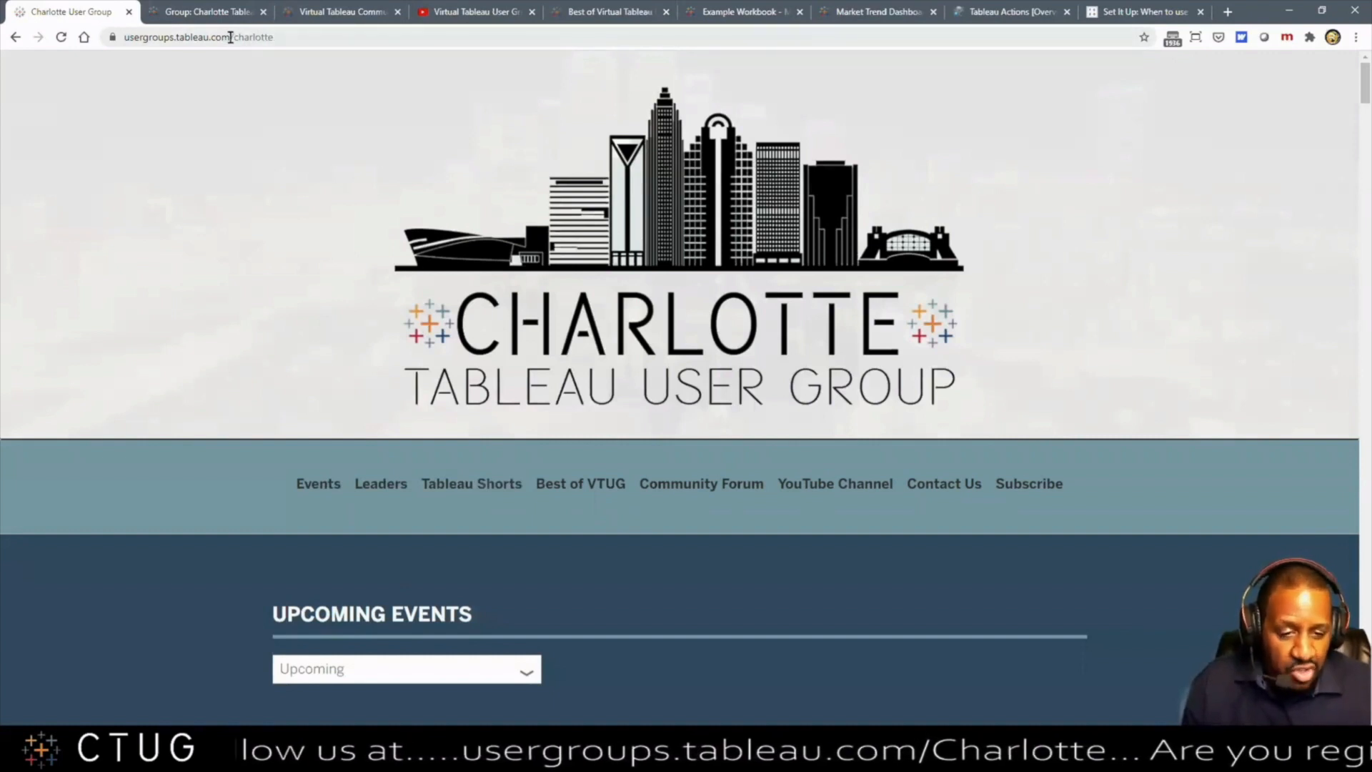
Step: Expand the pinned September 2020 meeting post on the Charlotte Tableau User Group community page and review its set action and parameter action links
click(207, 13)
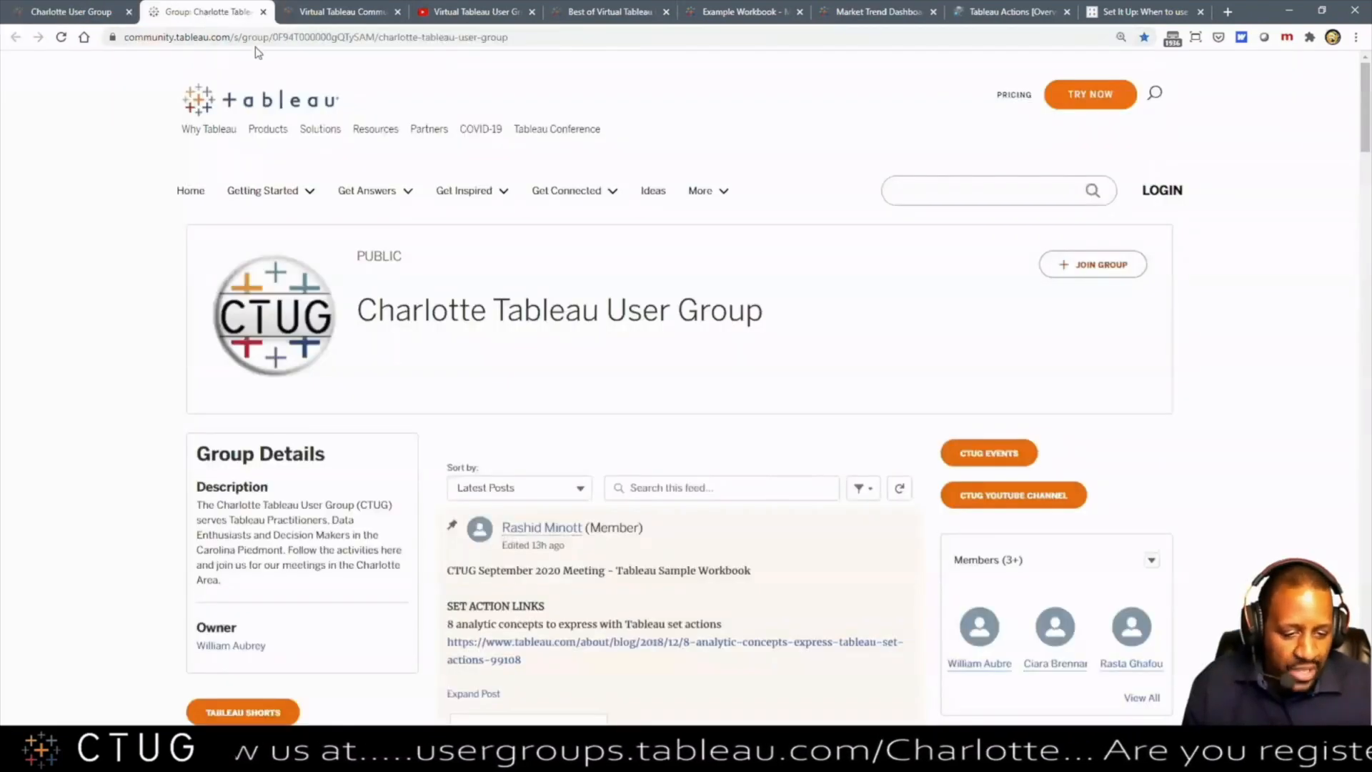
scroll(637, 427, down, 2)
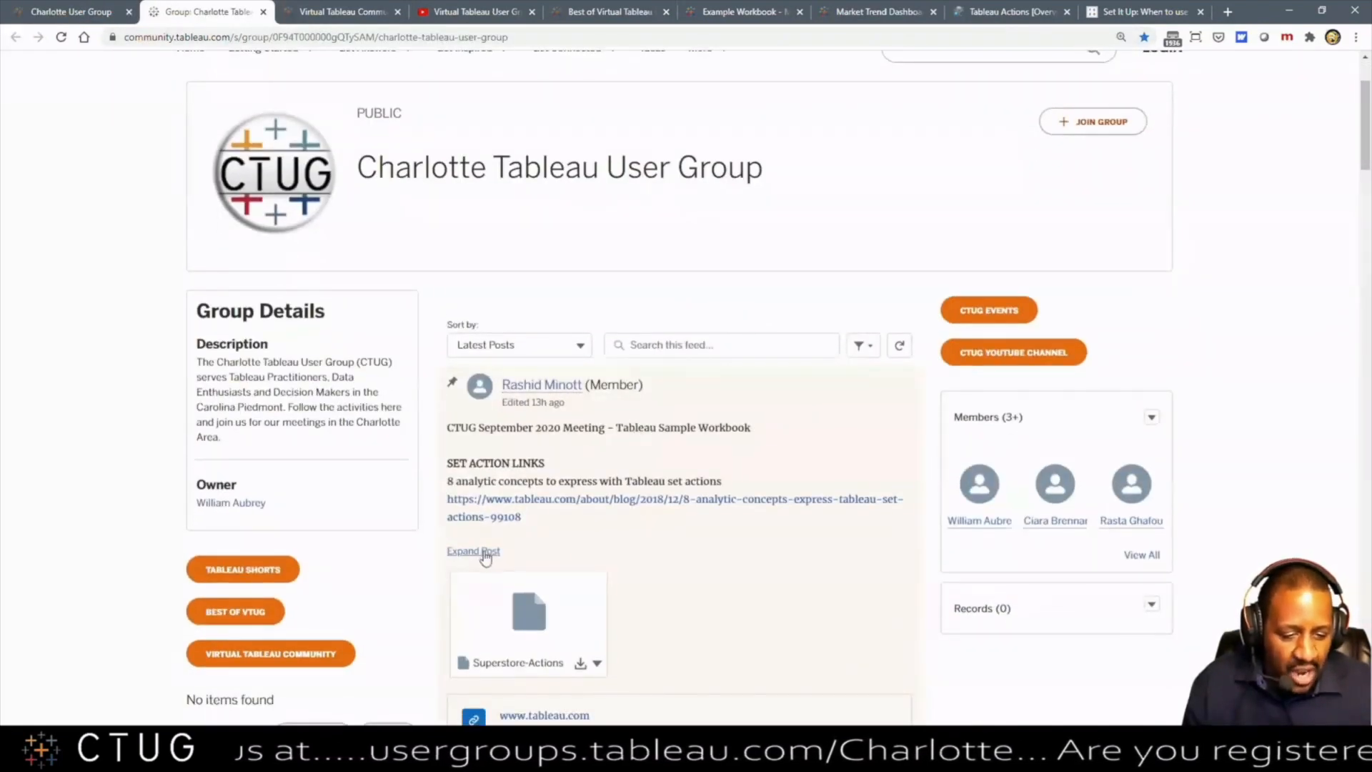
click(478, 552)
scroll(610, 508, down, 4)
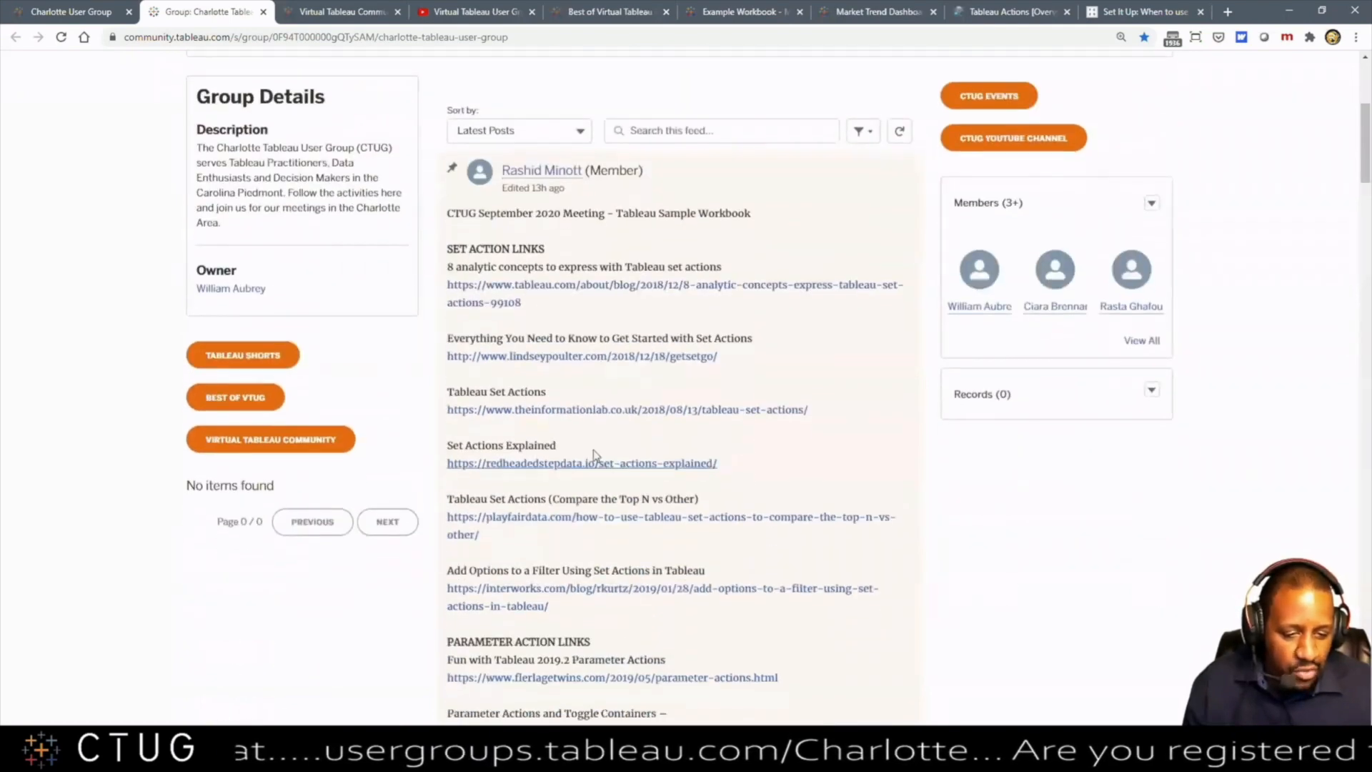
scroll(579, 428, down, 2)
scroll(591, 453, up, 5)
scroll(498, 133, up, 3)
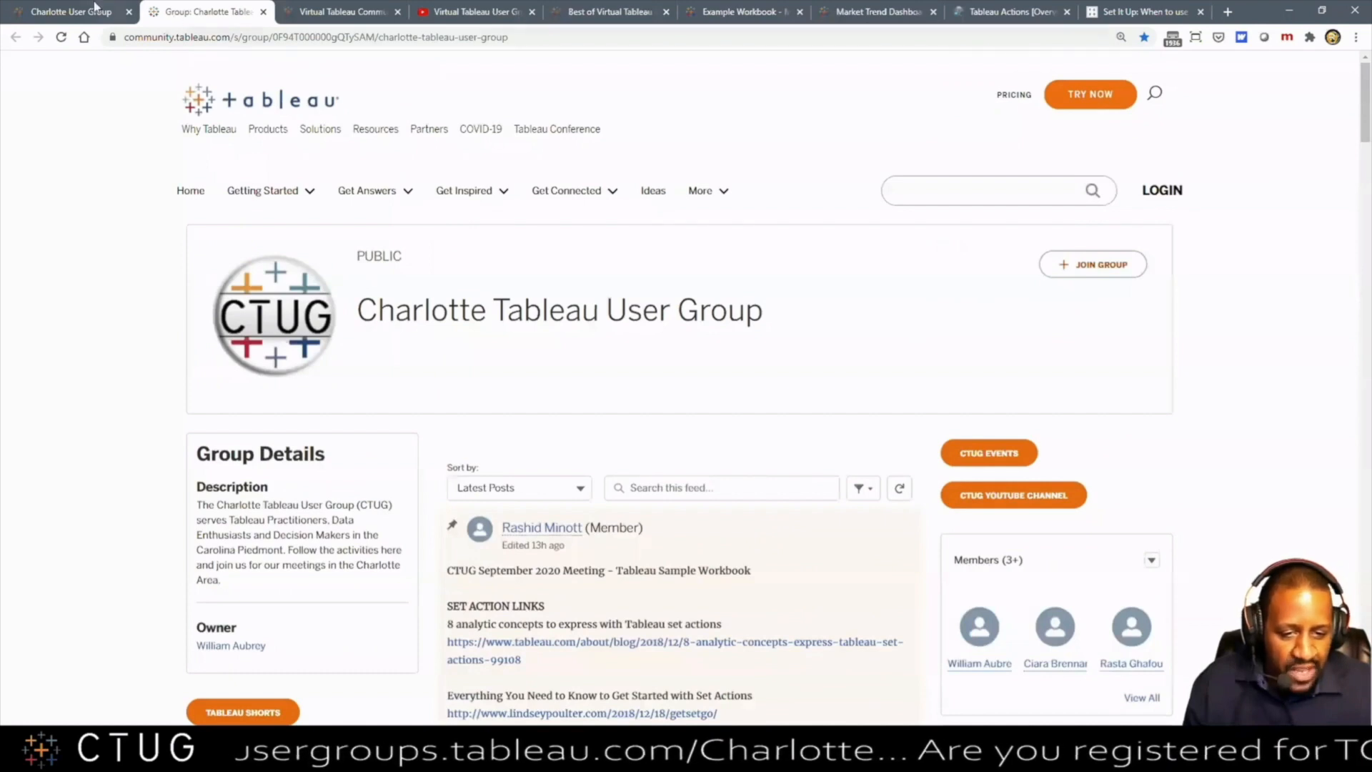
Step: Revisit the Charlotte home page, glance at the virtual community events page, and view the Raleigh-Durham recording on the Best of Virtual Tableau page
click(91, 12)
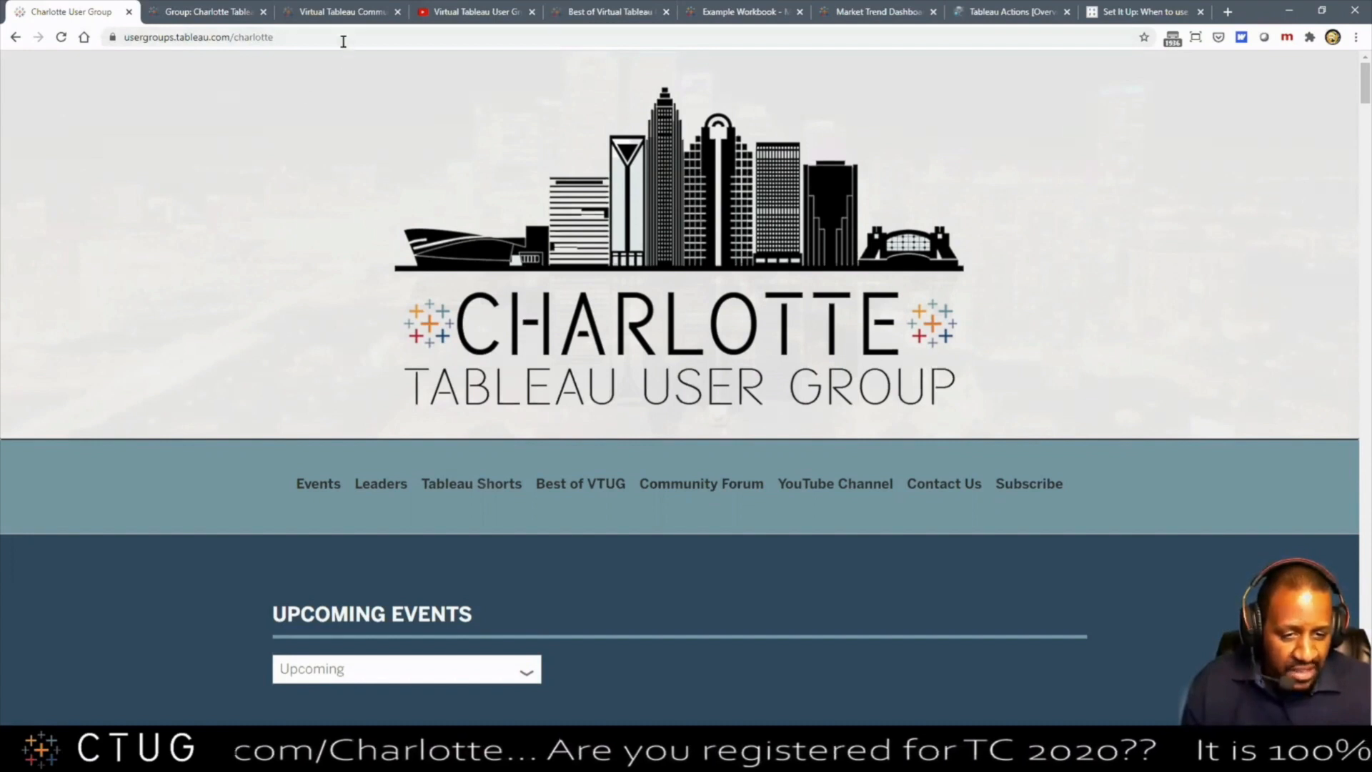
click(339, 12)
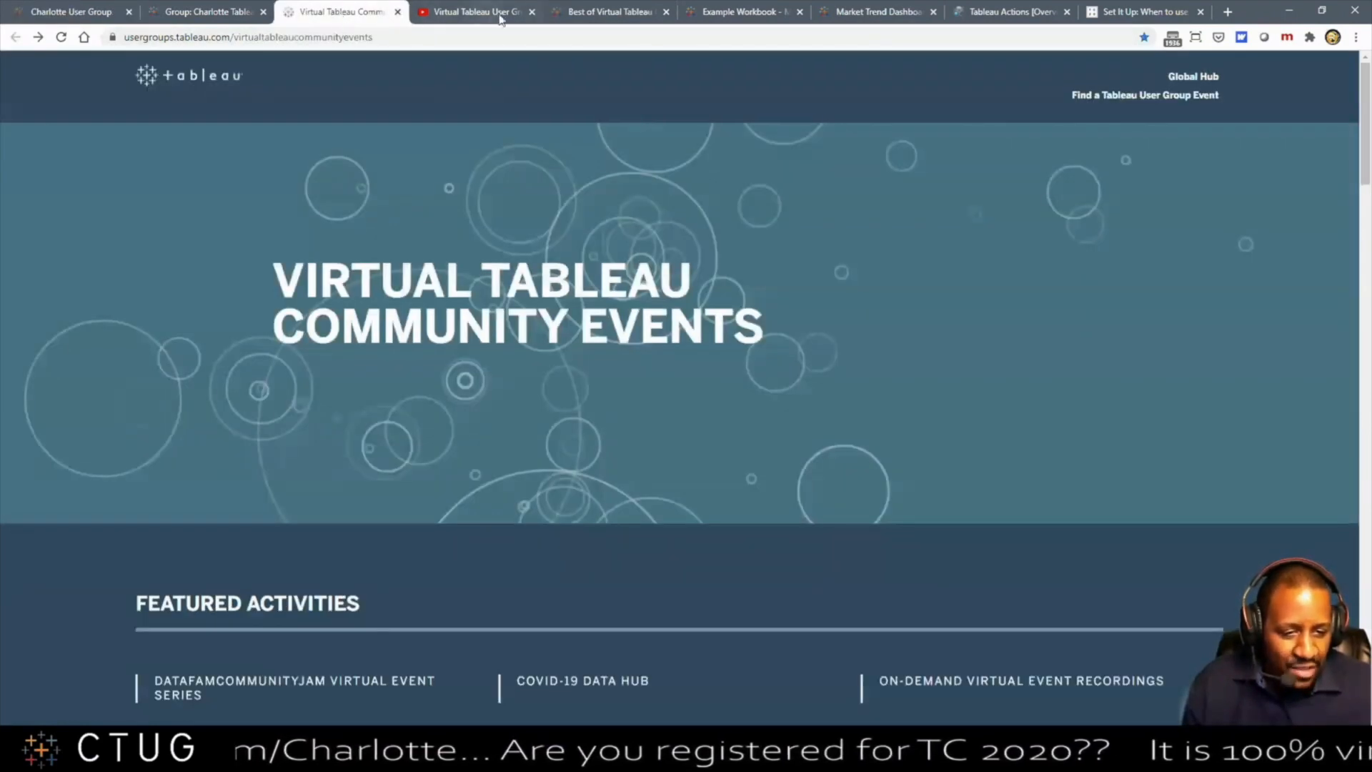
click(600, 14)
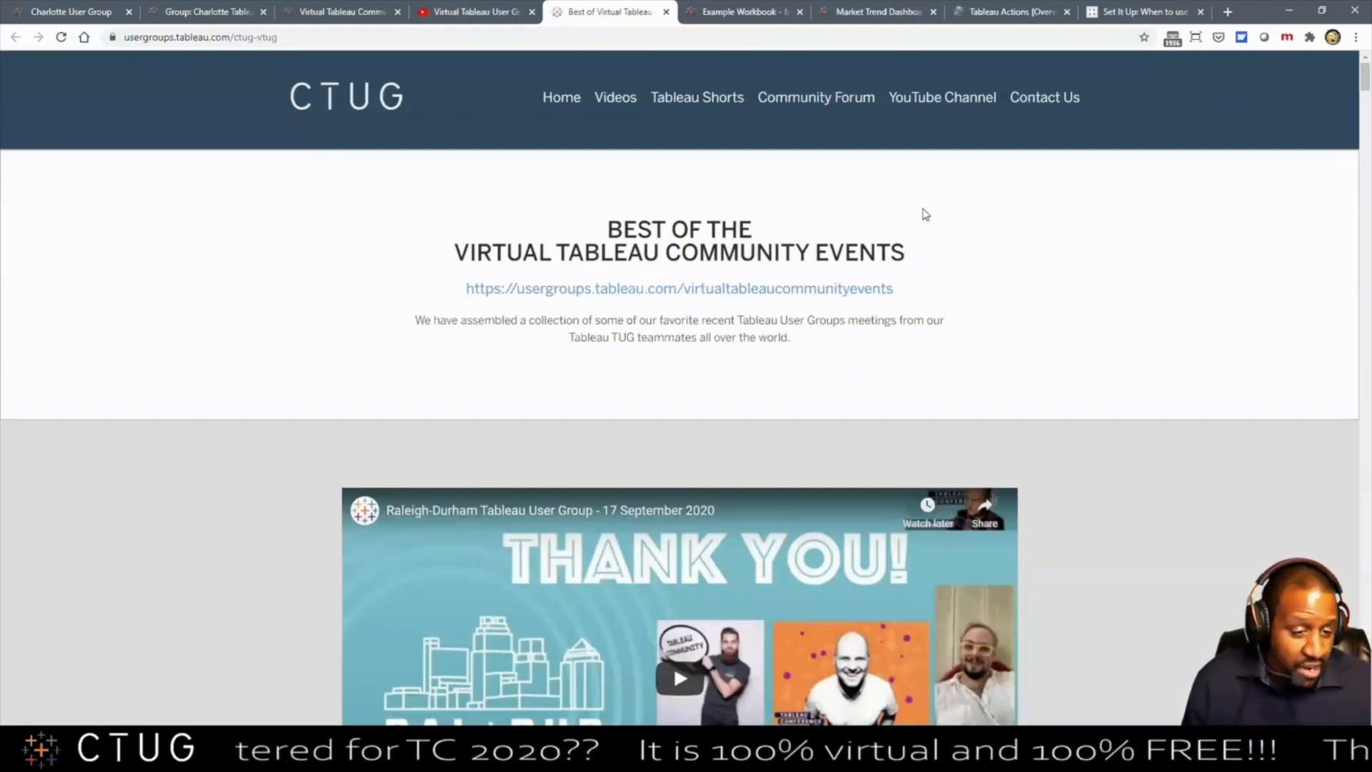
scroll(964, 236, down, 2)
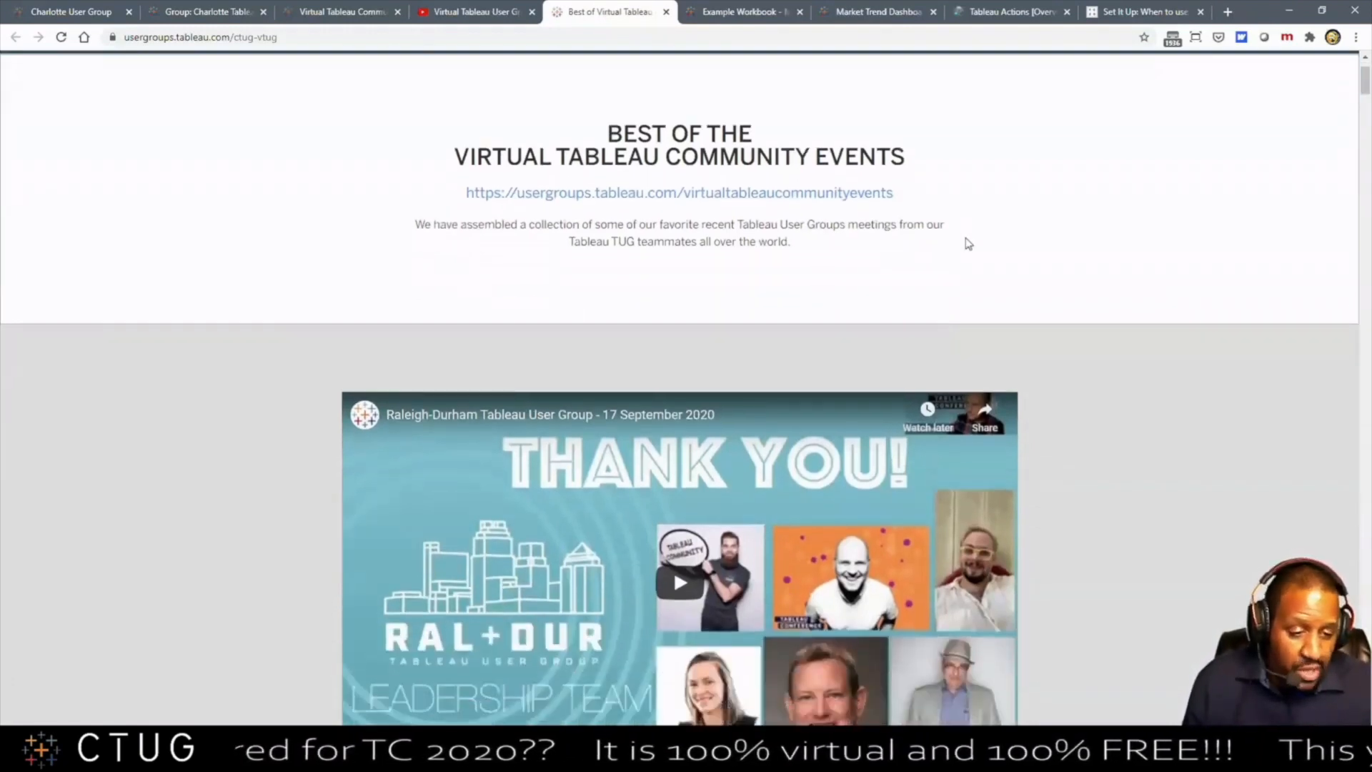
scroll(582, 333, down, 1)
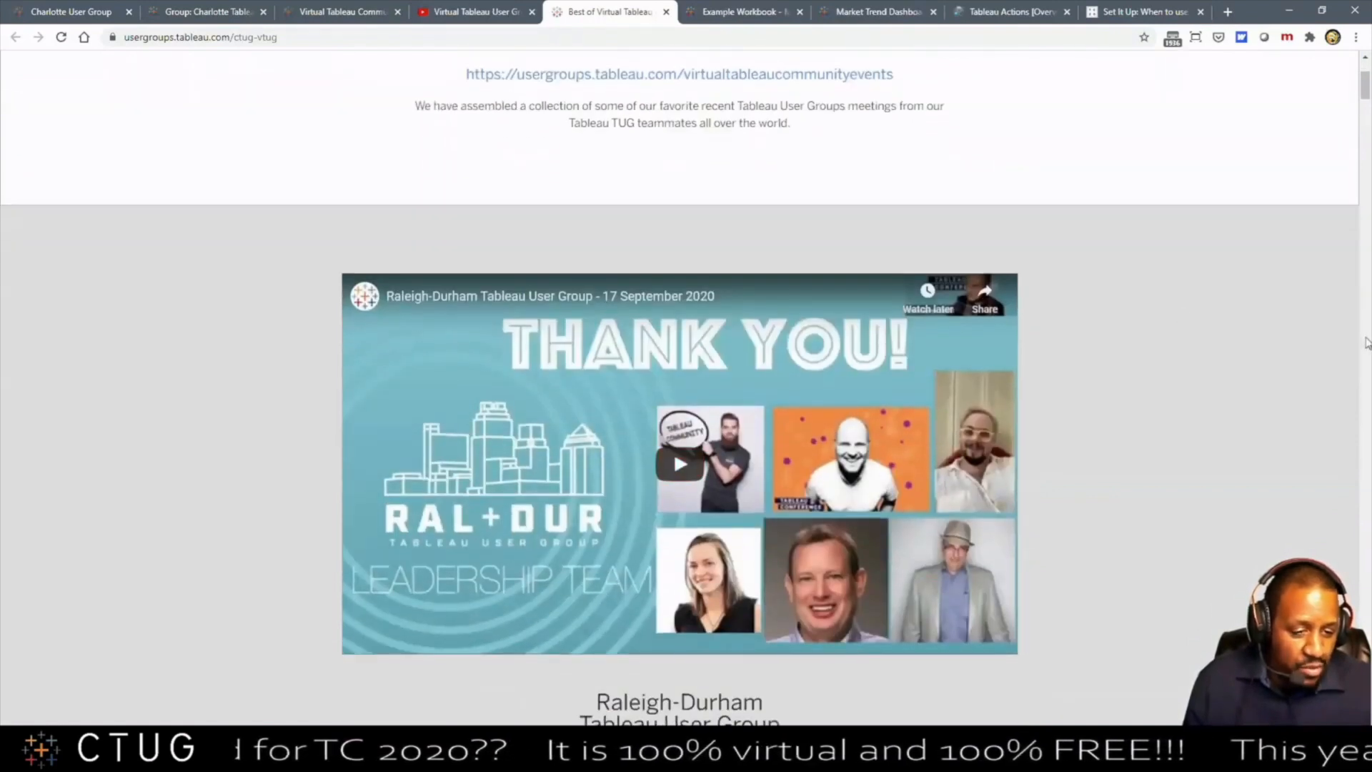
scroll(679, 368, down, 1)
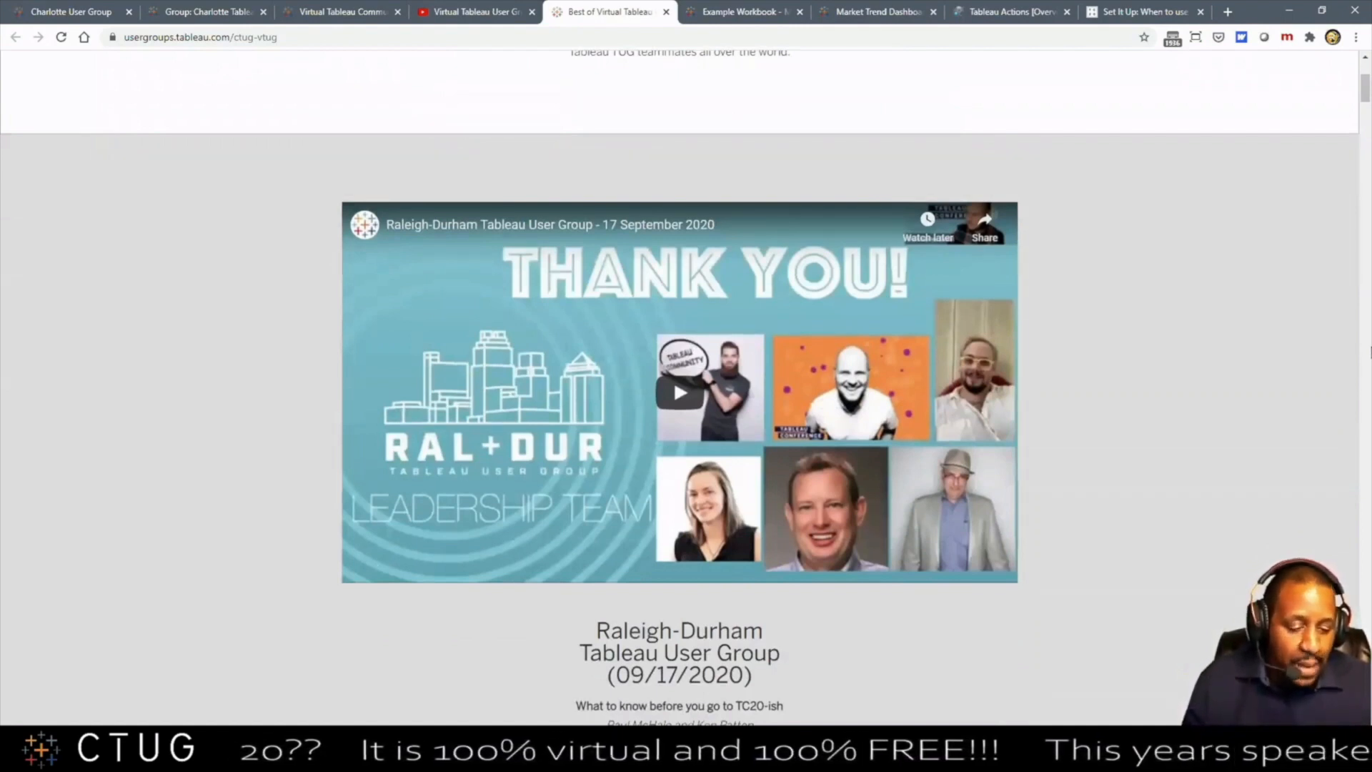
scroll(1367, 351, up, 4)
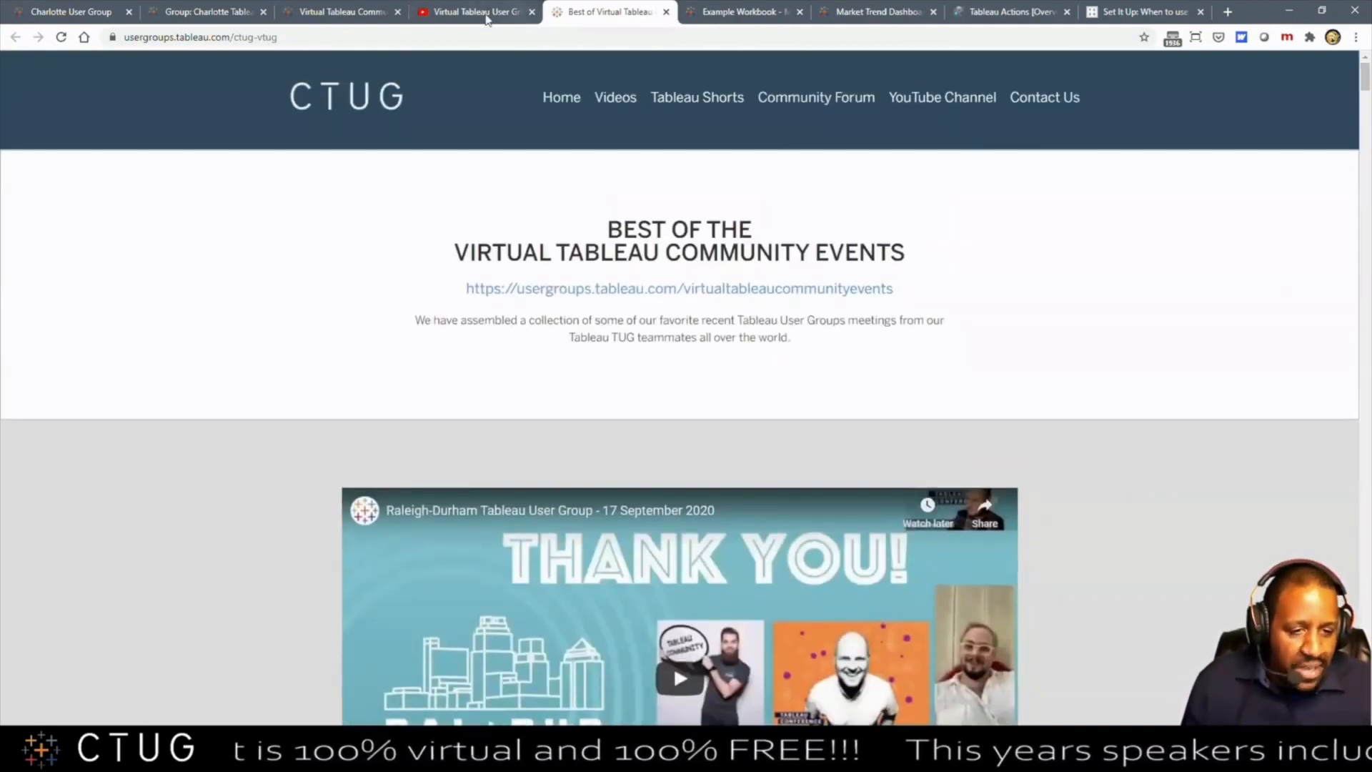
Step: Review the featured activities and the upcoming events list on the Virtual Tableau Community Events page
click(345, 13)
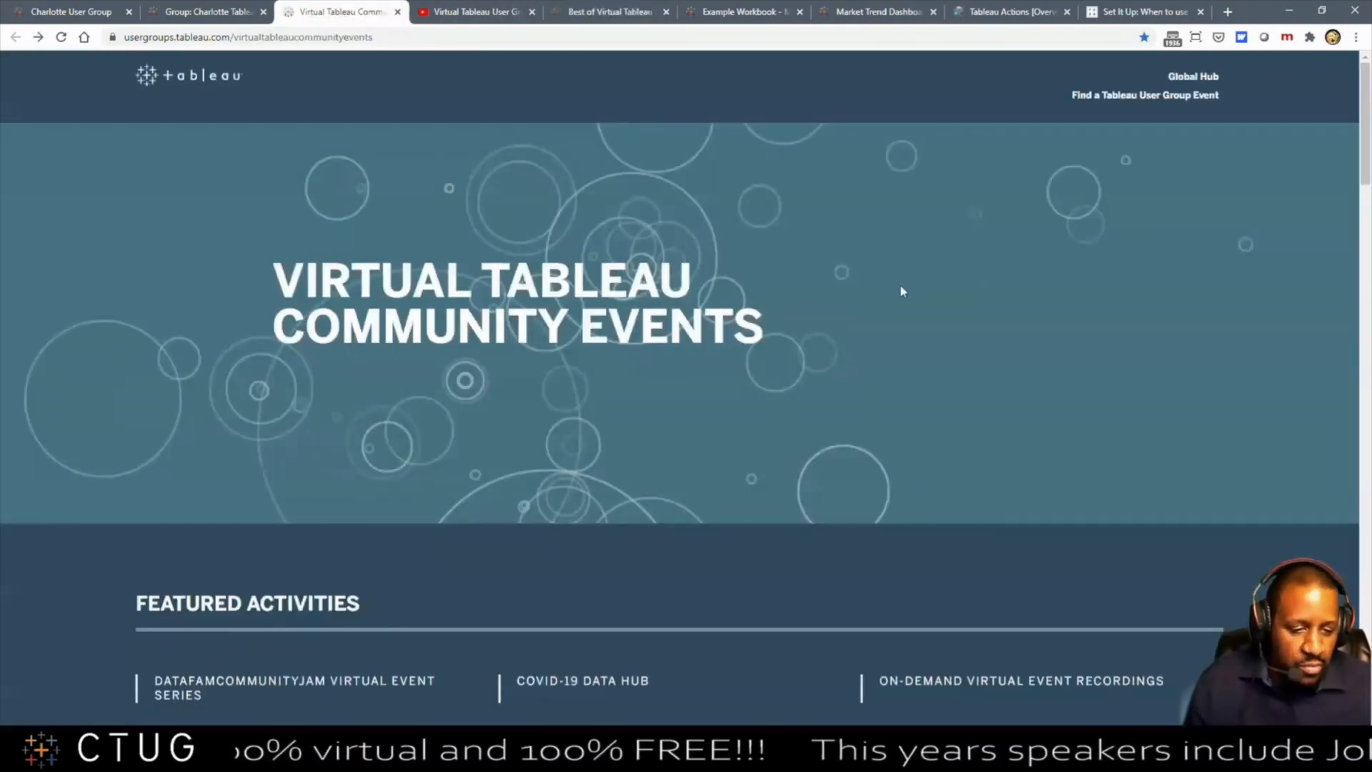
scroll(974, 293, down, 5)
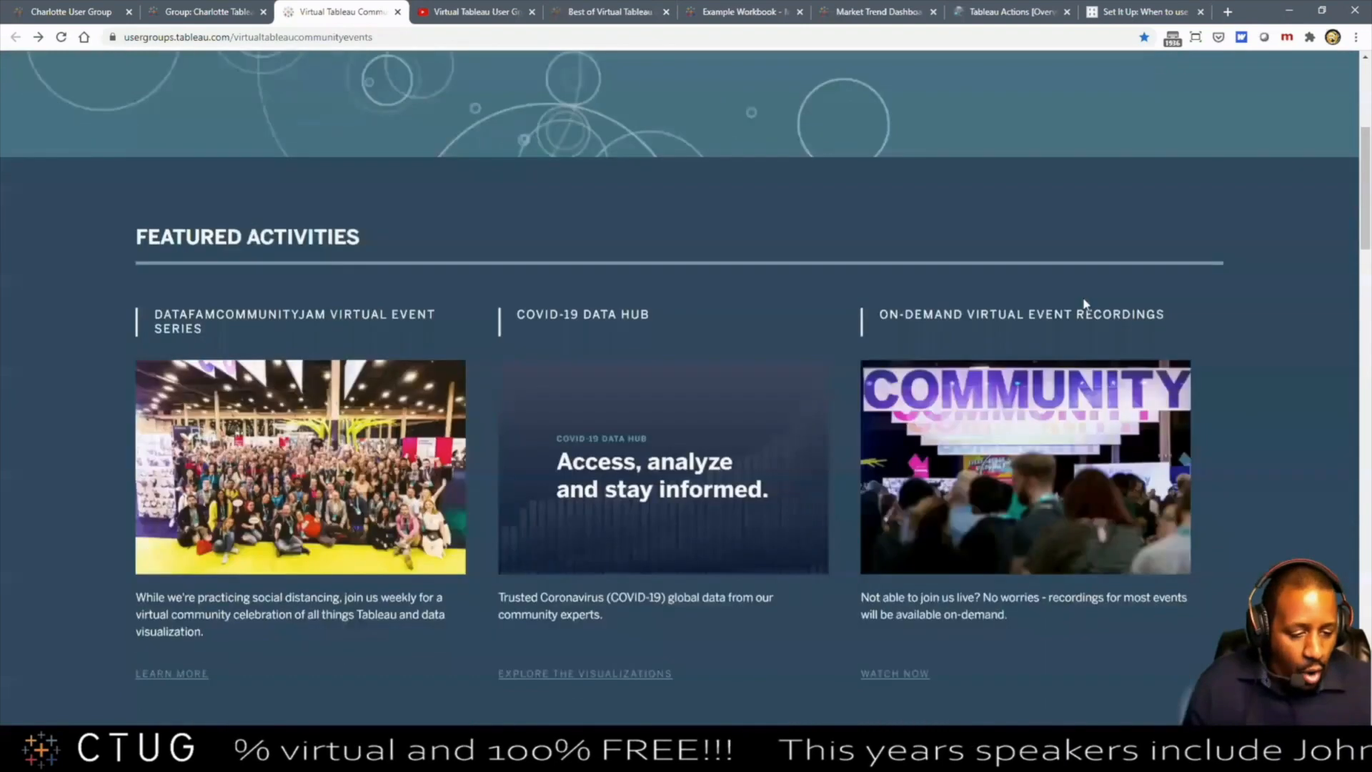
scroll(1084, 303, down, 10)
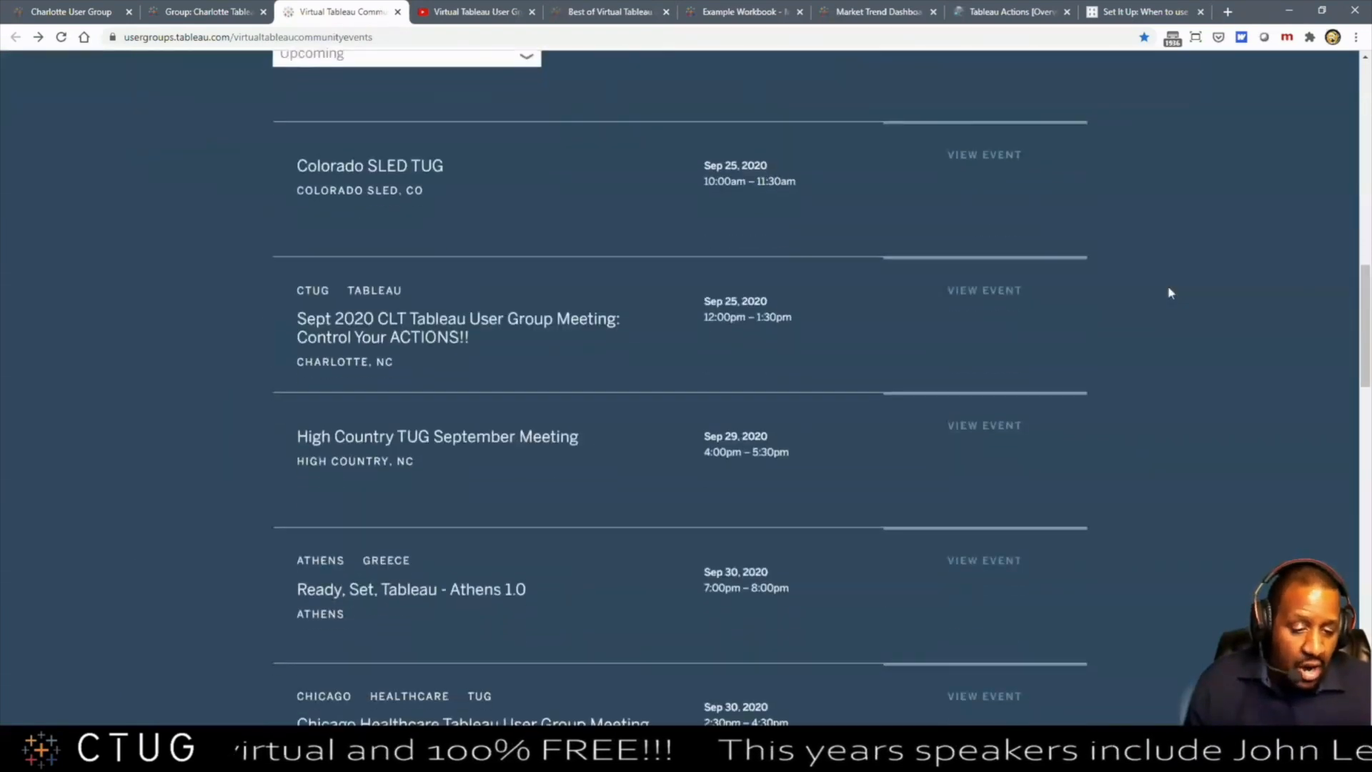
scroll(1170, 293, down, 2)
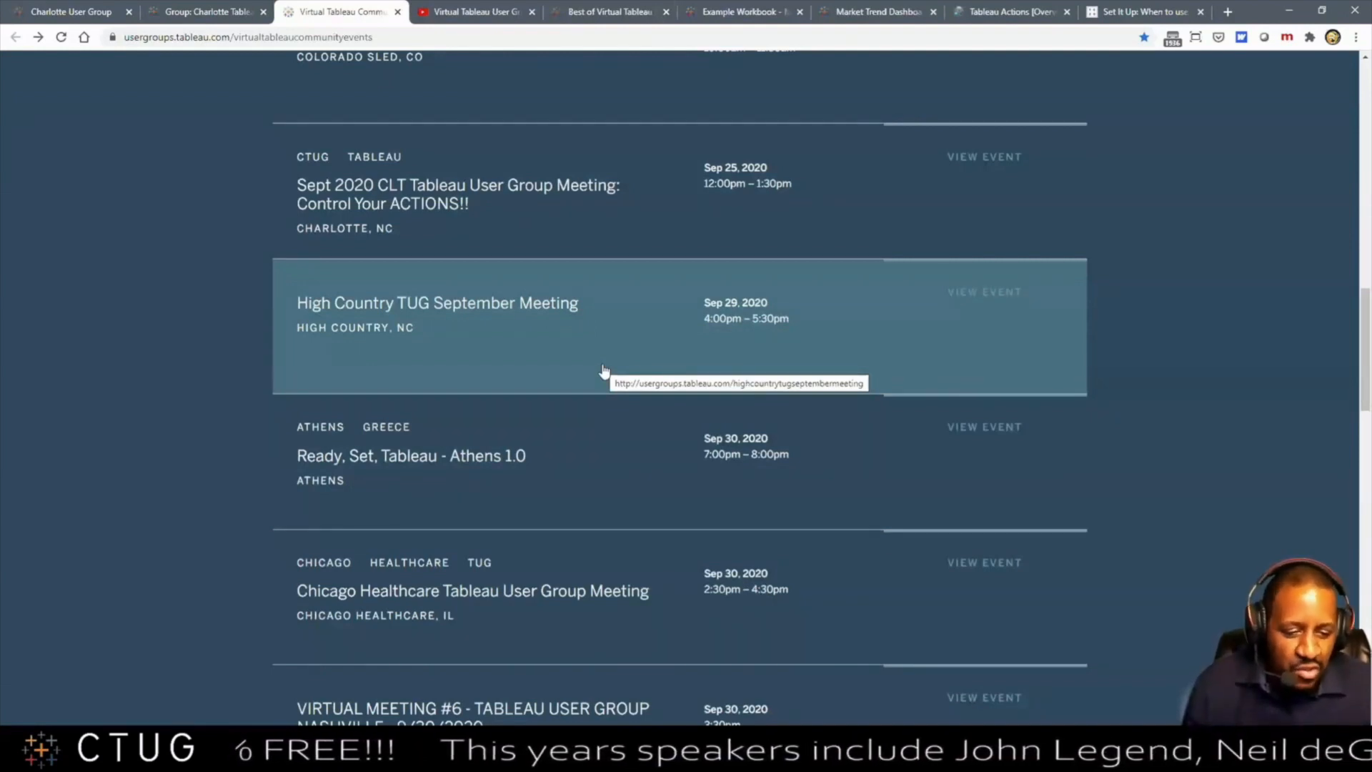
scroll(786, 374, up, 2)
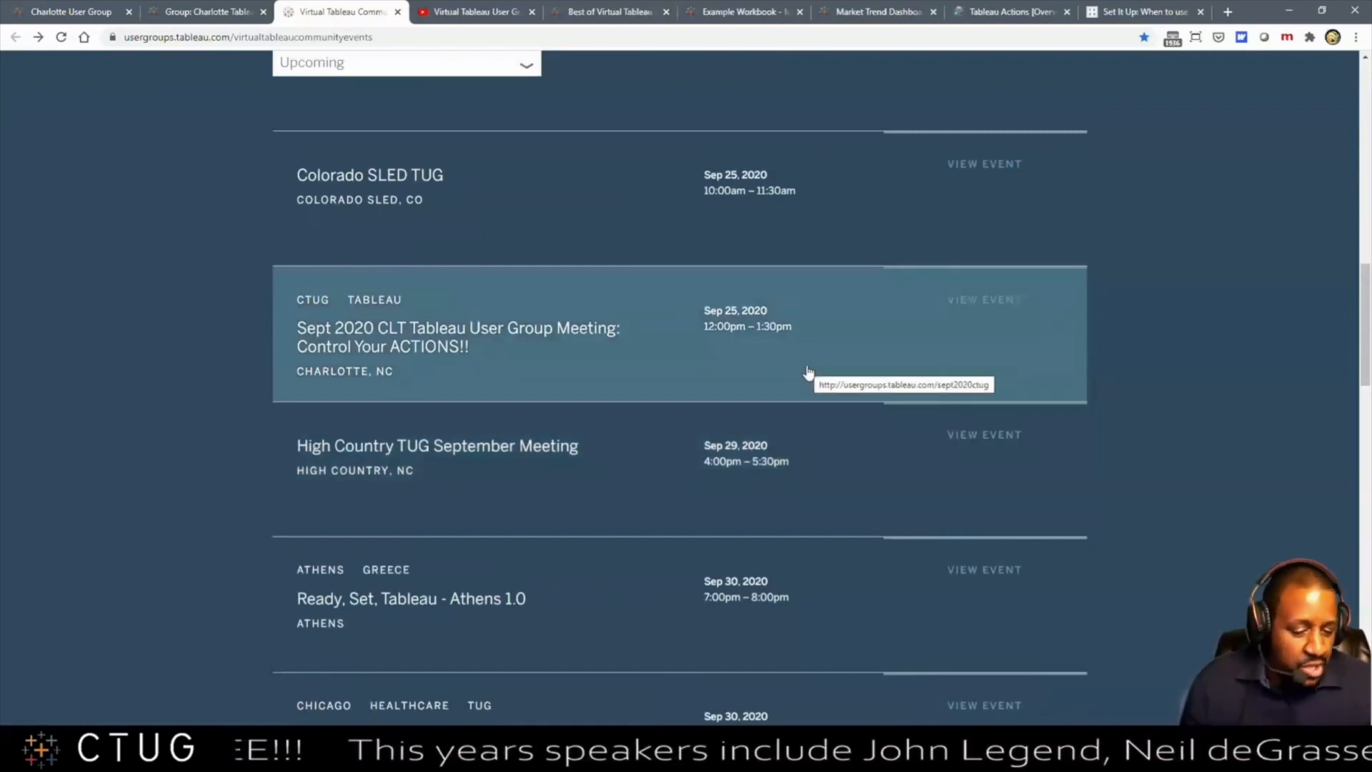
scroll(807, 368, up, 8)
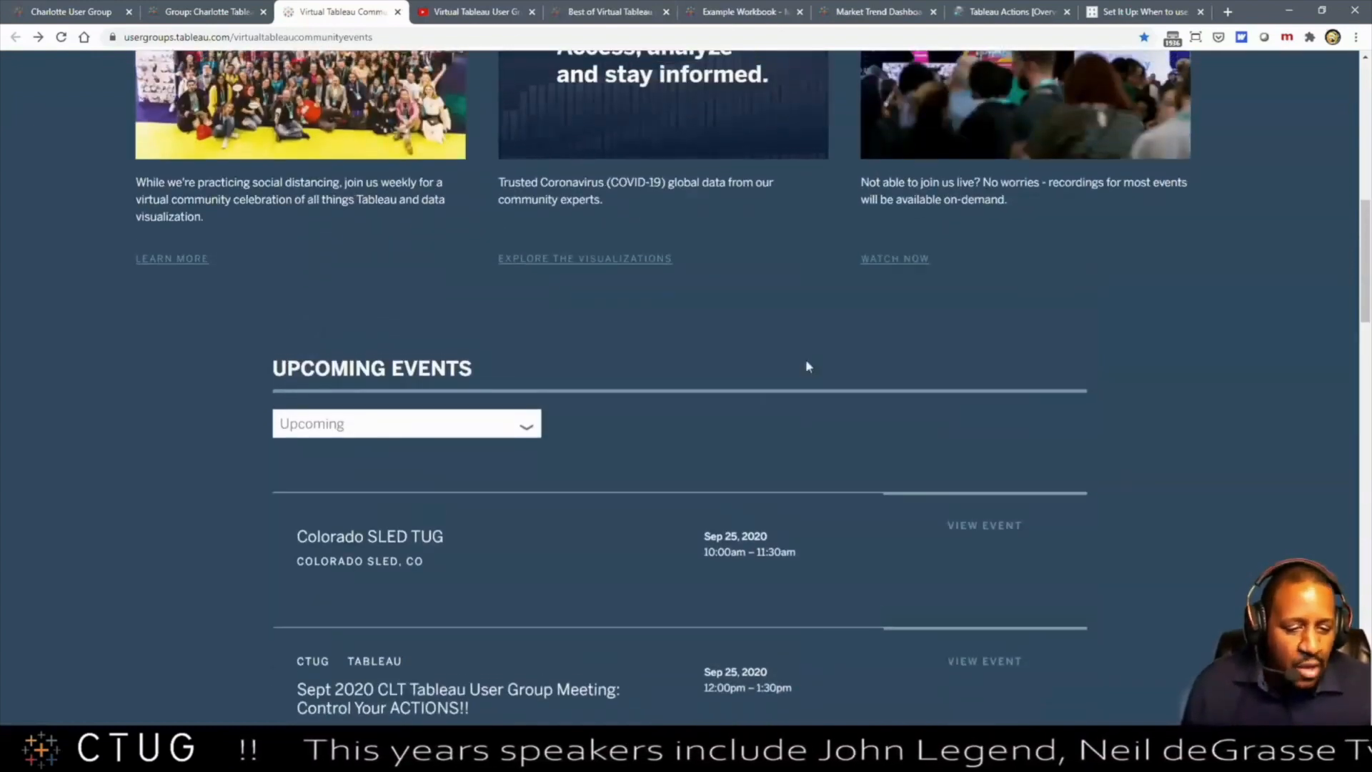
scroll(806, 363, up, 3)
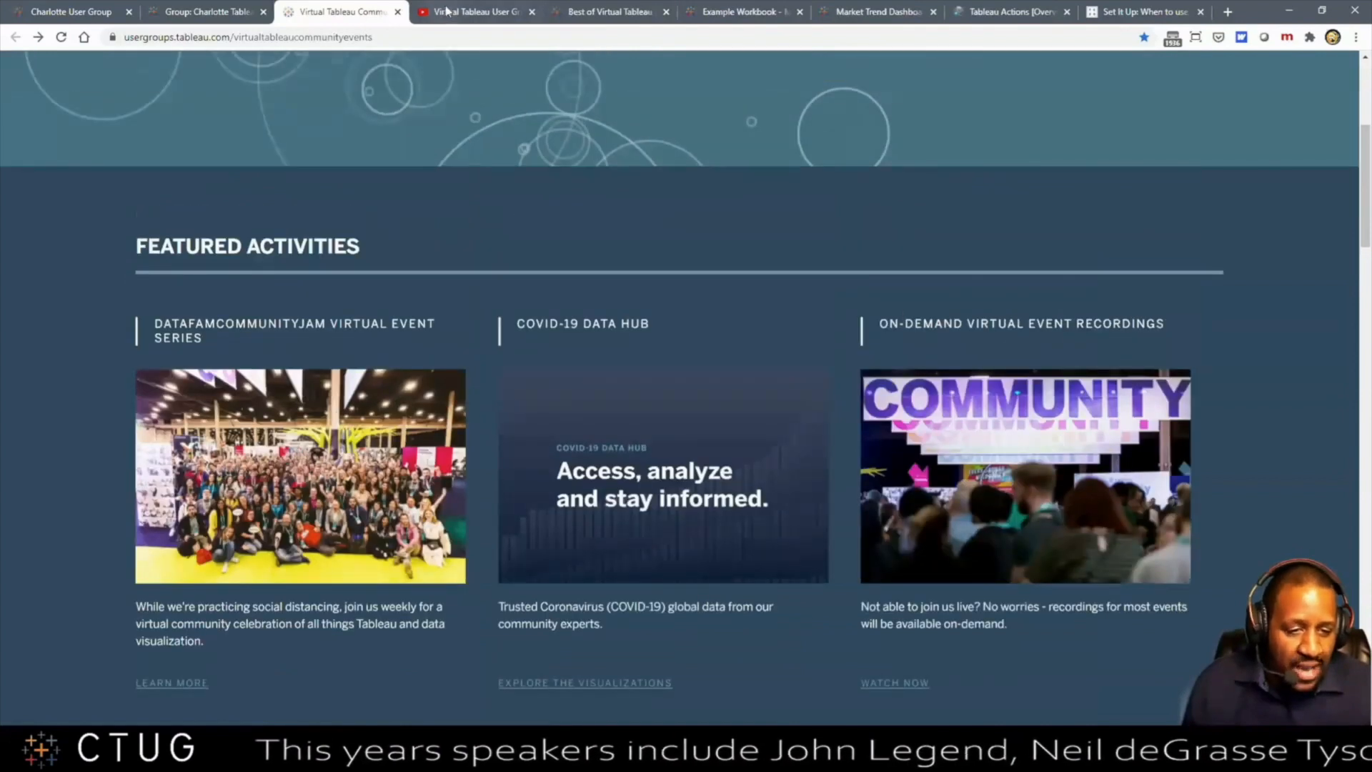
Step: Browse the September and August 2020 recordings in the Virtual Tableau User Groups playlist on YouTube
click(465, 13)
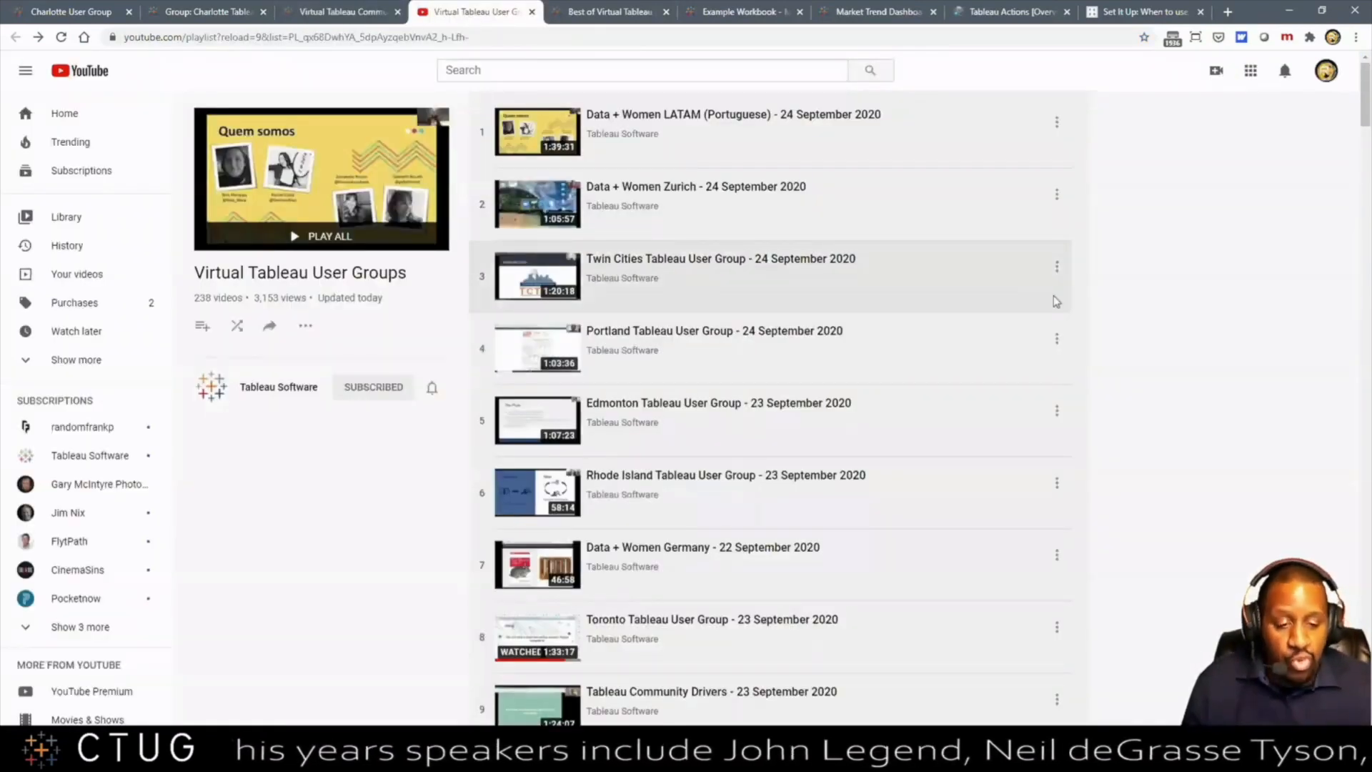
scroll(1117, 212, down, 8)
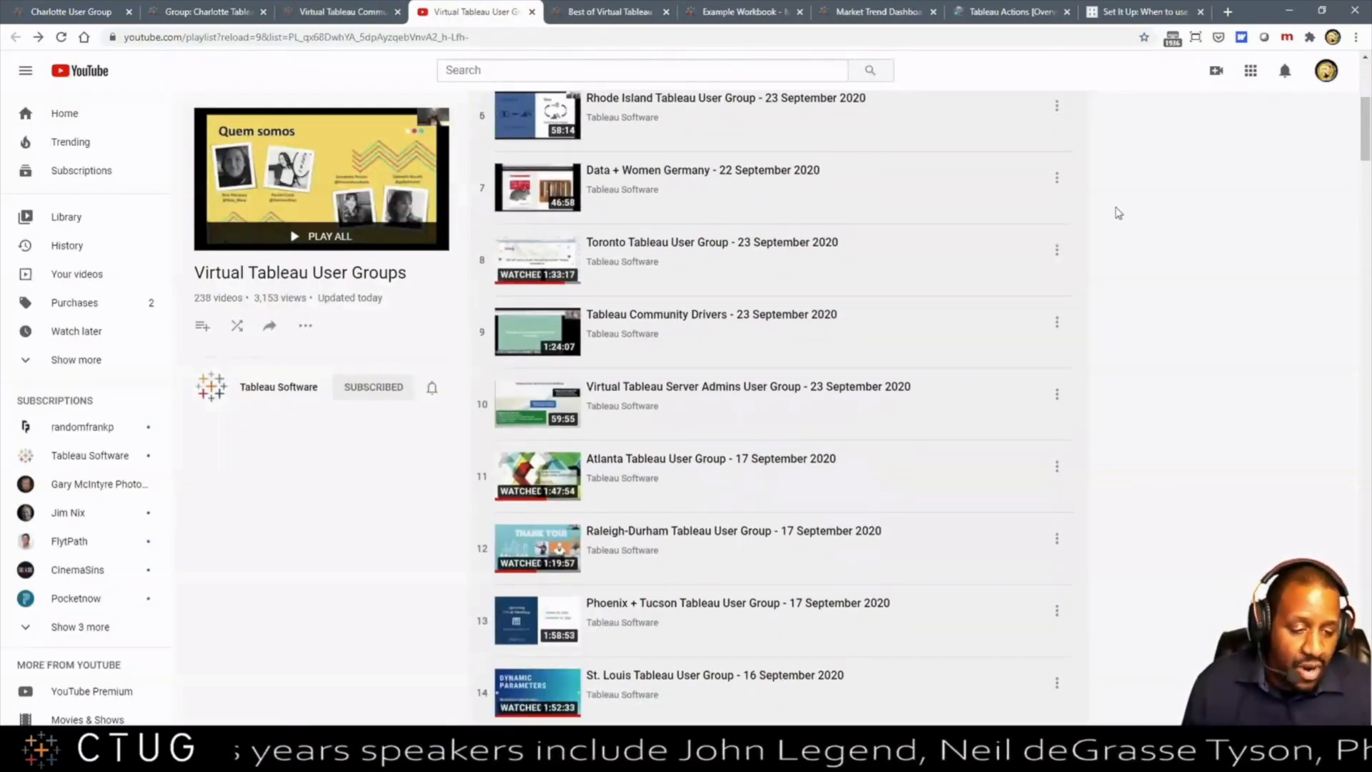
scroll(1119, 213, down, 7)
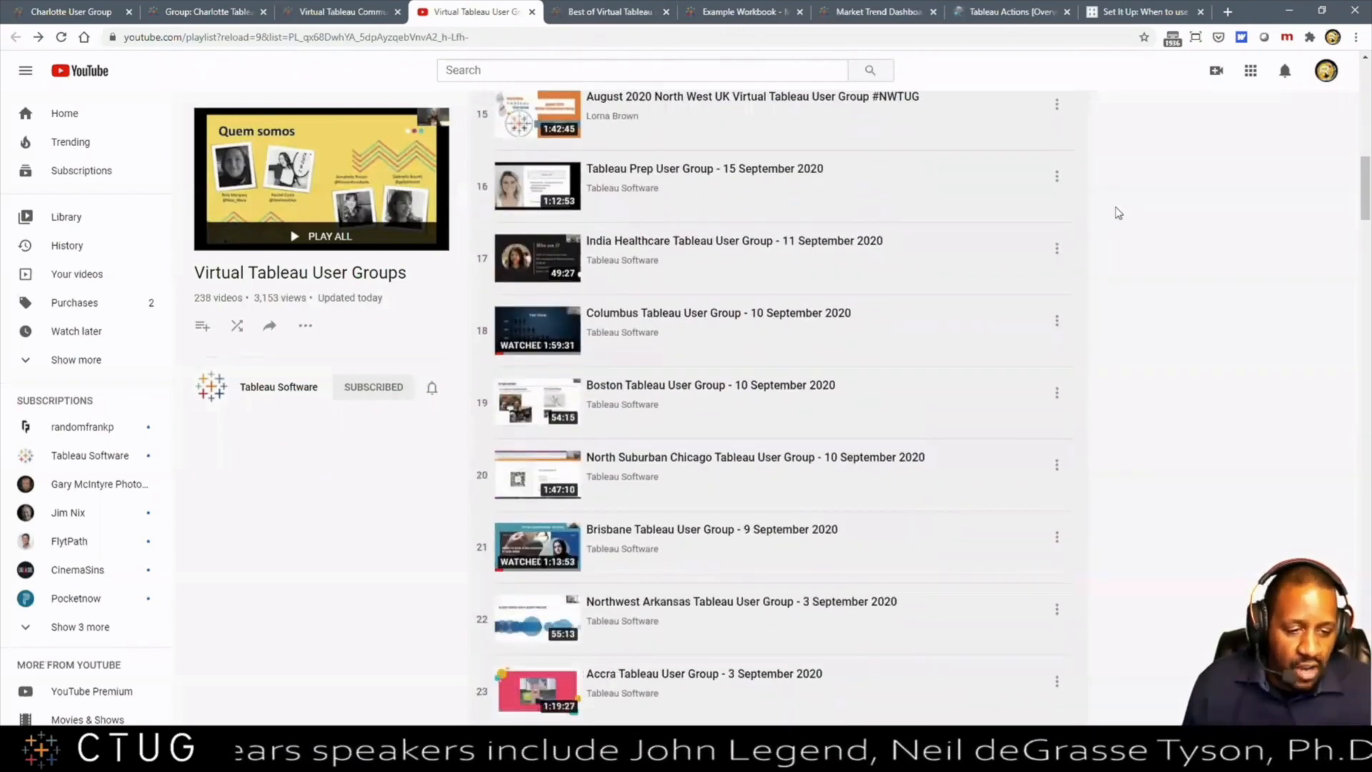
scroll(1118, 213, down, 10)
scroll(1119, 212, up, 7)
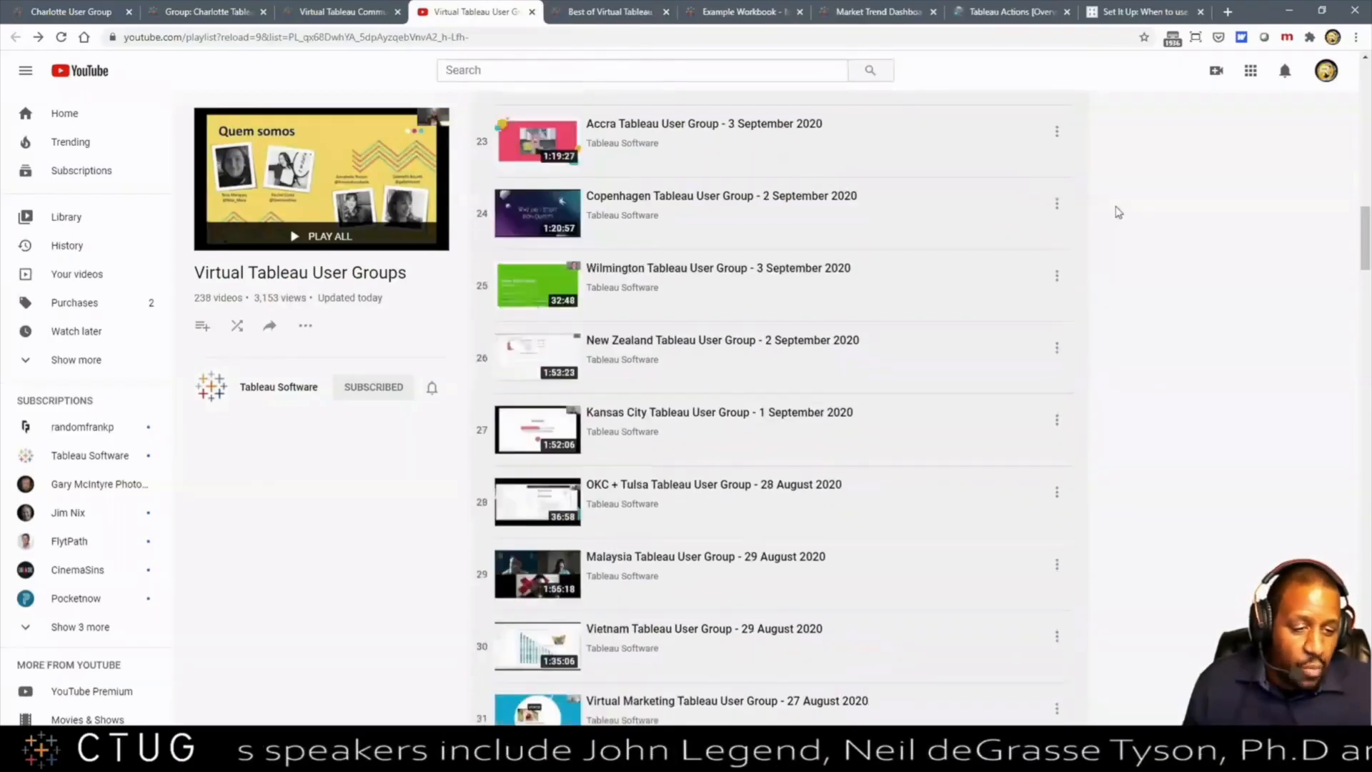
scroll(1118, 212, up, 18)
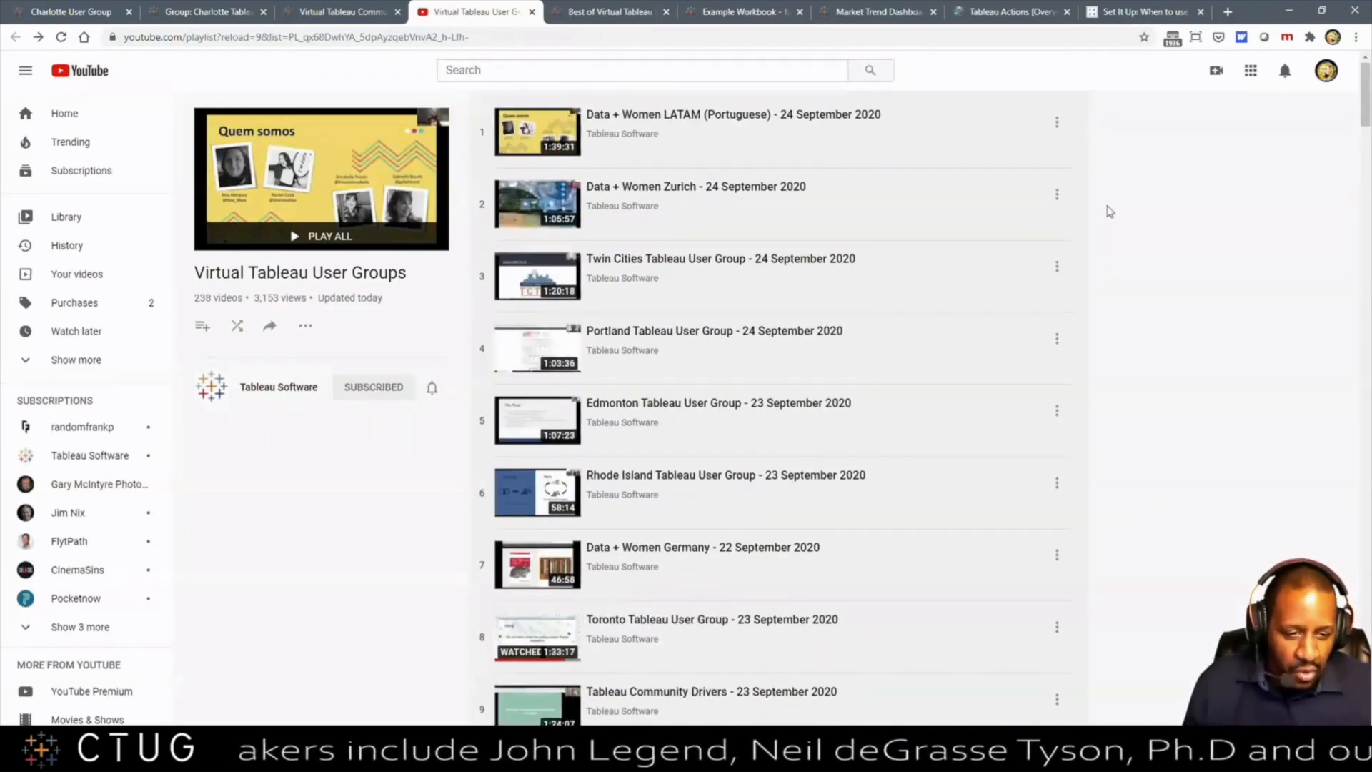
Step: Browse the Best of the Virtual Tableau Community Events recordings from Raleigh-Durham through Atlanta to Phoenix + Boulder
click(610, 13)
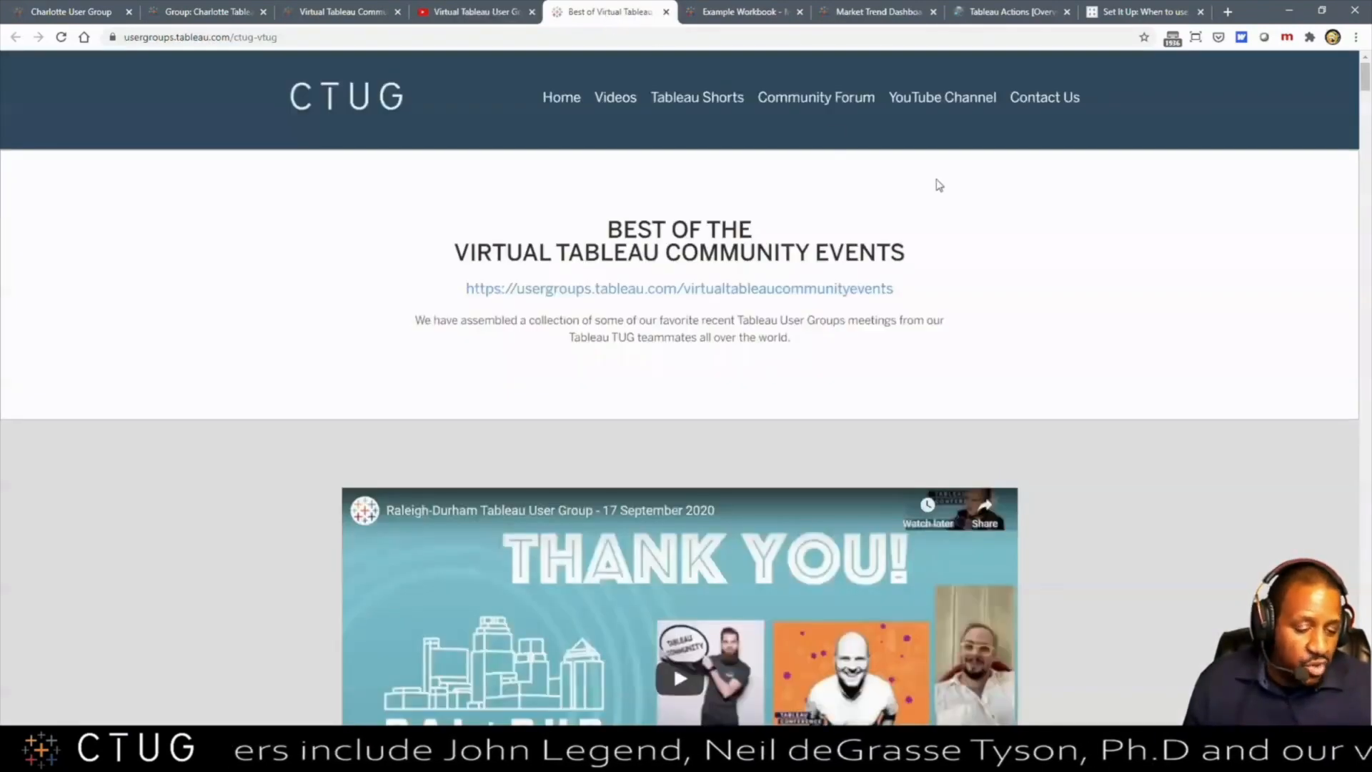
scroll(1111, 282, down, 3)
scroll(1109, 279, down, 8)
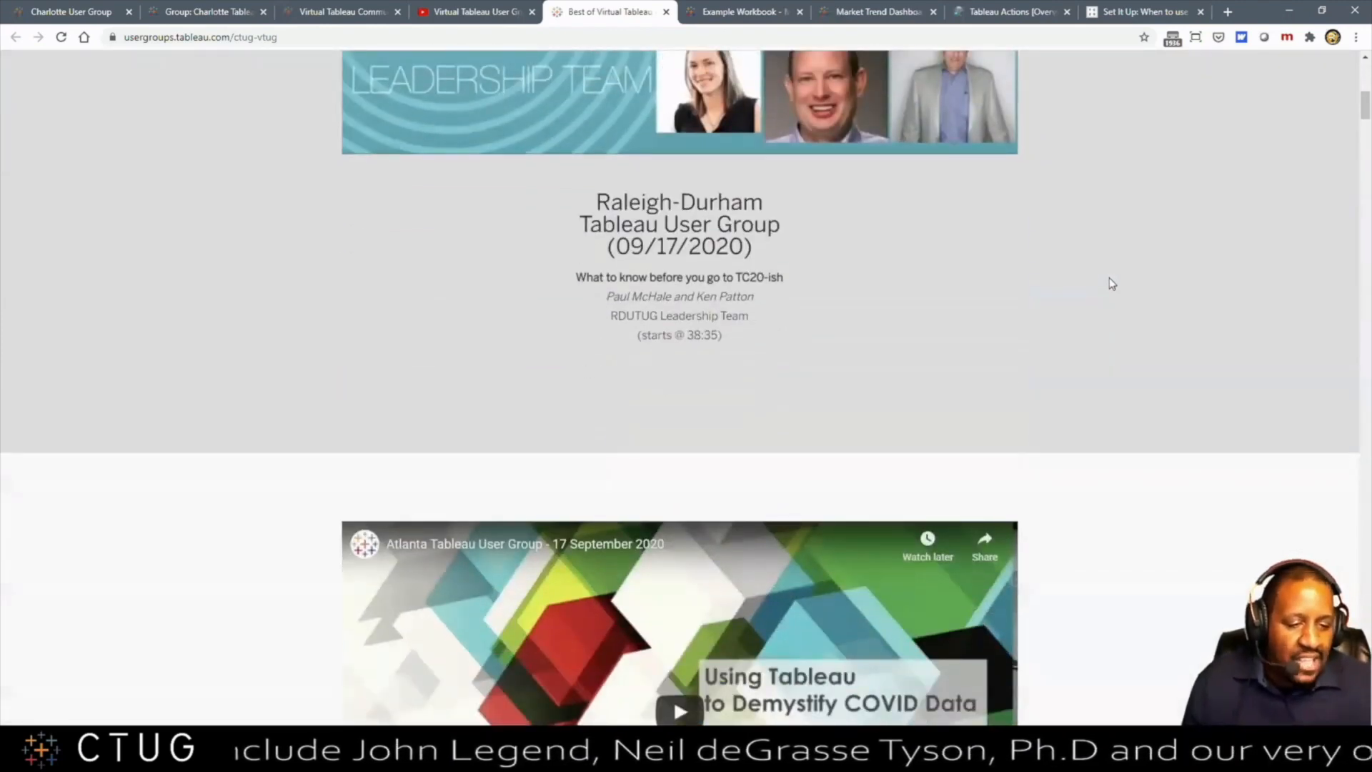
scroll(1109, 277, down, 8)
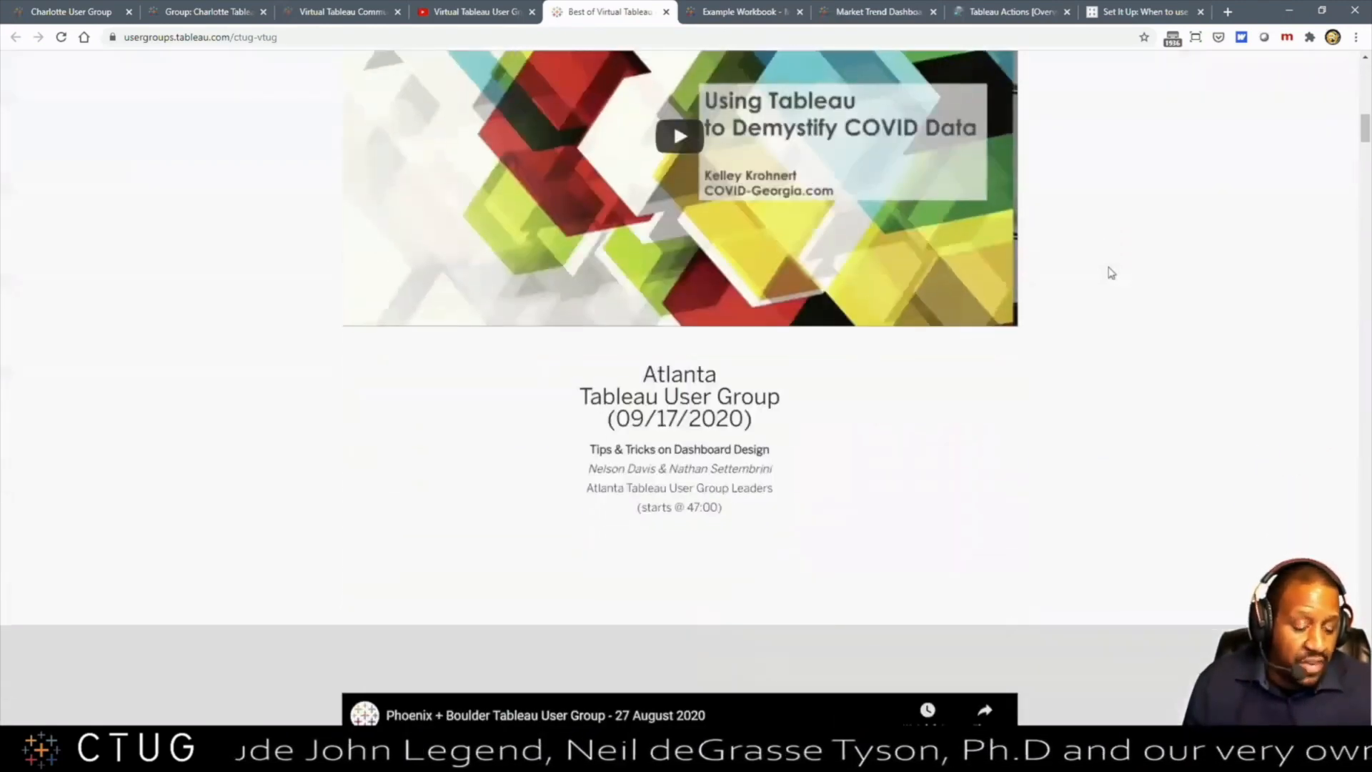
scroll(1111, 273, down, 5)
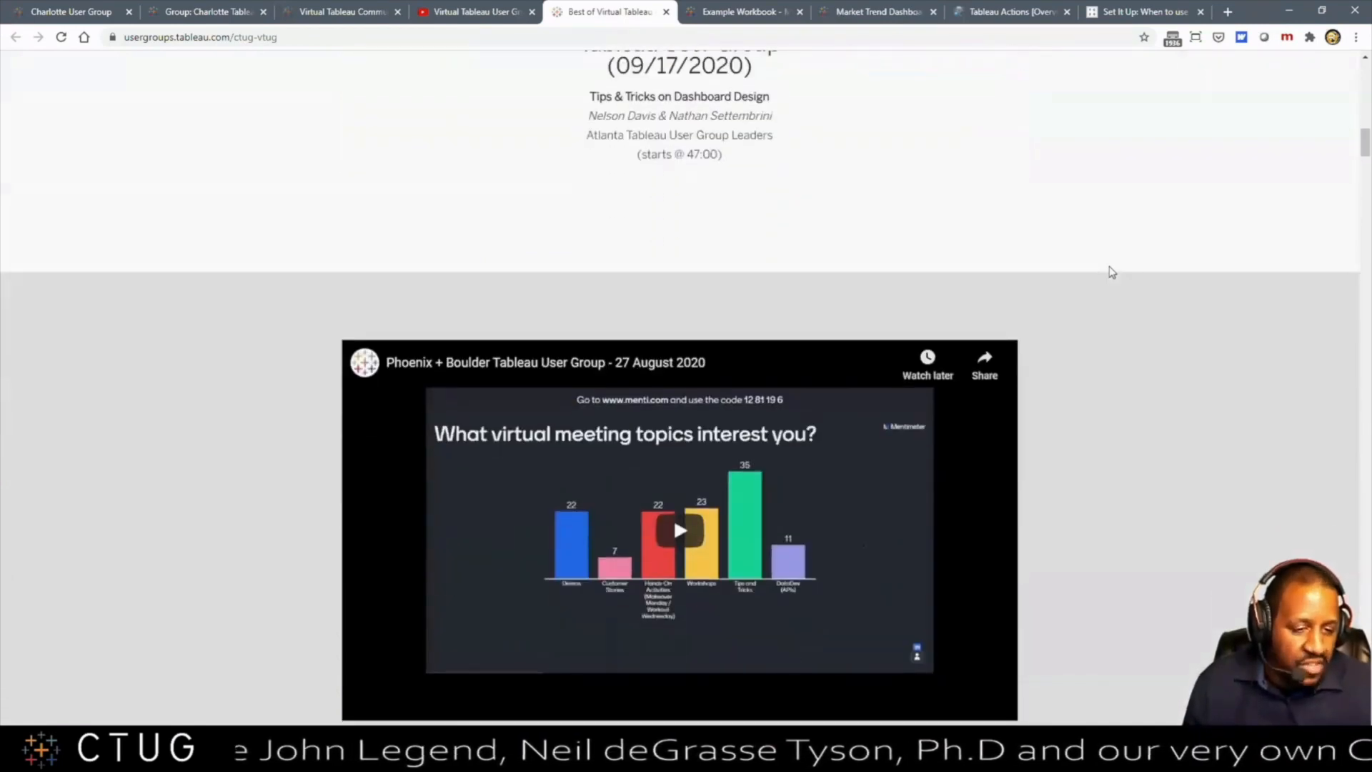
scroll(1111, 272, up, 20)
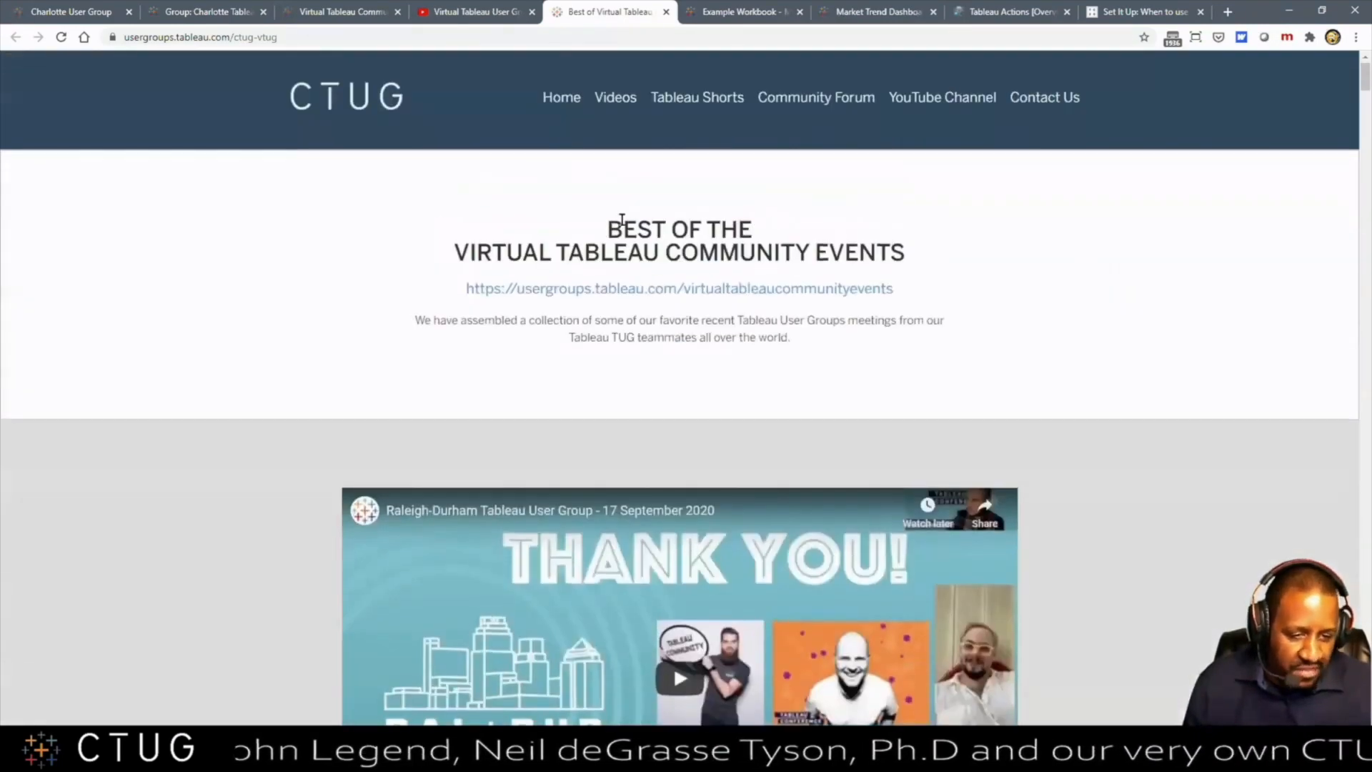
Step: Find the Austin Tableau User Group (06/04/2020) stock market session on the Best of Virtual Tableau page and view the related Market Watch example workbook
click(62, 13)
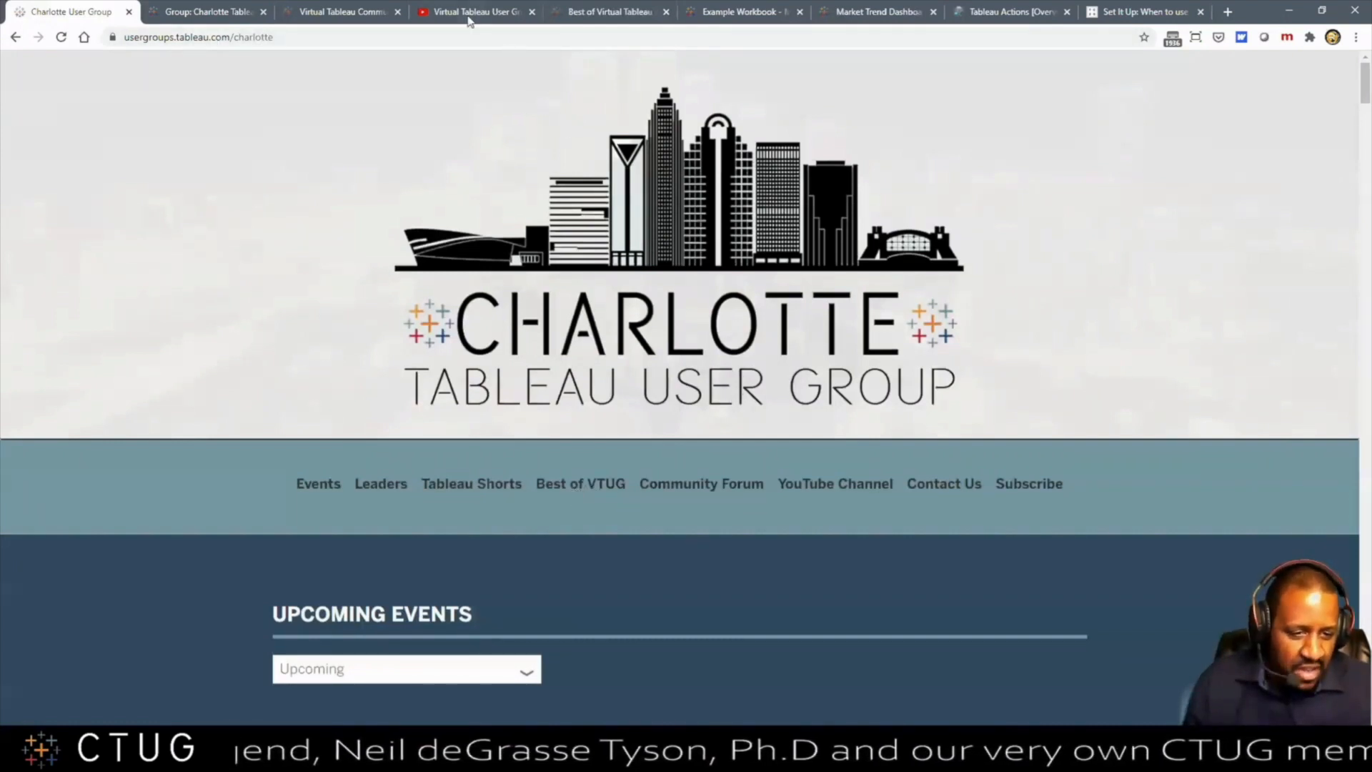
click(604, 13)
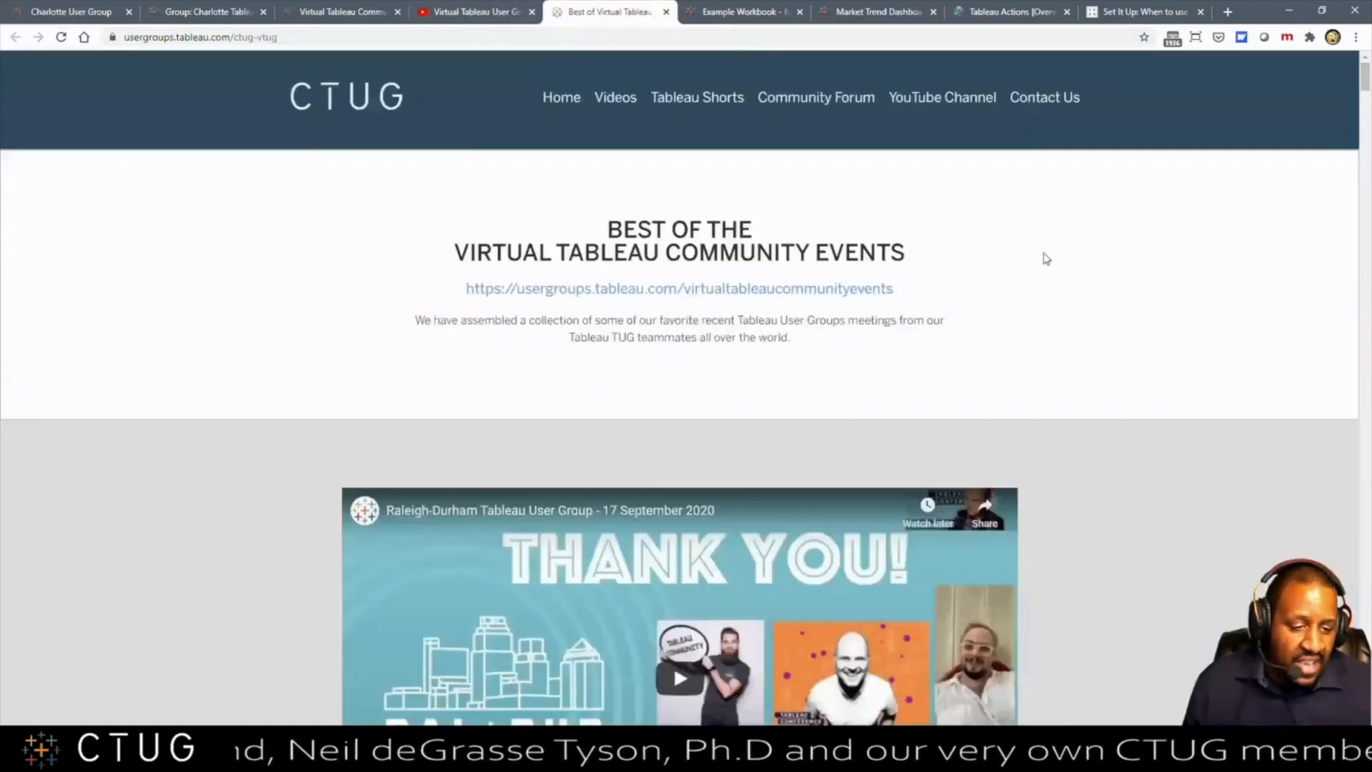
scroll(1110, 282, down, 2)
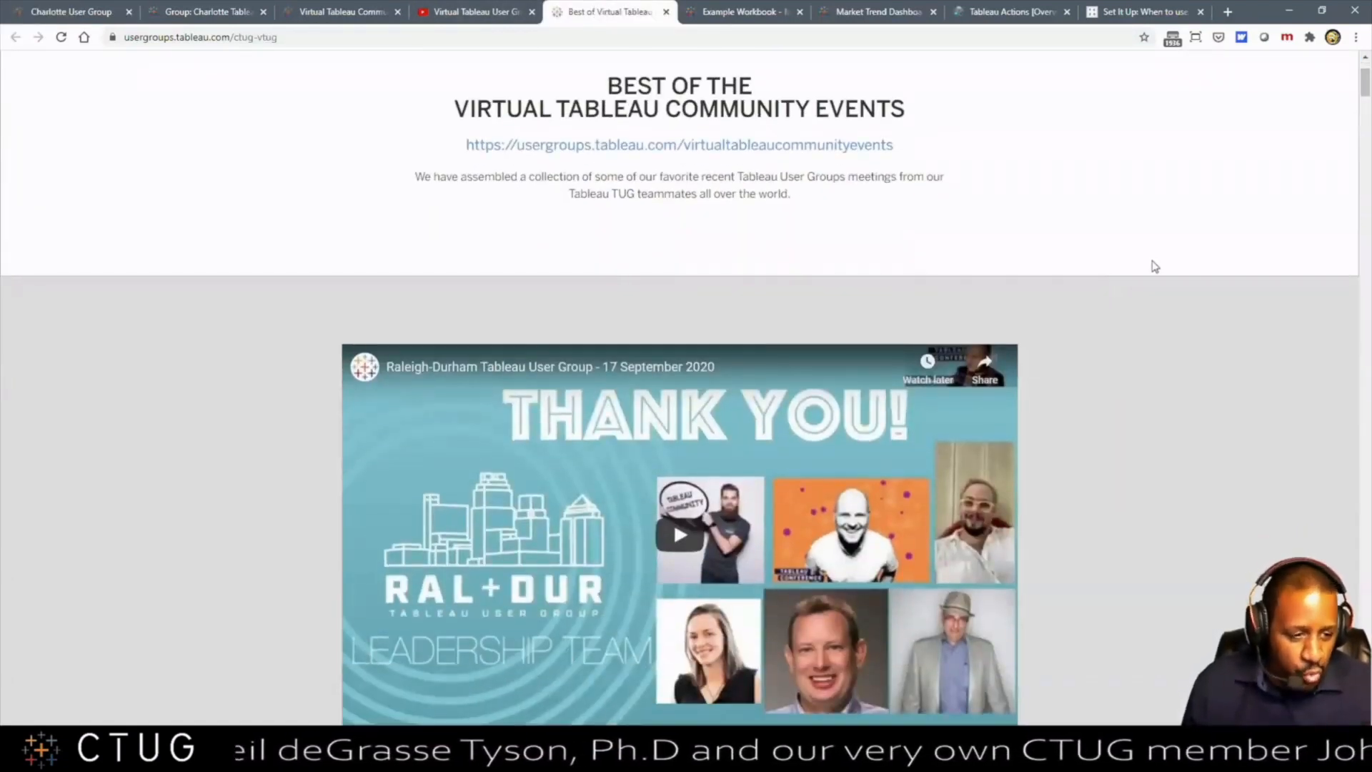
scroll(1156, 263, down, 5)
scroll(1157, 259, down, 2)
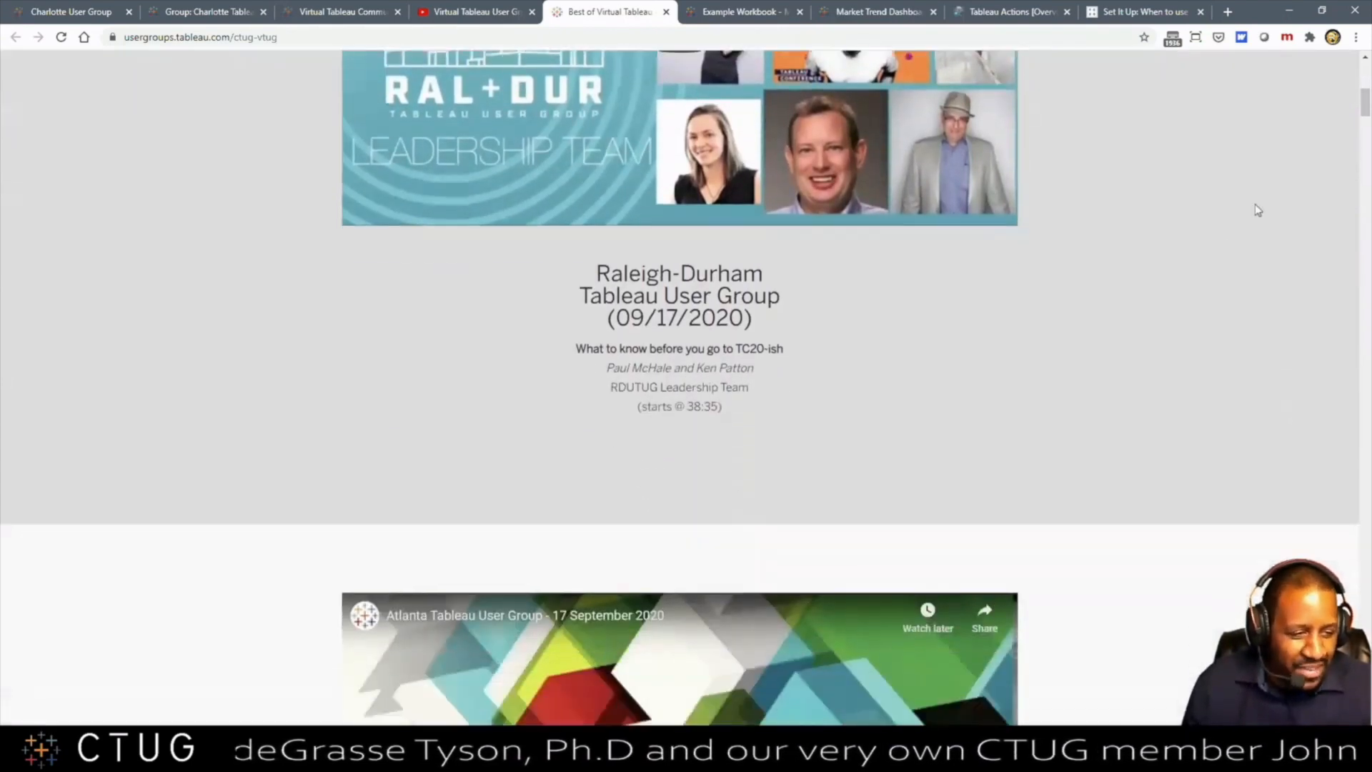
drag(1365, 100, 1359, 440)
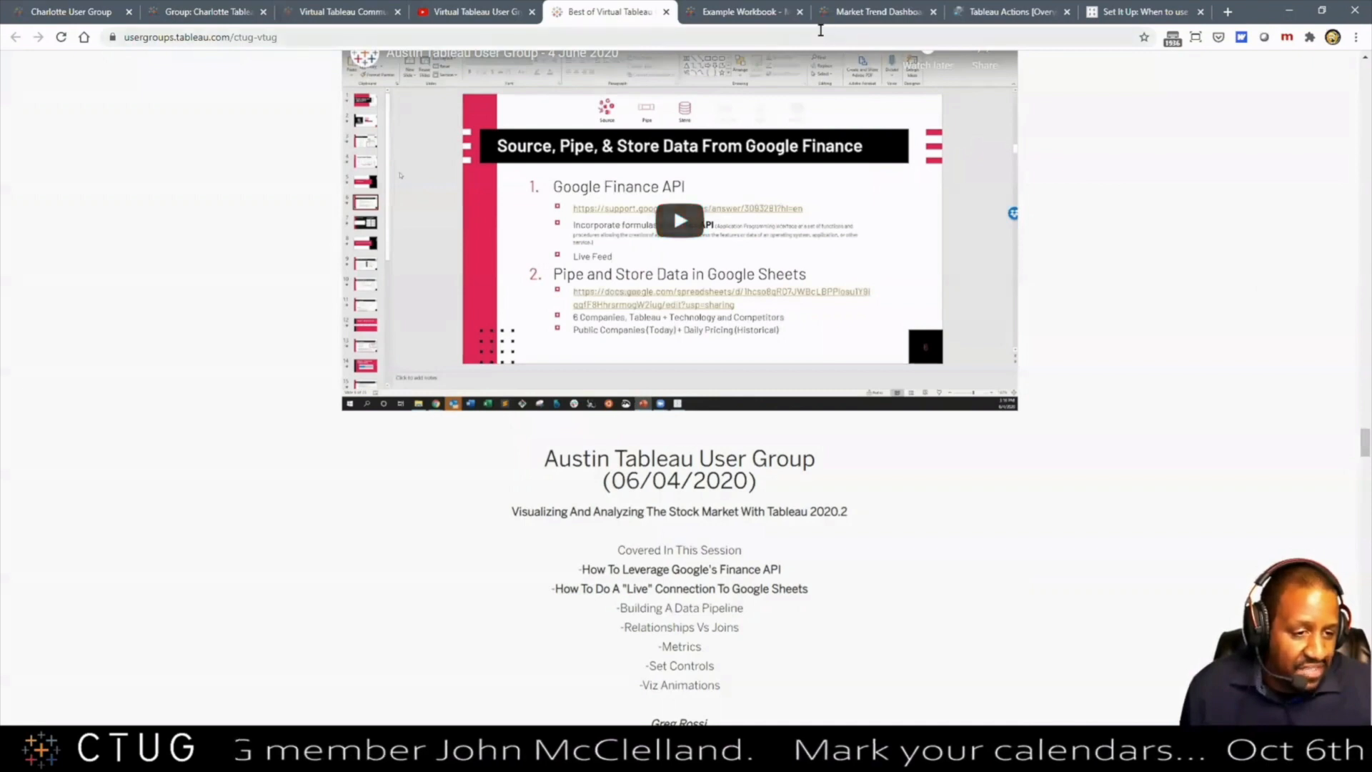
click(720, 16)
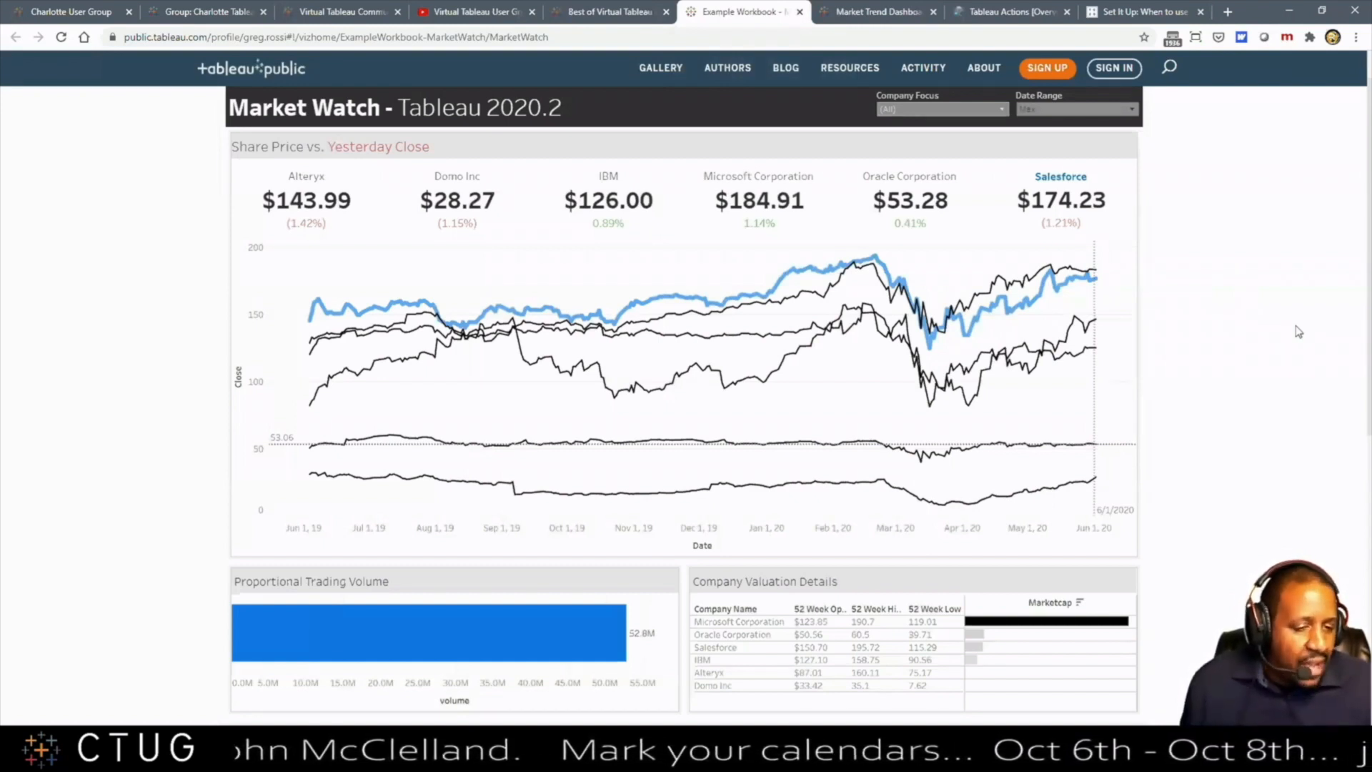
click(605, 17)
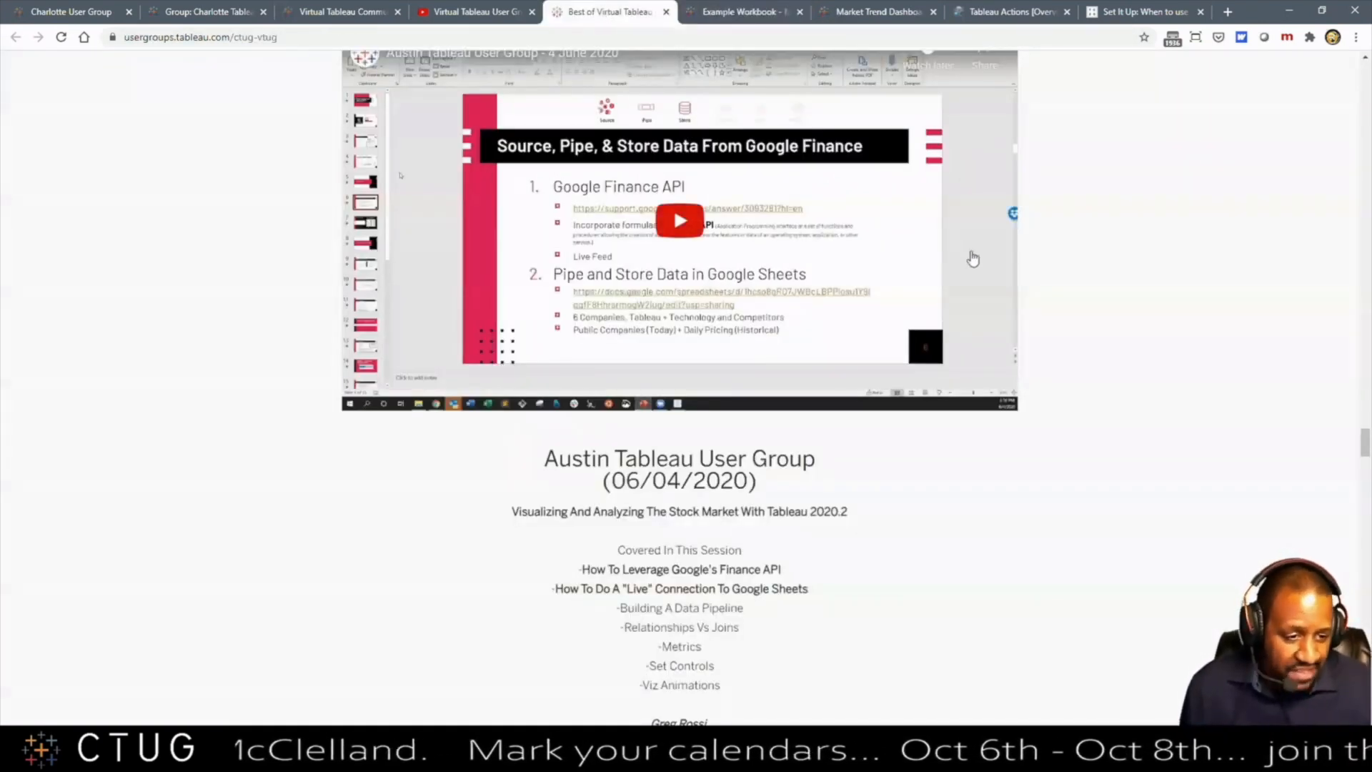
Step: View the Market Watch example workbook and bring up the Market Trend Dashboard on Tableau Public
scroll(973, 259, up, 1)
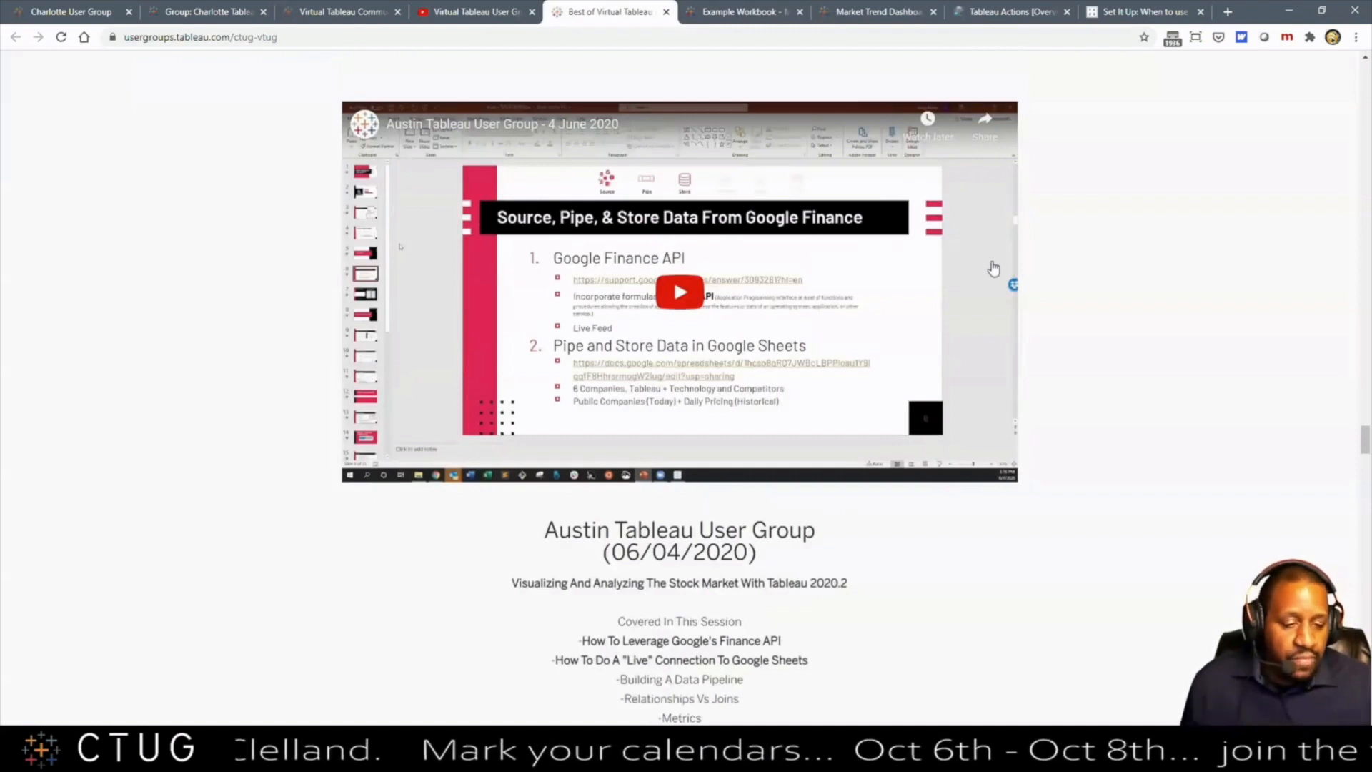
click(745, 16)
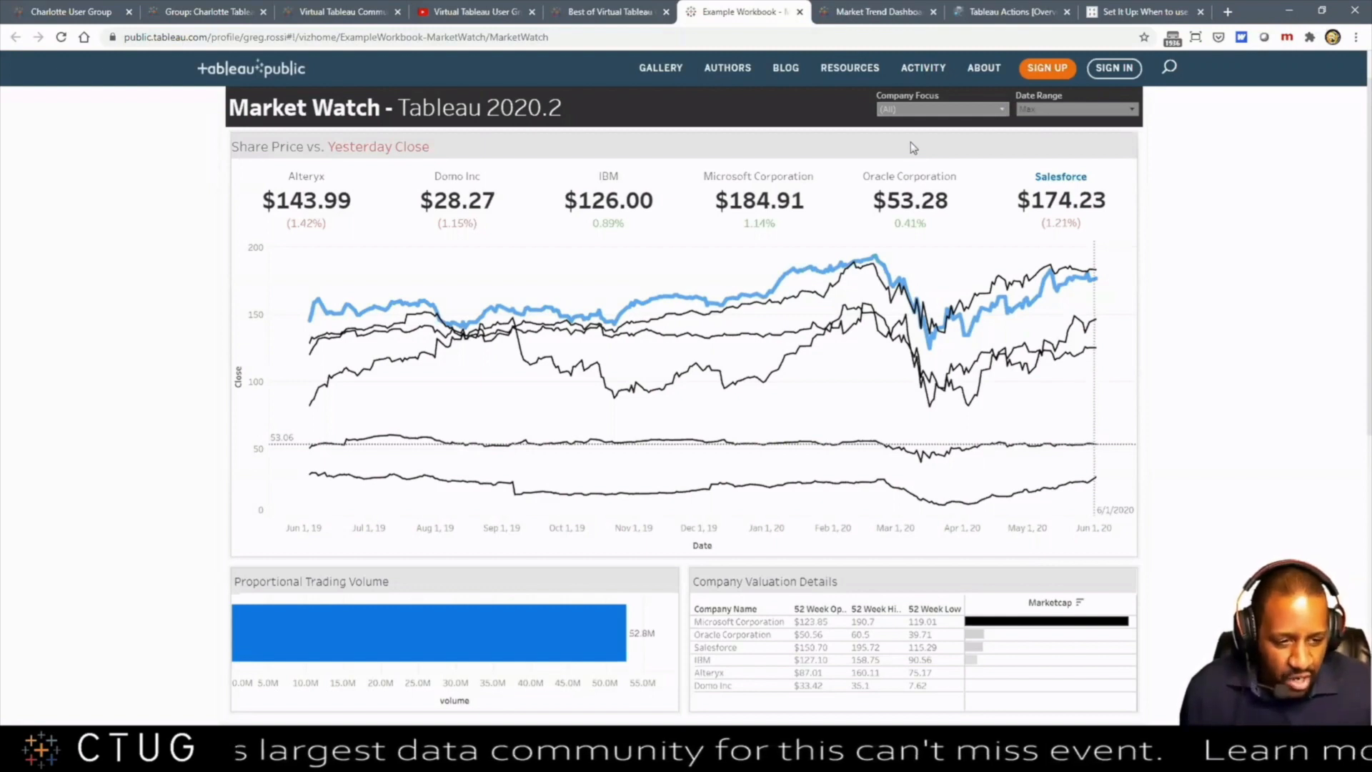
click(864, 16)
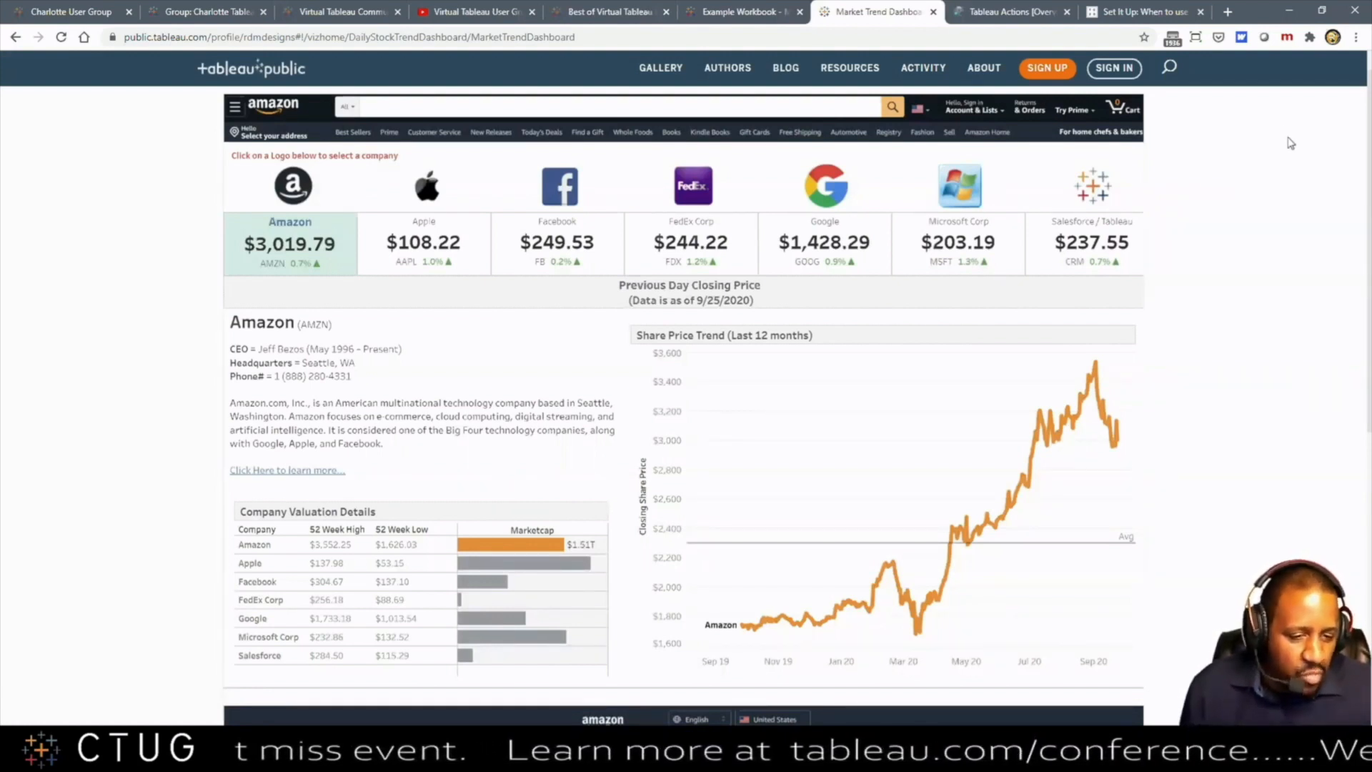
Step: Try the logo selector on the Market Trend Dashboard with FedEx, Facebook, Google and Amazon
click(693, 192)
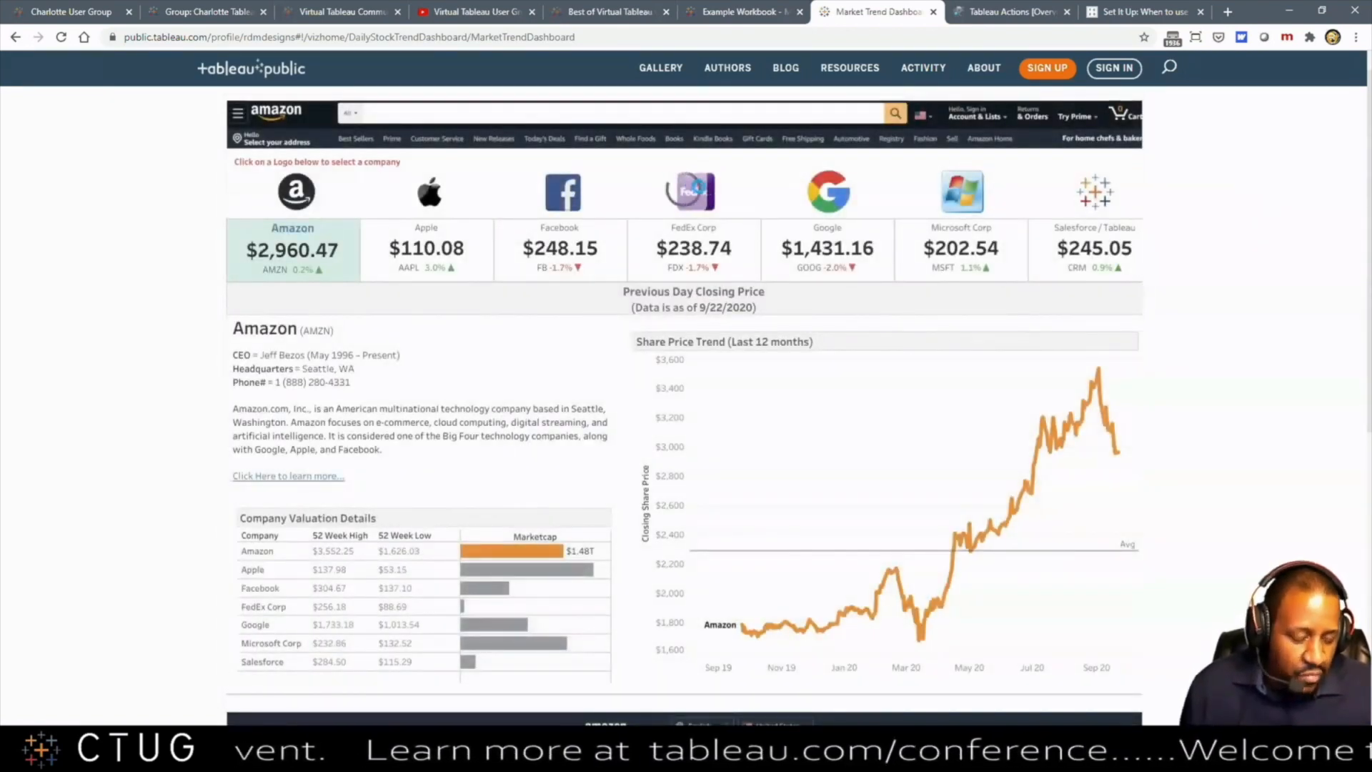
click(704, 192)
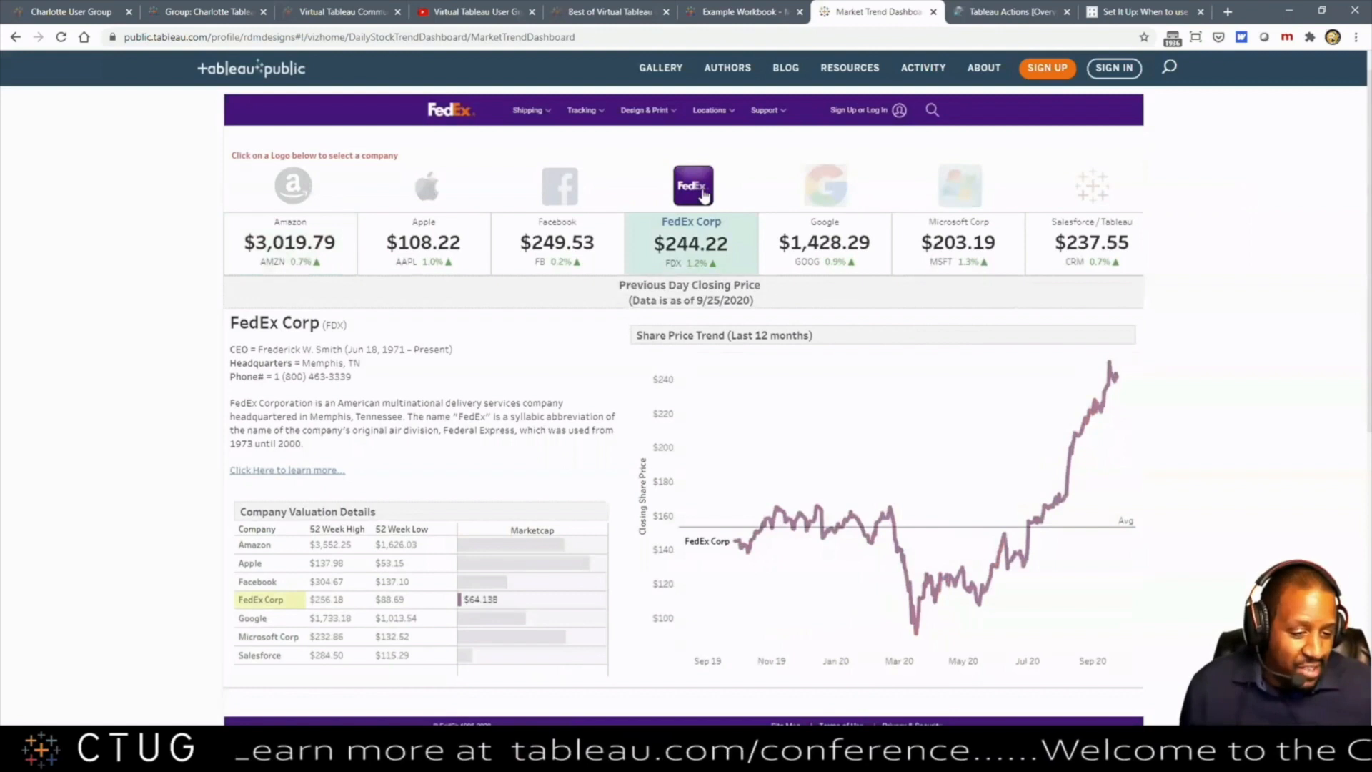
click(562, 188)
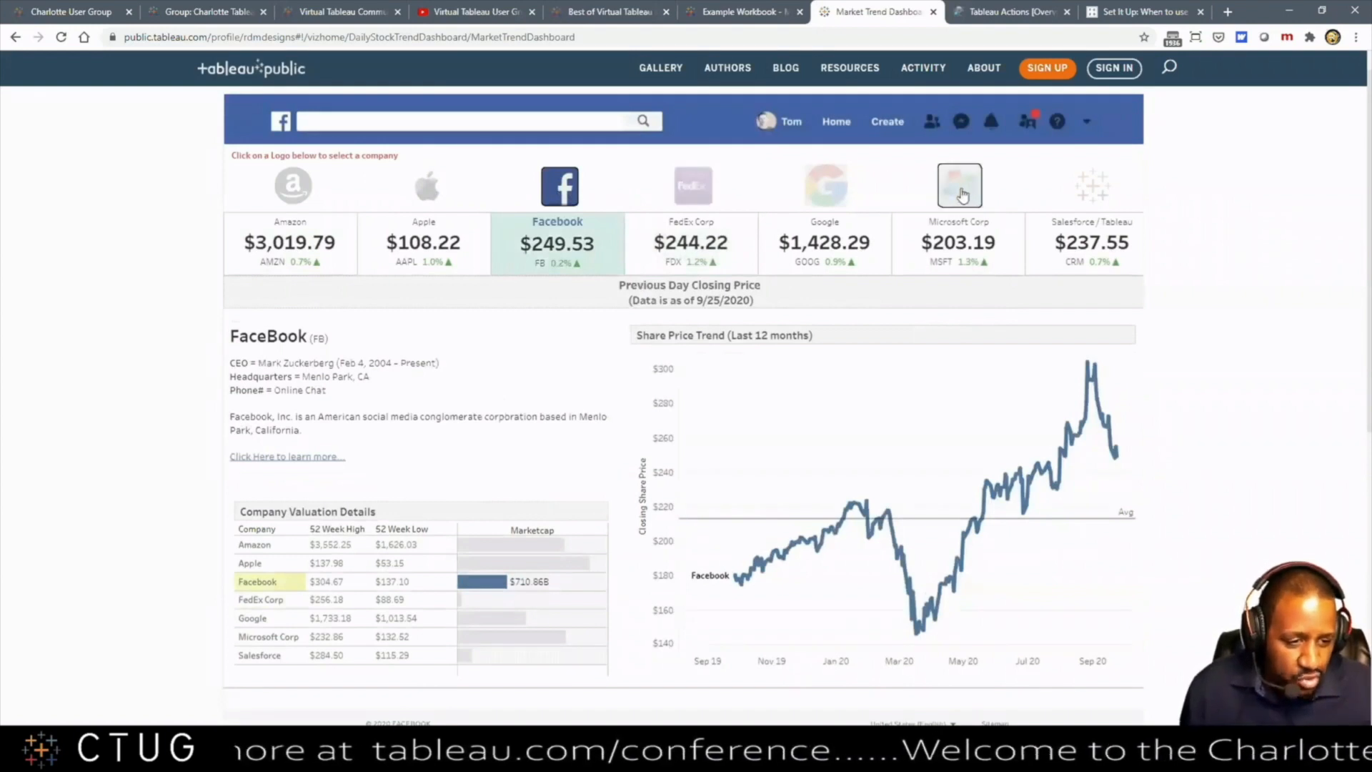
click(829, 189)
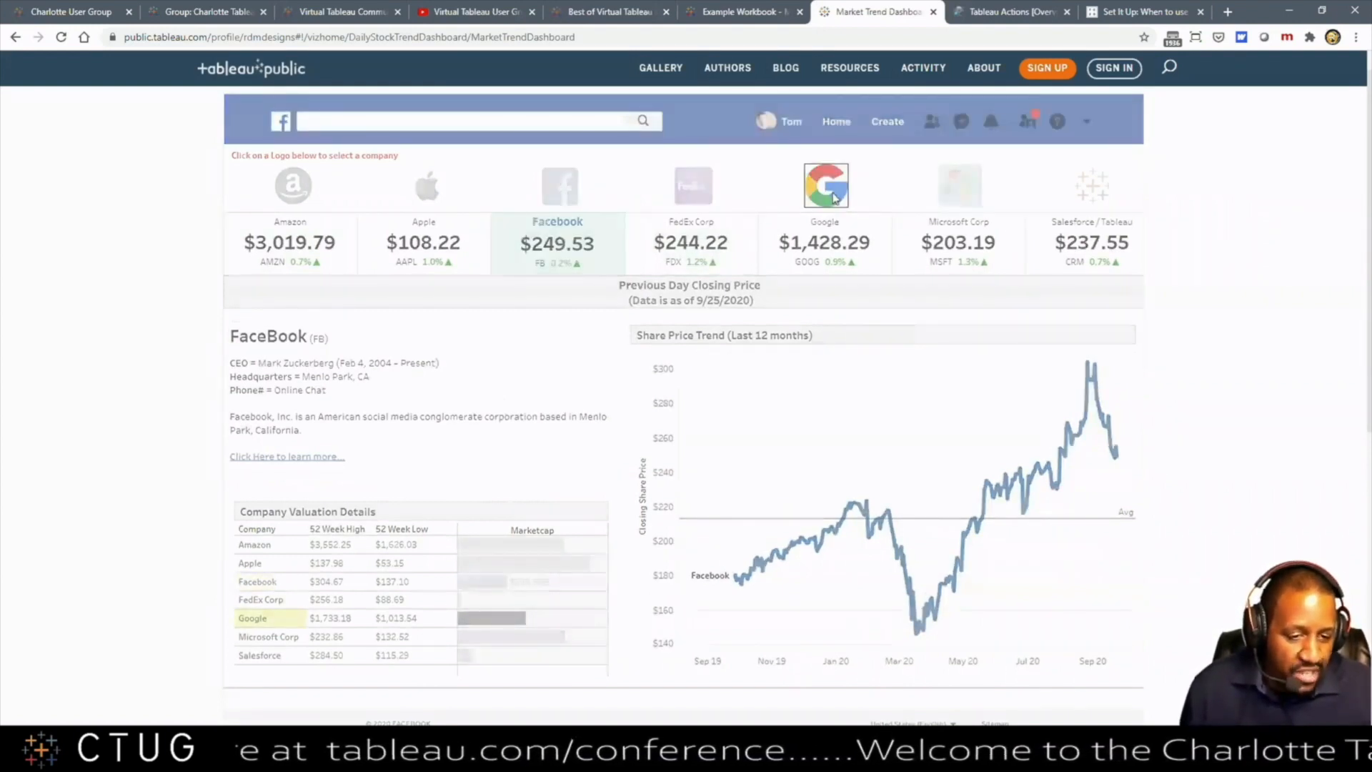
click(311, 192)
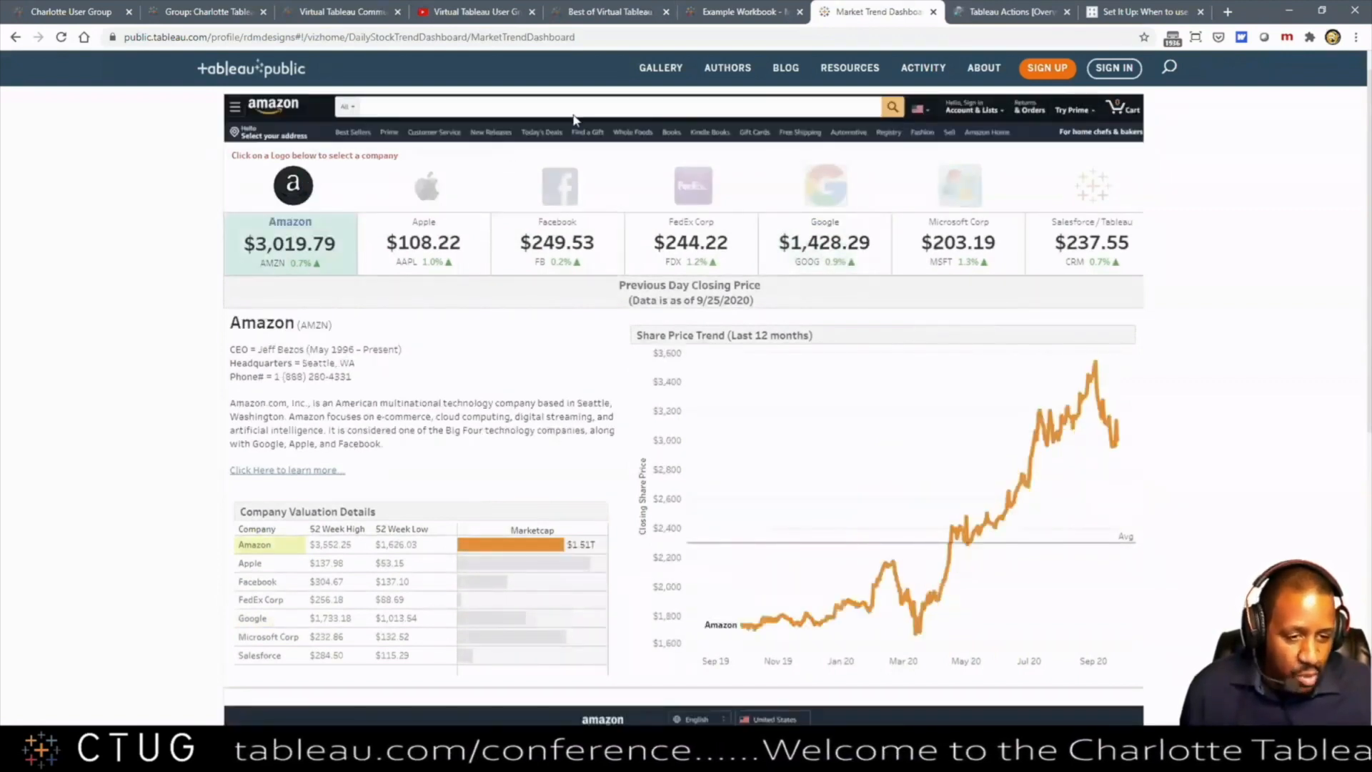
Step: Compare the Market Watch share price lines with the Market Trend Dashboard, and select Google on the latter
click(714, 13)
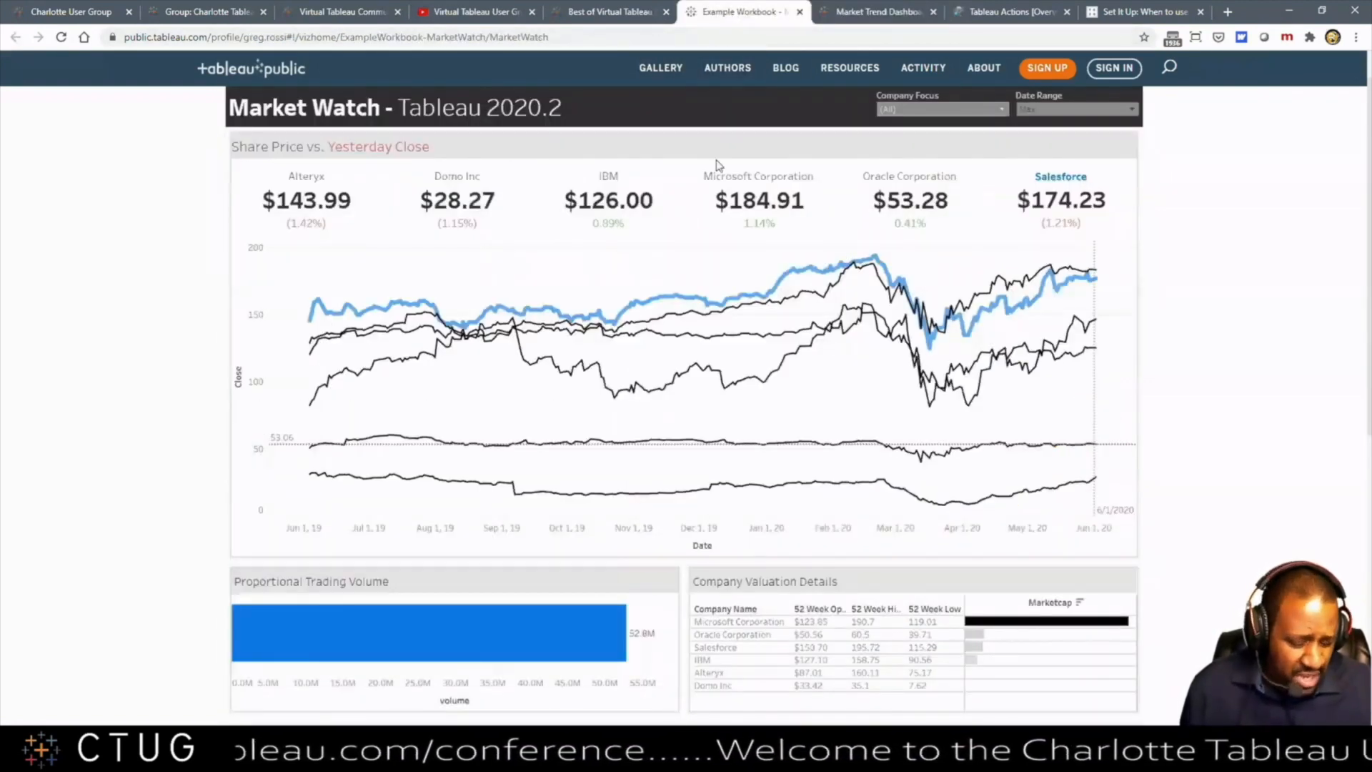
mouse_move(664, 321)
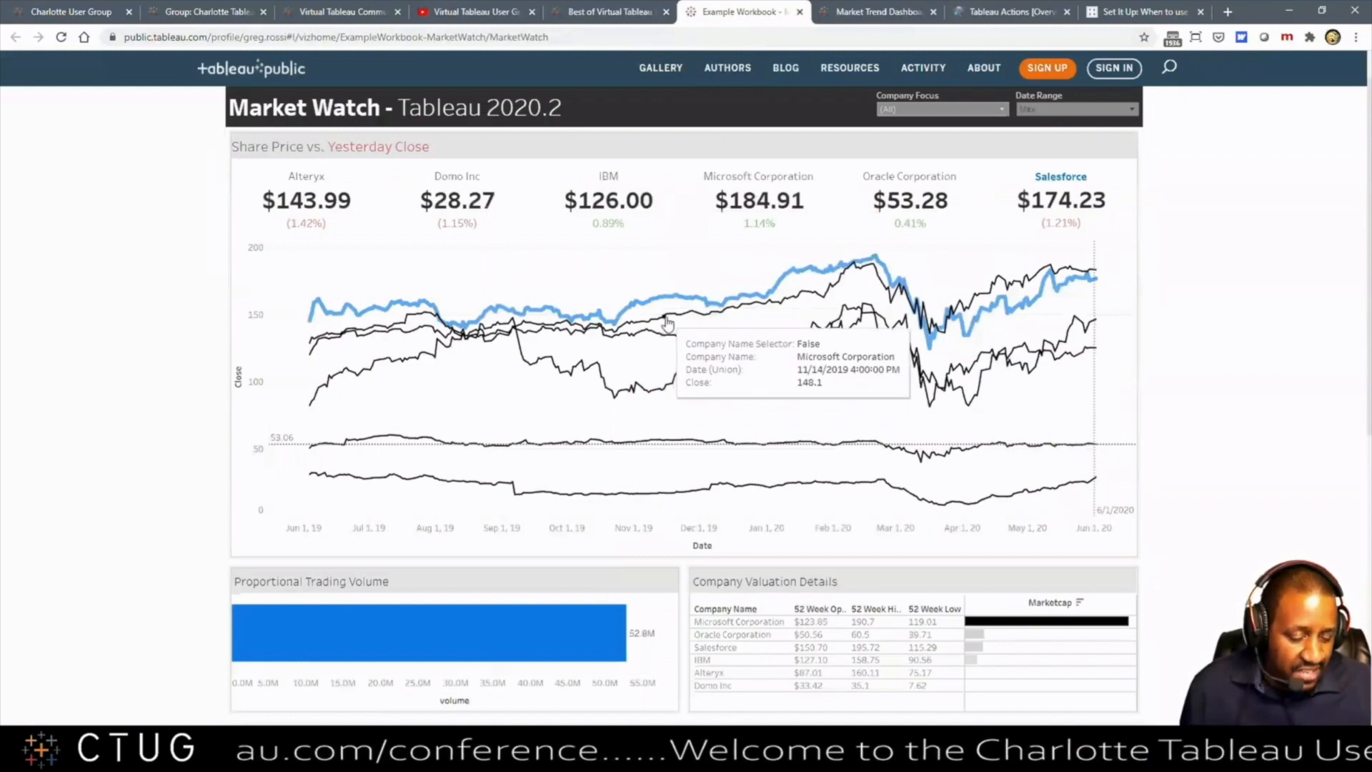
click(858, 14)
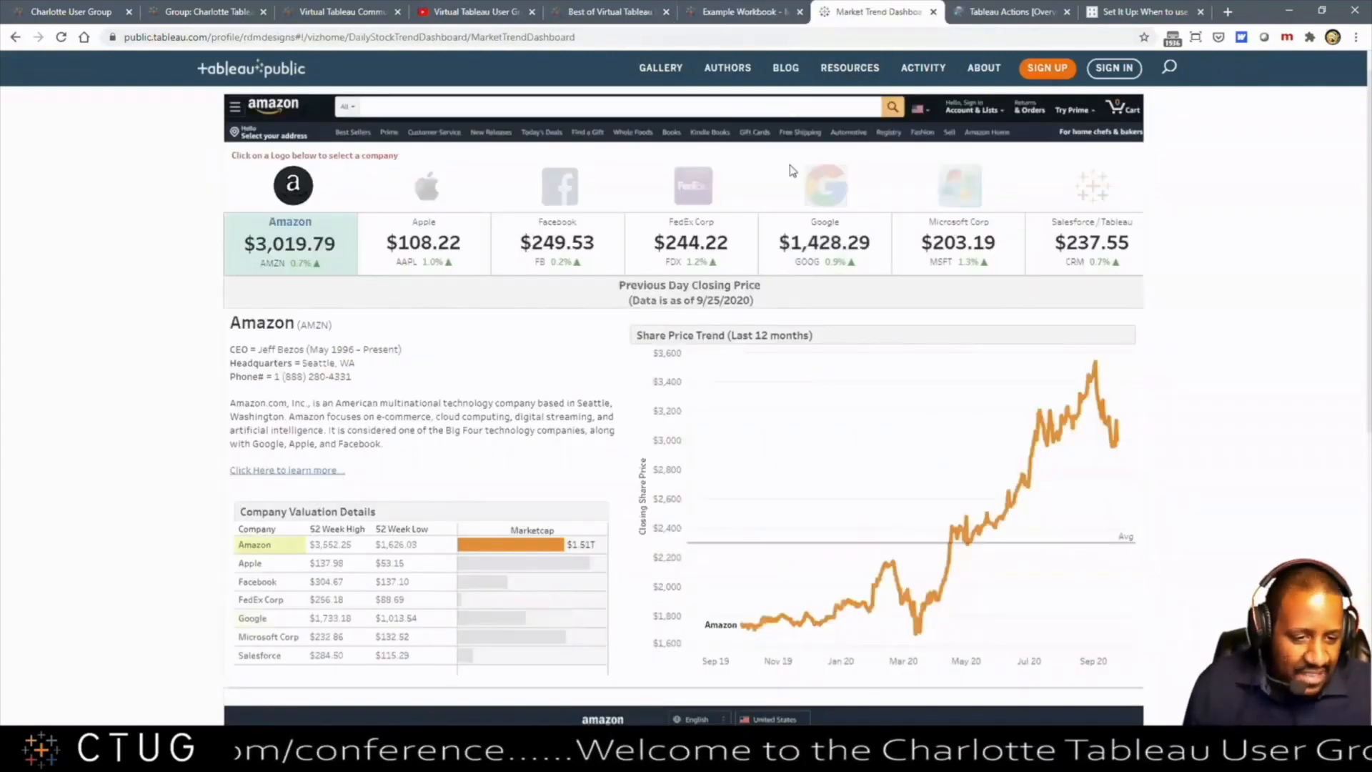
click(830, 190)
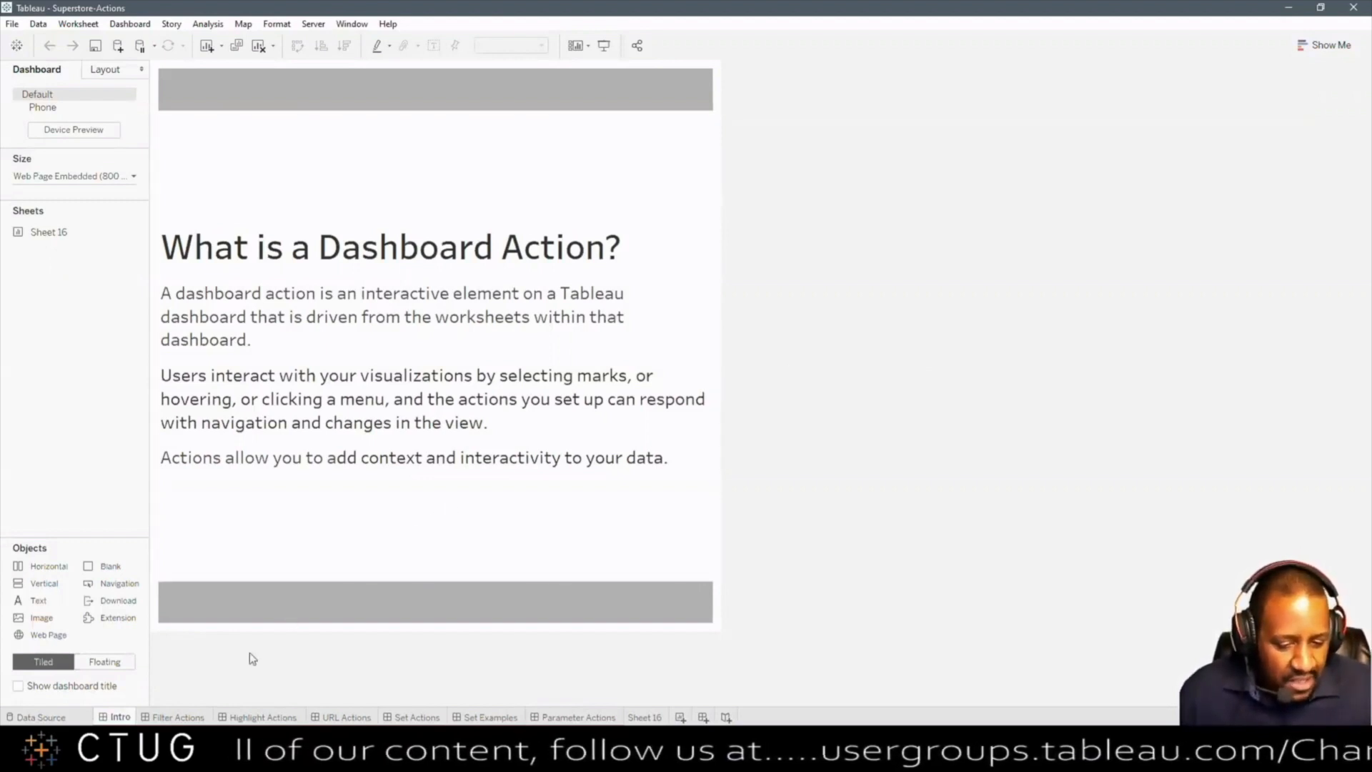
Step: On the Filter Actions dashboard of the Superstore-Actions workbook, view the Filter Action's settings and close them without changes
click(178, 717)
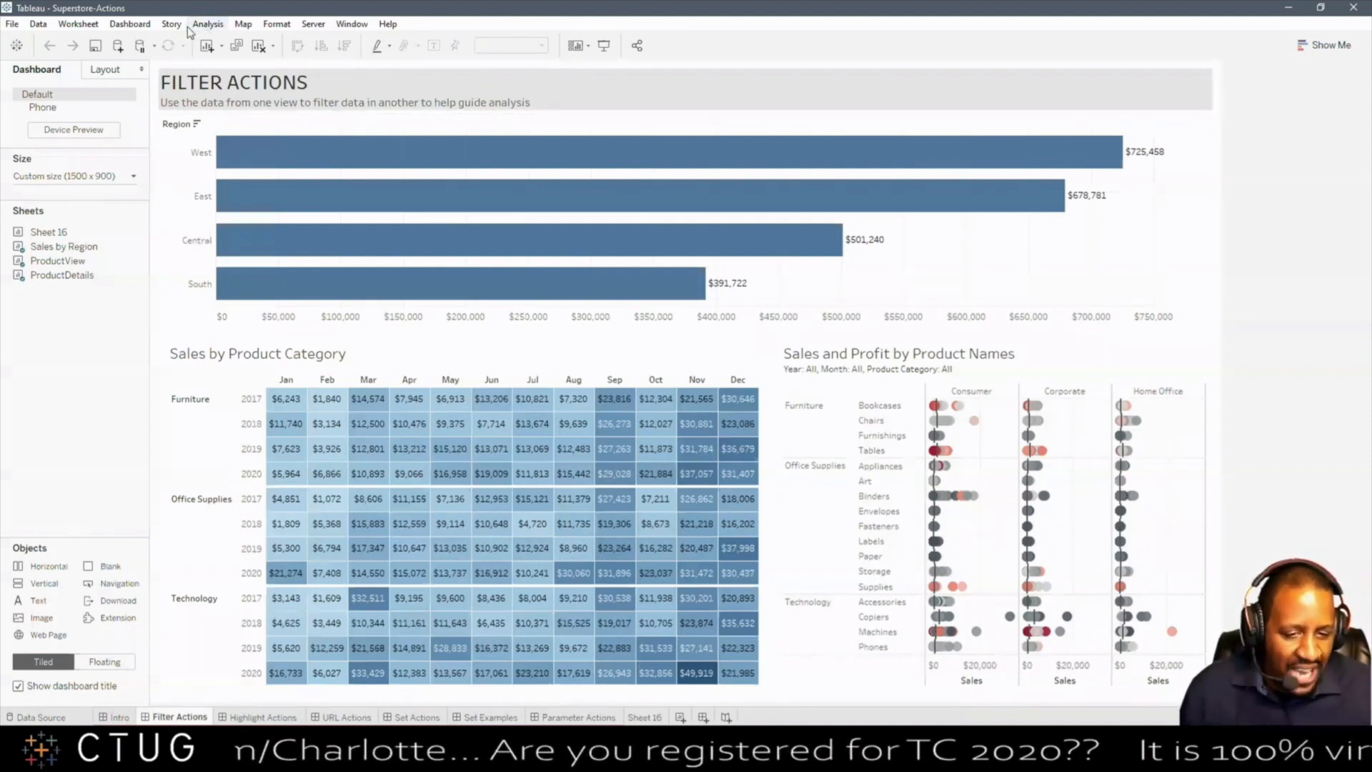
click(207, 25)
mouse_move(132, 24)
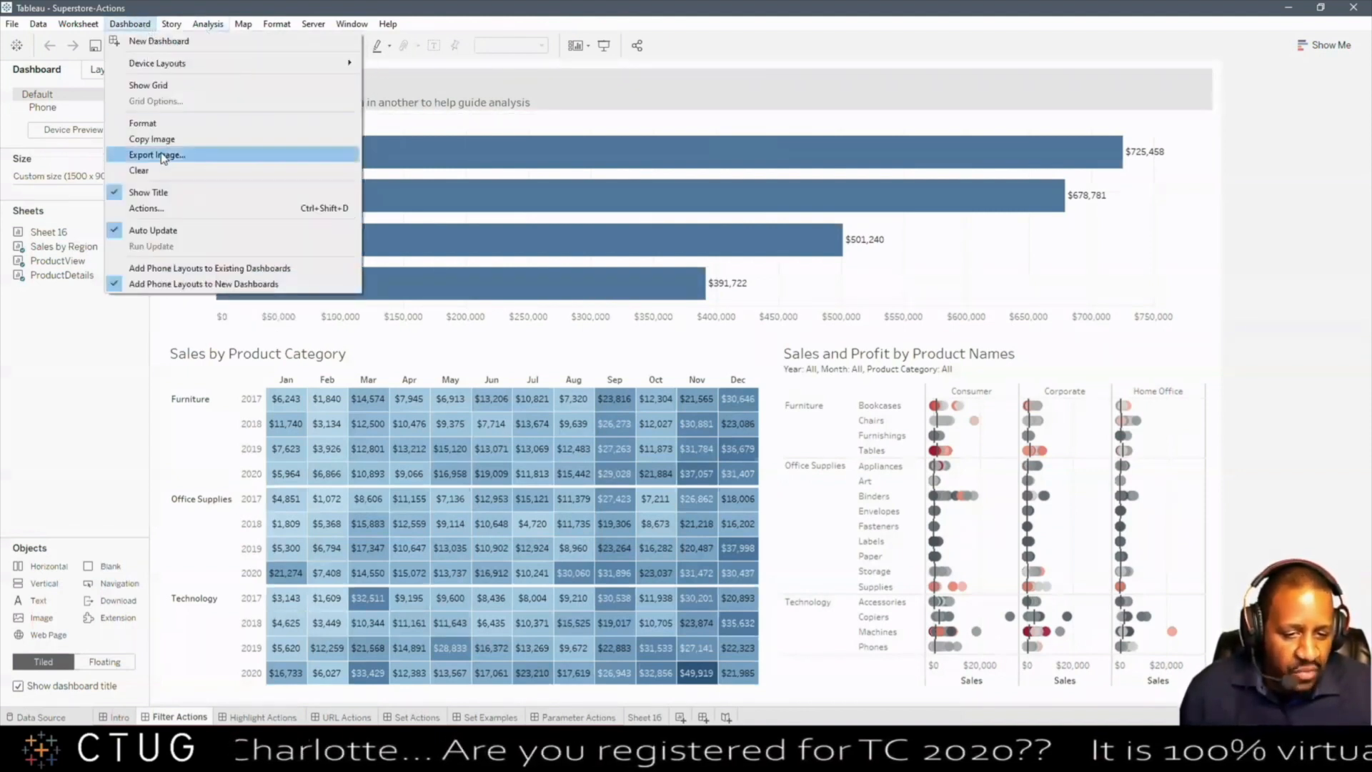
click(150, 208)
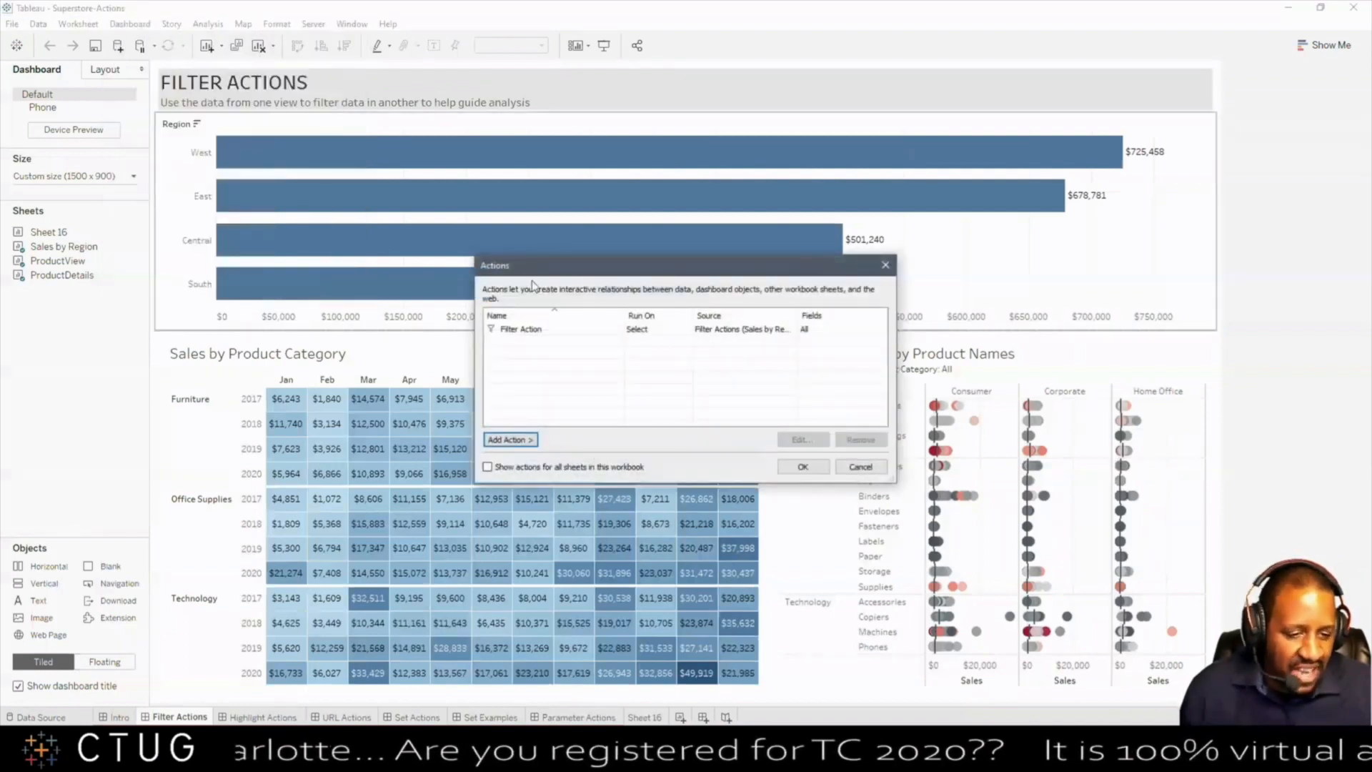
click(585, 335)
click(800, 440)
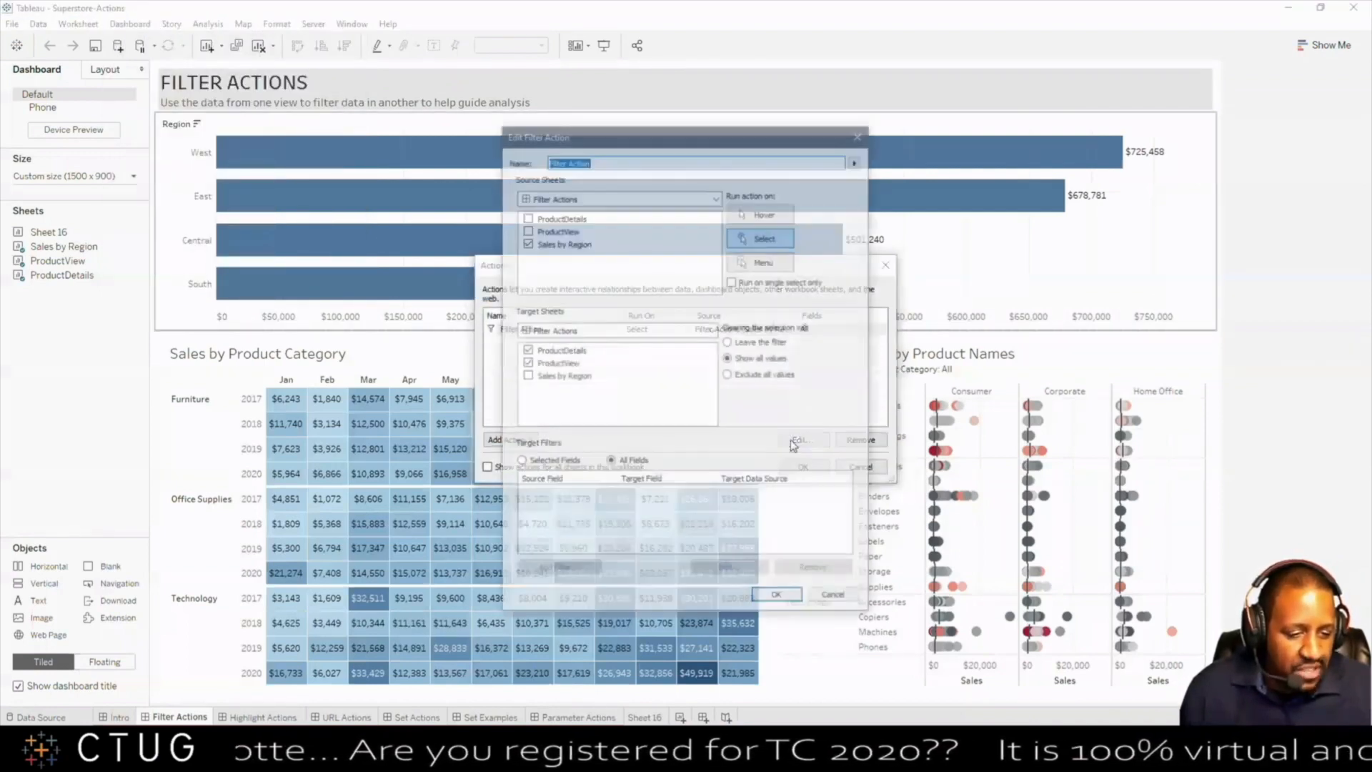
click(836, 599)
click(853, 465)
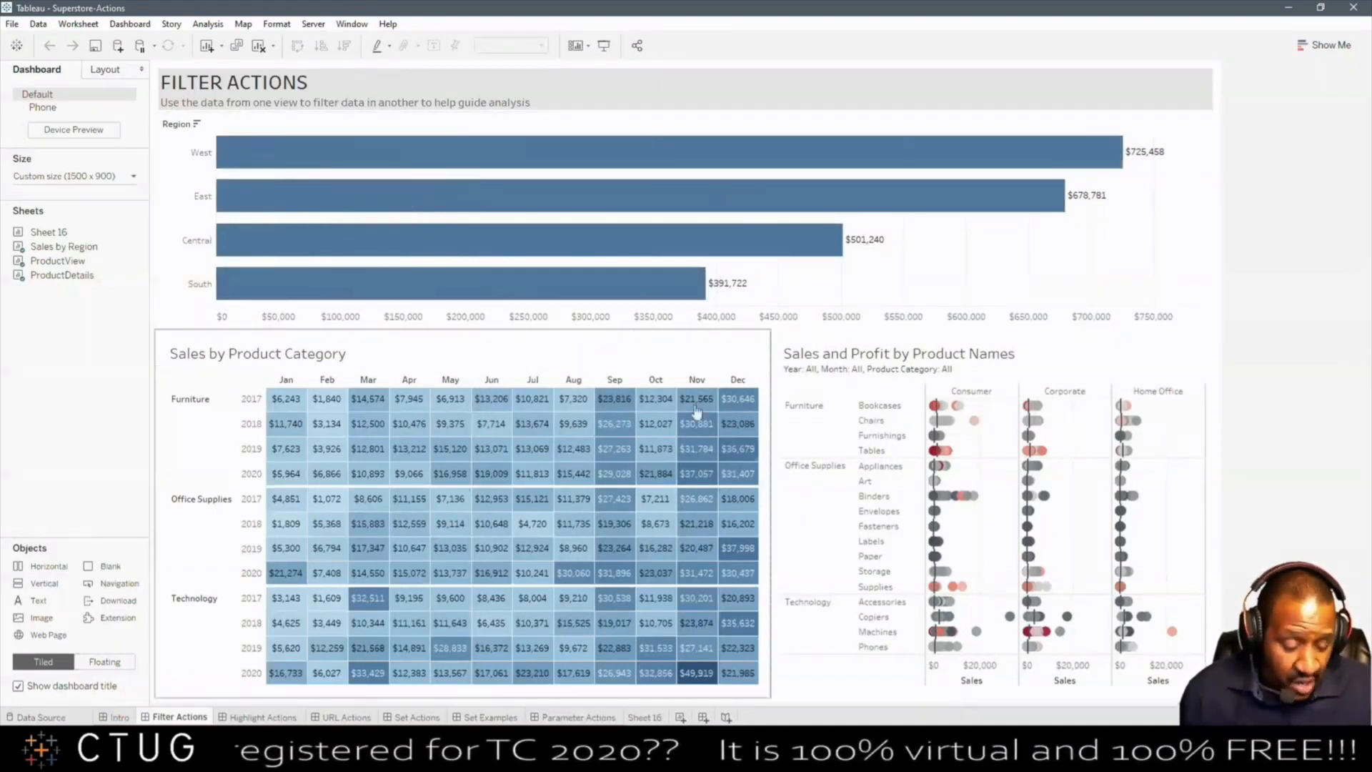
Step: Switch to the browser and find the Superstore-Actions attachment in the Charlotte Tableau User Group's September 2020 meeting post
click(557, 758)
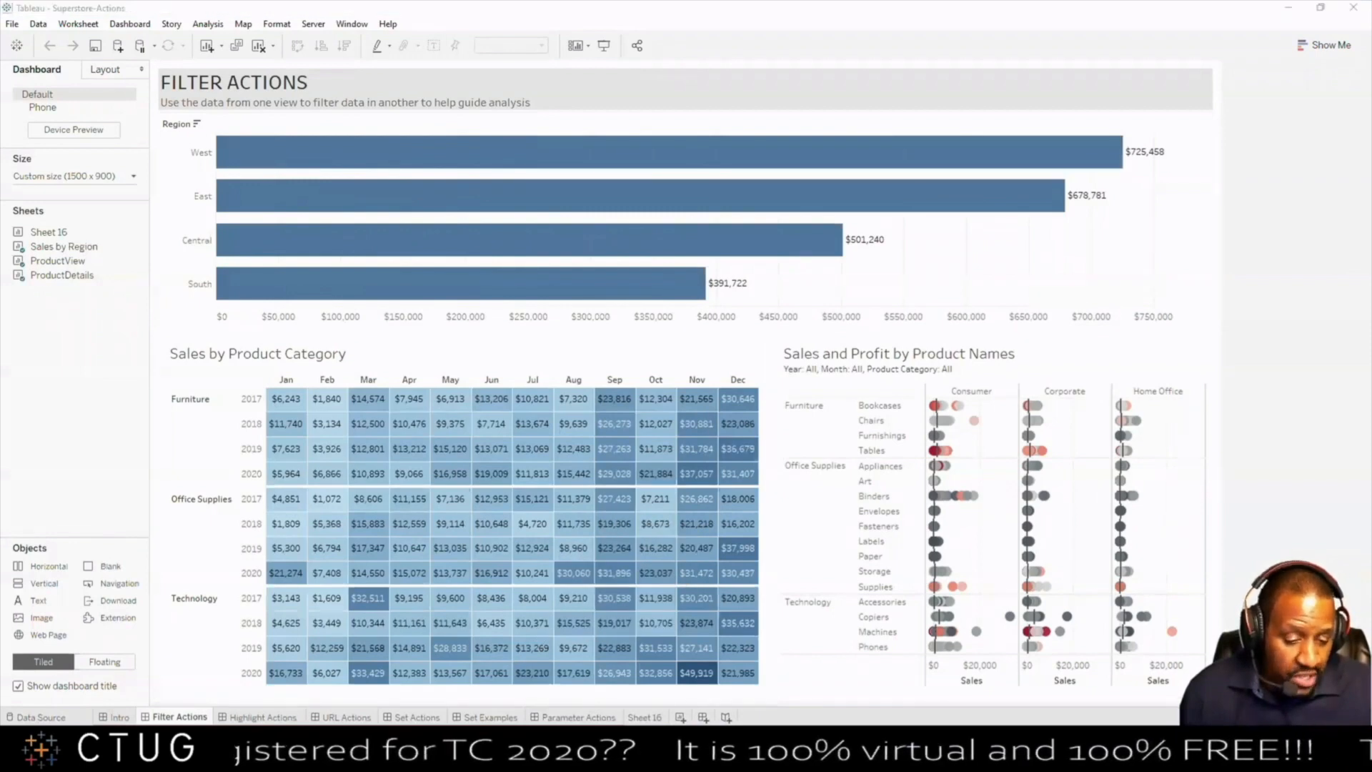
click(225, 16)
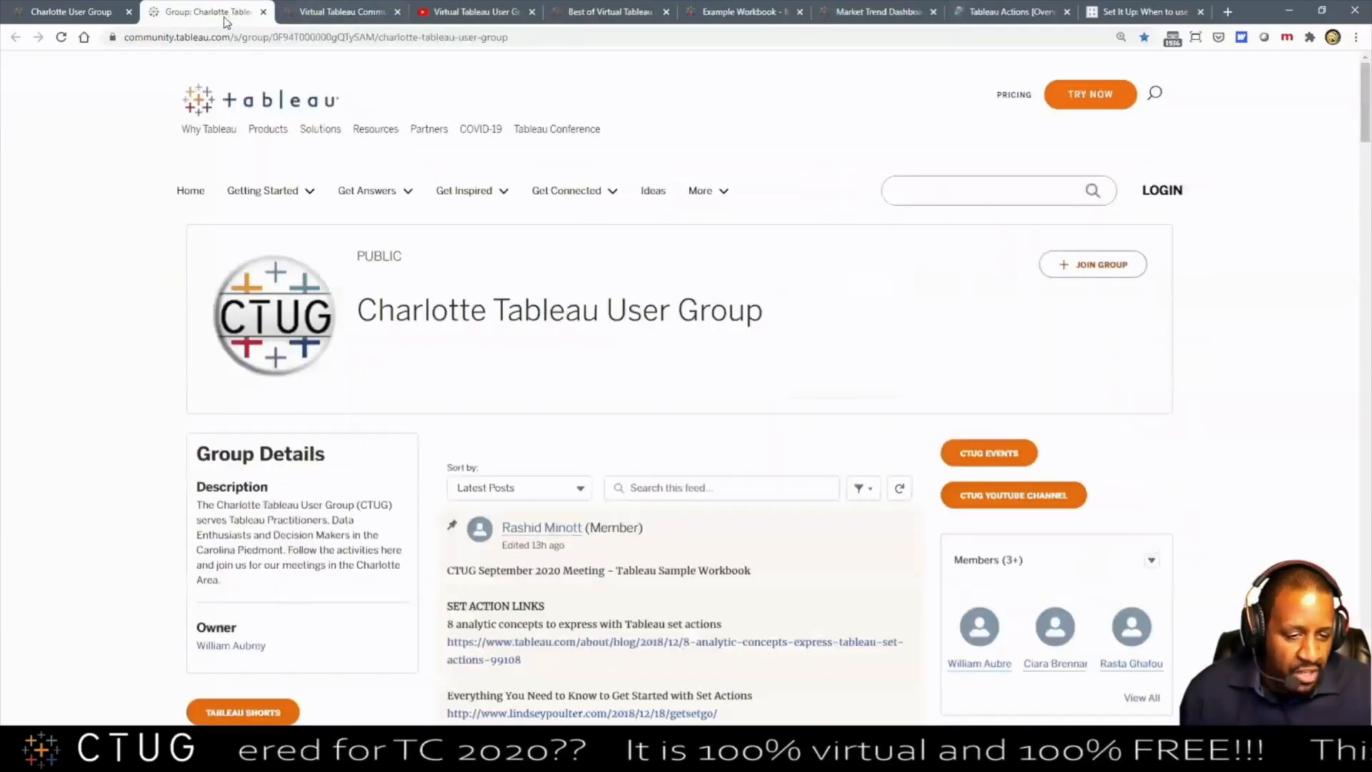
scroll(705, 379, down, 1)
scroll(635, 579, down, 10)
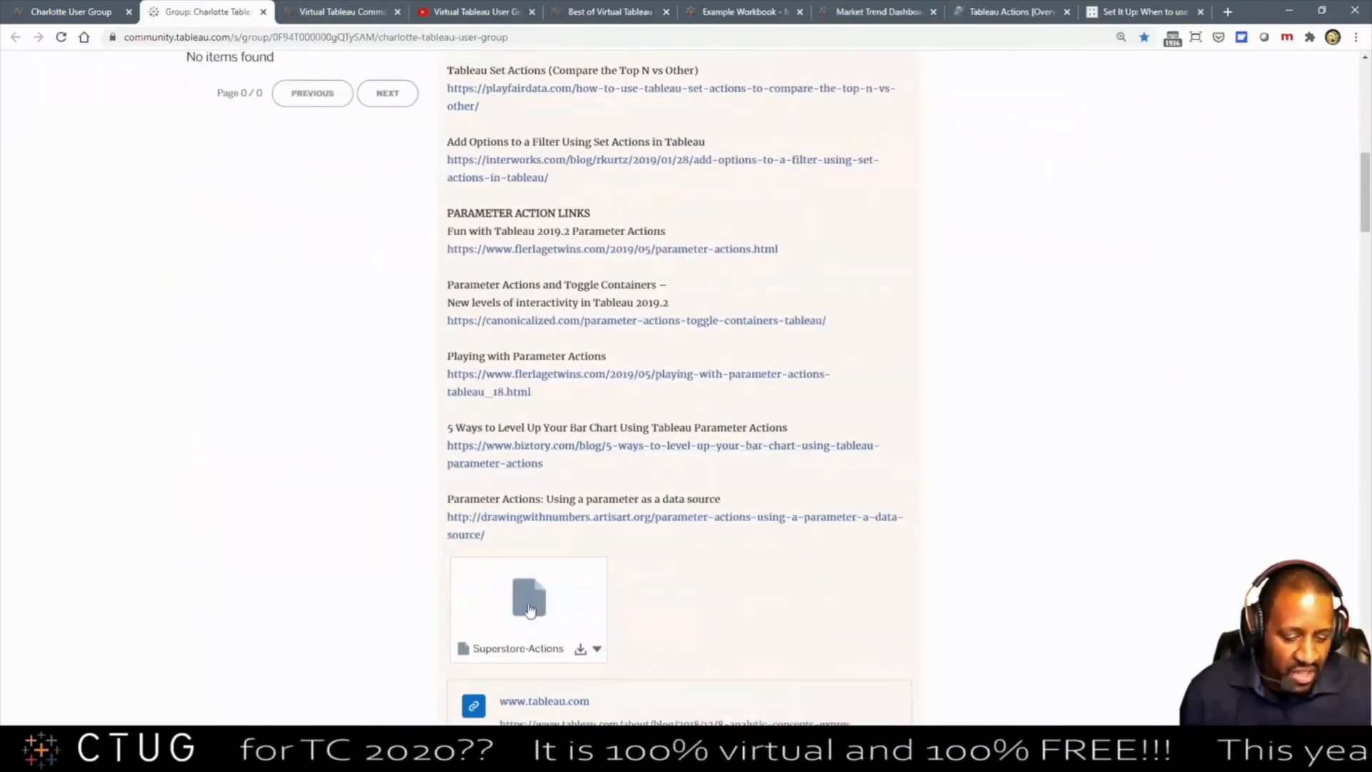
Step: Switch back to Tableau Desktop and examine the Filter Action's source sheets, target sheets and run setting
key(alt+Tab)
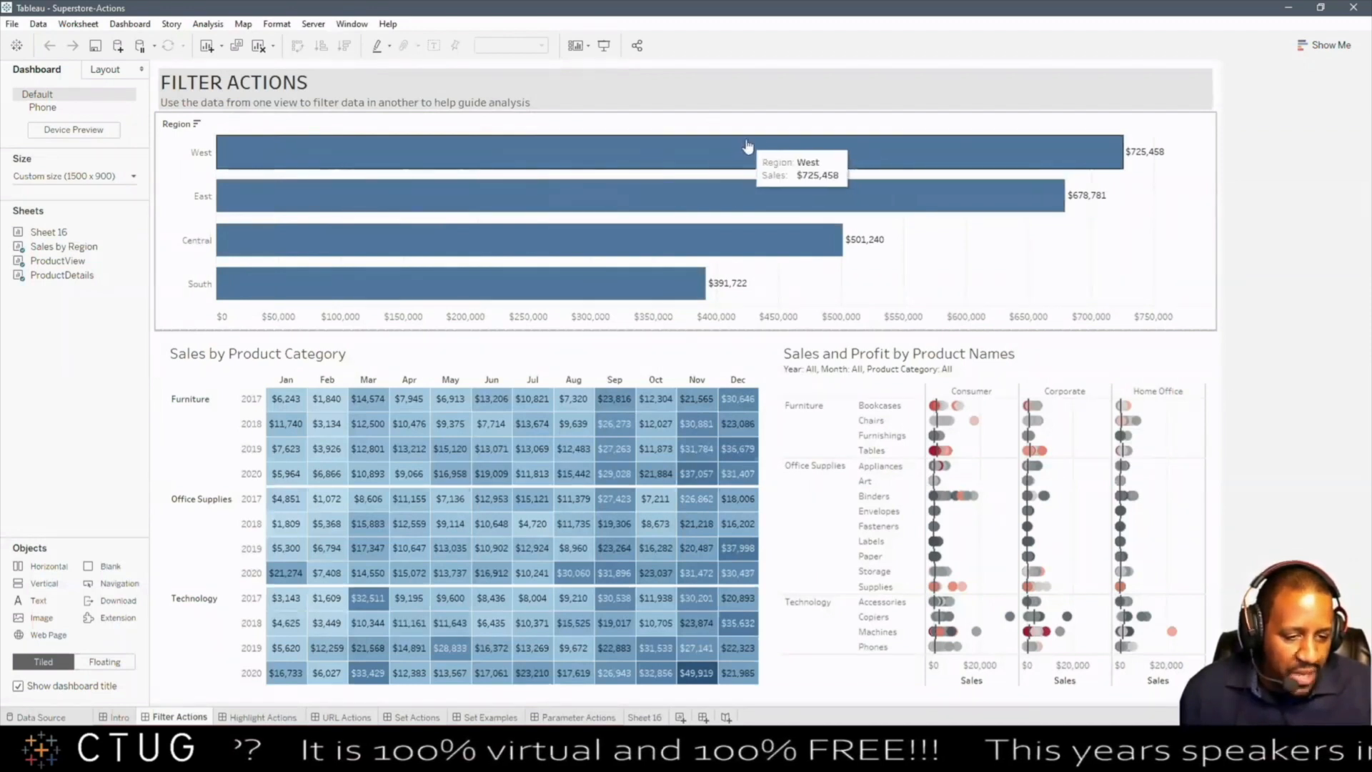
click(143, 24)
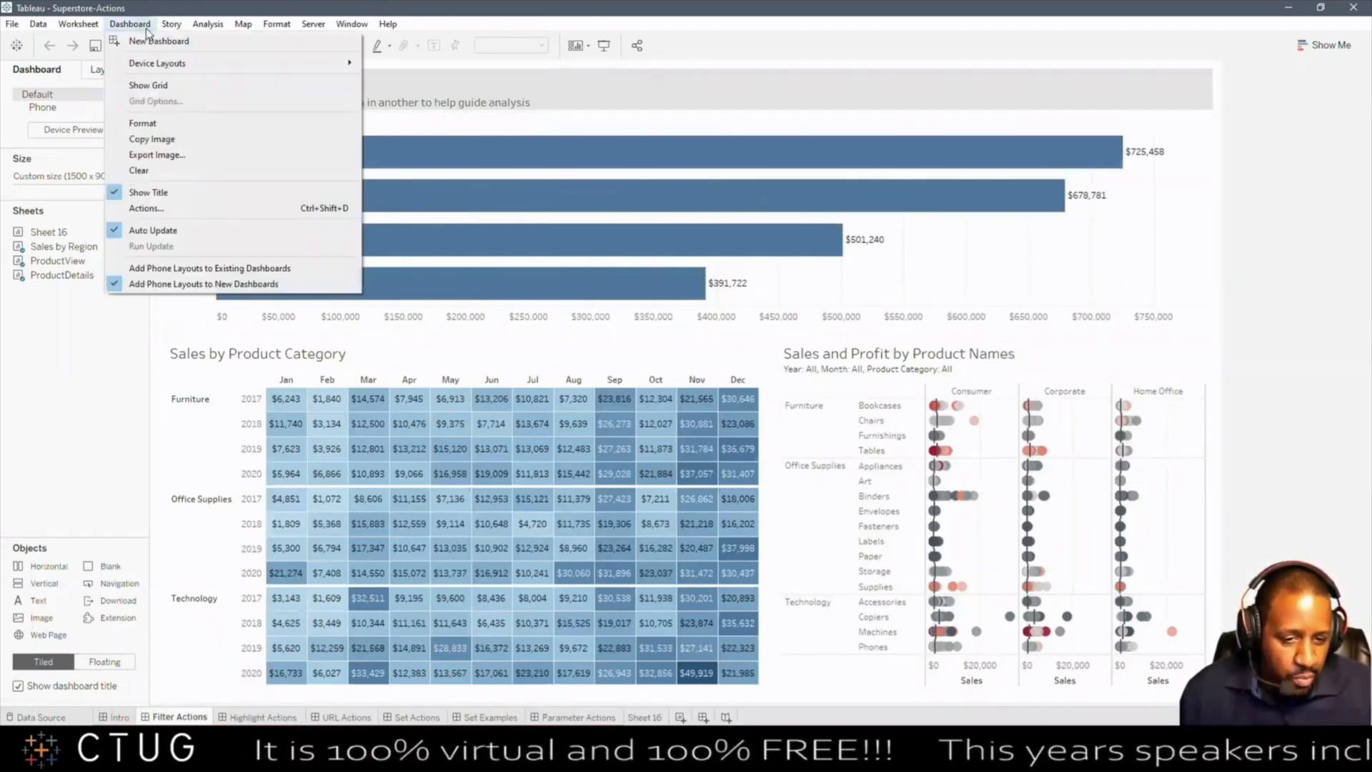
click(155, 211)
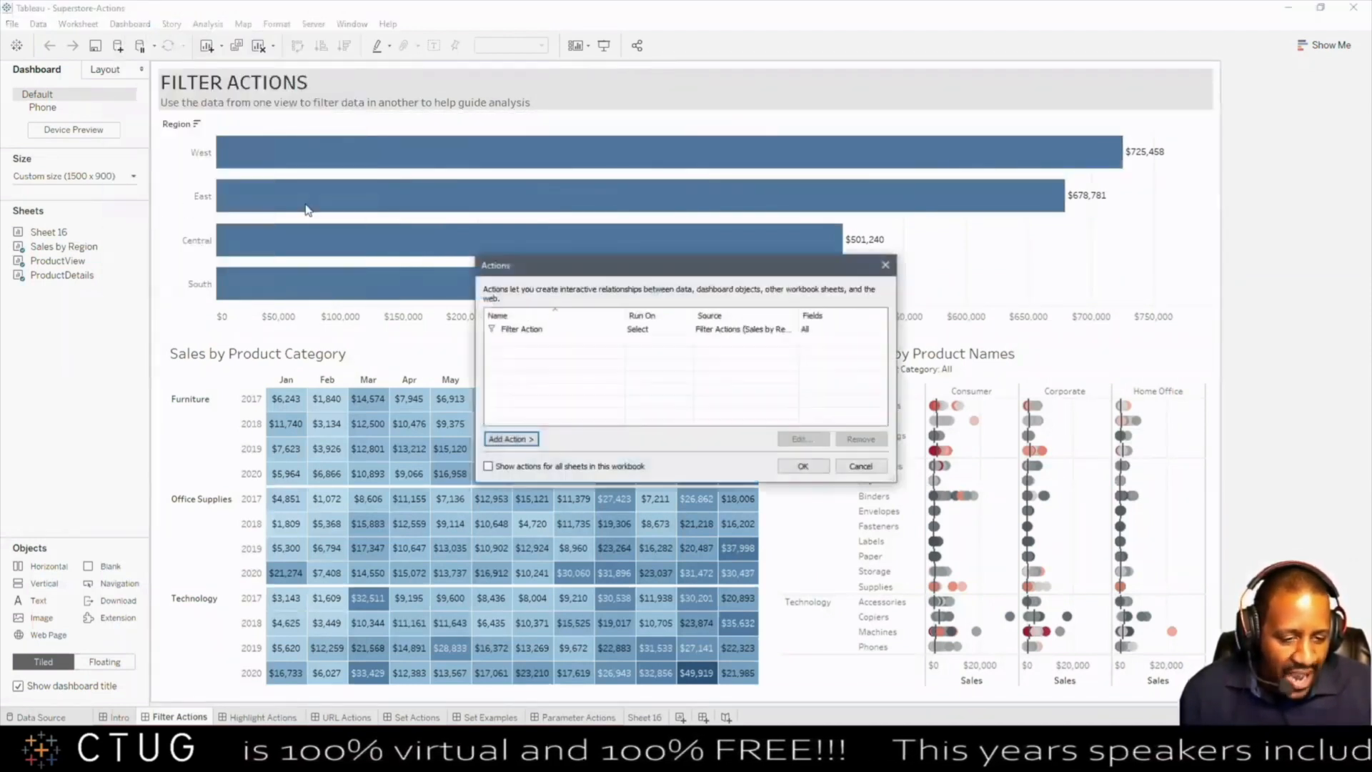
click(554, 329)
click(799, 439)
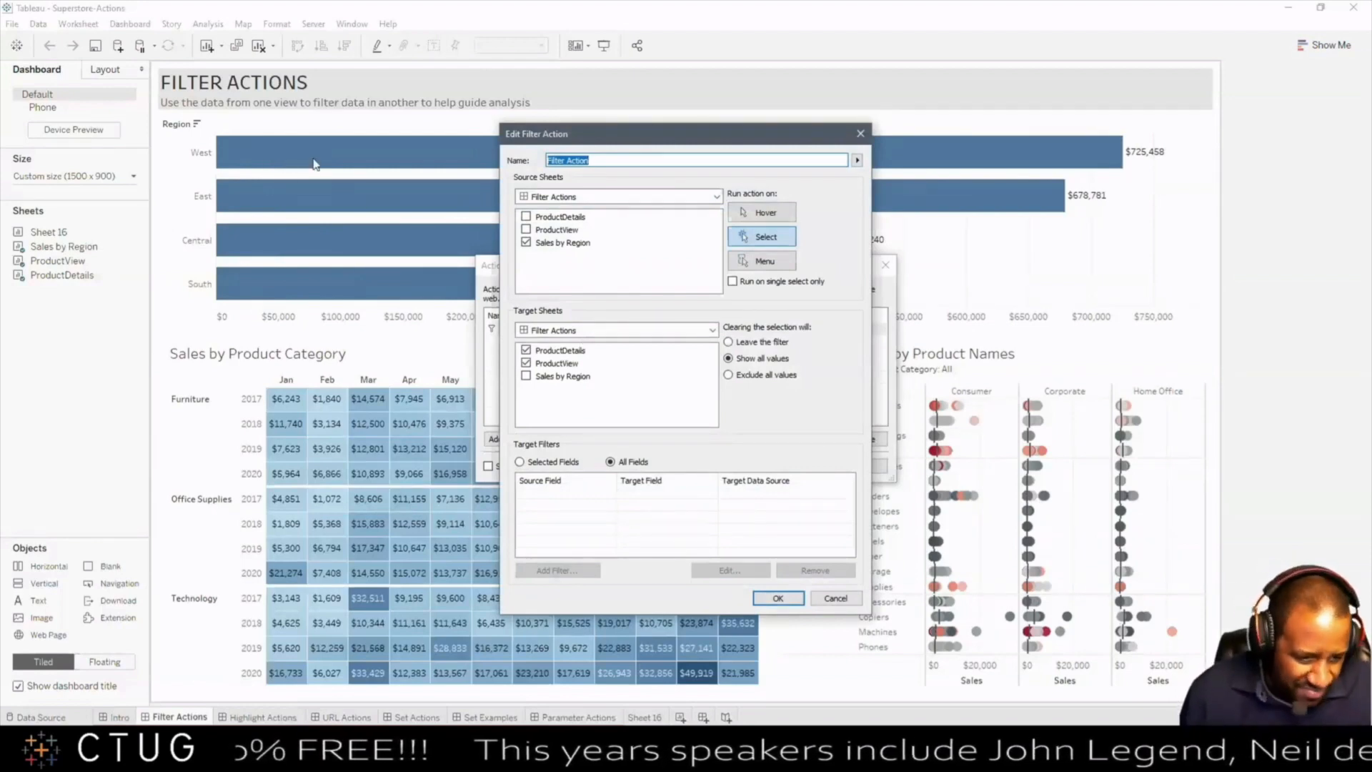
click(833, 597)
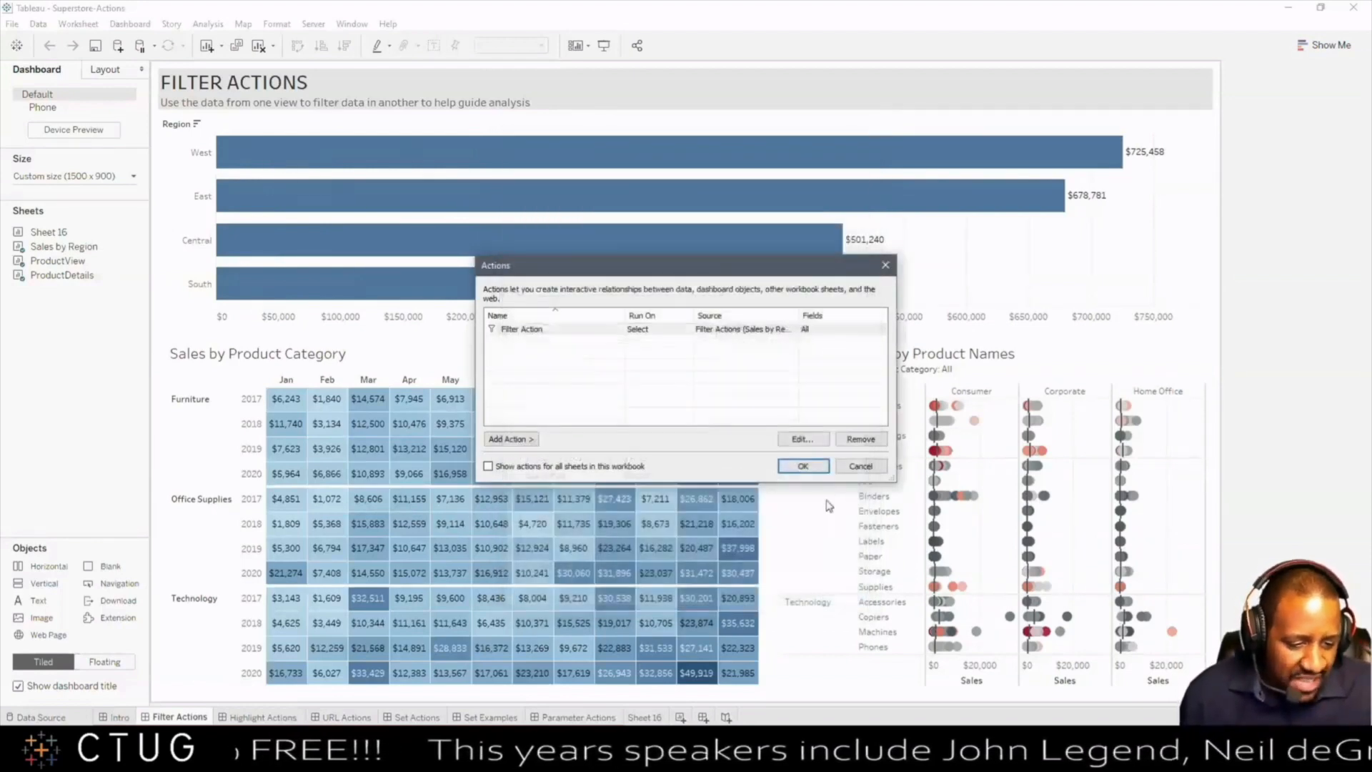
click(813, 470)
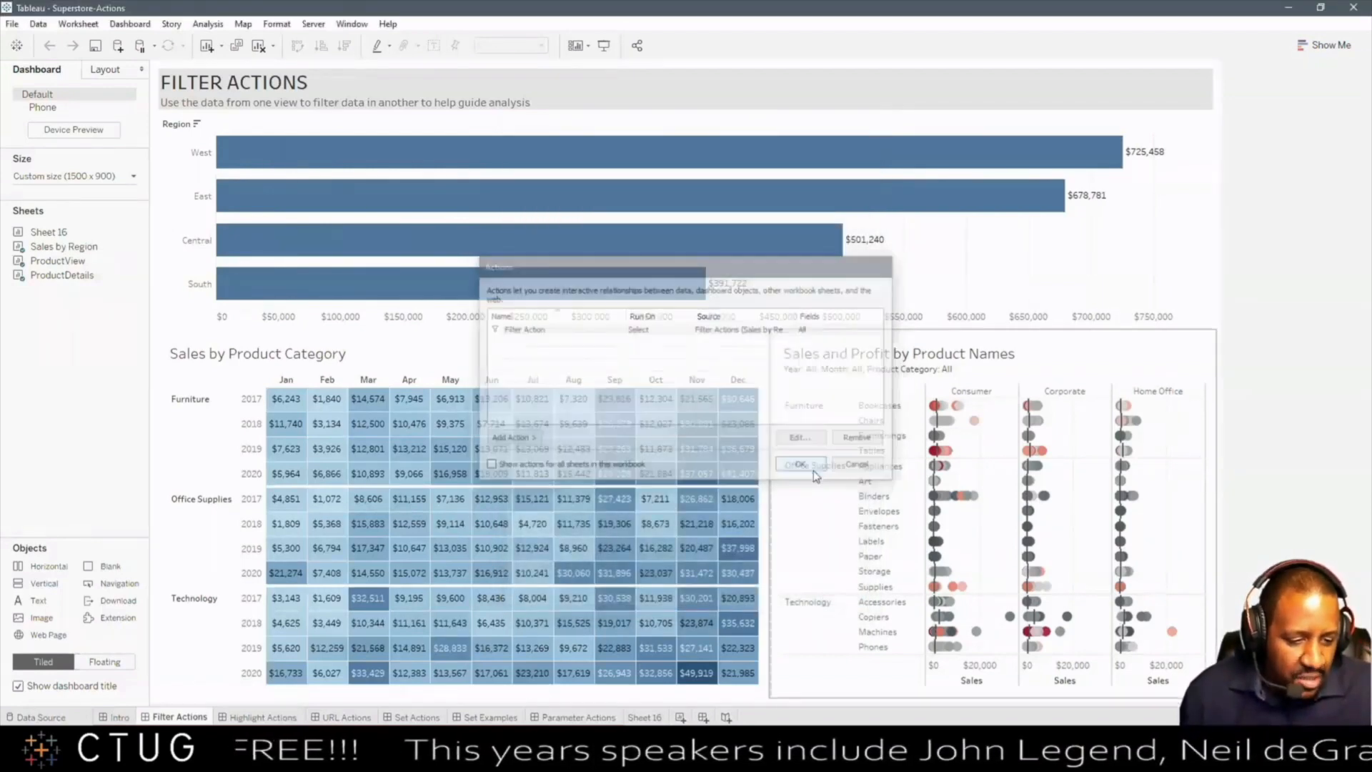
Step: Test the filter action by selecting the West, South and again West region bars
click(256, 170)
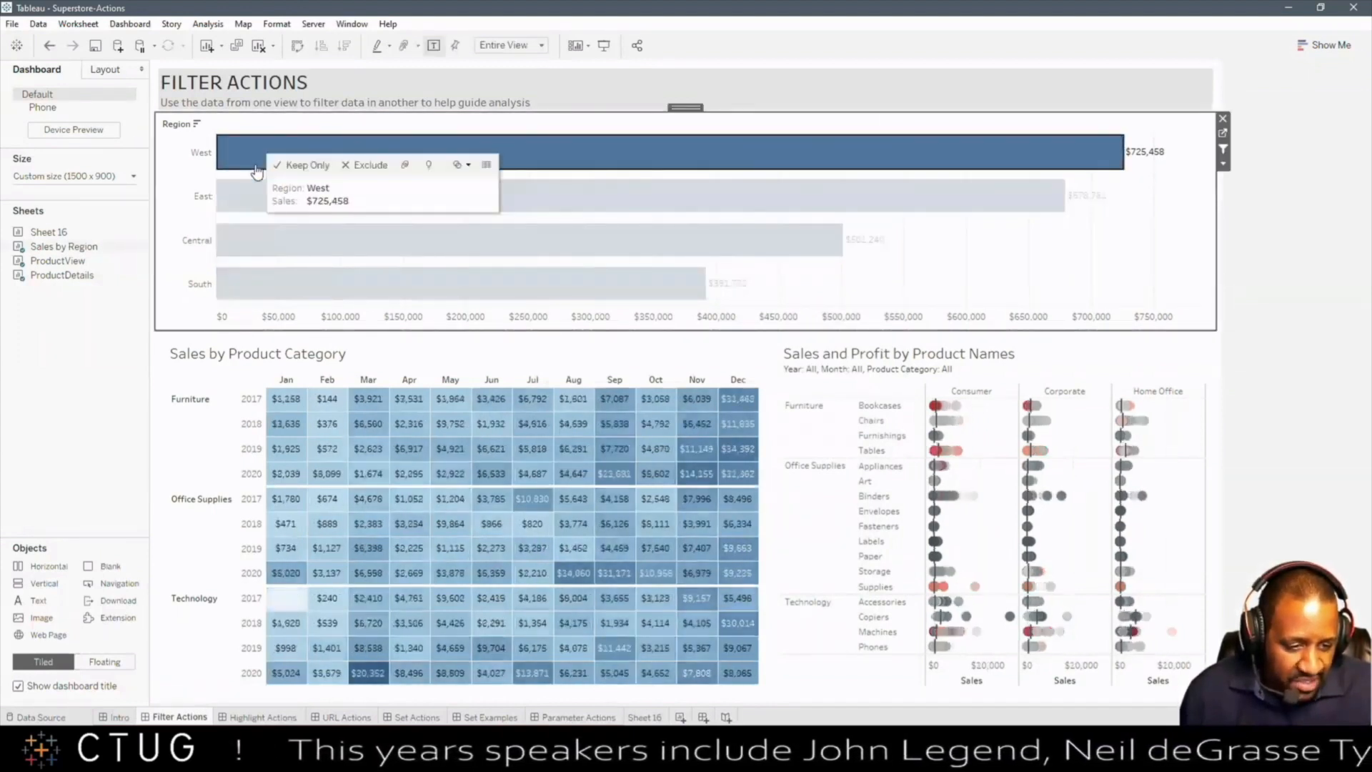
click(259, 283)
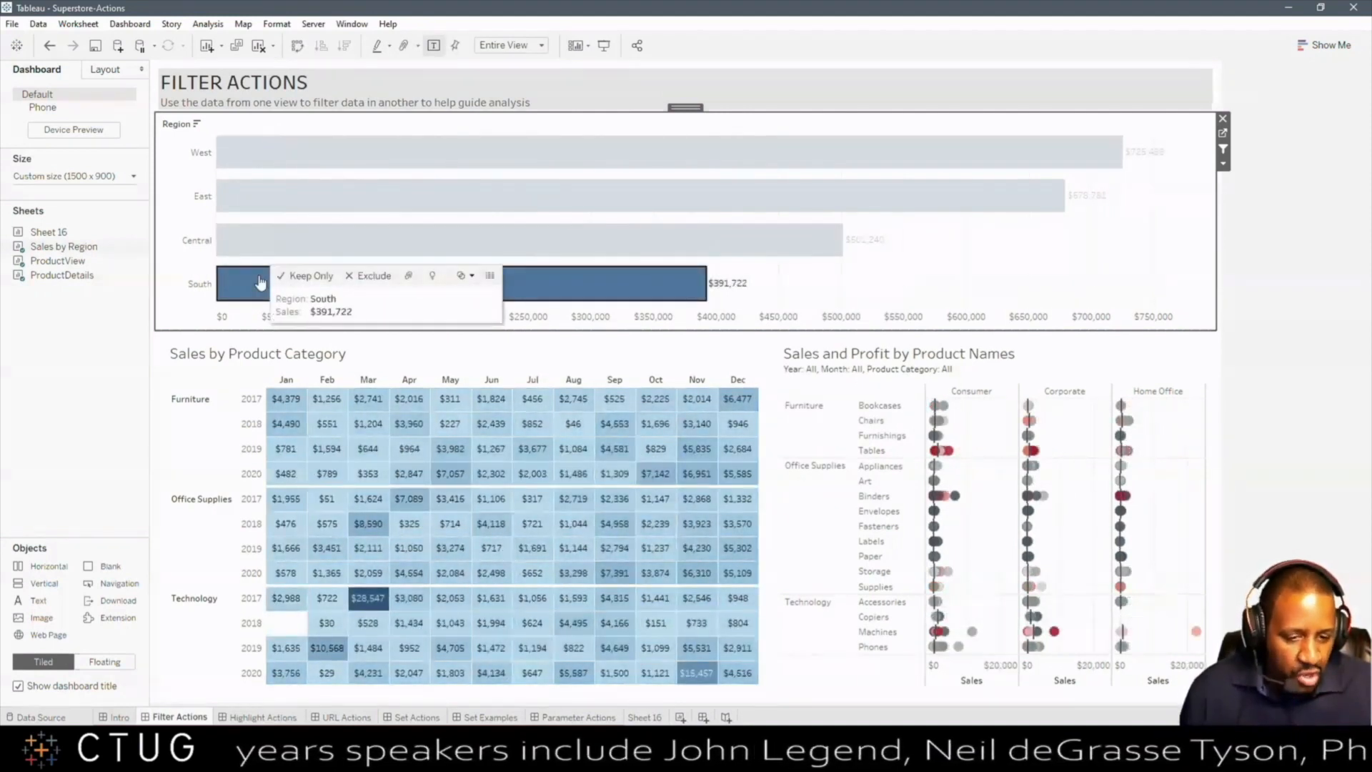
click(262, 169)
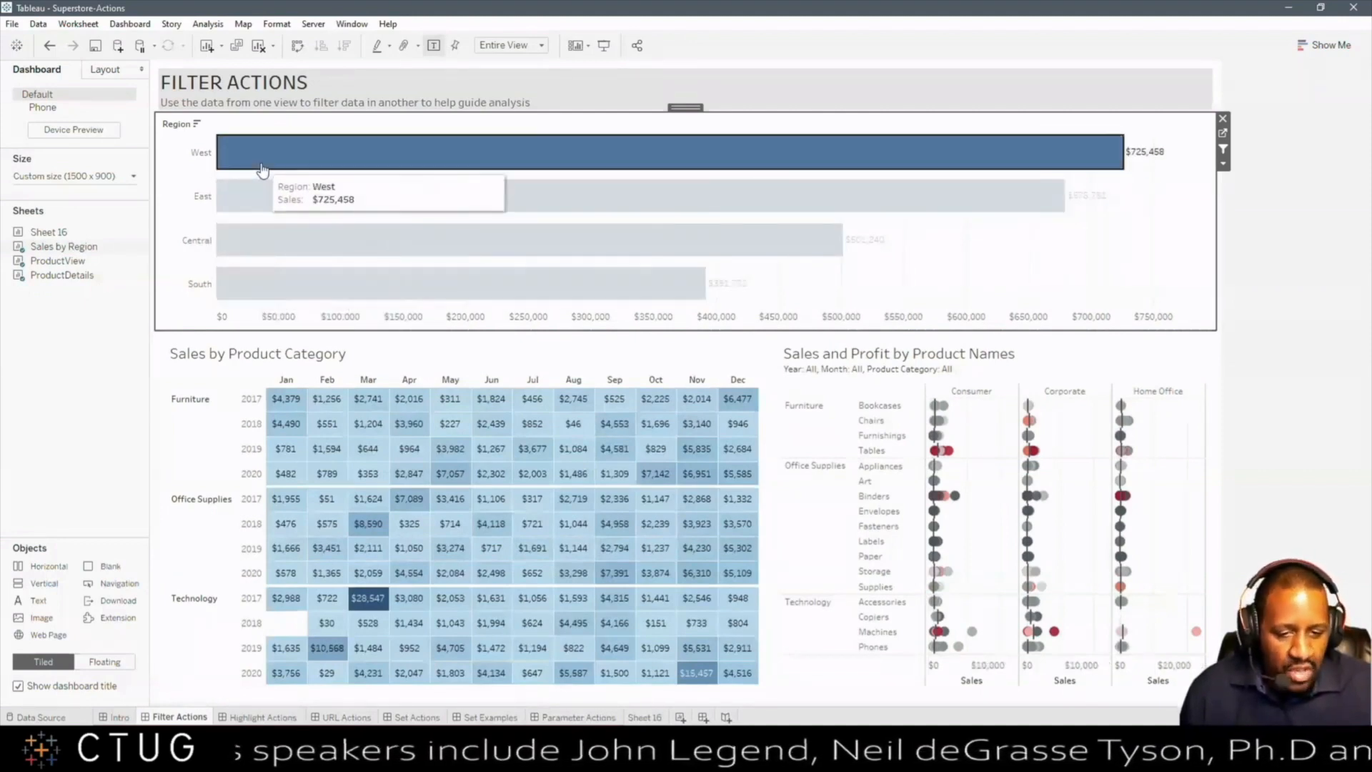
Step: Open the Filter Action's settings, examine its name and available target sheets, and keep the Filter Actions dashboard as the target
click(130, 23)
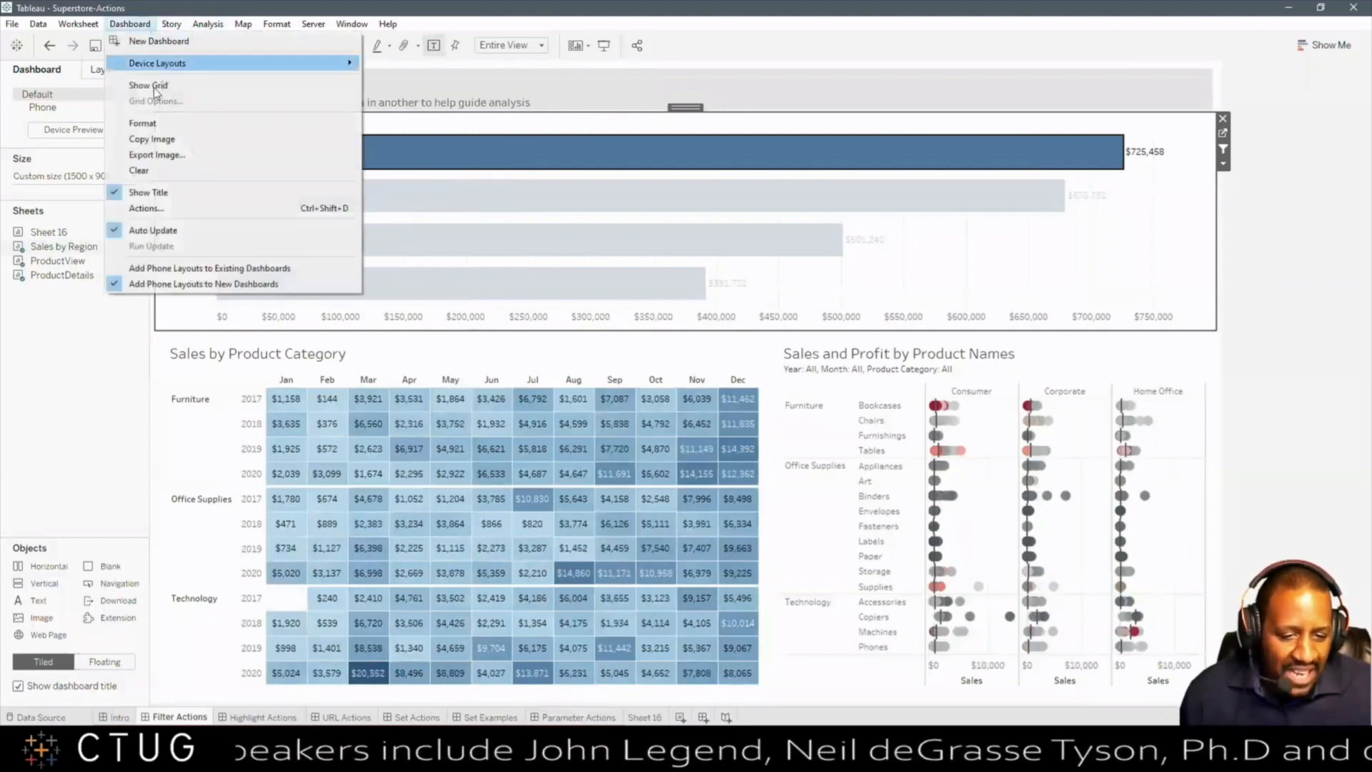
click(167, 207)
click(536, 330)
click(804, 438)
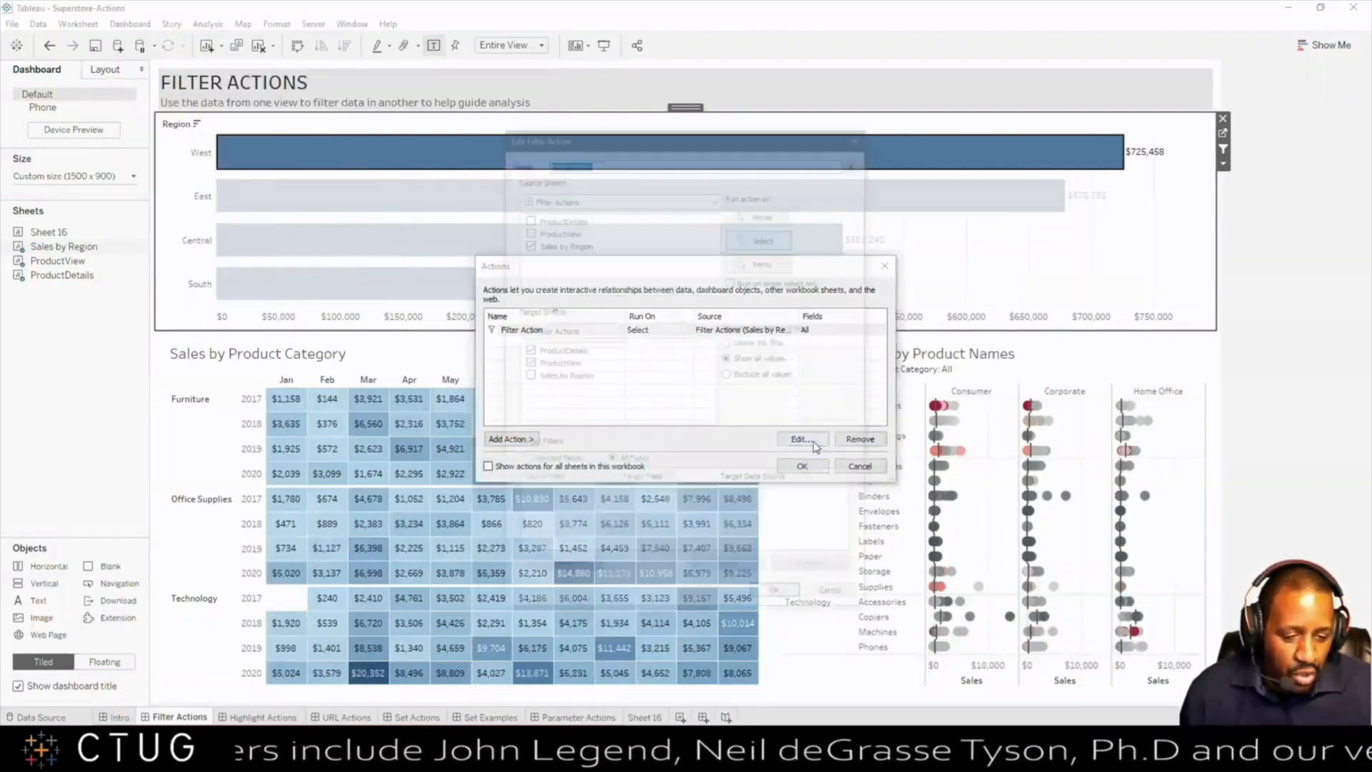
drag(627, 139, 1034, 146)
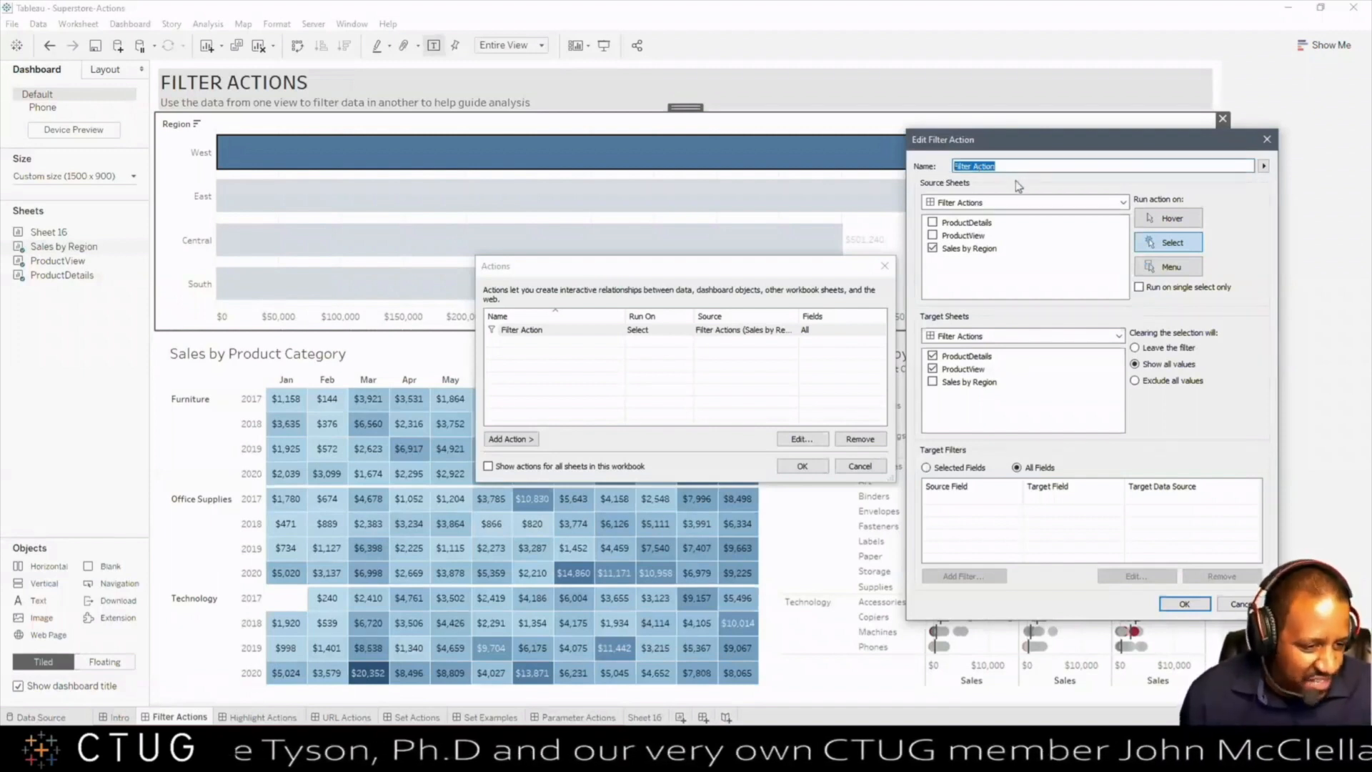
drag(1020, 167, 955, 164)
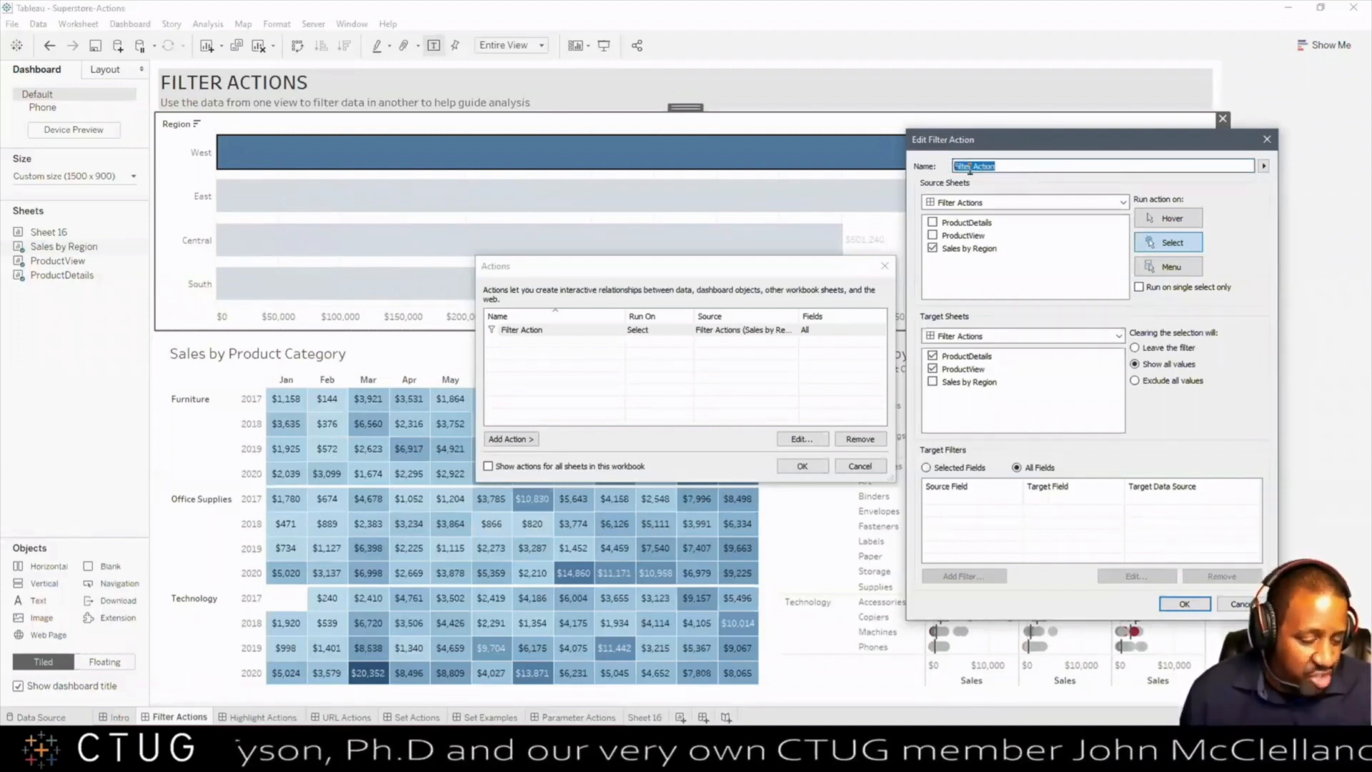
click(1005, 167)
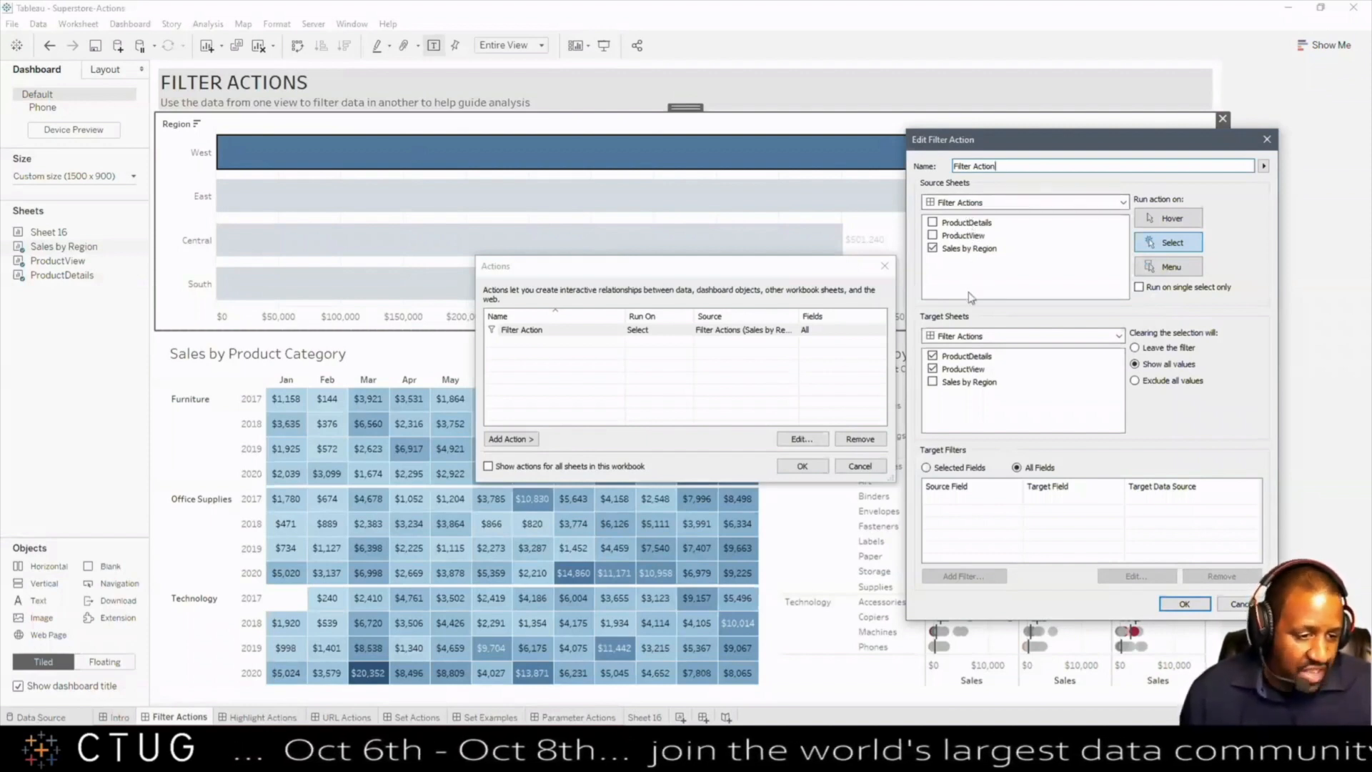
click(970, 336)
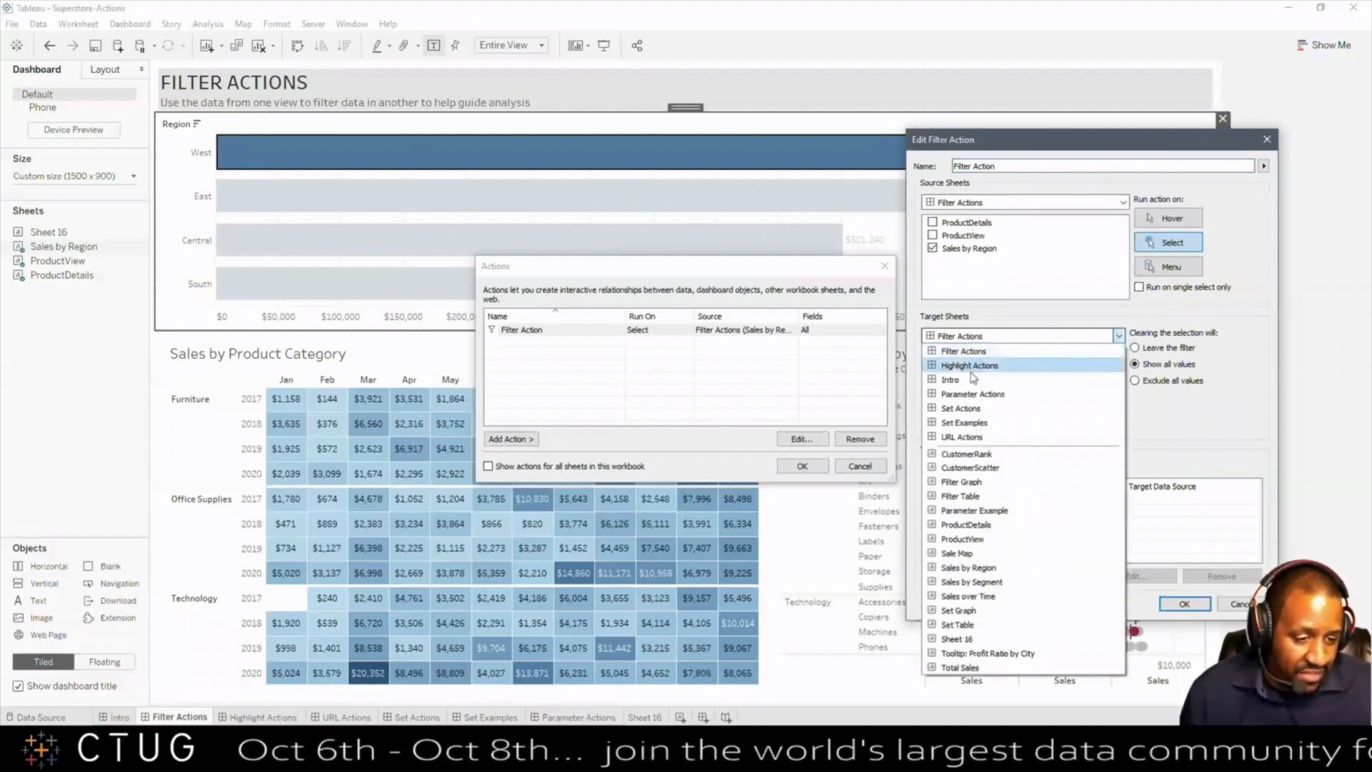
click(966, 351)
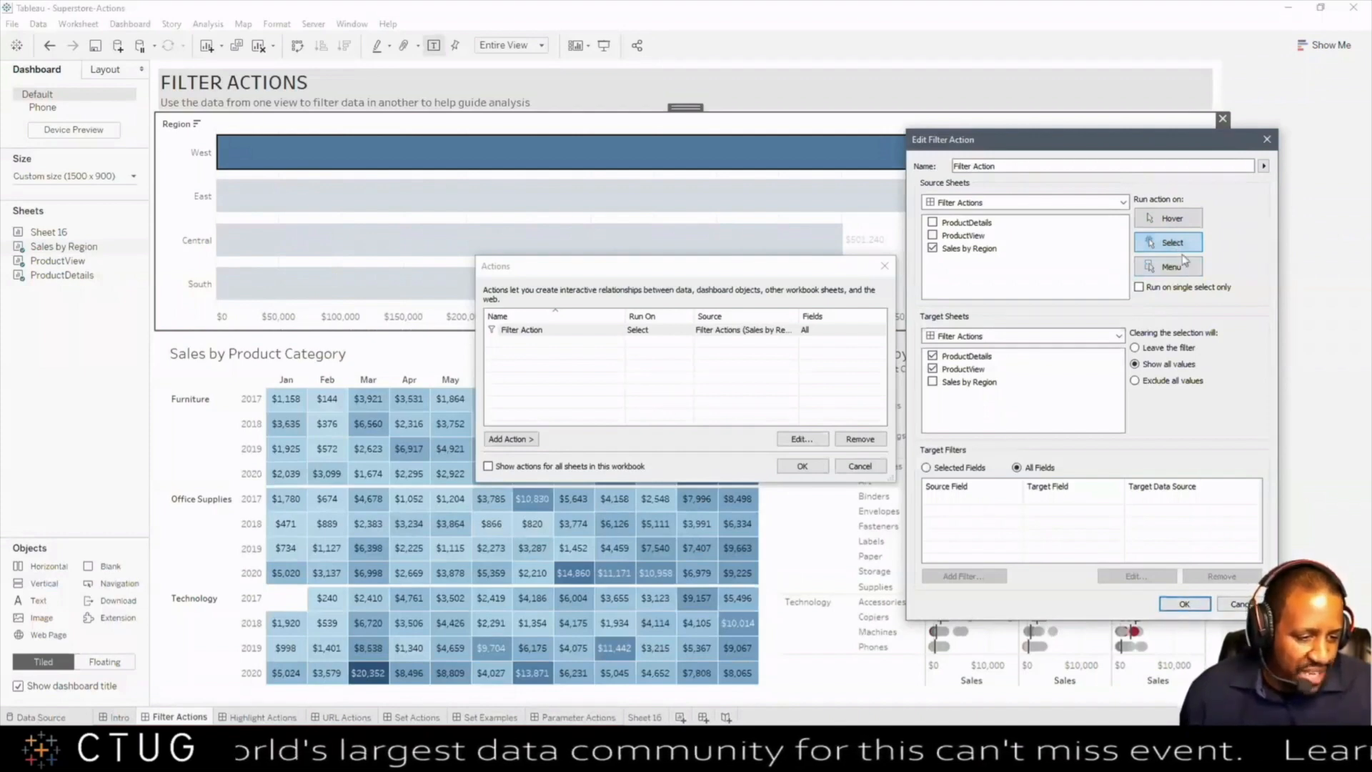
Step: Close the action settings and test the filter by selecting the East and Central region bars
click(1184, 604)
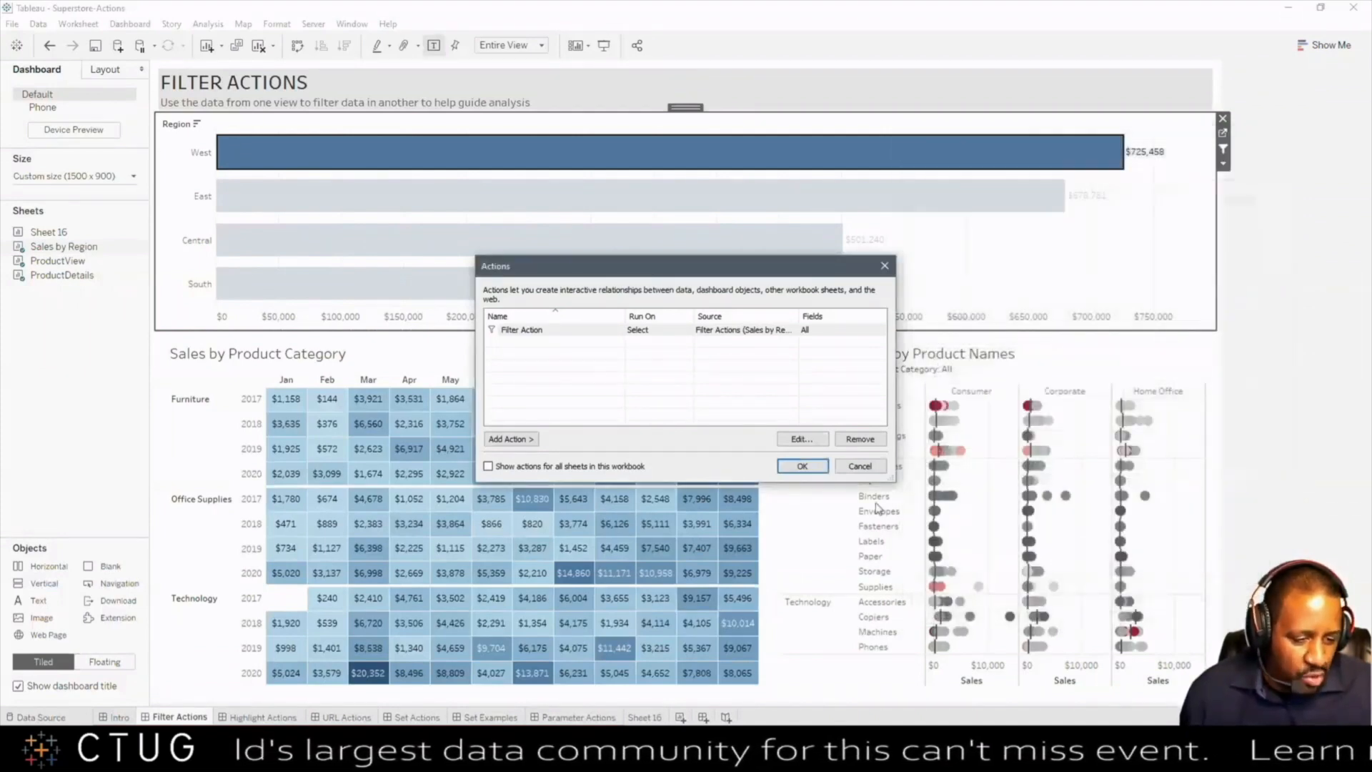
click(801, 466)
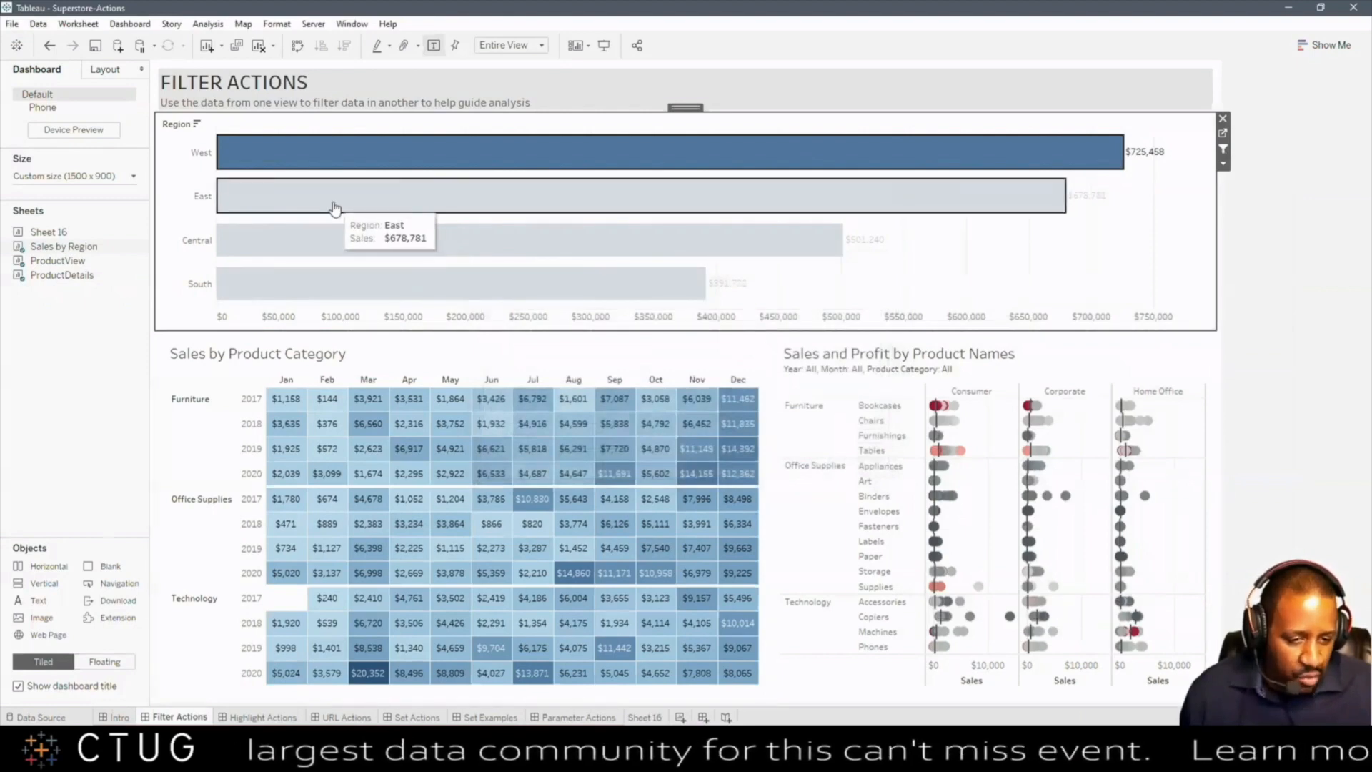
click(334, 208)
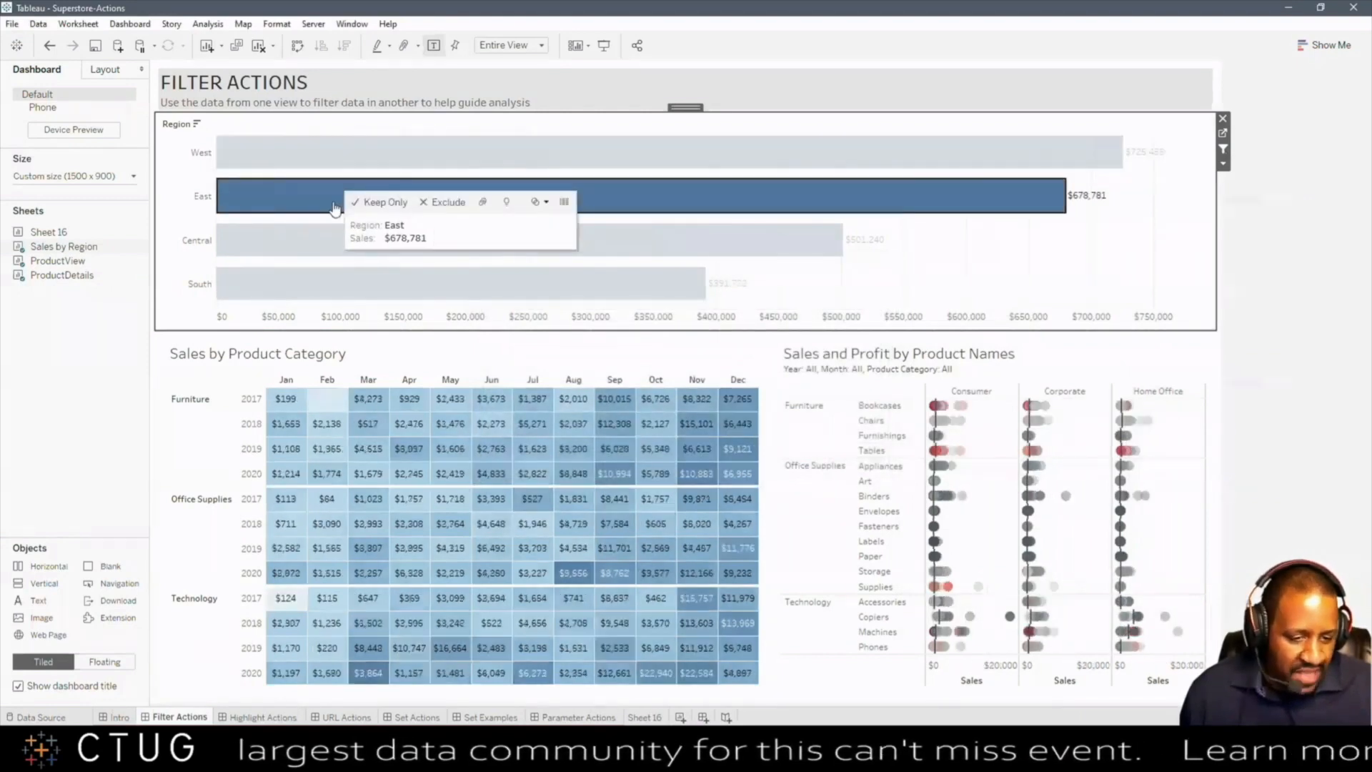
click(300, 252)
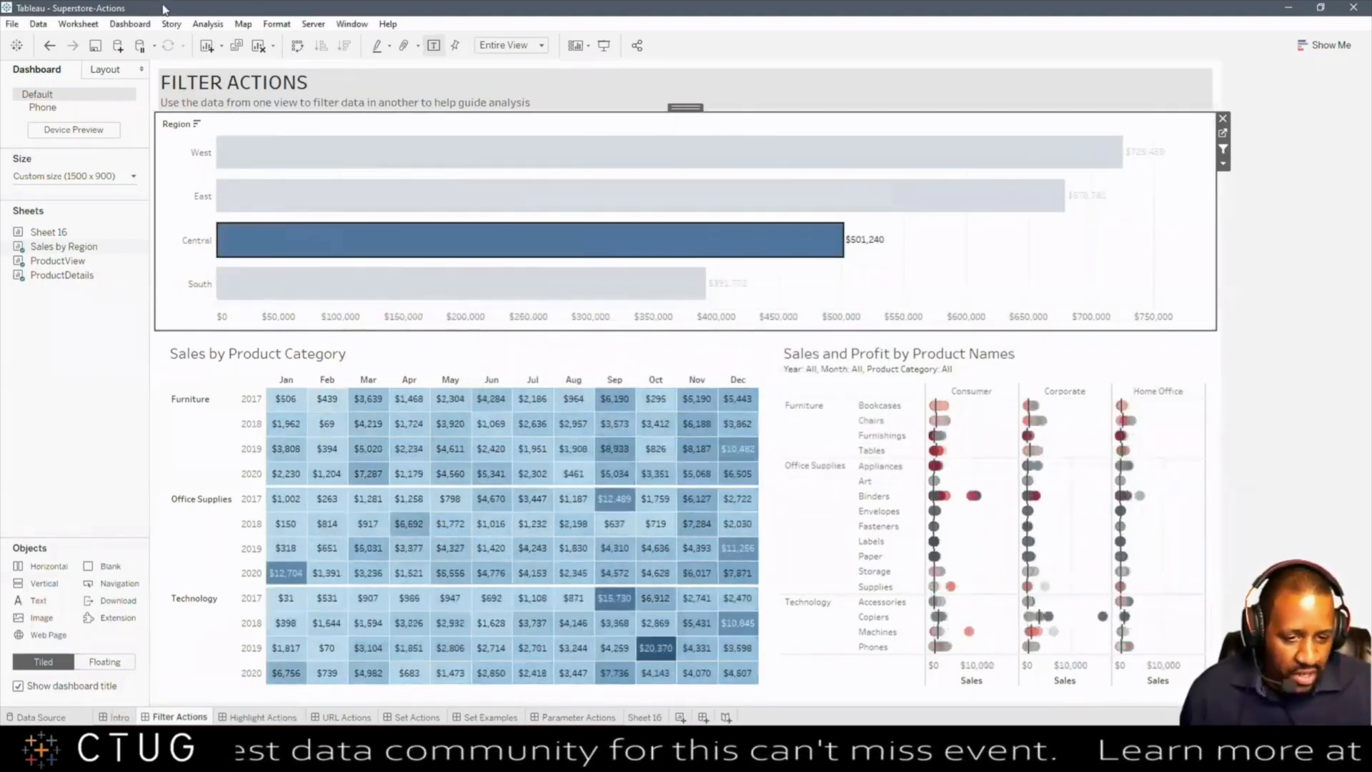
Step: Set the Filter Action to run on Hover and test it over the East and West region bars
click(208, 25)
mouse_move(130, 24)
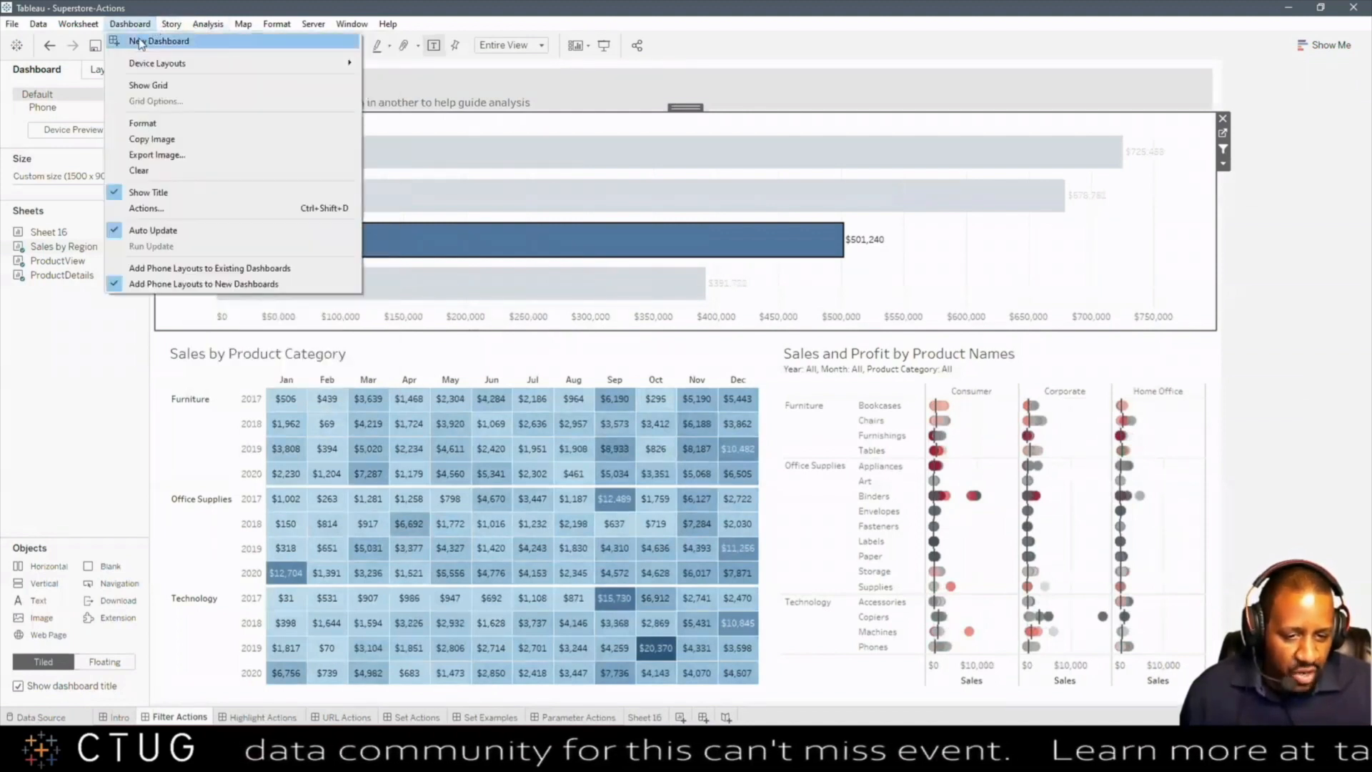
click(162, 213)
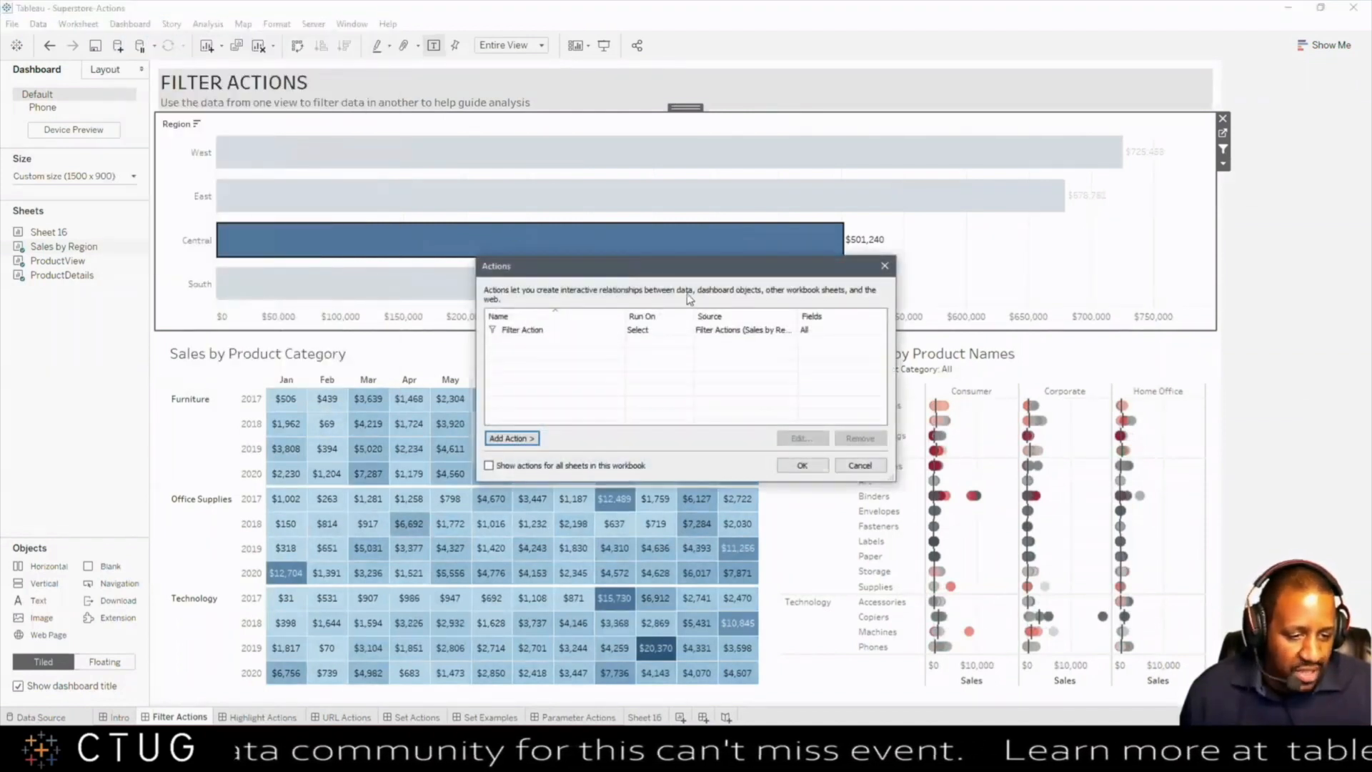
click(680, 331)
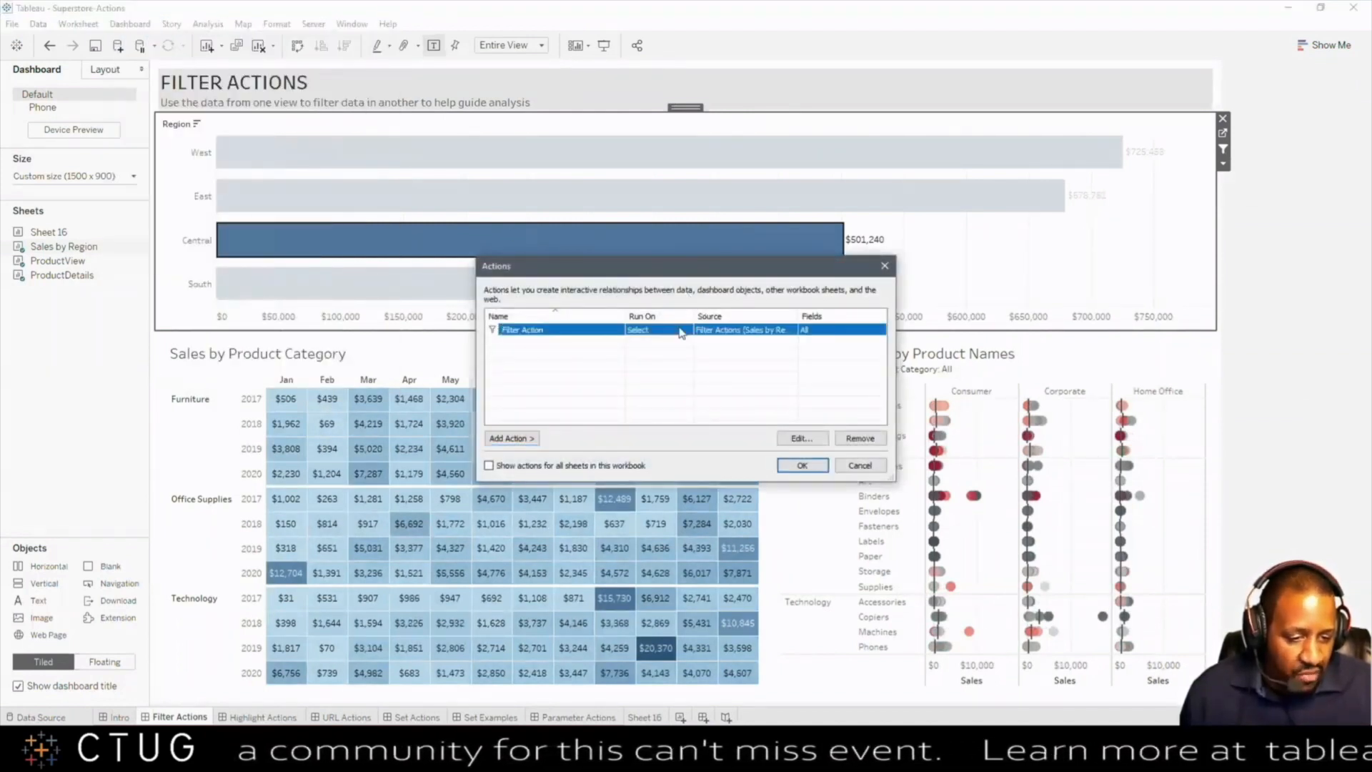
click(806, 433)
click(763, 213)
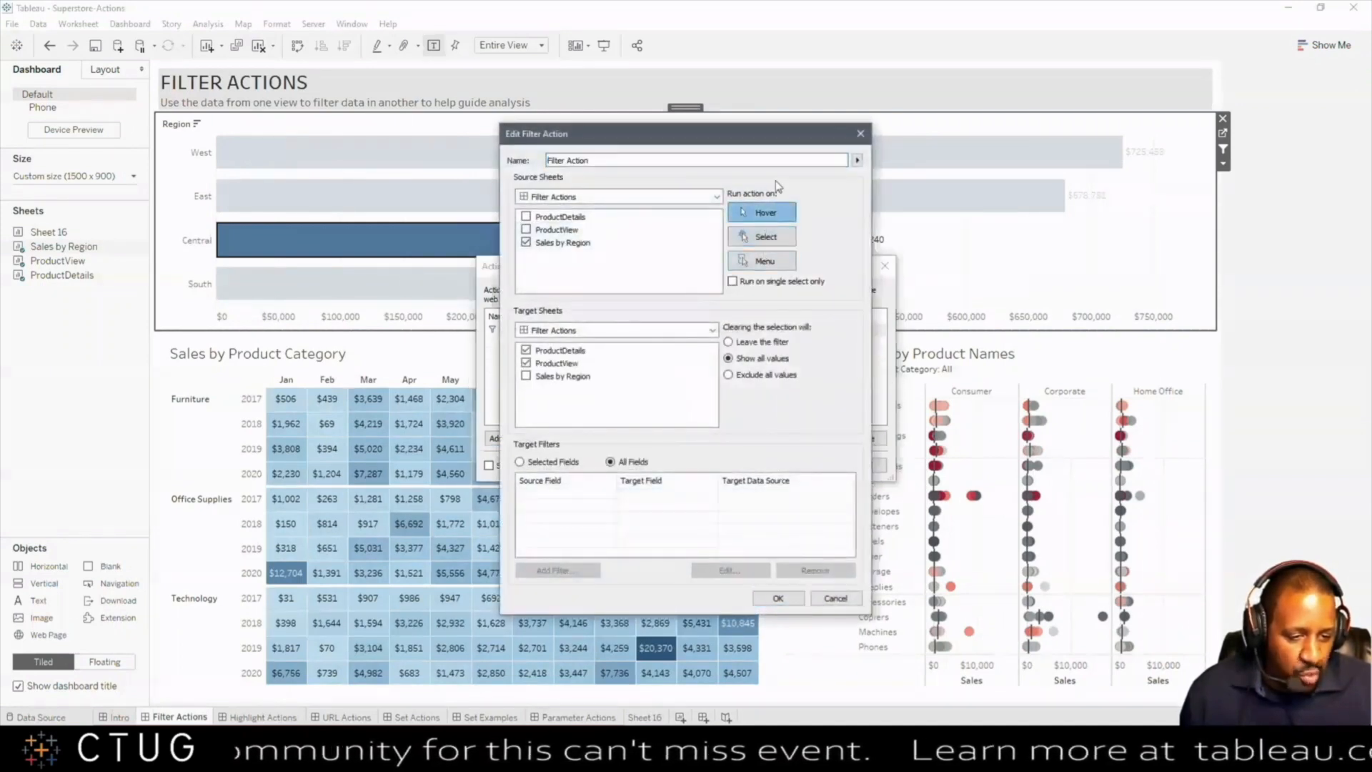
click(780, 598)
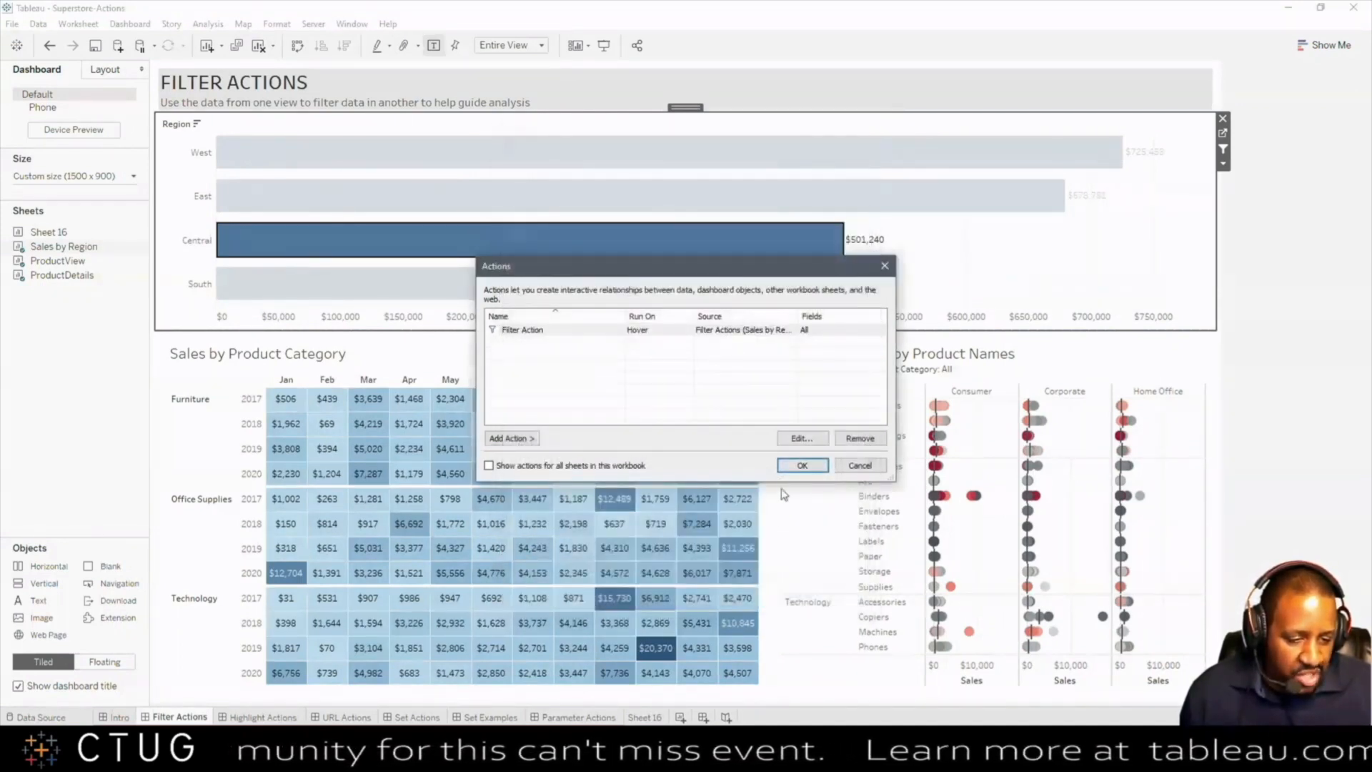
click(792, 469)
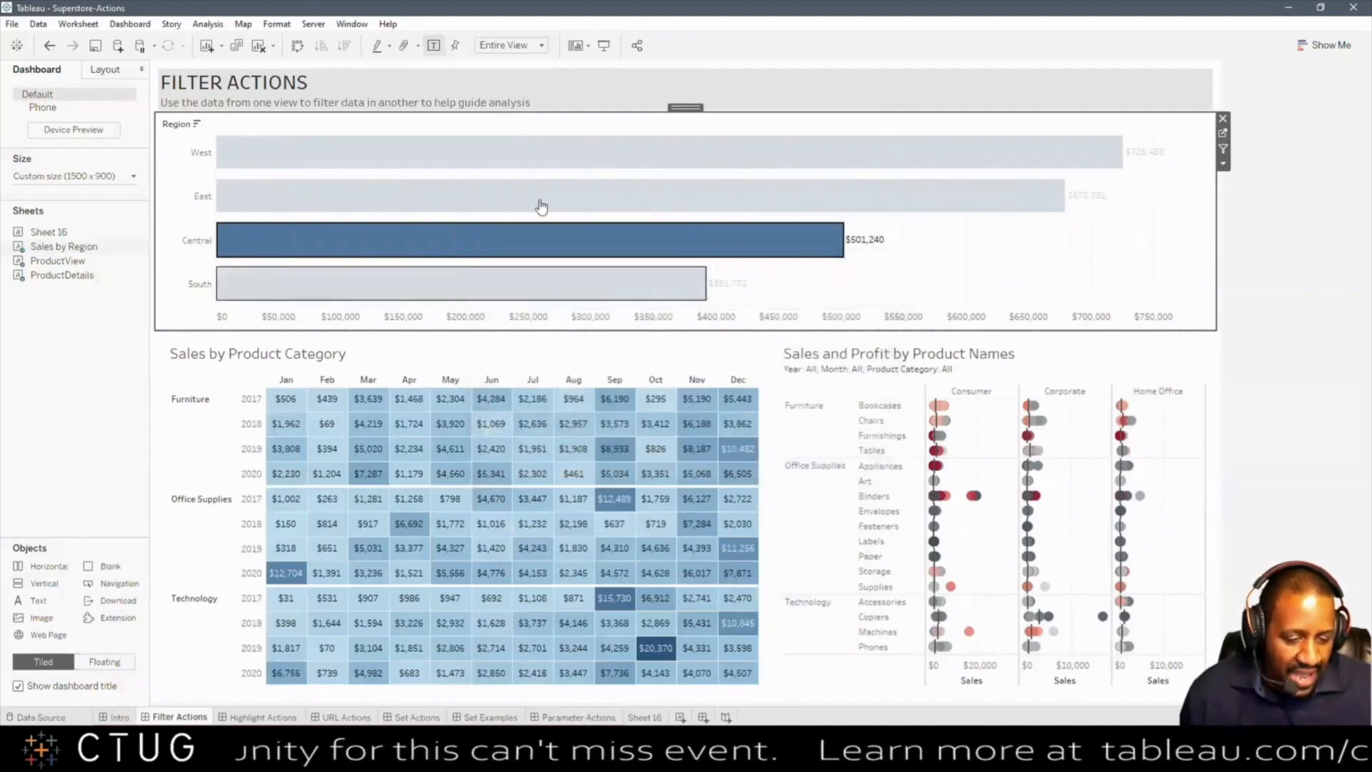
mouse_move(543, 205)
mouse_move(528, 165)
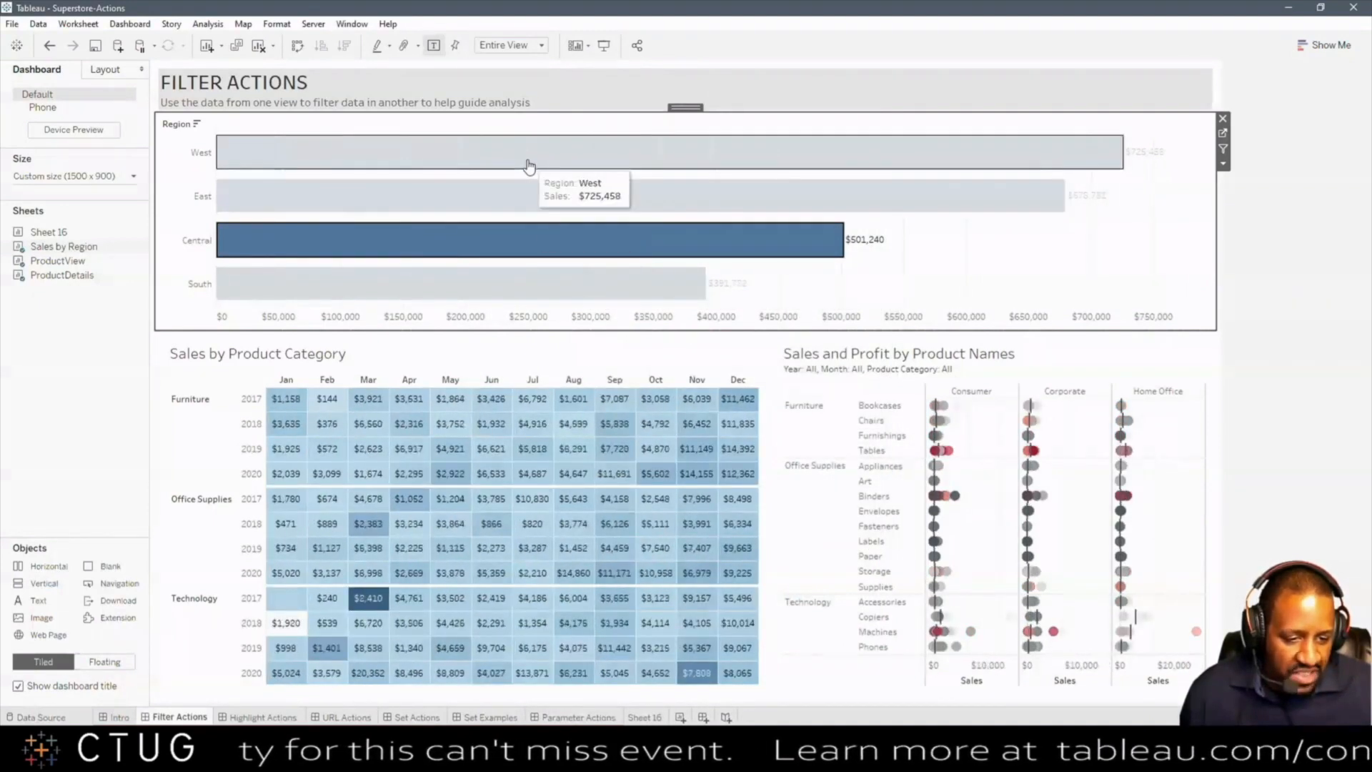
Step: Set the Filter Action to run on Menu and rename it "Click Here to Filter"
click(128, 23)
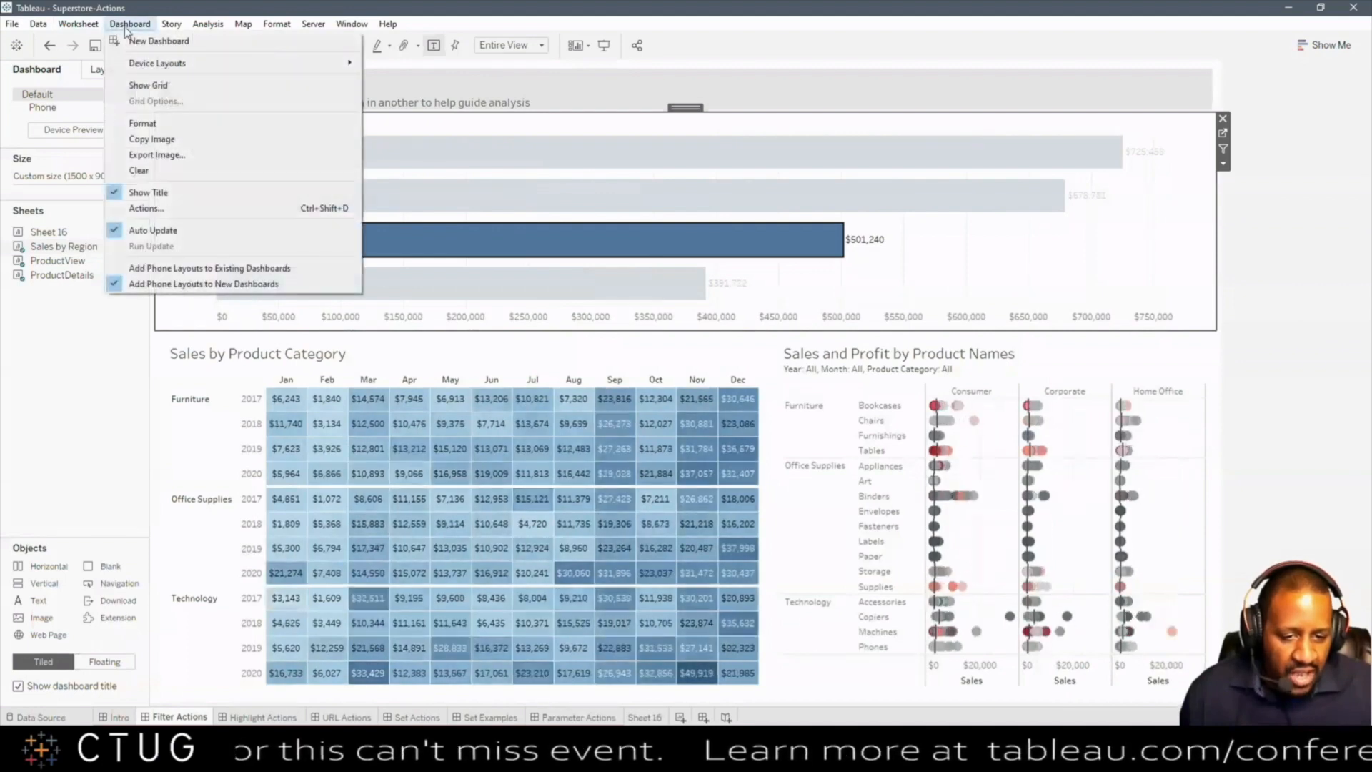
click(136, 208)
click(701, 332)
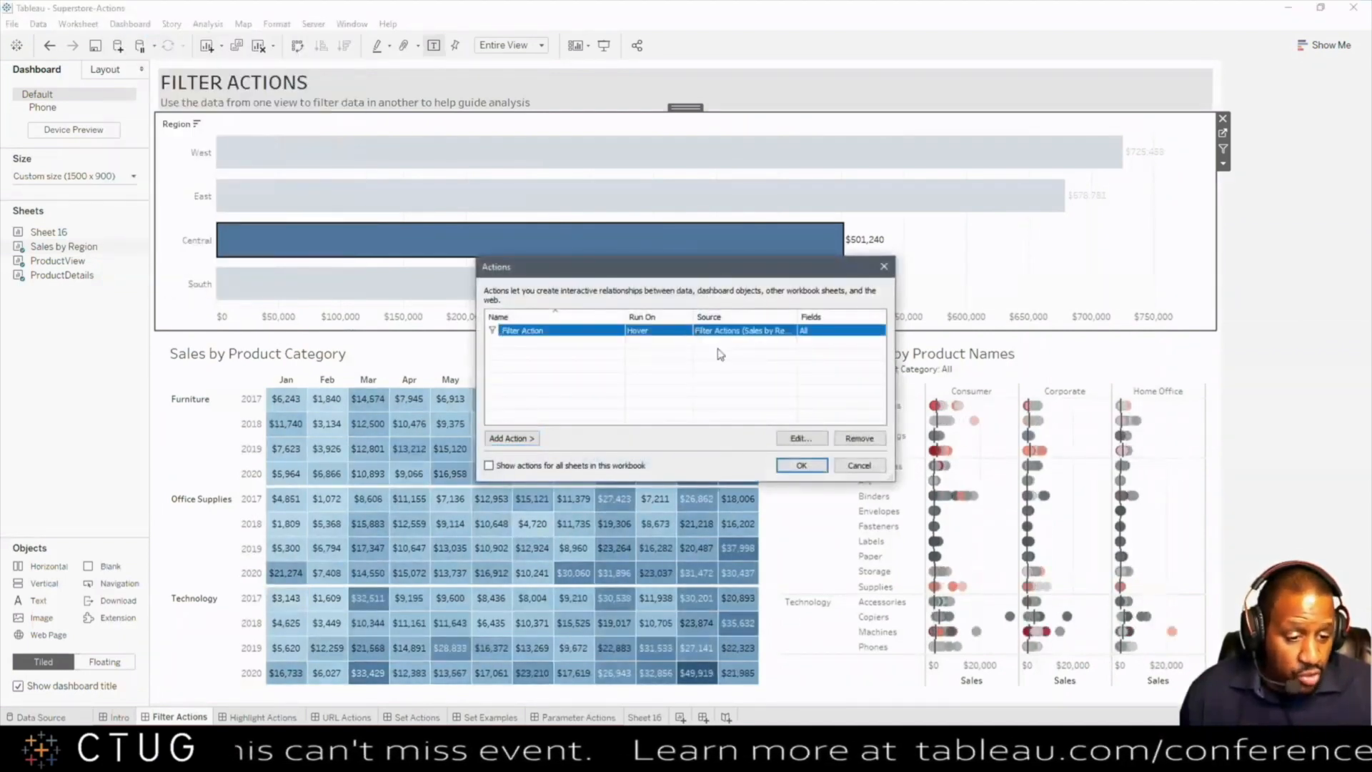
click(785, 438)
click(762, 261)
drag(588, 160, 544, 160)
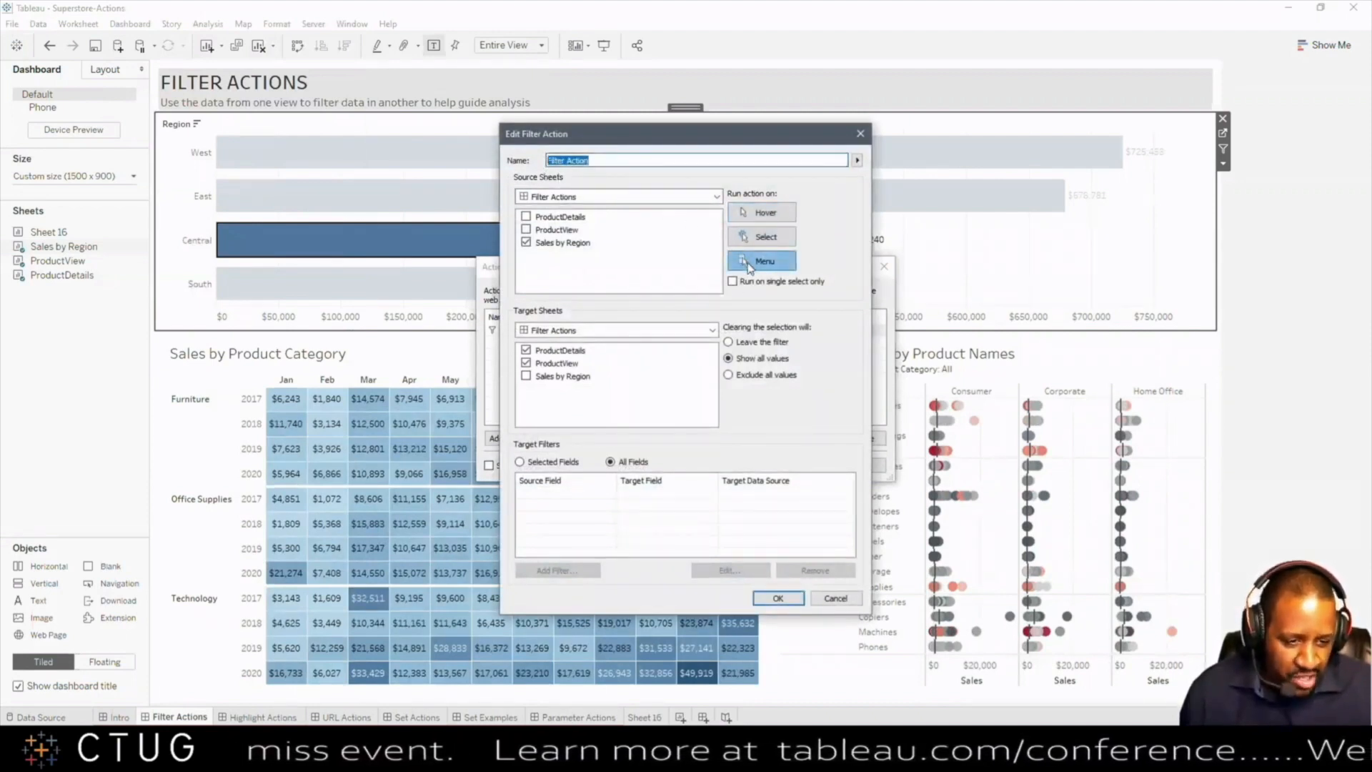
click(596, 160)
drag(600, 160, 537, 160)
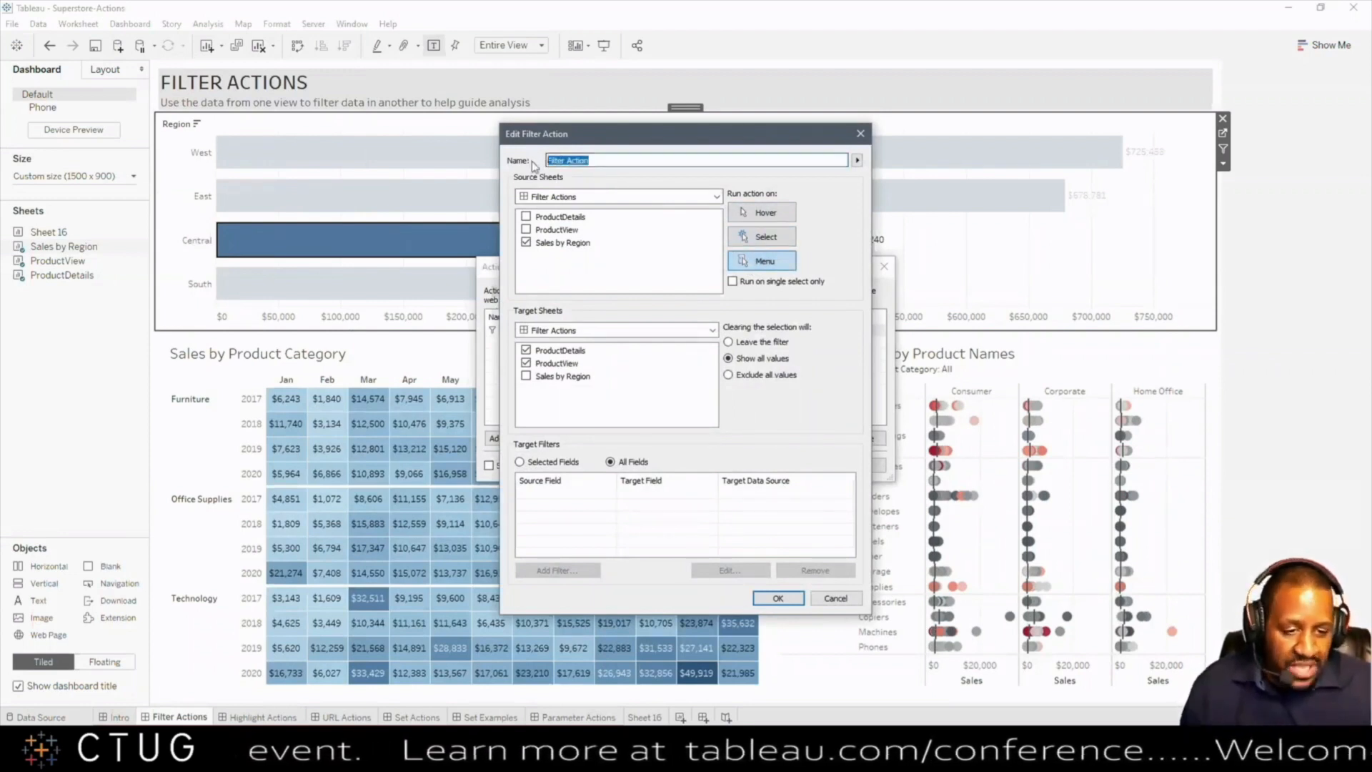
text(Click Here to Filter)
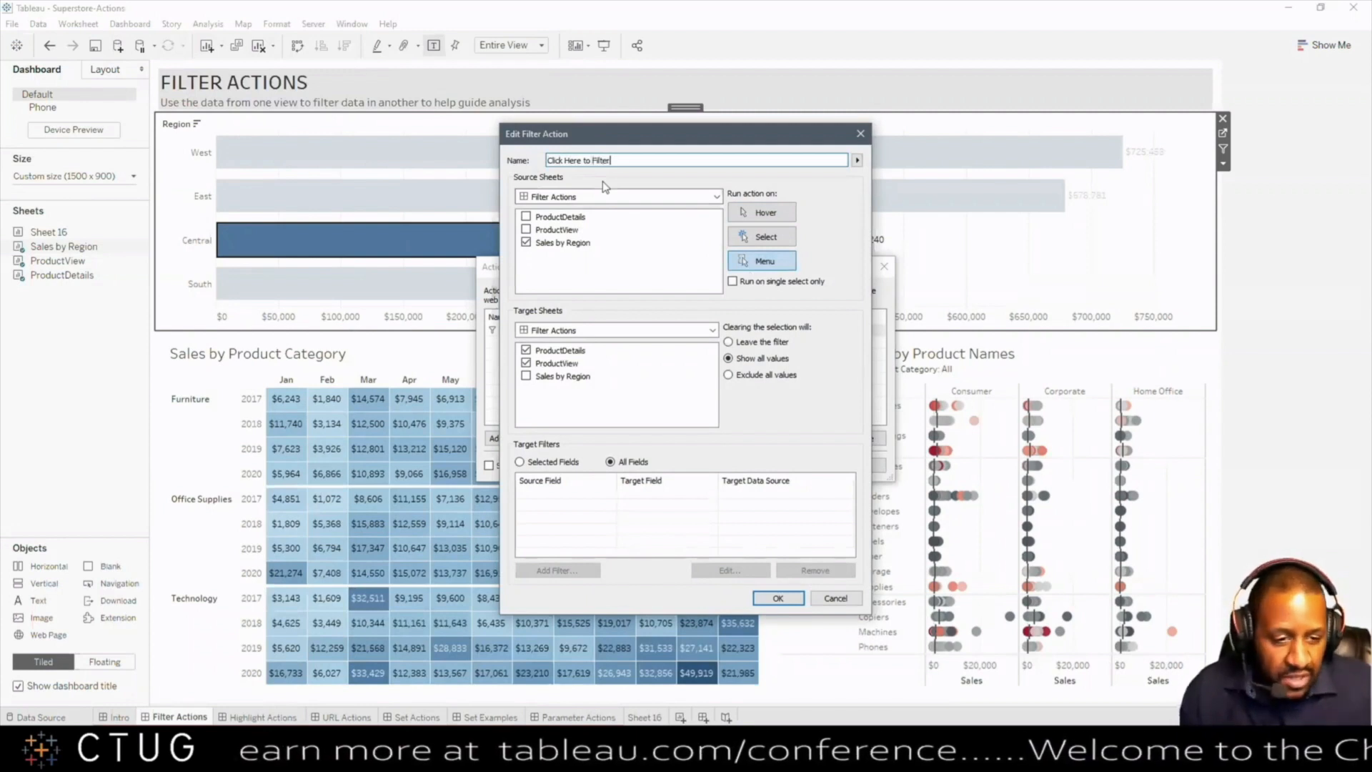
click(776, 597)
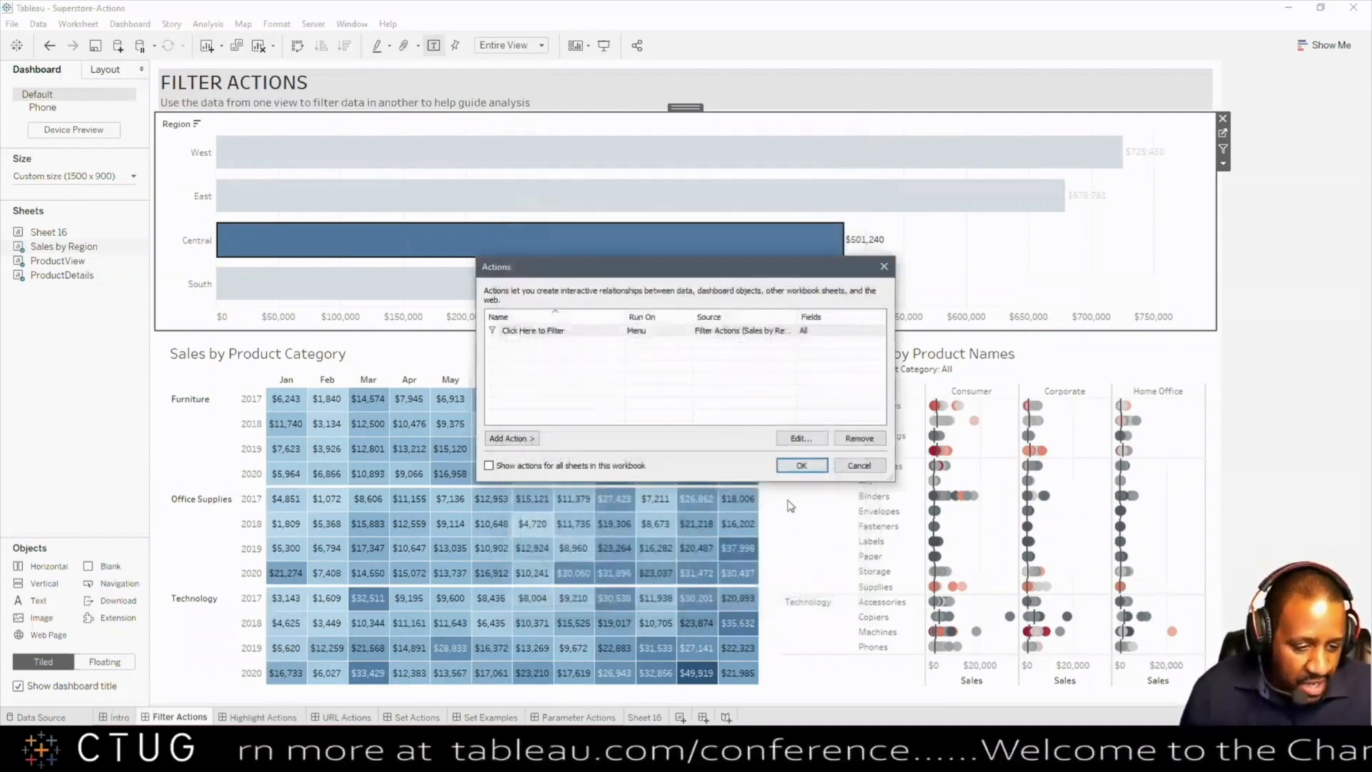
click(796, 466)
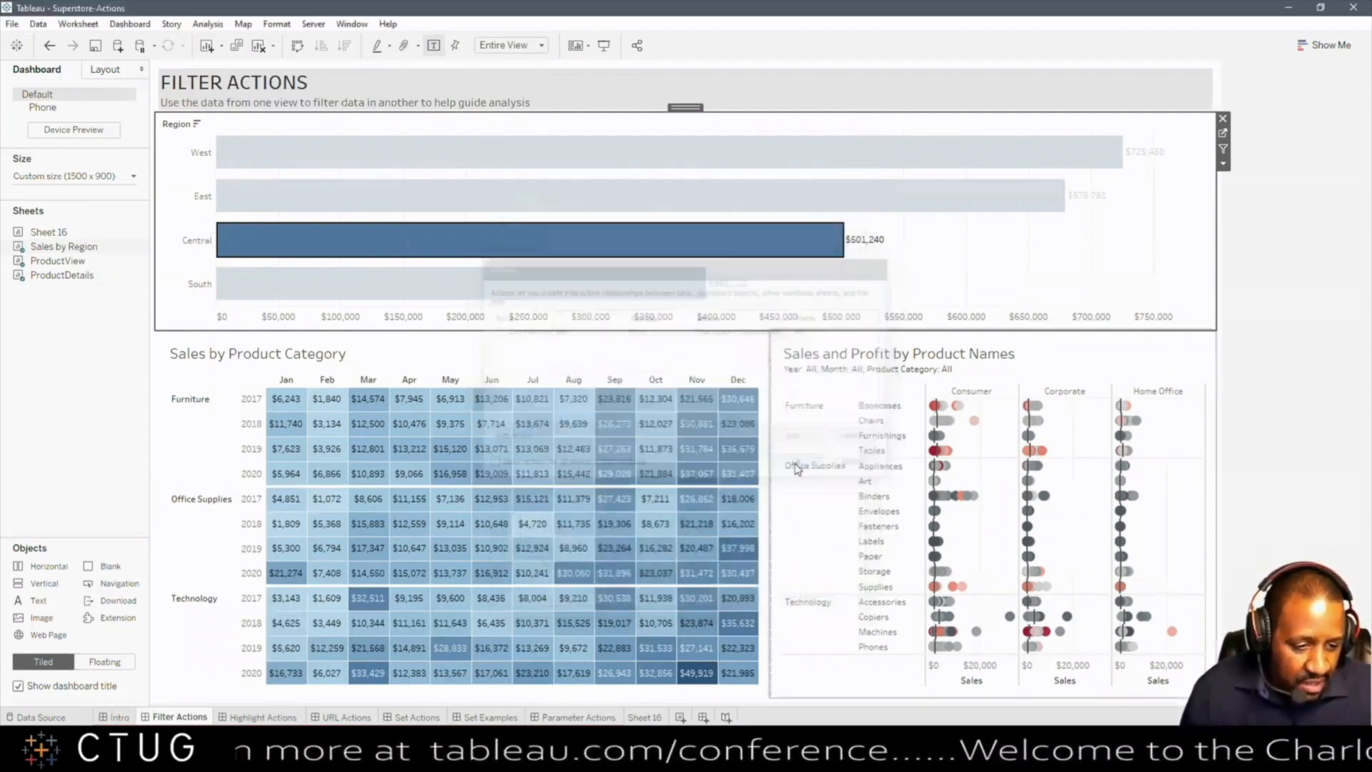
Step: Filter the dashboard to the Central region using the "Click Here to Filter" link in the bar's tooltip
click(692, 248)
click(661, 247)
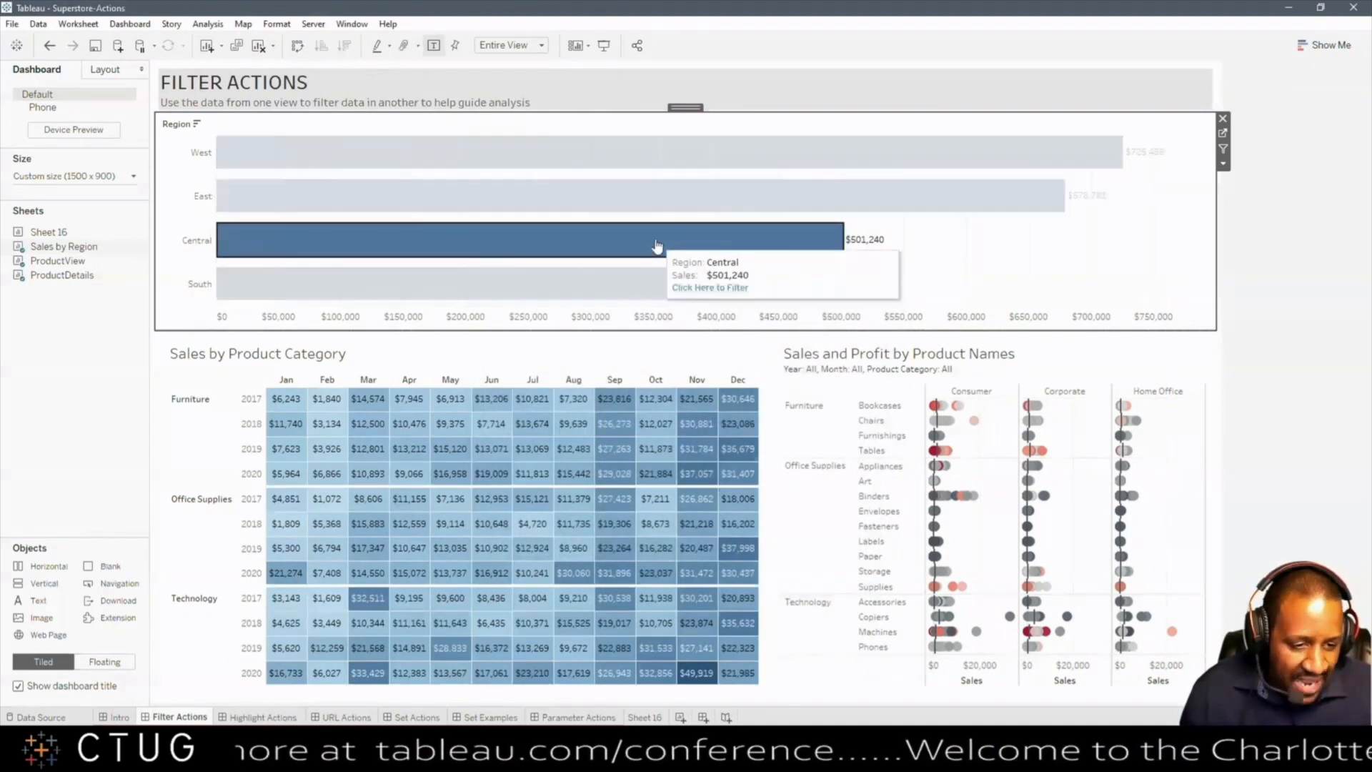
click(708, 289)
mouse_move(704, 290)
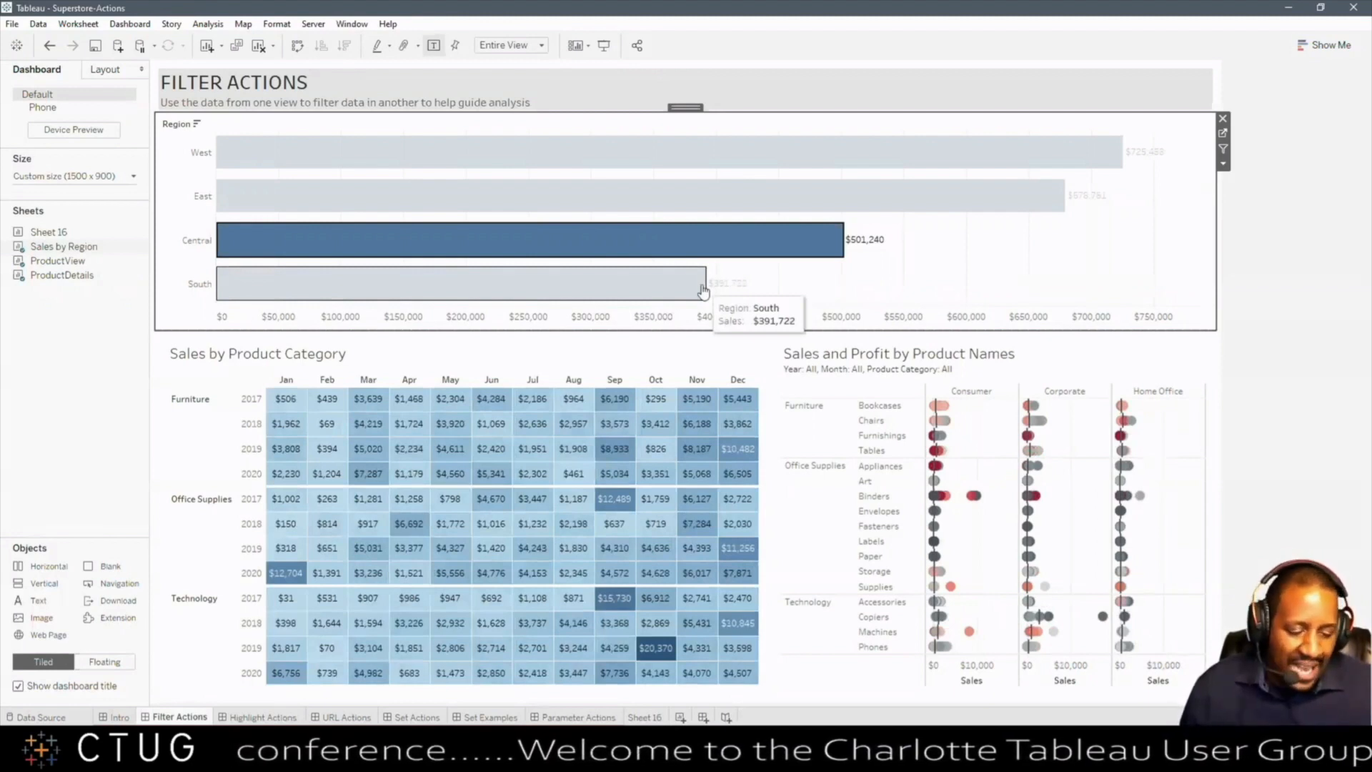
Step: Set the "Click Here to Filter" action to run on Select, with Run on single select only enabled
click(150, 26)
click(159, 208)
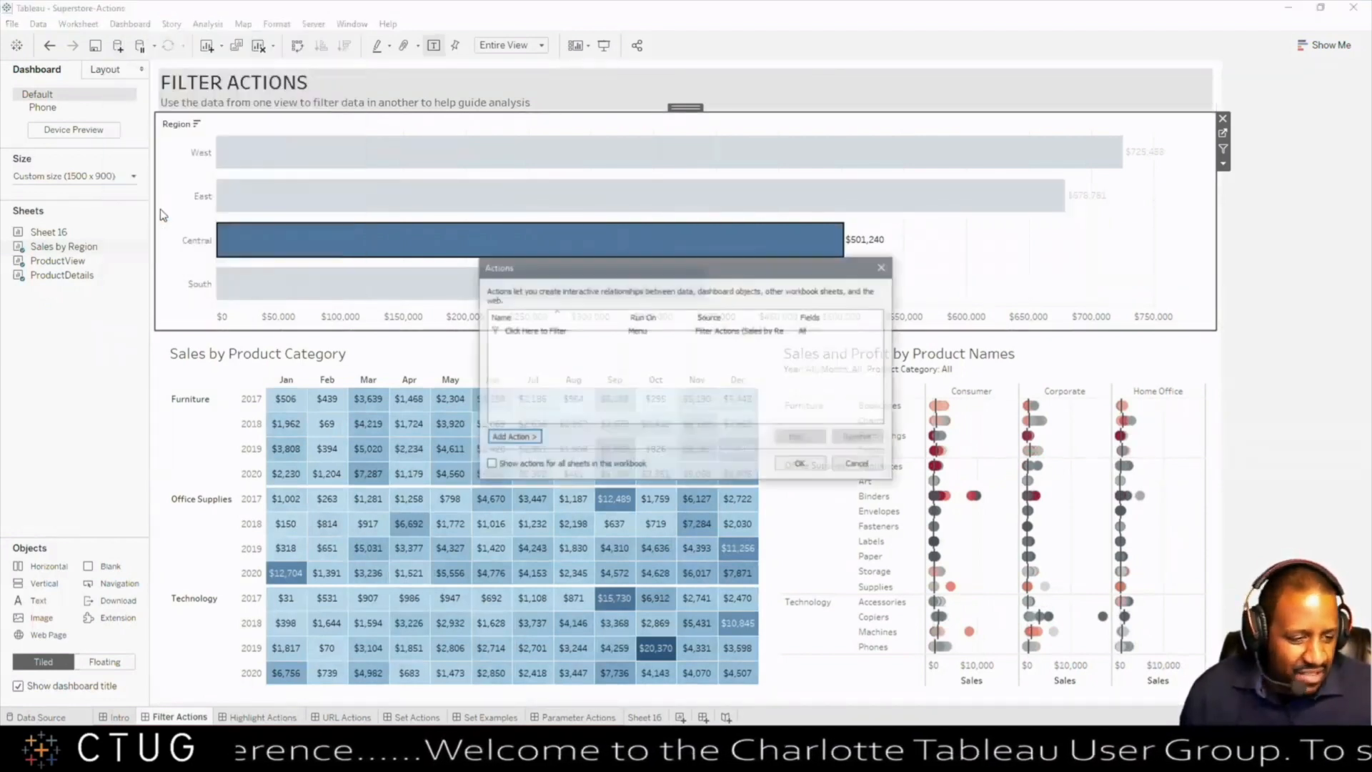
click(622, 332)
click(795, 441)
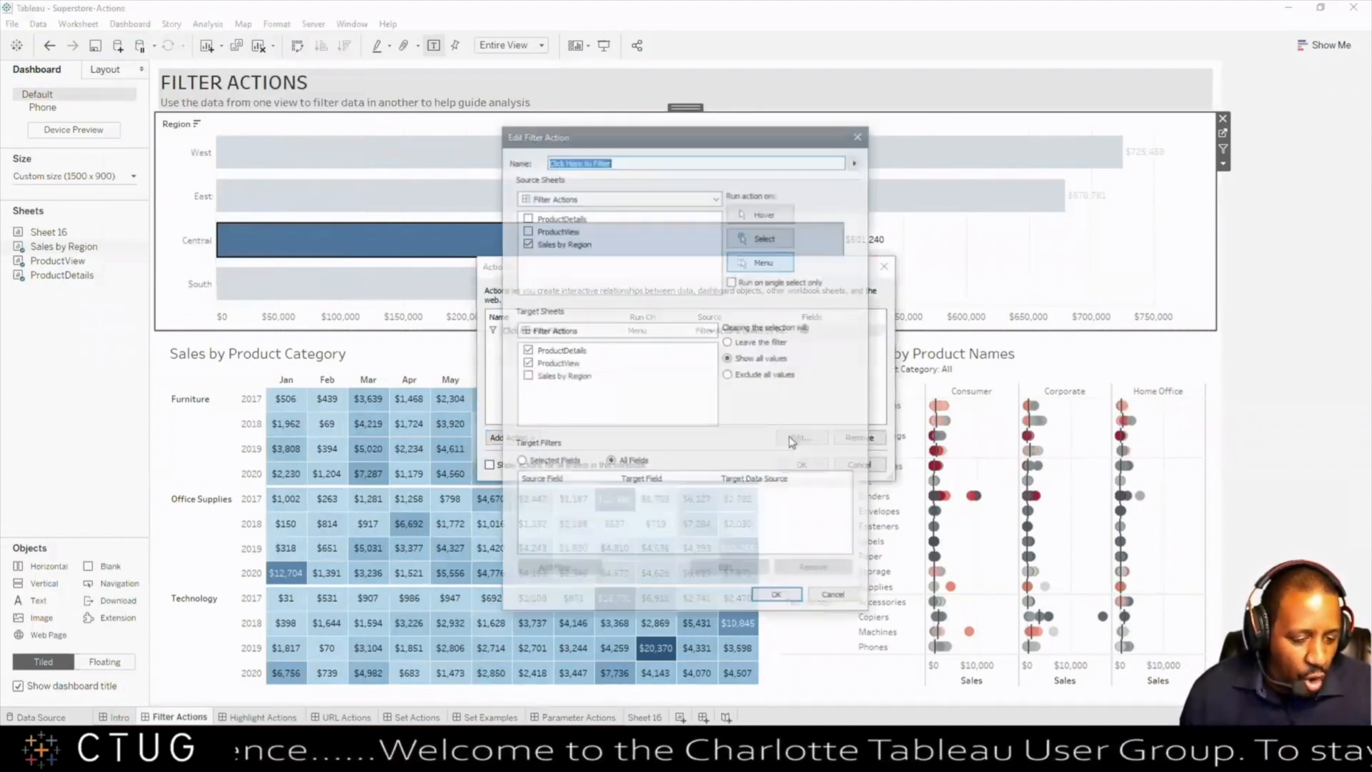
click(789, 216)
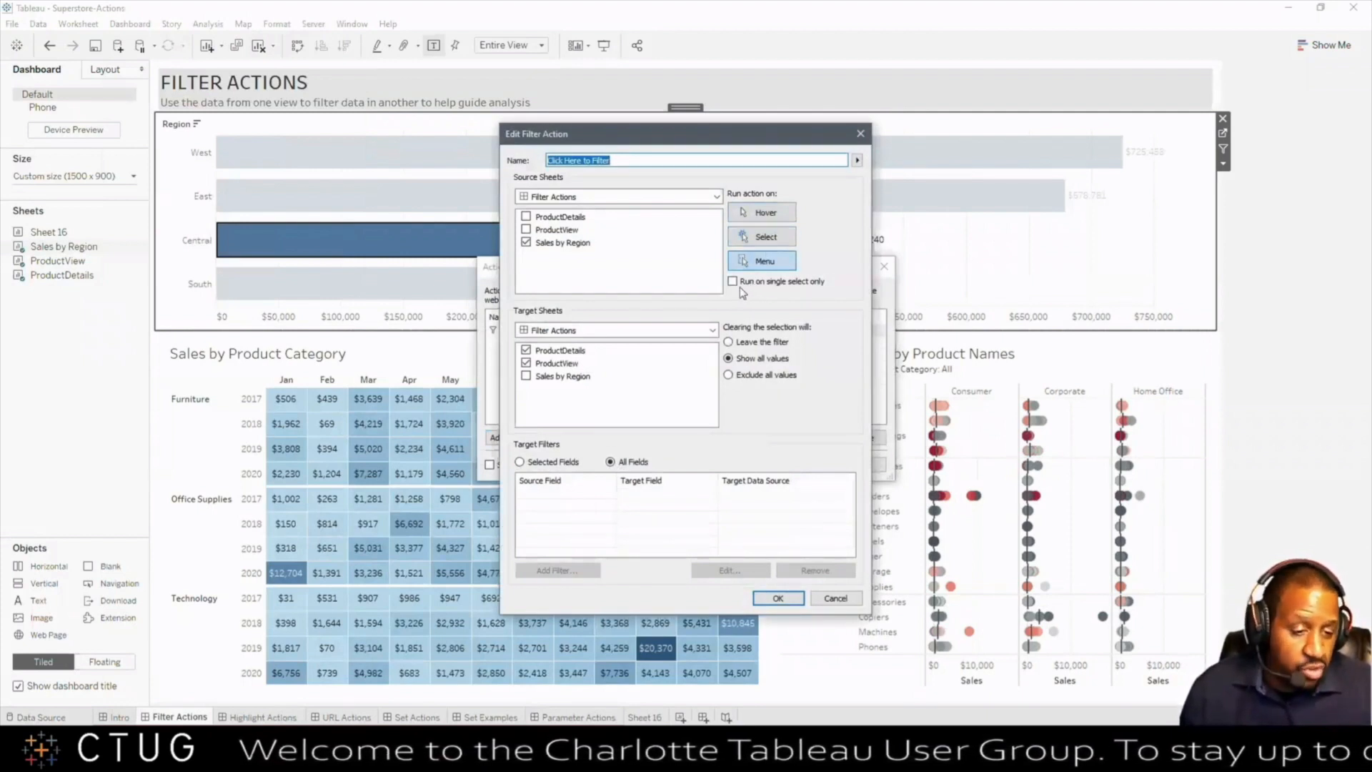
click(757, 241)
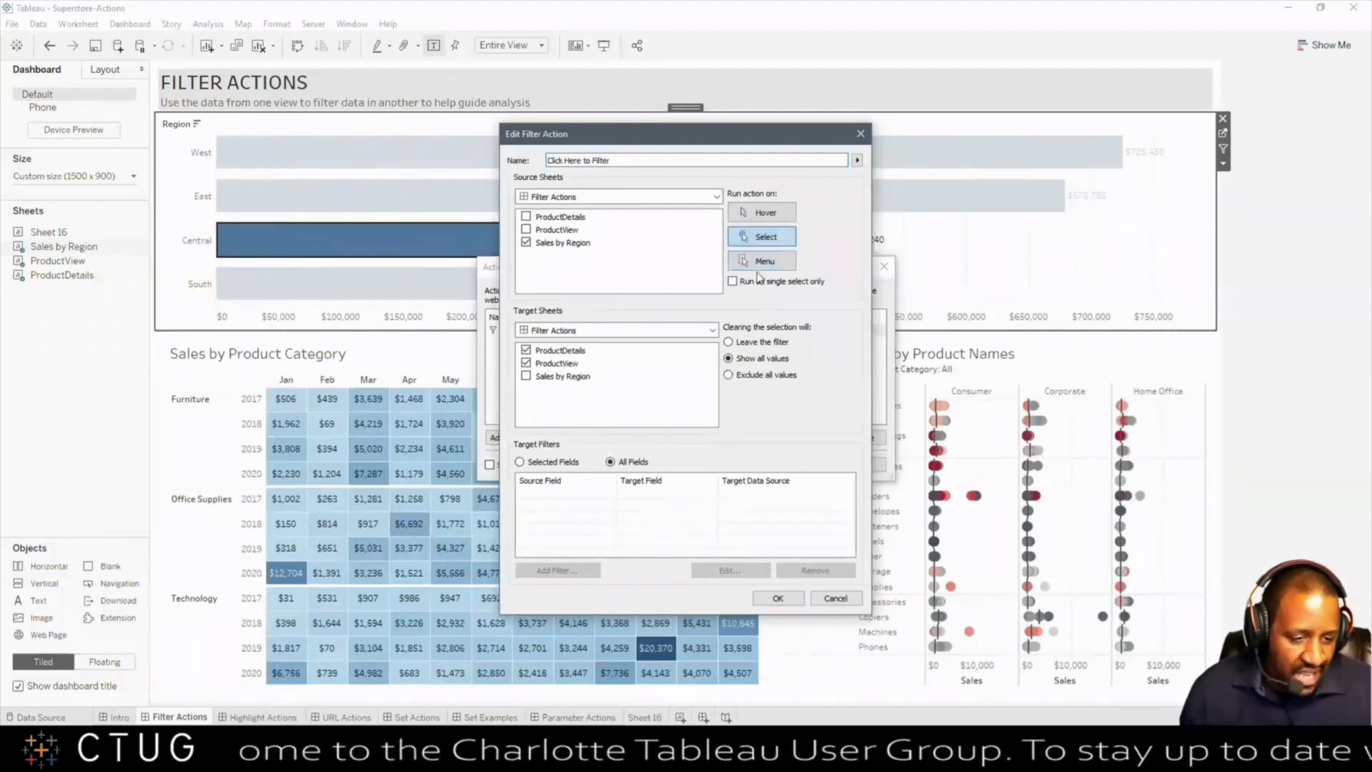
click(733, 282)
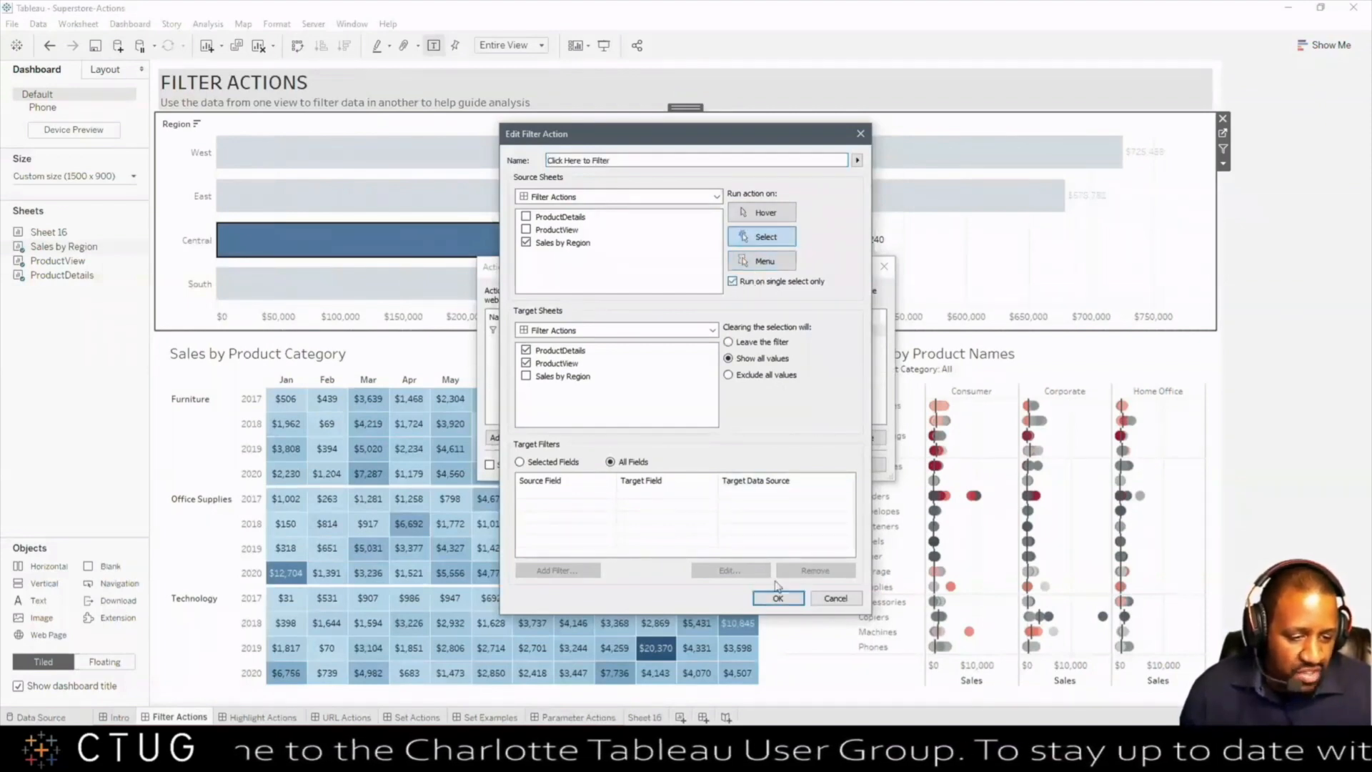
click(775, 597)
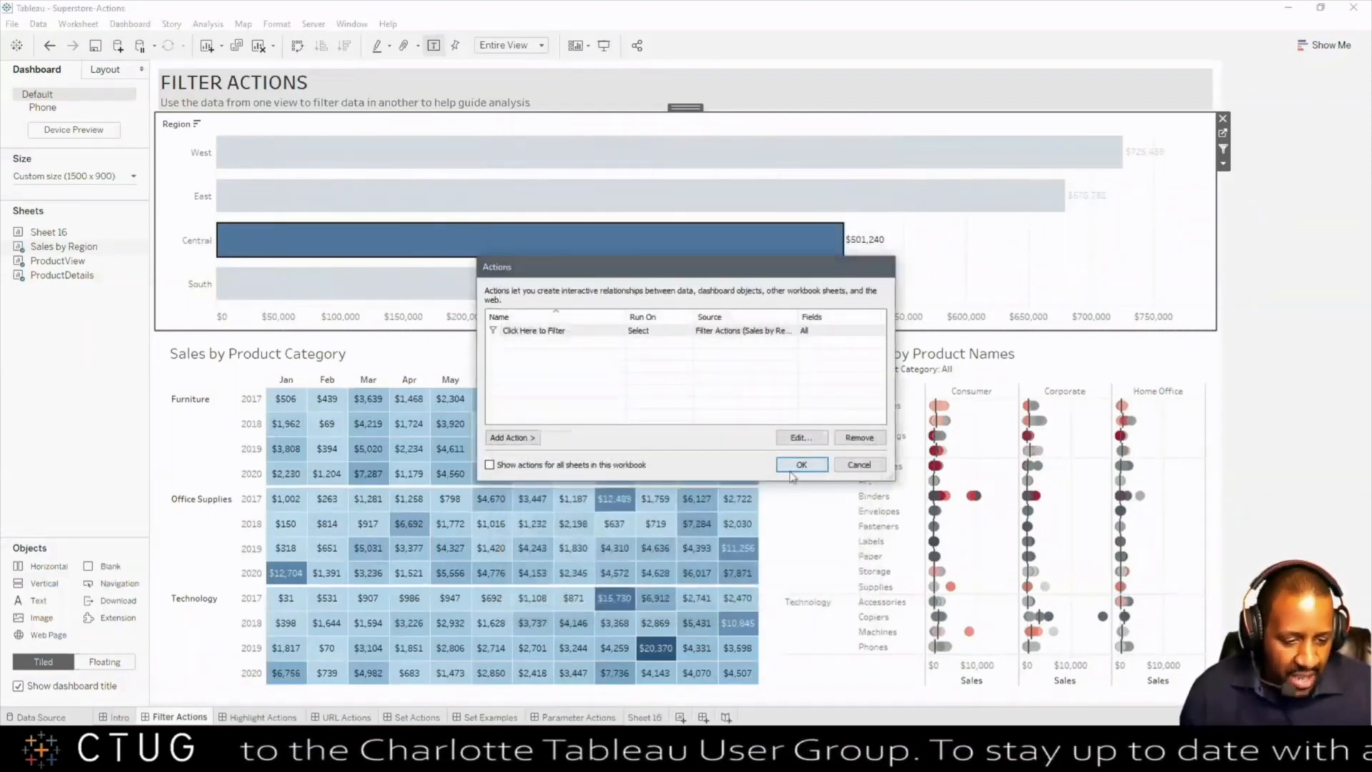
click(799, 465)
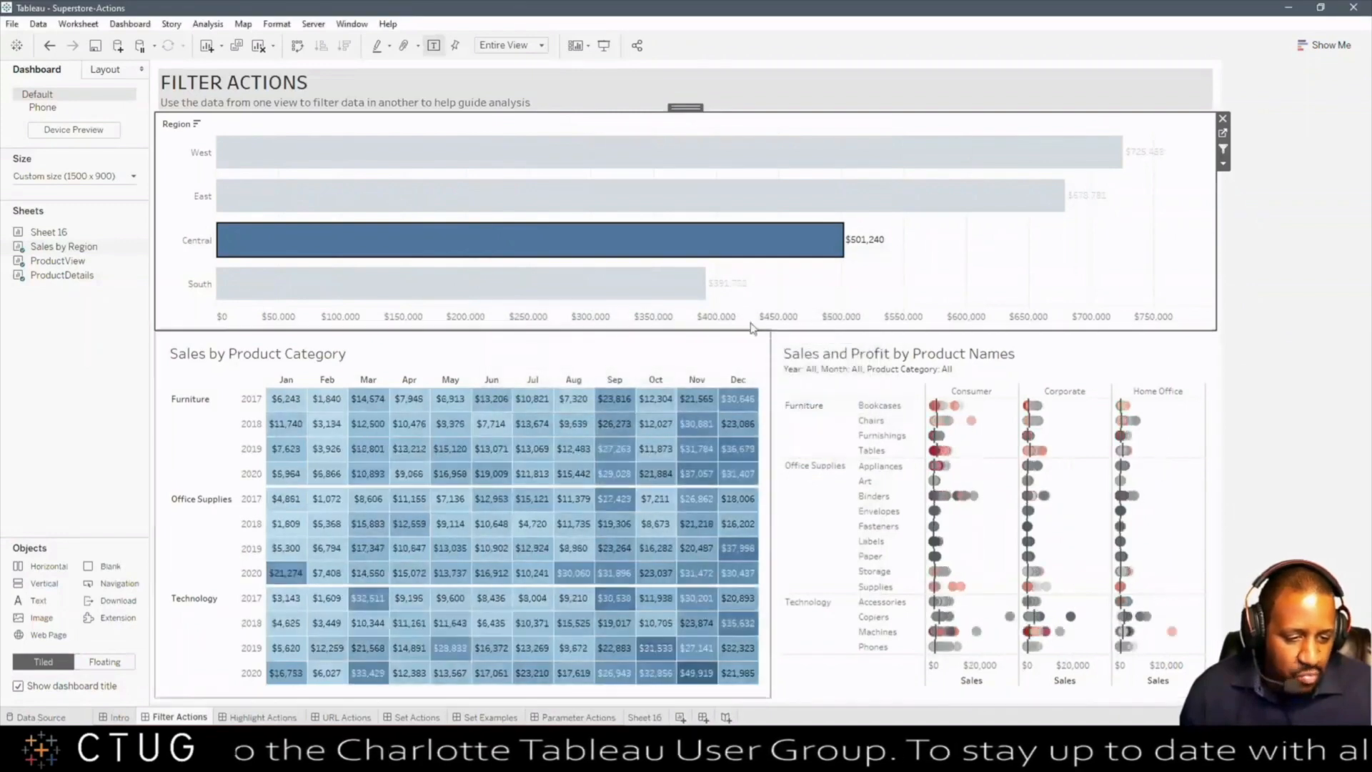
Step: Test the single-select filter by selecting East alone, Central alone, Central with East, and South with Central, then clear the selection
click(832, 247)
click(749, 207)
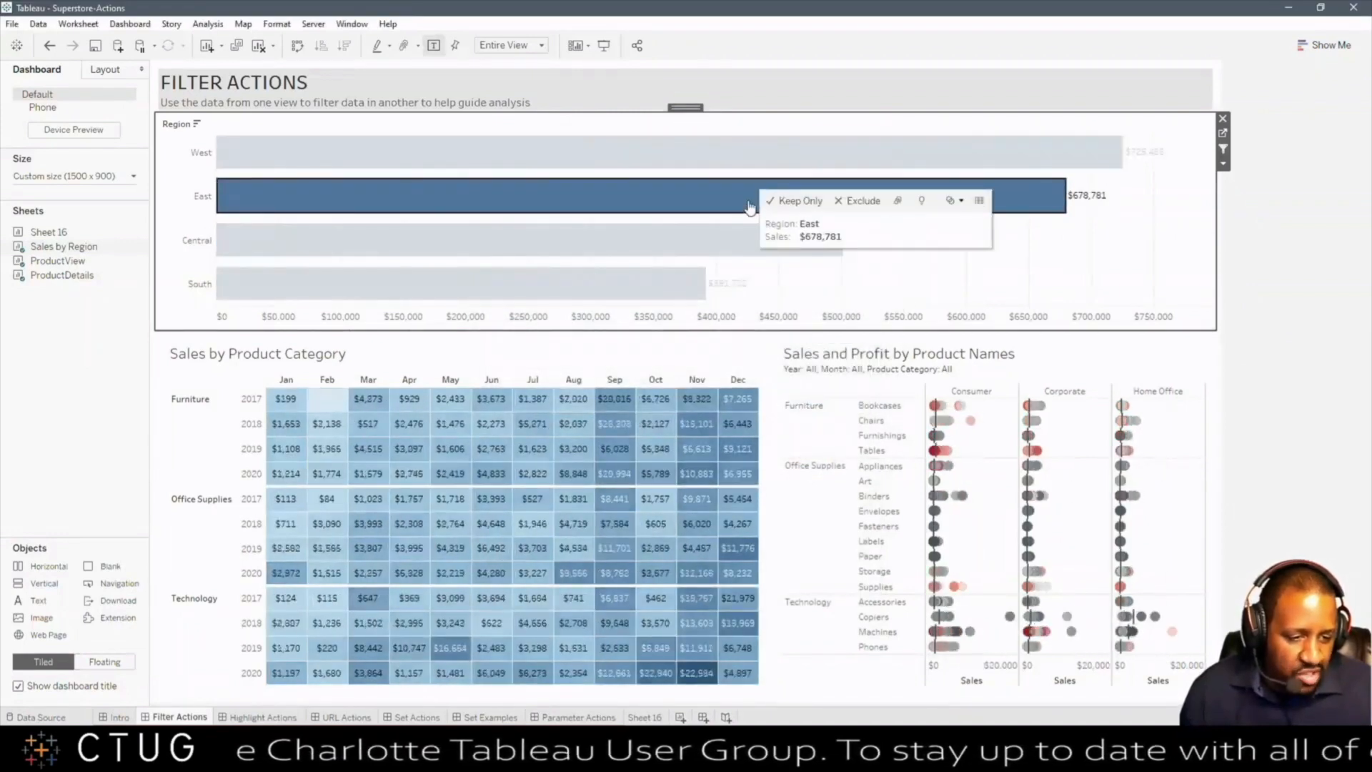
click(661, 240)
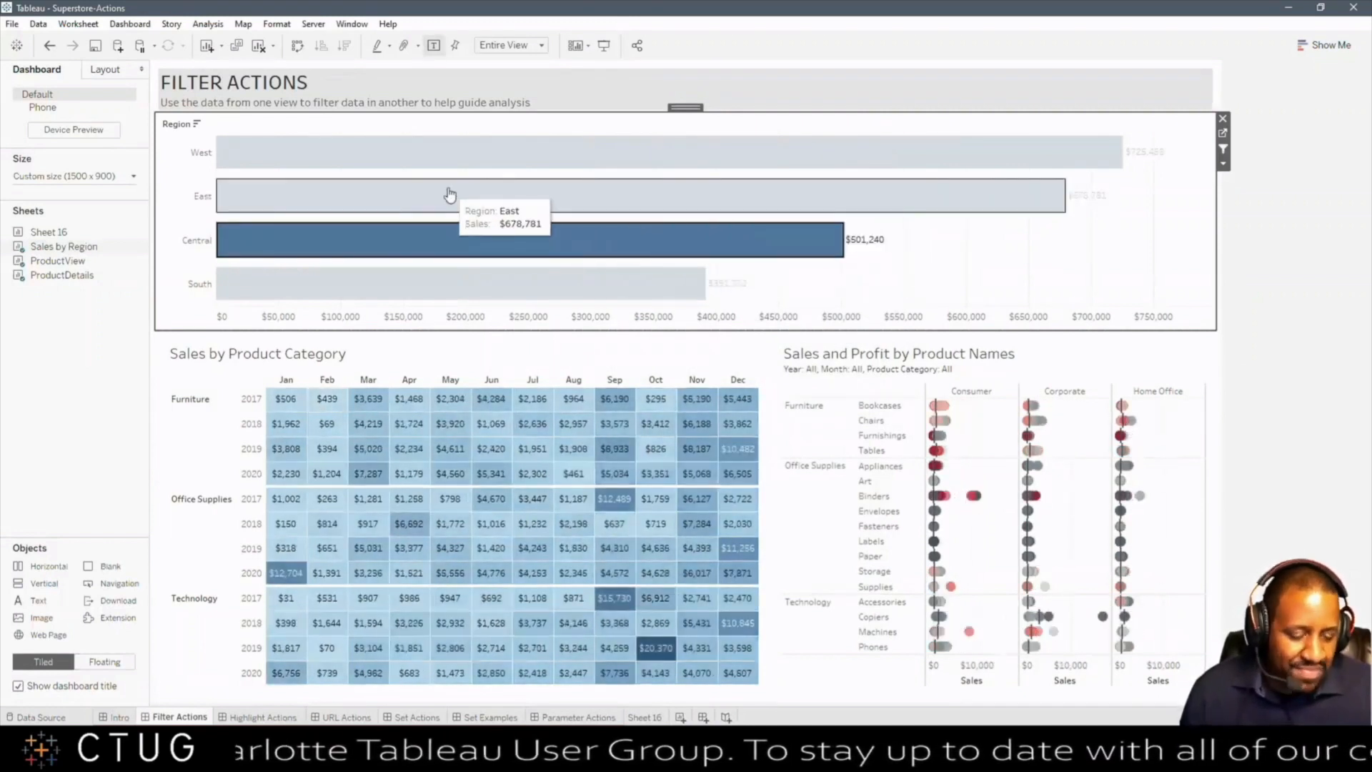
ctrl+click(806, 205)
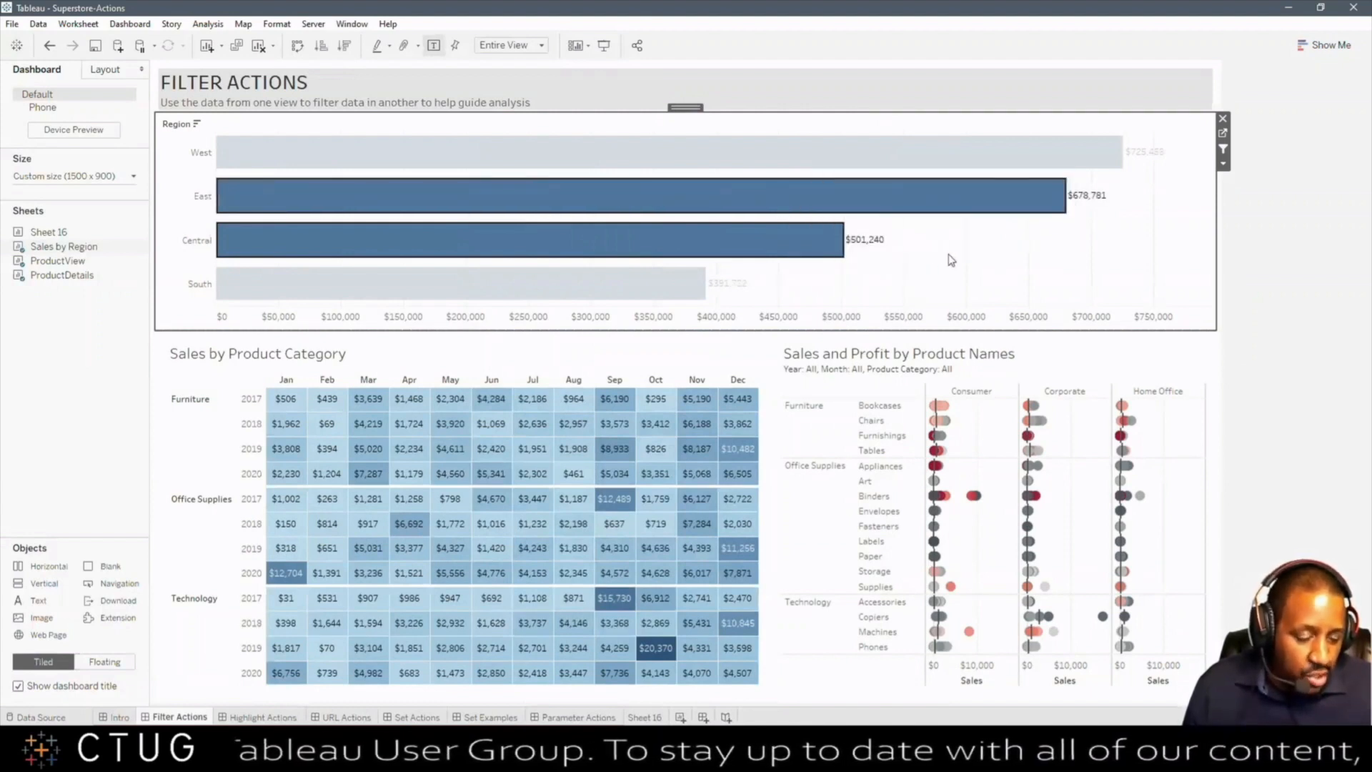
click(893, 260)
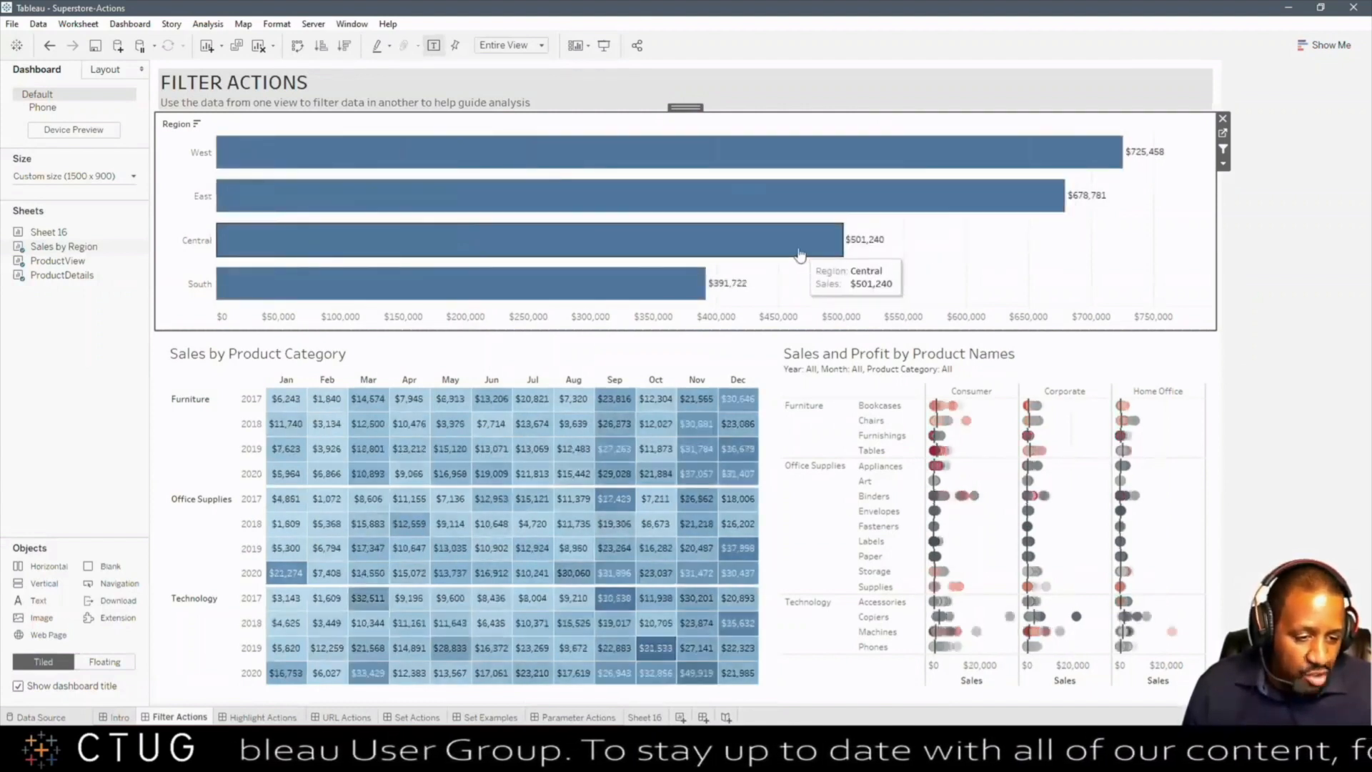
click(647, 283)
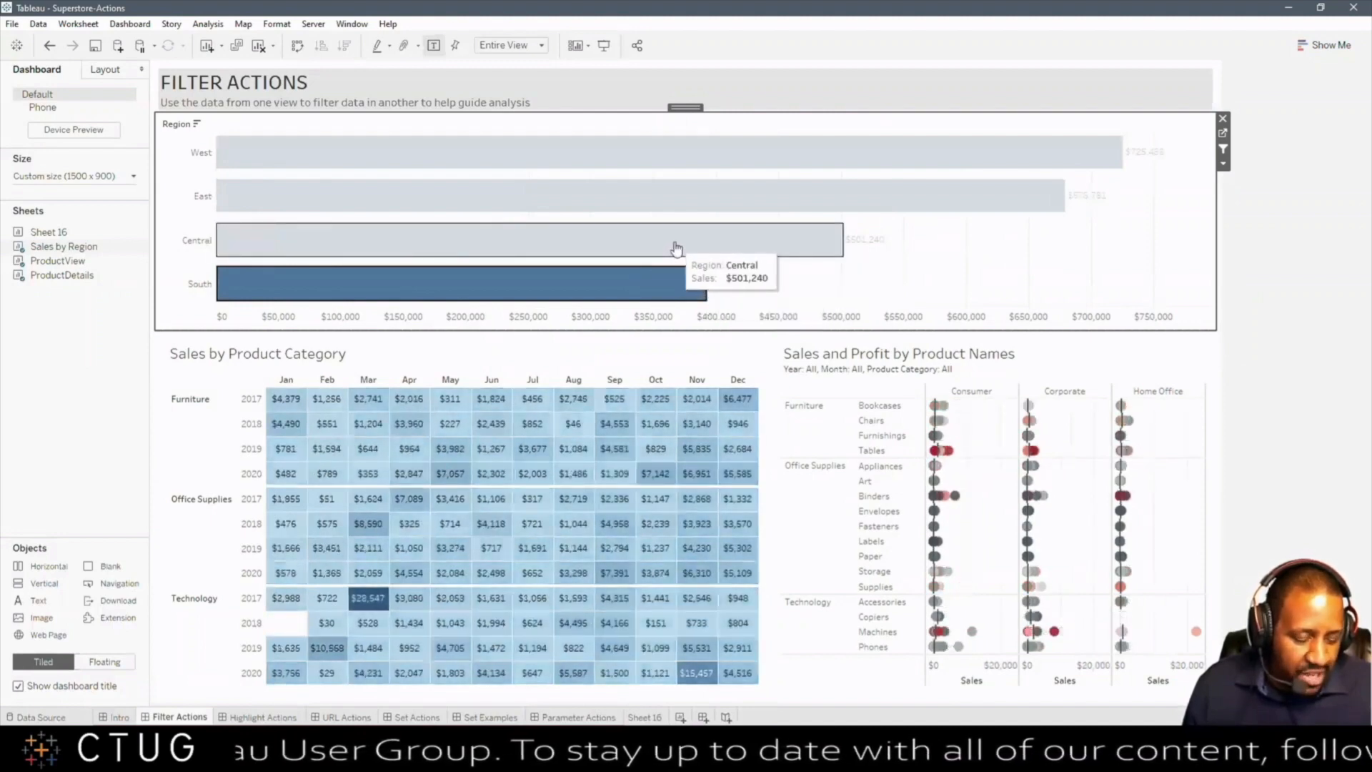
ctrl+click(671, 249)
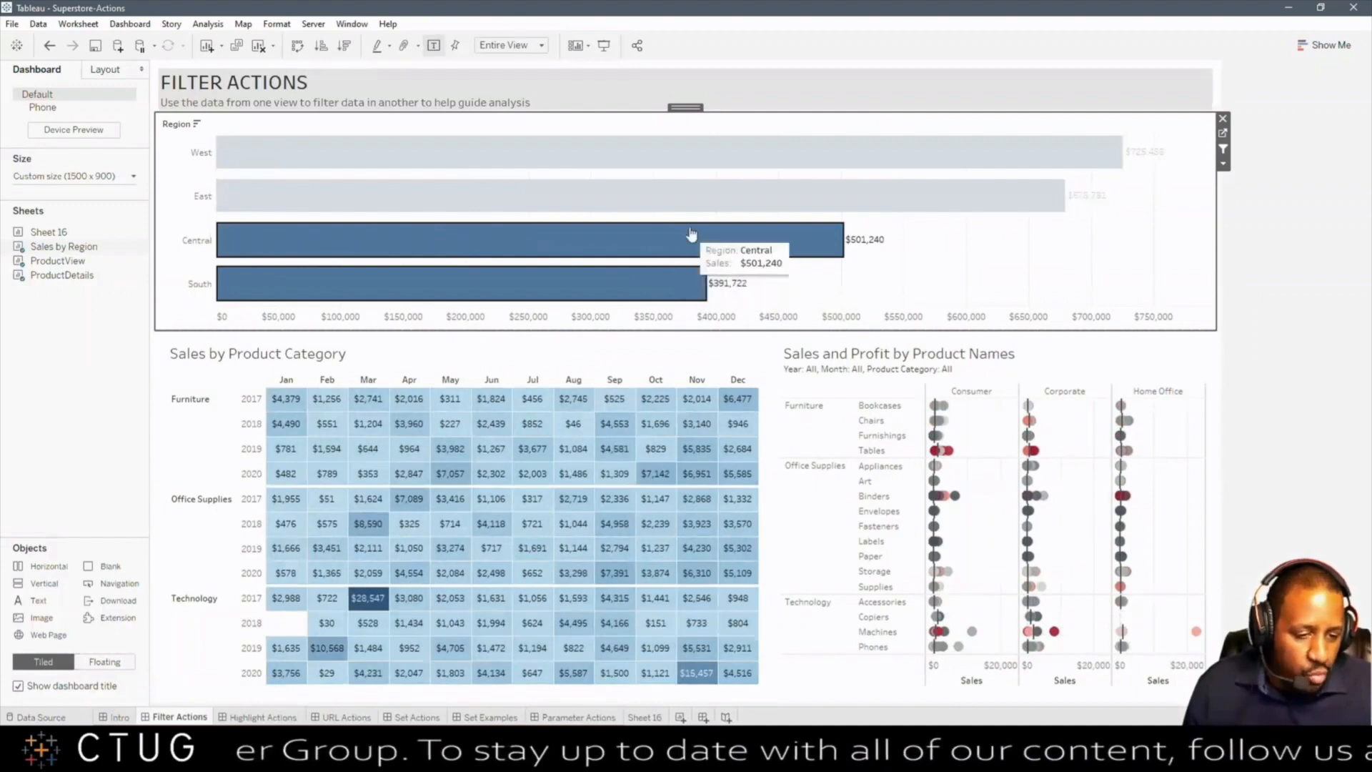
click(419, 131)
Step: Disable Run on single select only for the "Click Here to Filter" action
click(129, 24)
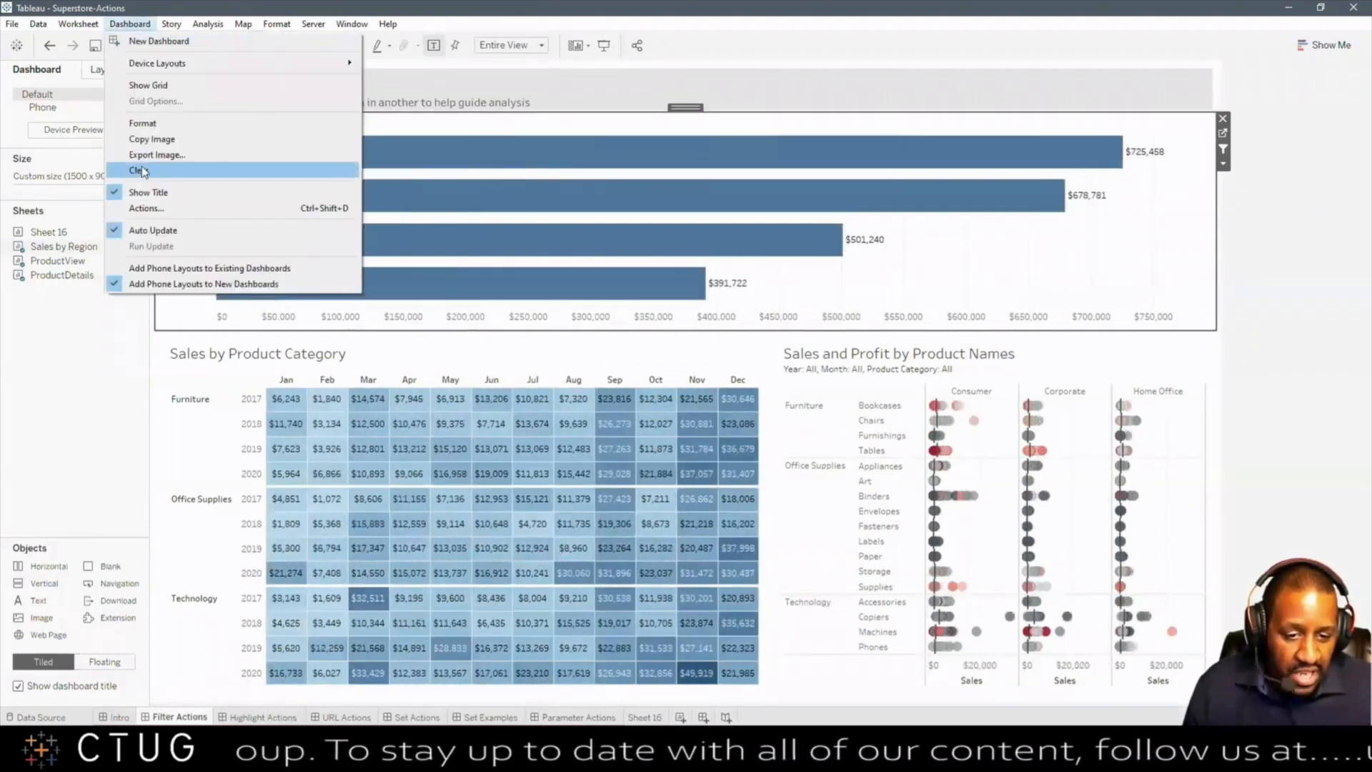
click(140, 206)
click(527, 335)
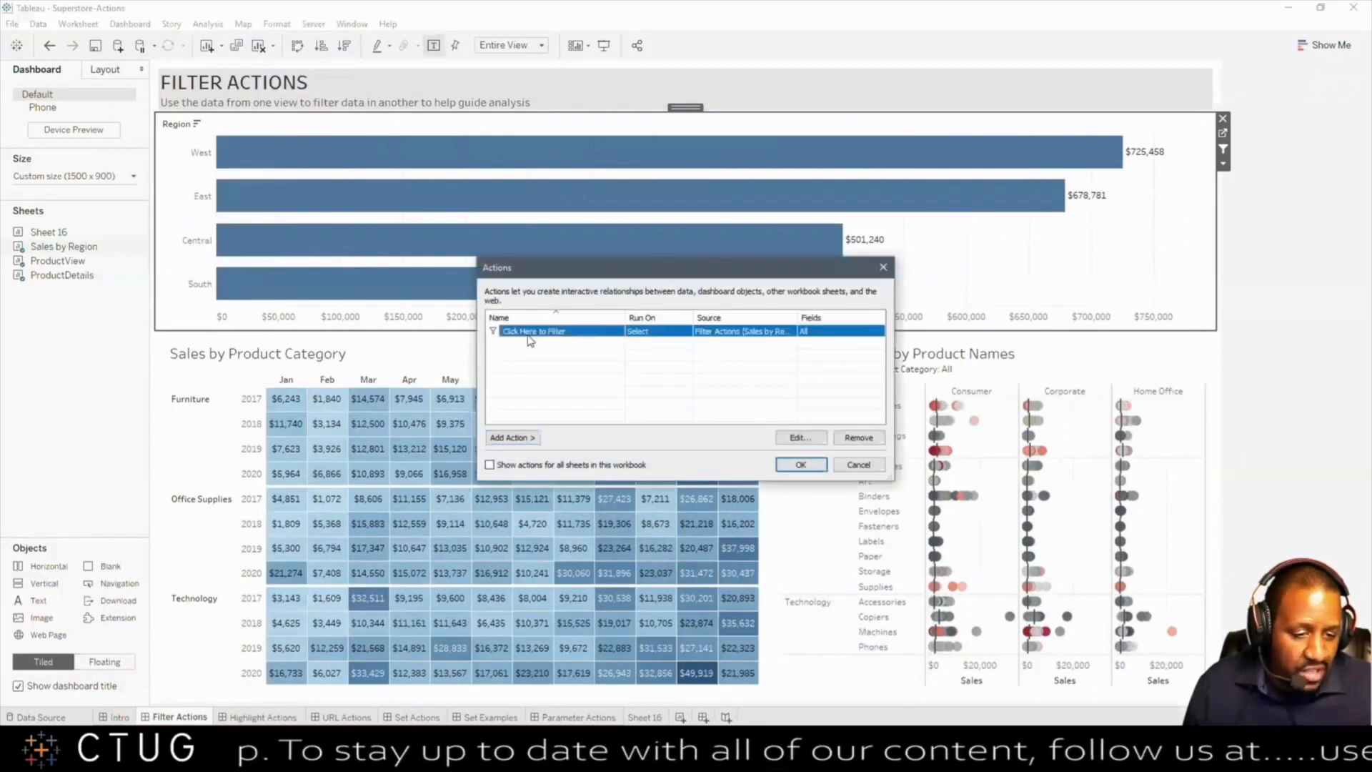
click(799, 437)
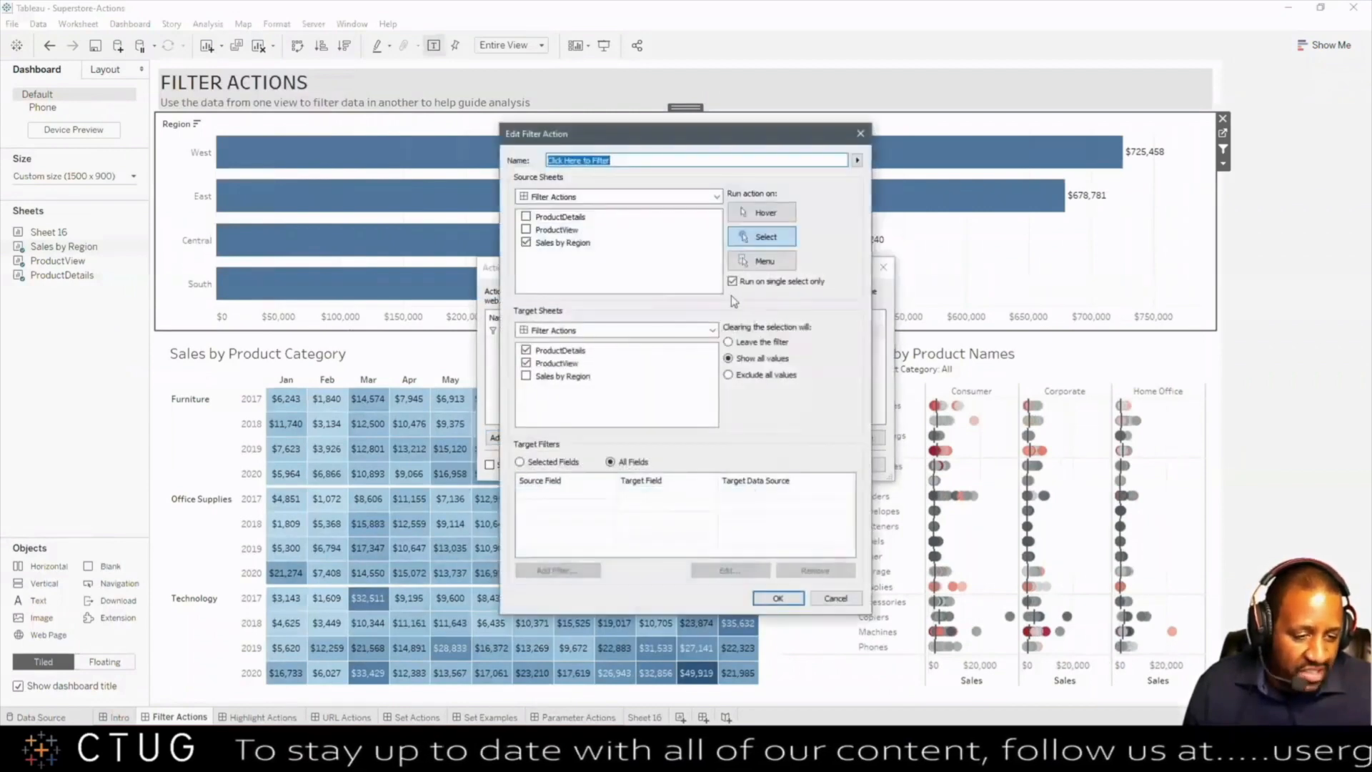
click(785, 598)
click(800, 465)
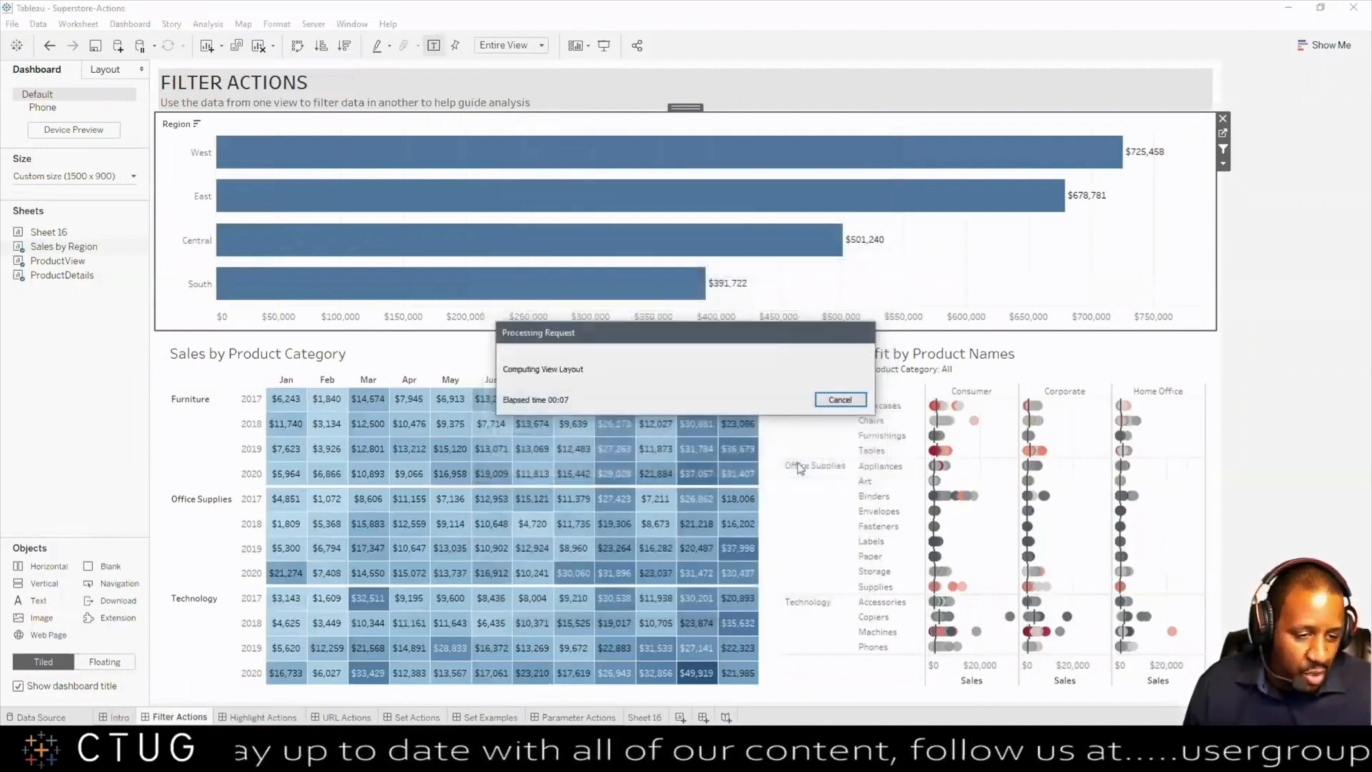
Step: Test multi-select filtering by adding Central and East to the South selection, then select South and West individually
mouse_move(682, 285)
click(675, 285)
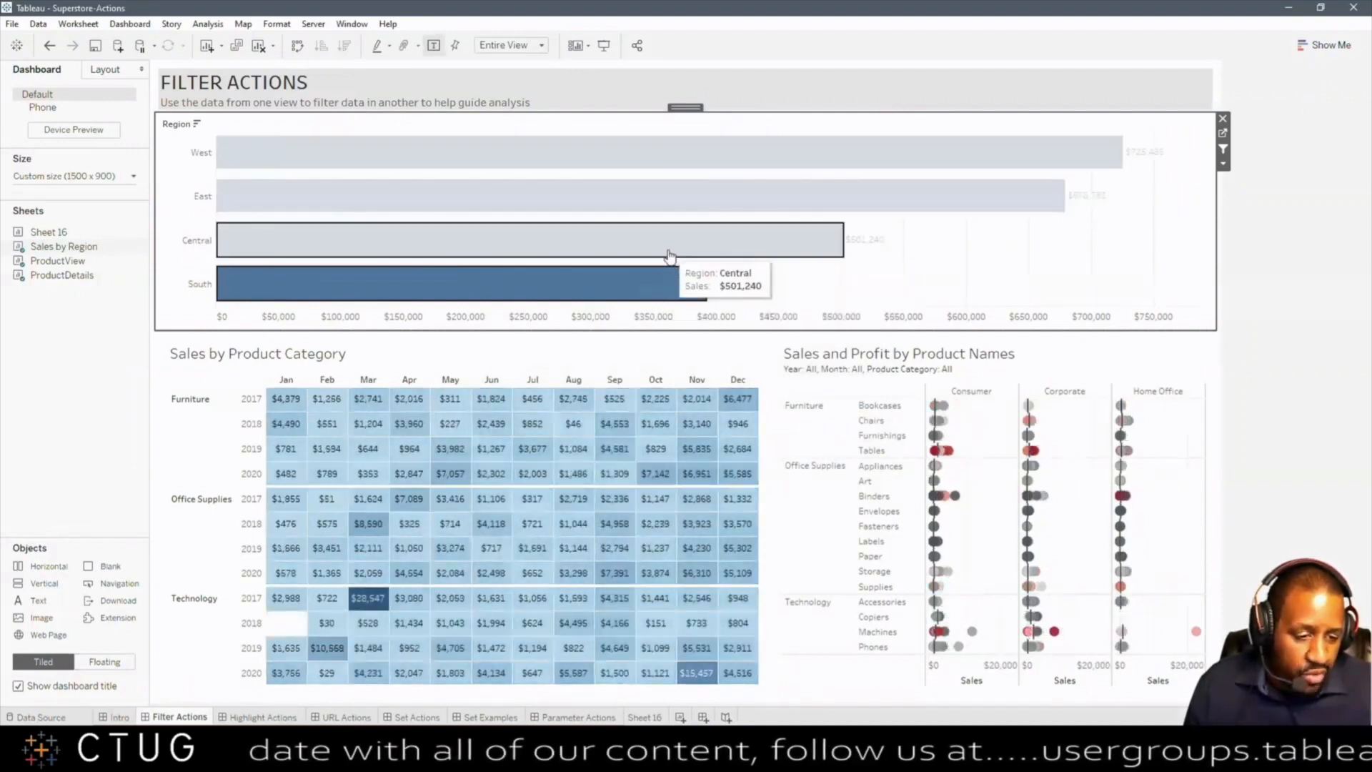
ctrl+click(668, 243)
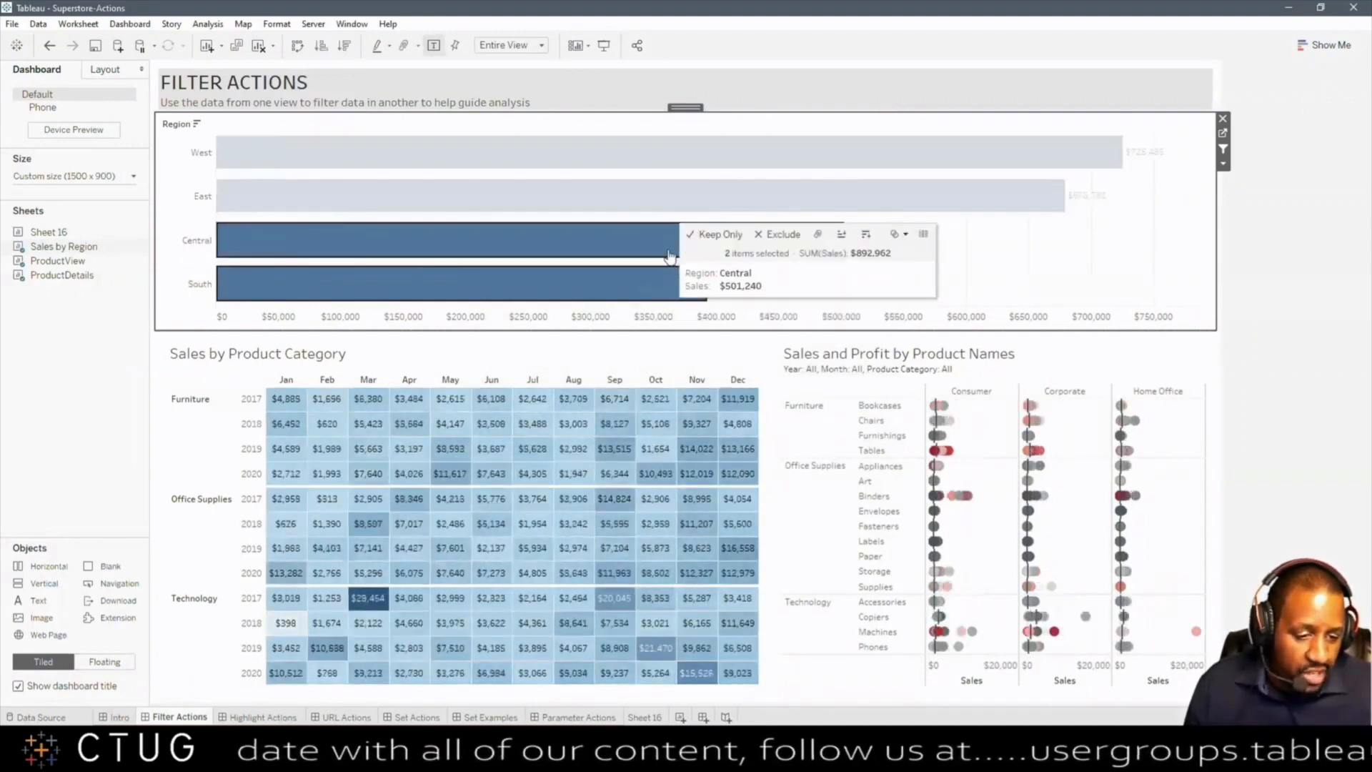
ctrl+click(656, 213)
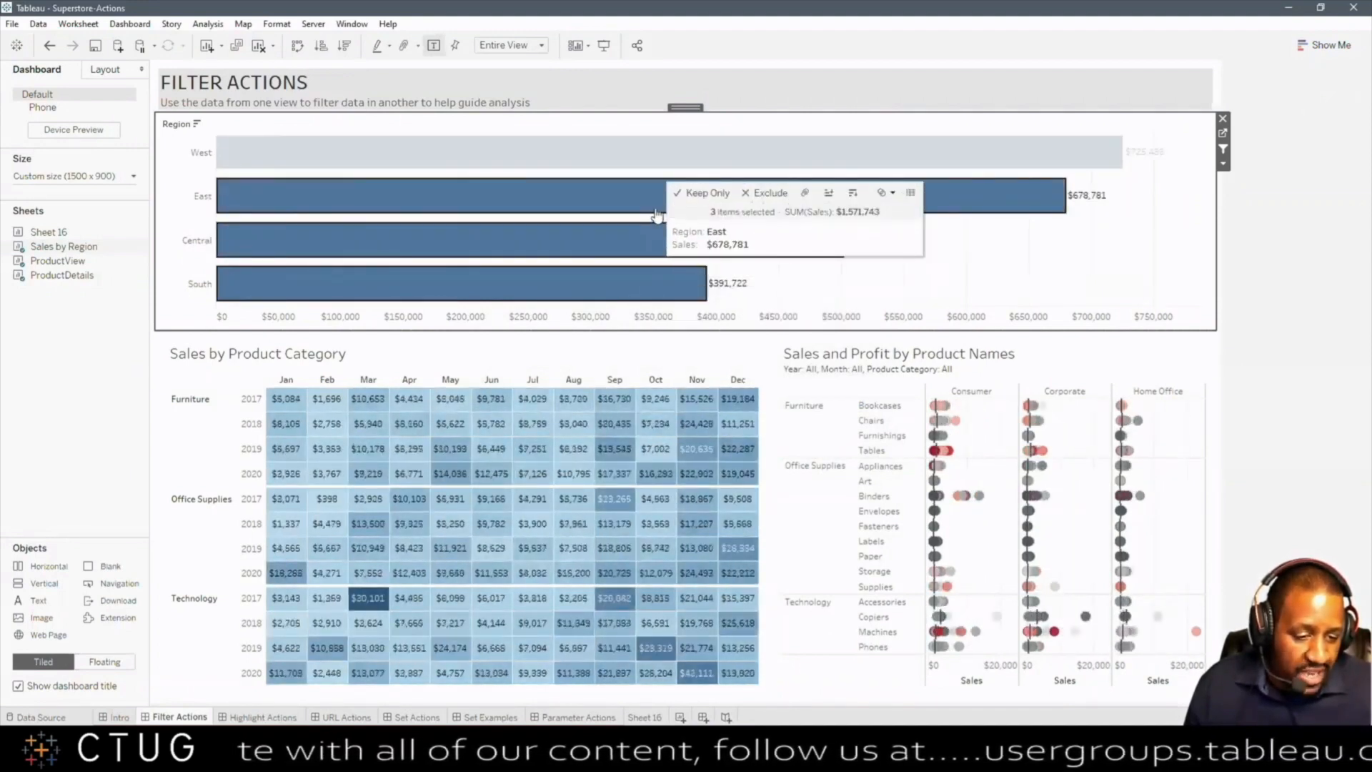
click(683, 291)
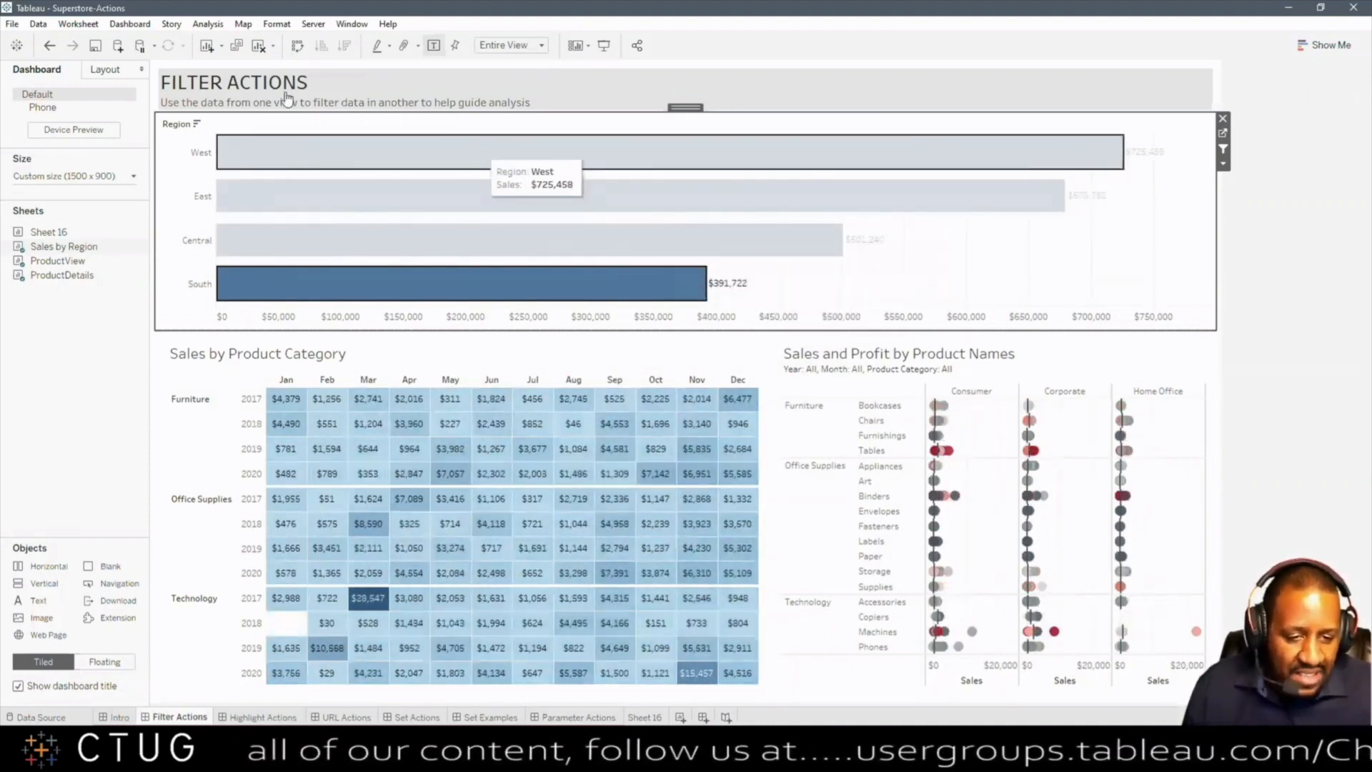
click(479, 152)
Step: Review the "Click Here to Filter" action's setting for clearing the selection, and test it by deselecting the West bar
click(130, 24)
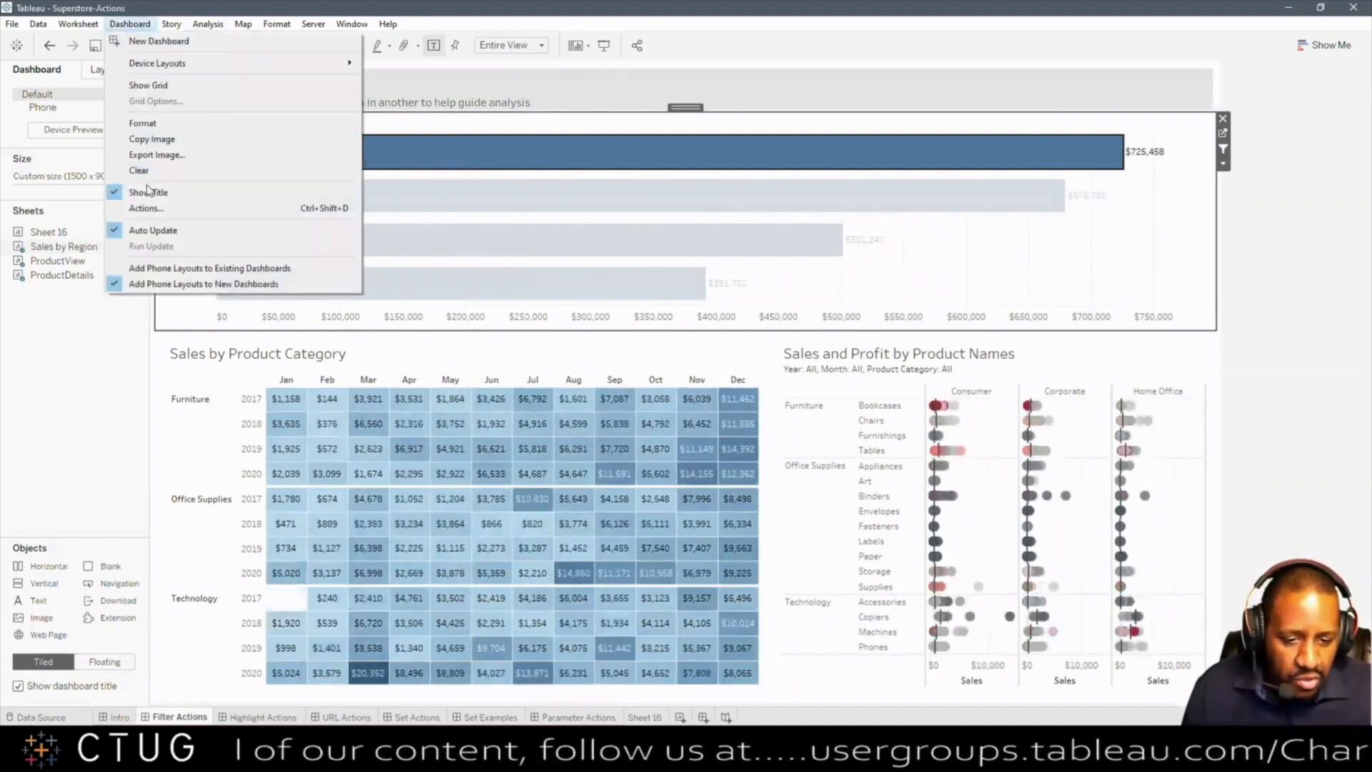
click(148, 208)
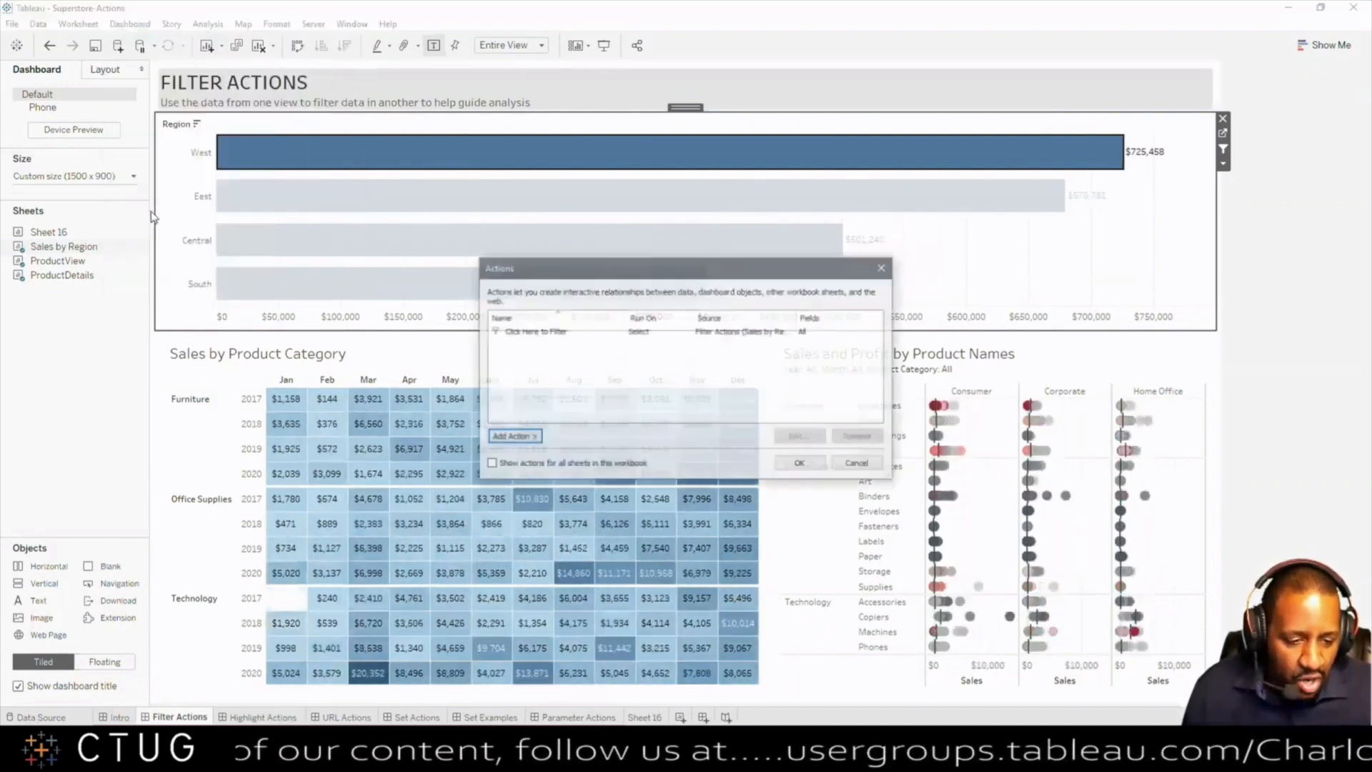
click(616, 332)
click(800, 437)
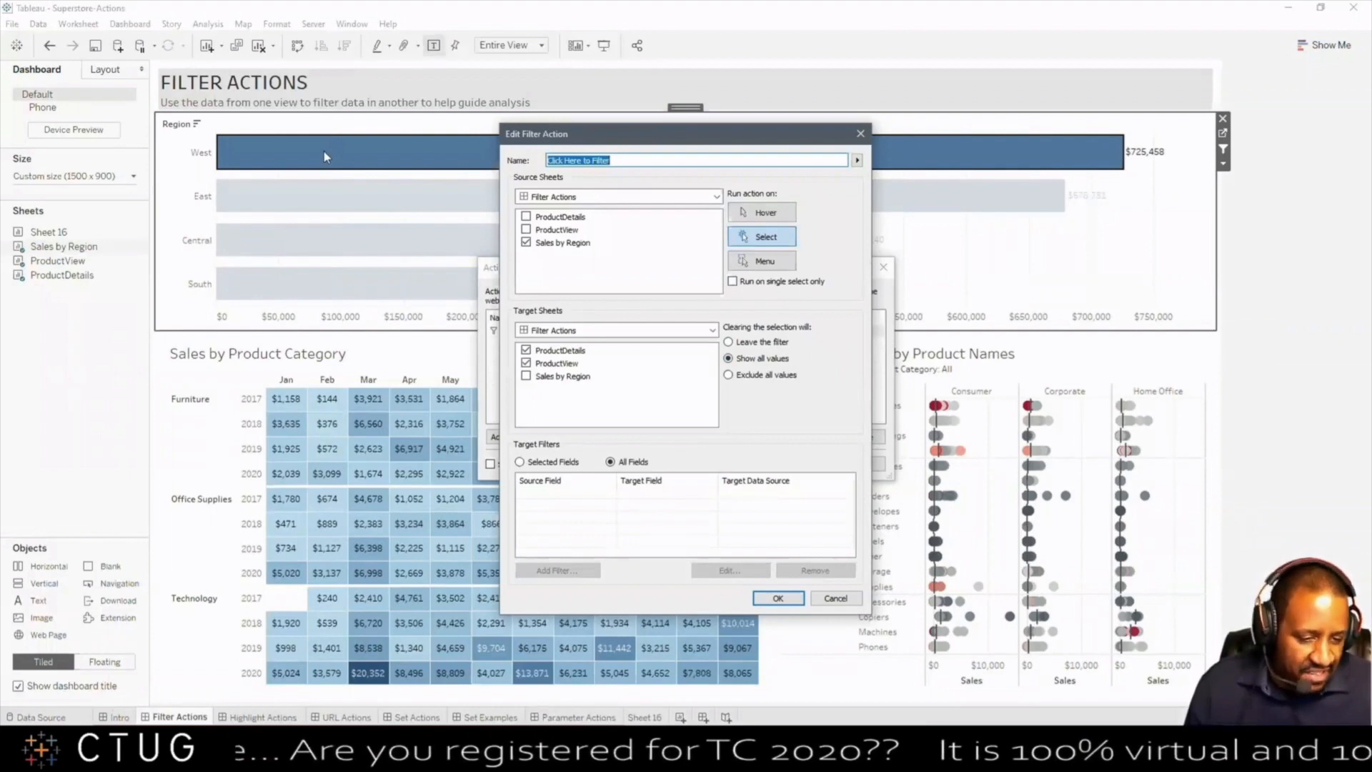
click(780, 598)
click(801, 464)
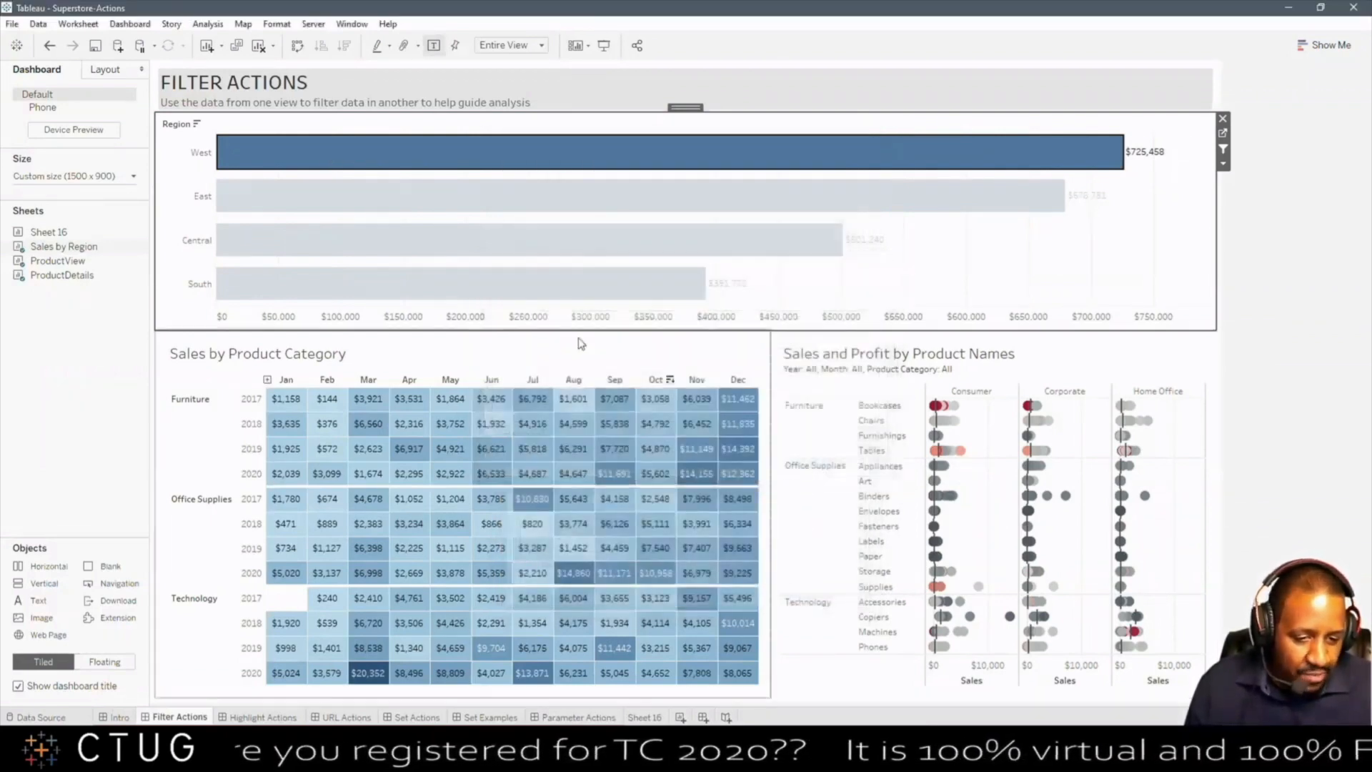
click(270, 159)
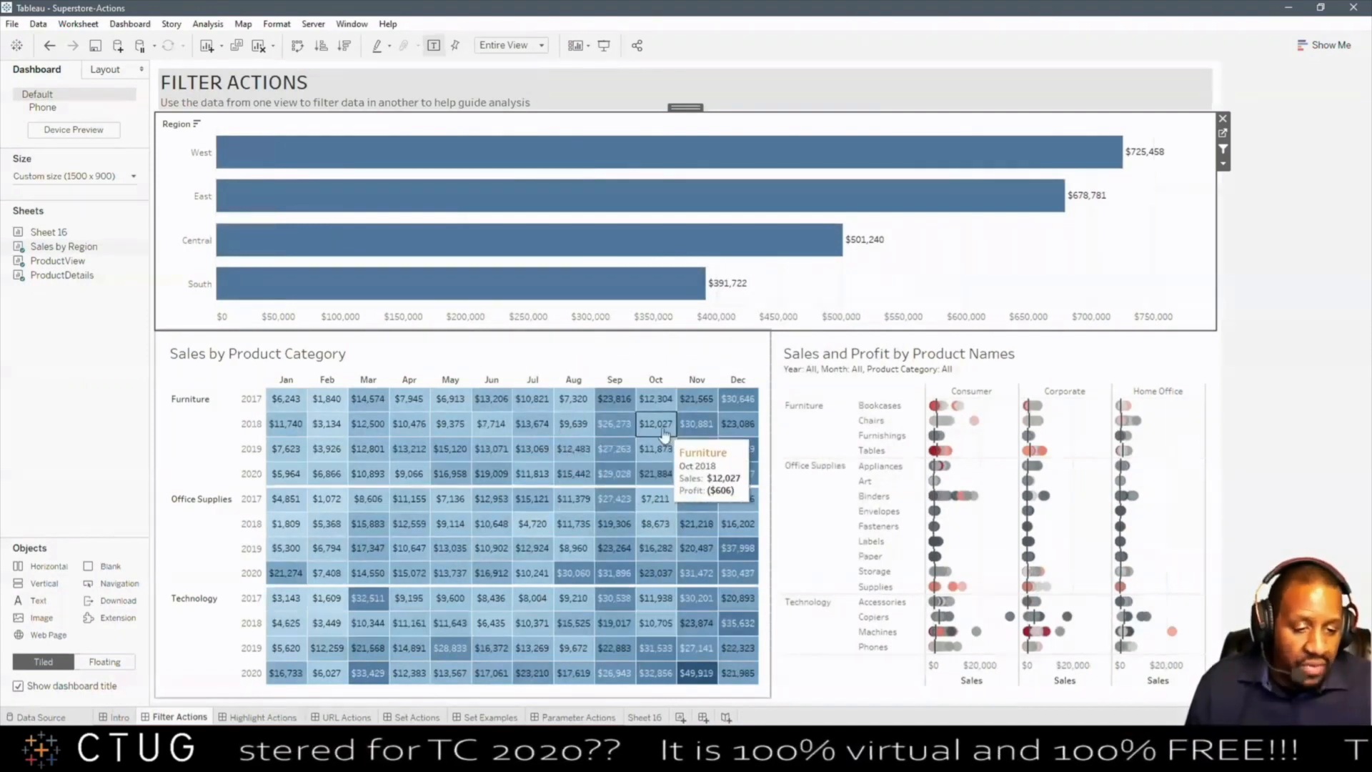
Step: Set the "Click Here to Filter" action to exclude all values when the selection is cleared
click(140, 26)
click(336, 202)
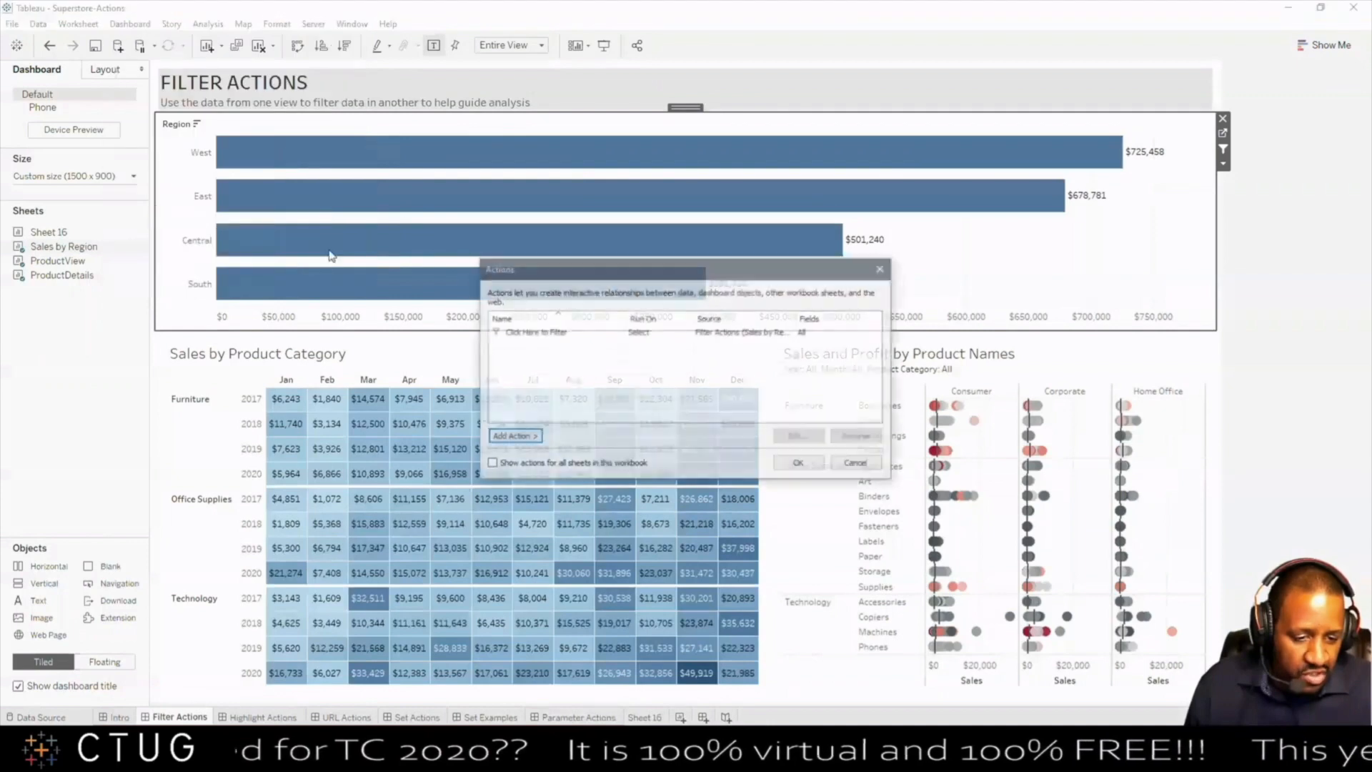
click(591, 333)
click(800, 437)
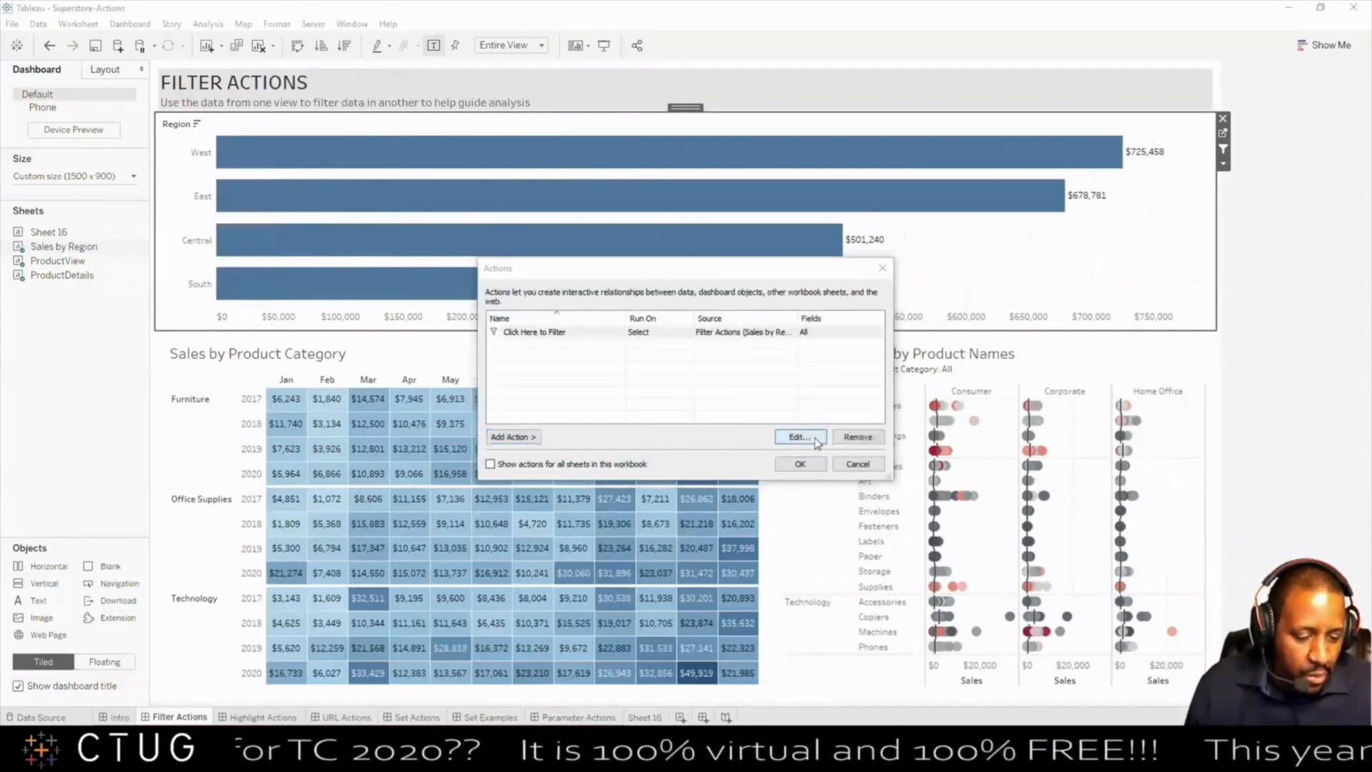
click(729, 376)
click(778, 598)
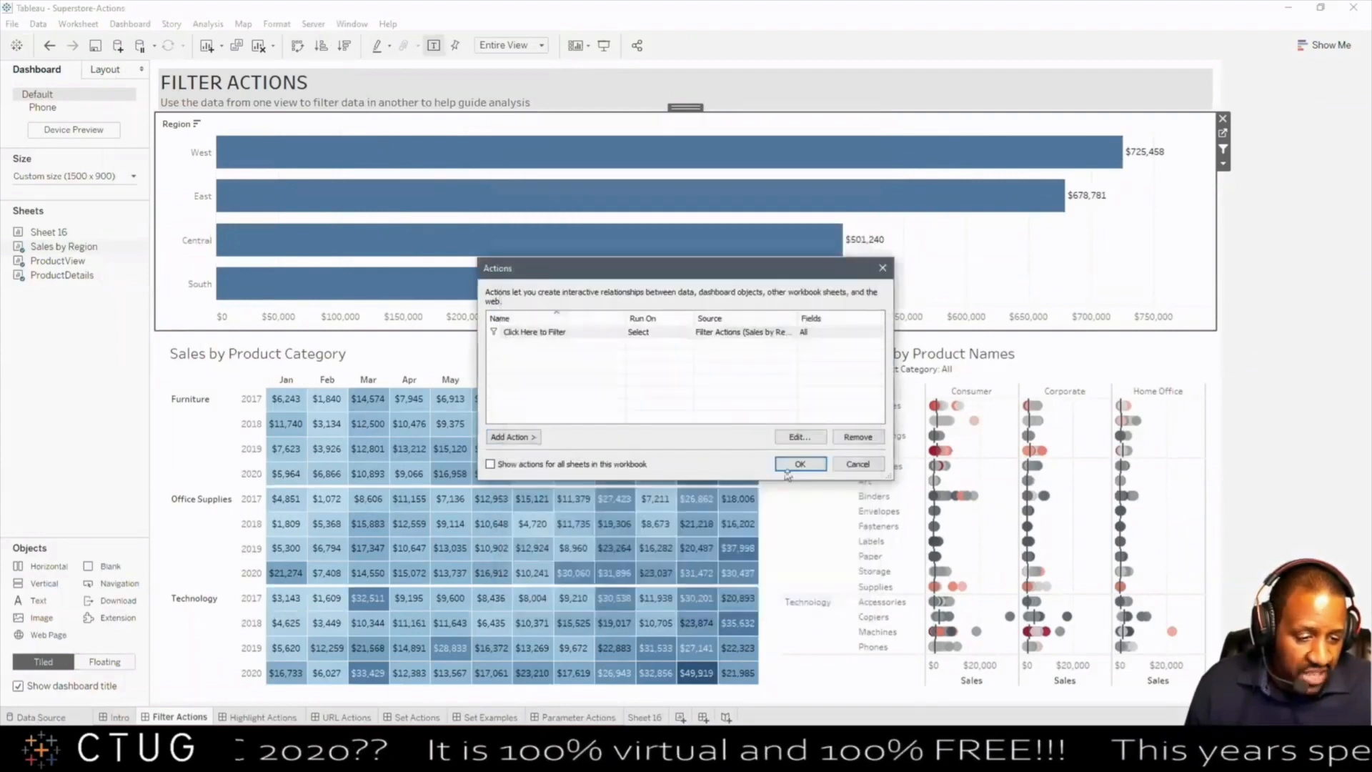
click(796, 464)
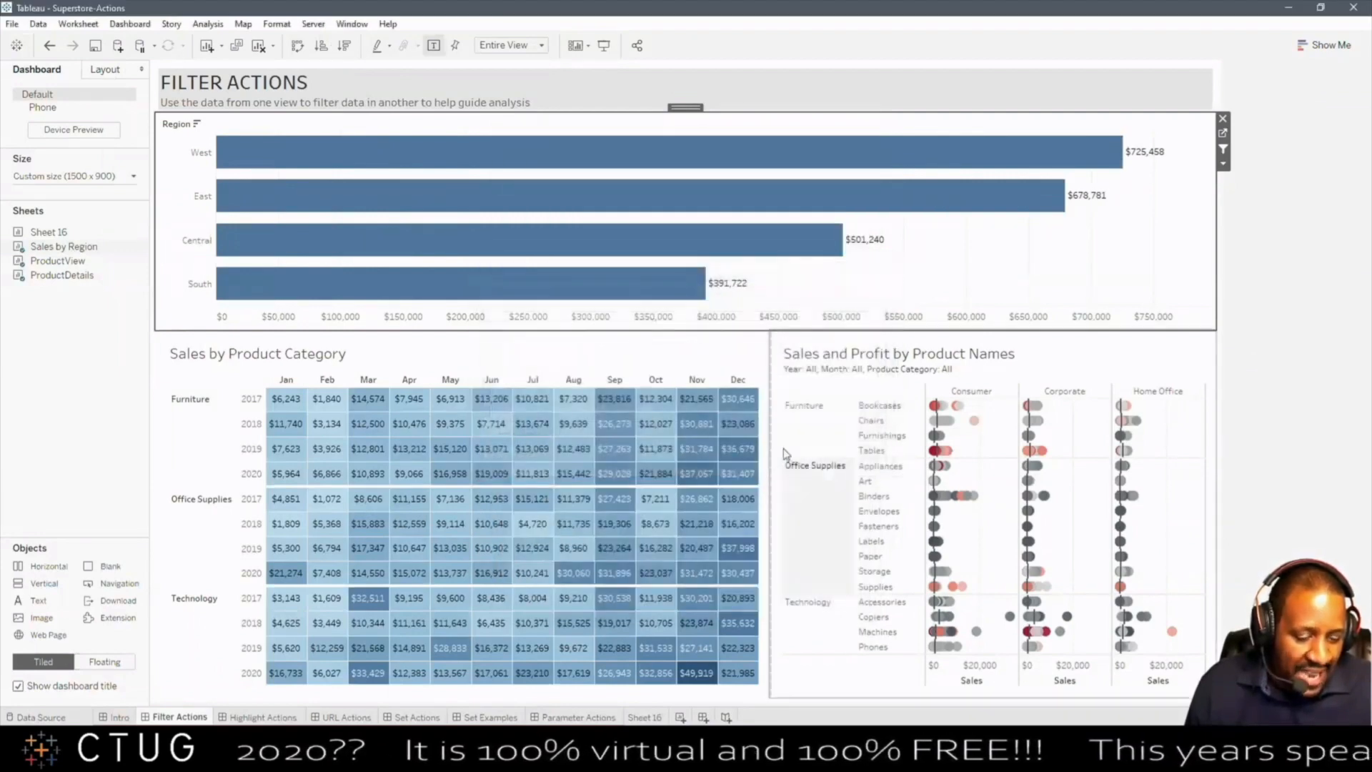
Step: Test the Exclude all values behavior by selecting and deselecting the West bar twice
click(427, 161)
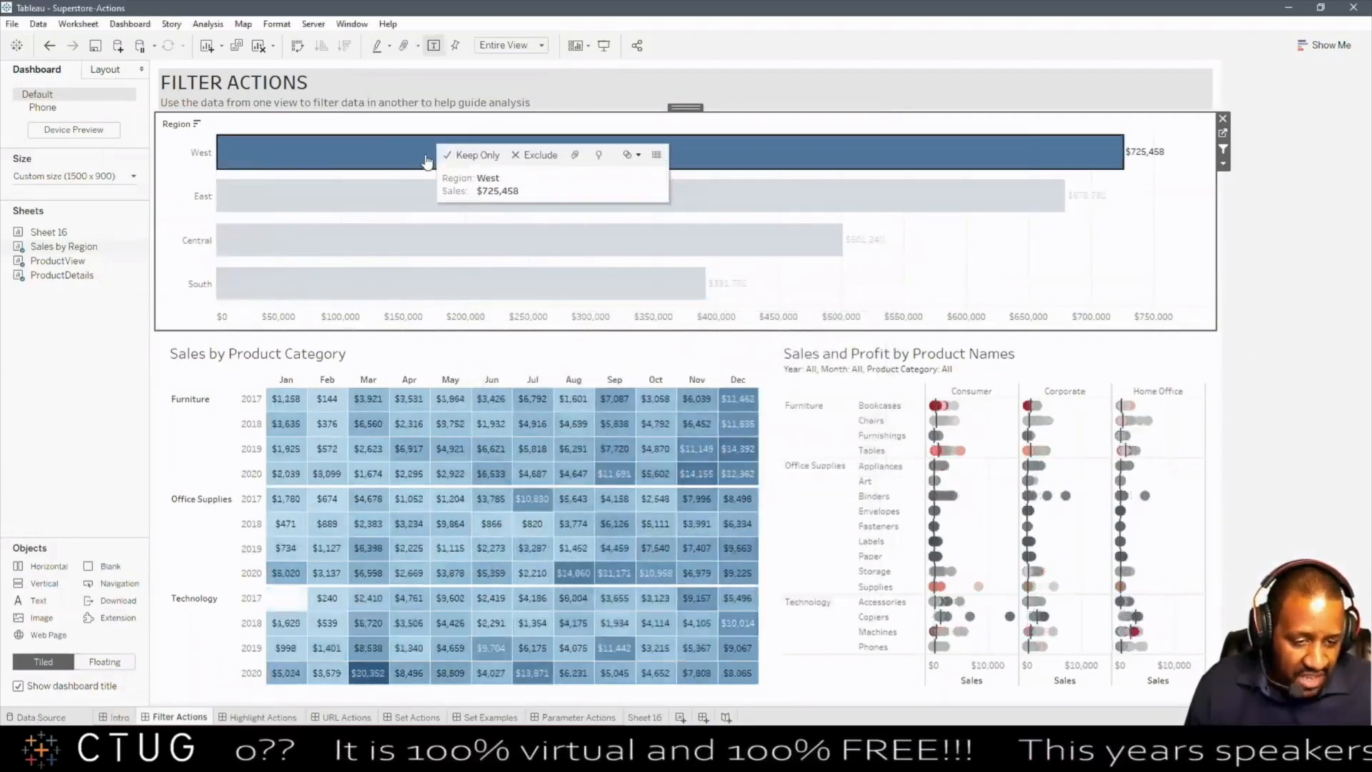
click(427, 162)
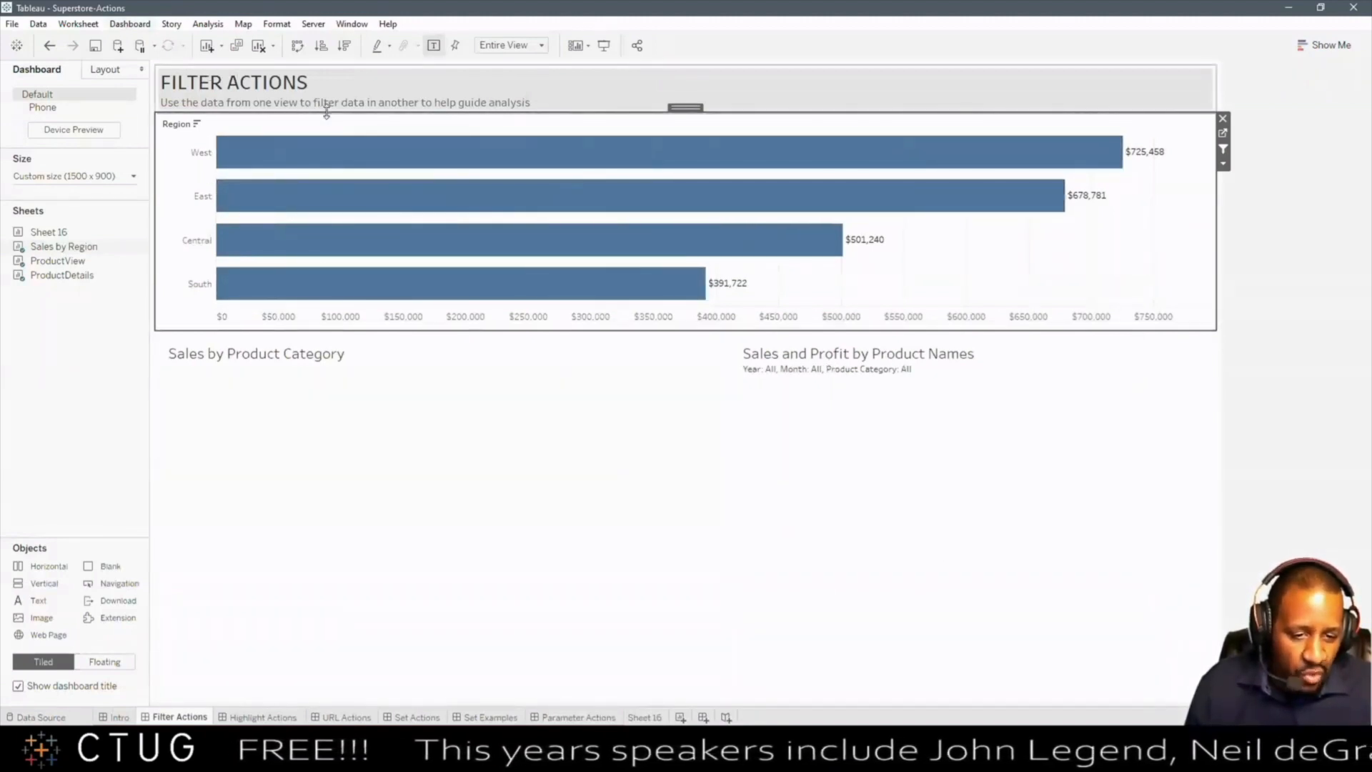
click(371, 159)
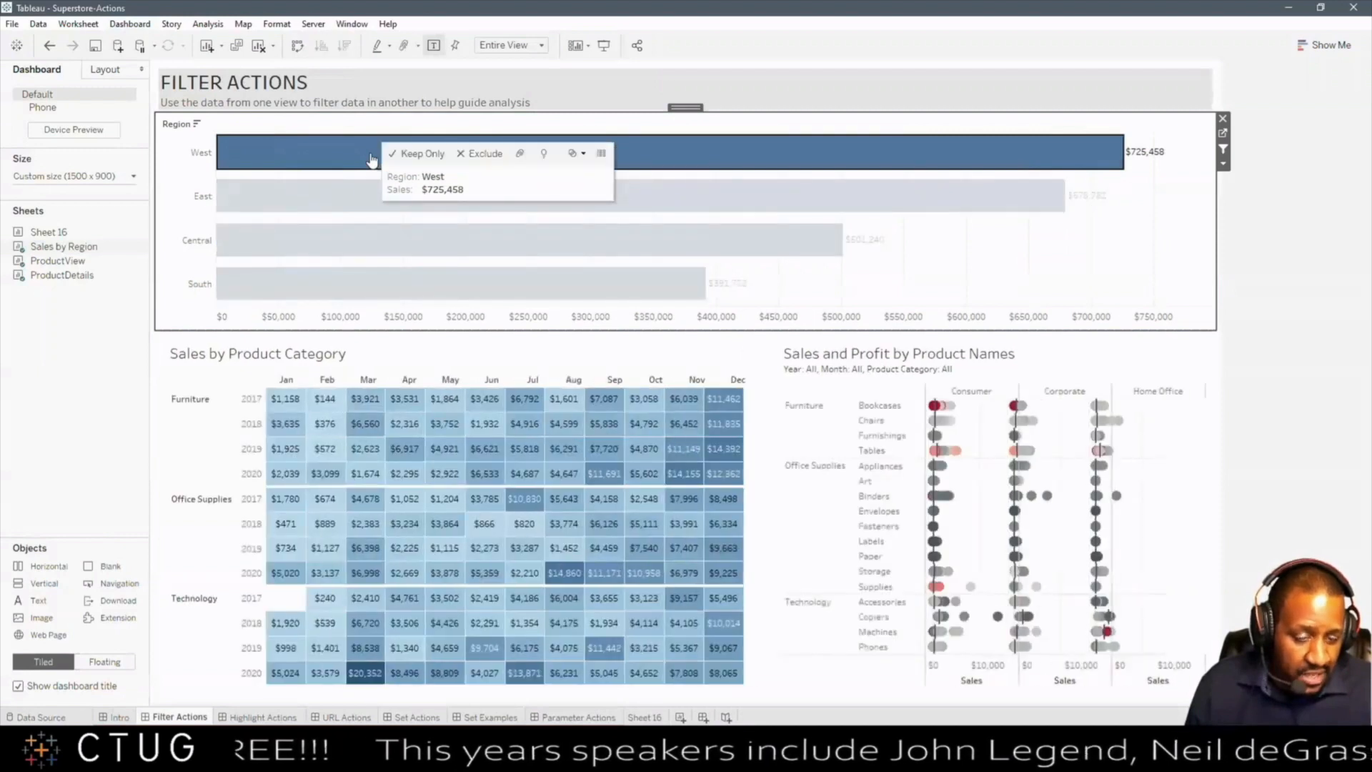
click(372, 159)
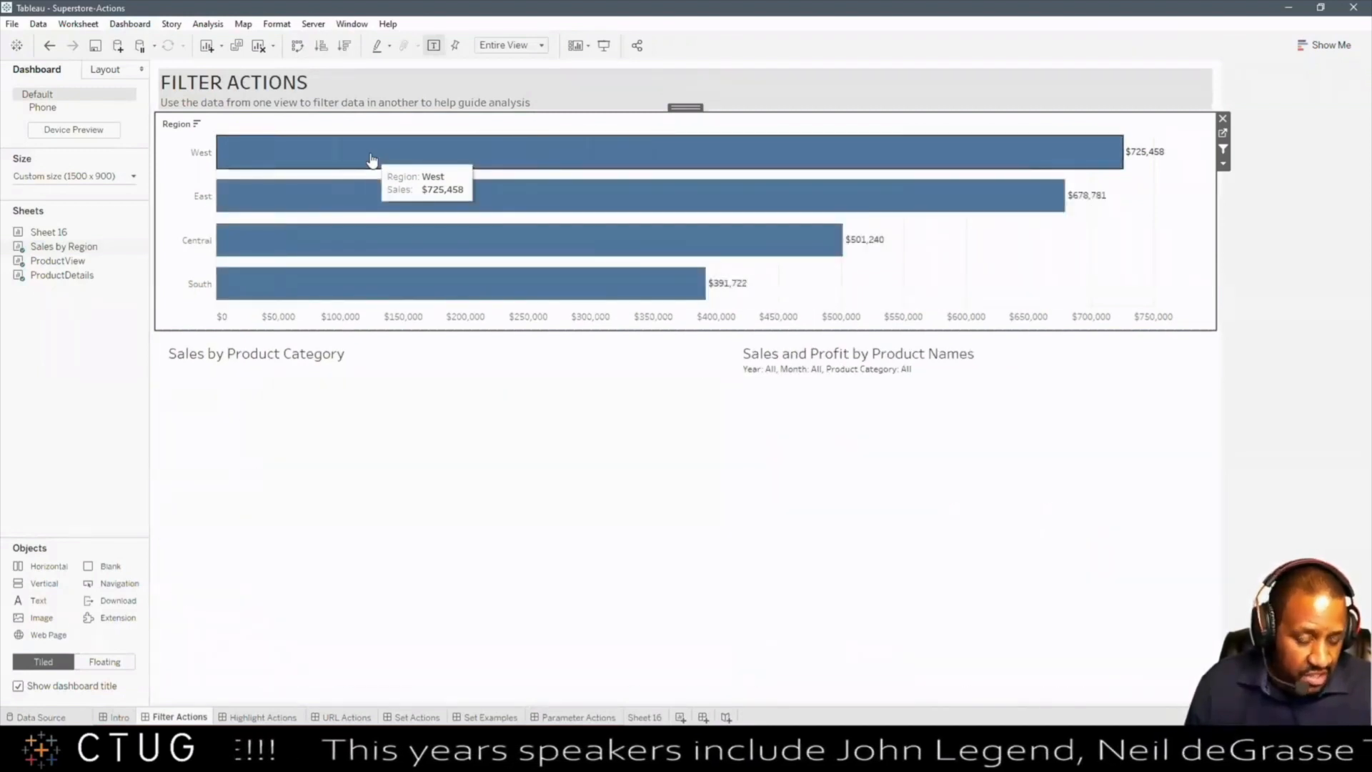
Step: Set the "Click Here to Filter" action to leave the filter when the selection is cleared, and test it on the East bar
click(130, 29)
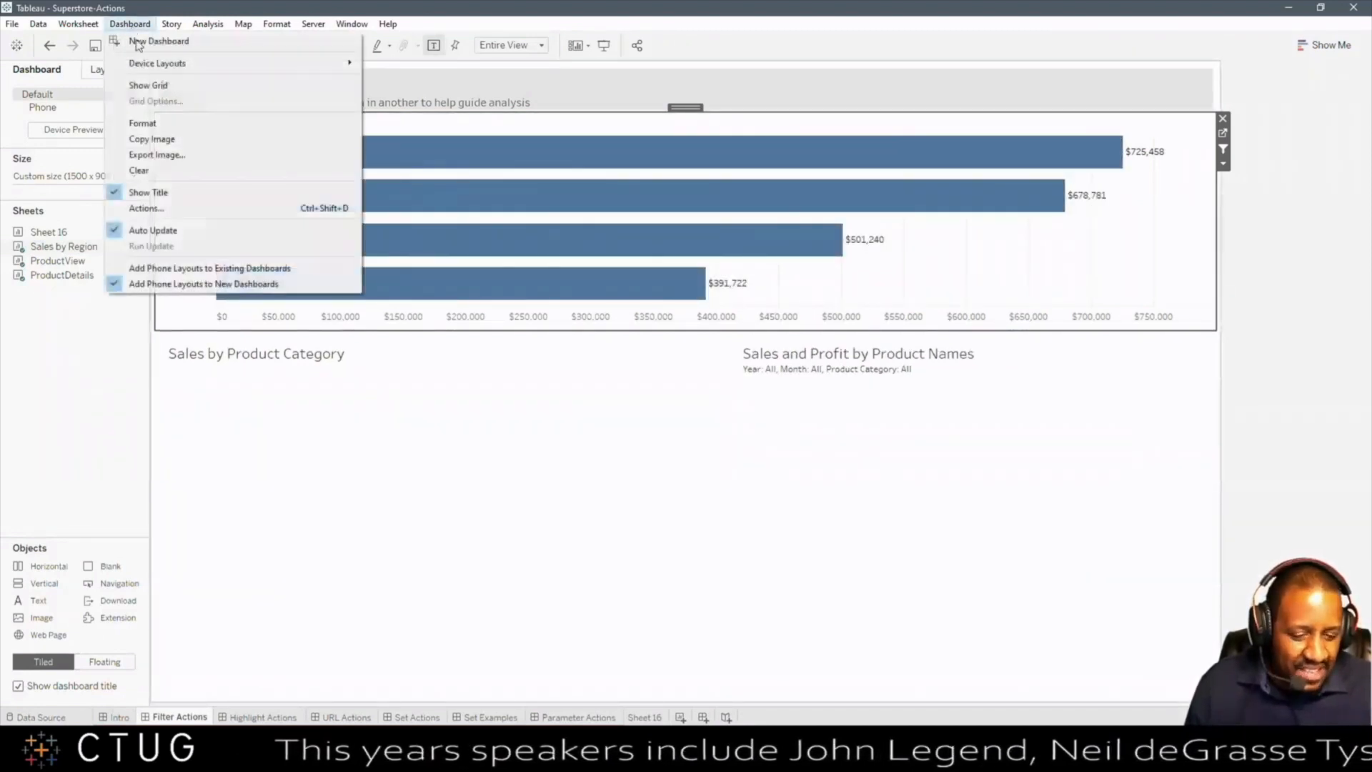
click(175, 207)
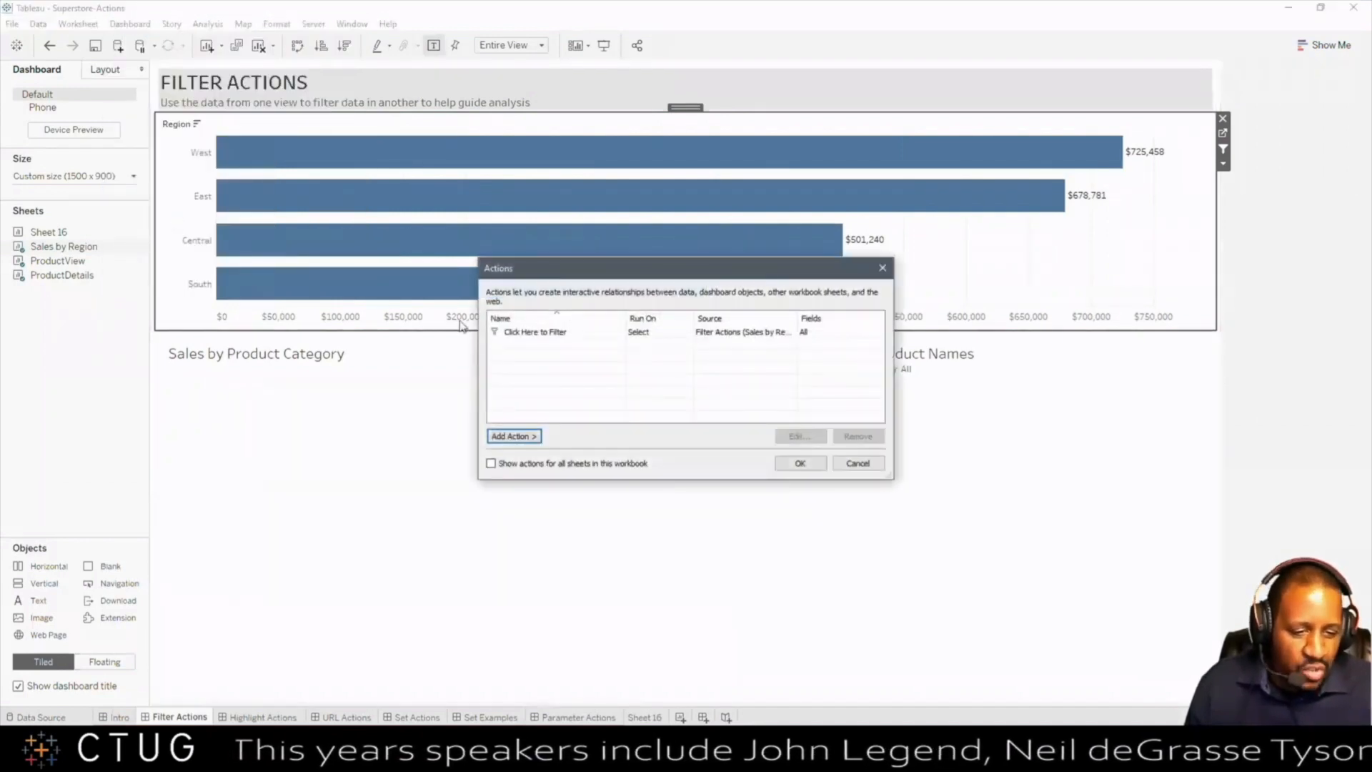
click(520, 336)
click(797, 441)
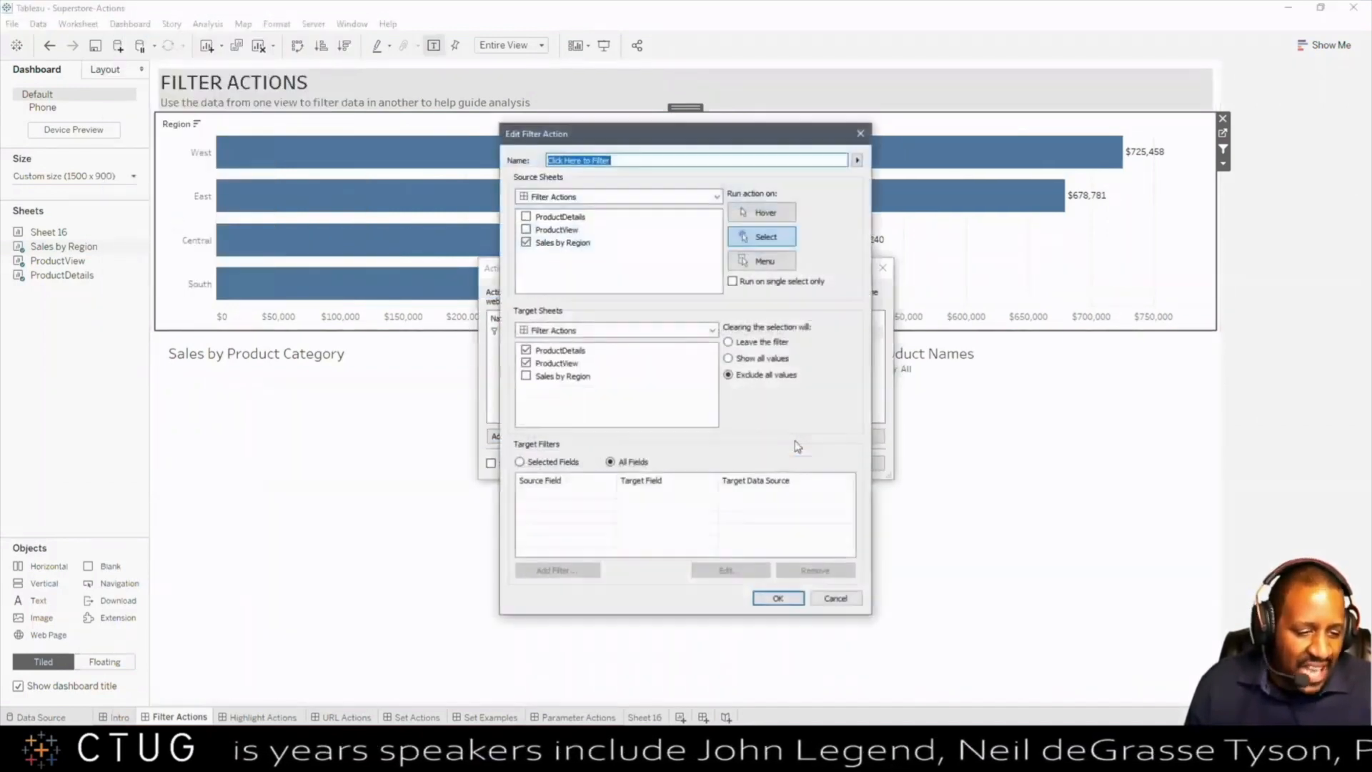
click(728, 343)
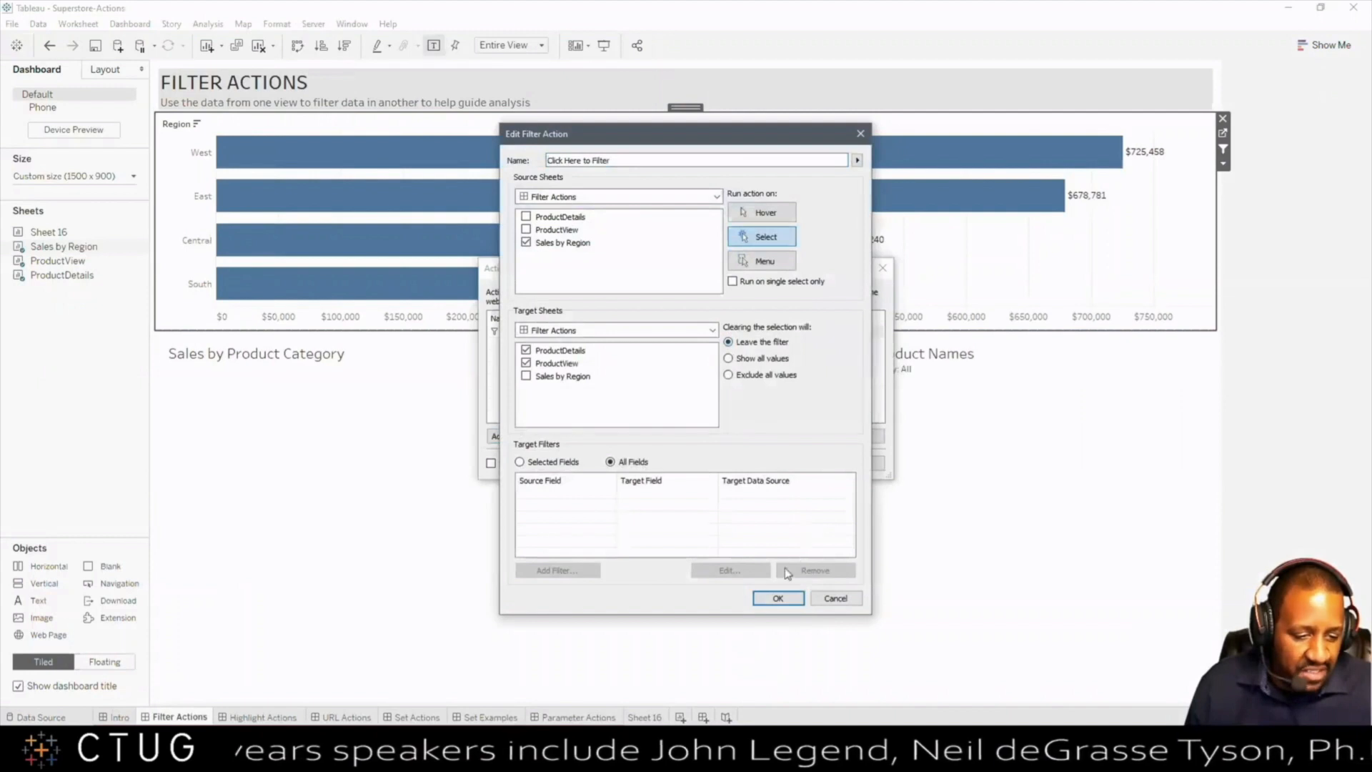
click(778, 598)
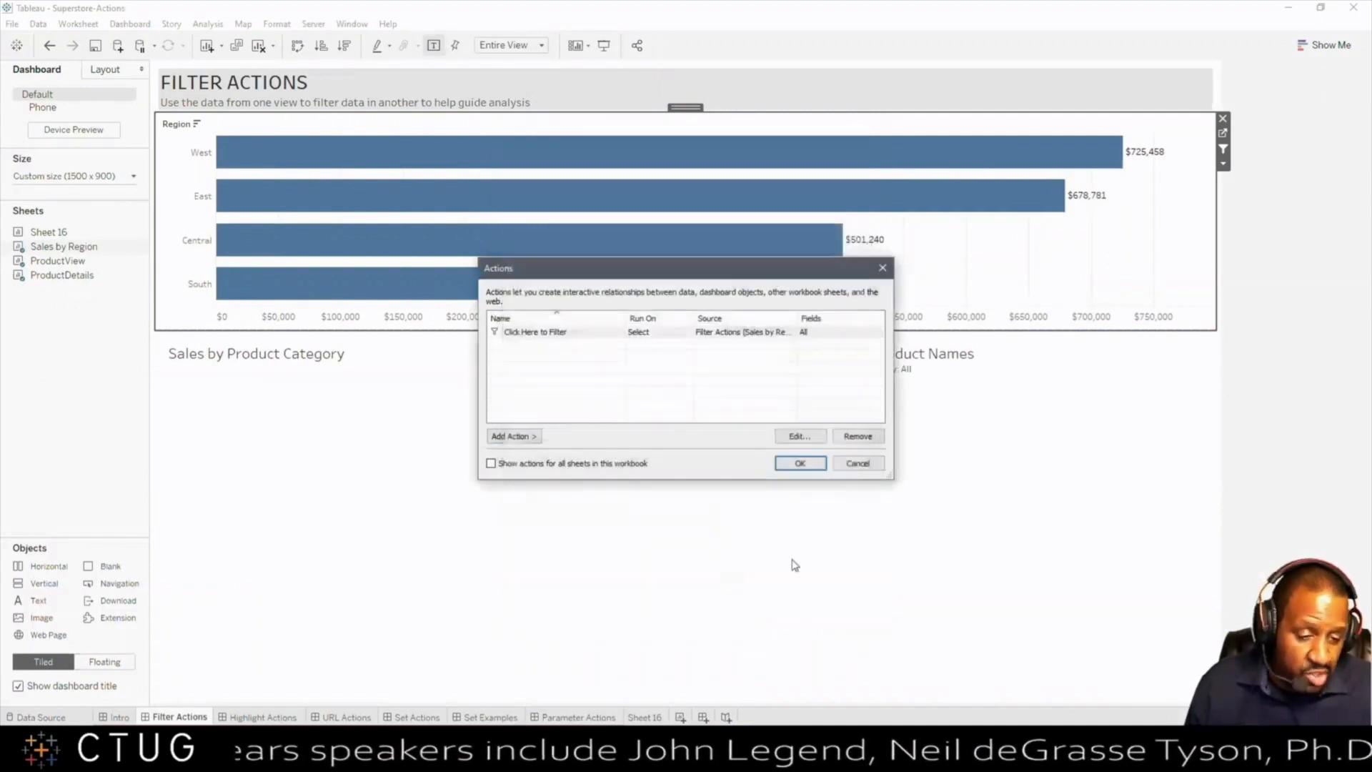
click(801, 466)
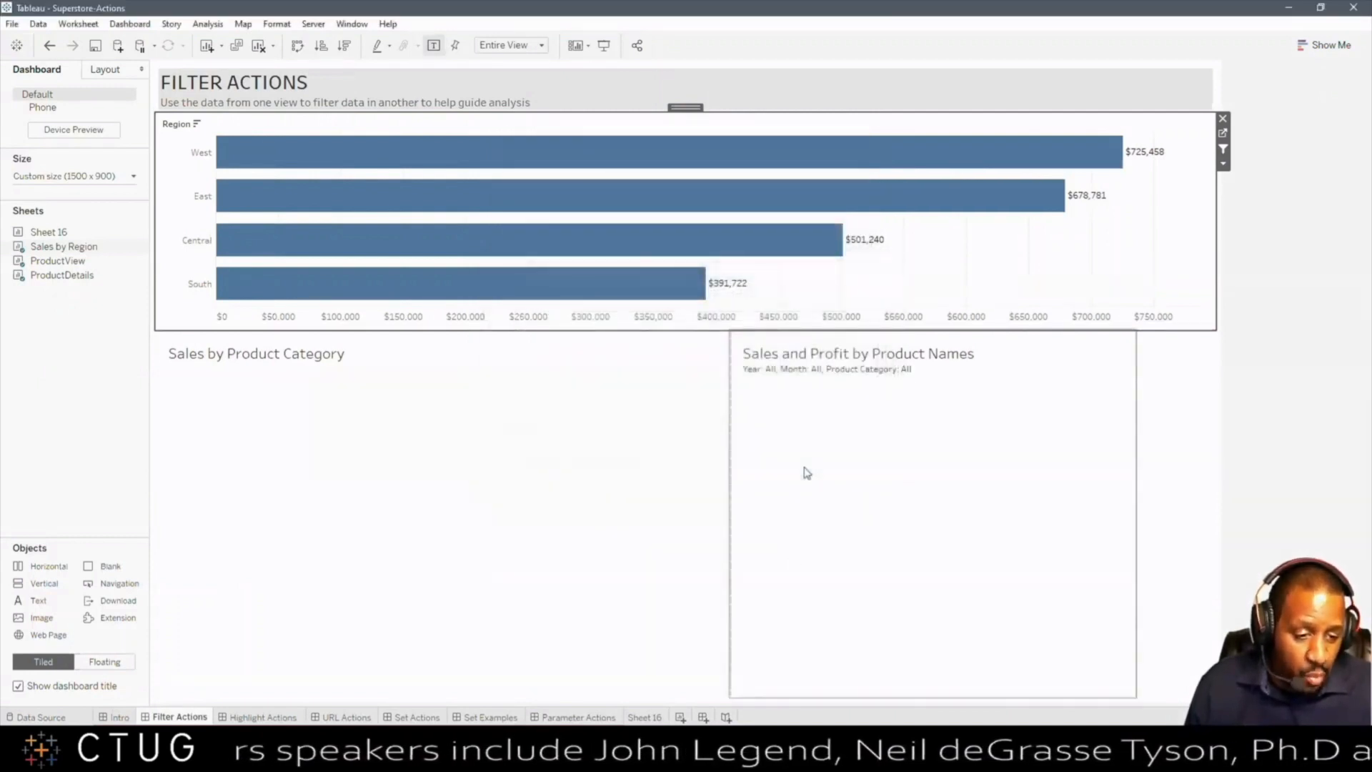
click(378, 207)
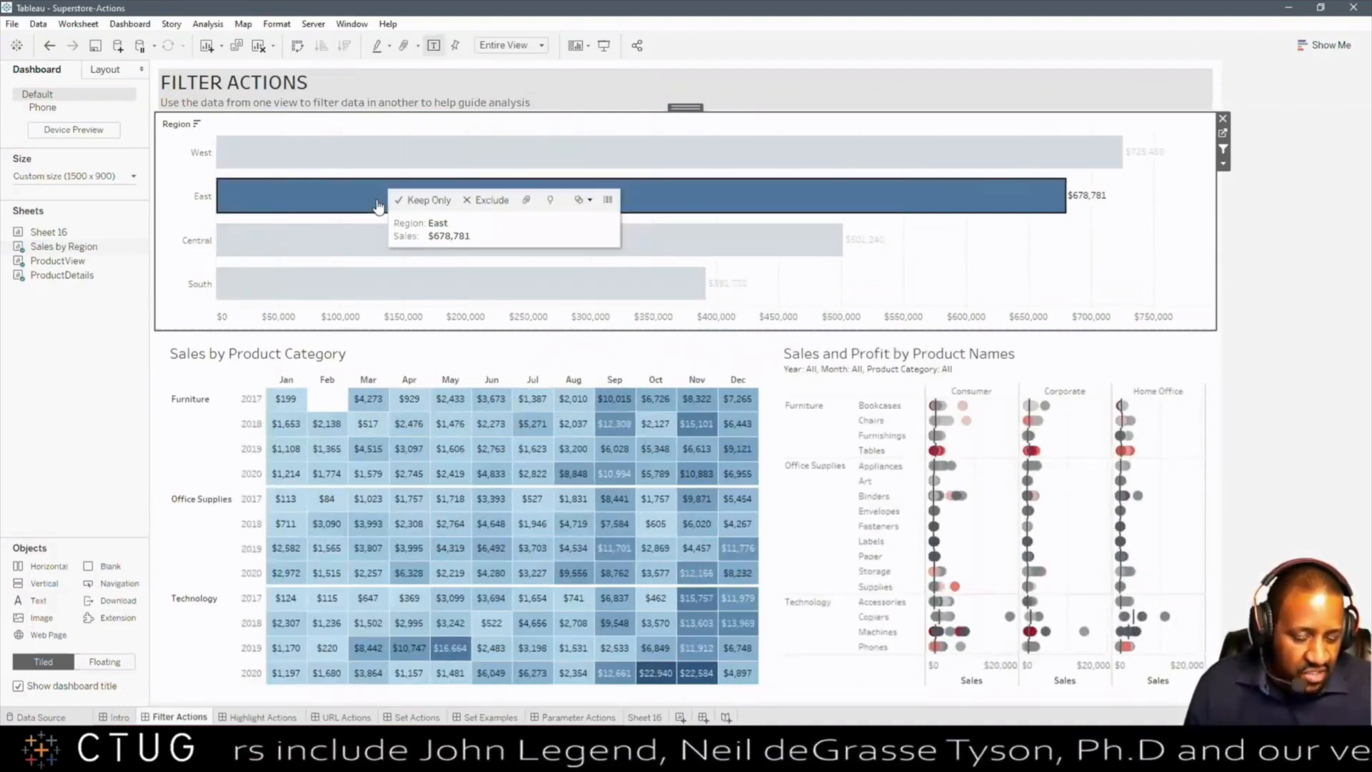
click(378, 206)
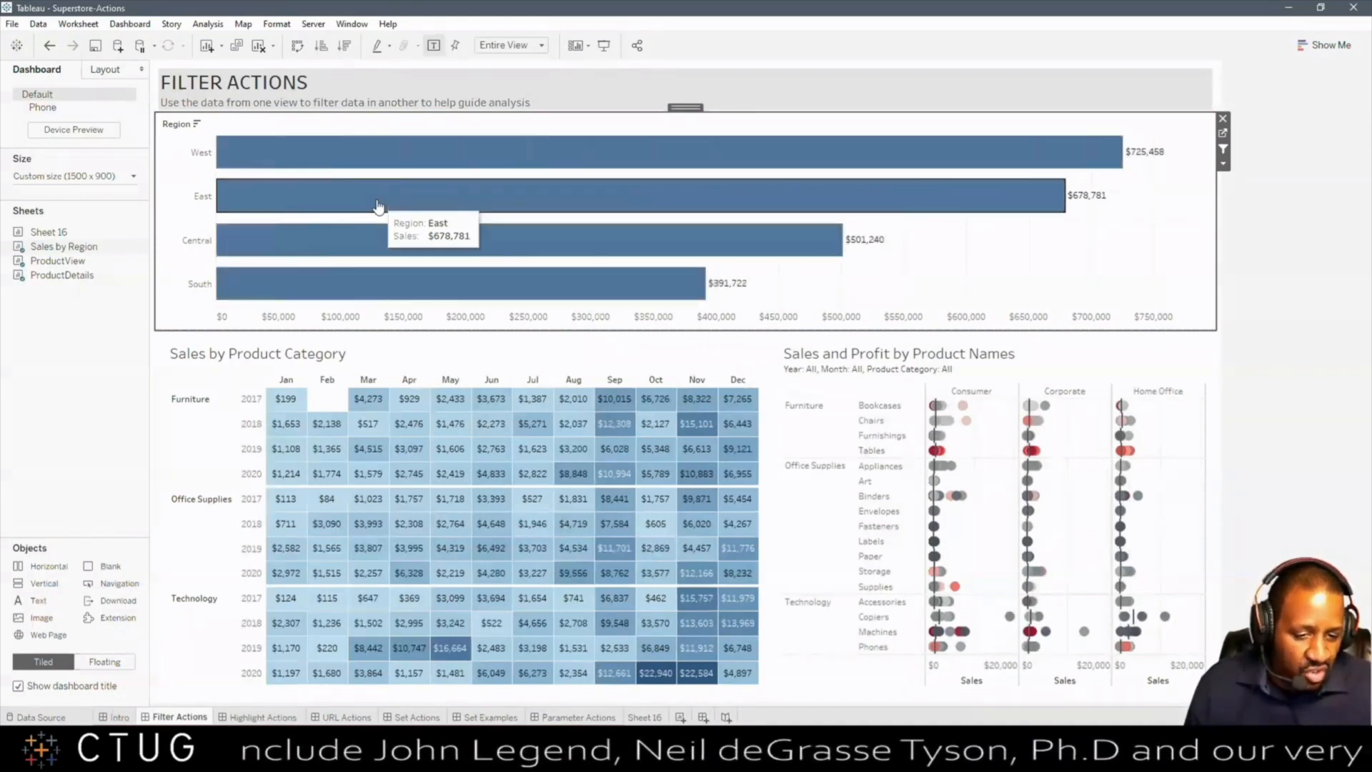
Step: Test the Leave the filter behavior by selecting and deselecting the South bar, and review the "Click Here to Filter" action's settings
click(338, 286)
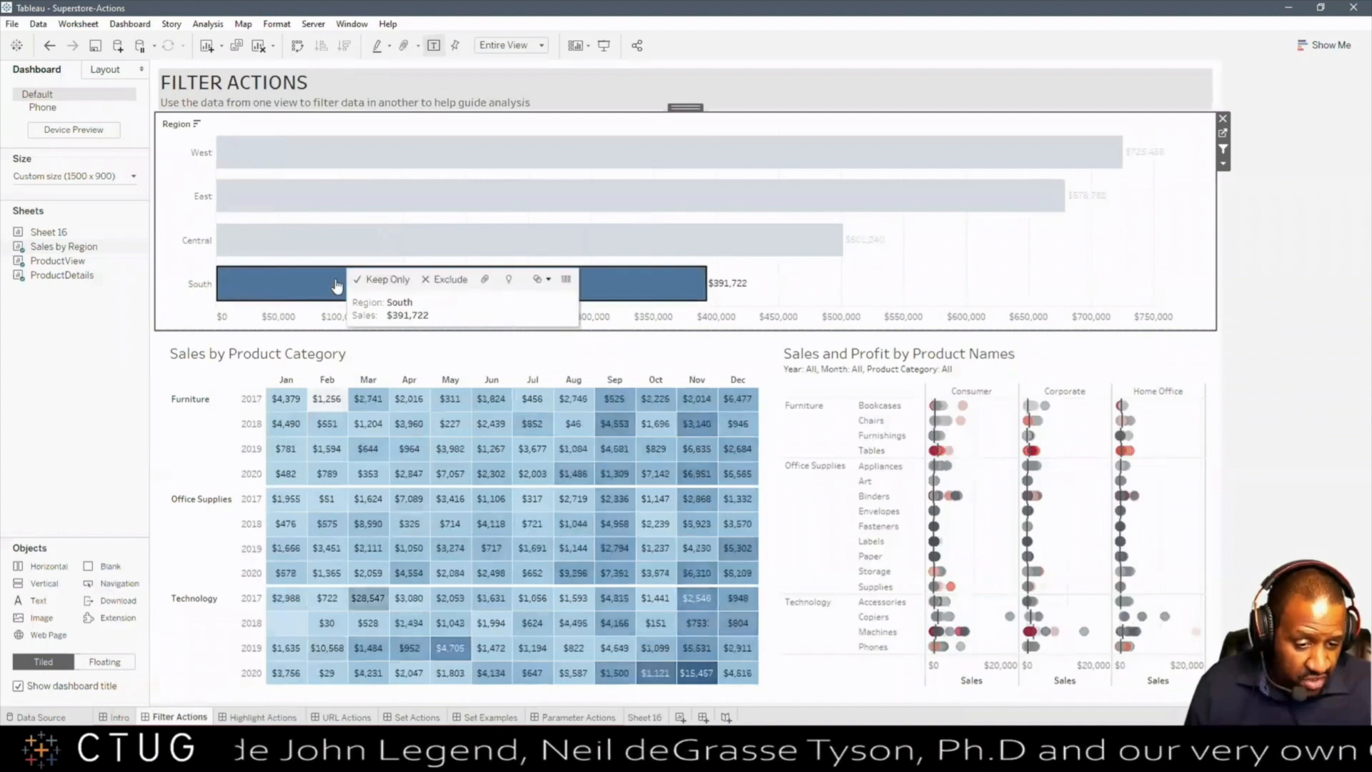
click(332, 289)
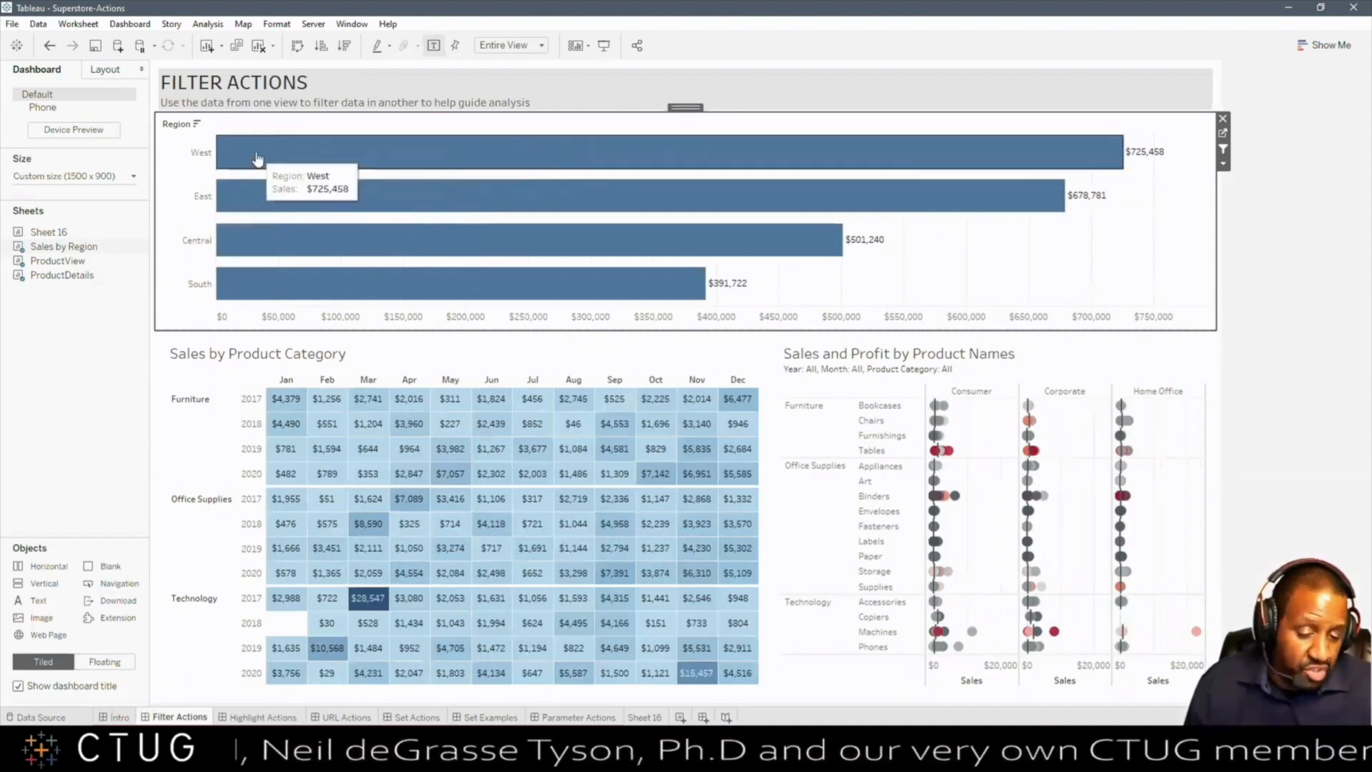
click(136, 23)
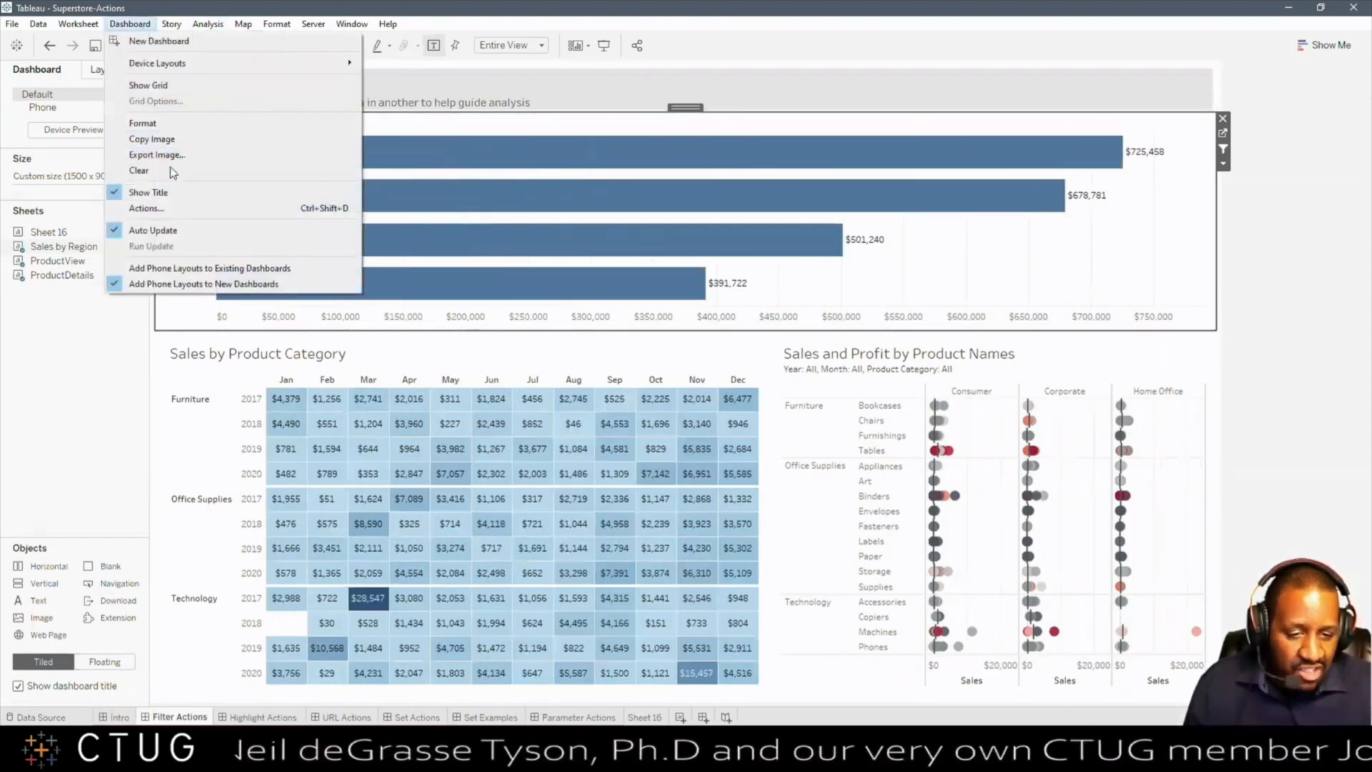
click(167, 208)
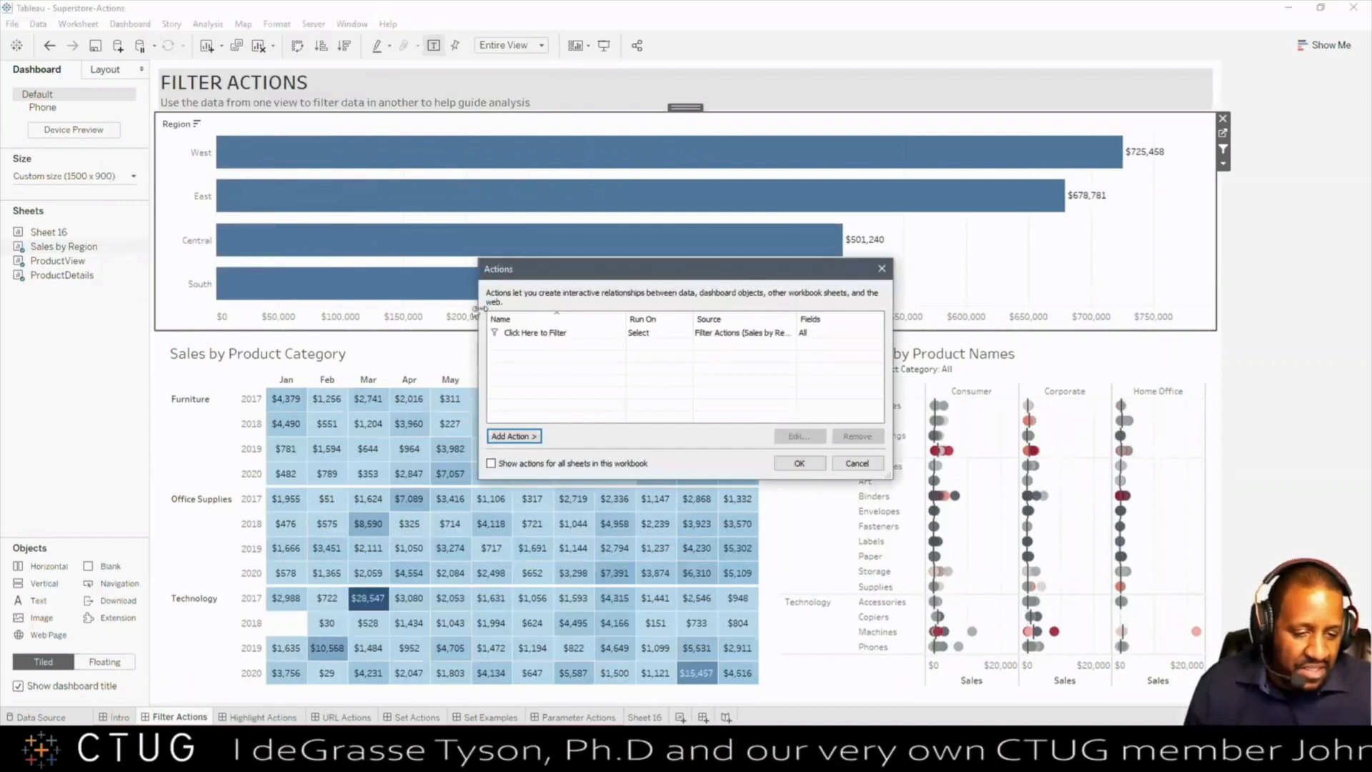
click(592, 333)
click(800, 436)
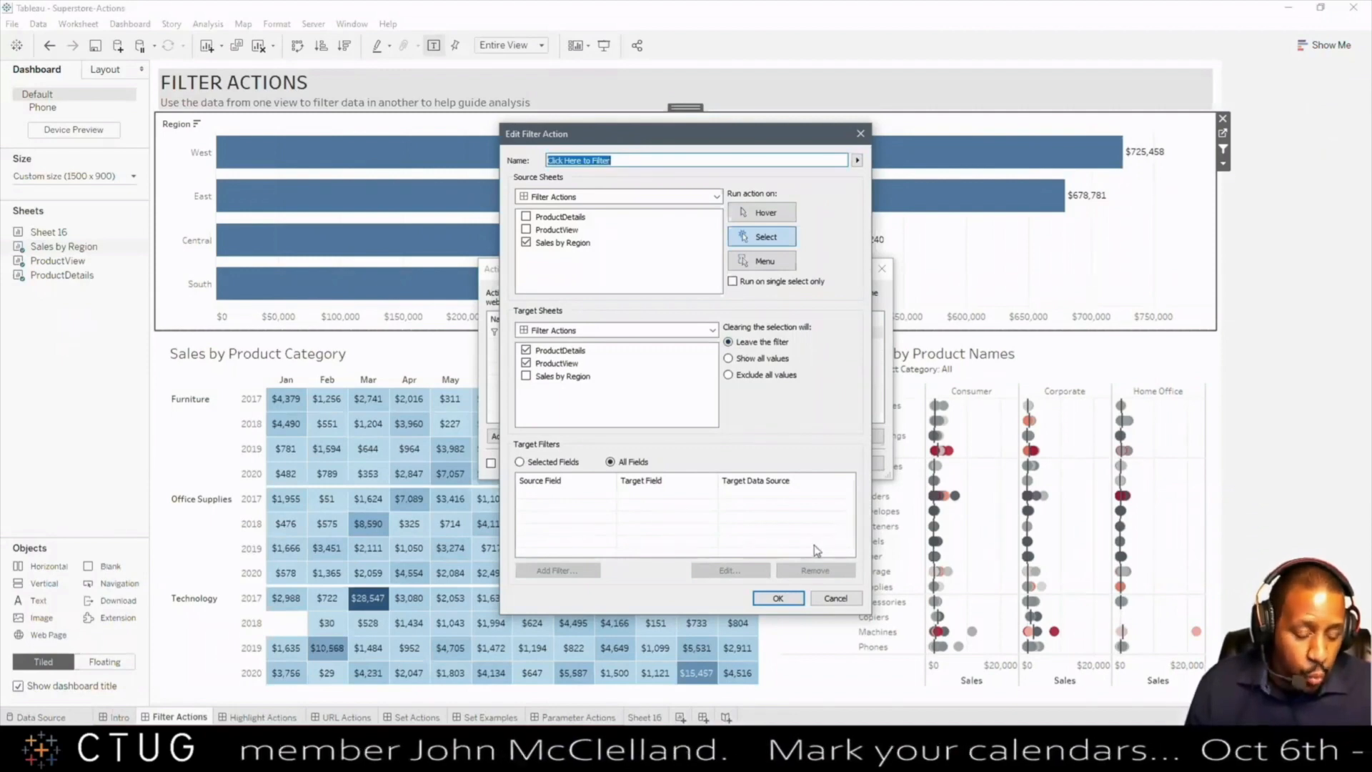
click(786, 598)
click(799, 464)
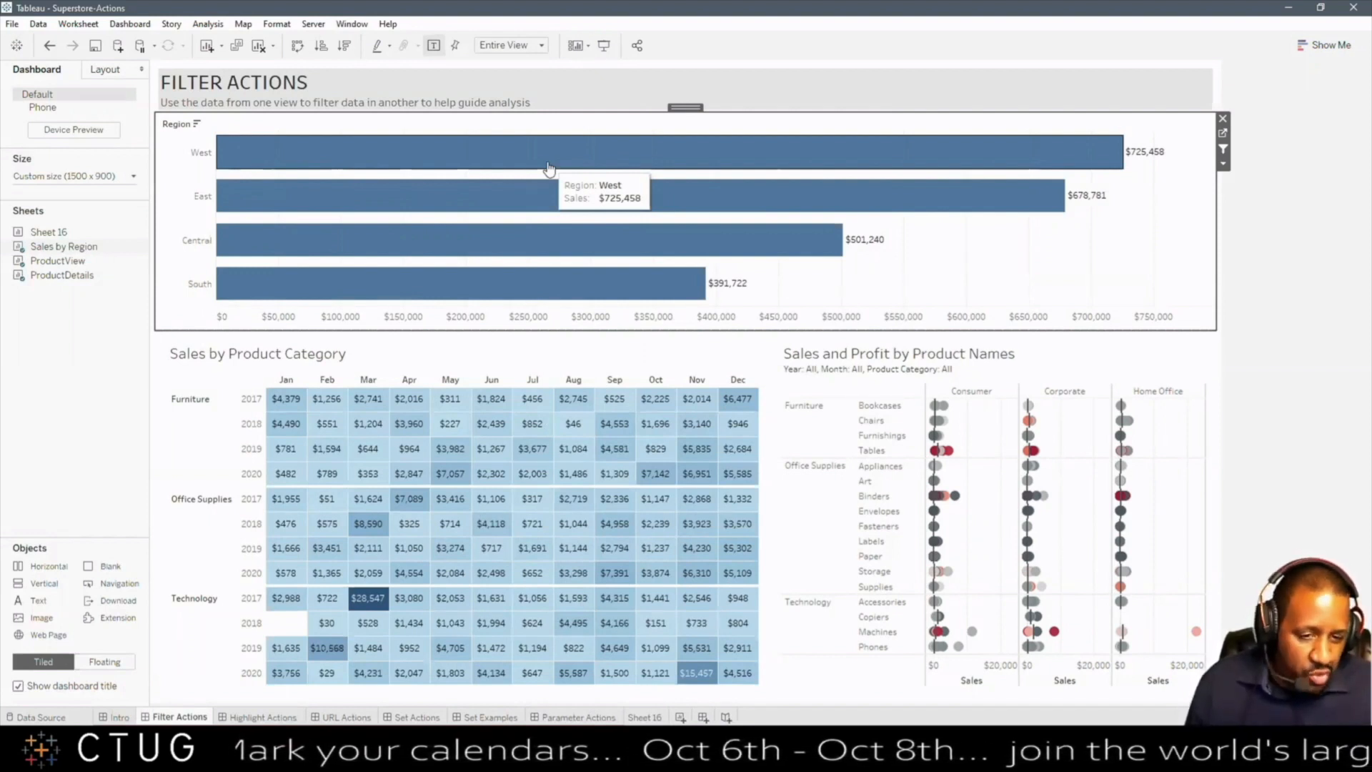
Step: Show the Region filter card for the Sales by Region chart on the dashboard
click(1223, 164)
mouse_move(1252, 282)
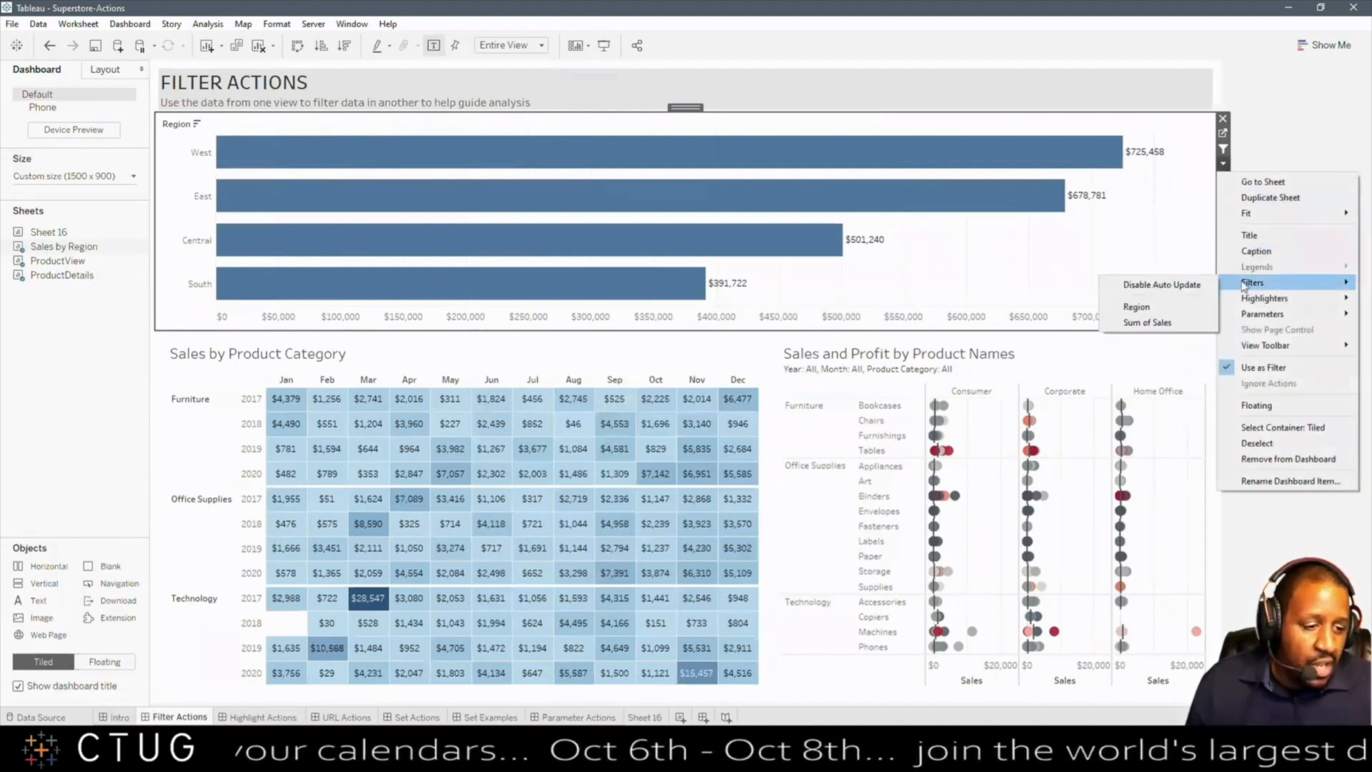
click(1170, 307)
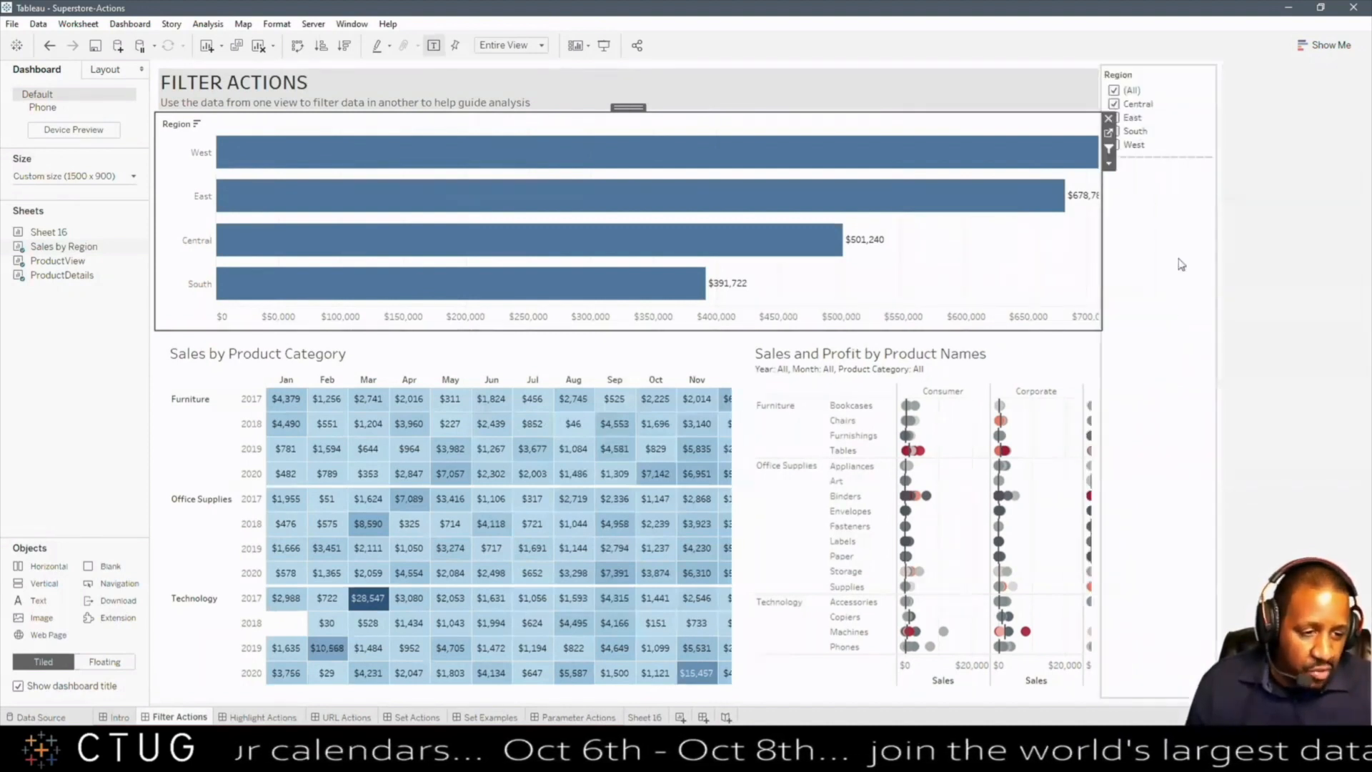
click(1278, 179)
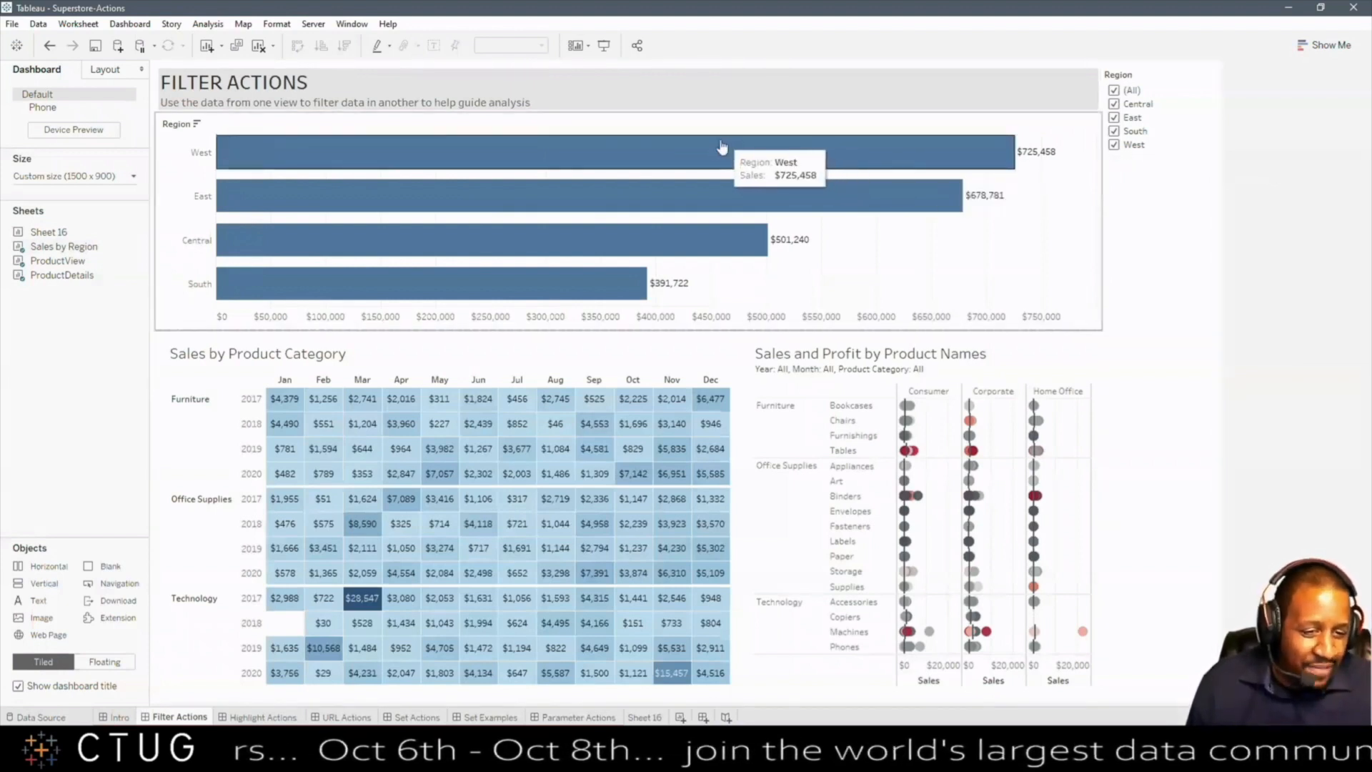
Step: Select and deselect the West bar to compare it with the Region filter card, and remove that card from the dashboard
click(698, 155)
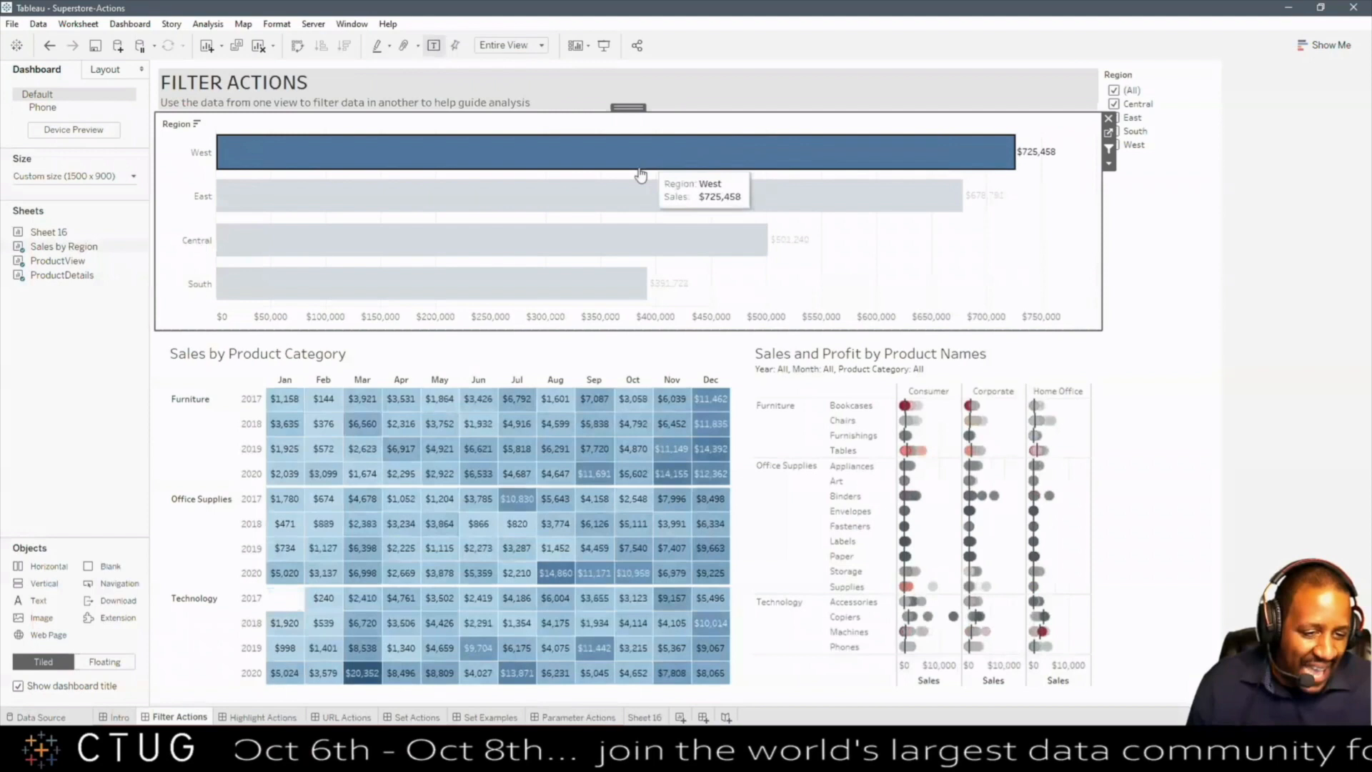
click(683, 156)
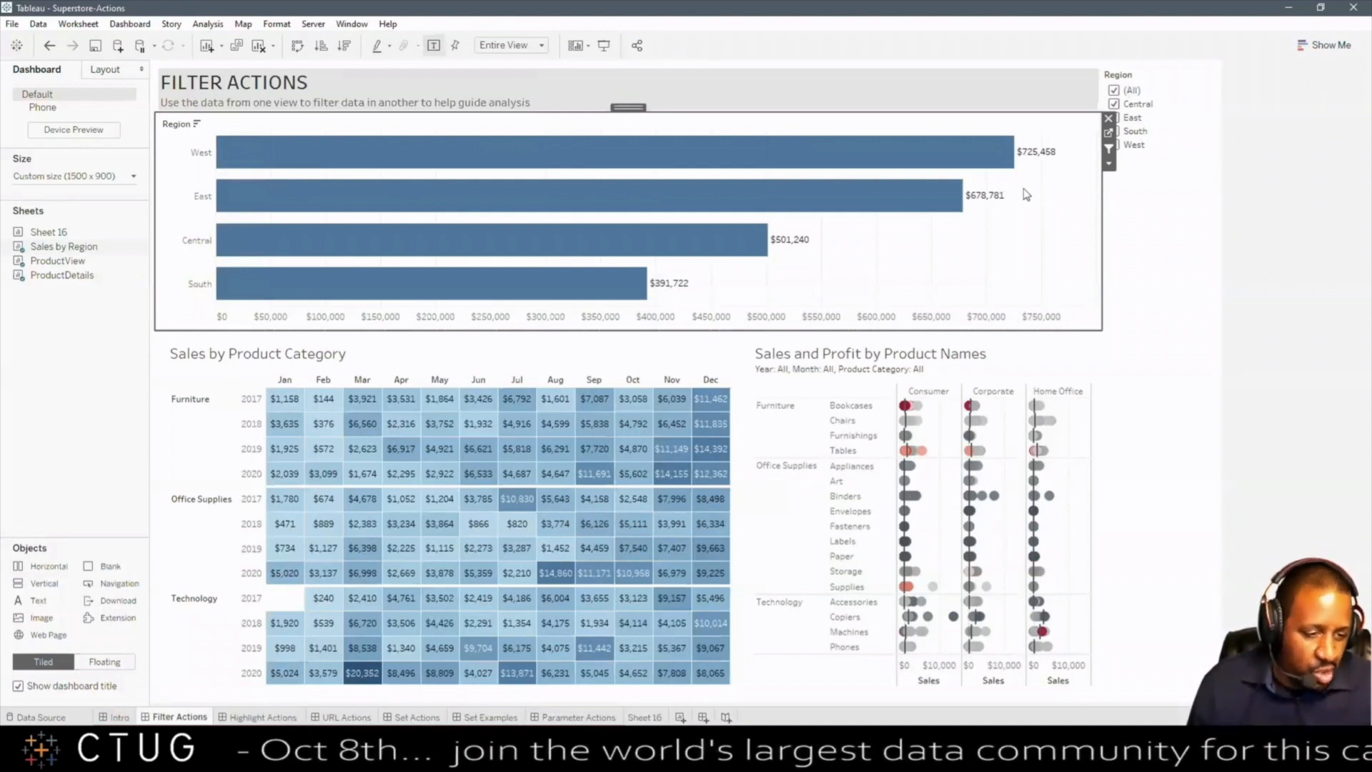
click(1195, 155)
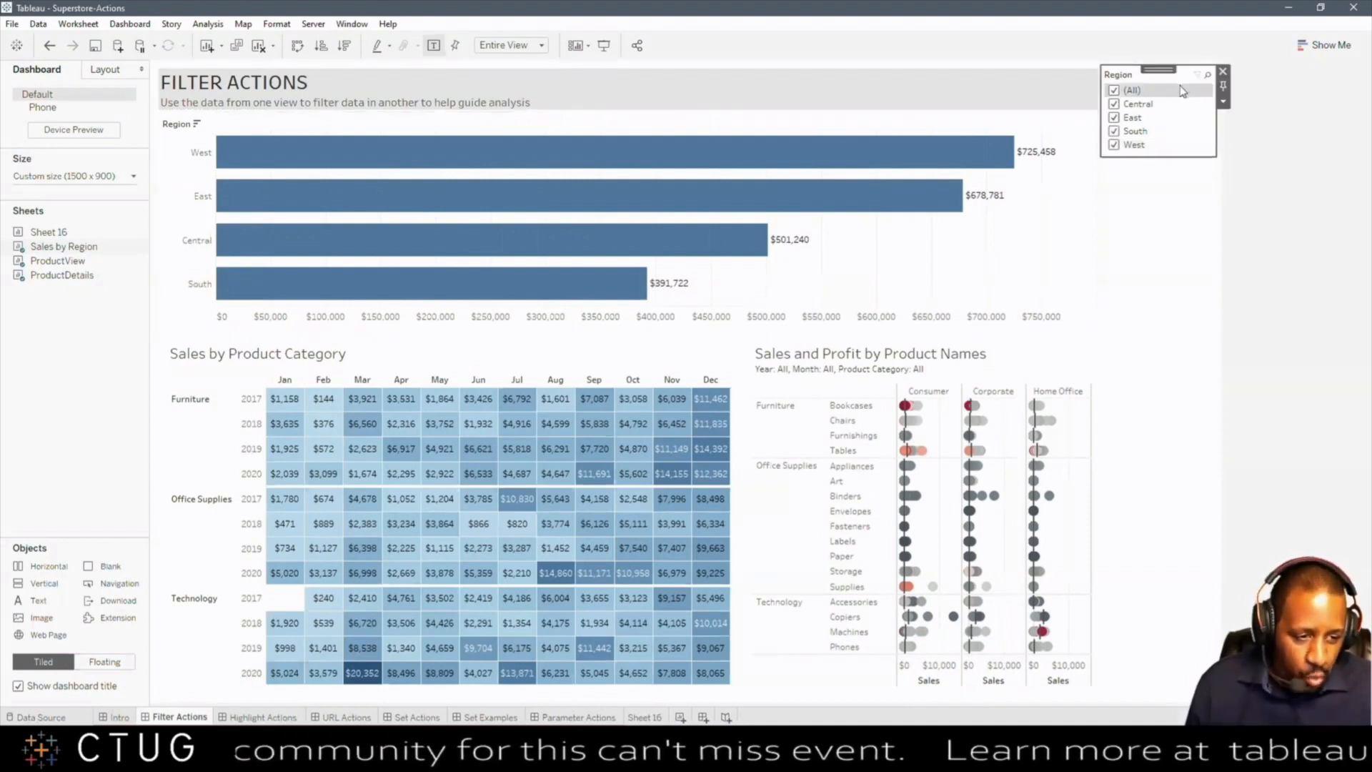
click(1222, 72)
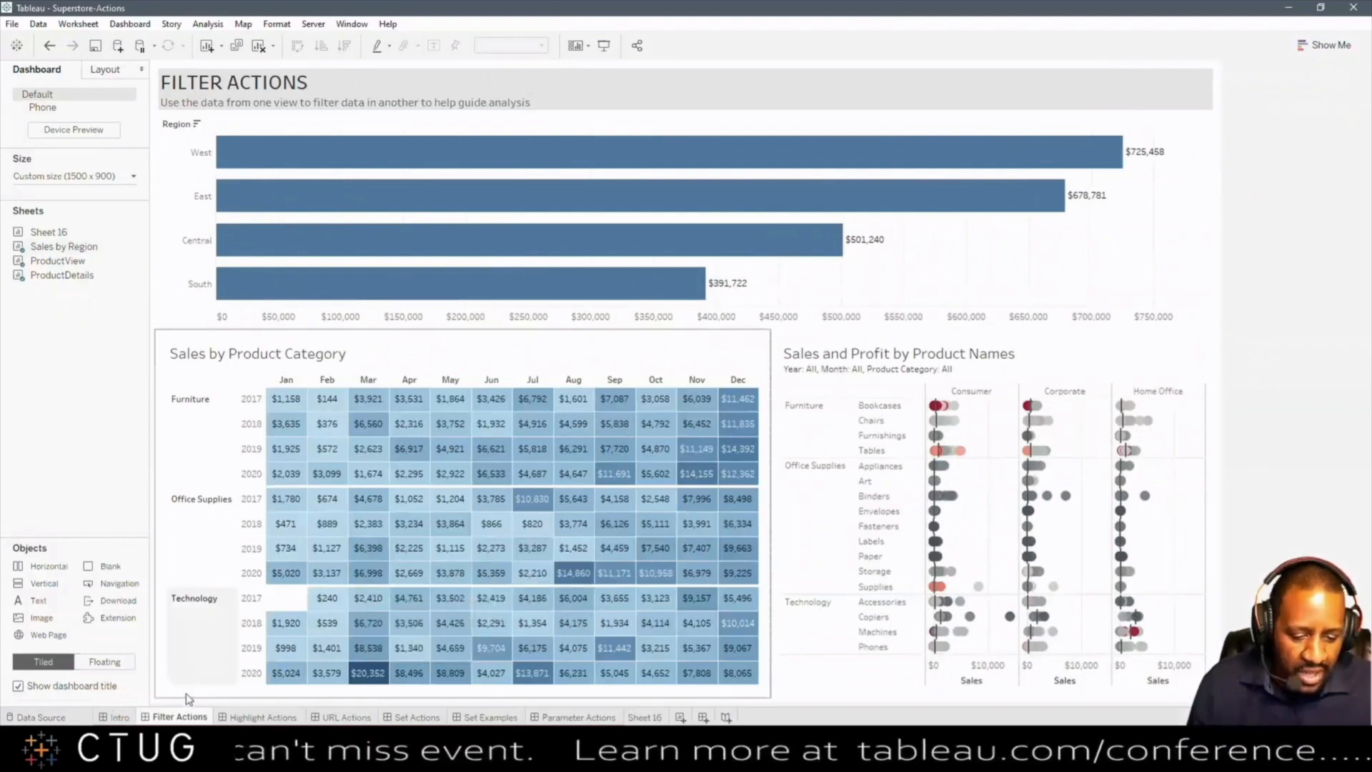
Step: Review the "Highlight Customer Name (Hover)" action on the Highlight Actions dashboard, and compare that dashboard with Filter Actions
click(249, 717)
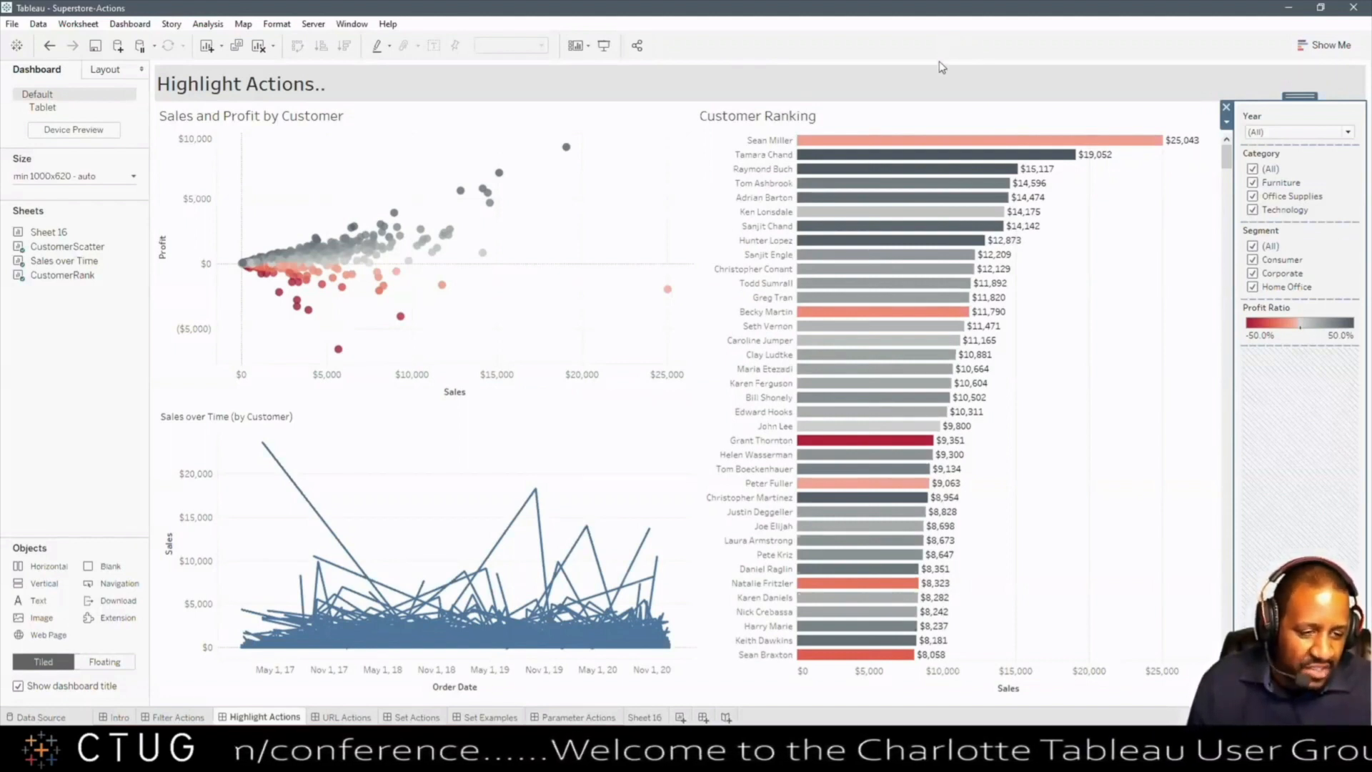
mouse_move(904, 144)
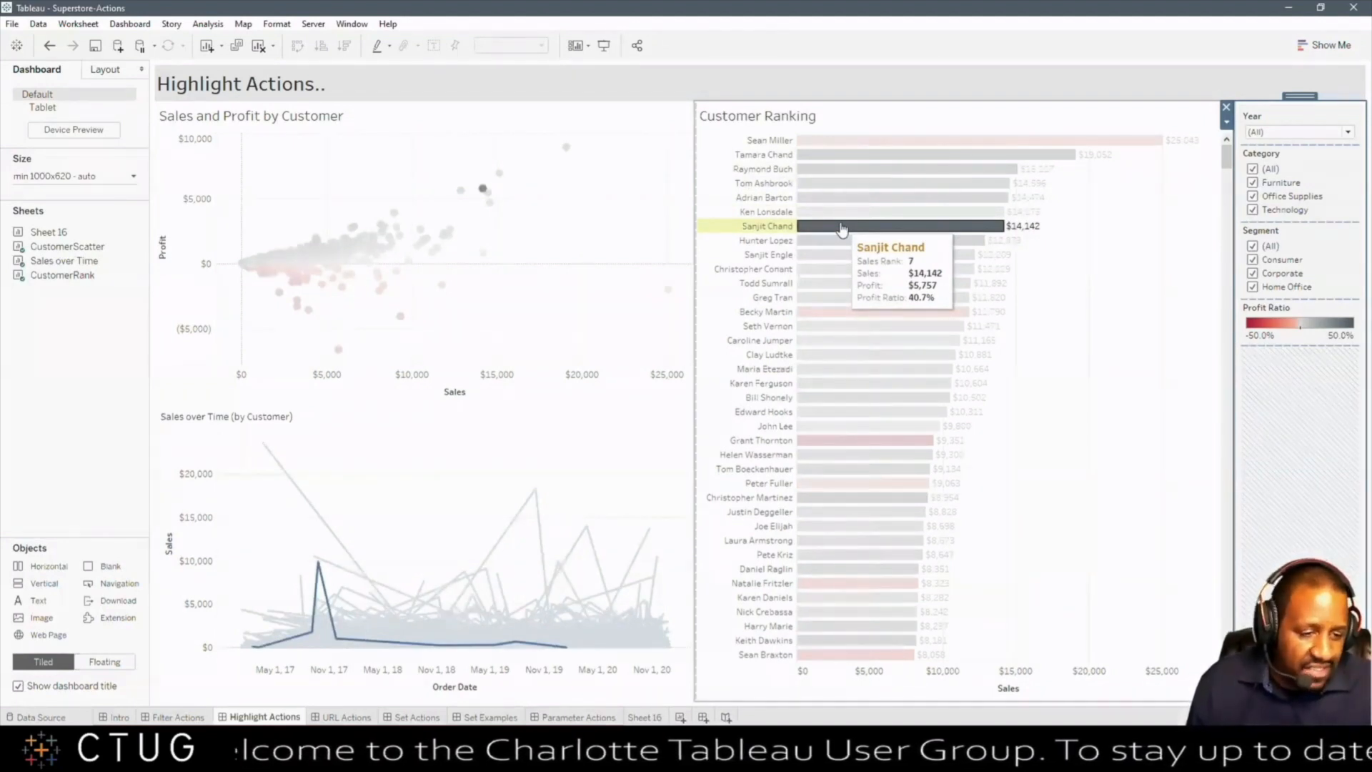
click(131, 24)
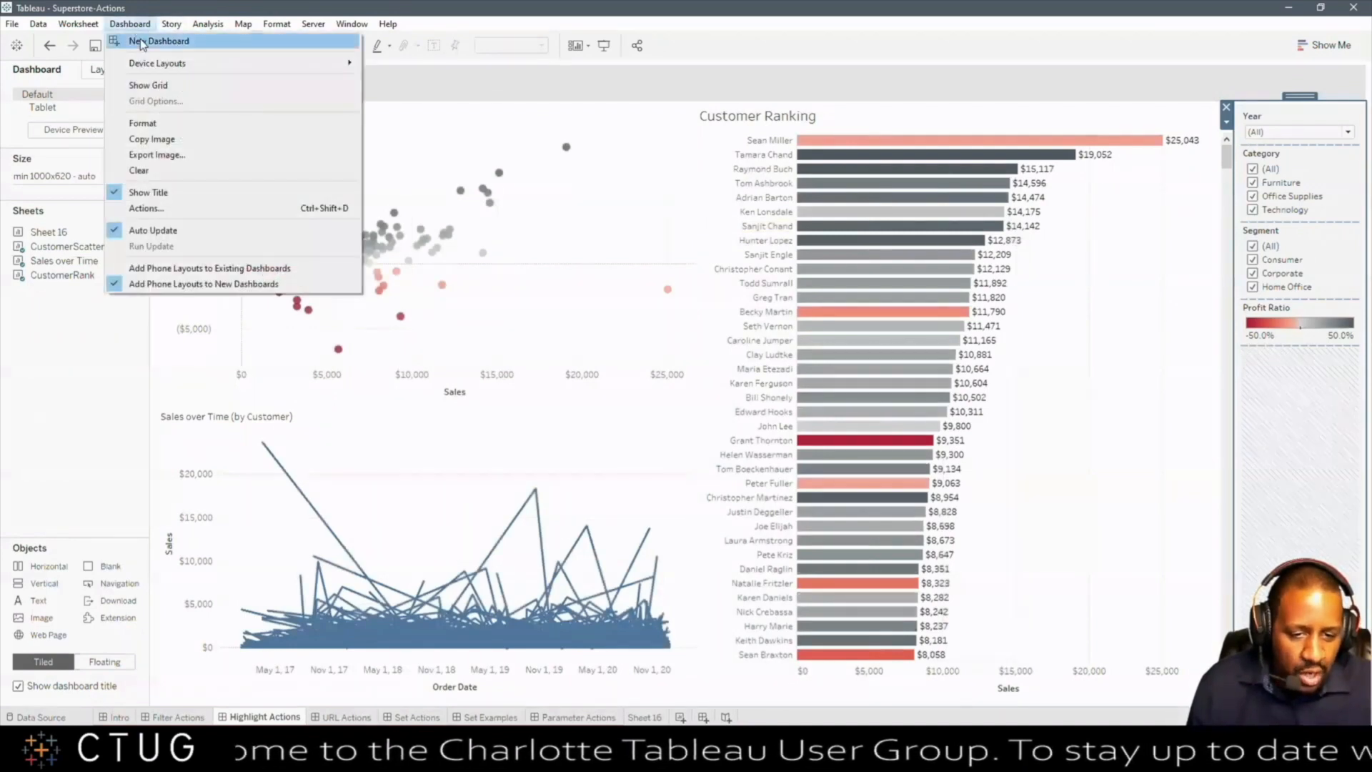
click(147, 207)
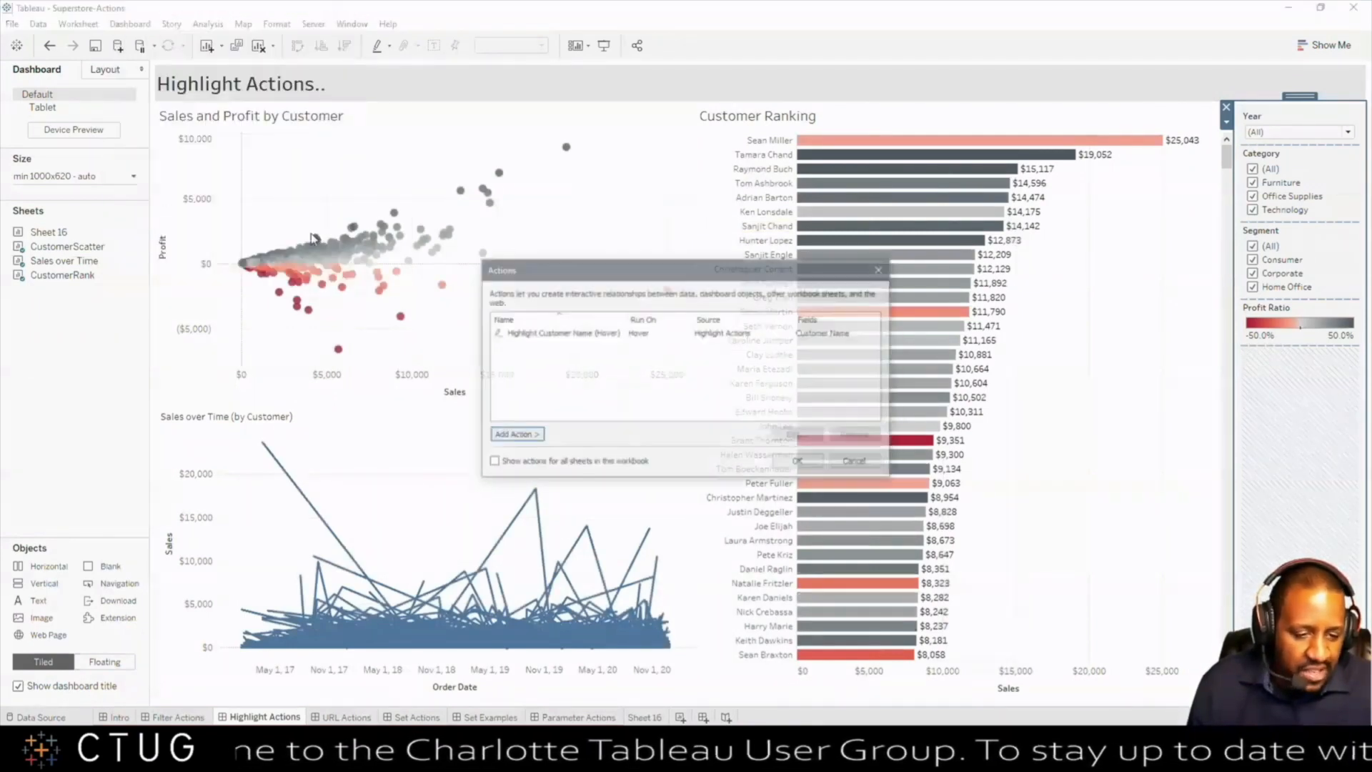
click(546, 334)
click(798, 435)
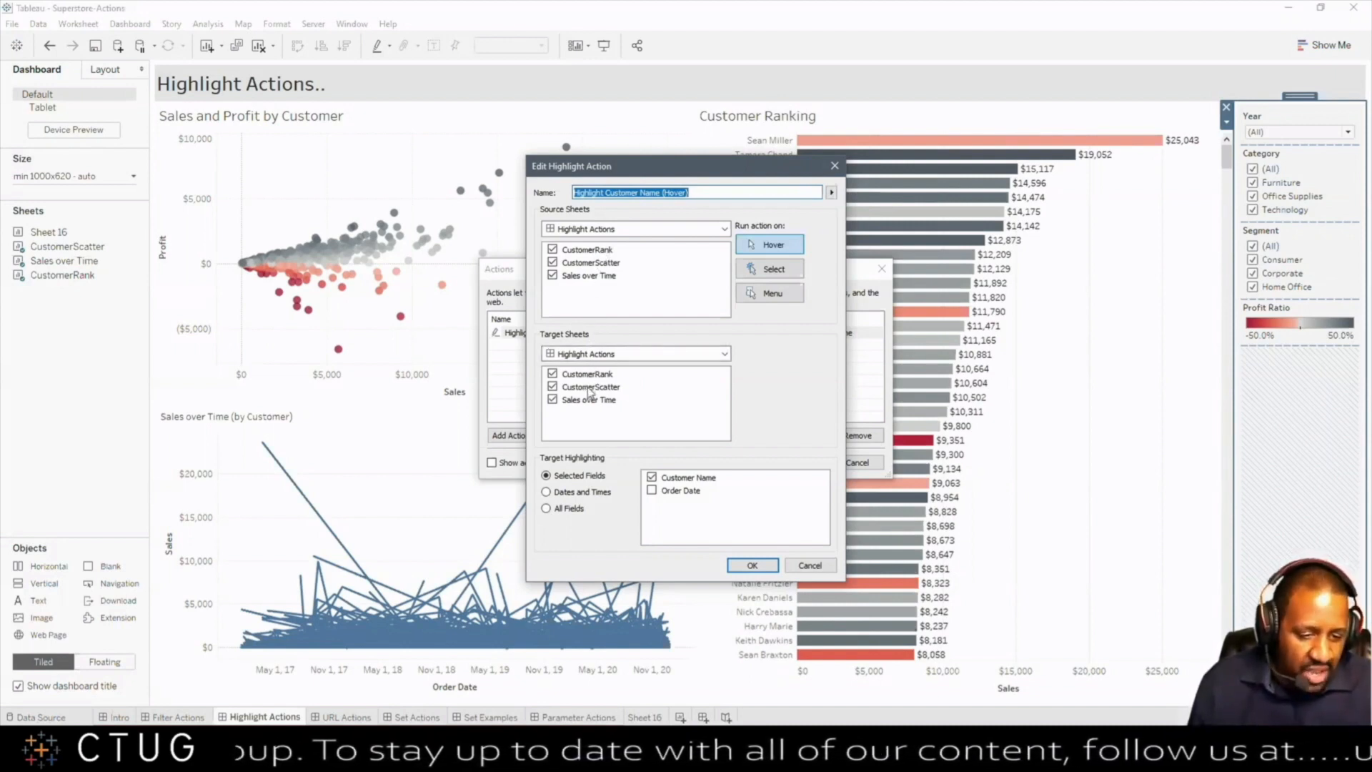
click(752, 565)
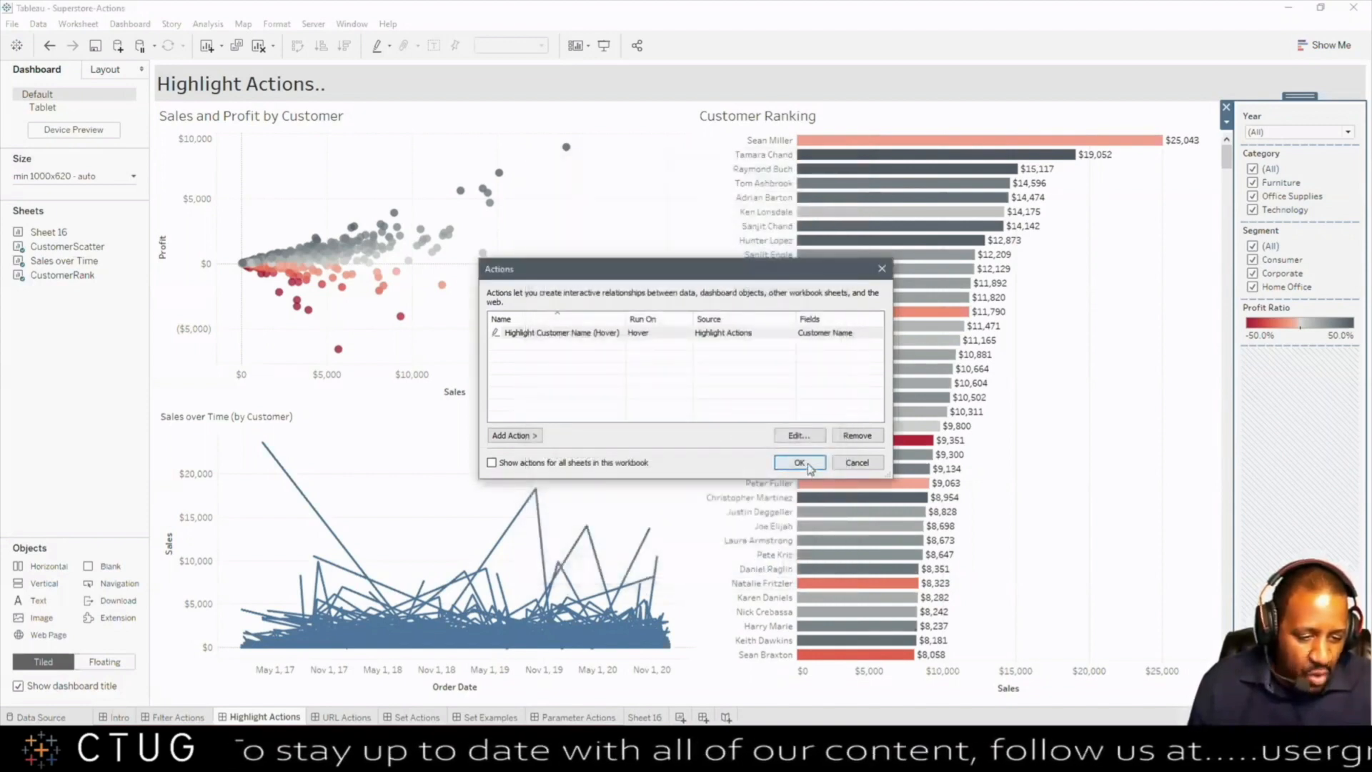
click(799, 463)
click(179, 716)
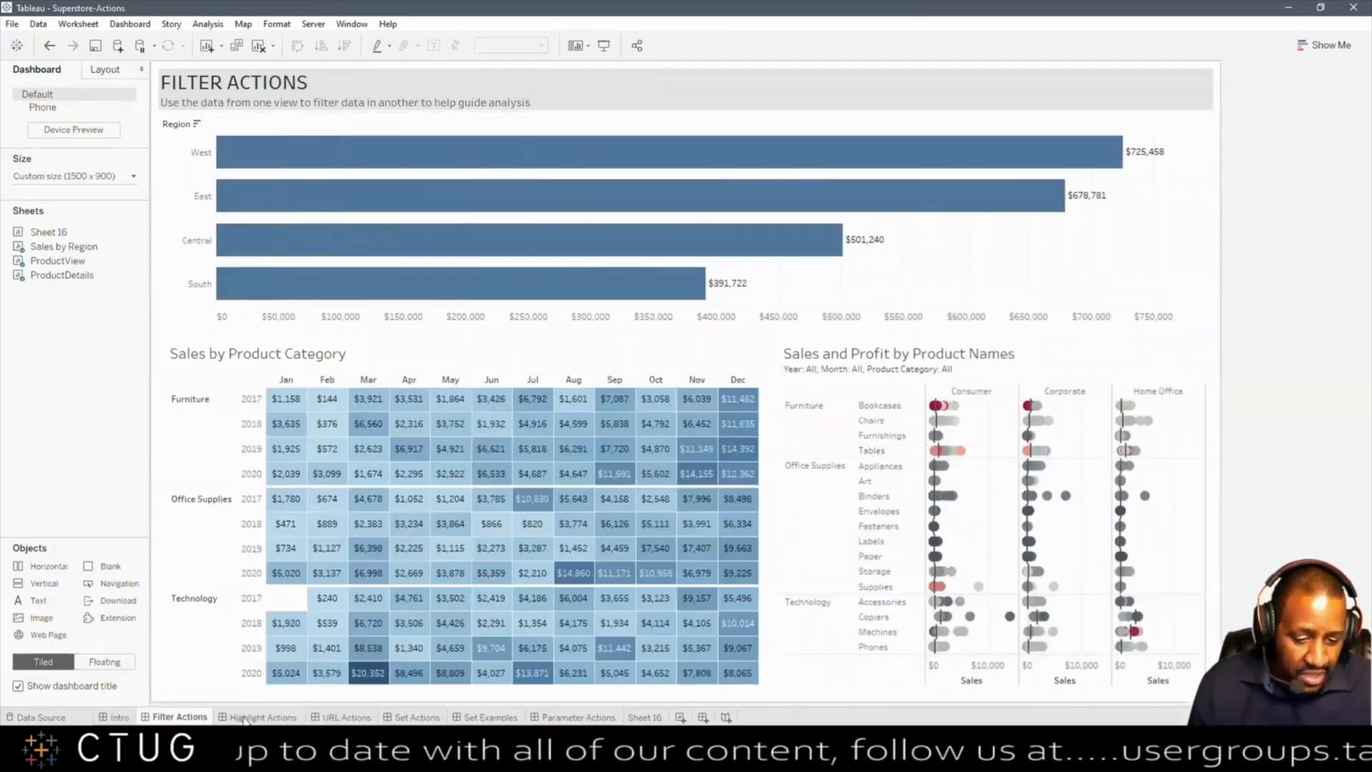
click(263, 716)
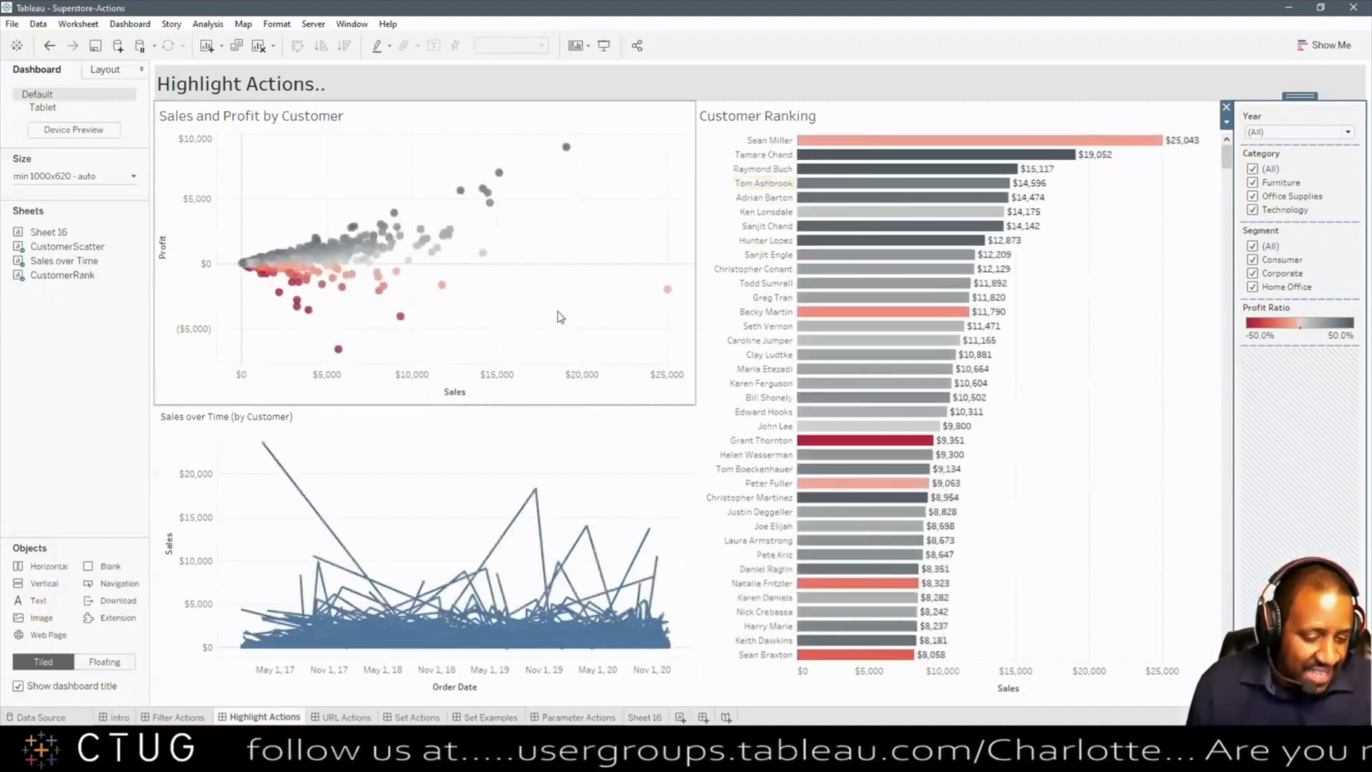
Step: Limit the "Highlight Customer Name (Hover)" action's source sheets to CustomerRank, and test the highlighting from the Customer Ranking chart
click(916, 119)
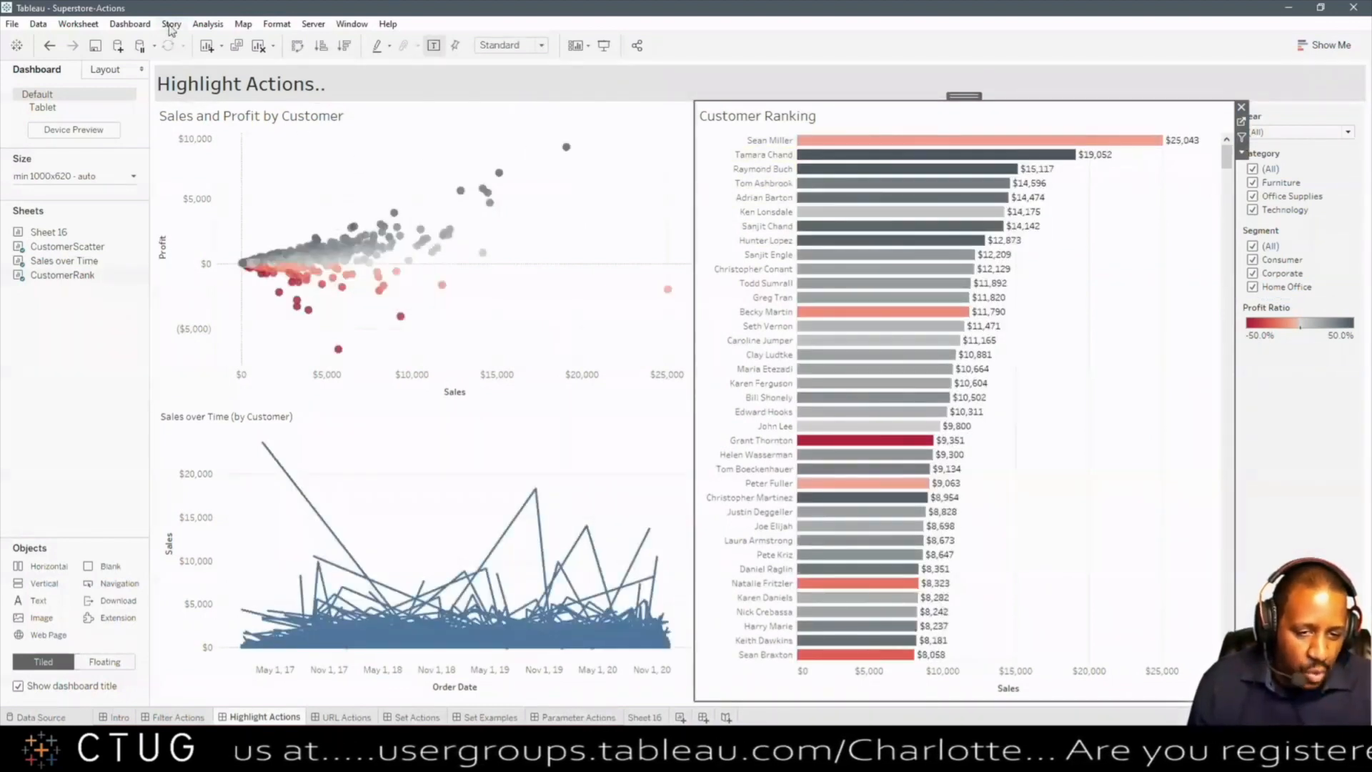
click(123, 26)
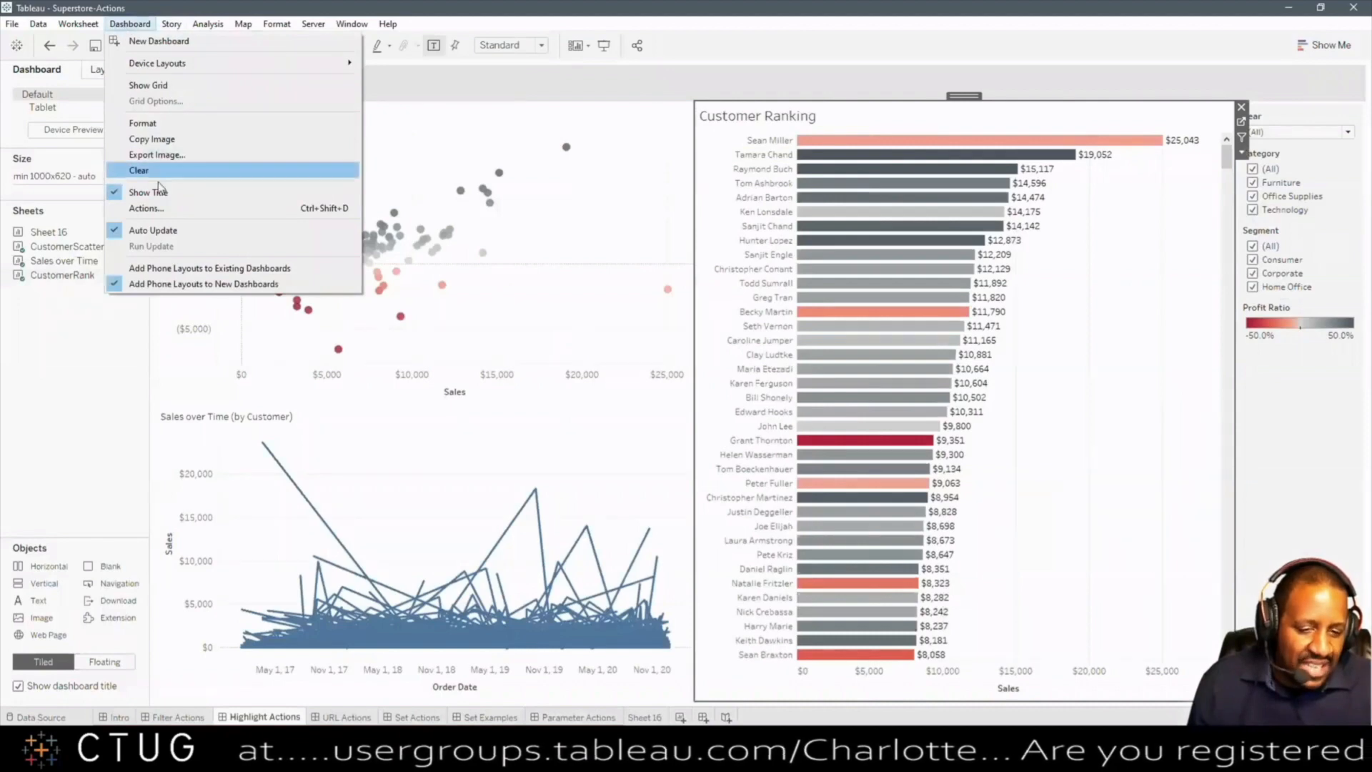
click(279, 205)
click(581, 334)
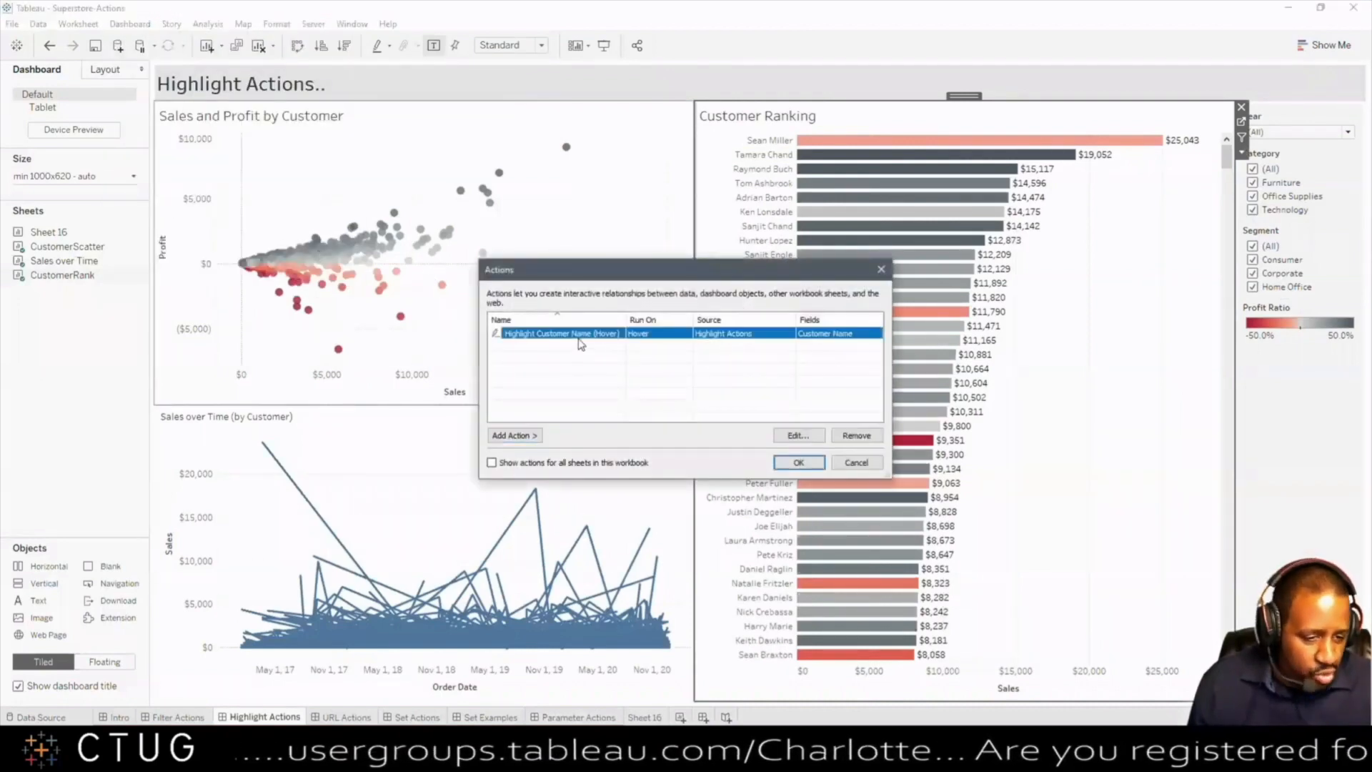
click(796, 437)
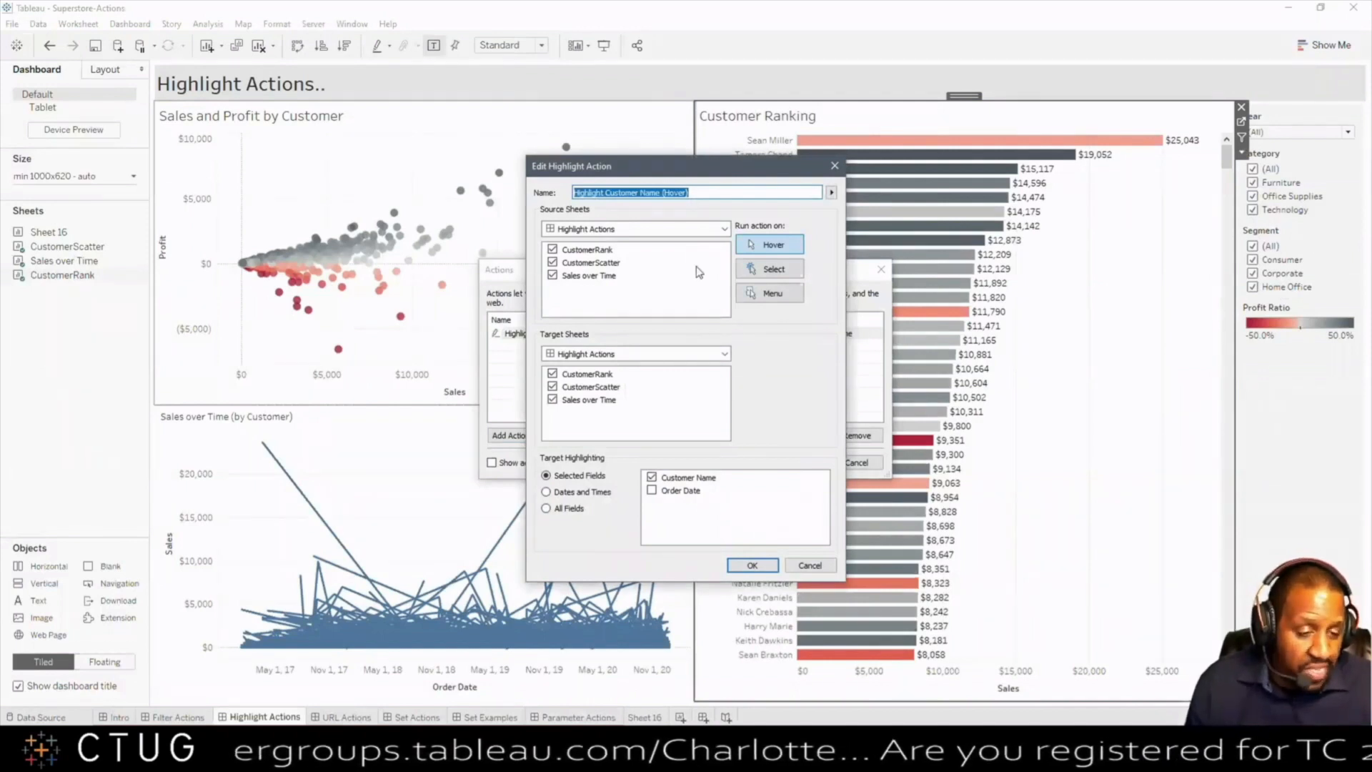
drag(663, 168, 489, 162)
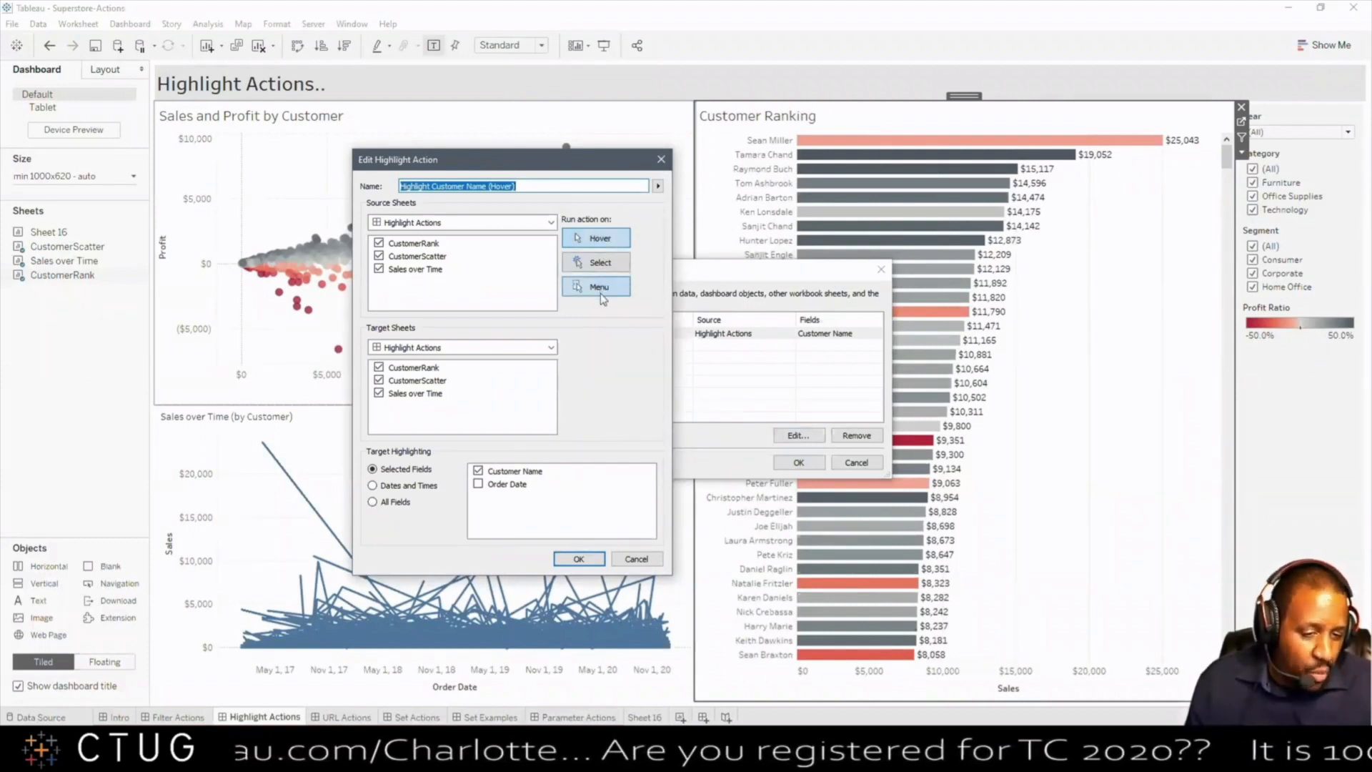
click(380, 257)
click(380, 269)
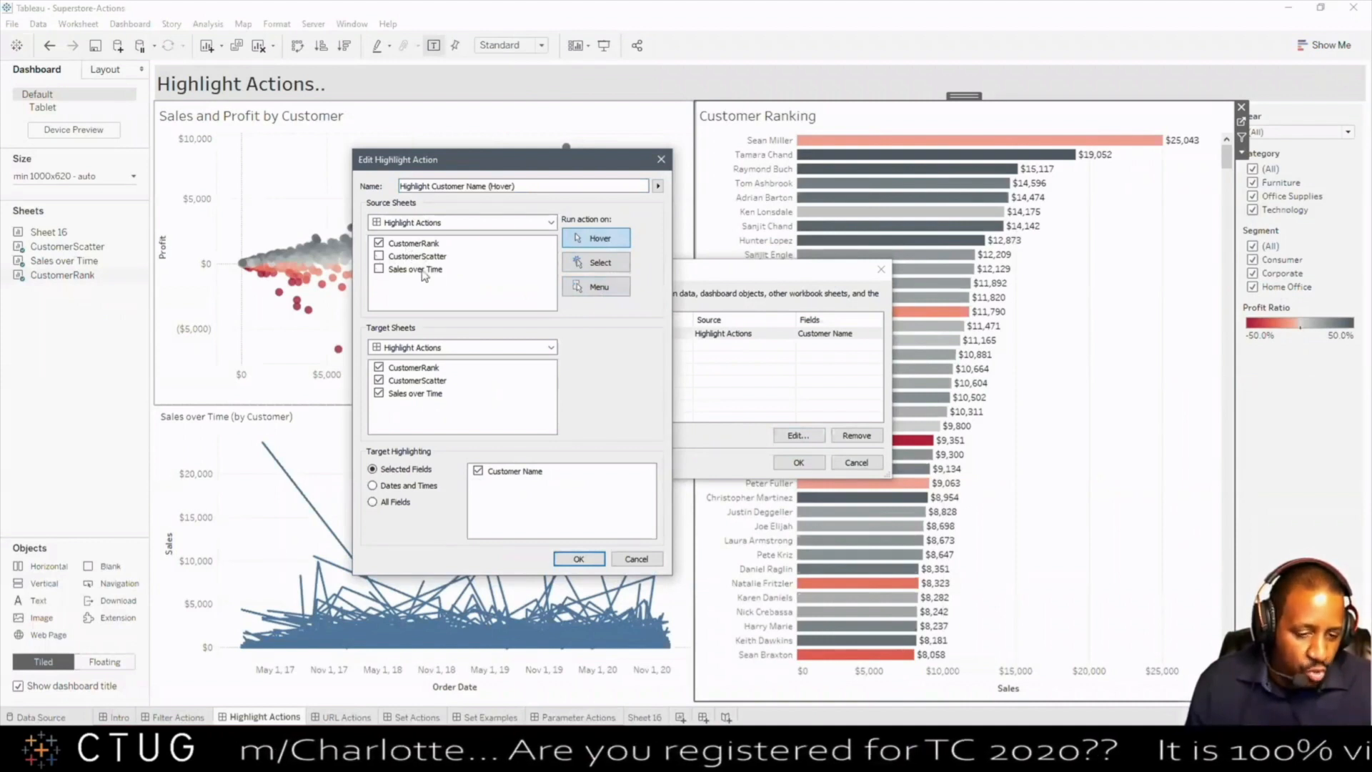
click(577, 558)
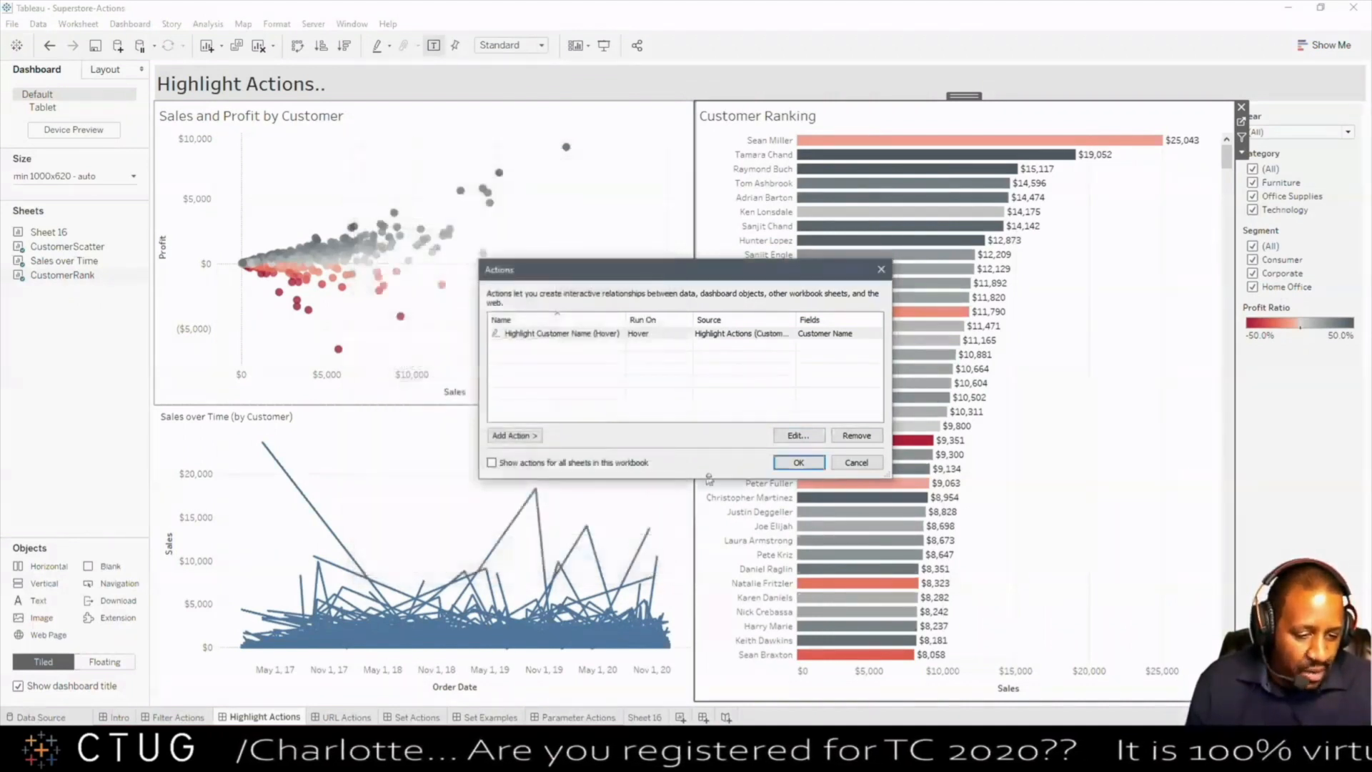
click(795, 464)
mouse_move(858, 158)
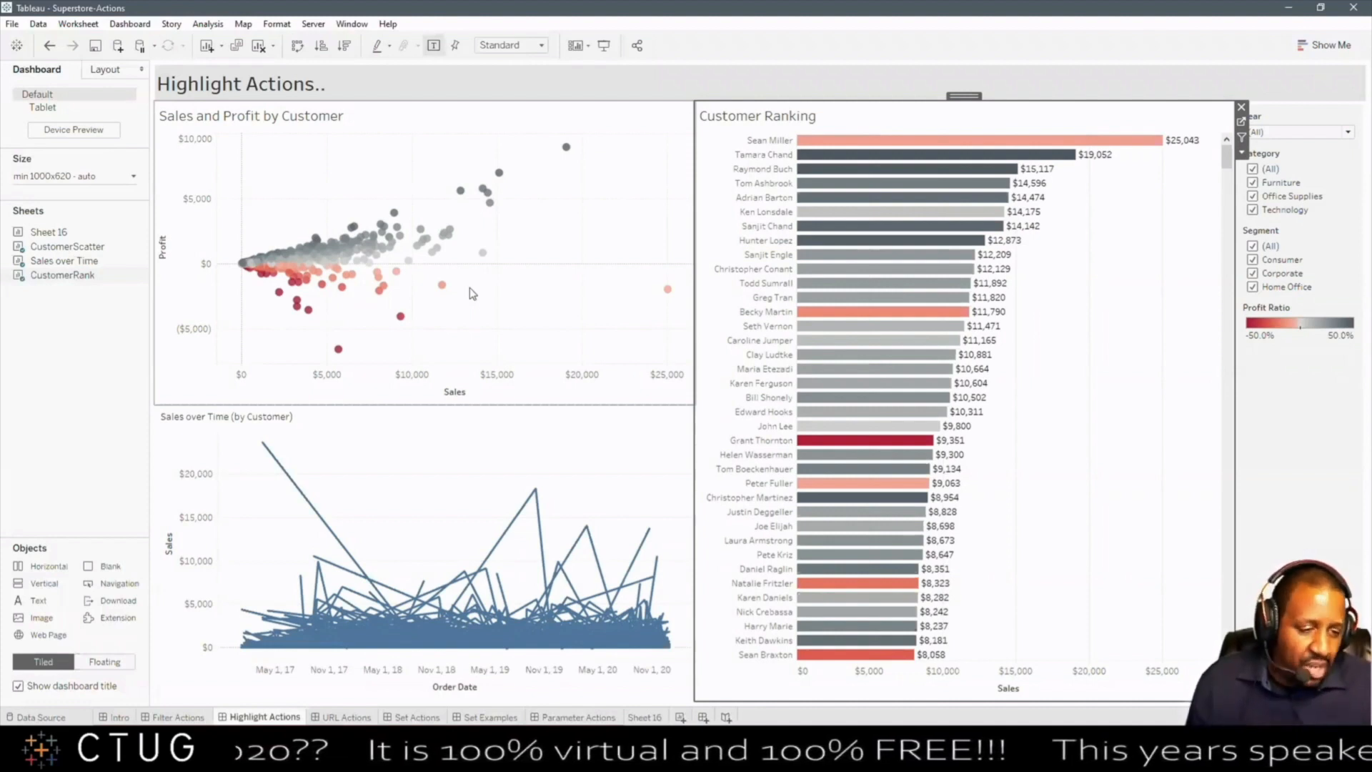
click(1283, 461)
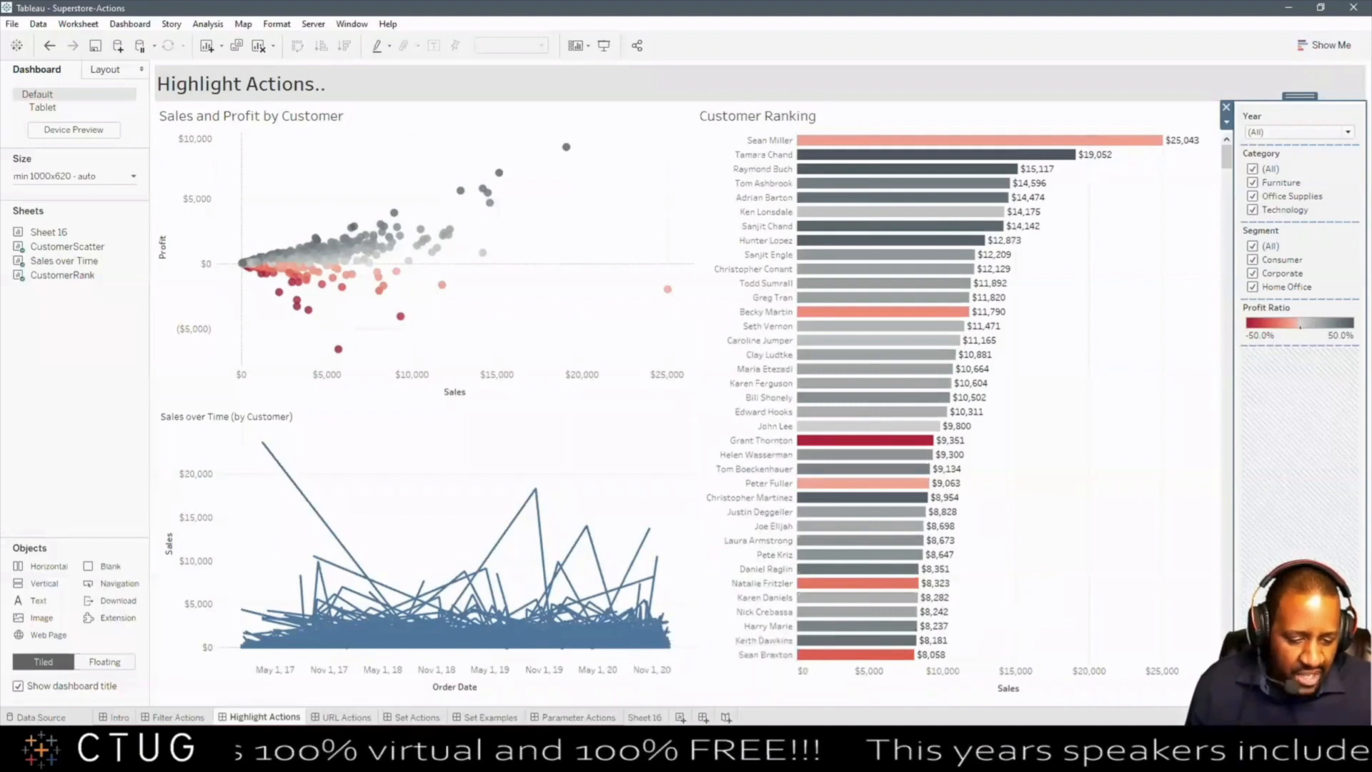
Step: On the URL Actions dashboard, test the map by selecting Florida, California and Oregon in turn, and clear the selection
click(348, 717)
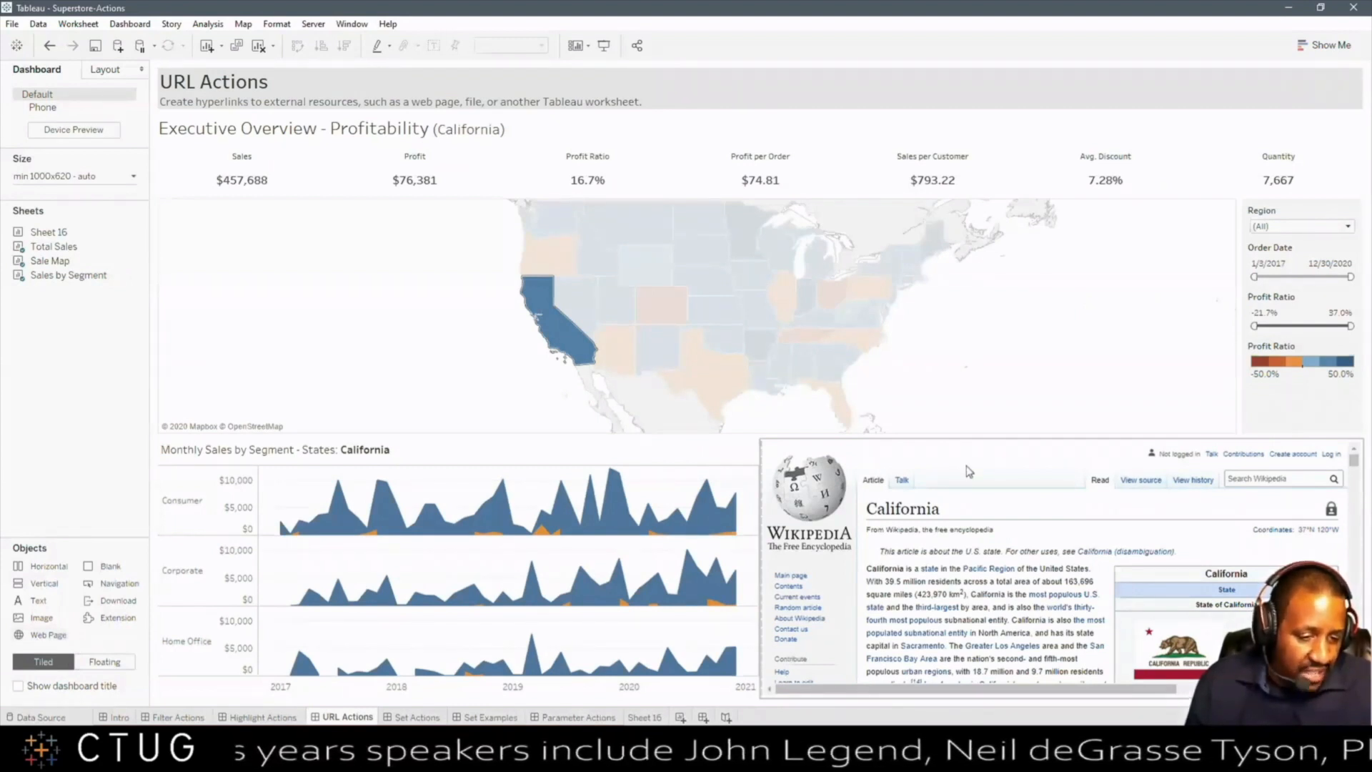
mouse_move(838, 409)
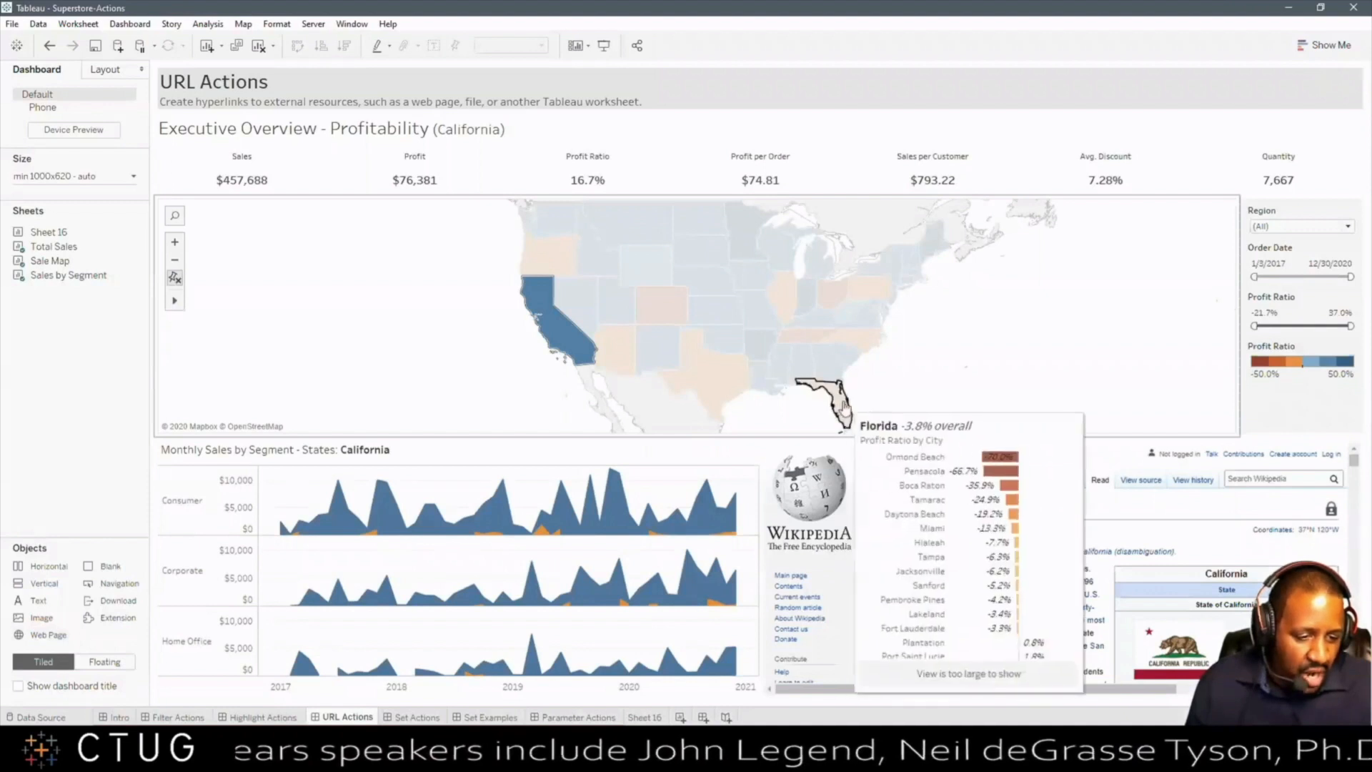
click(838, 409)
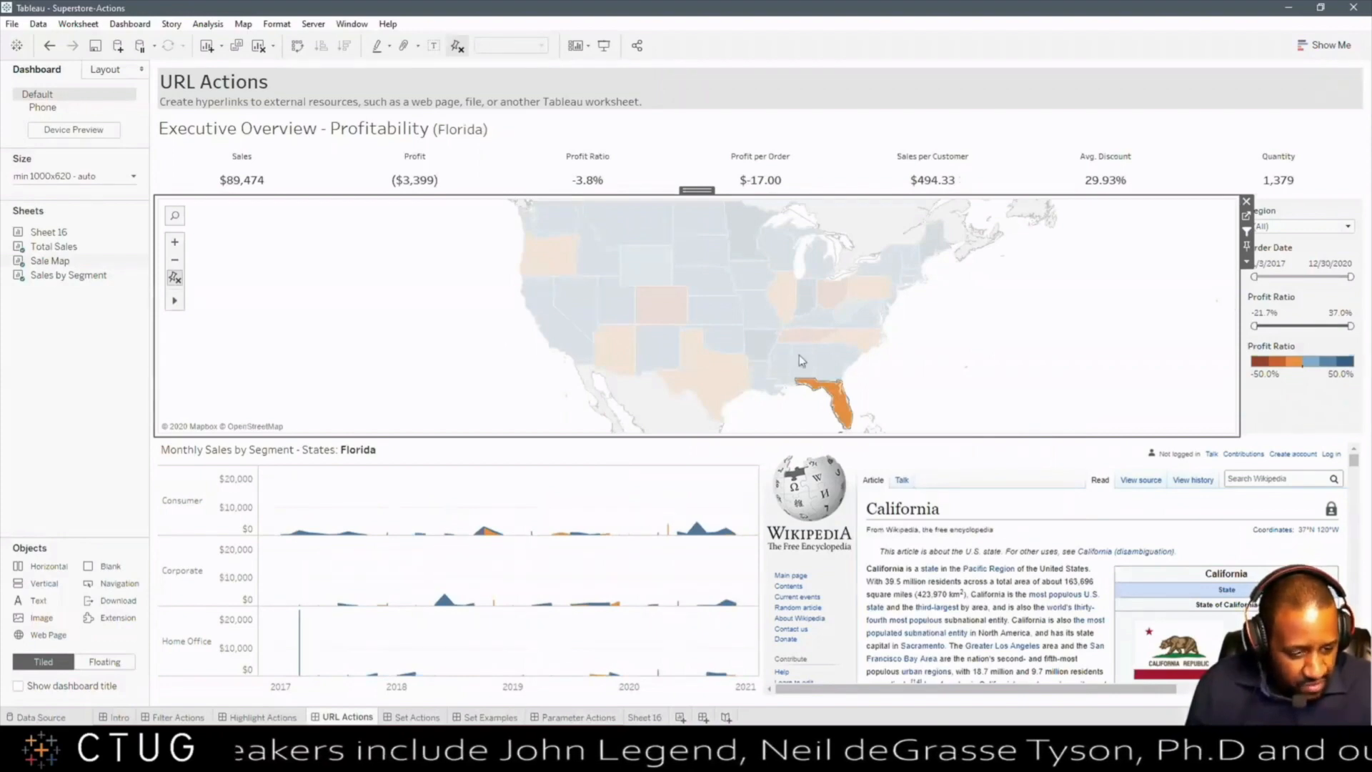
mouse_move(841, 406)
click(561, 344)
click(548, 267)
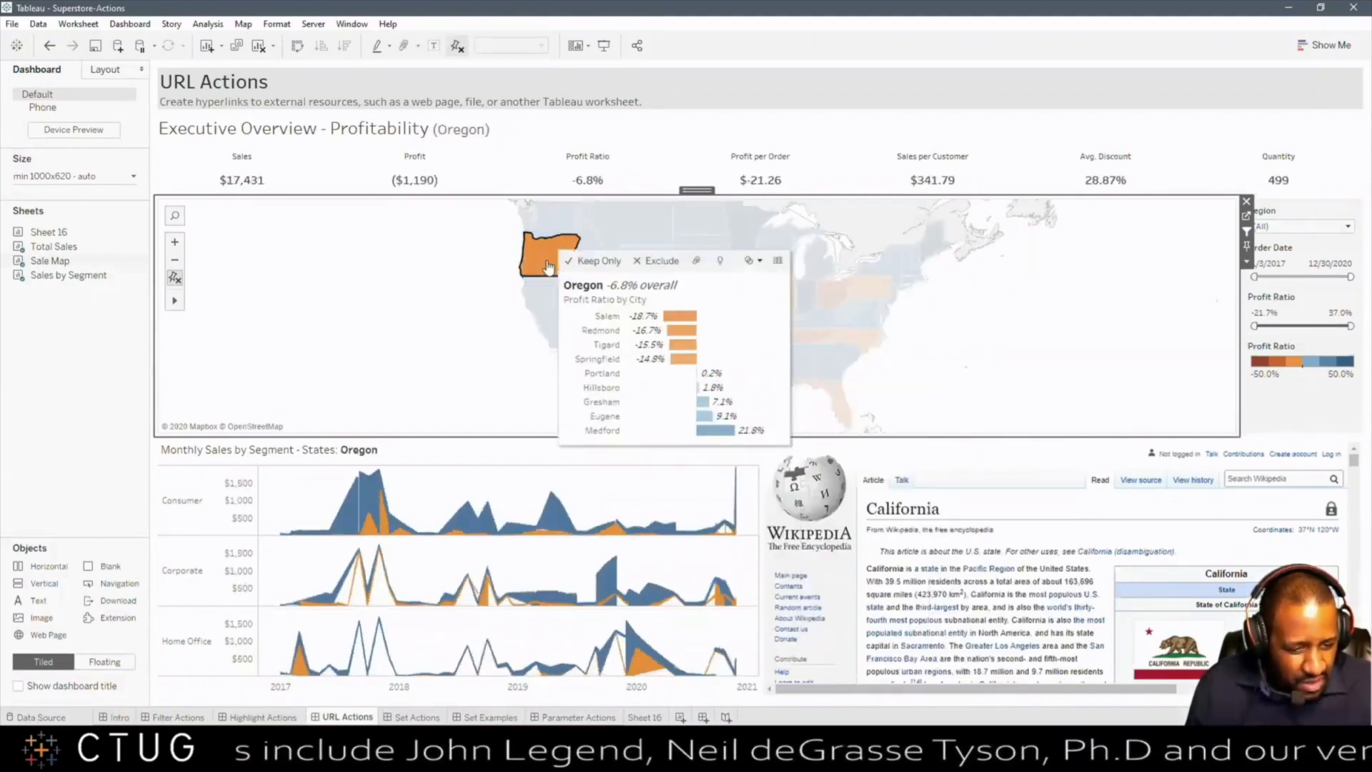
click(485, 234)
Step: Set the dashboard's URL Action to open its link in a new browser tab, and apply the change
click(130, 23)
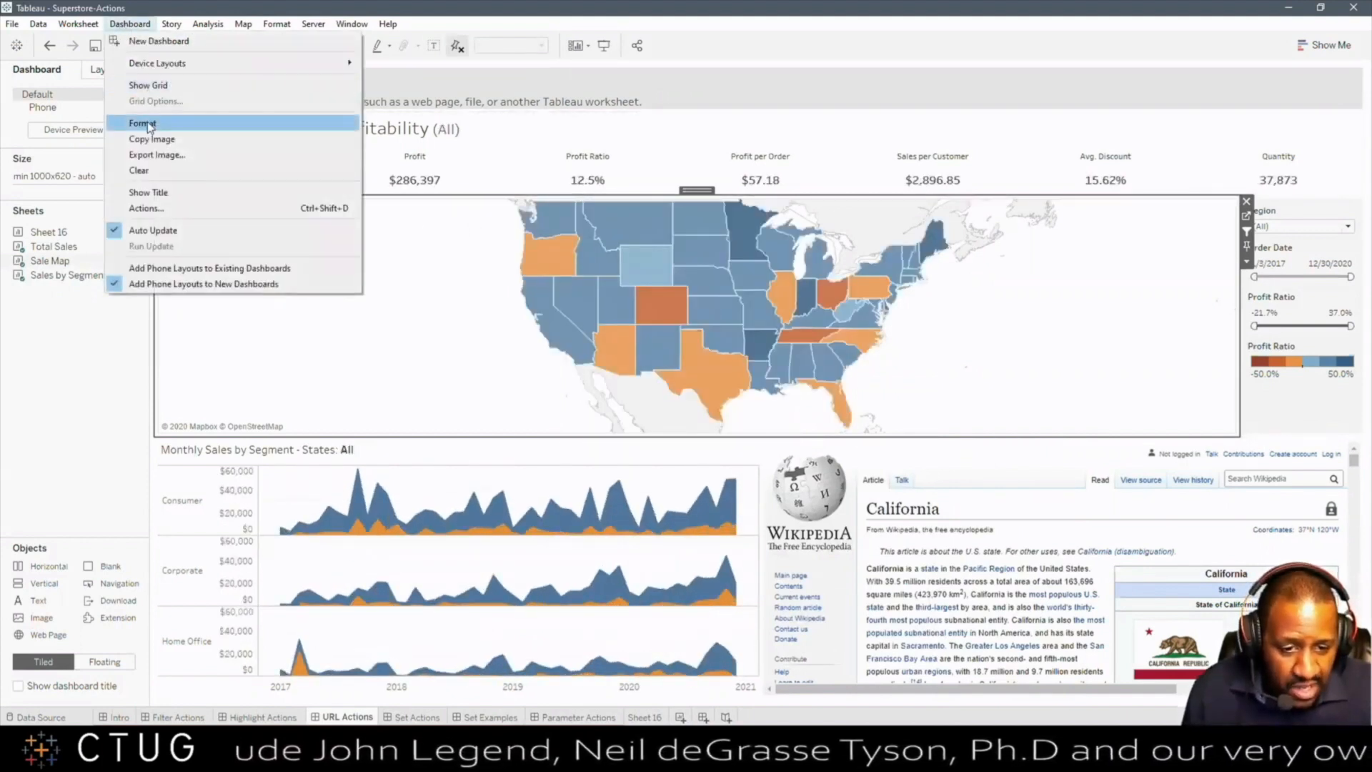
click(145, 213)
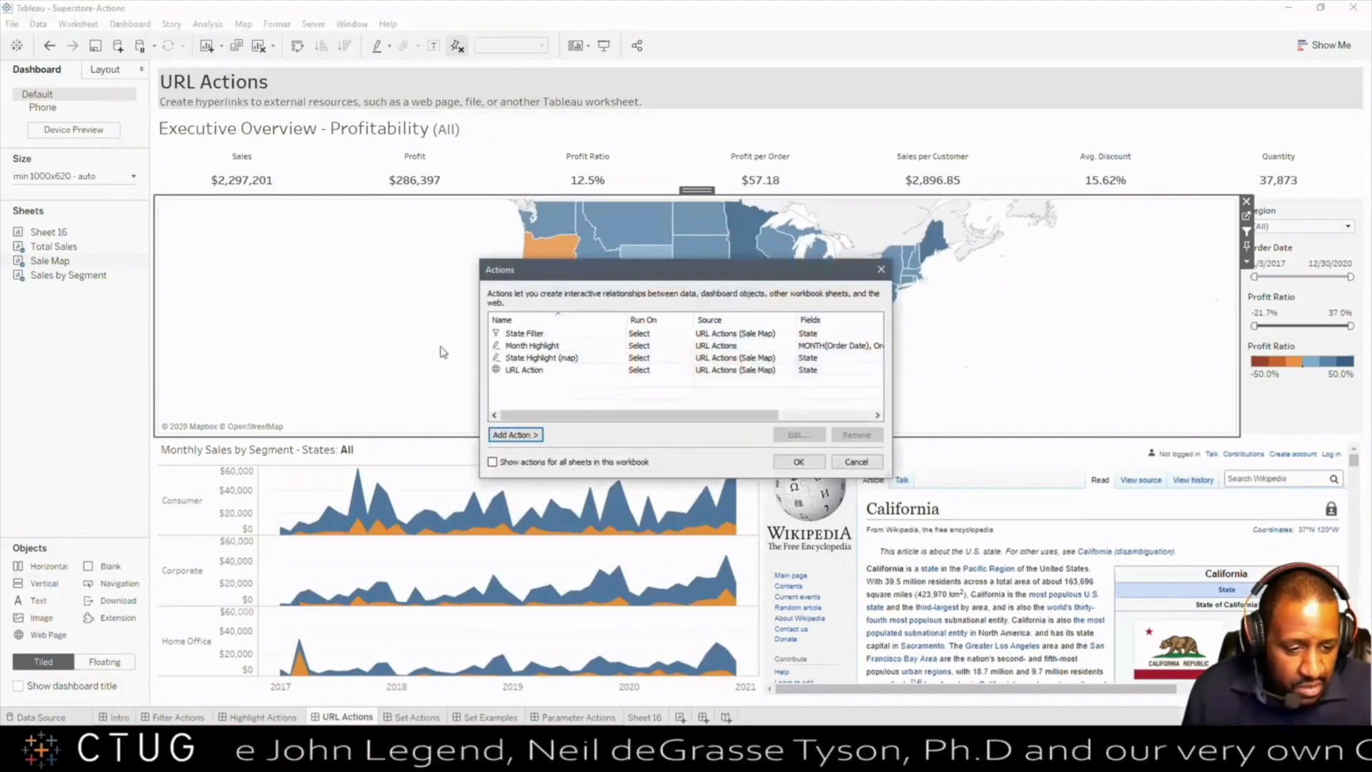
click(583, 370)
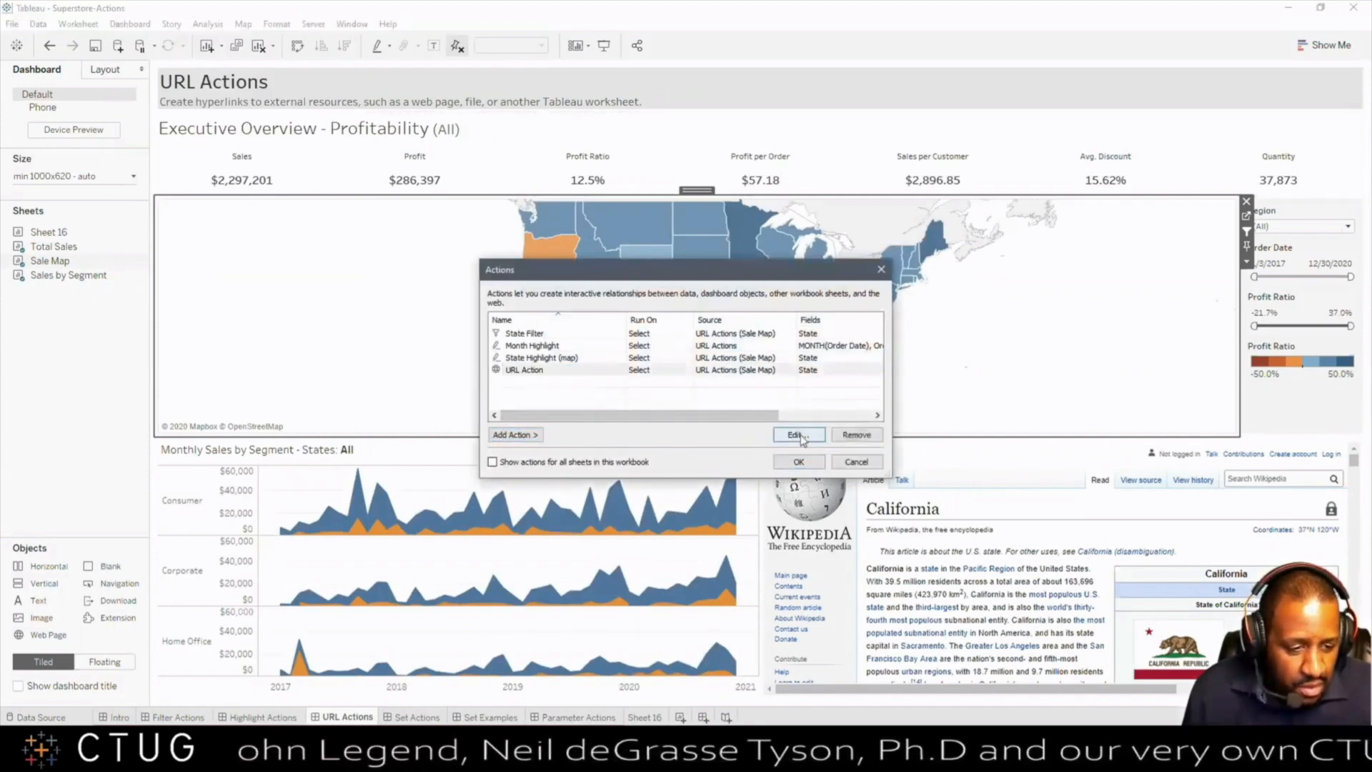
click(799, 435)
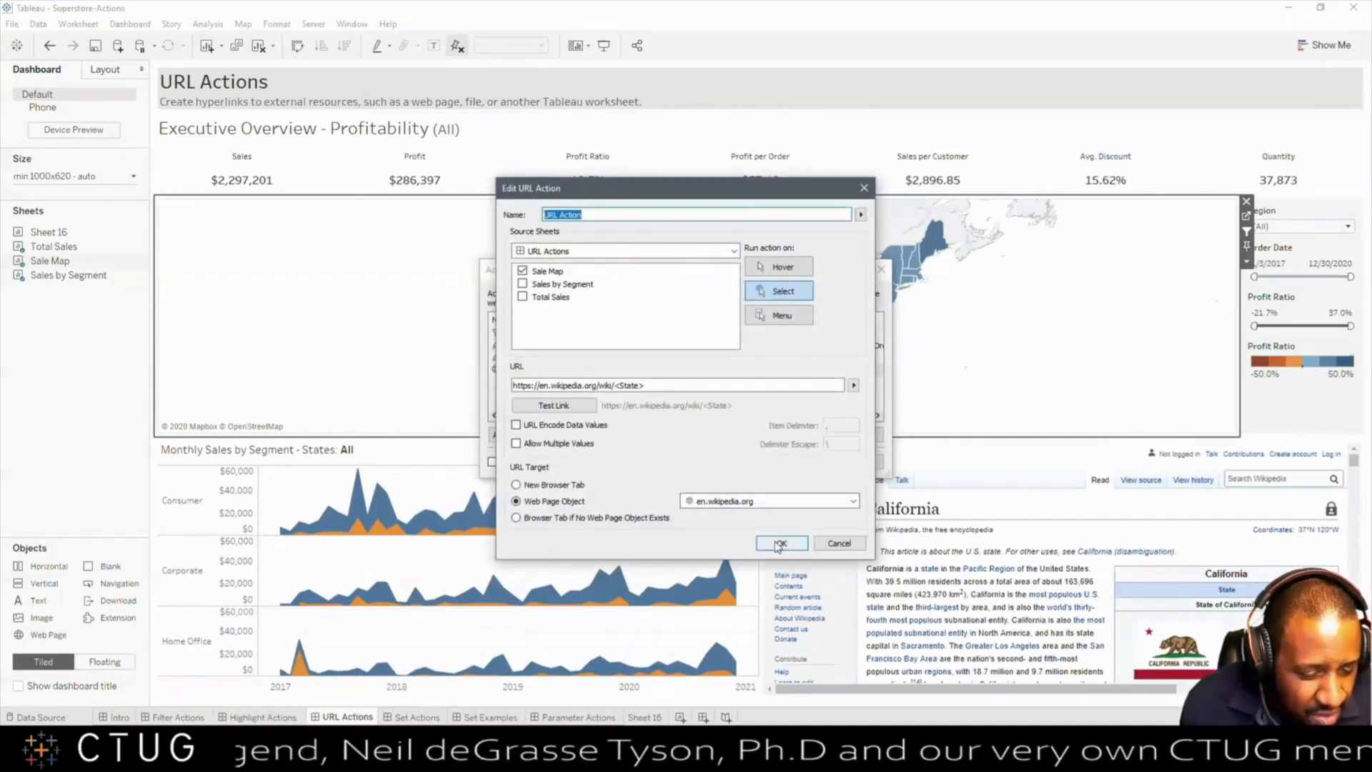
click(516, 484)
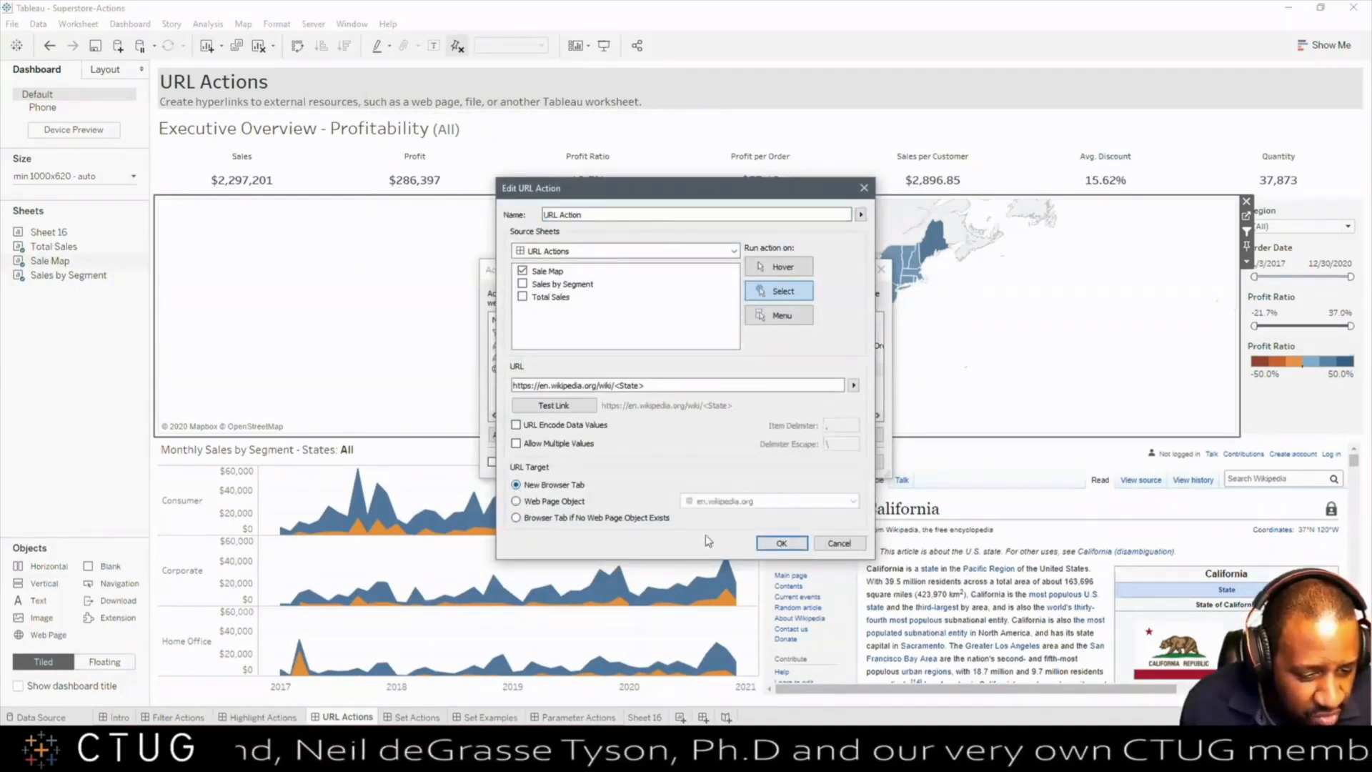
click(781, 544)
click(796, 470)
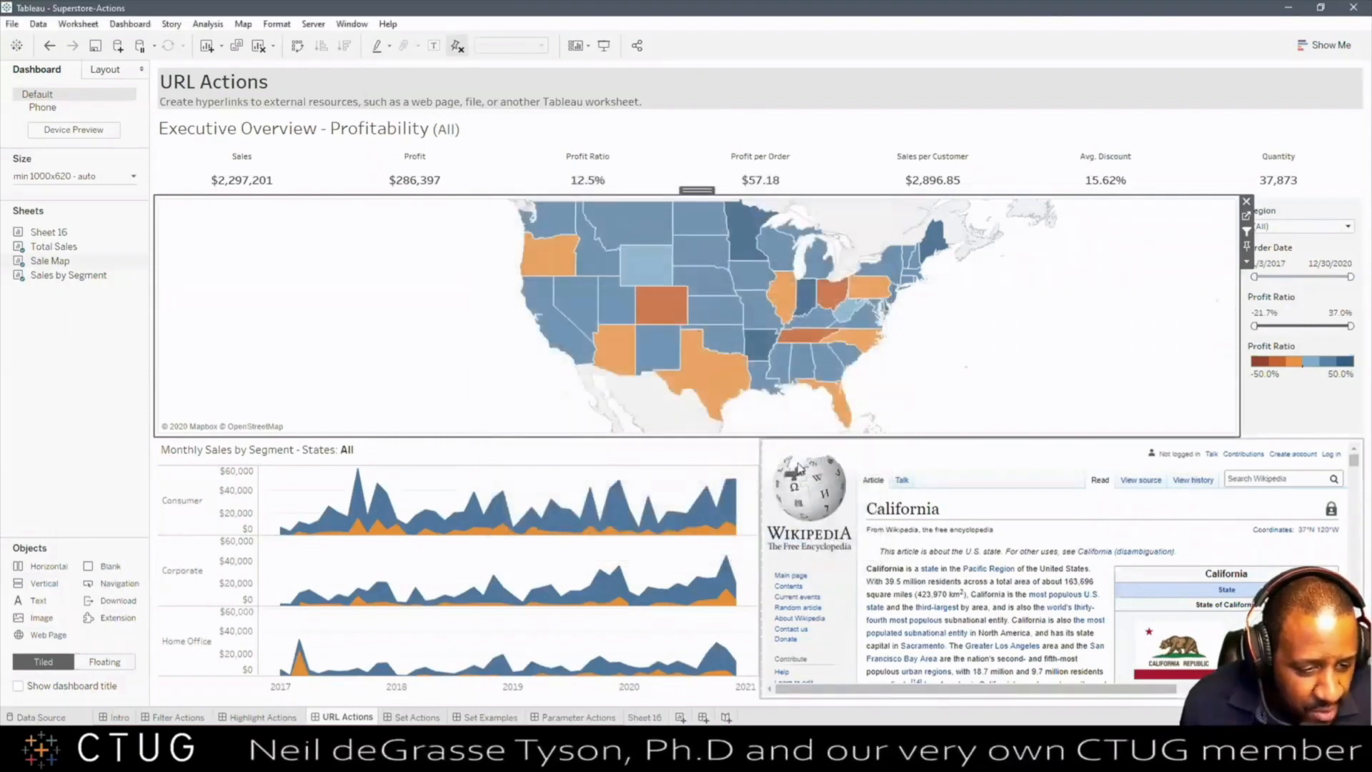
Step: Test the URL action by selecting Texas on the map, close the opened Wikipedia page, and return to the Tableau dashboard
click(697, 375)
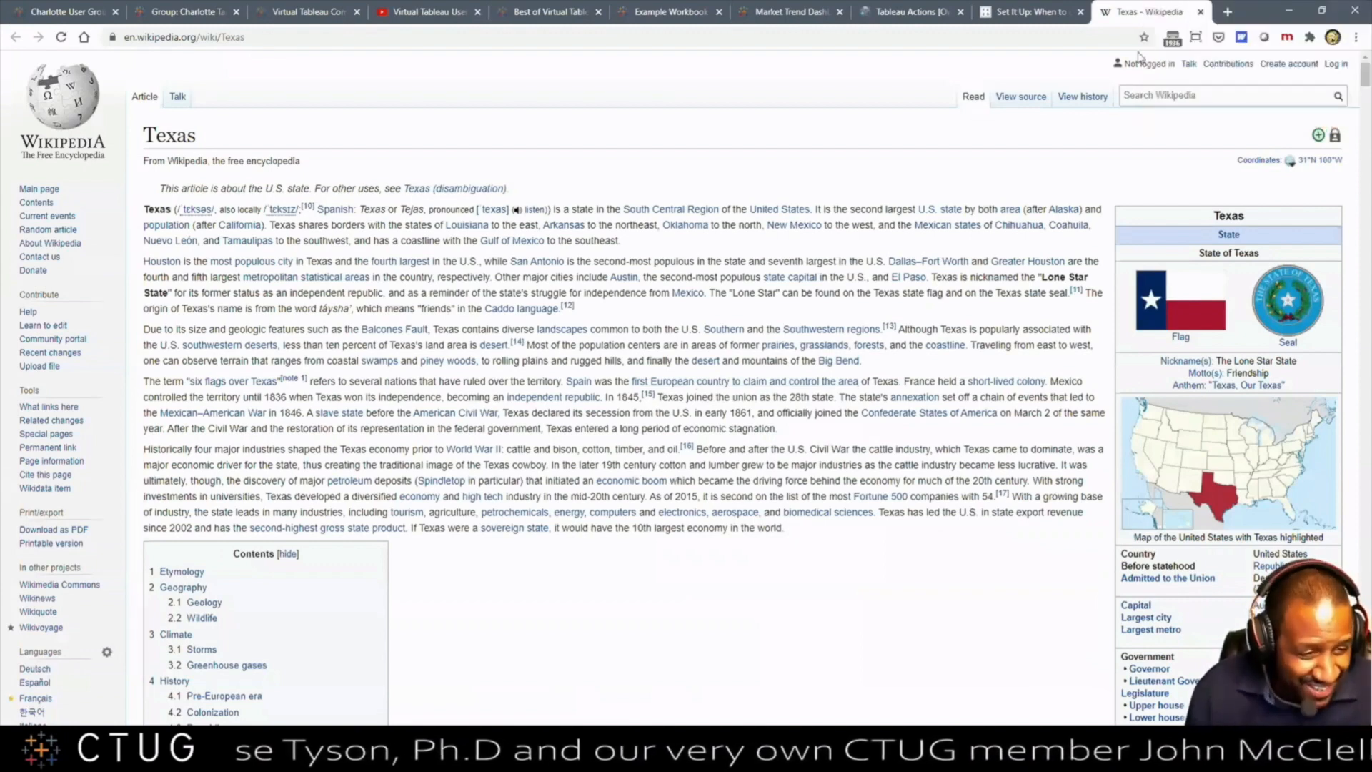
click(1200, 12)
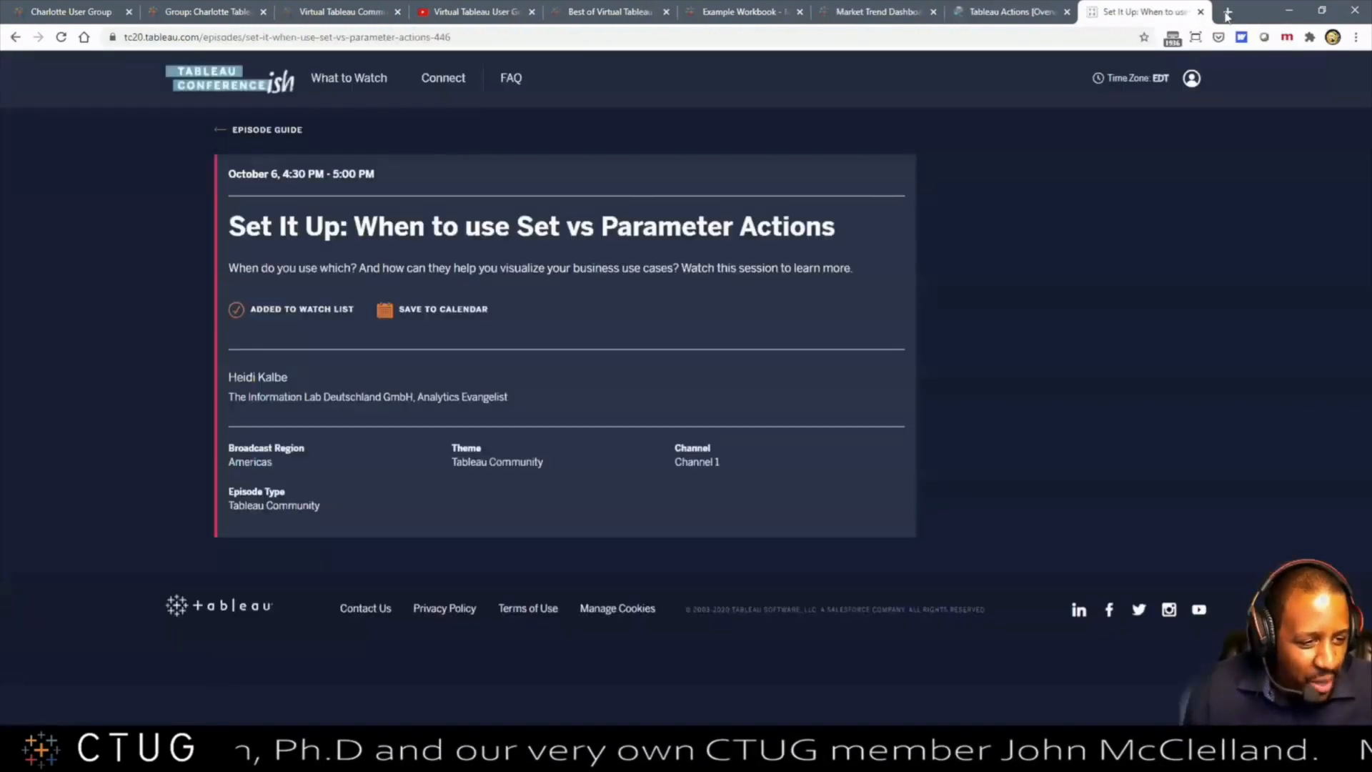
click(1287, 11)
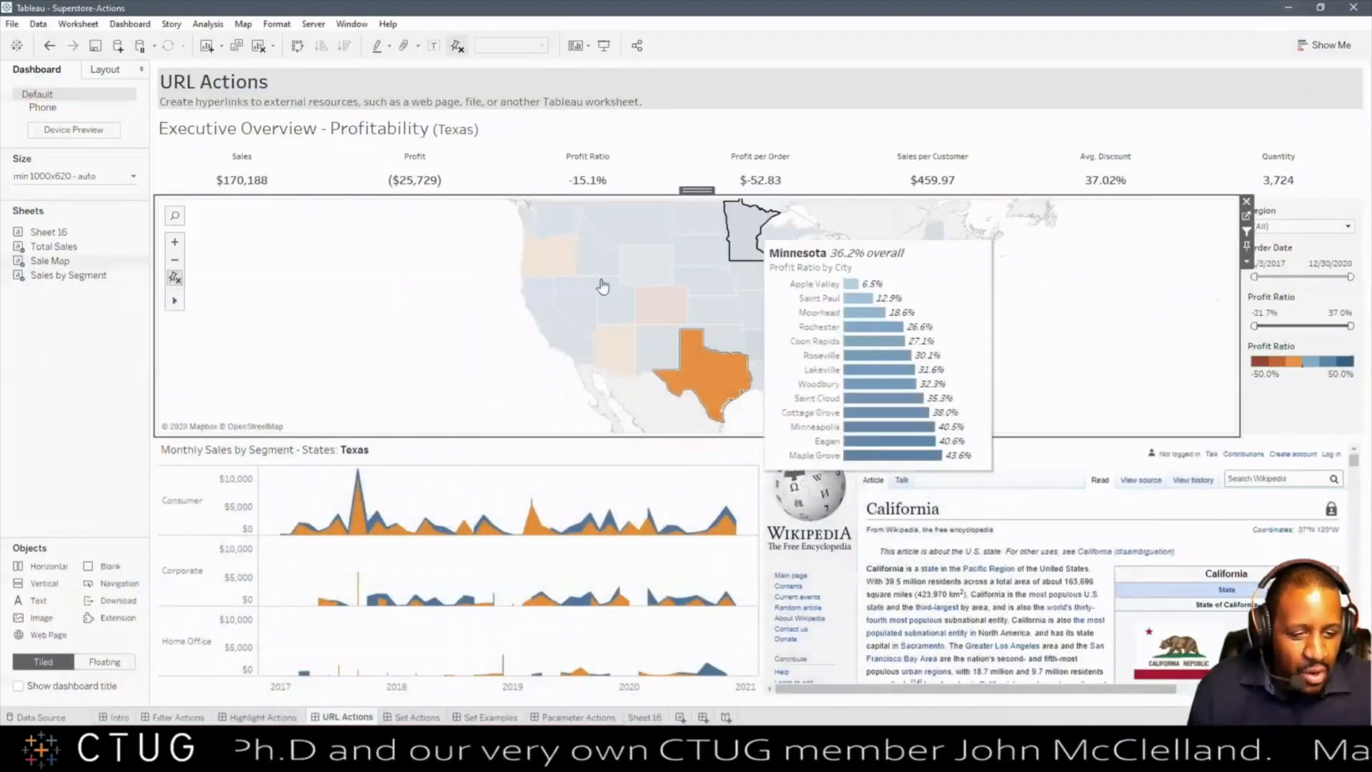
click(991, 452)
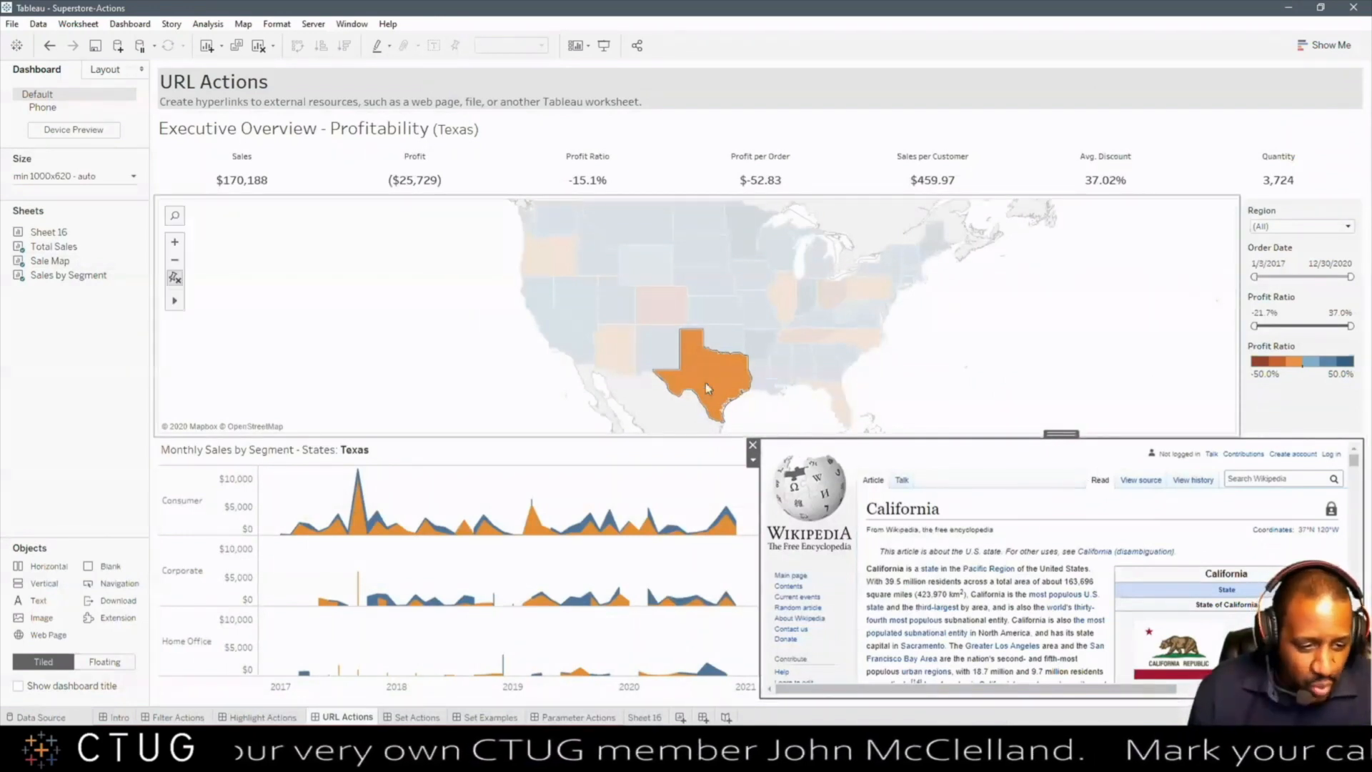
mouse_move(603, 266)
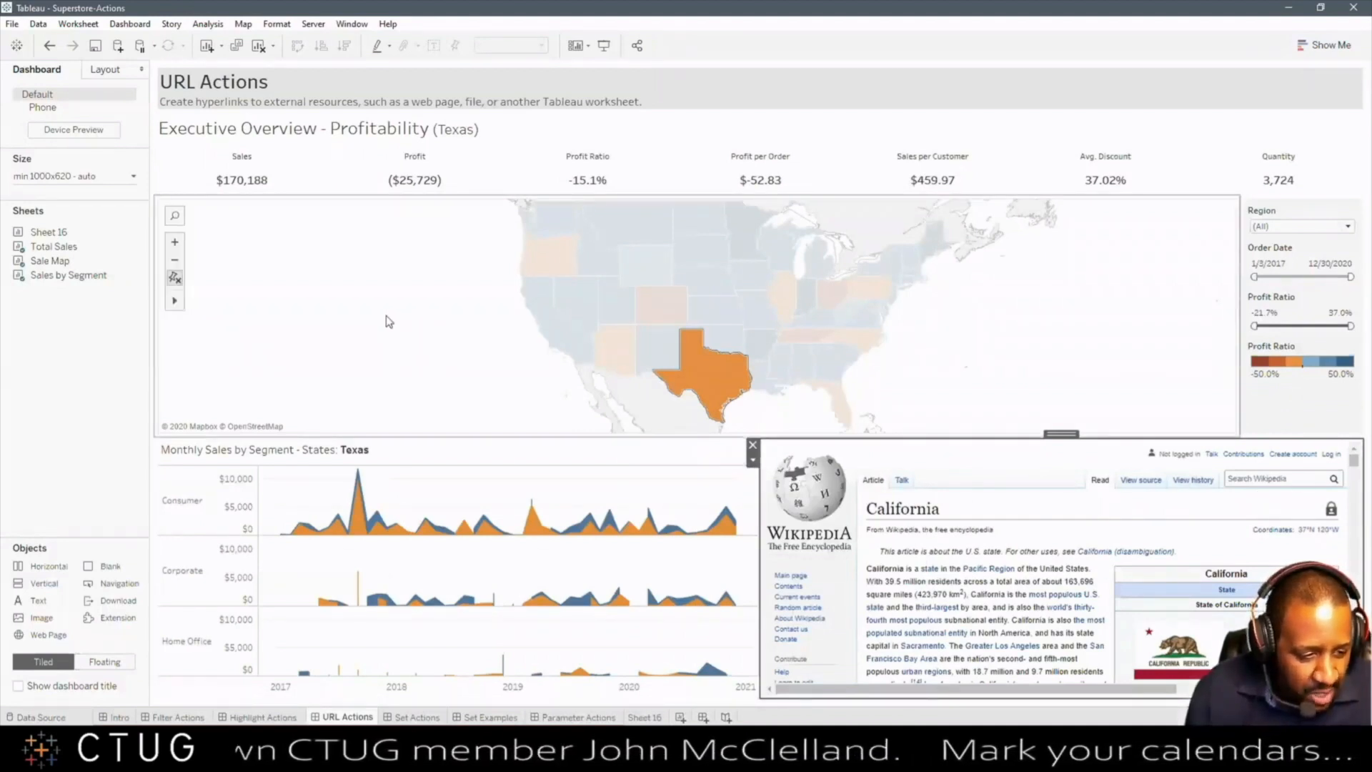
mouse_move(708, 379)
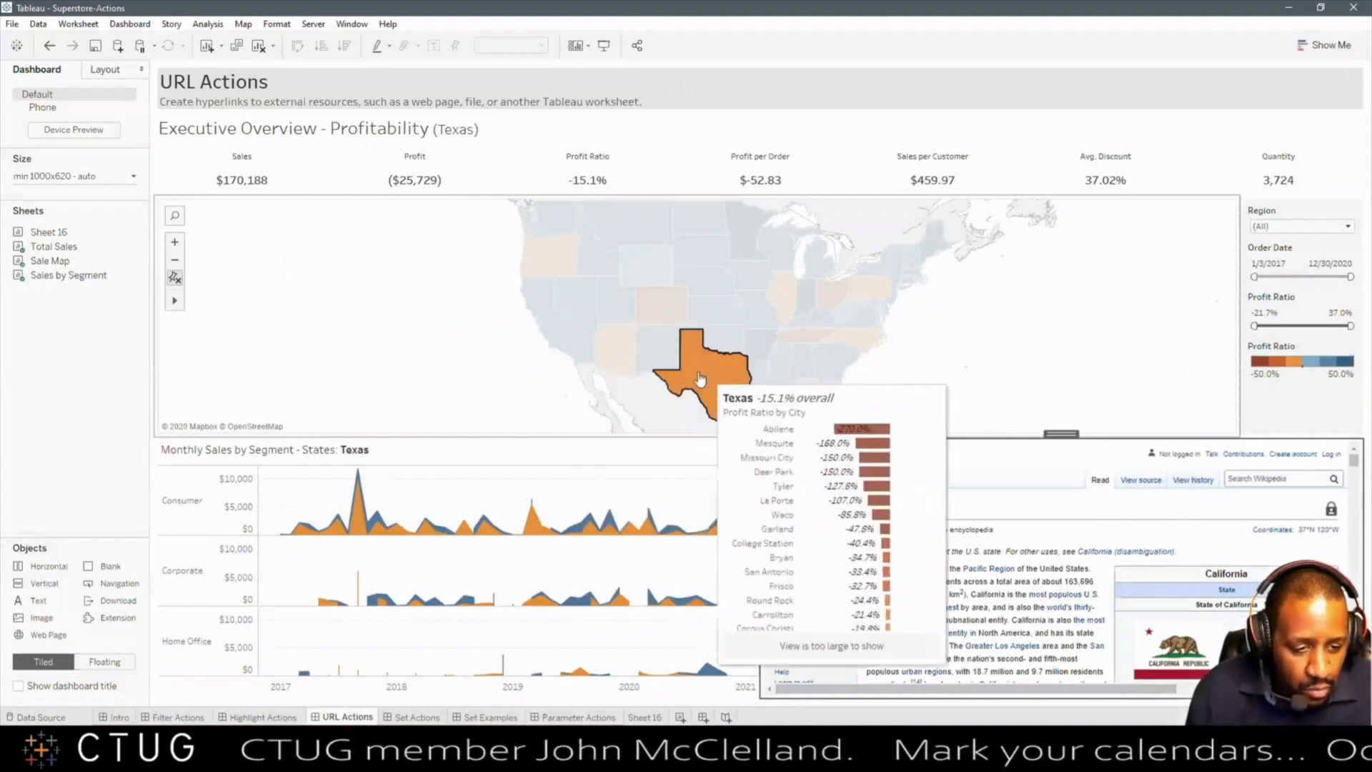
Step: Review the URL Action's URL and target settings, and close its editor without changing anything
click(138, 26)
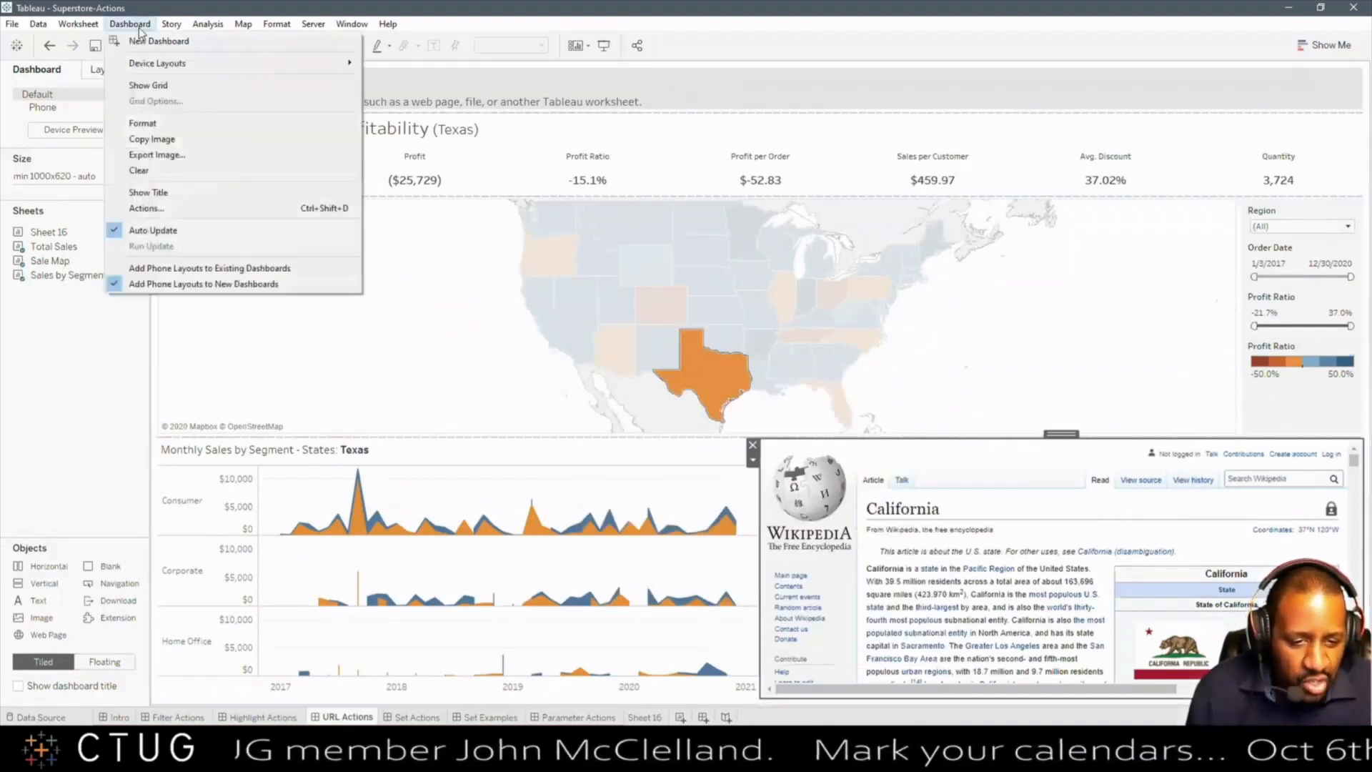
click(363, 381)
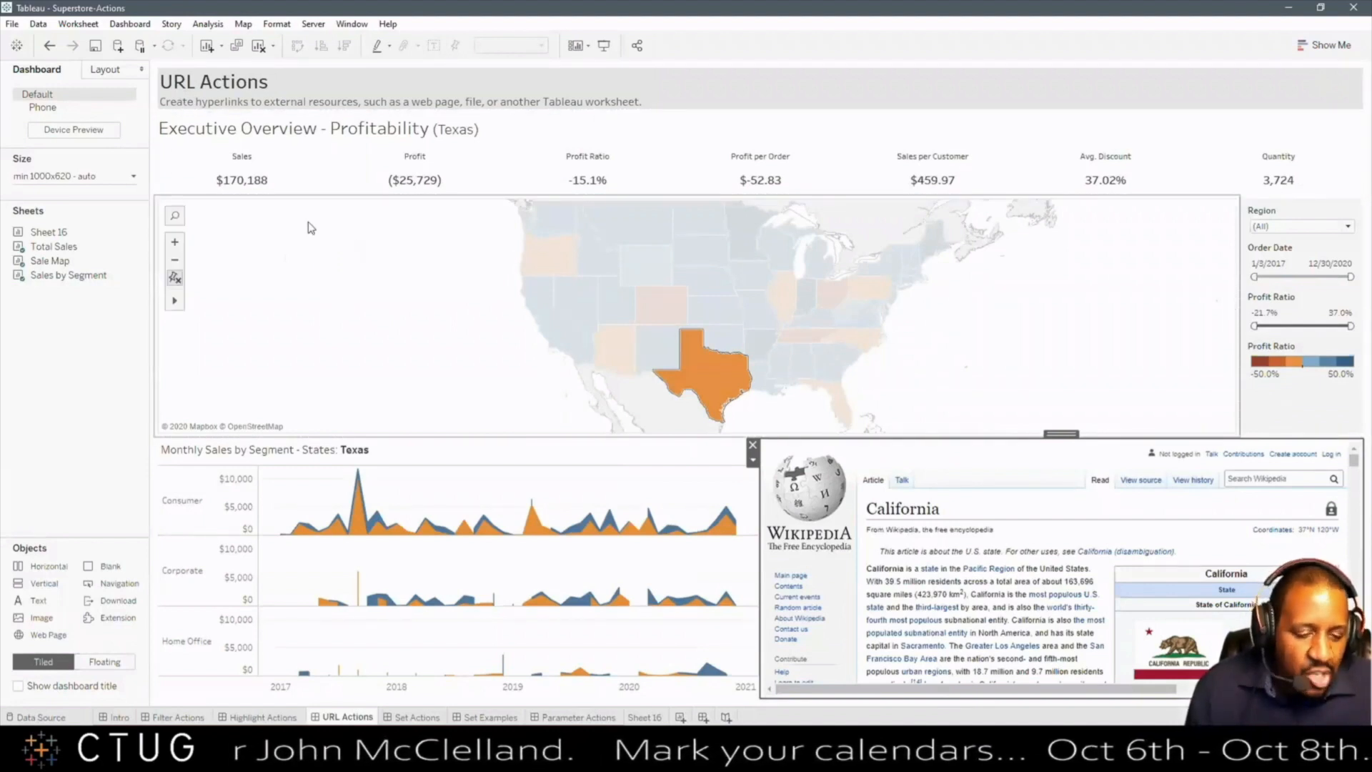
click(131, 25)
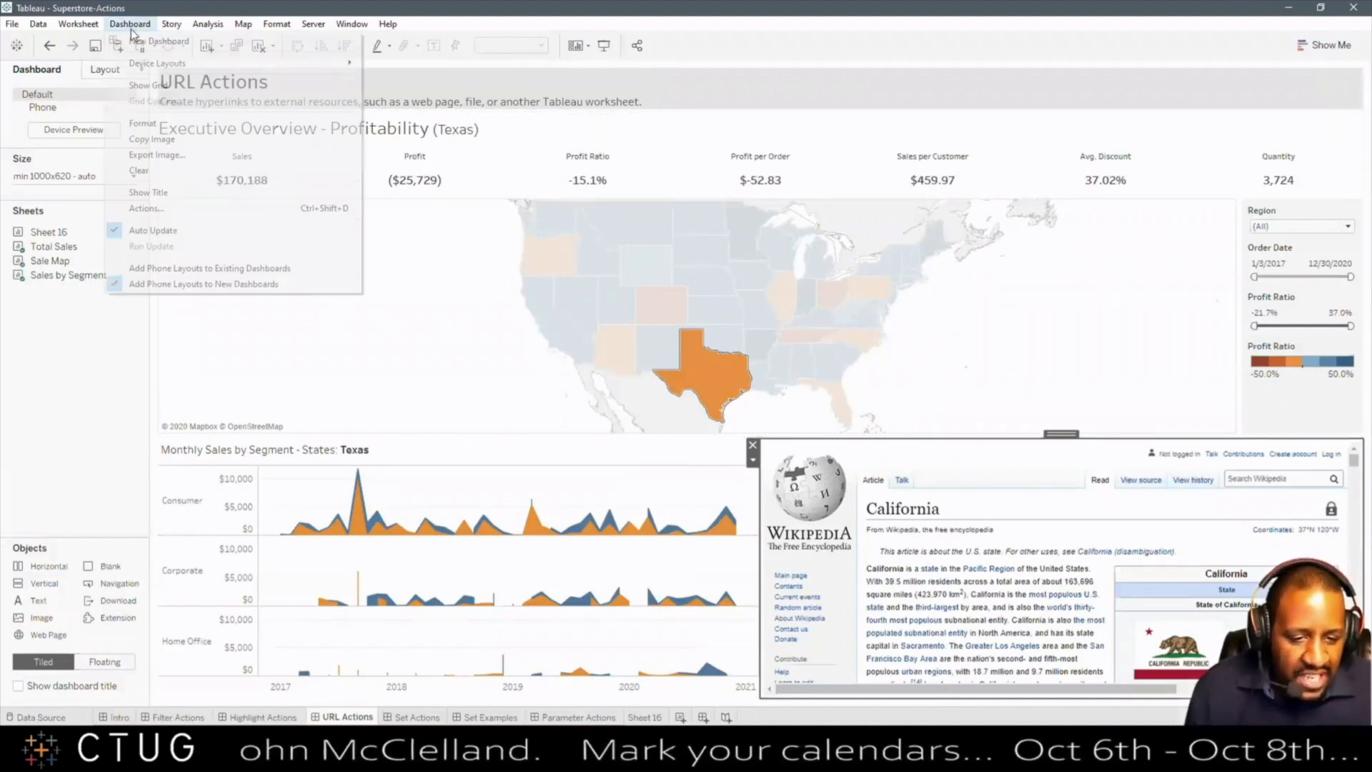
click(166, 206)
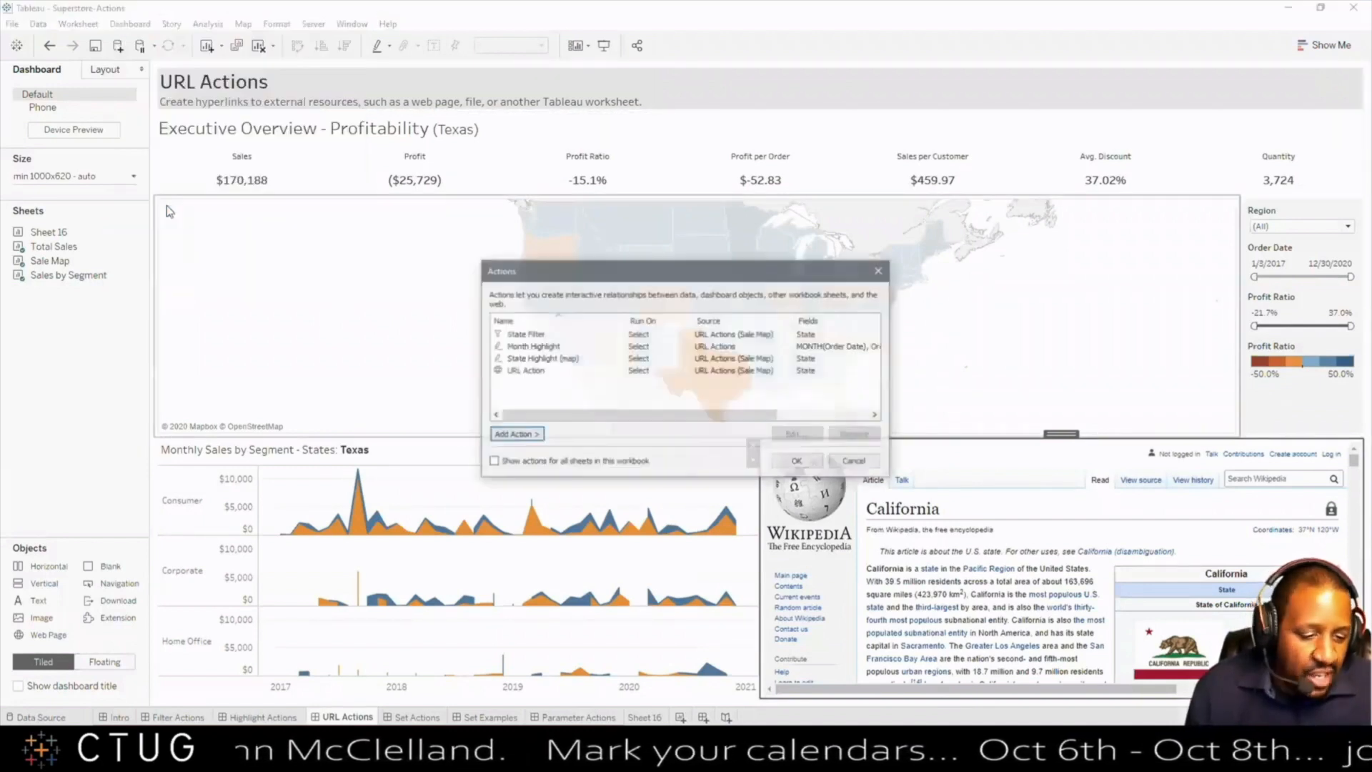
click(546, 372)
click(796, 436)
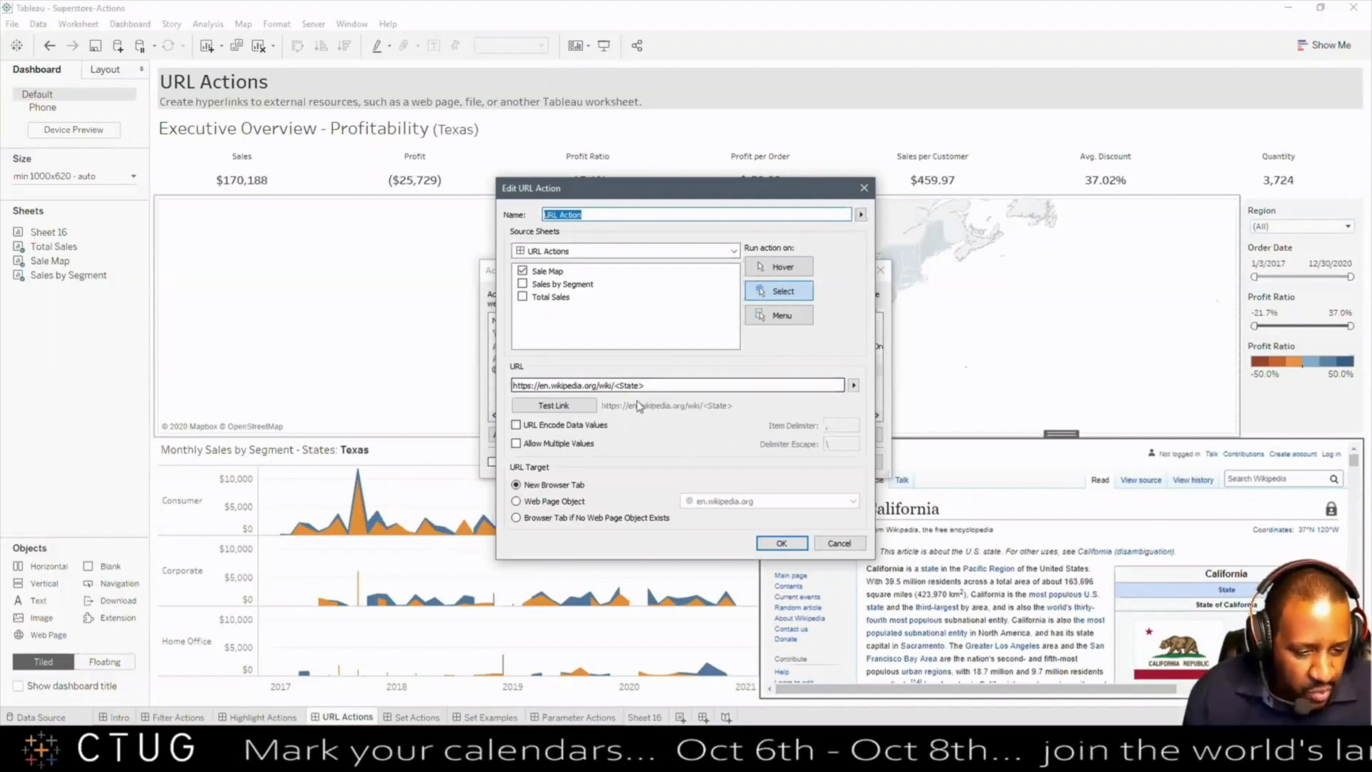
click(841, 544)
click(801, 463)
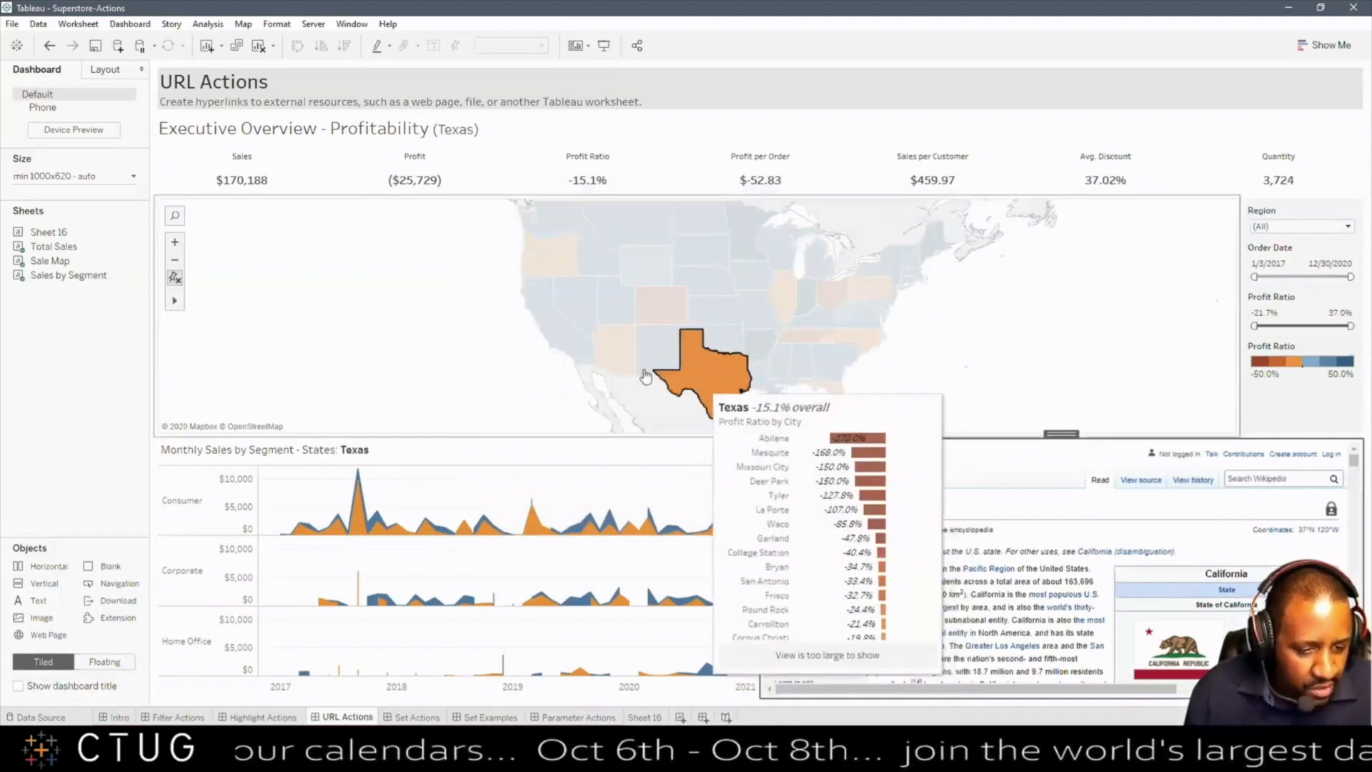
Step: Select Oregon on the map, and examine the state name at the end of the opened Wikipedia page's address
click(570, 246)
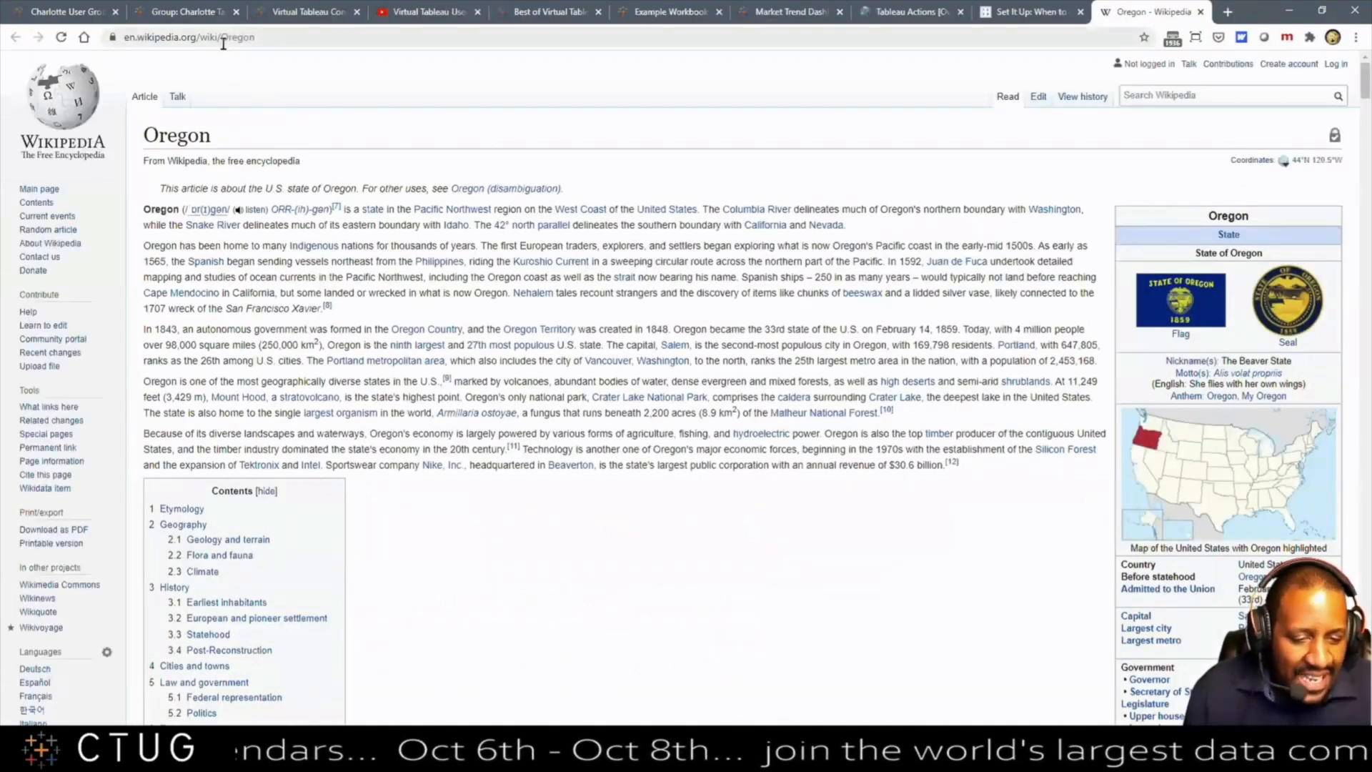
click(260, 37)
key(End)
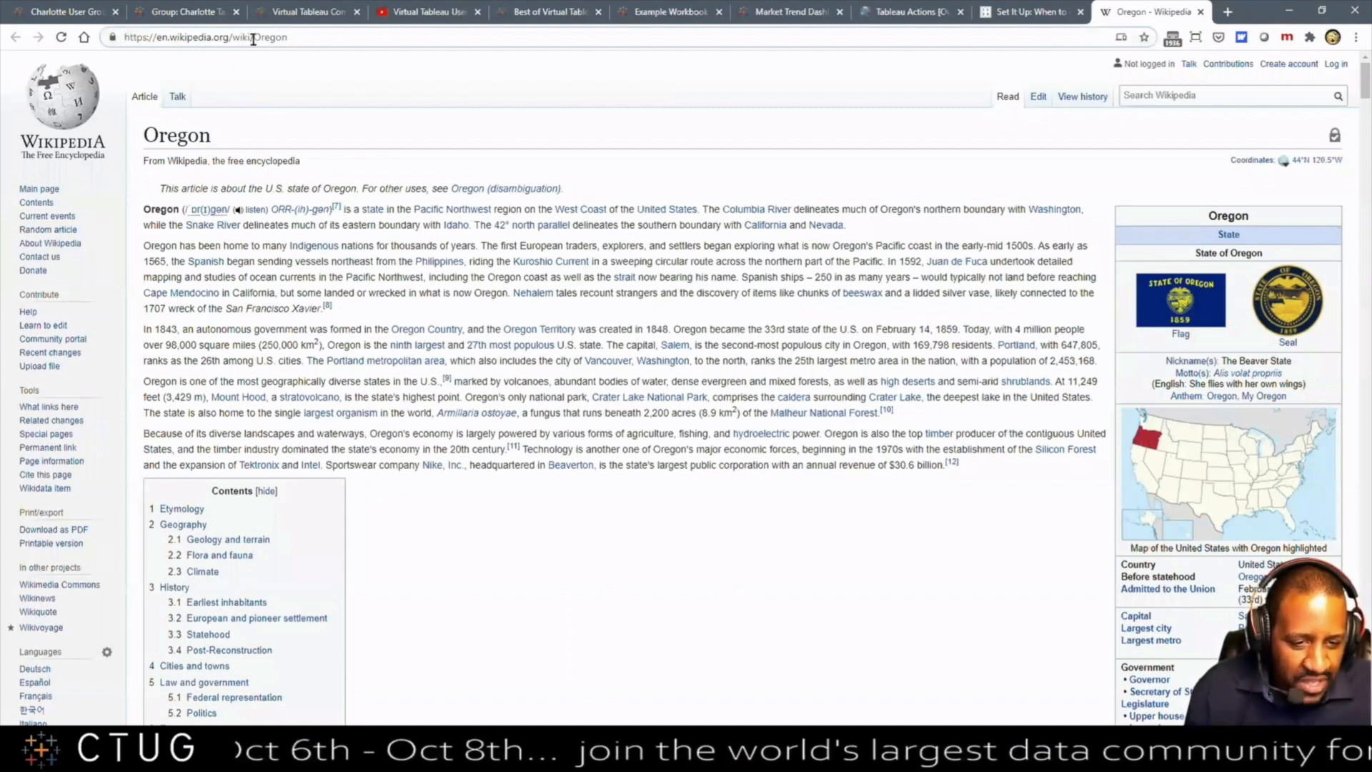
drag(254, 37, 289, 38)
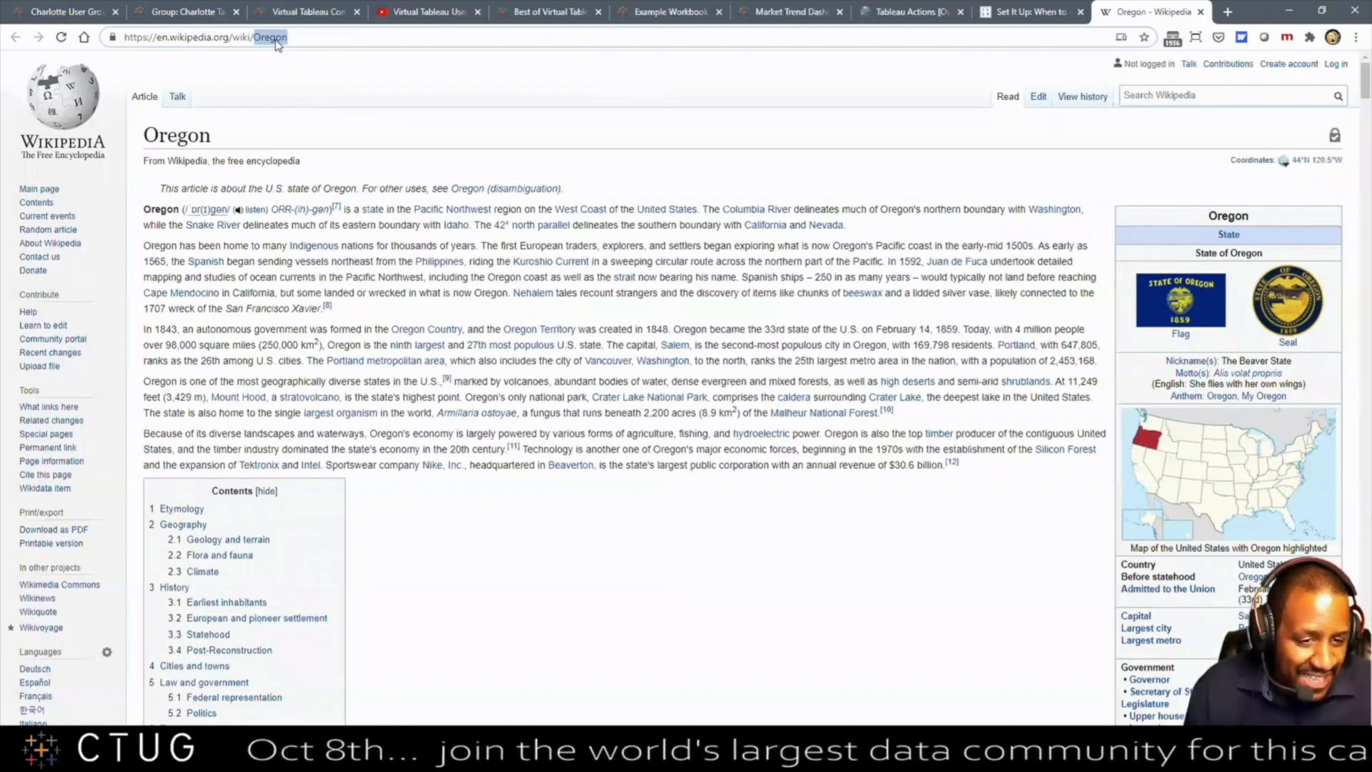
click(296, 38)
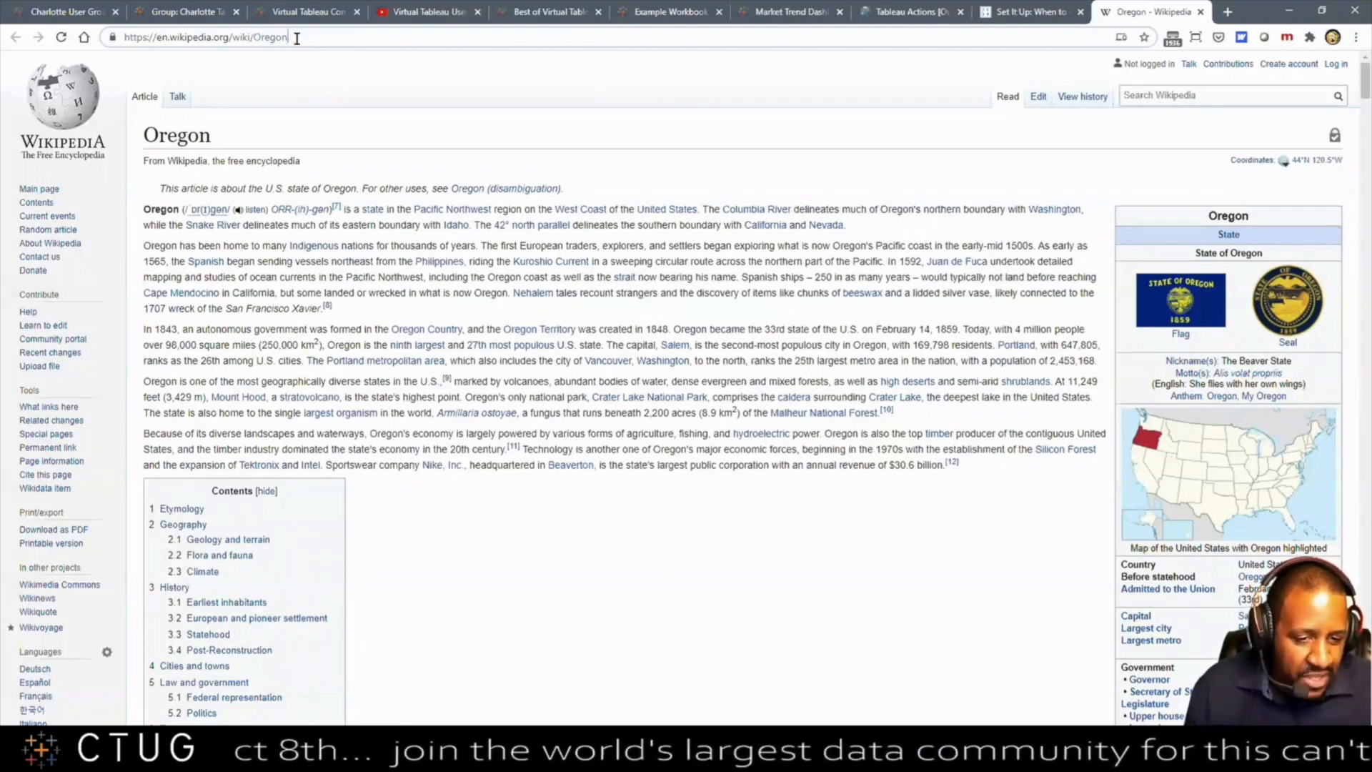
key(BackSpace)
key(BackSpace)
key(BackSpace)
key(BackSpace)
key(BackSpace)
key(BackSpace)
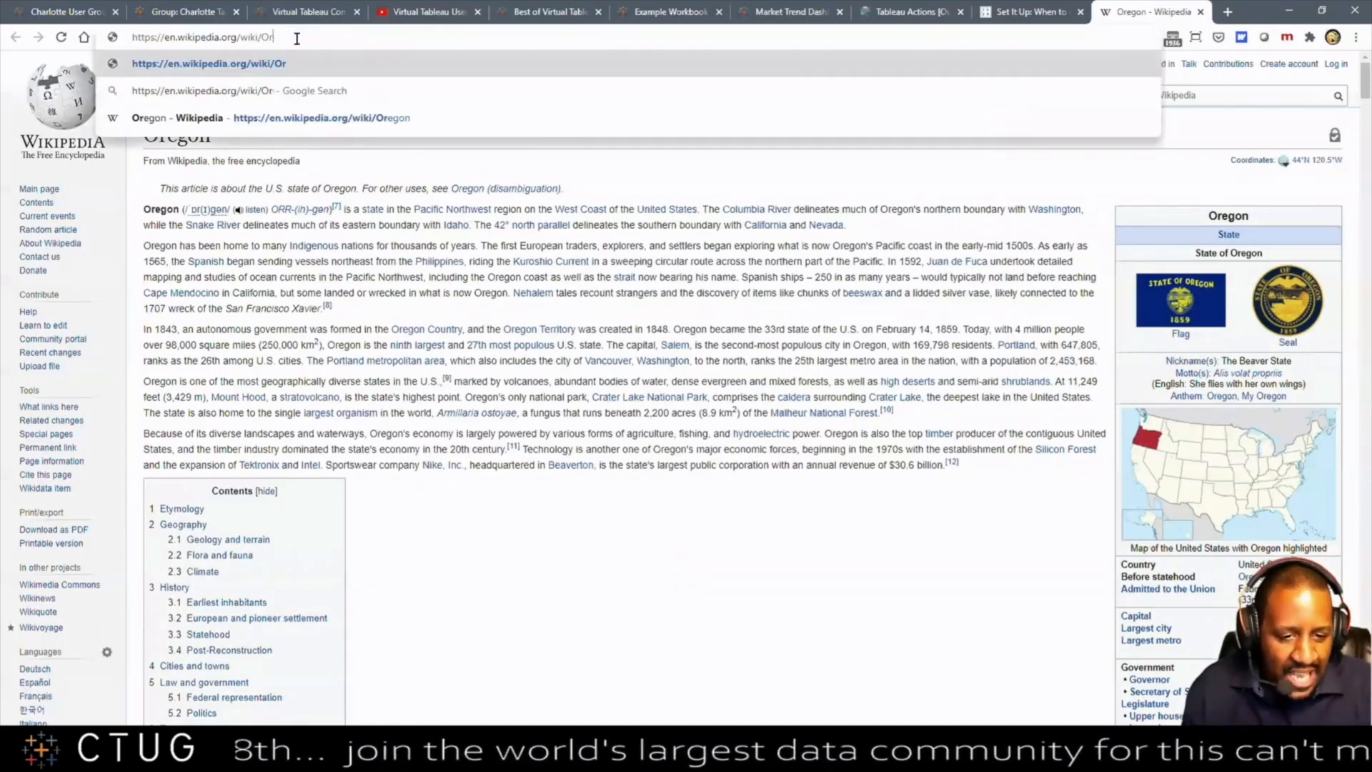
text(Florida)
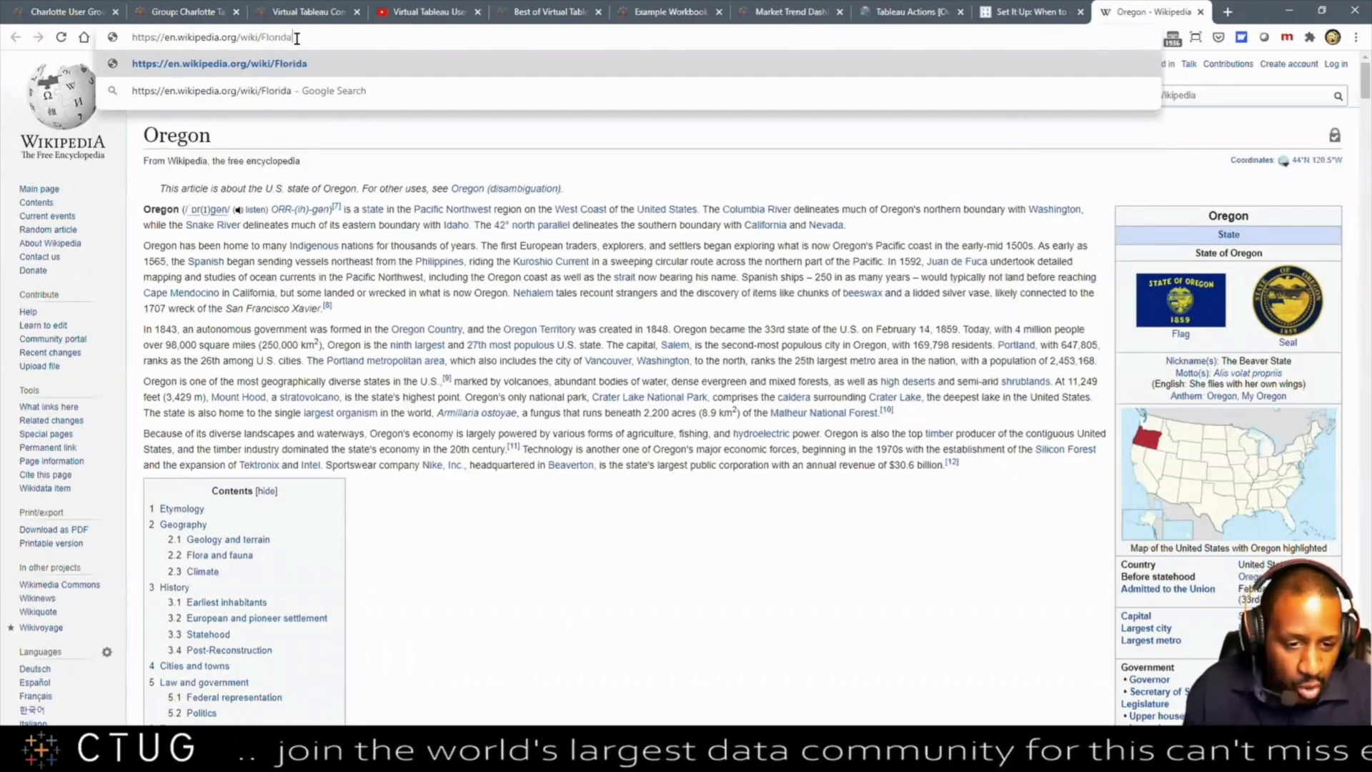
key(Return)
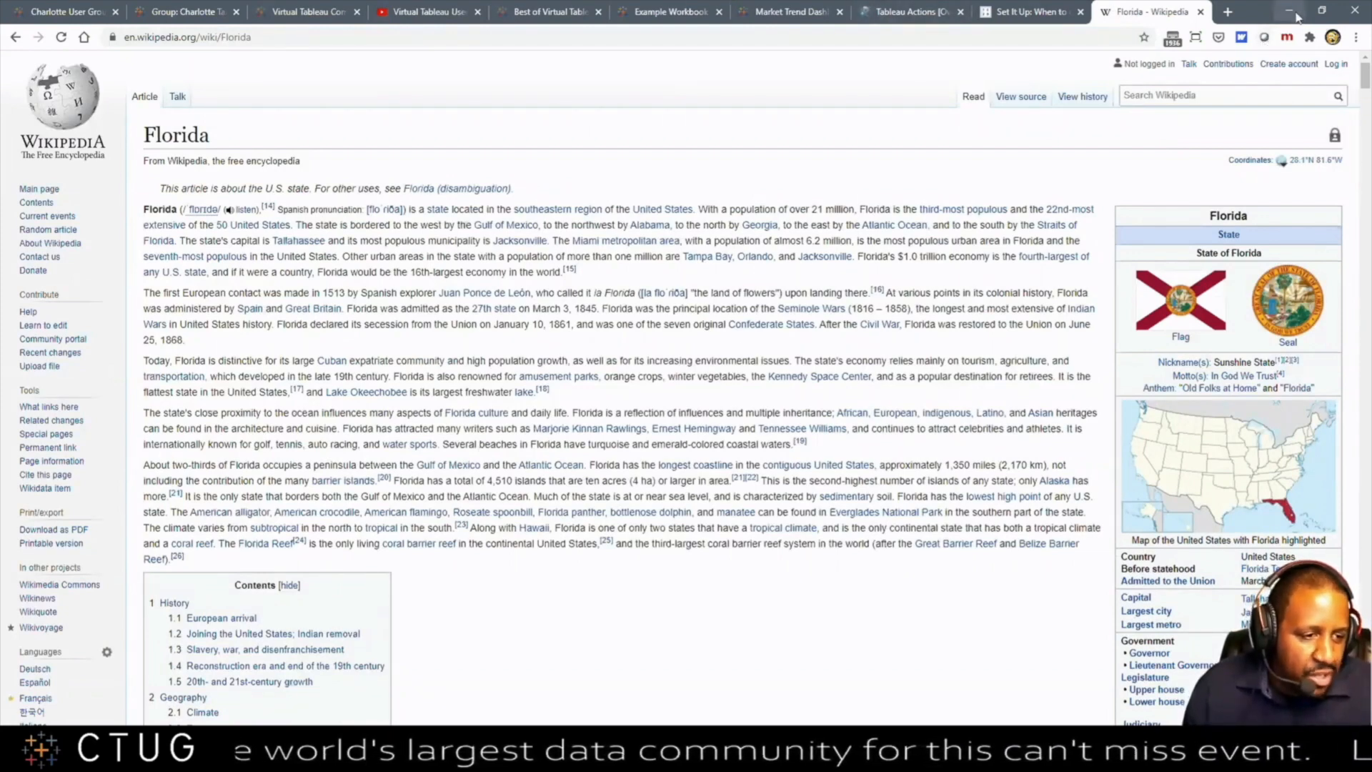
Step: Return to Tableau, open the dashboard's URL Action for editing, and select its whole URL
click(1291, 12)
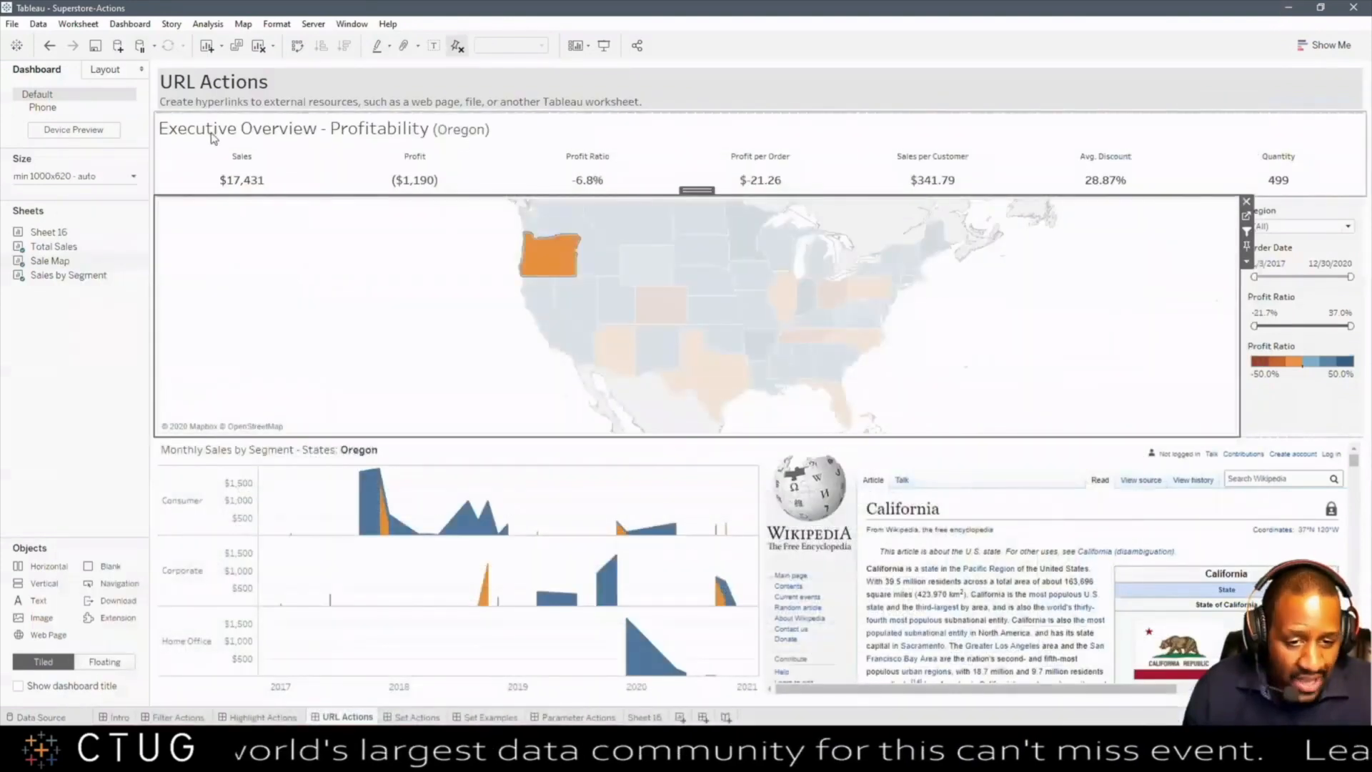
click(130, 23)
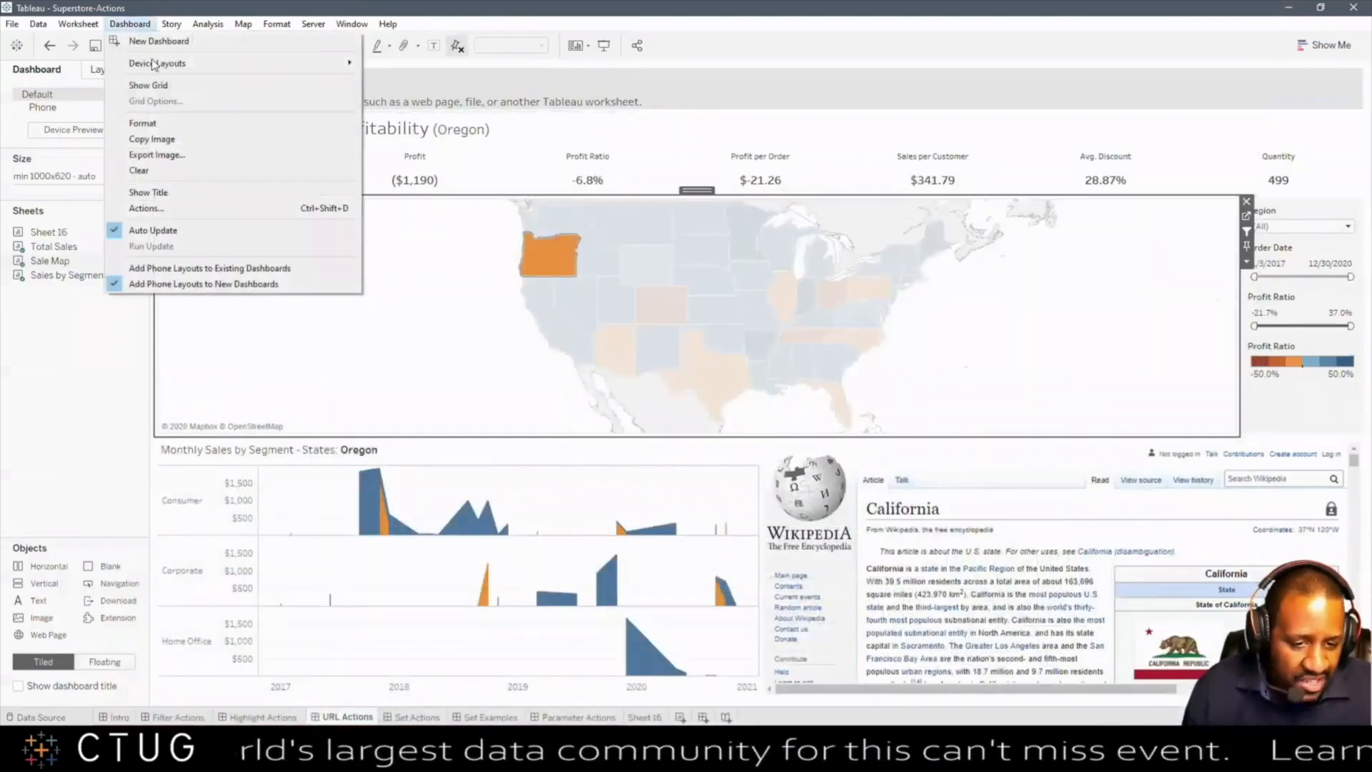
click(195, 208)
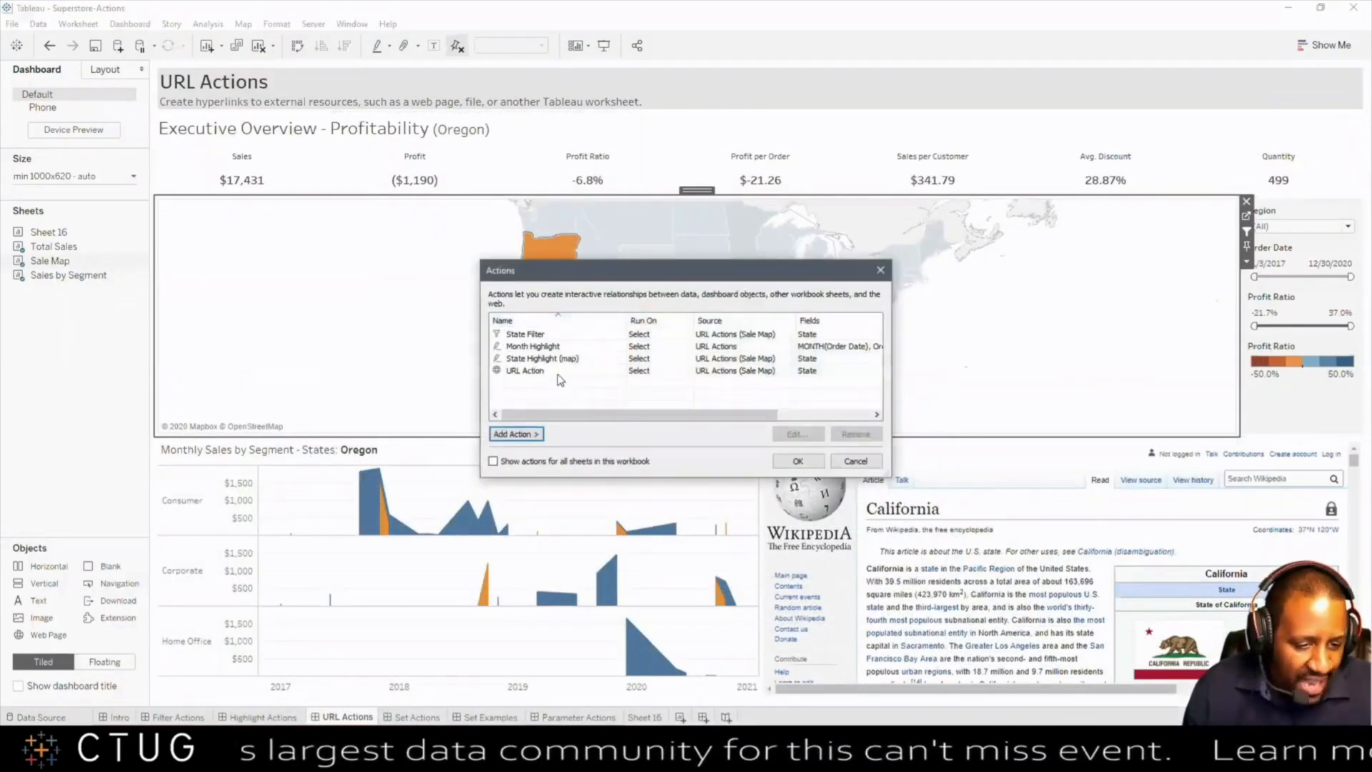
click(559, 371)
click(797, 434)
click(681, 392)
drag(651, 386, 409, 380)
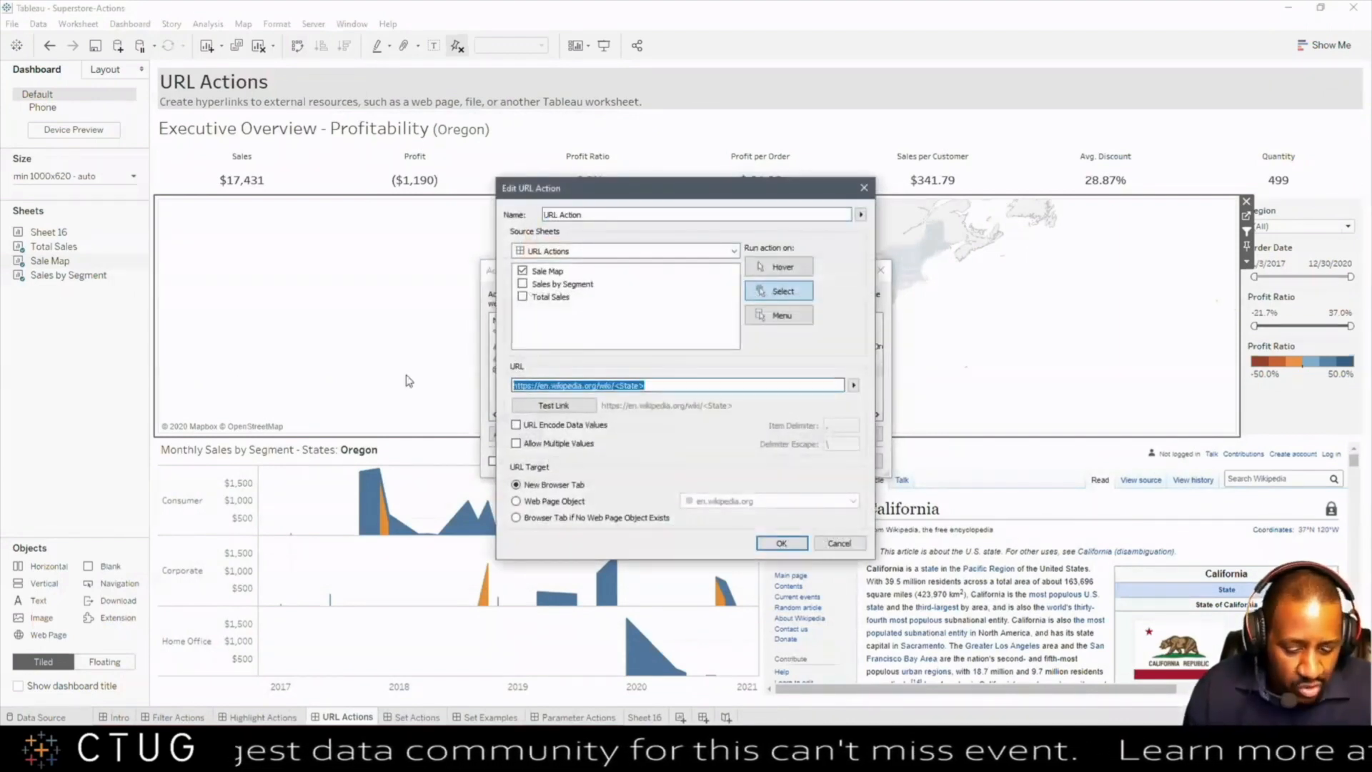
key(alt+Tab)
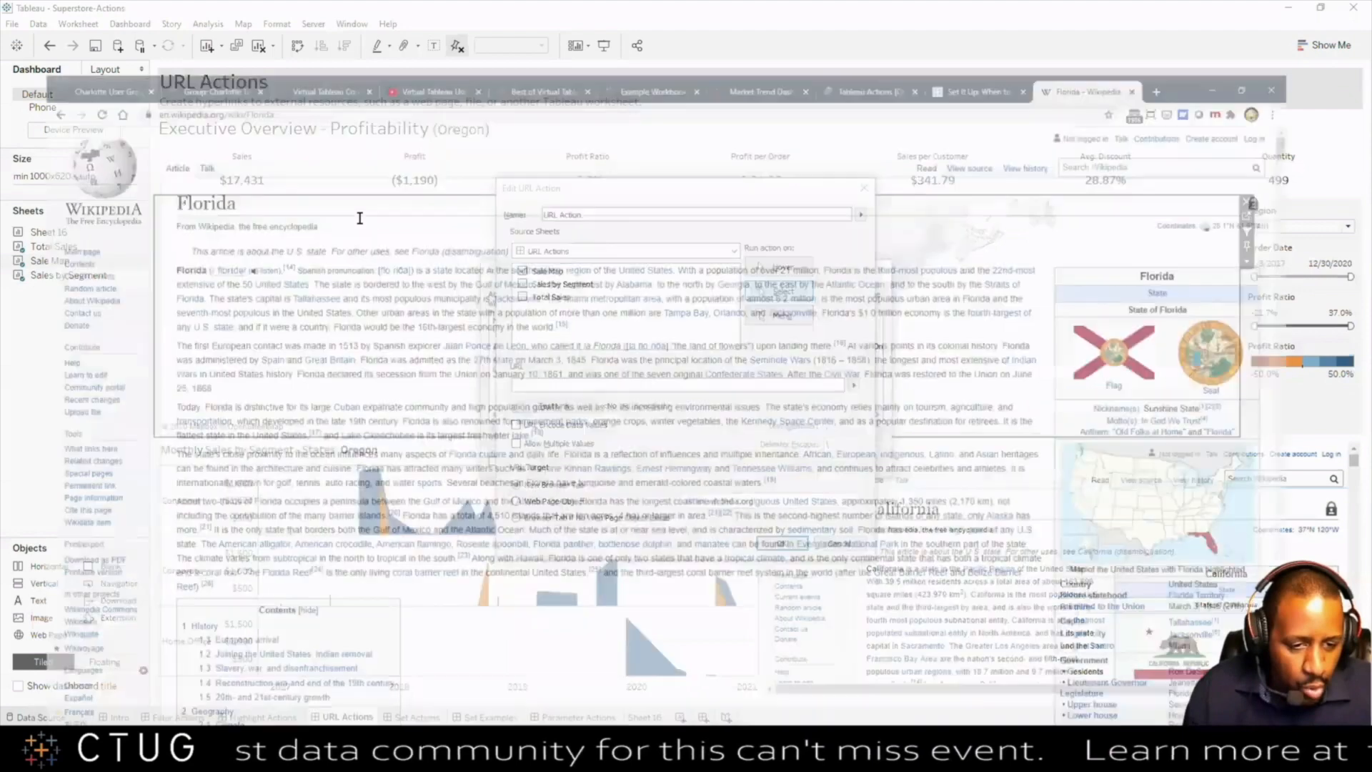
click(214, 37)
click(229, 37)
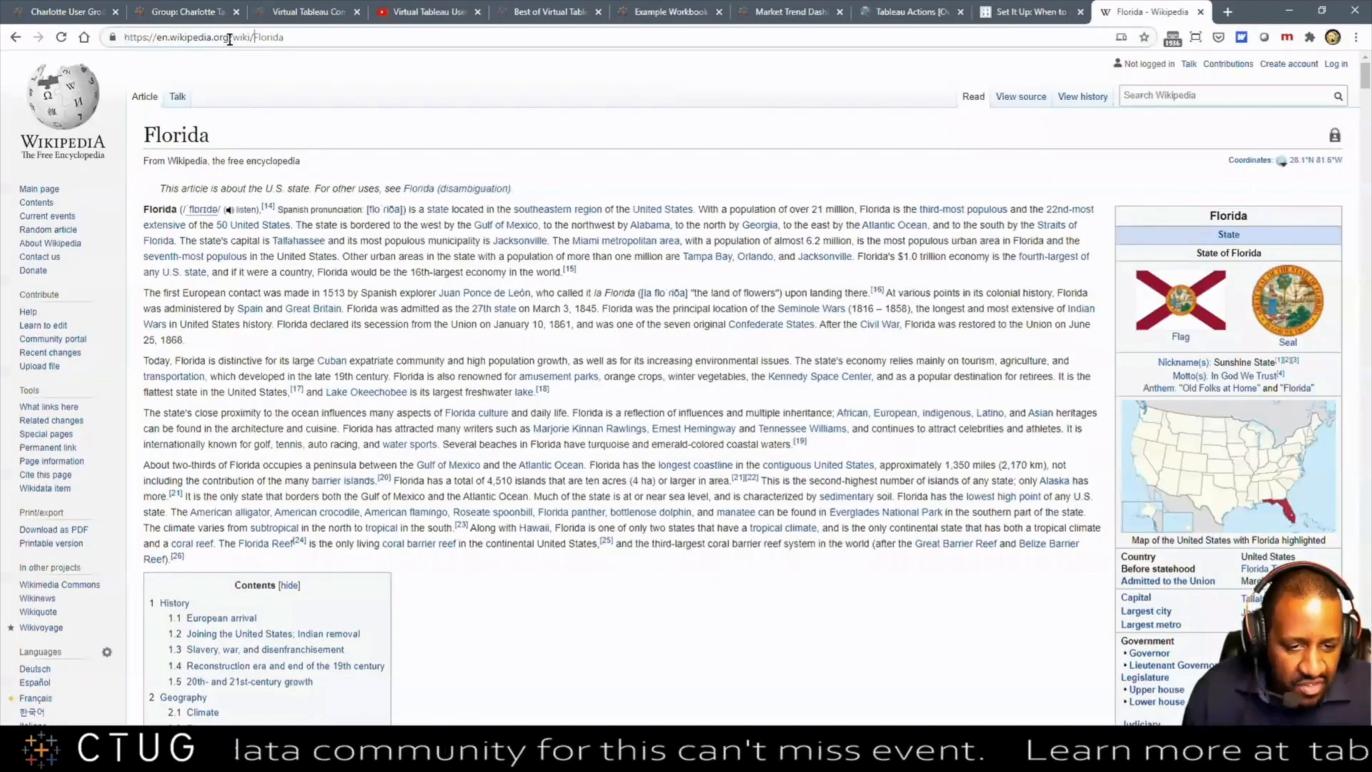
drag(253, 37, 123, 37)
key(ctrl+c)
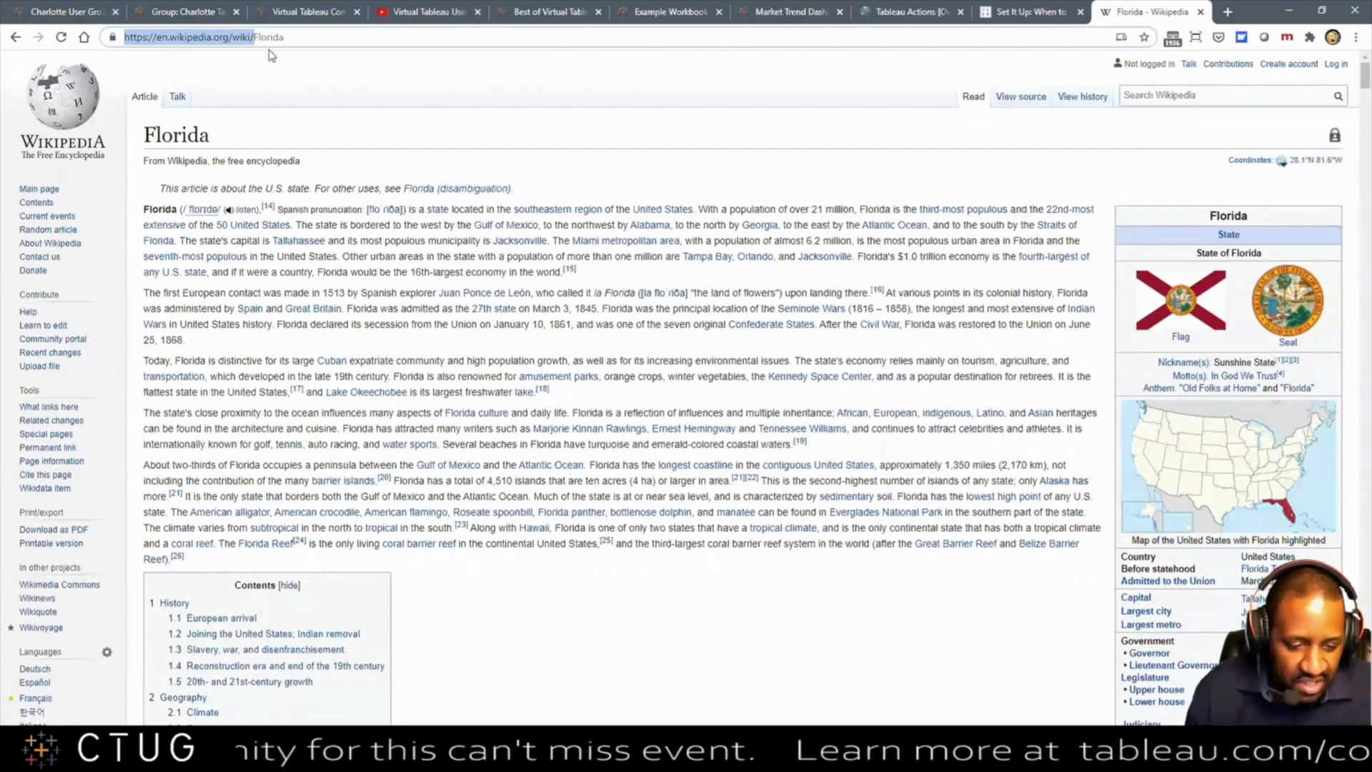
key(alt+Tab)
click(586, 386)
key(ctrl+v)
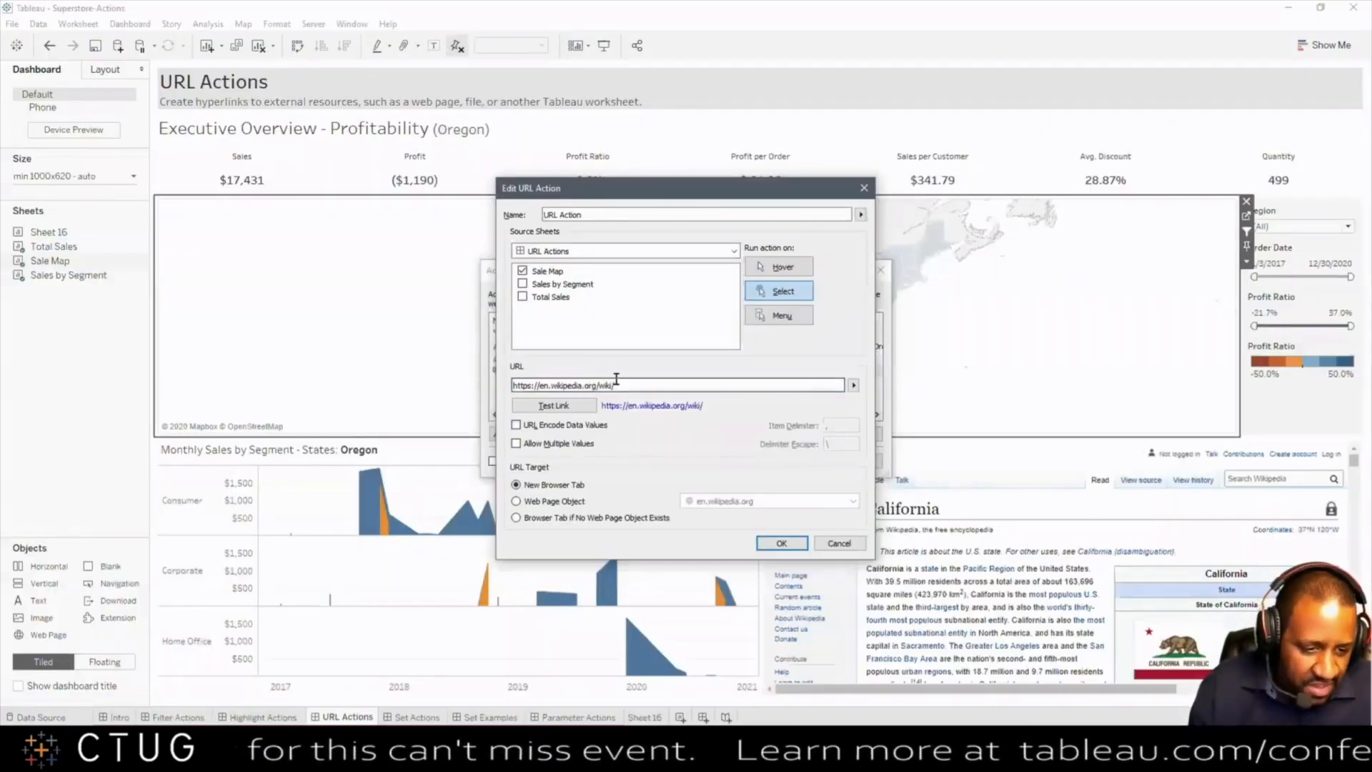
click(853, 386)
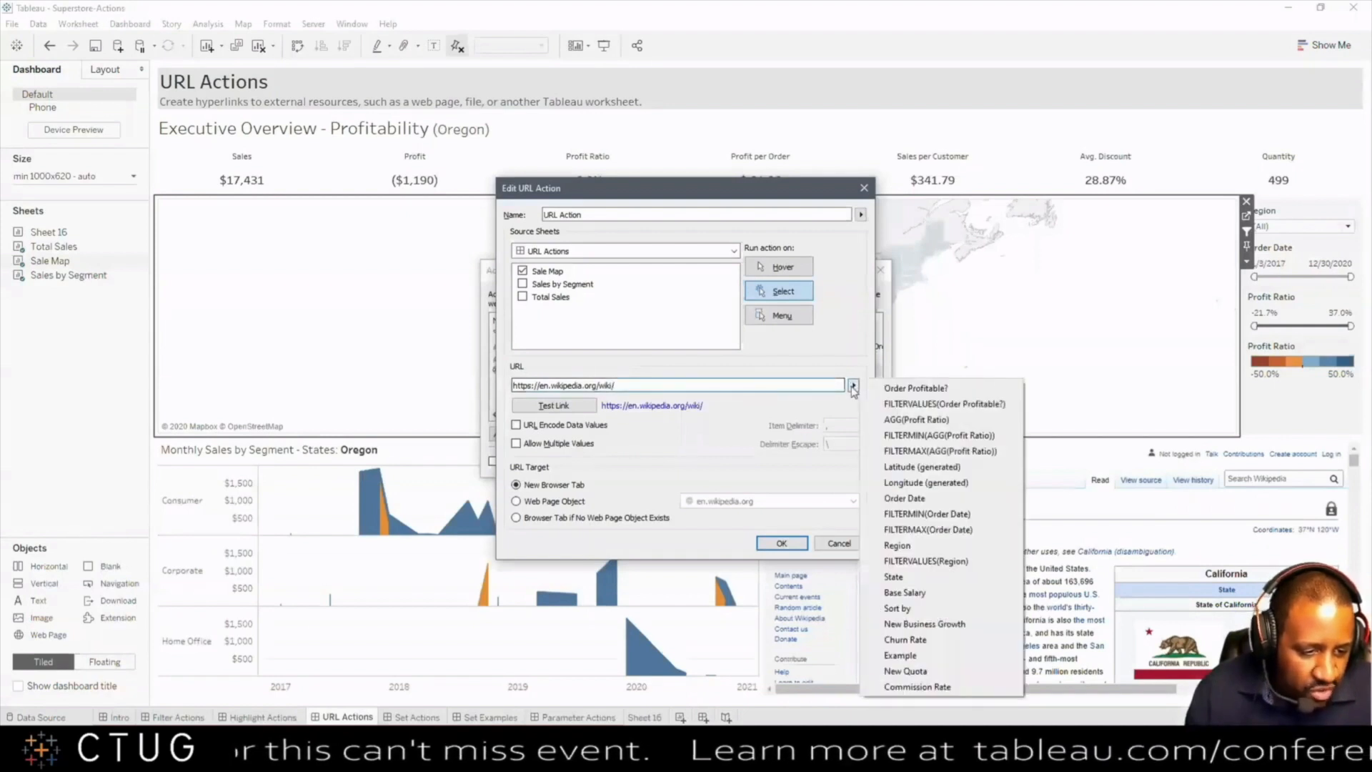
click(928, 577)
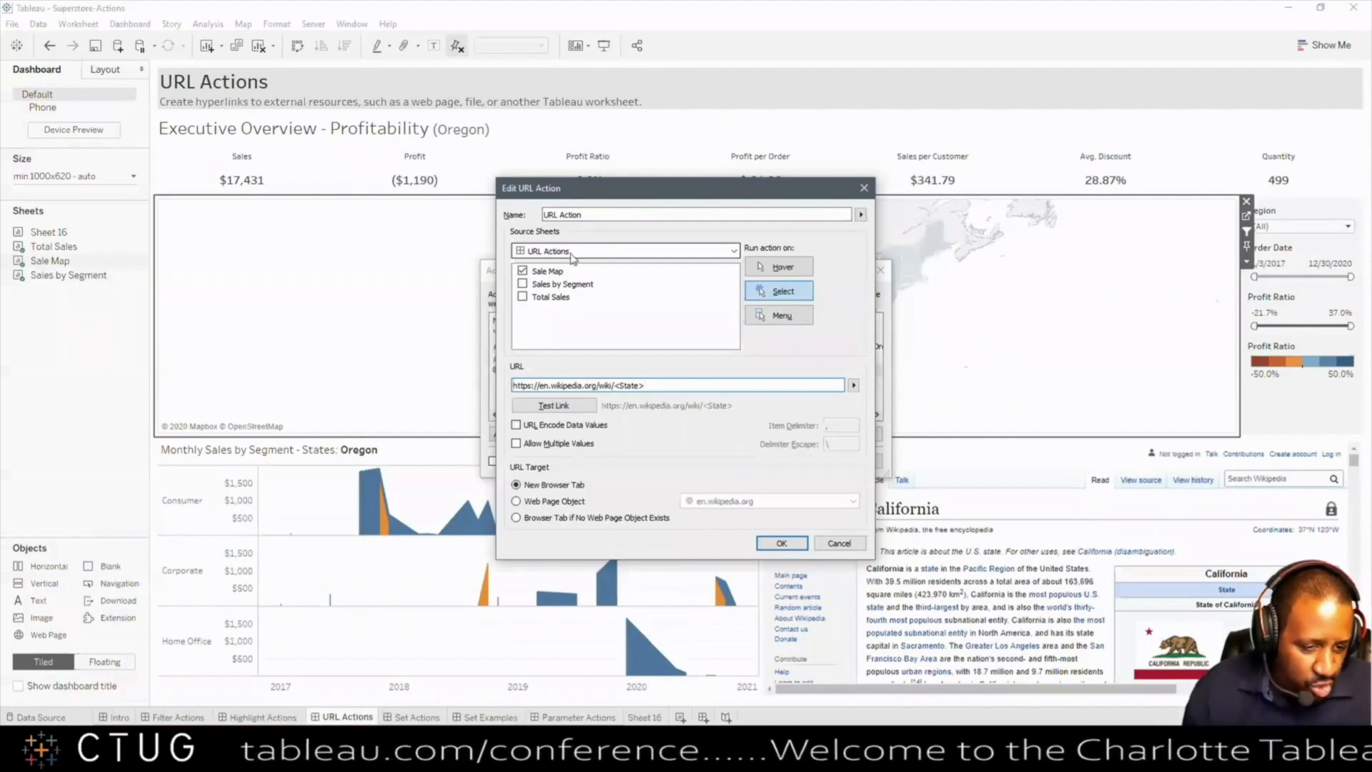
Step: Set the URL action's target to the en.wikipedia.org web page object and save the action with its State-based URL
drag(633, 192, 931, 311)
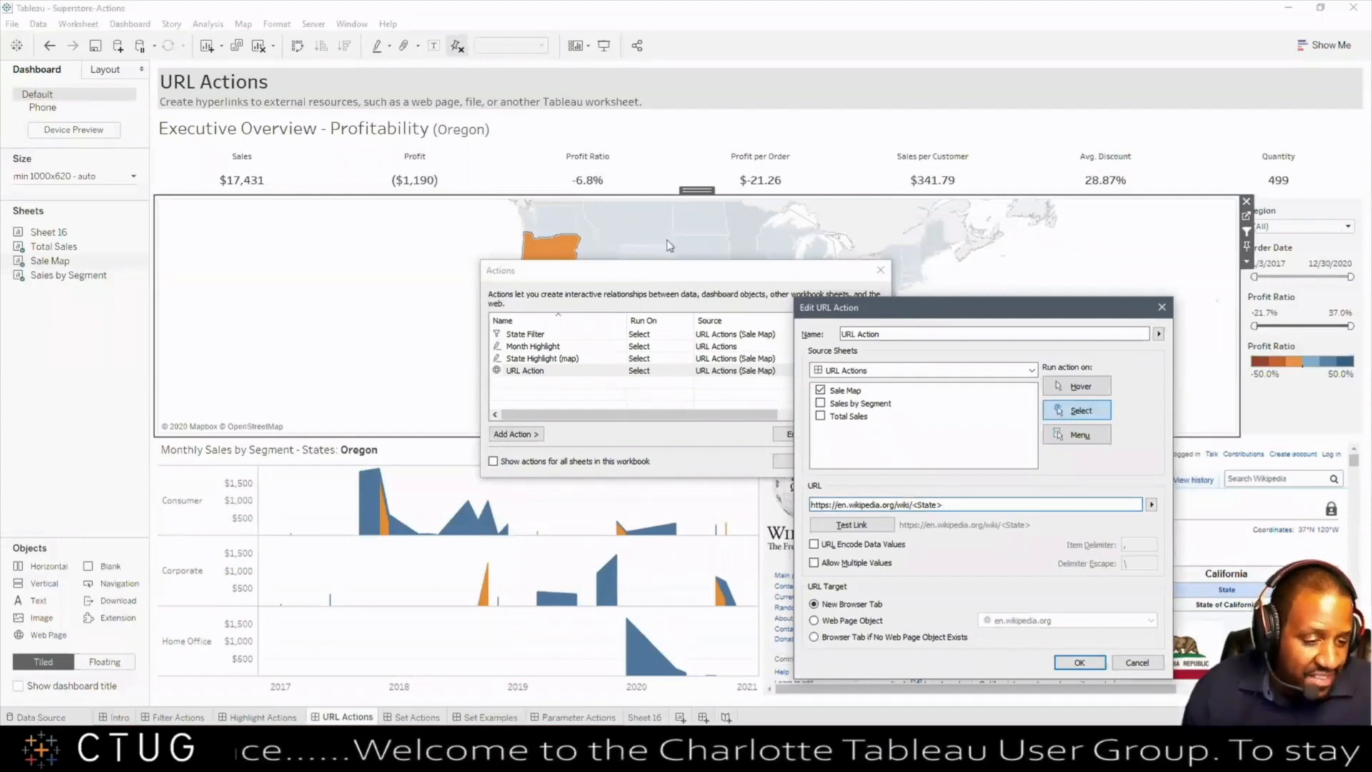
drag(946, 505, 916, 505)
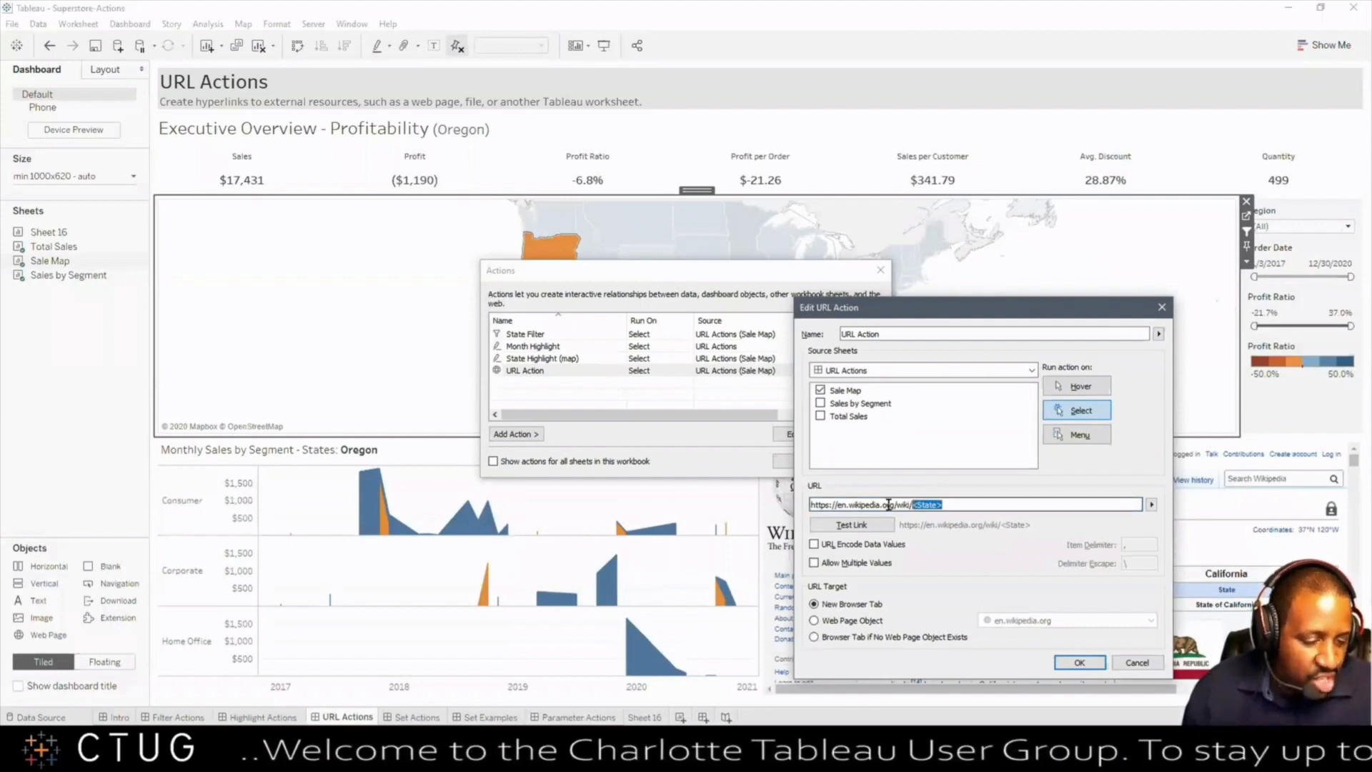
click(814, 621)
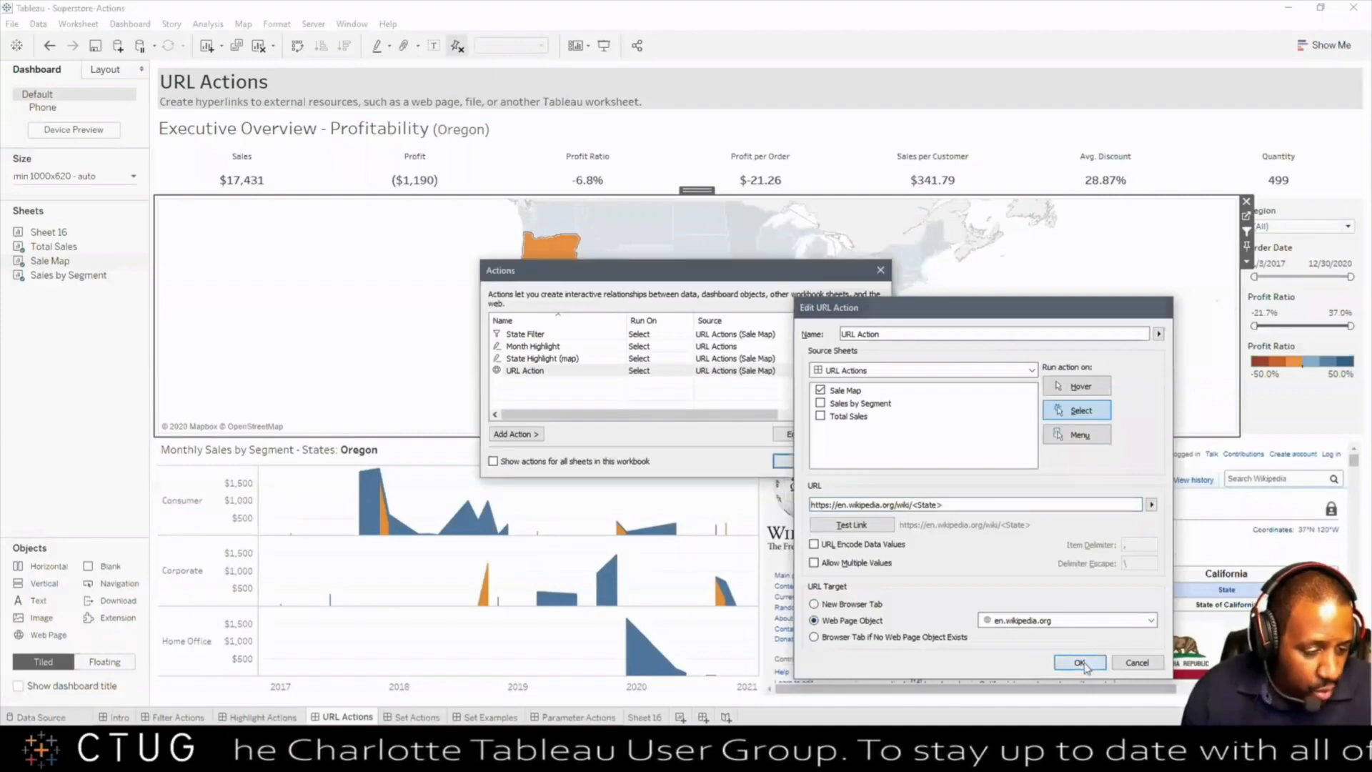
click(1081, 662)
click(798, 463)
Step: Test the URL action by selecting Georgia and Colorado on the map, checking the embedded web page's options in between
mouse_move(833, 370)
click(833, 370)
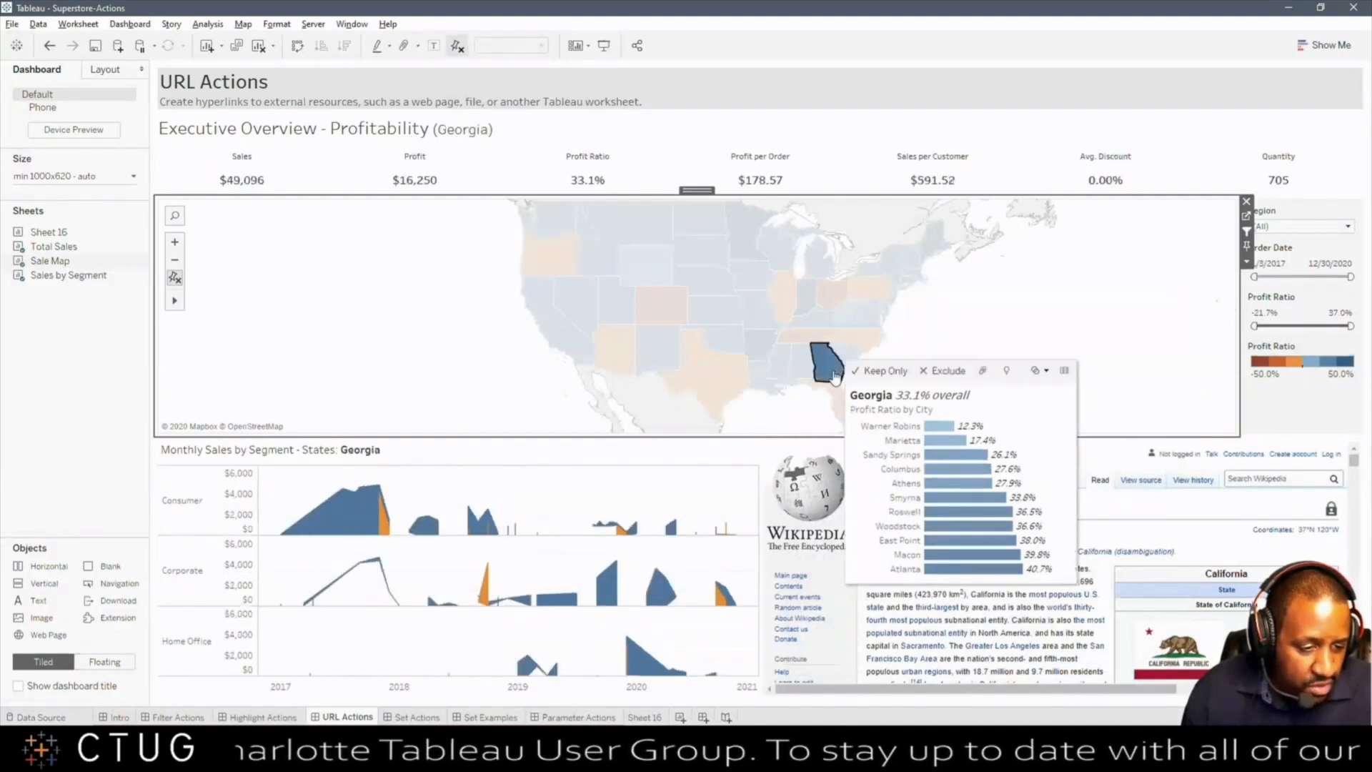
click(1039, 489)
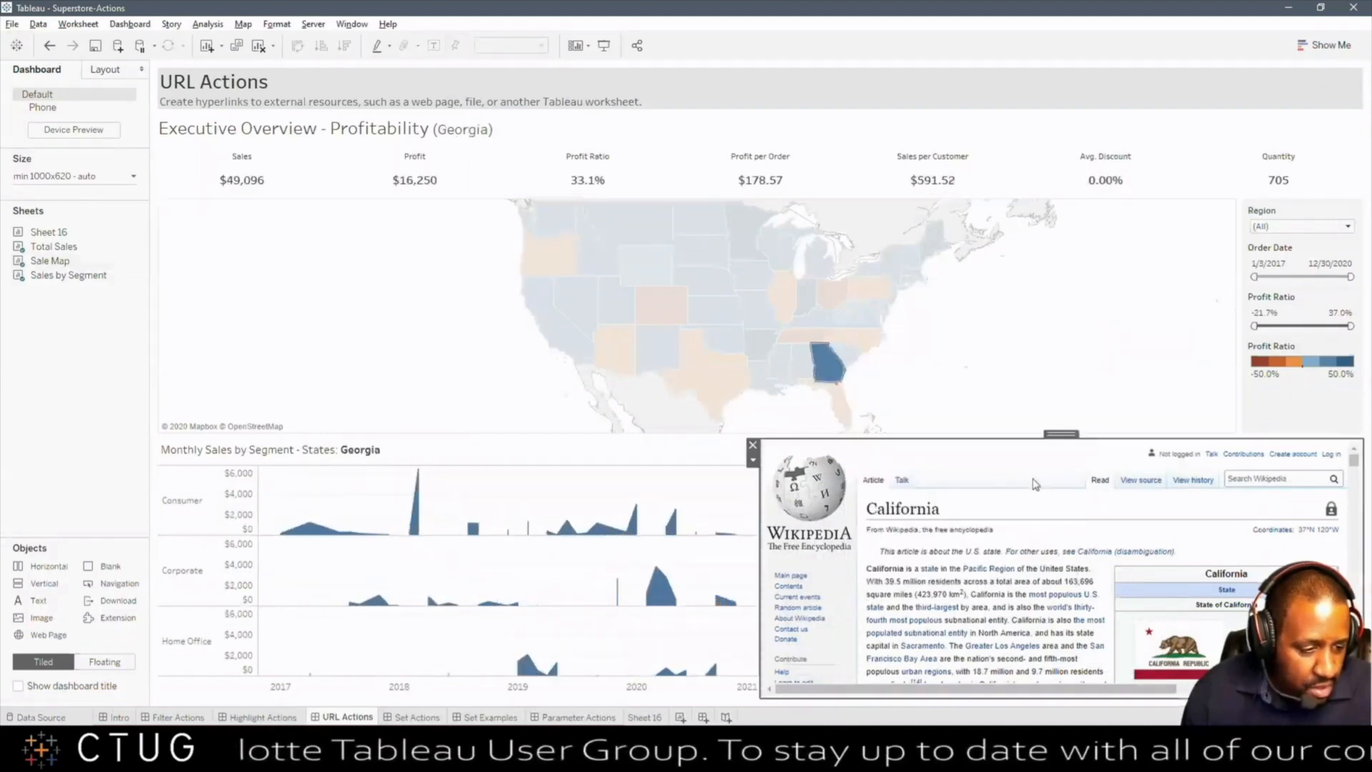
click(754, 461)
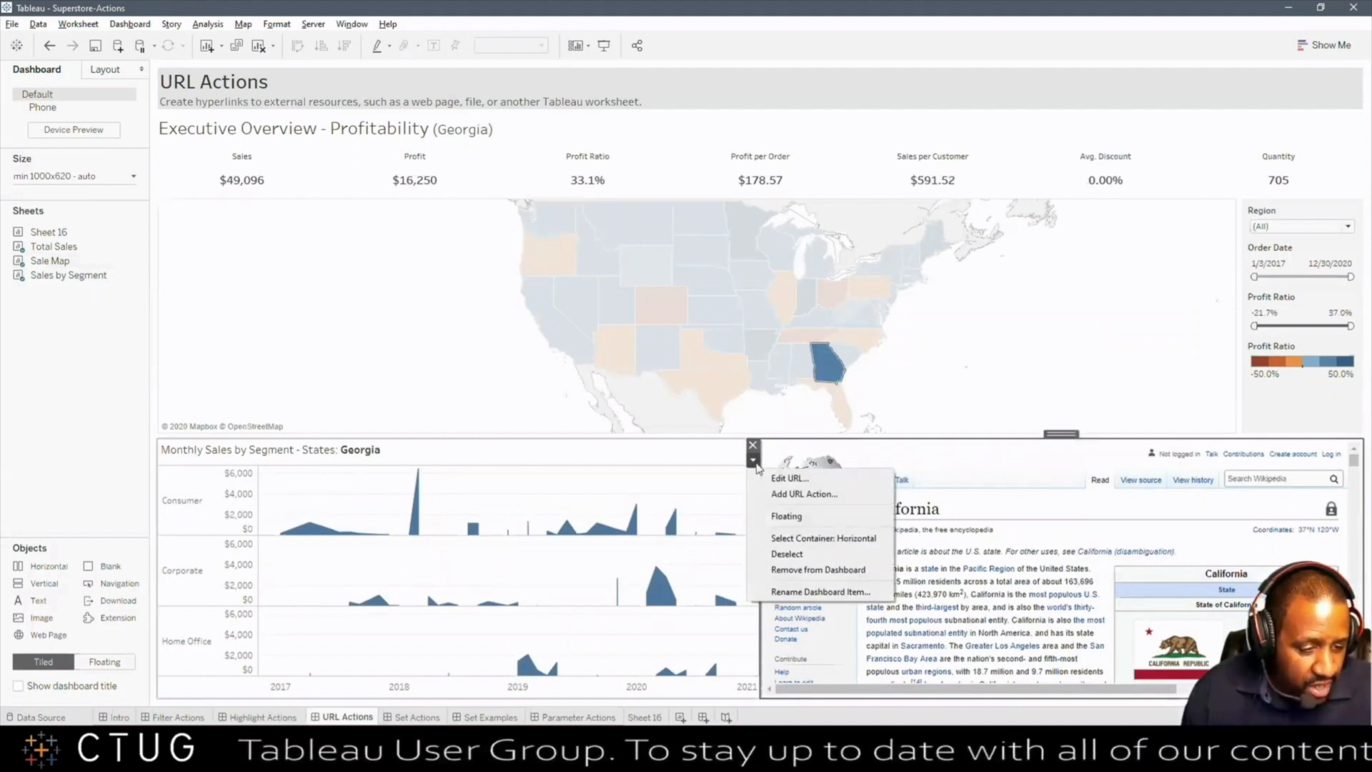
click(983, 378)
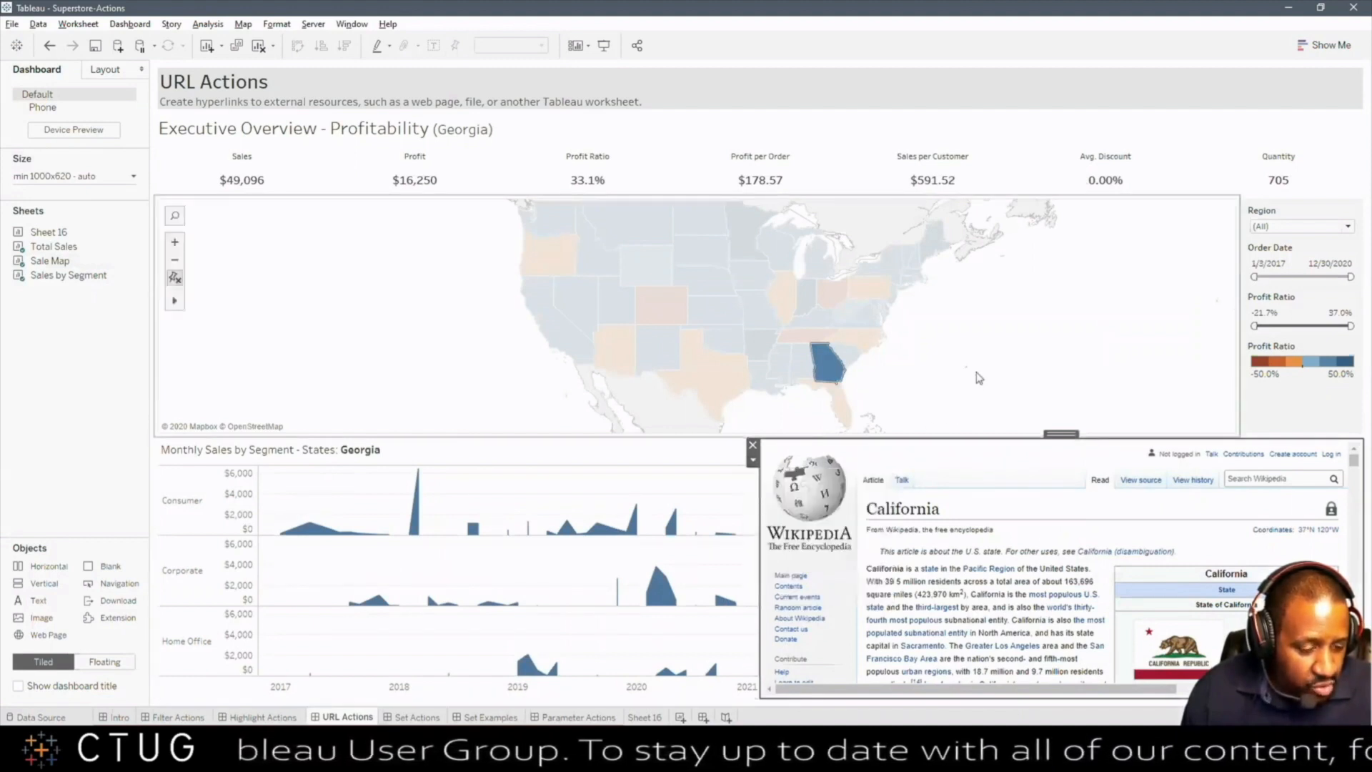
click(660, 319)
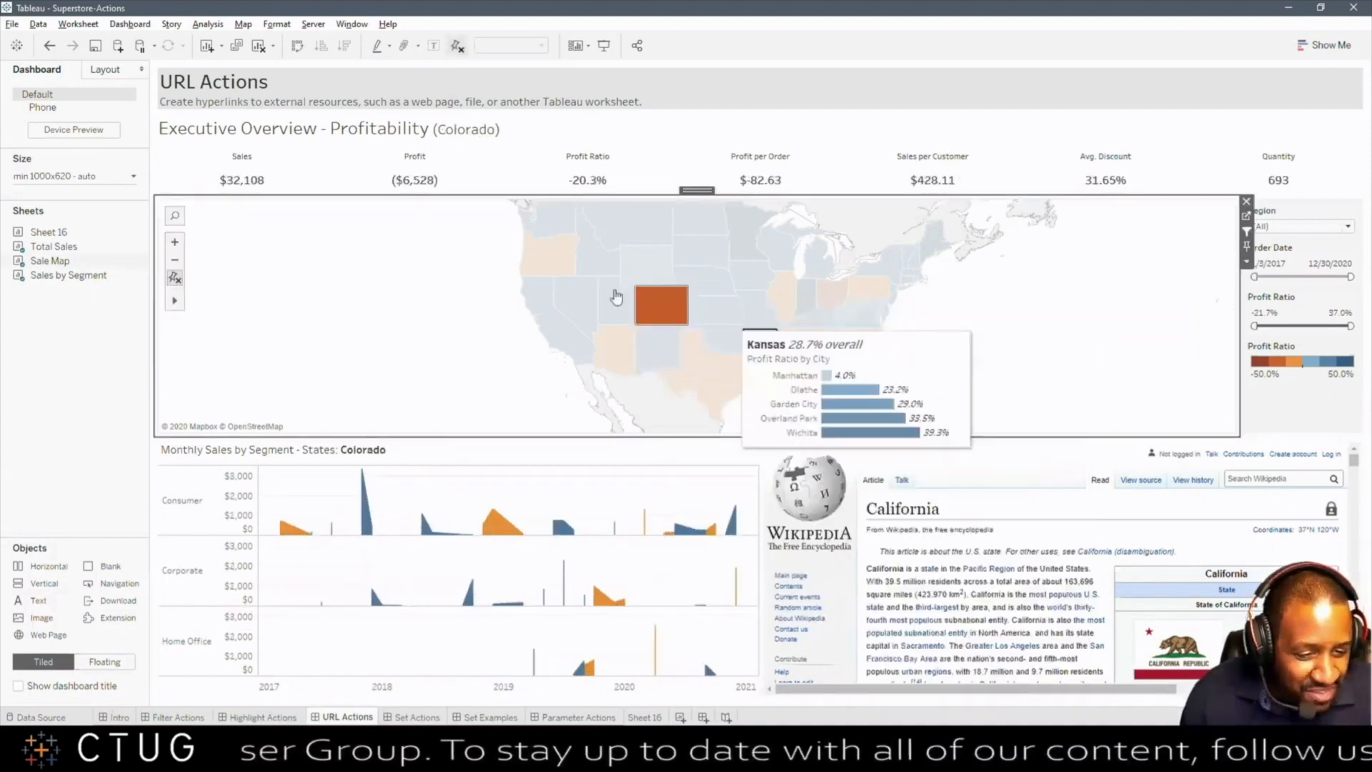
Step: Edit the dashboard's URL Action so that its target is New Browser Tab, and save the change
click(130, 24)
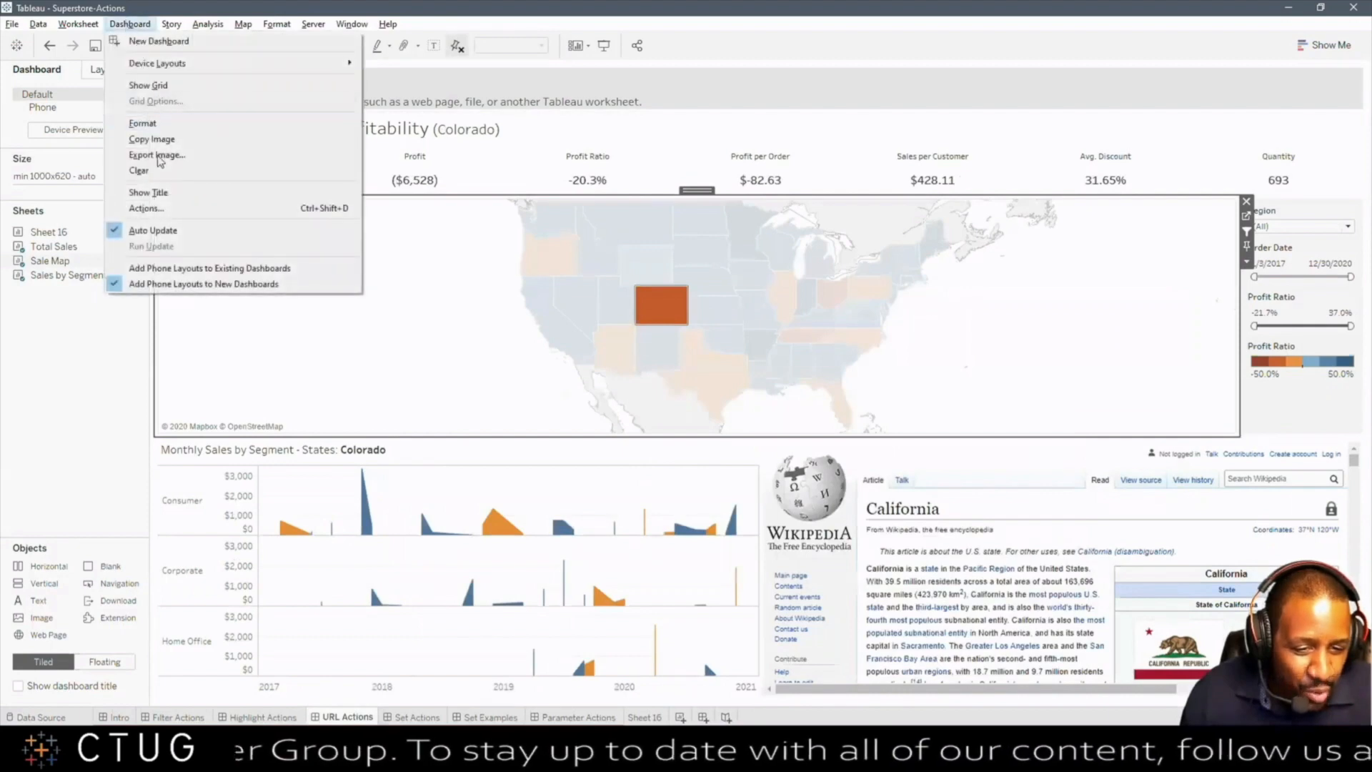
click(152, 211)
click(606, 372)
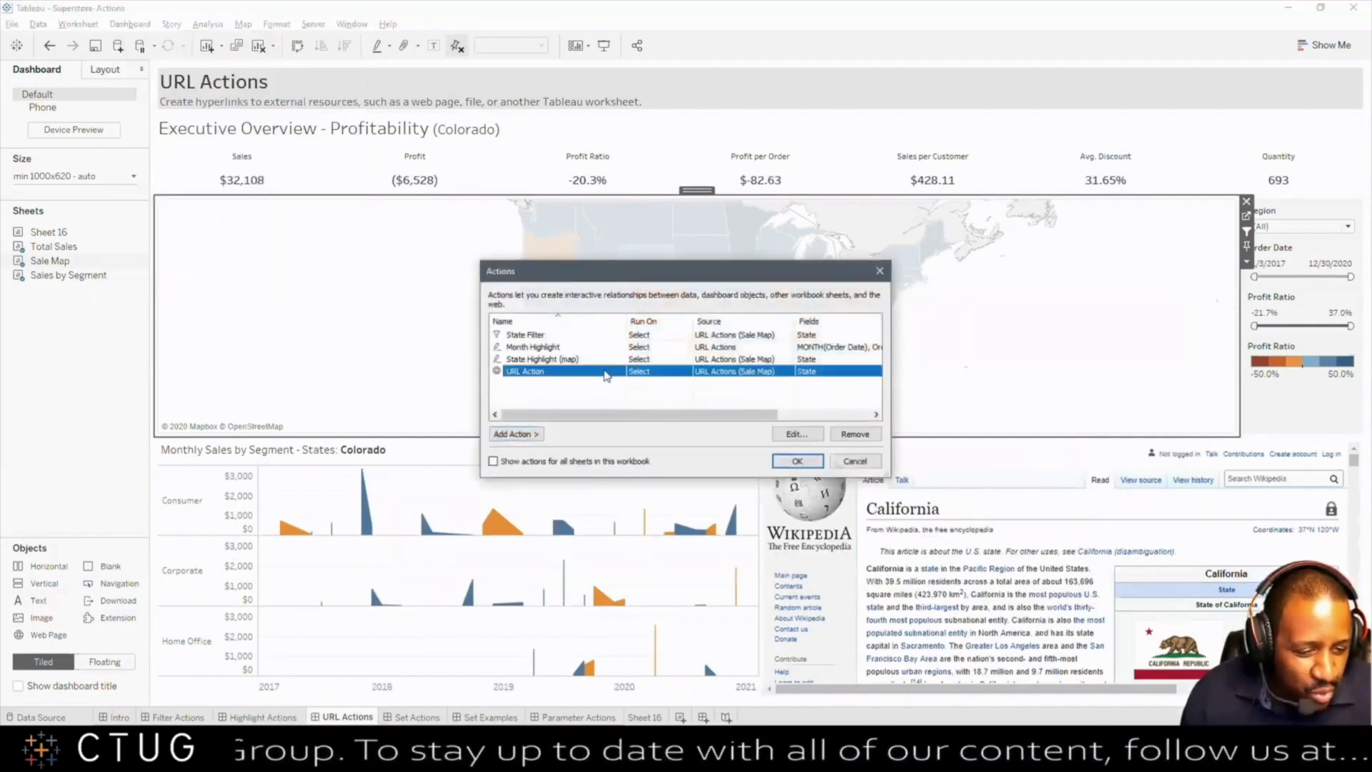
click(797, 434)
click(515, 485)
click(781, 543)
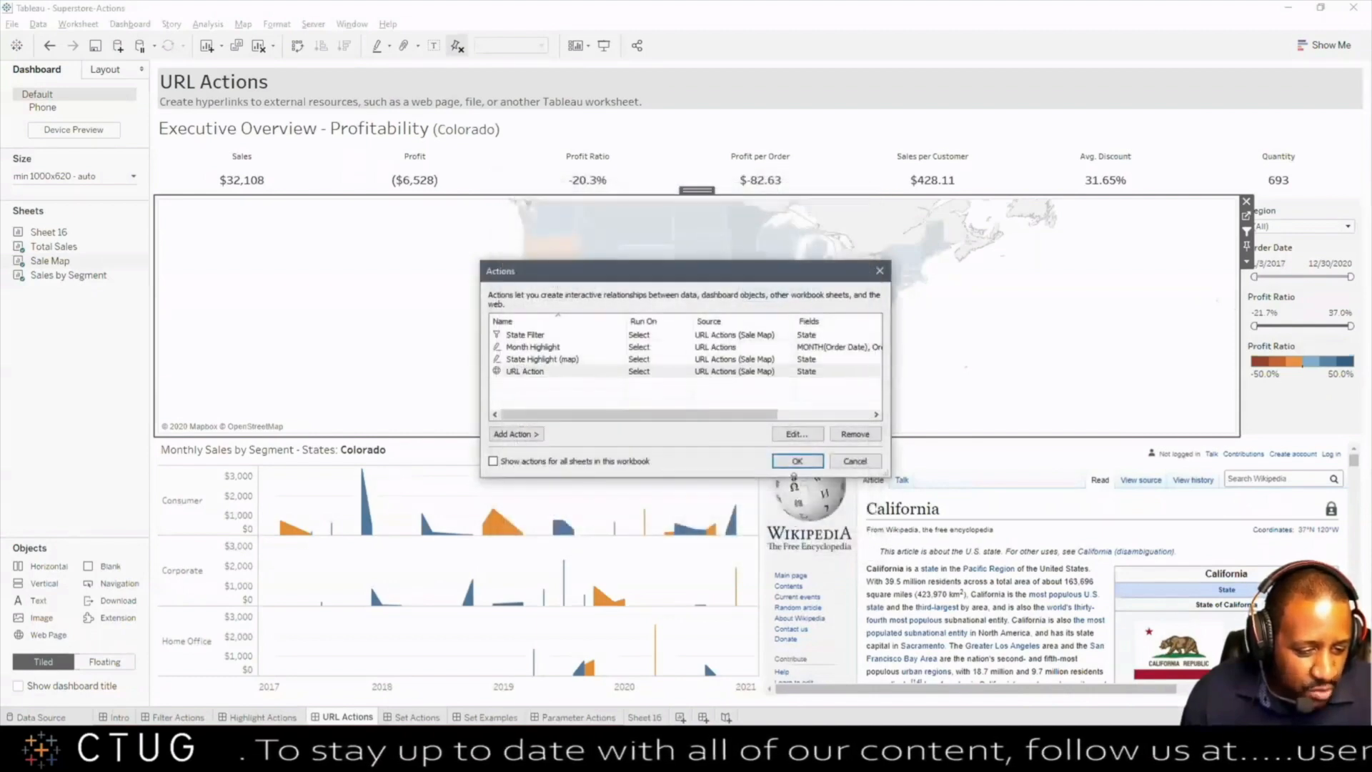
click(796, 461)
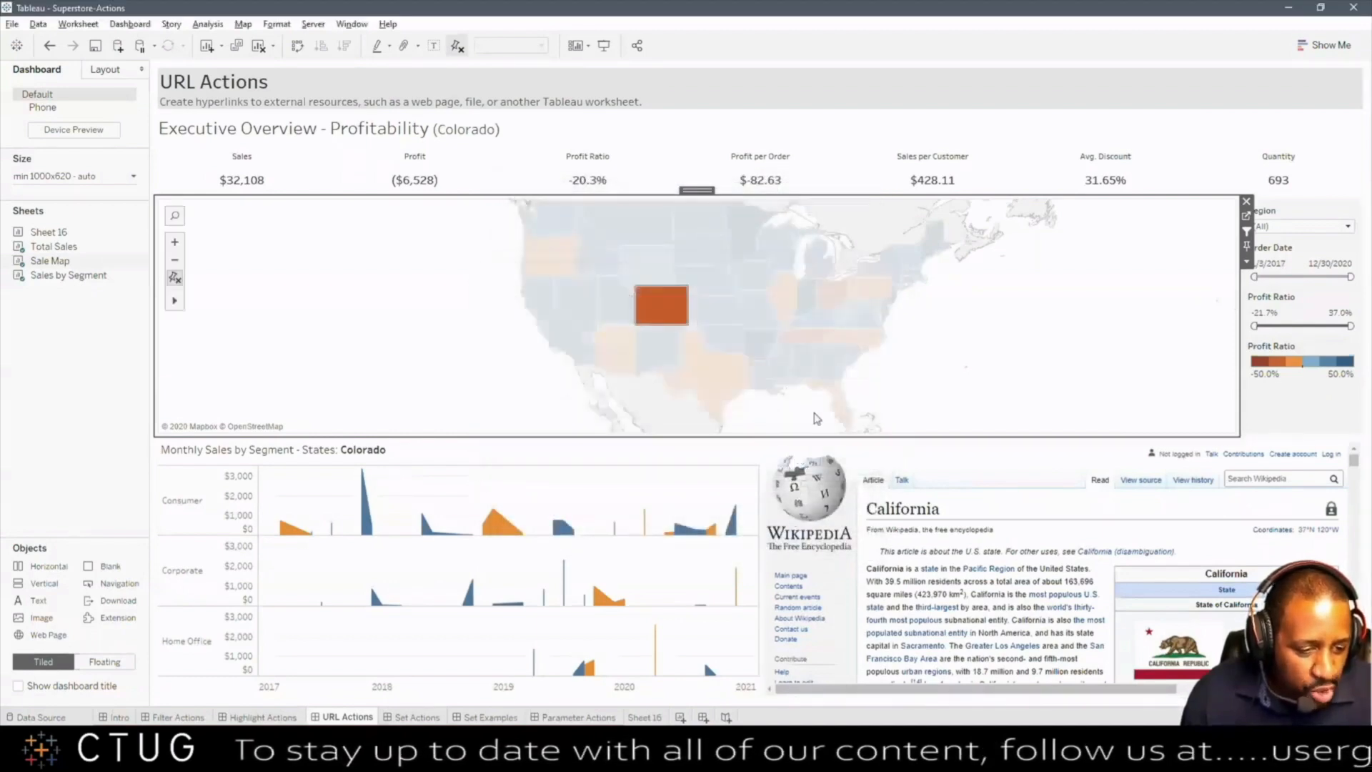
Step: Test the URL action by selecting Nevada on the map, close the Nevada and Florida Wikipedia pages, and clear the state selection in Tableau
click(579, 319)
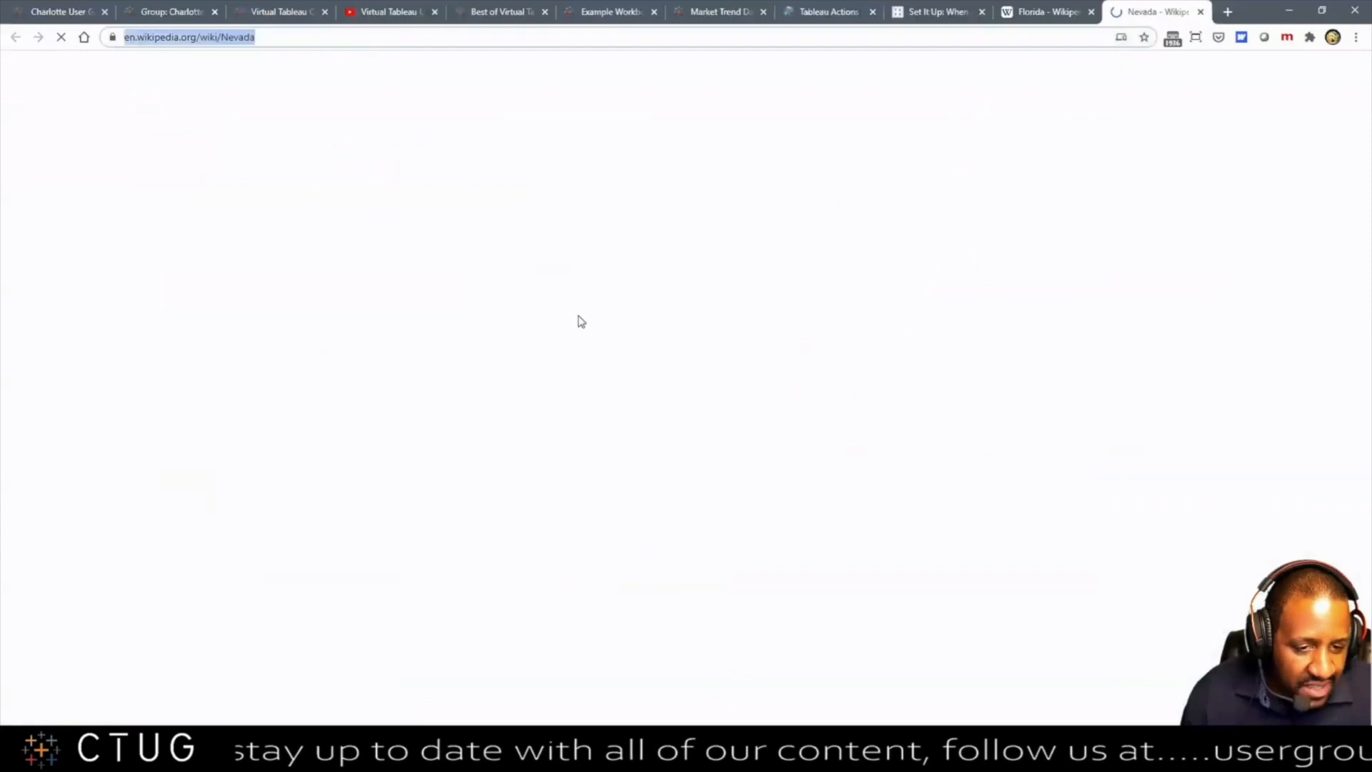
click(1200, 12)
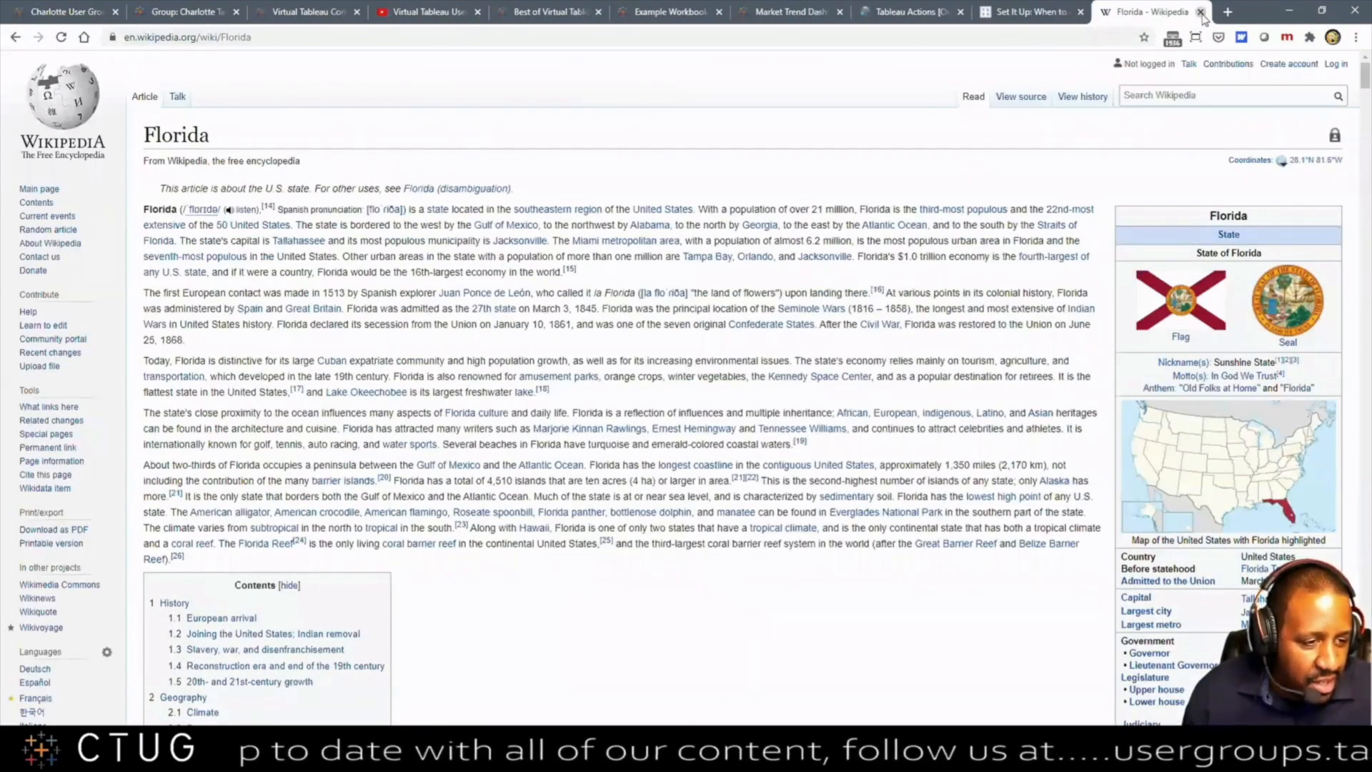
click(1200, 12)
click(1289, 11)
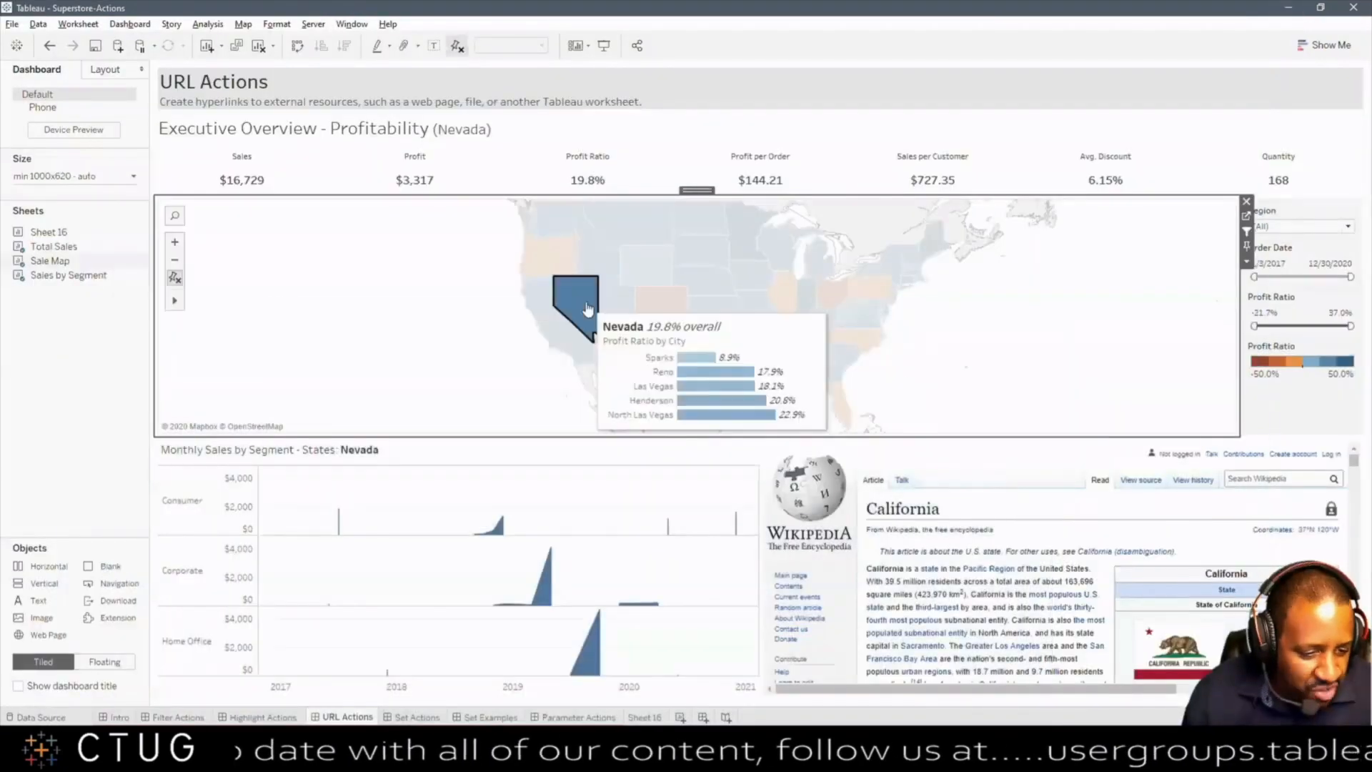
click(575, 300)
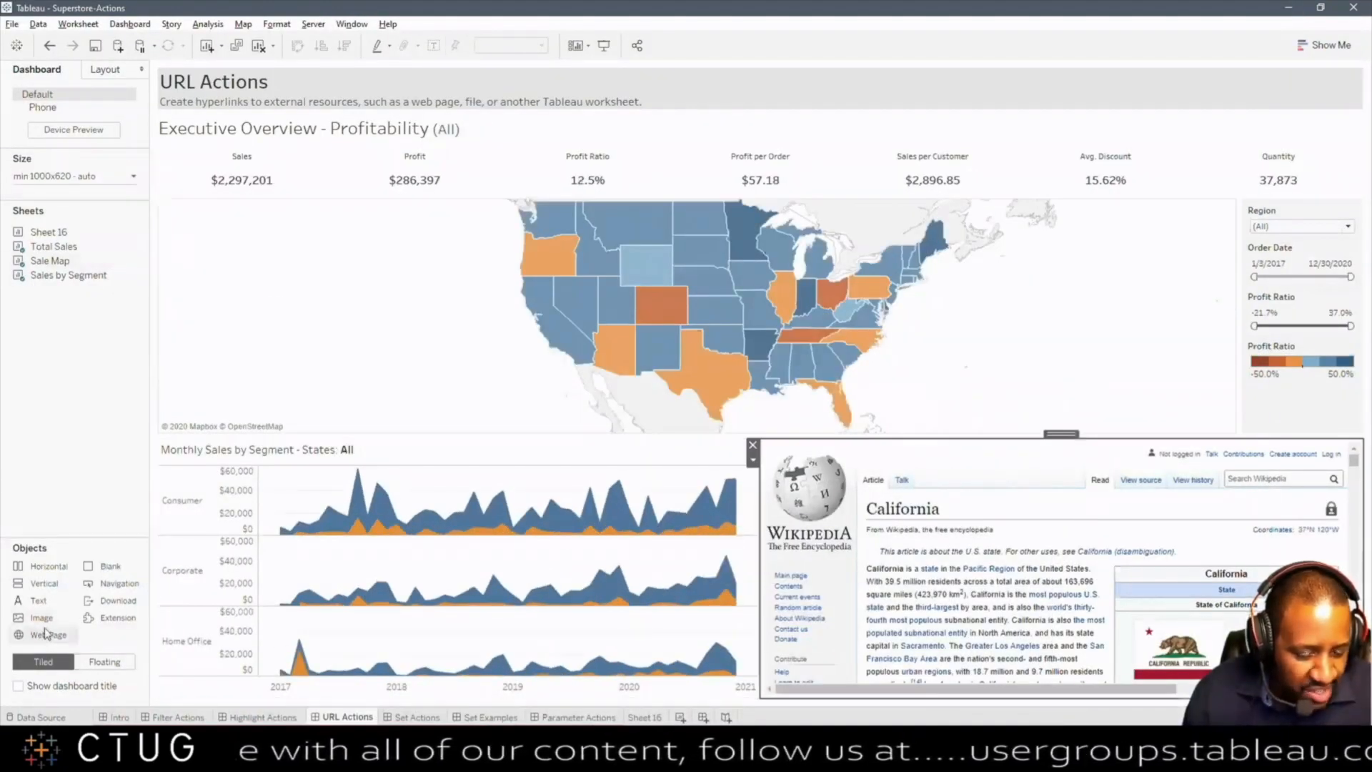
Step: Check the URL of the dashboard's embedded Wikipedia web page object without changing it
click(752, 460)
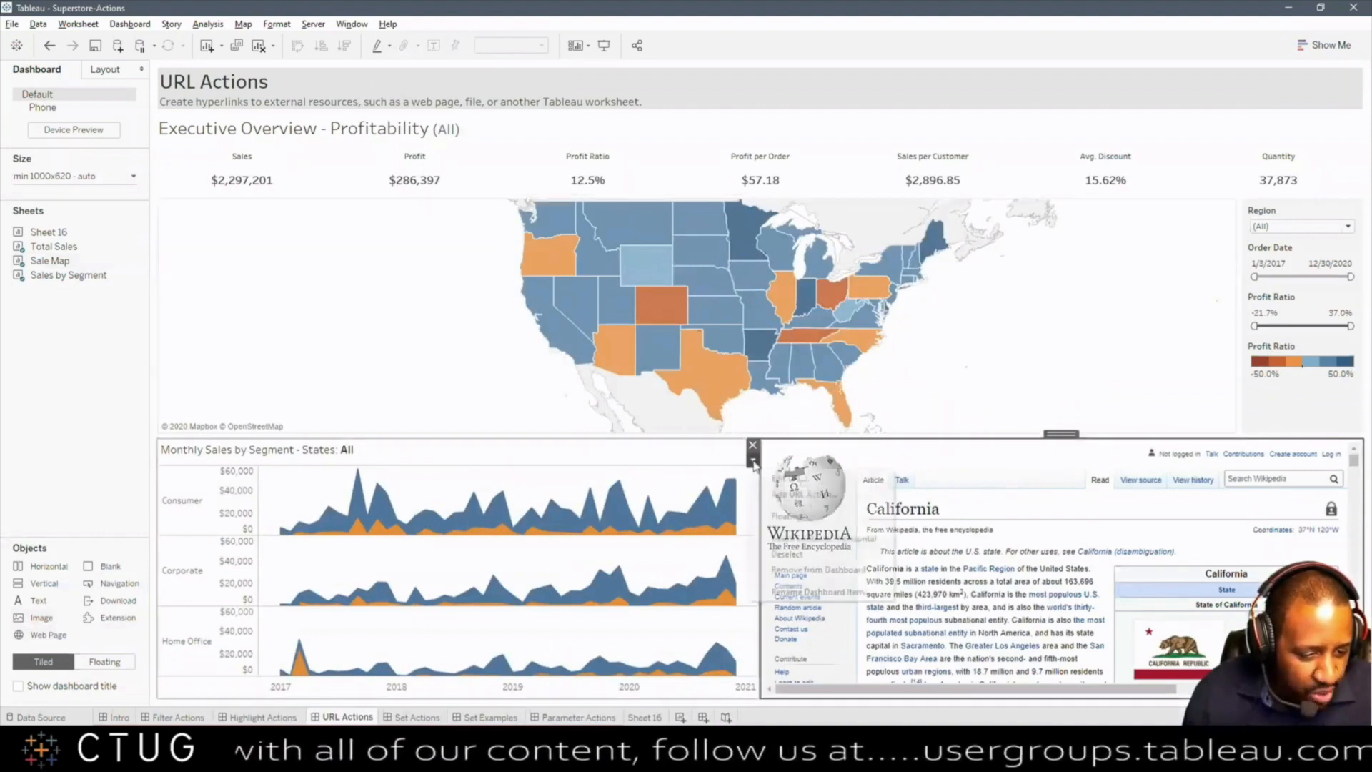
click(773, 478)
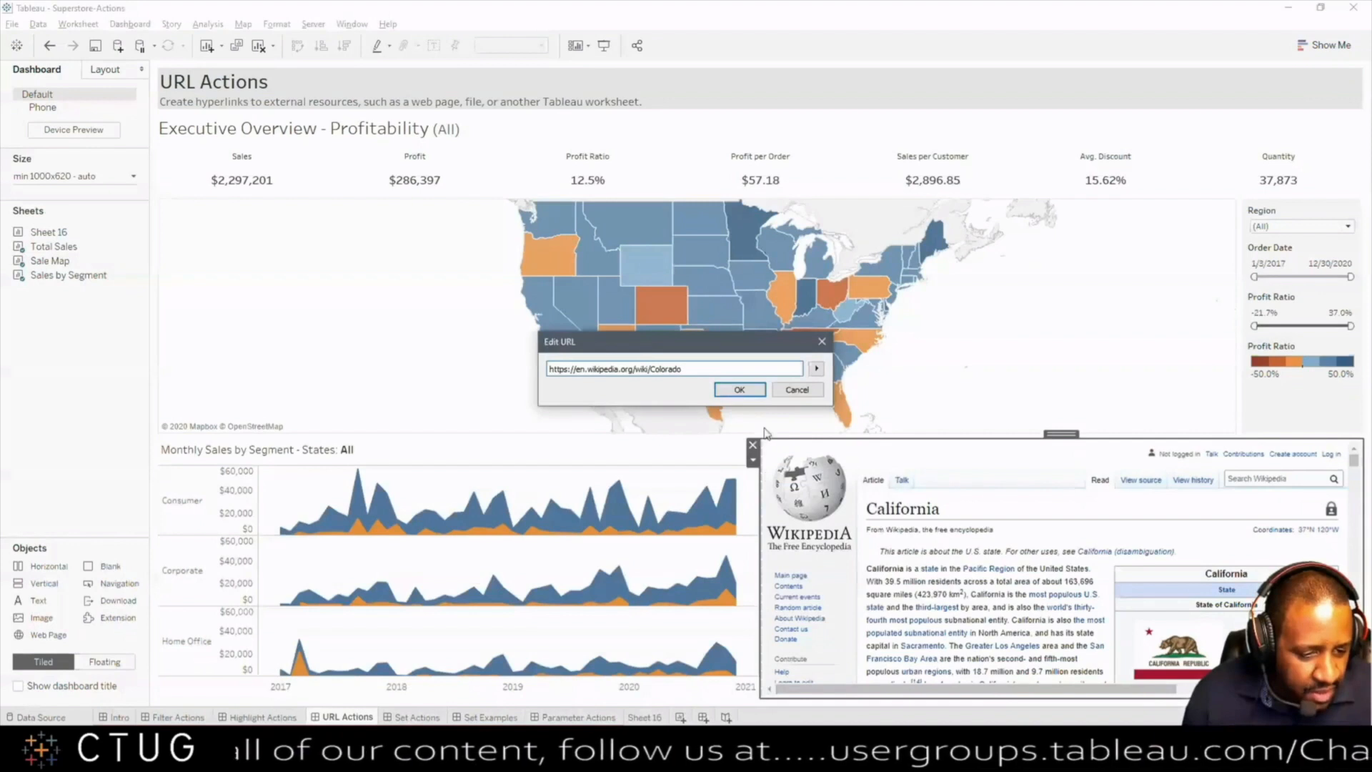
click(793, 391)
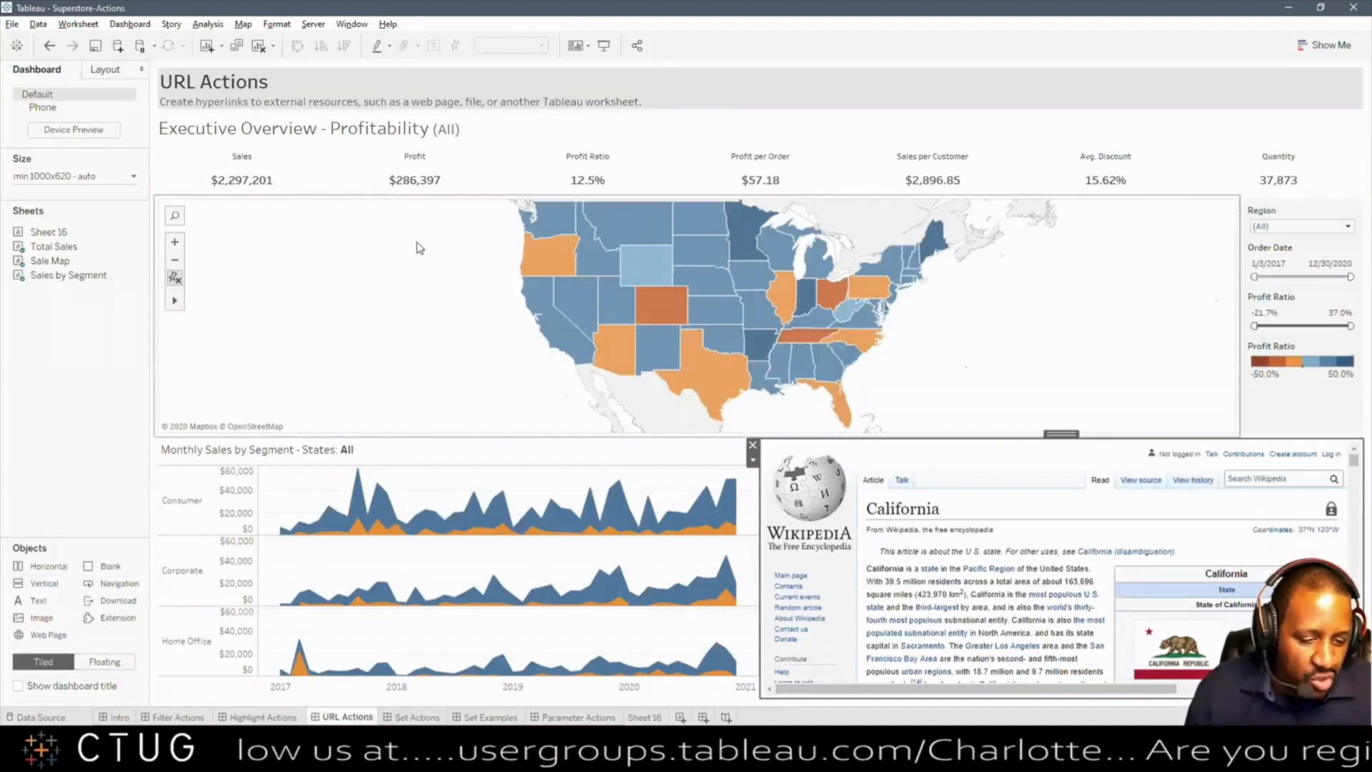
Step: Review the Set Actions dashboard down to its Filter Actions vs. Set Actions section, and open the Set Examples dashboard
mouse_move(426, 582)
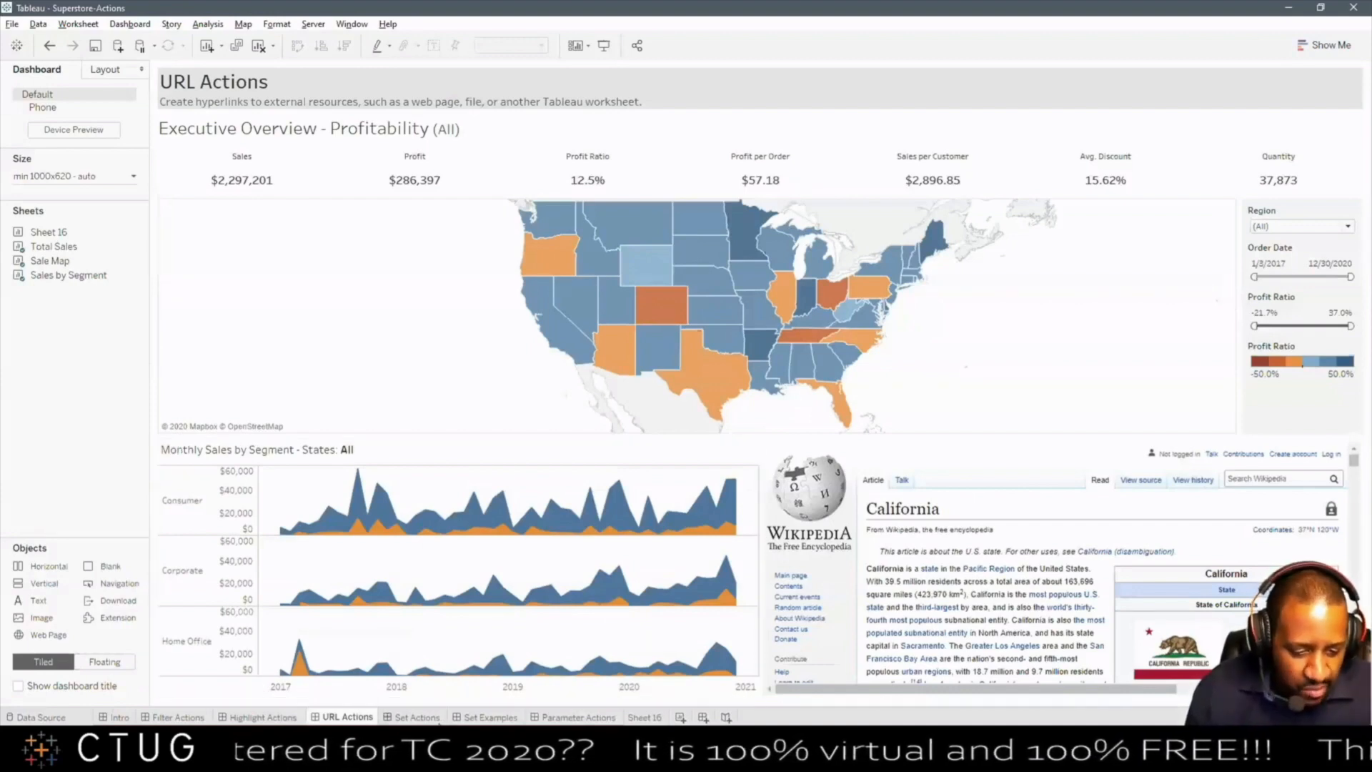
click(428, 717)
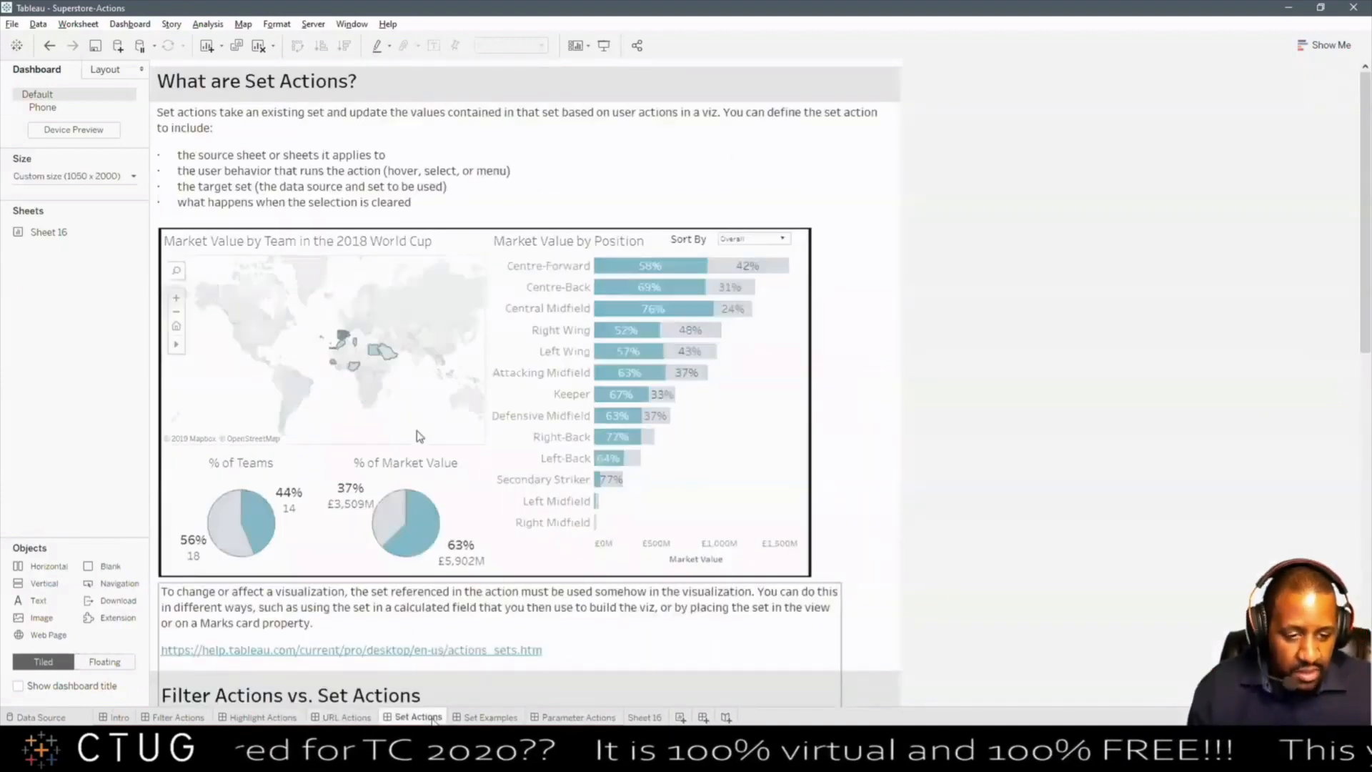
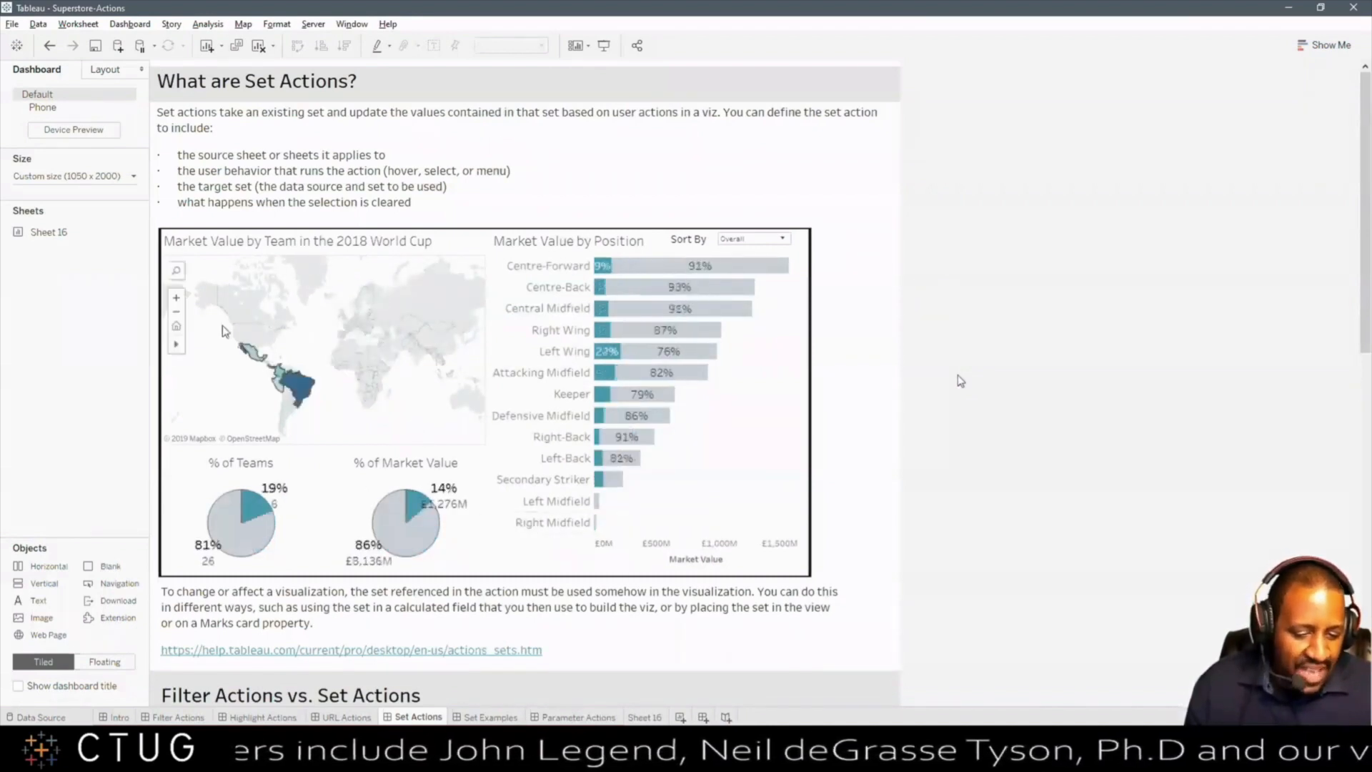
scroll(959, 380, down, 1)
drag(1364, 293, 1361, 431)
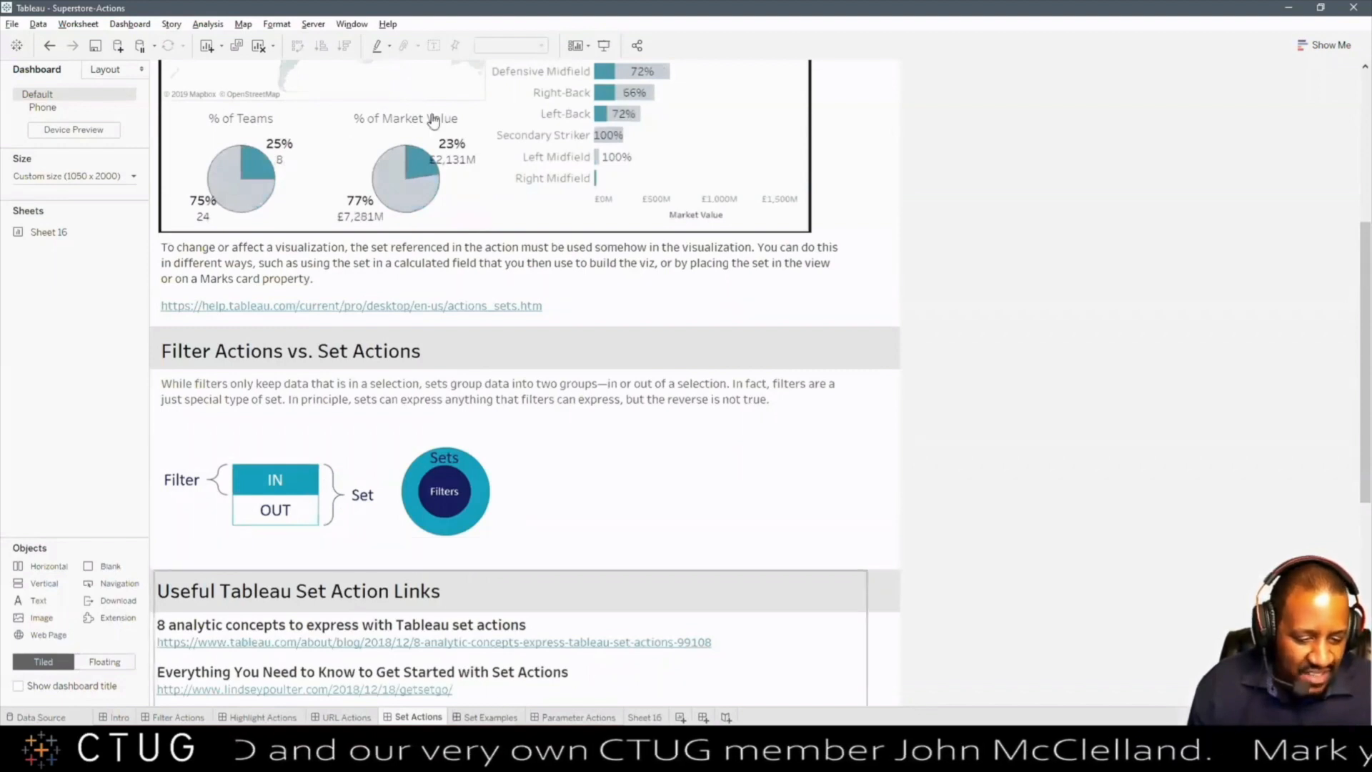
click(490, 717)
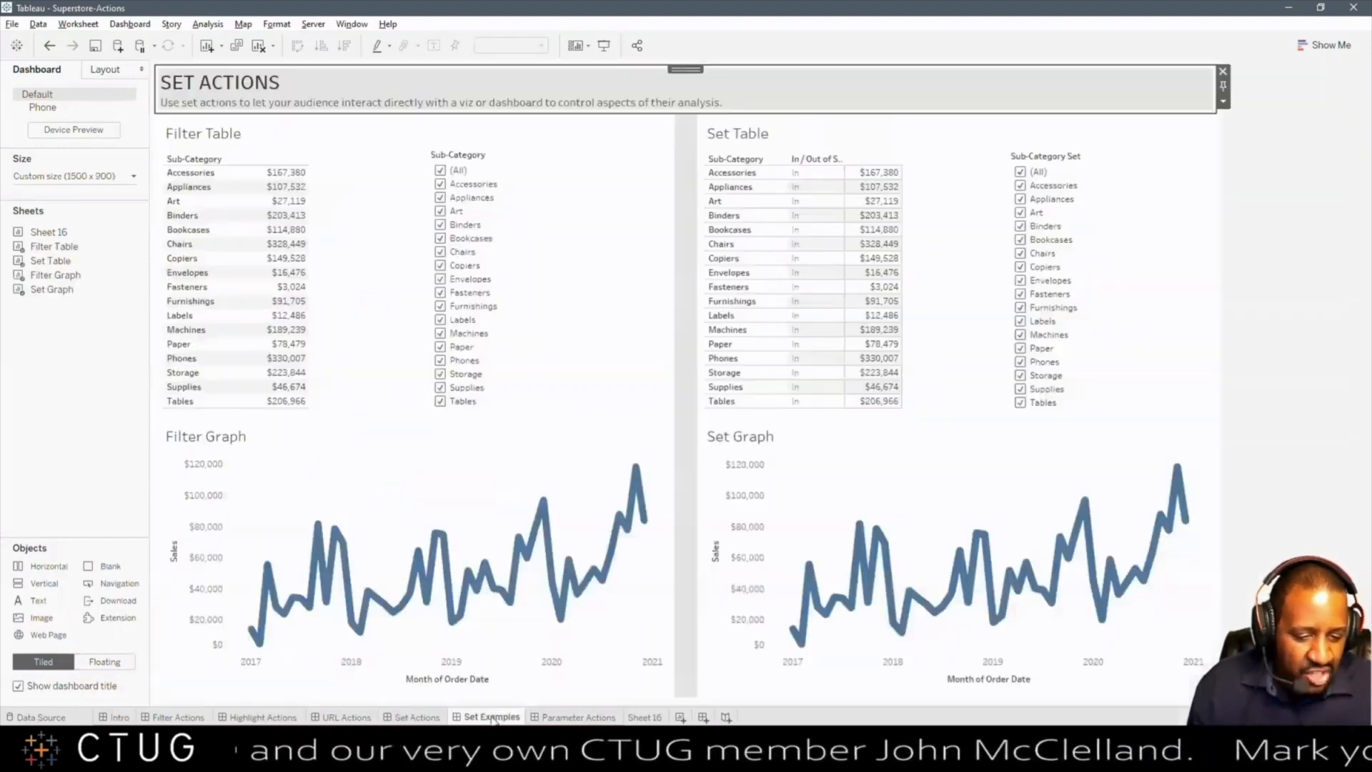
Step: Limit the Filter Table's Sub-Category filter to Accessories, Appliances and Art
click(1273, 209)
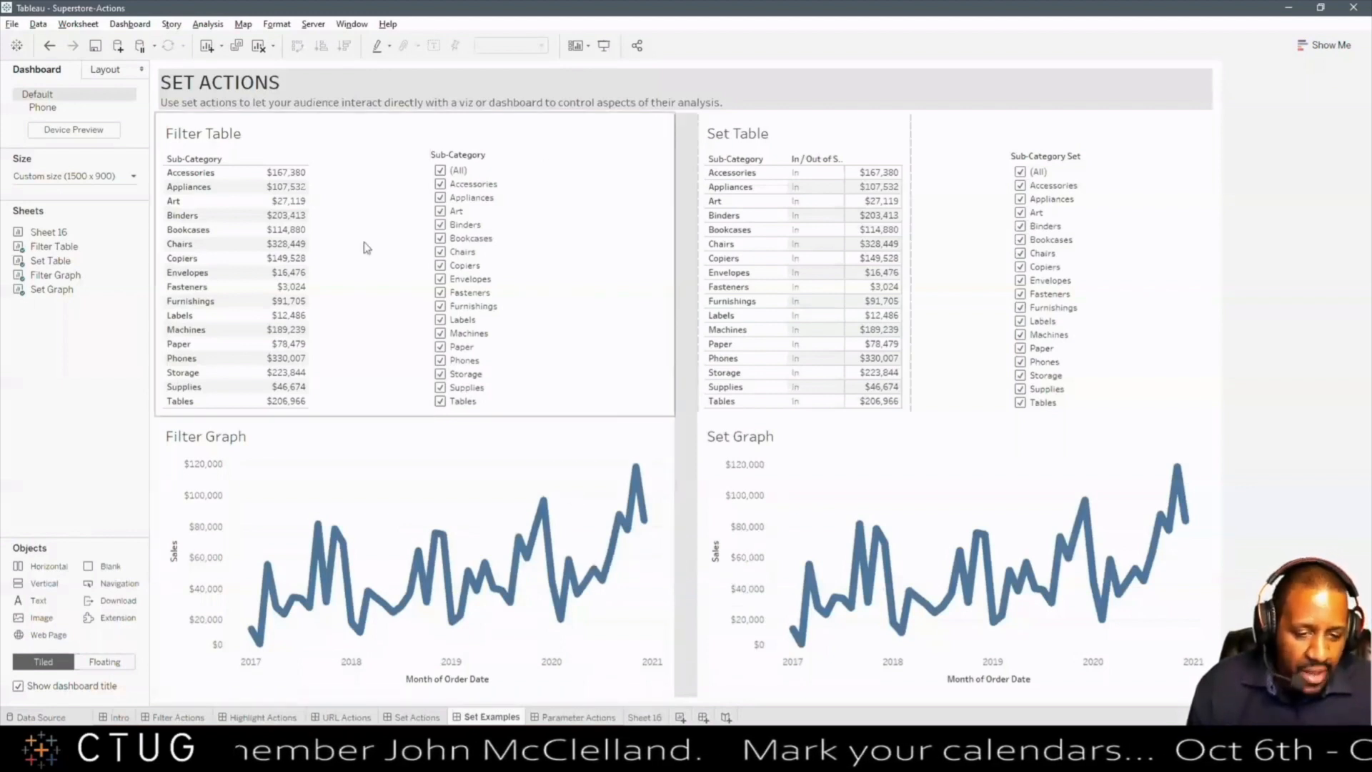
click(440, 171)
click(440, 184)
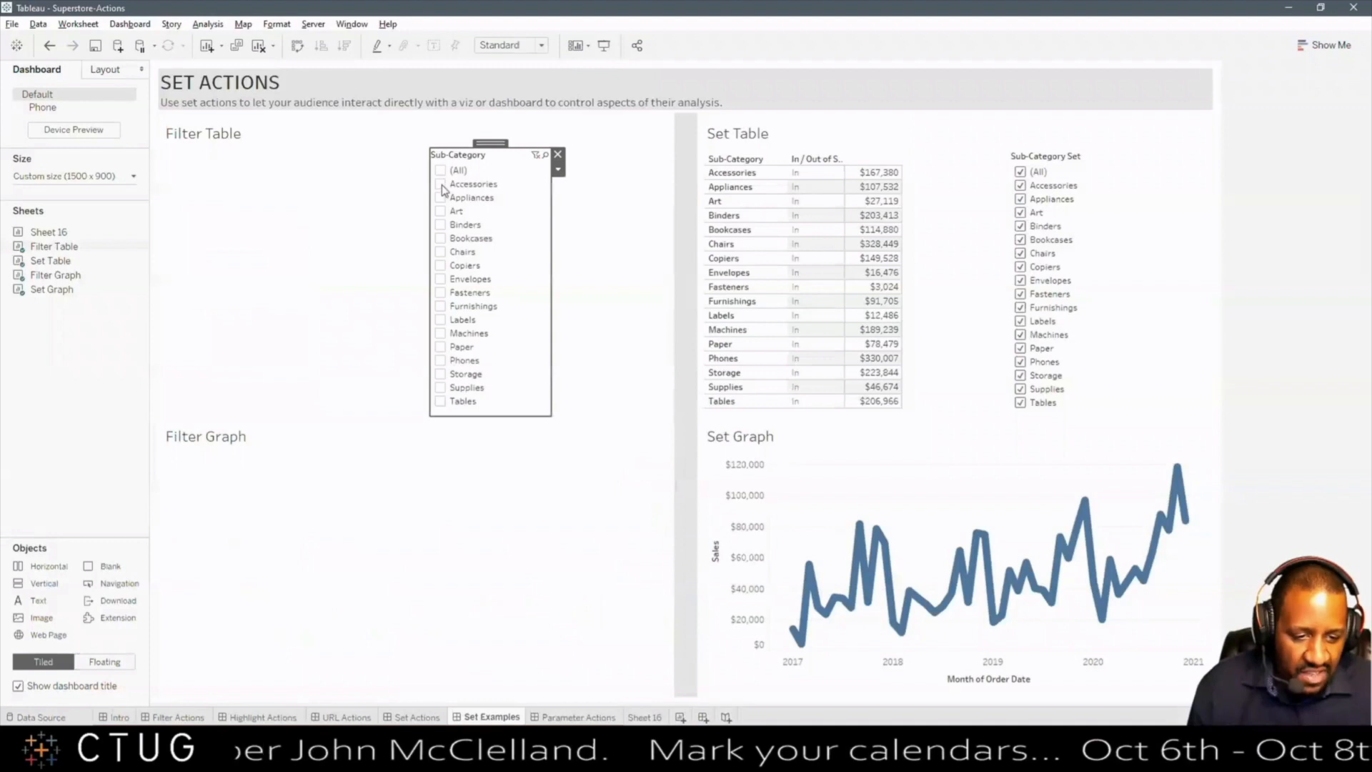
click(440, 197)
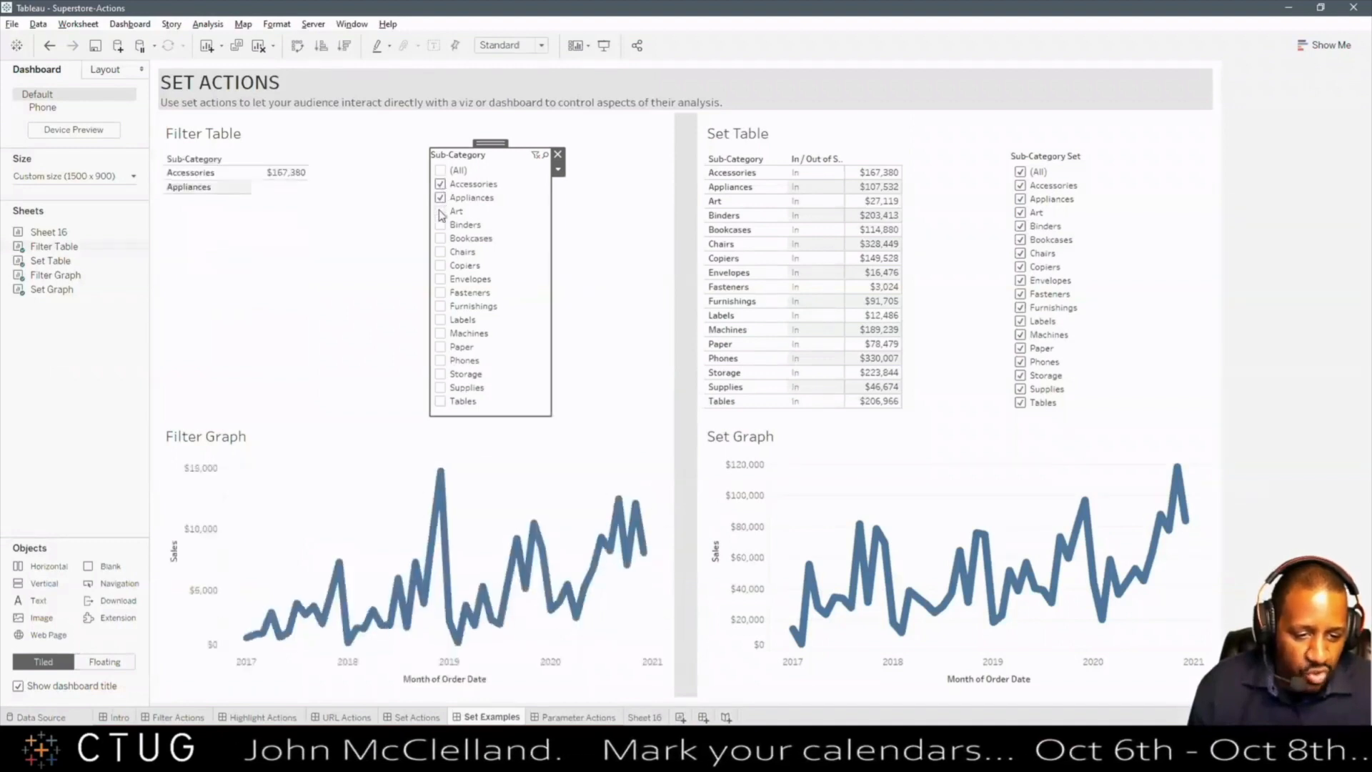
click(440, 211)
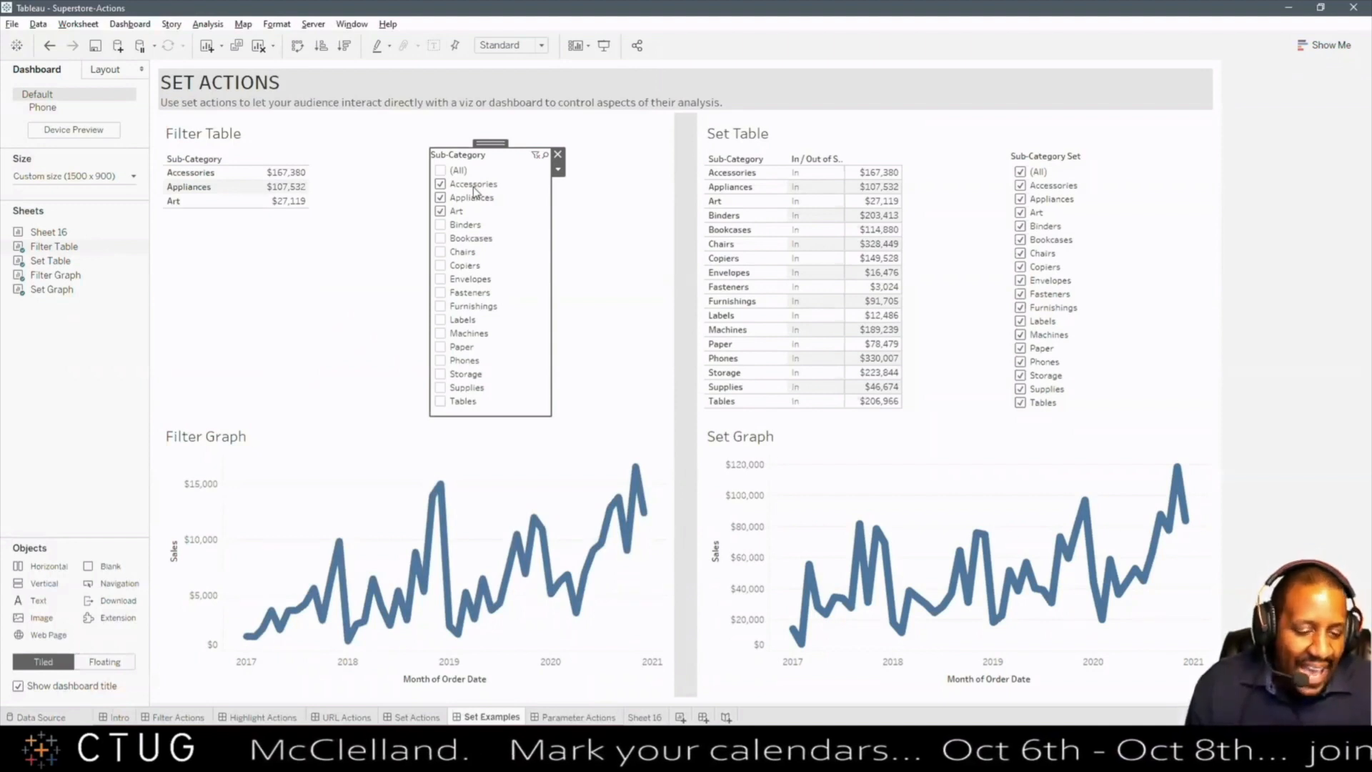
click(319, 285)
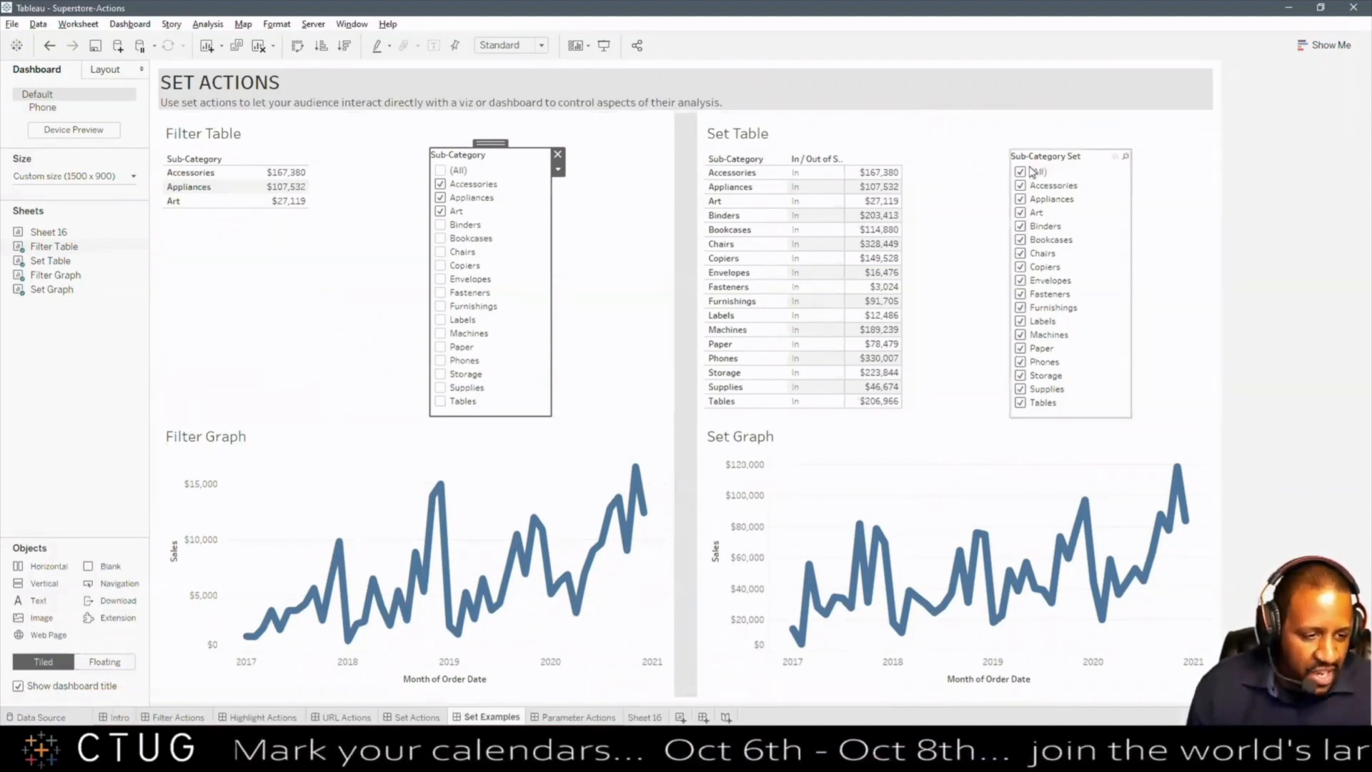
Step: Limit the Sub-Category Set to Accessories, Appliances and Art, and compare the Filter Graph with the Set Graph
click(1022, 172)
click(1022, 186)
click(1021, 199)
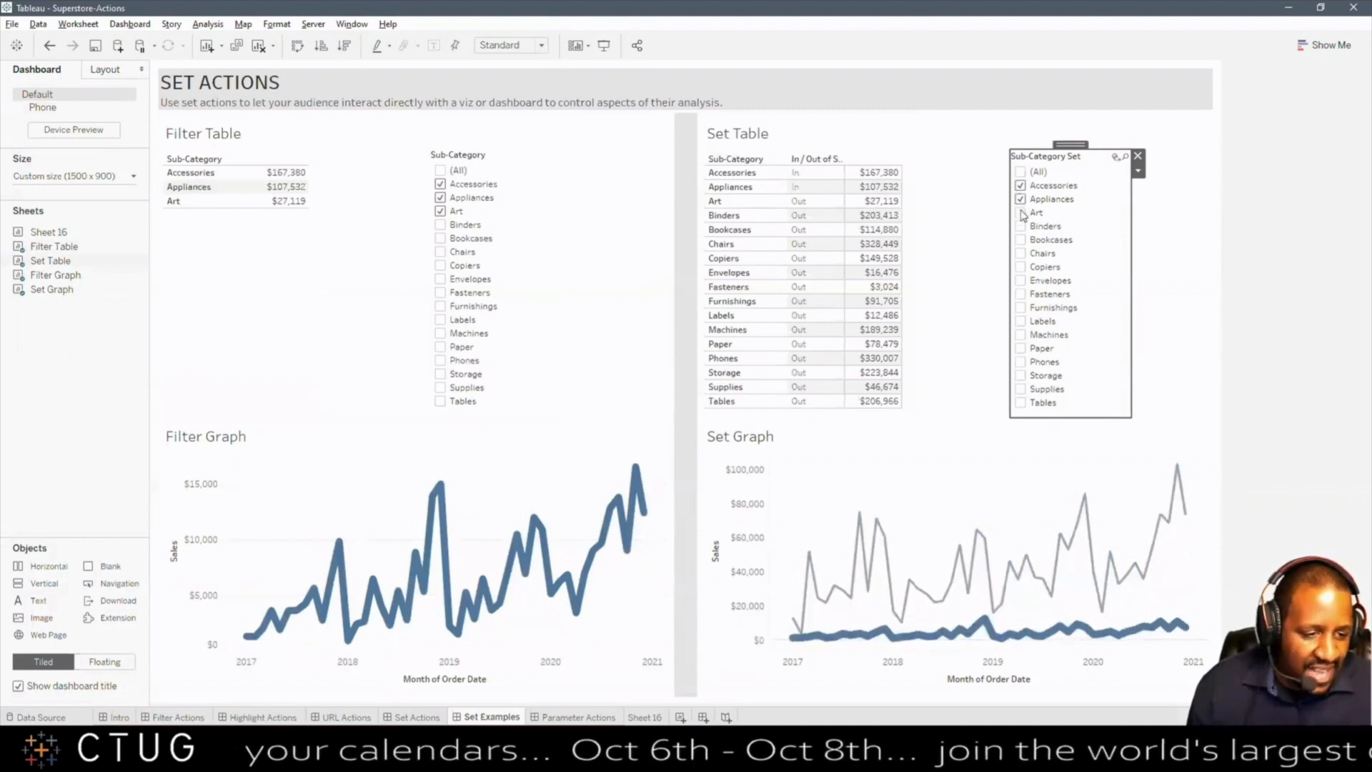
click(1021, 212)
click(1318, 213)
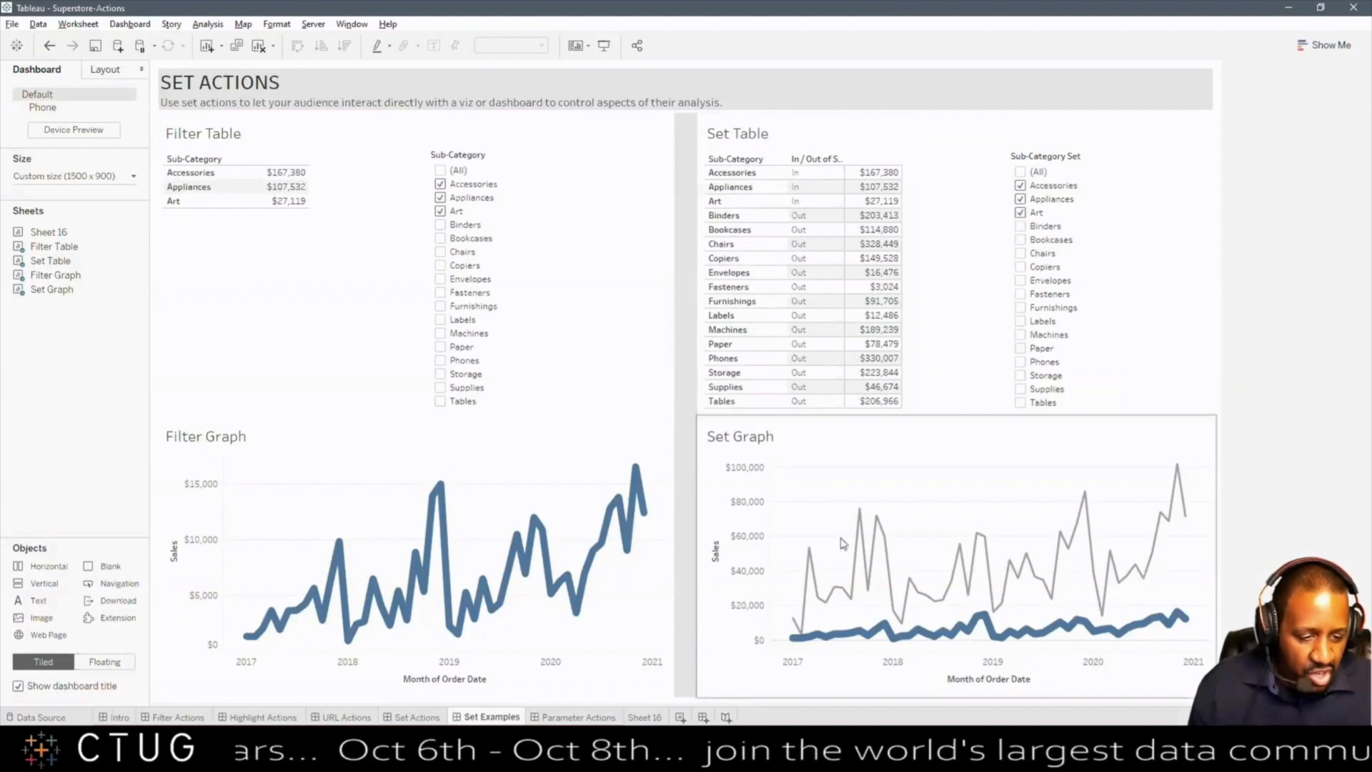
mouse_move(872, 643)
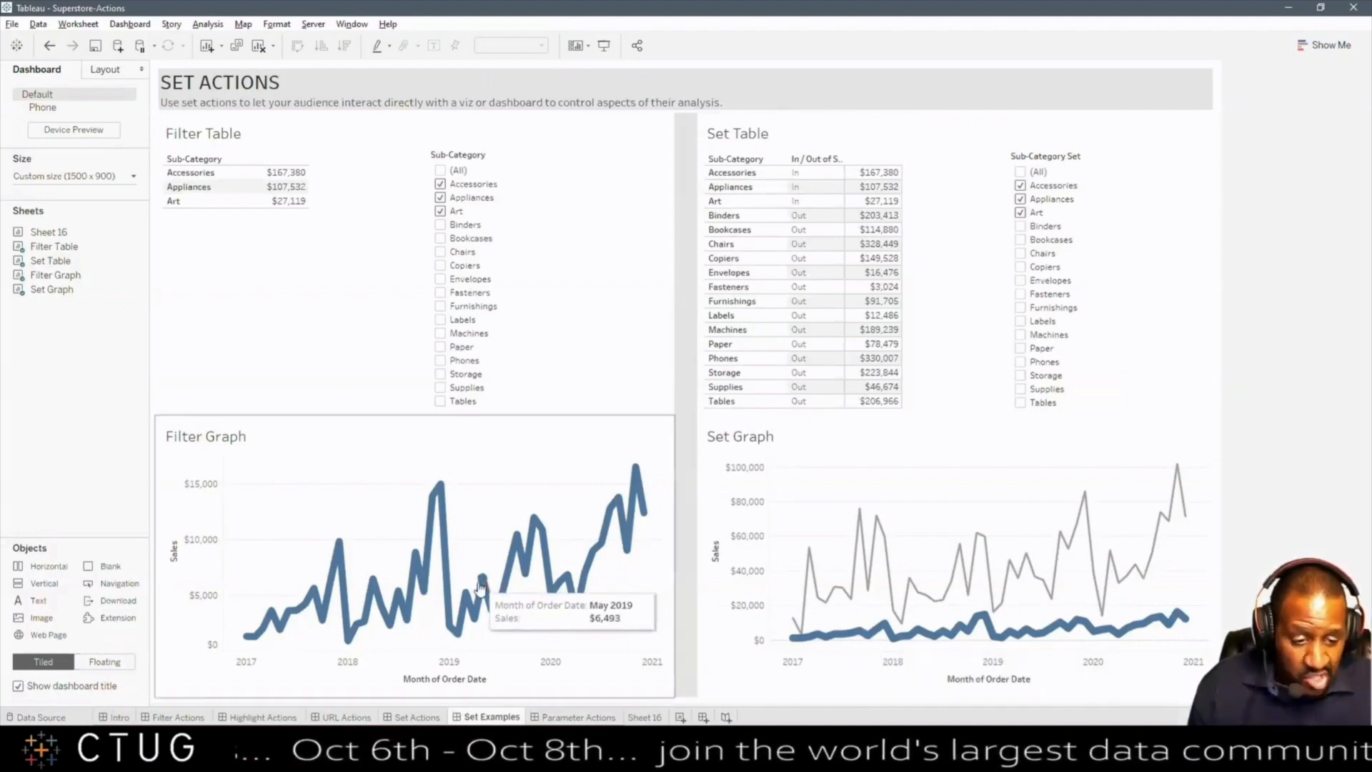
mouse_move(866, 543)
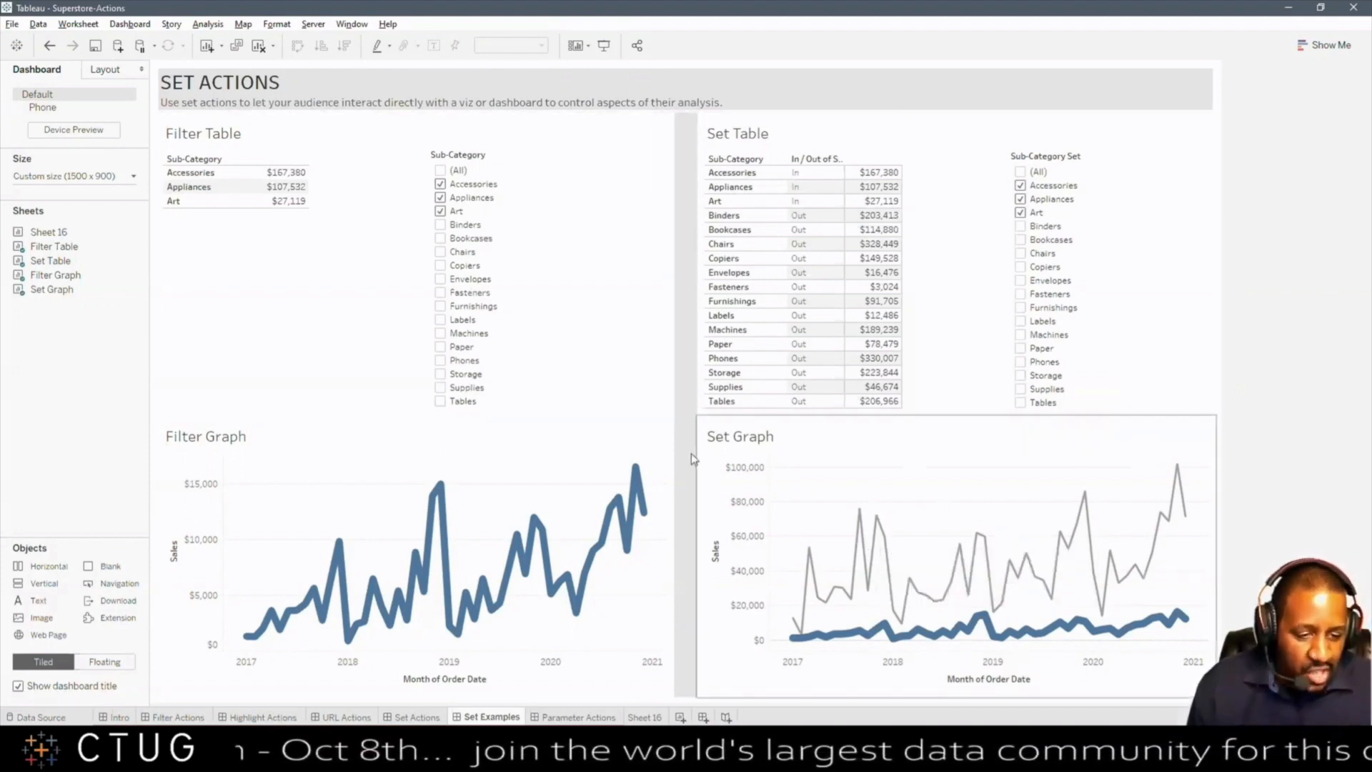
click(388, 476)
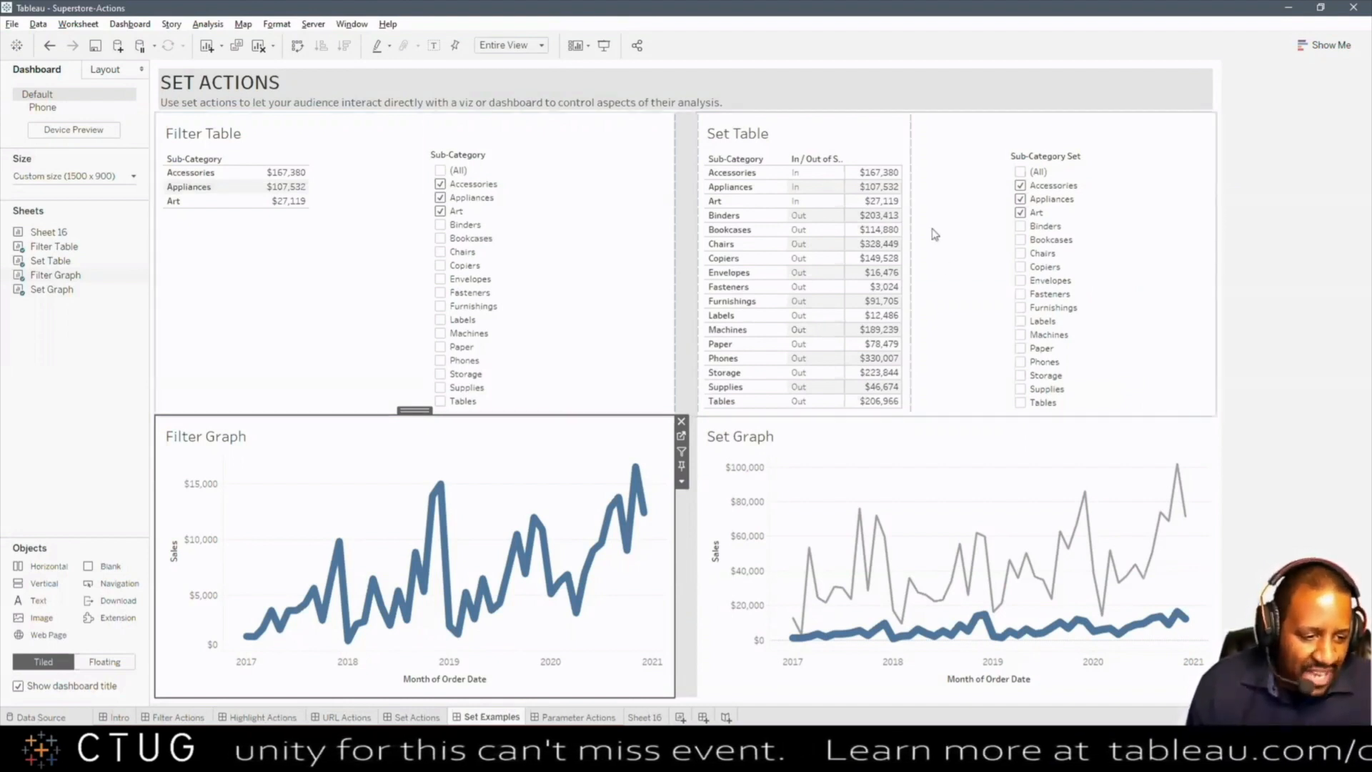
Step: Include all values in the Sub-Category Set again and remove its selection card from the dashboard
click(1030, 175)
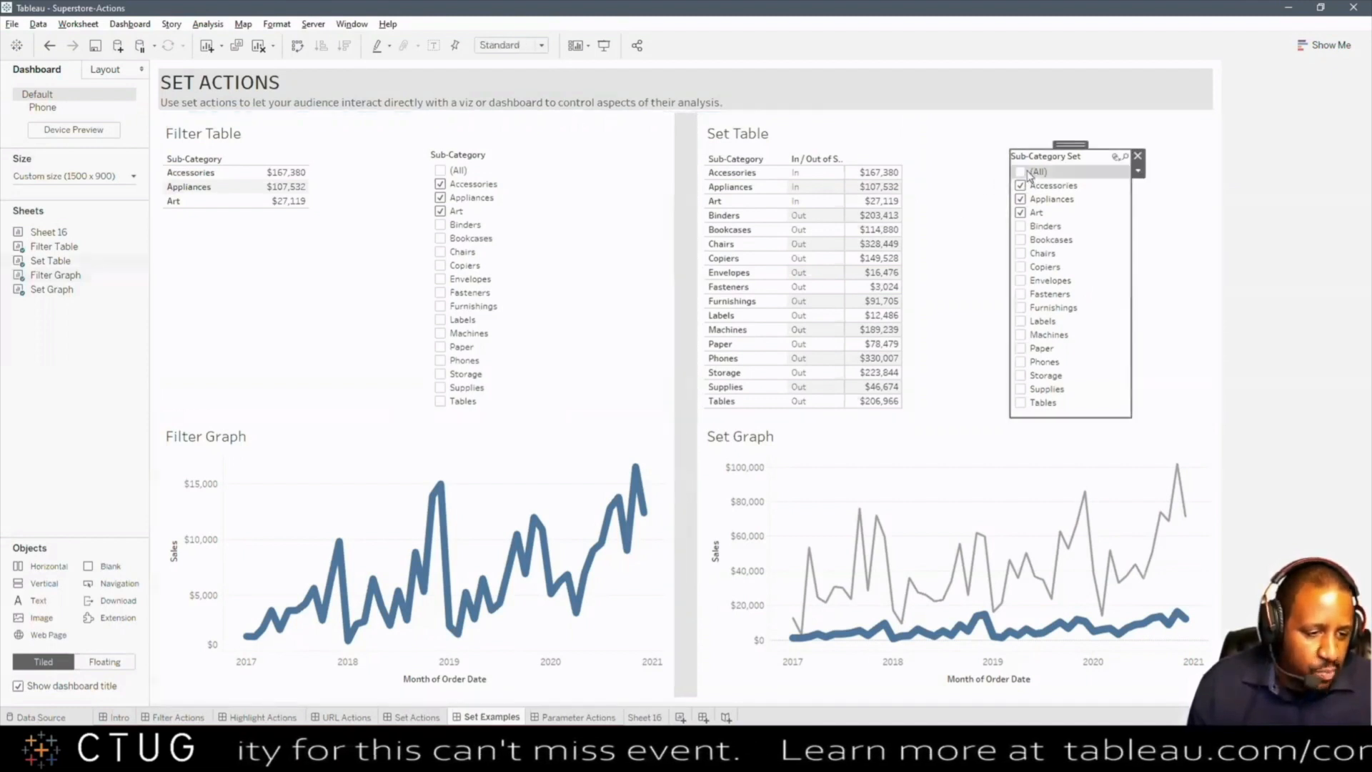
click(1022, 172)
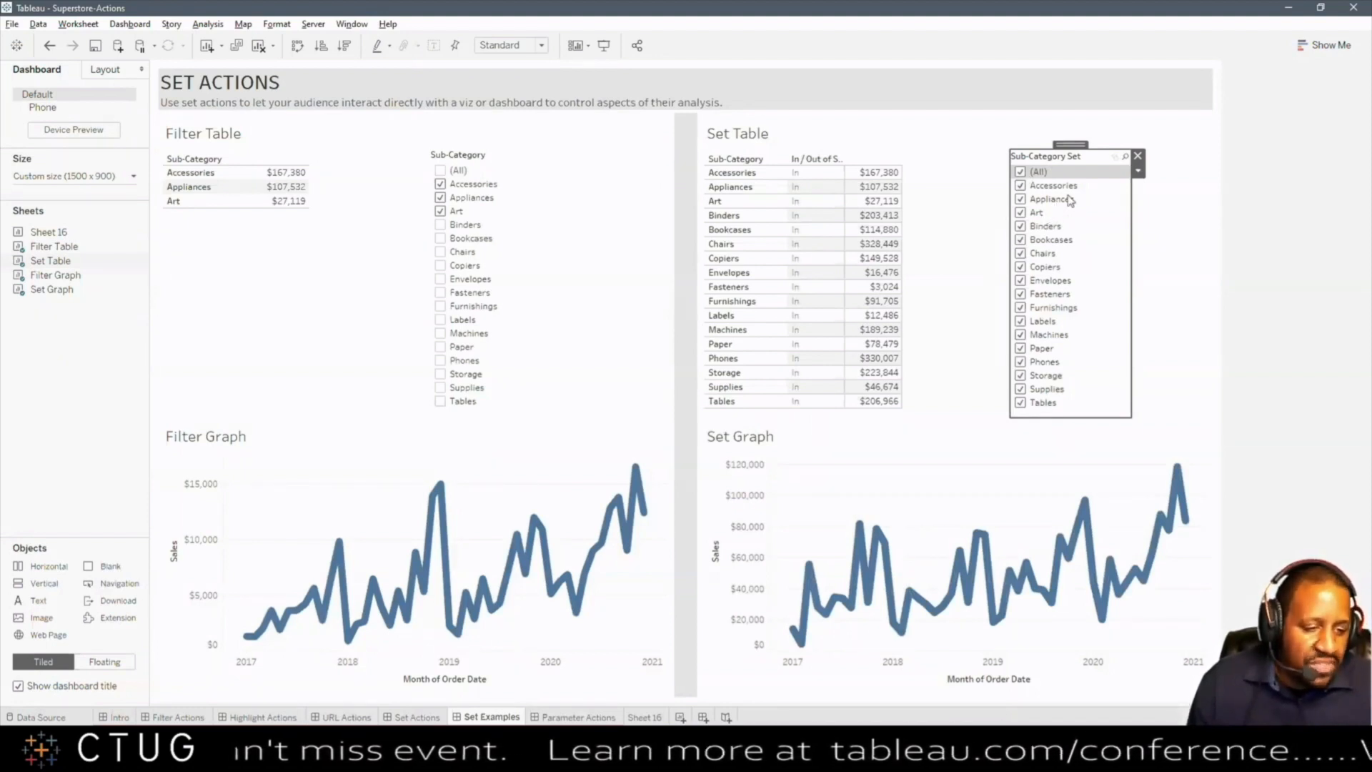
click(1138, 156)
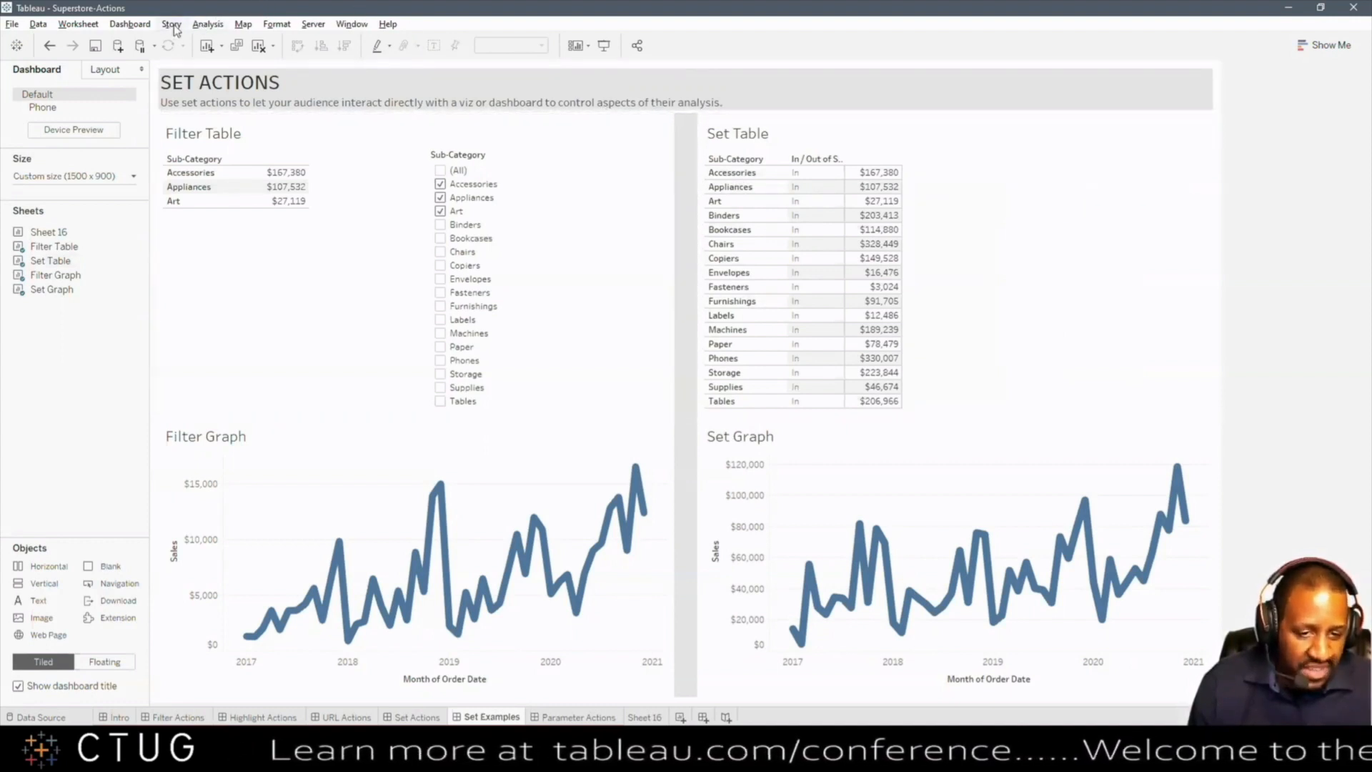
Step: Open the dashboard's existing Set Action for editing, review its name, source sheet, target set and clearing behavior, and close the action dialogs
click(138, 27)
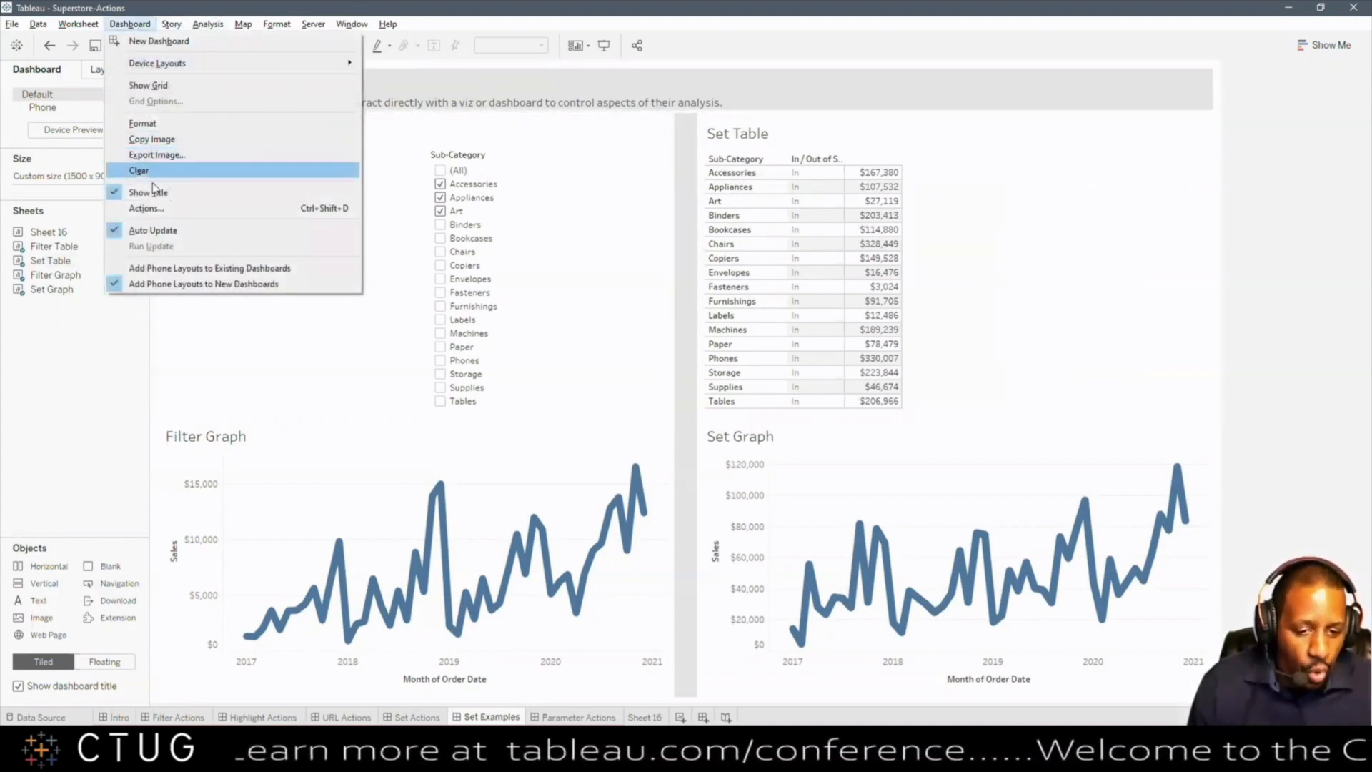
click(153, 208)
click(559, 336)
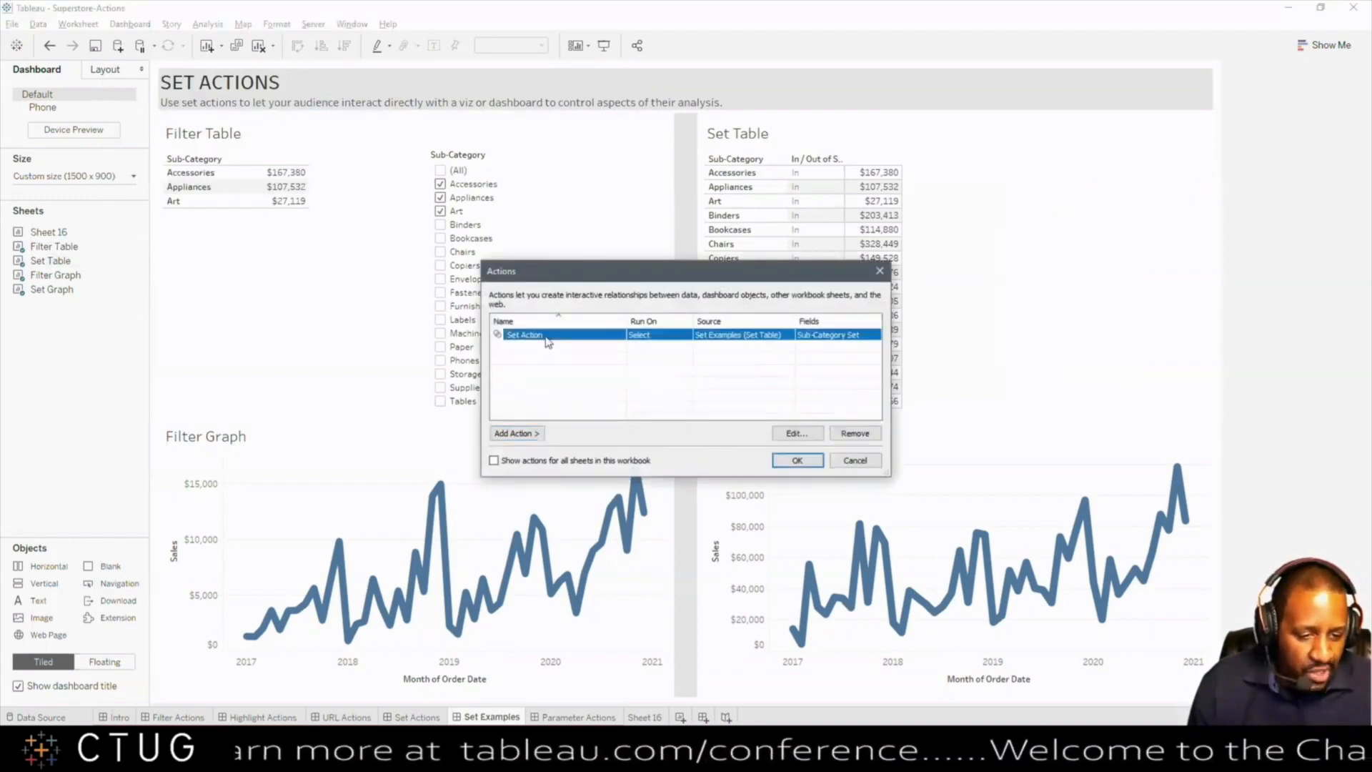
click(797, 434)
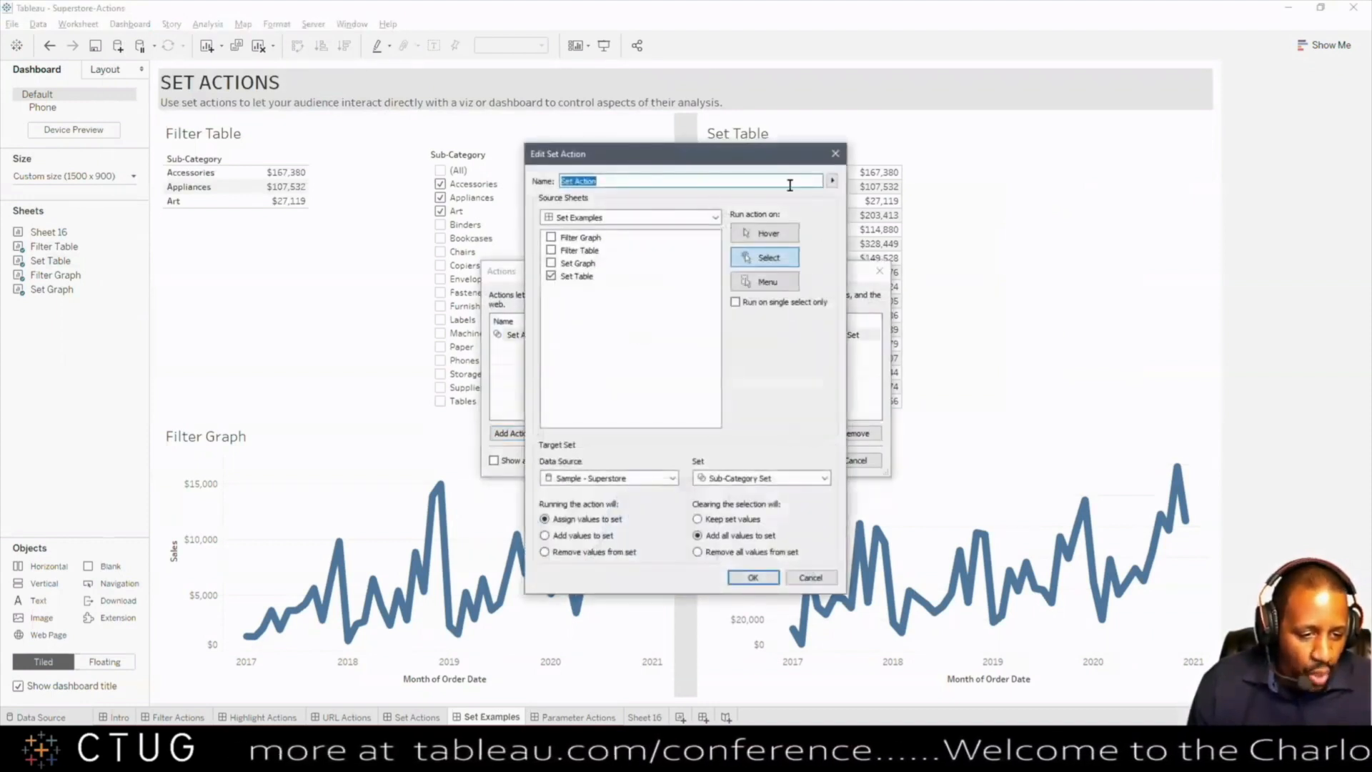
drag(737, 172, 1197, 176)
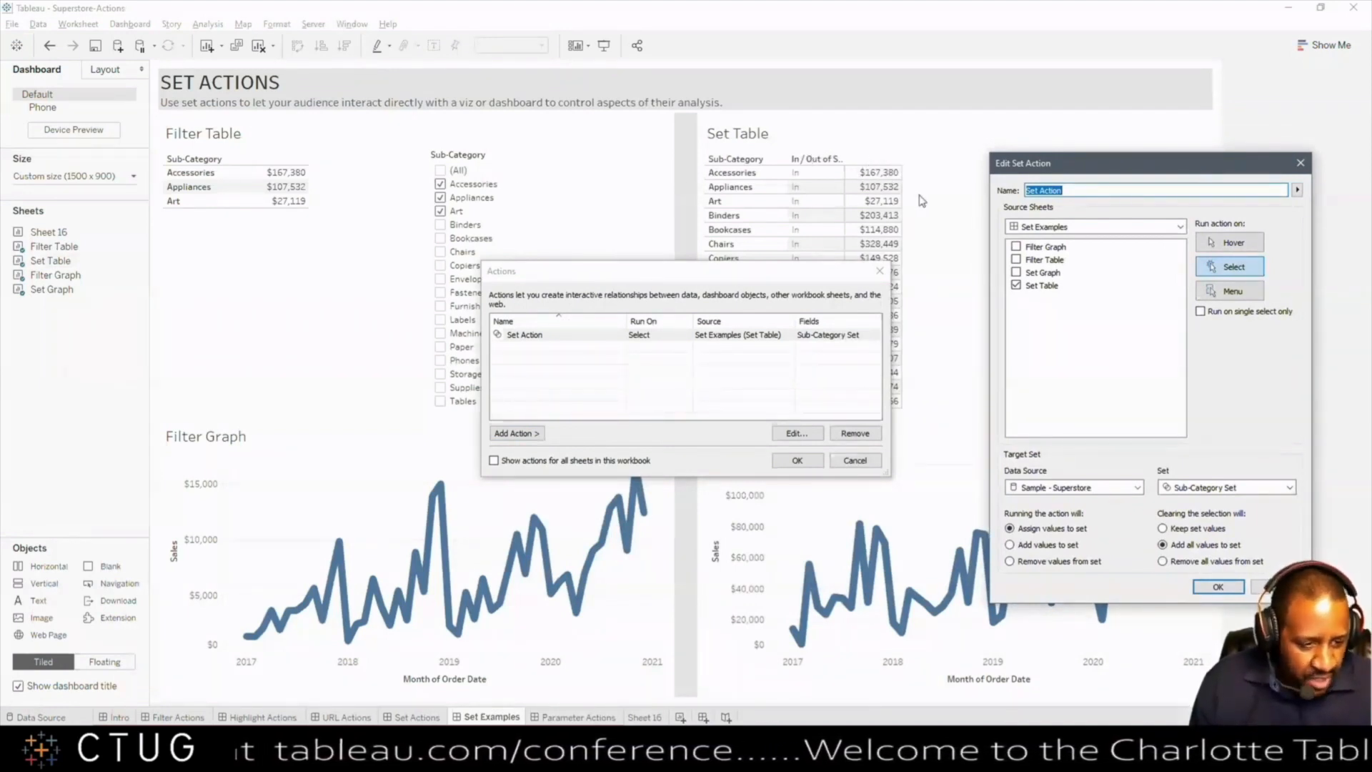
click(1081, 190)
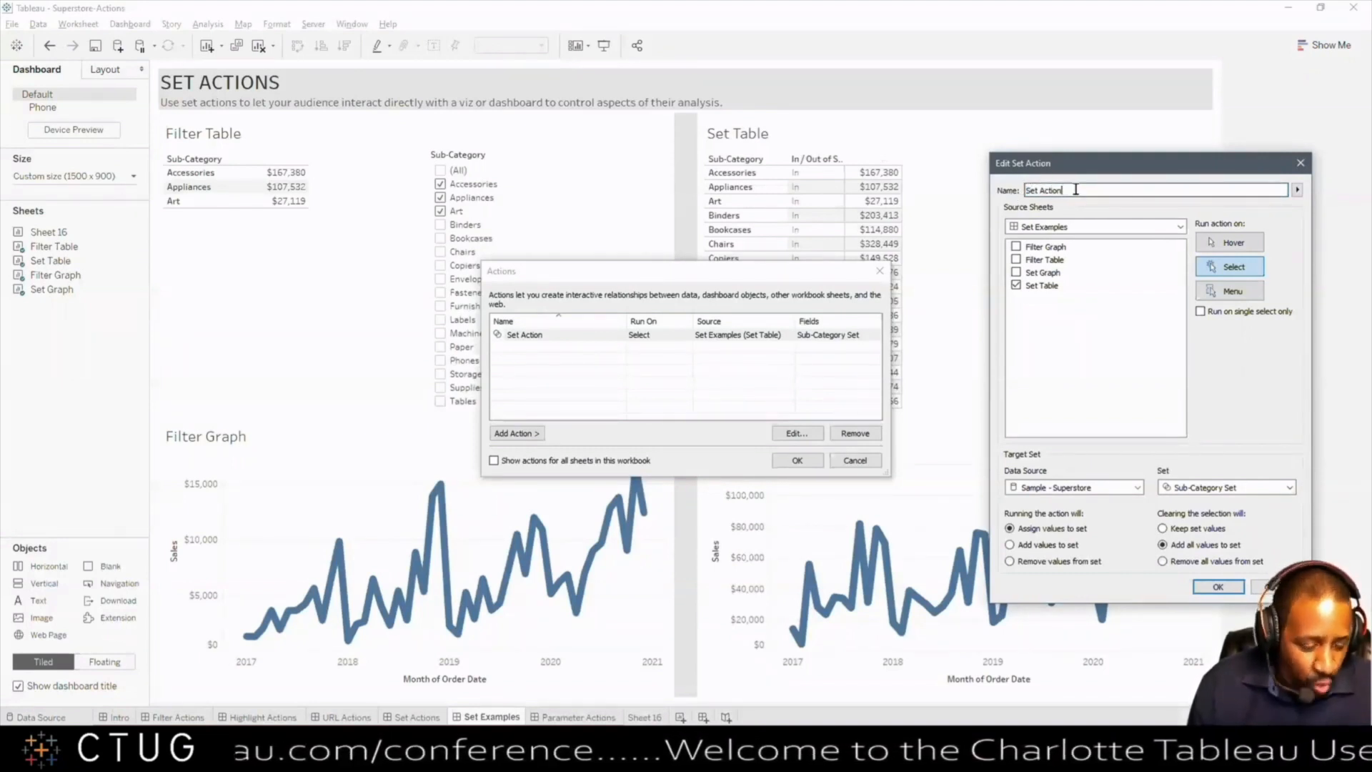
drag(1075, 189, 1026, 194)
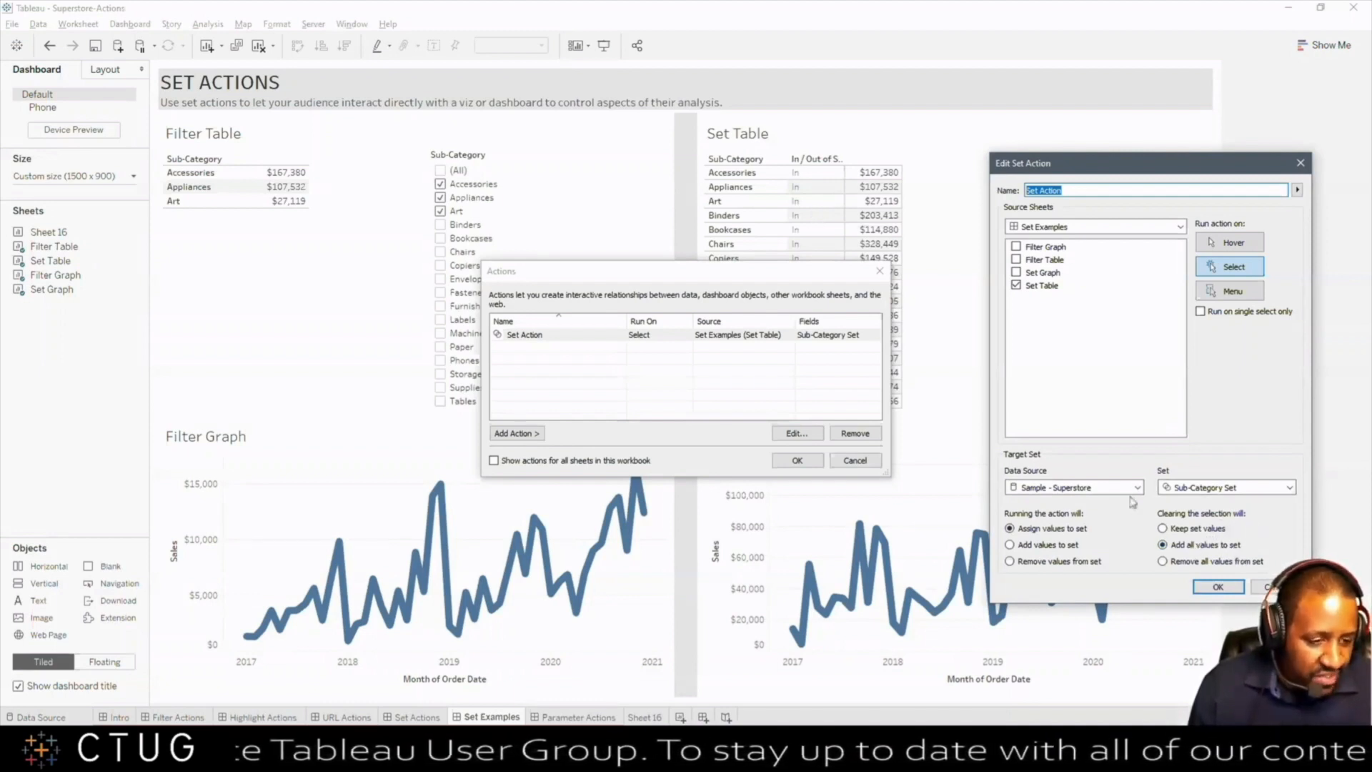
click(1217, 587)
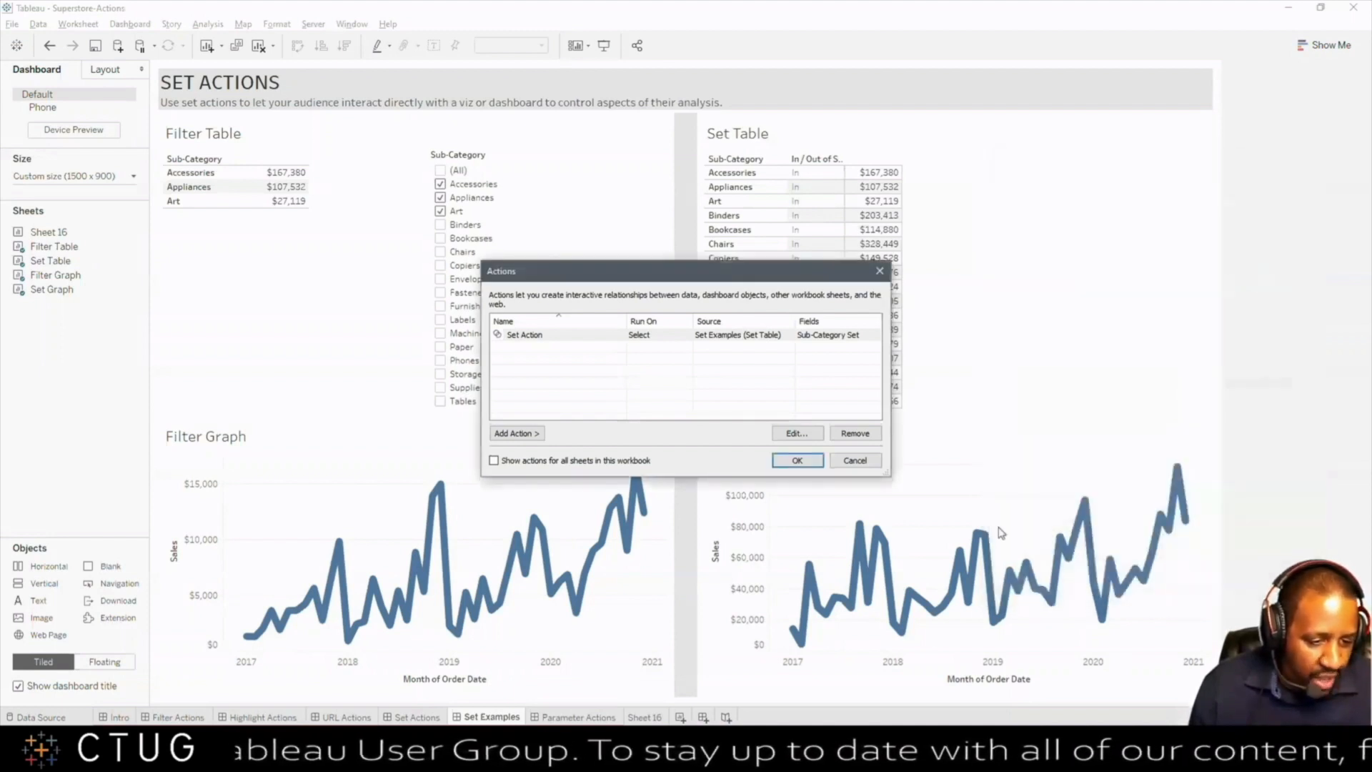
click(798, 460)
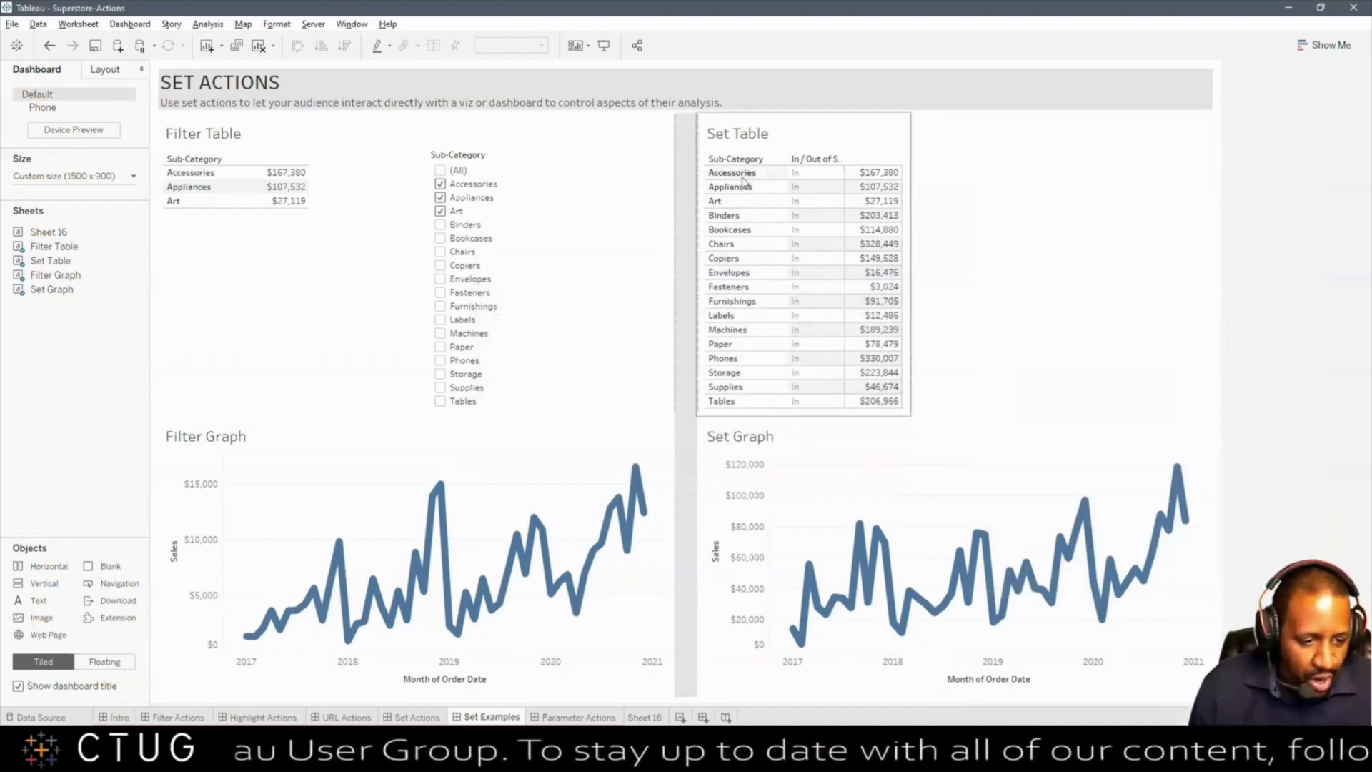
Step: Test the set action by selecting Accessories, Appliances and Art in the Set Table, reducing the selection to Accessories, and clearing it
drag(743, 176, 740, 188)
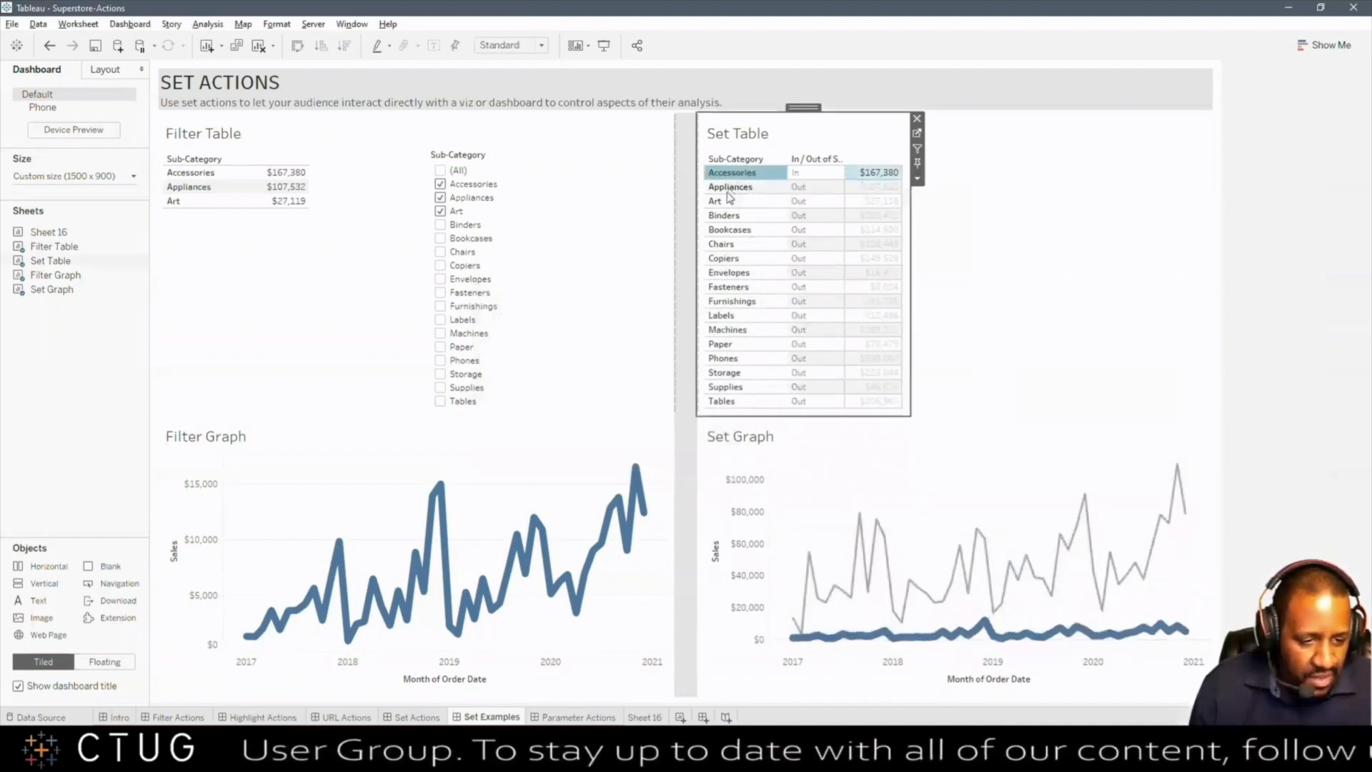
ctrl+click(723, 203)
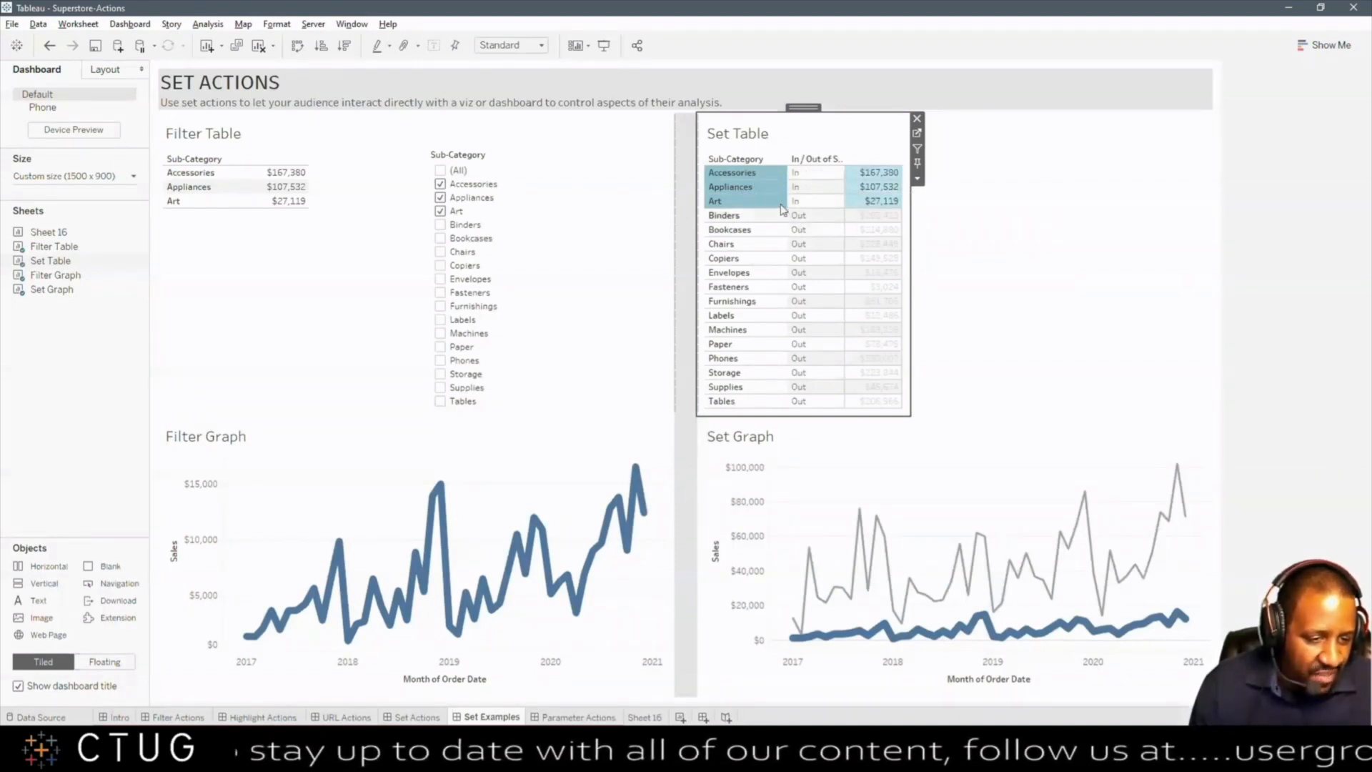
click(769, 169)
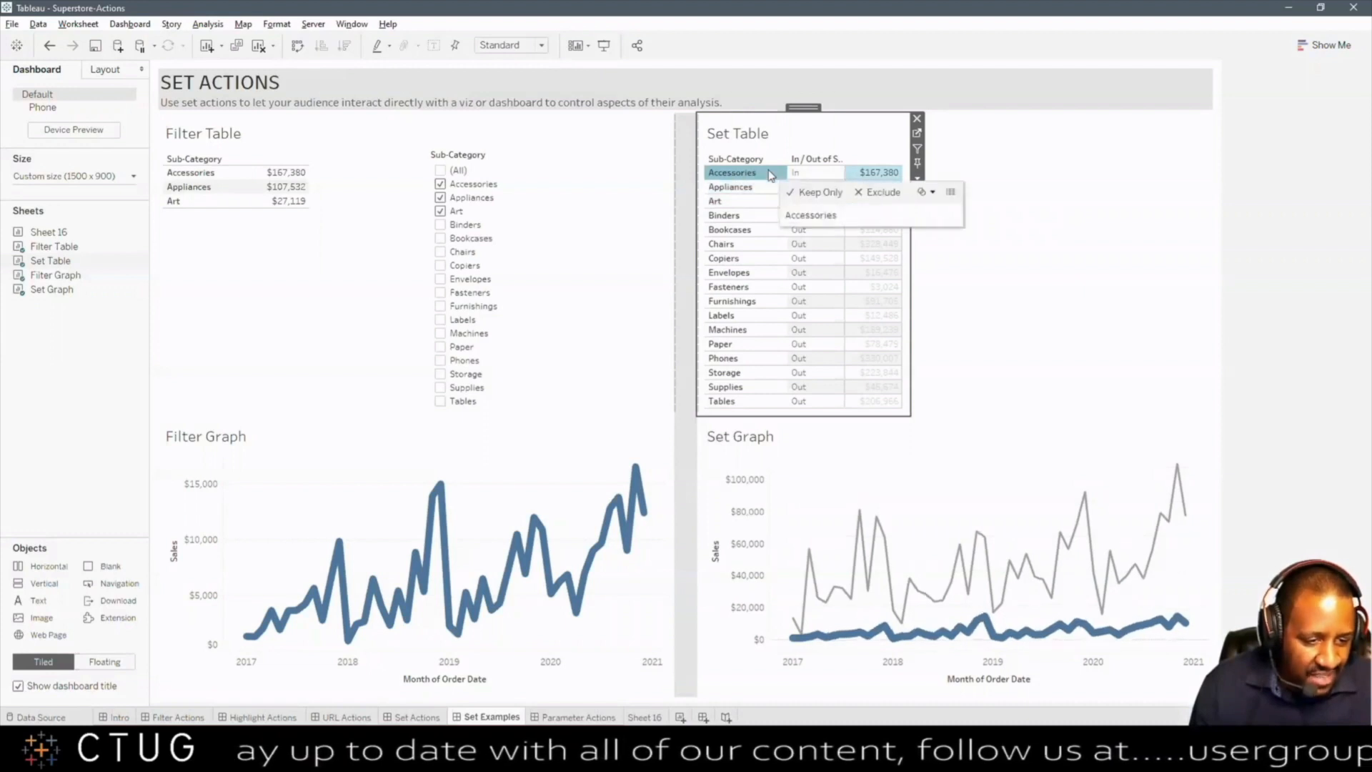
click(767, 175)
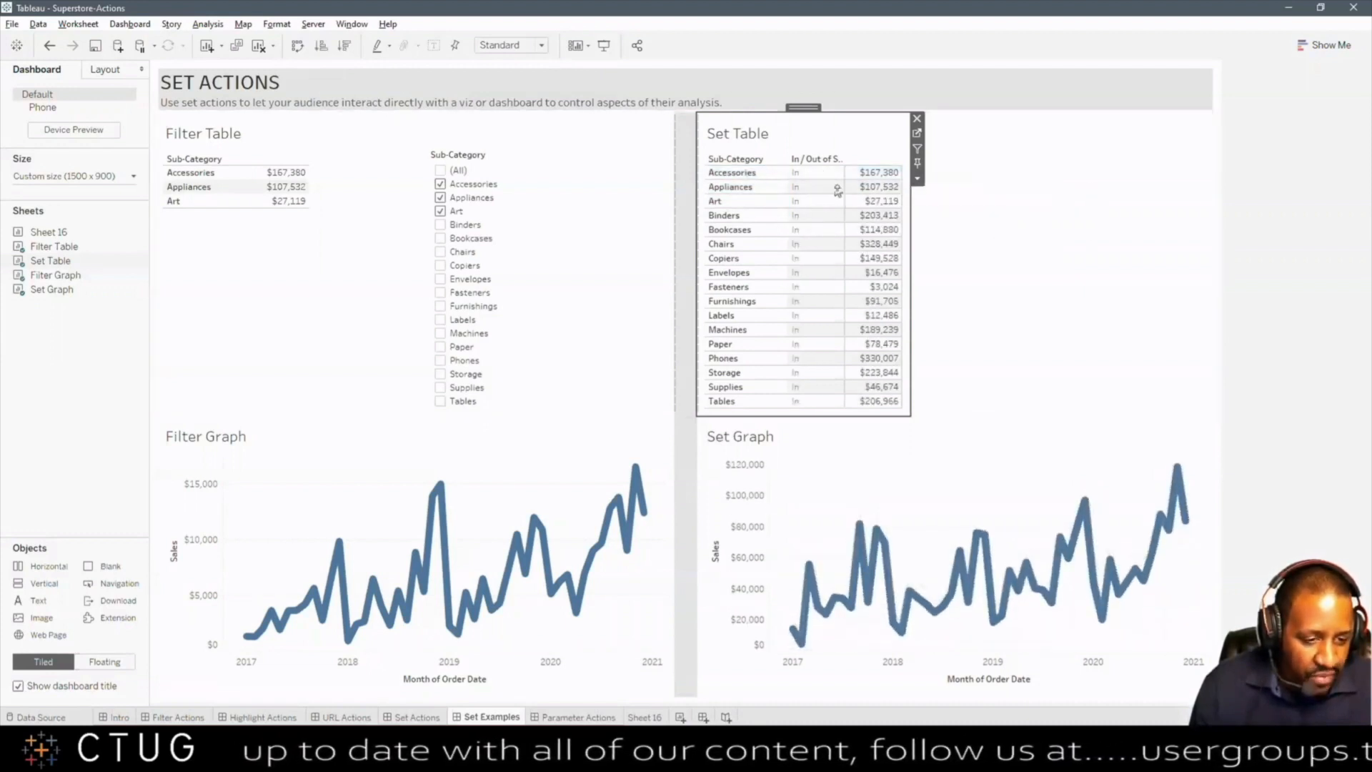
Step: Select Storage, Labels, Copiers, Art and Fasteners together in the Set Table to put them in the set
click(745, 372)
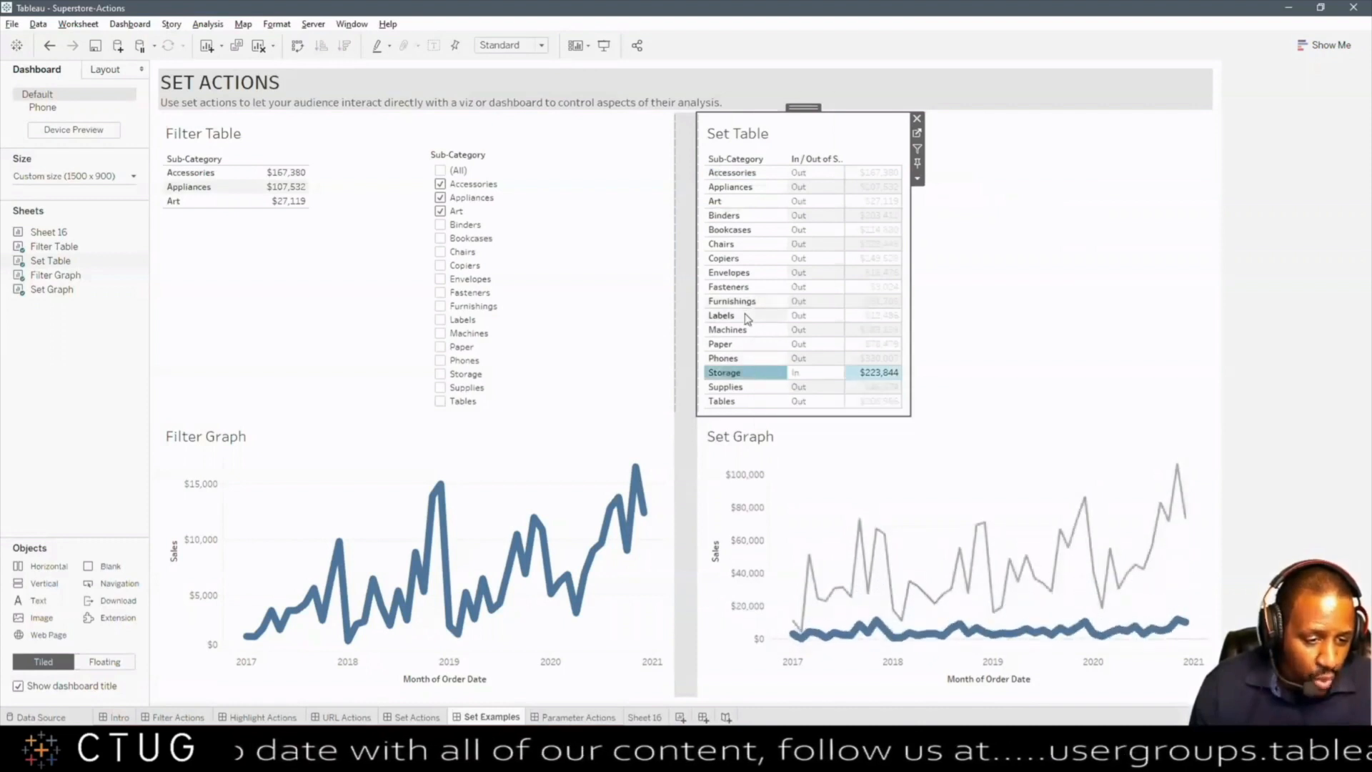
ctrl+click(741, 317)
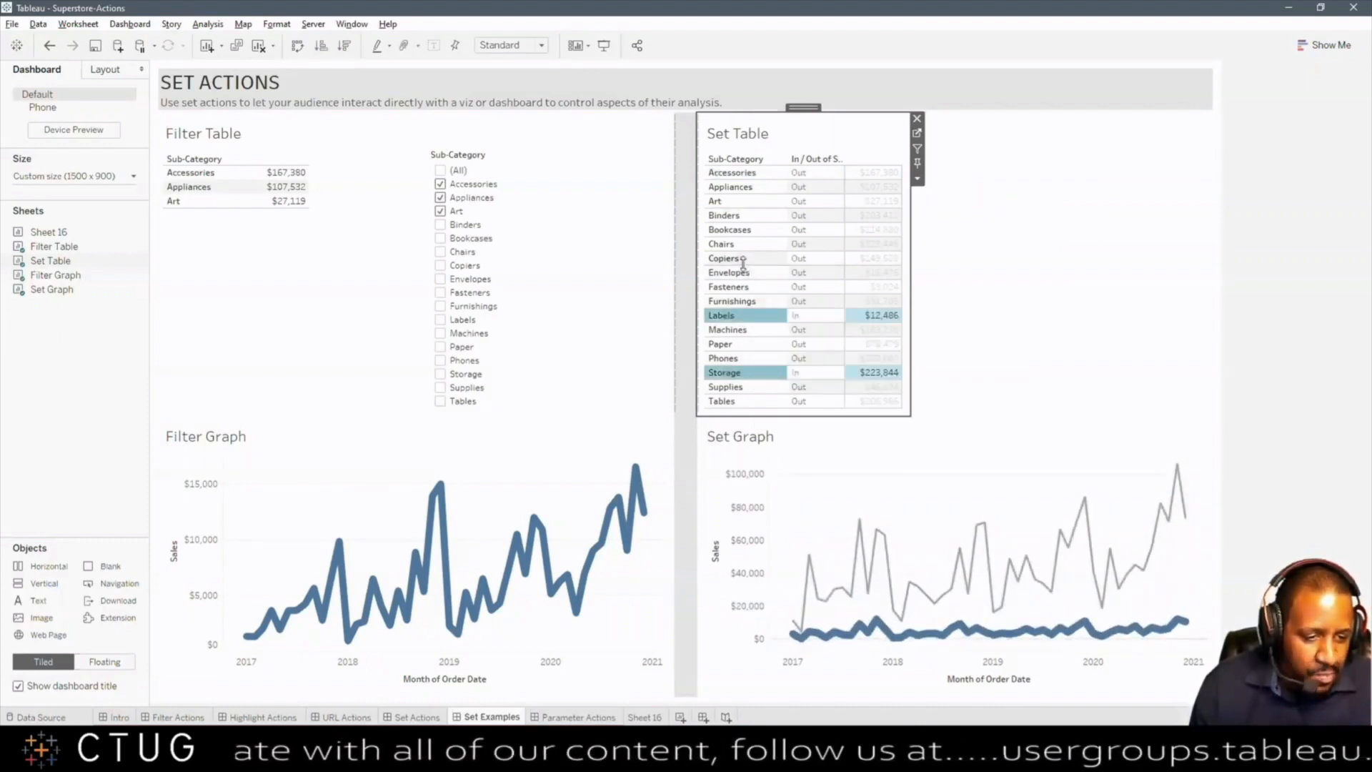
ctrl+click(742, 261)
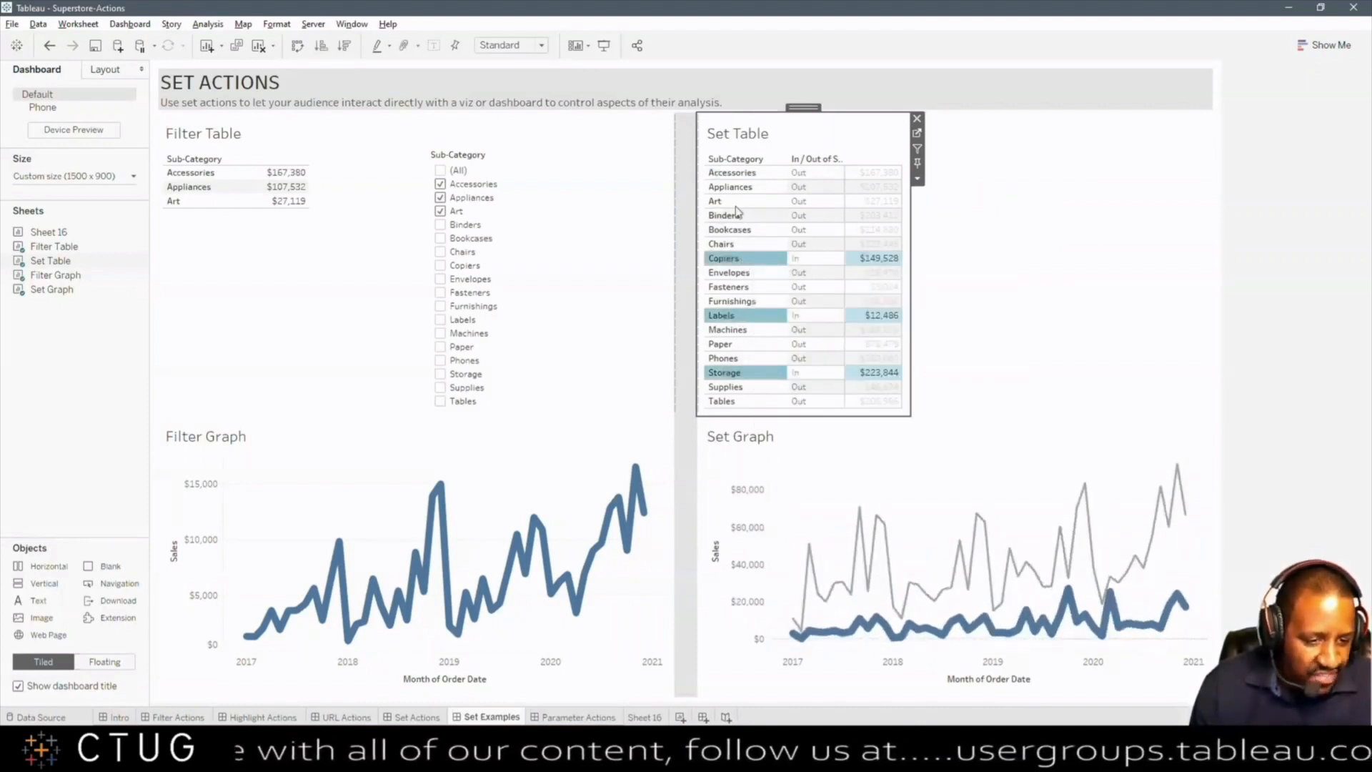
ctrl+click(730, 202)
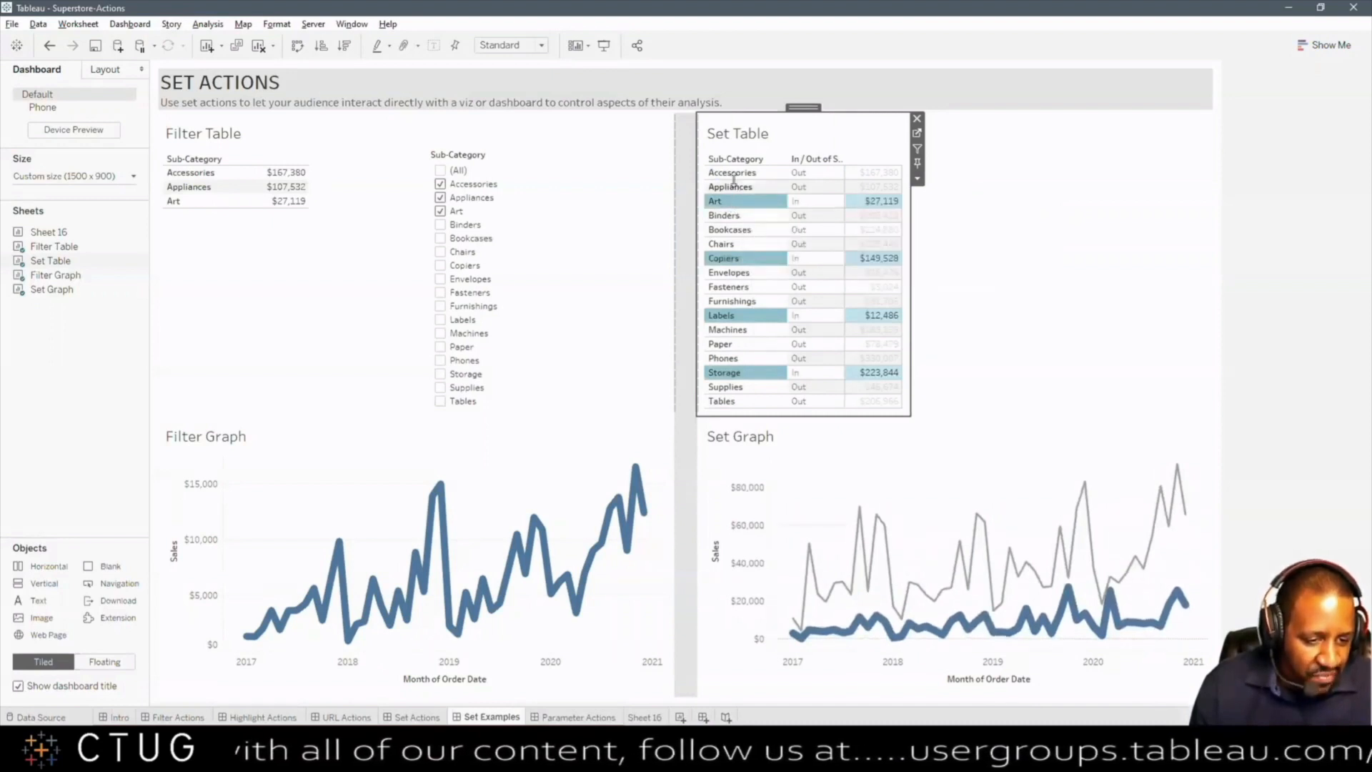
click(740, 292)
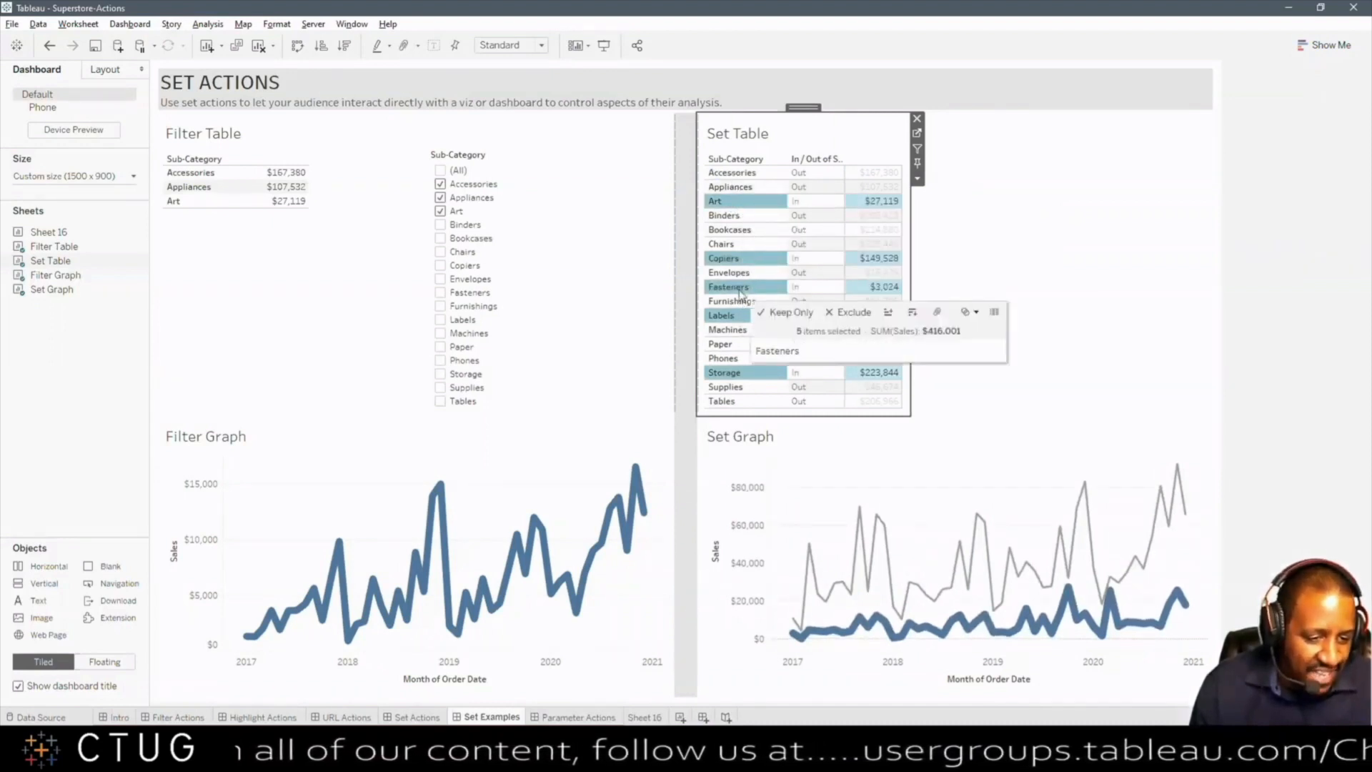
click(1145, 417)
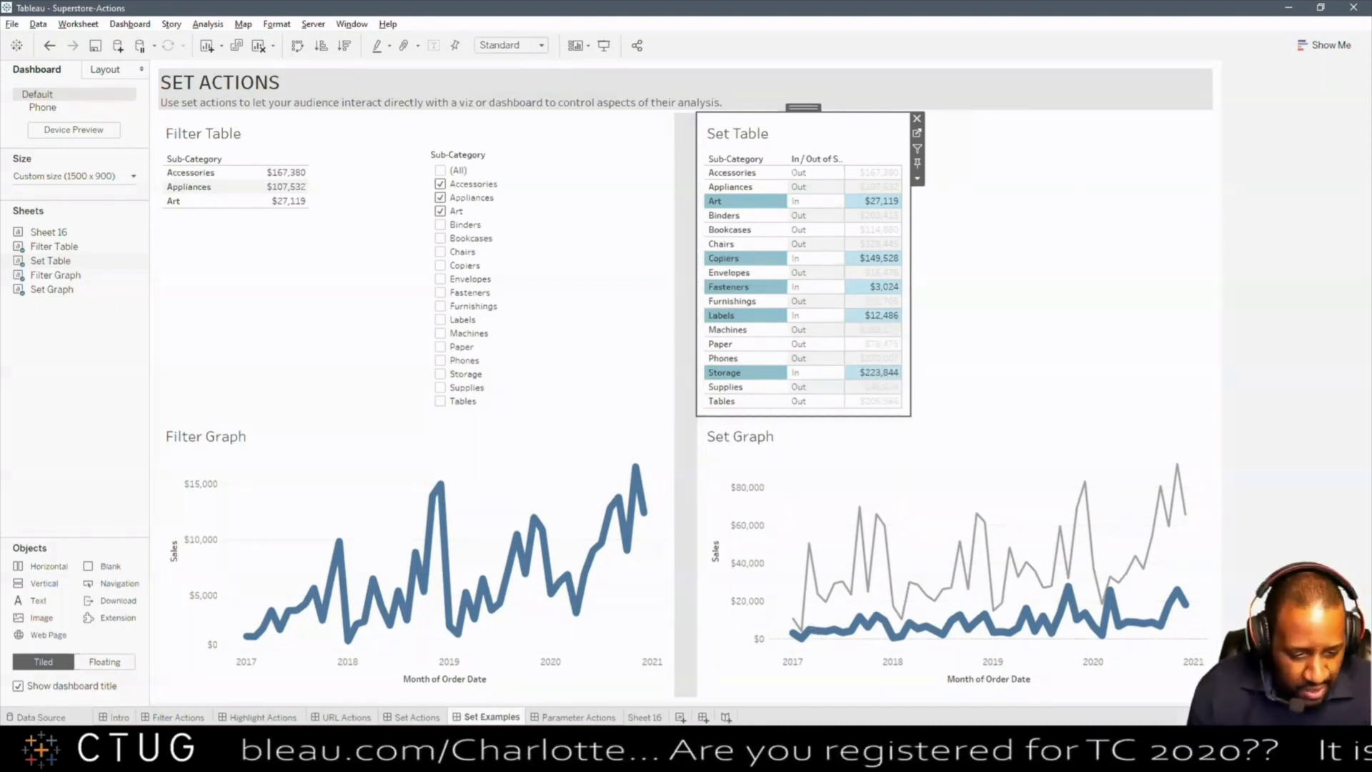
Step: View the "Set It Up: When to use Set vs Parameter Actions" session page in the browser, and return to Tableau's Set Actions dashboard
key(alt+Tab)
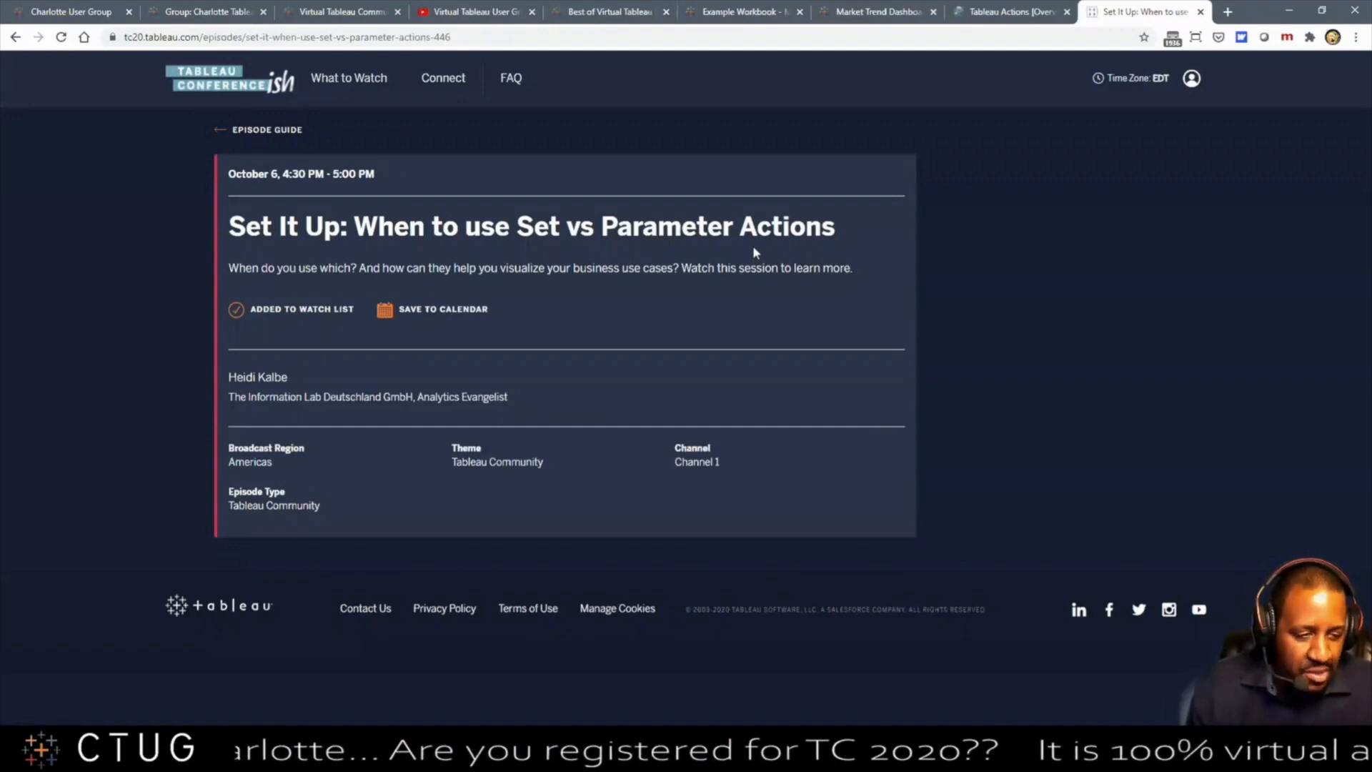
click(1290, 13)
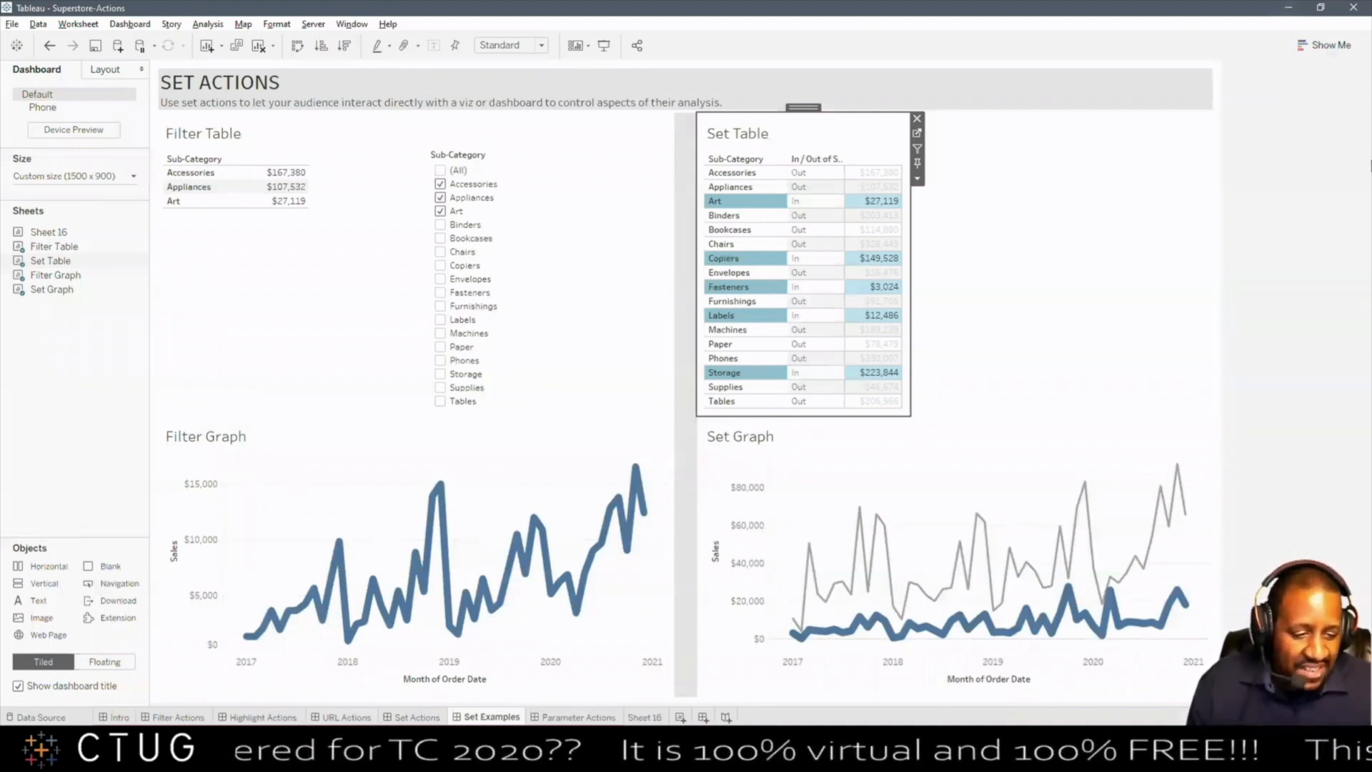
click(1269, 276)
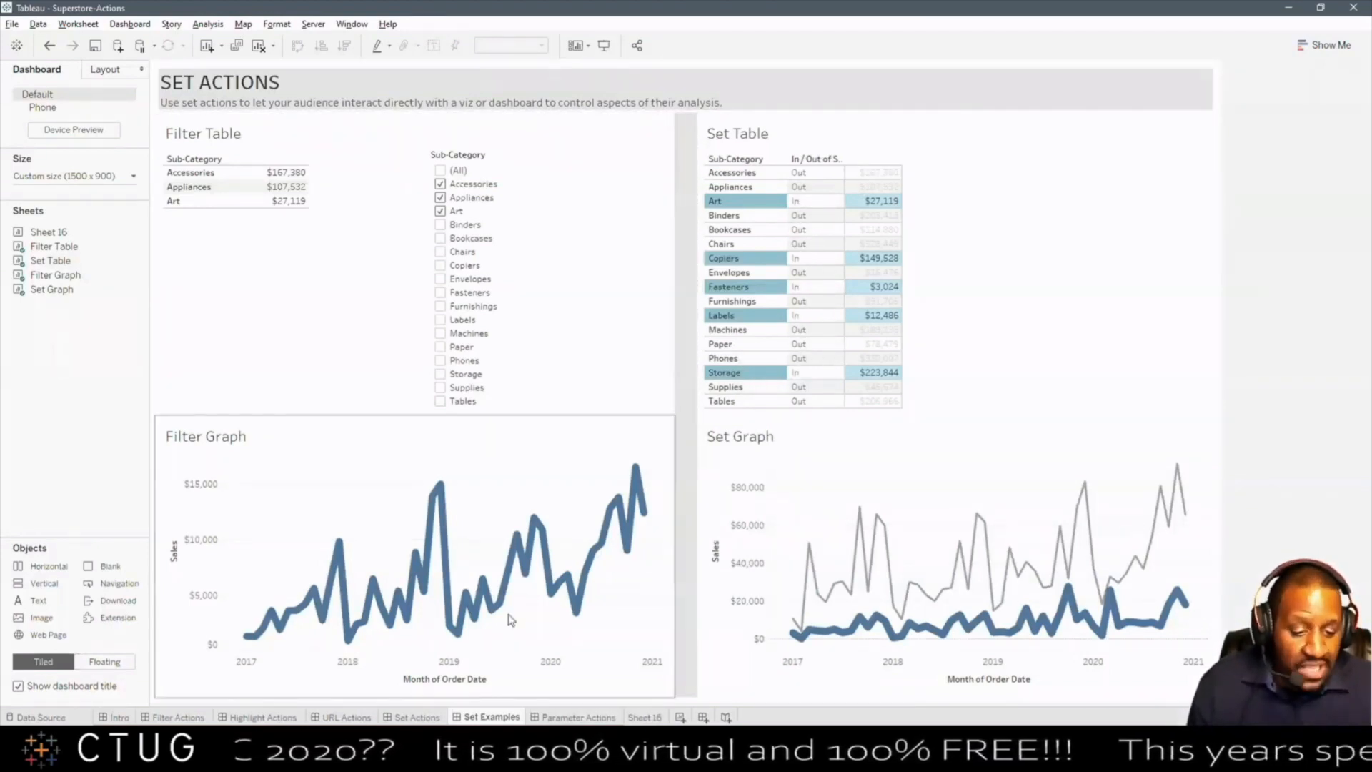
key(ctrl+shift+Tab)
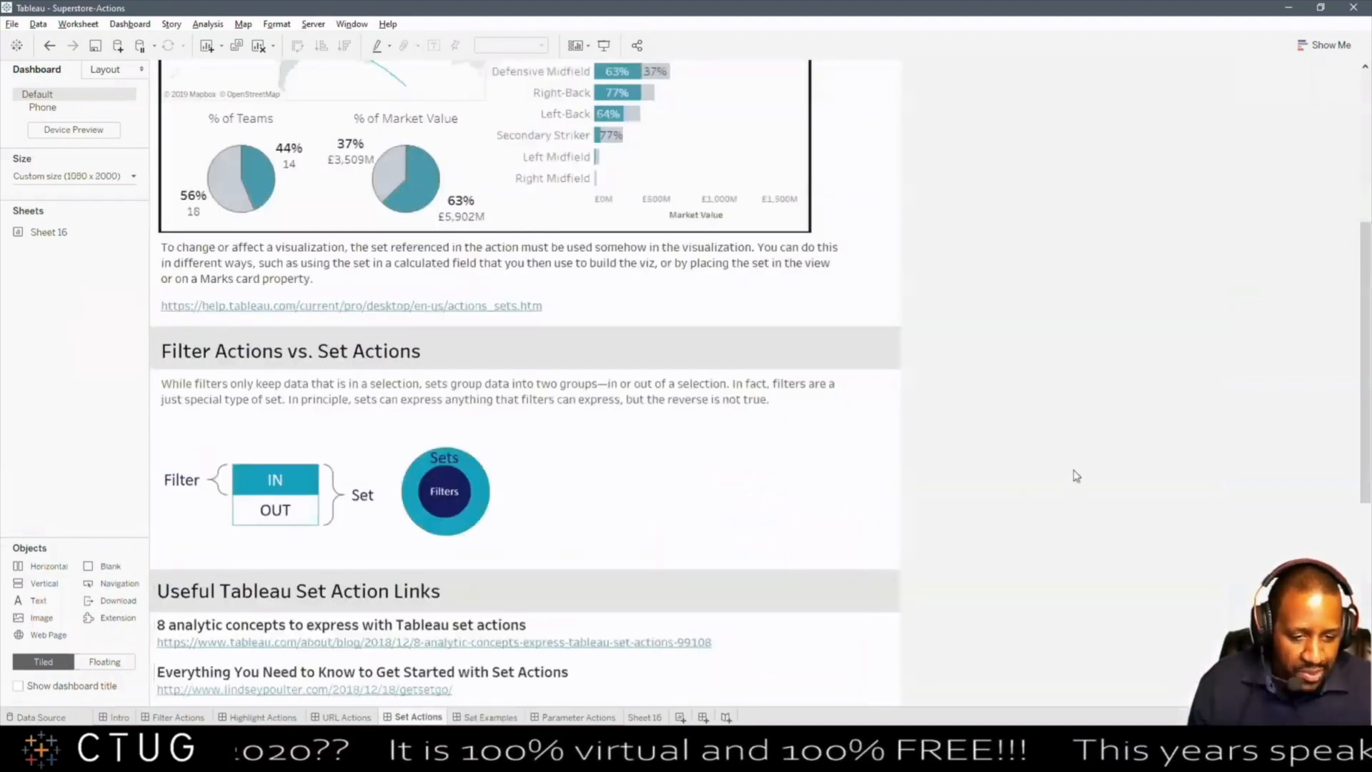
Step: Review the Filter Actions vs. Set Actions comparison and the Useful Tableau Set Action Links on the Set Actions dashboard
scroll(1078, 472, up, 1)
scroll(1086, 464, down, 4)
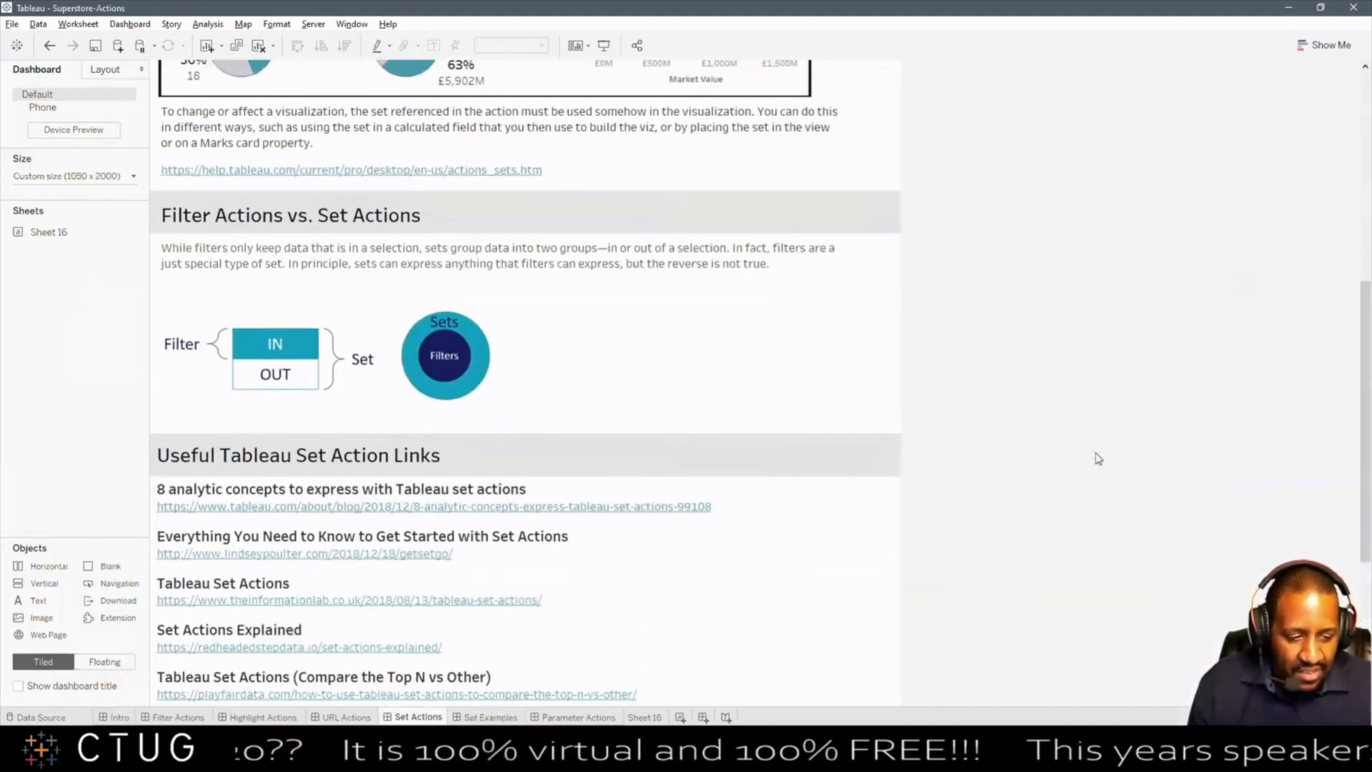
scroll(1098, 459, down, 6)
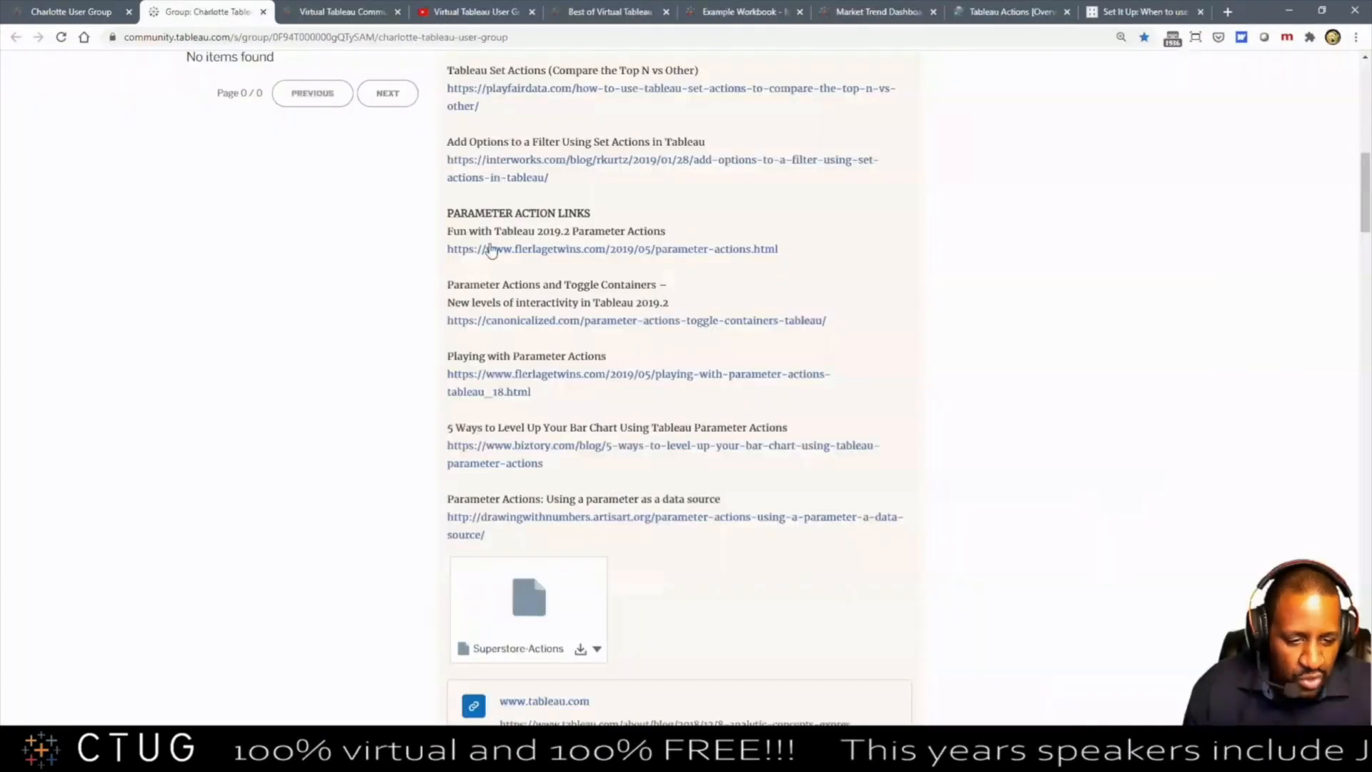
Step: Switch to the browser, view the set and parameter action links on the Charlotte Tableau User Group page, and return to Tableau
click(346, 13)
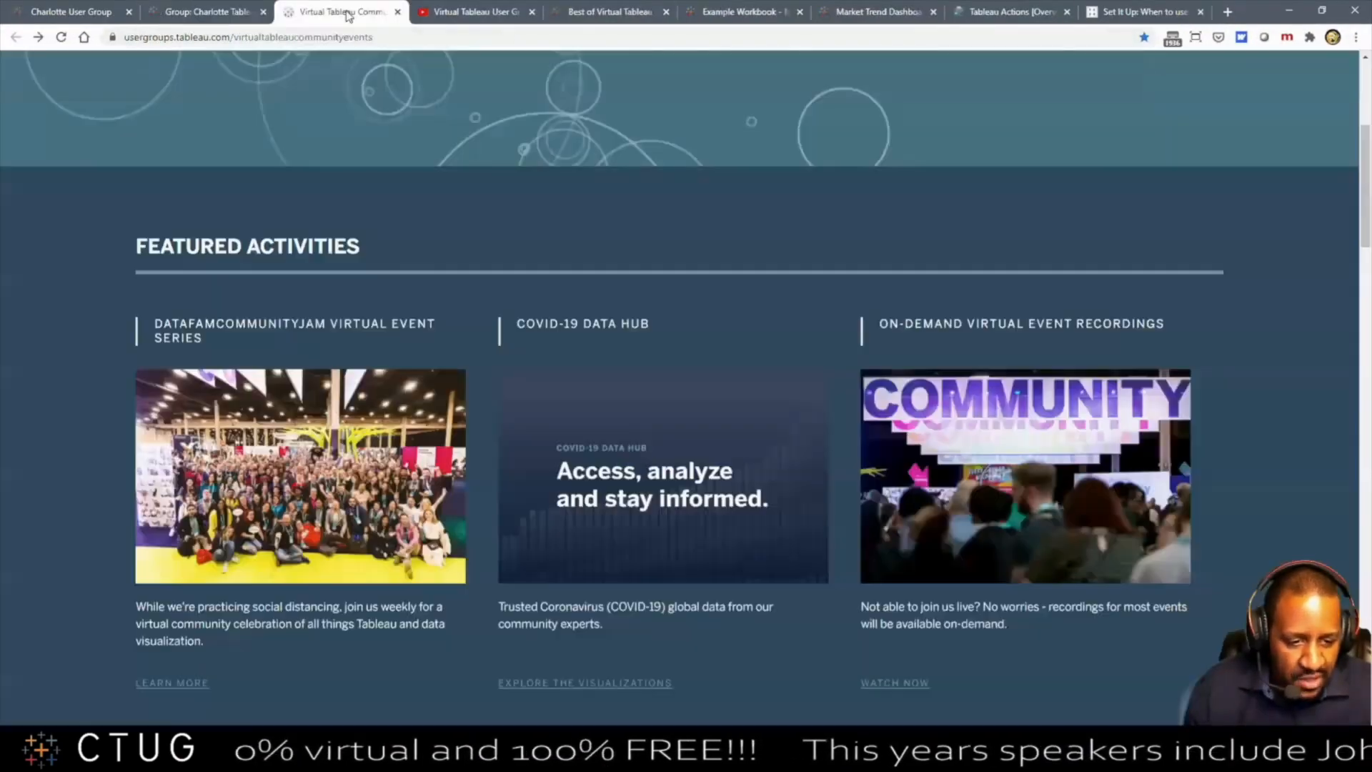
click(207, 12)
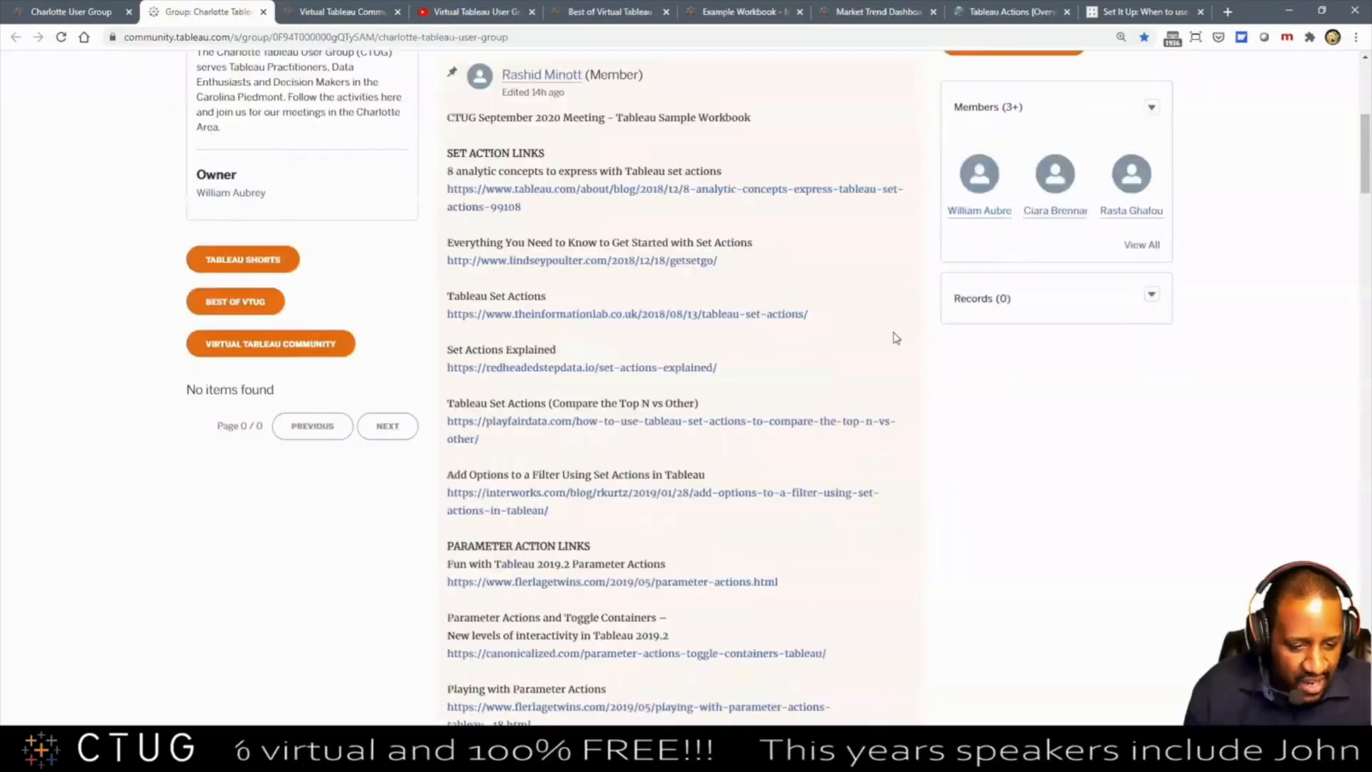
scroll(703, 465, up, 5)
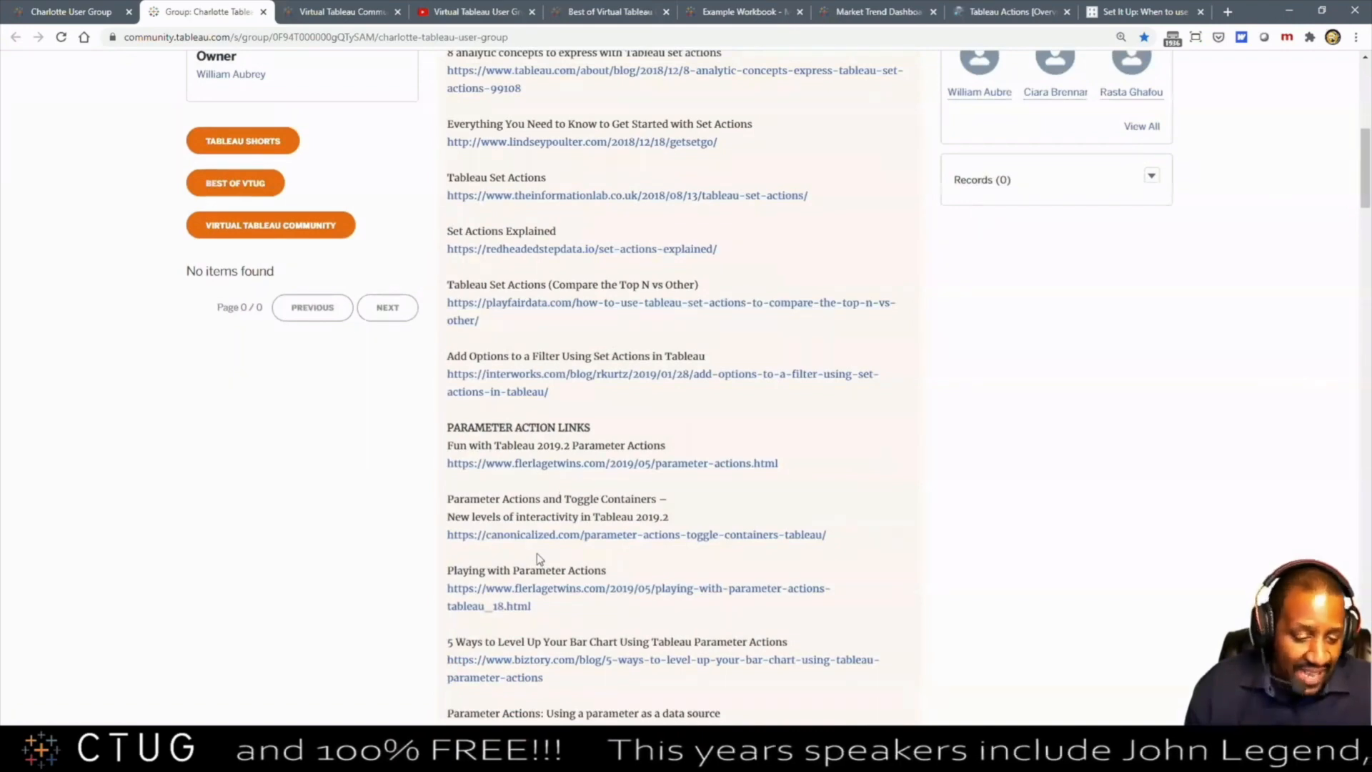
scroll(543, 536, down, 1)
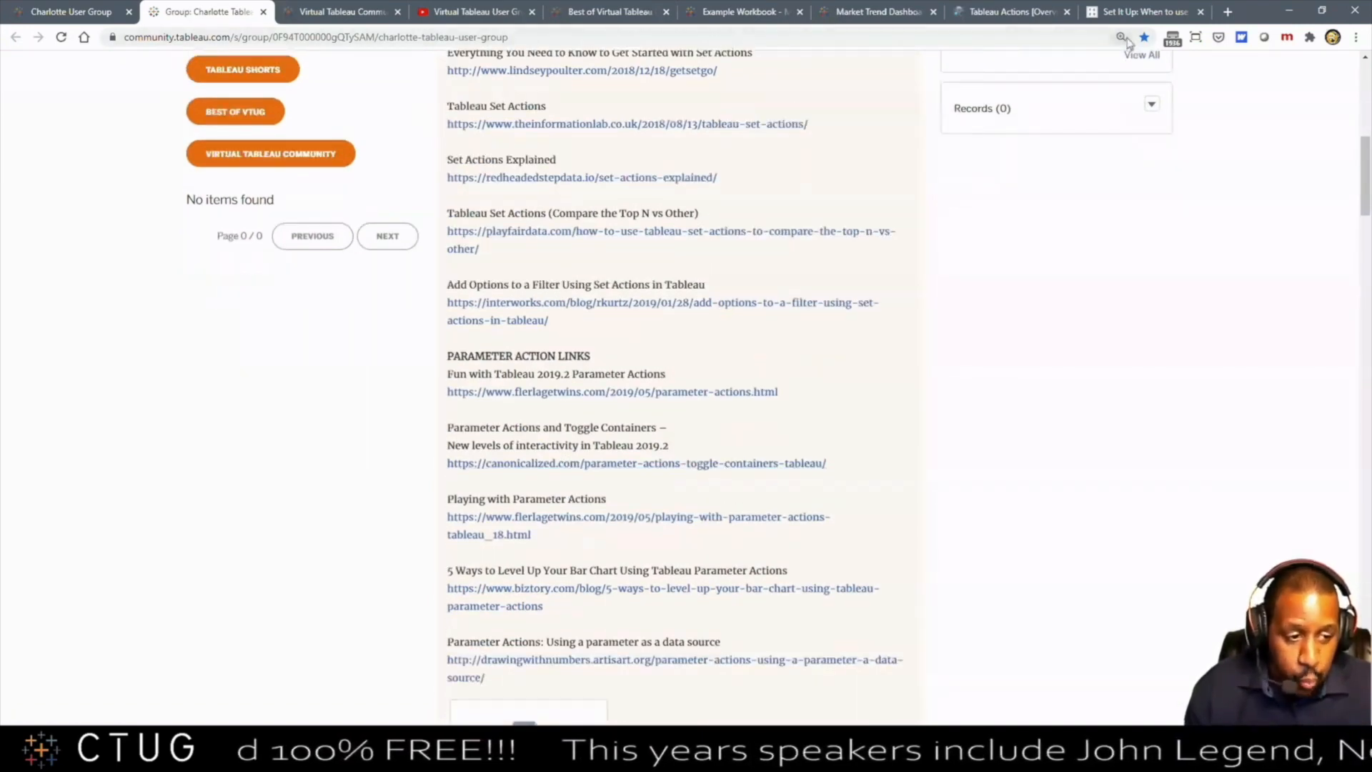
click(1288, 12)
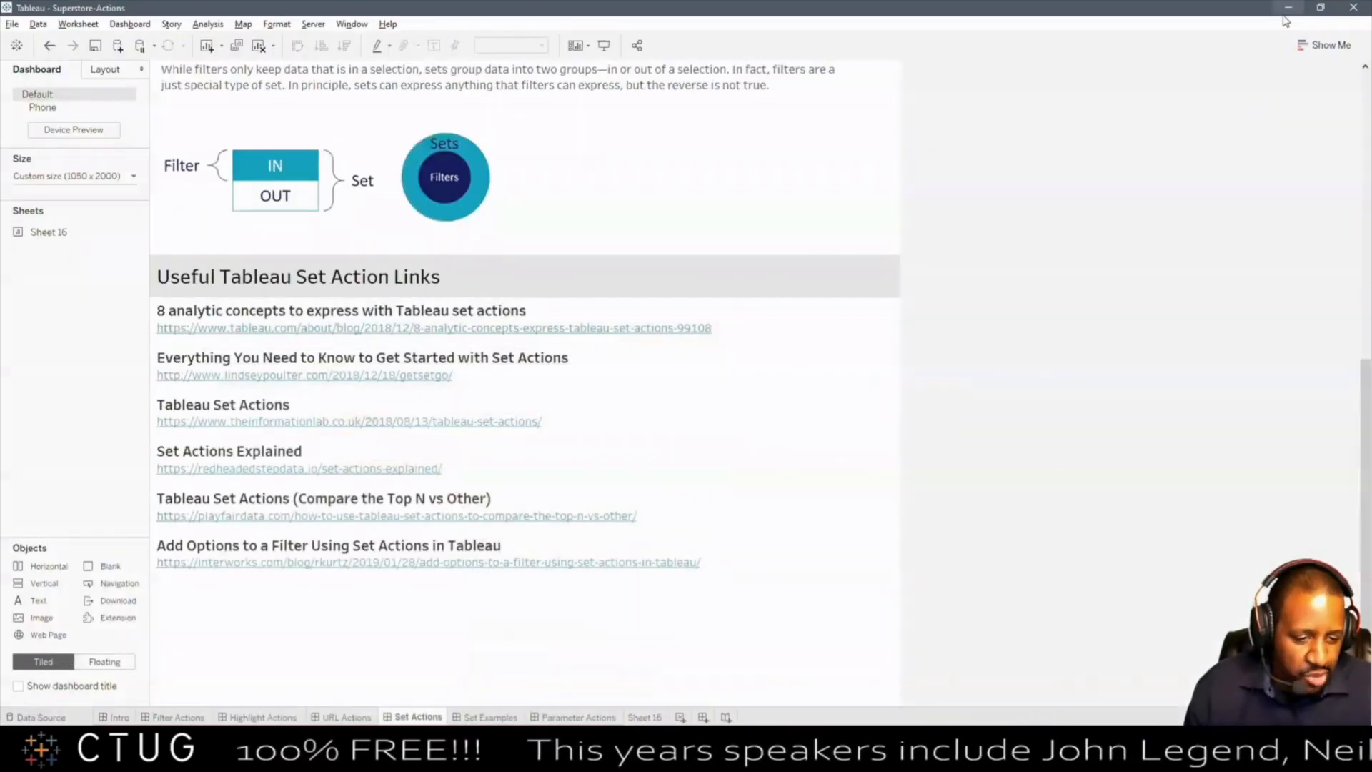
Step: Review the 2018 World Cup market value example under What are Set Actions?, glancing at the Parameter Actions dashboard for comparison
scroll(1069, 371, up, 2)
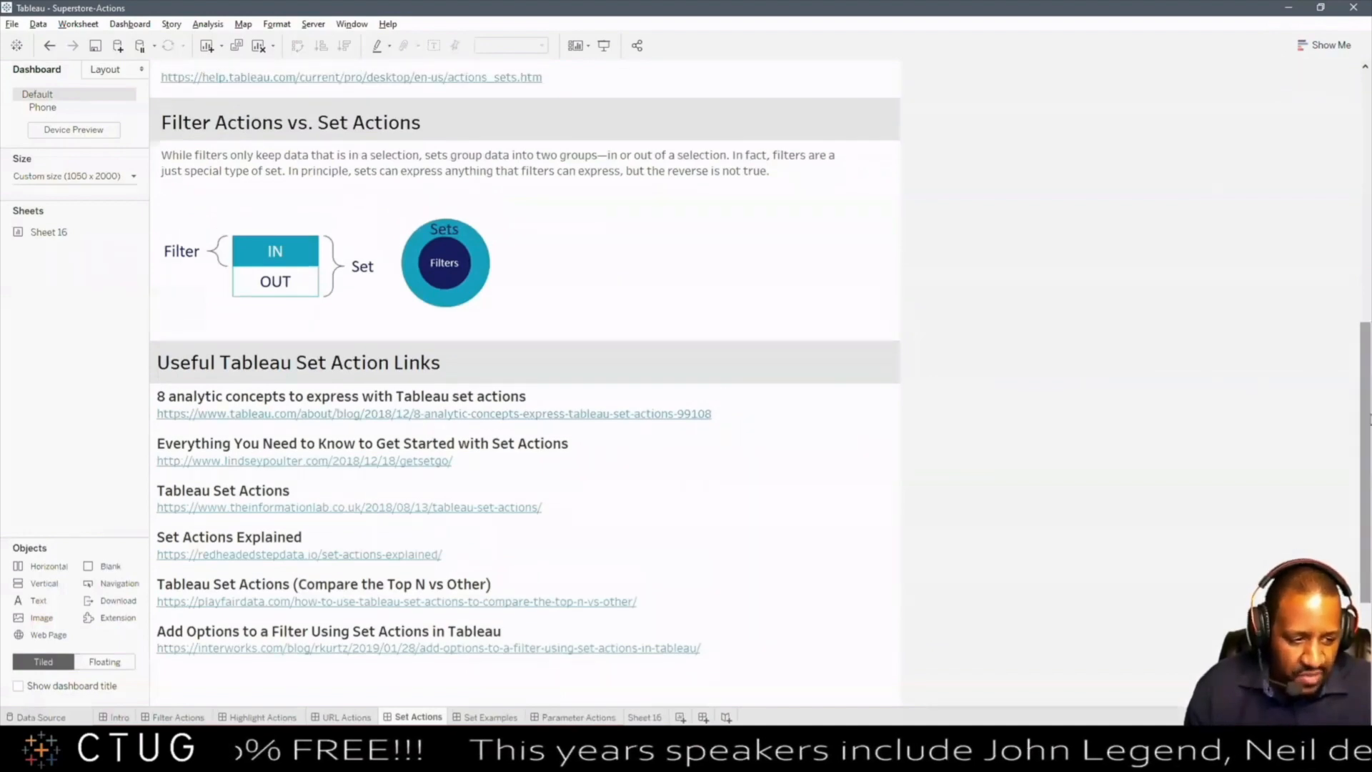
drag(1363, 414, 1347, 153)
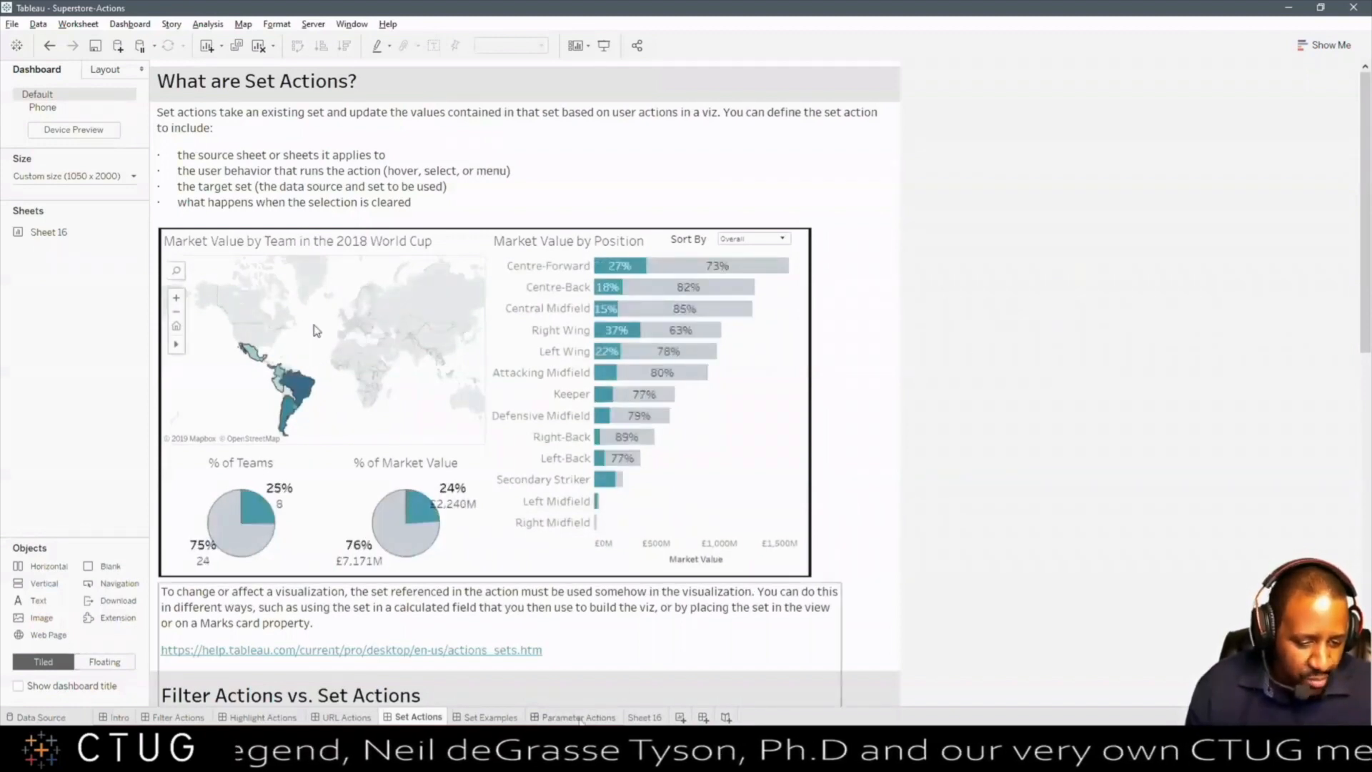
mouse_move(580, 719)
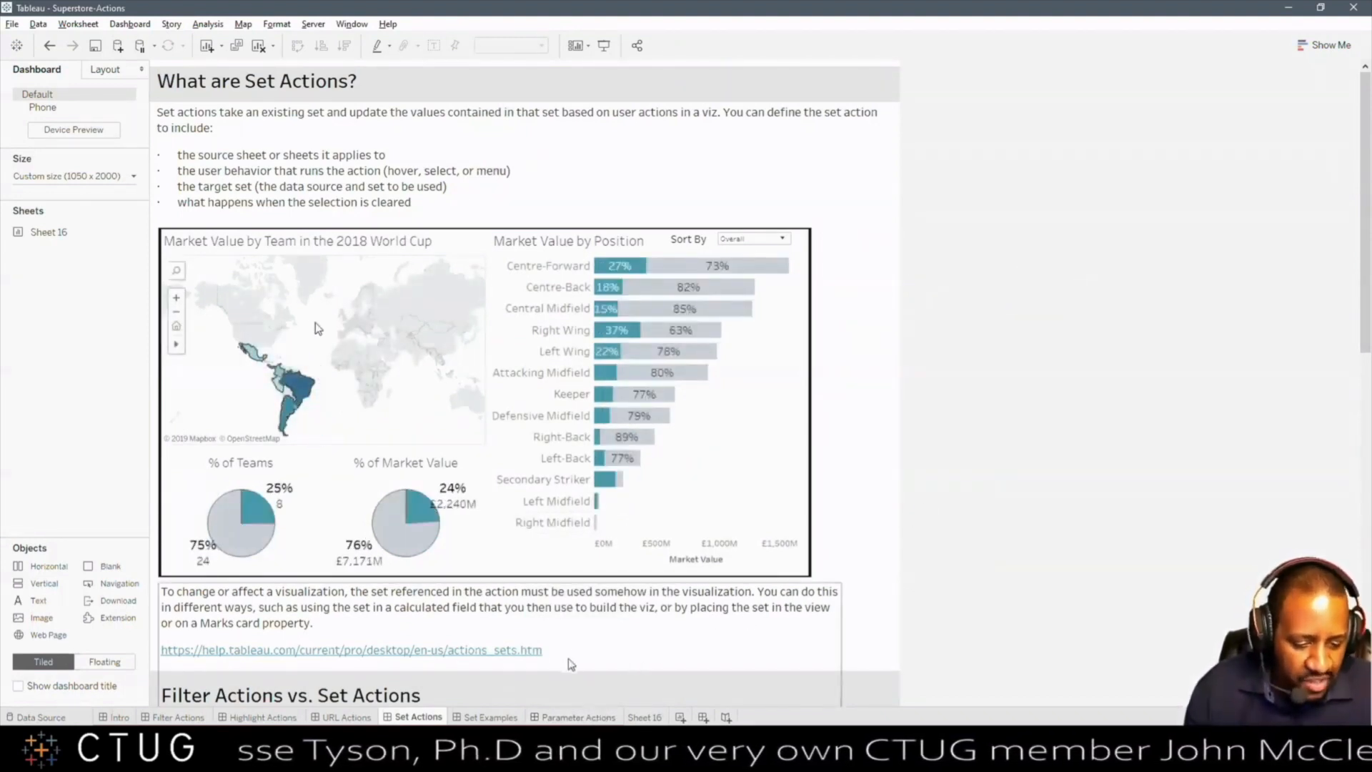
click(563, 717)
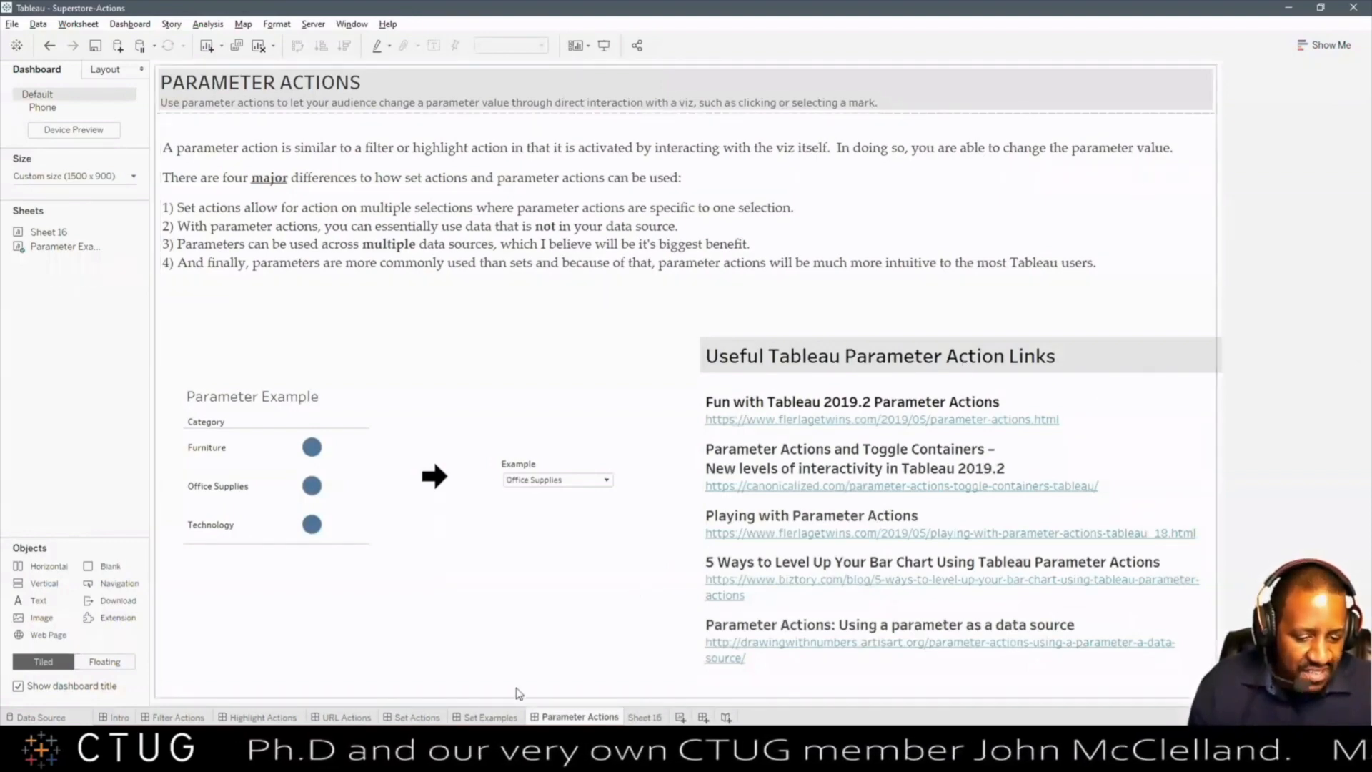
click(424, 719)
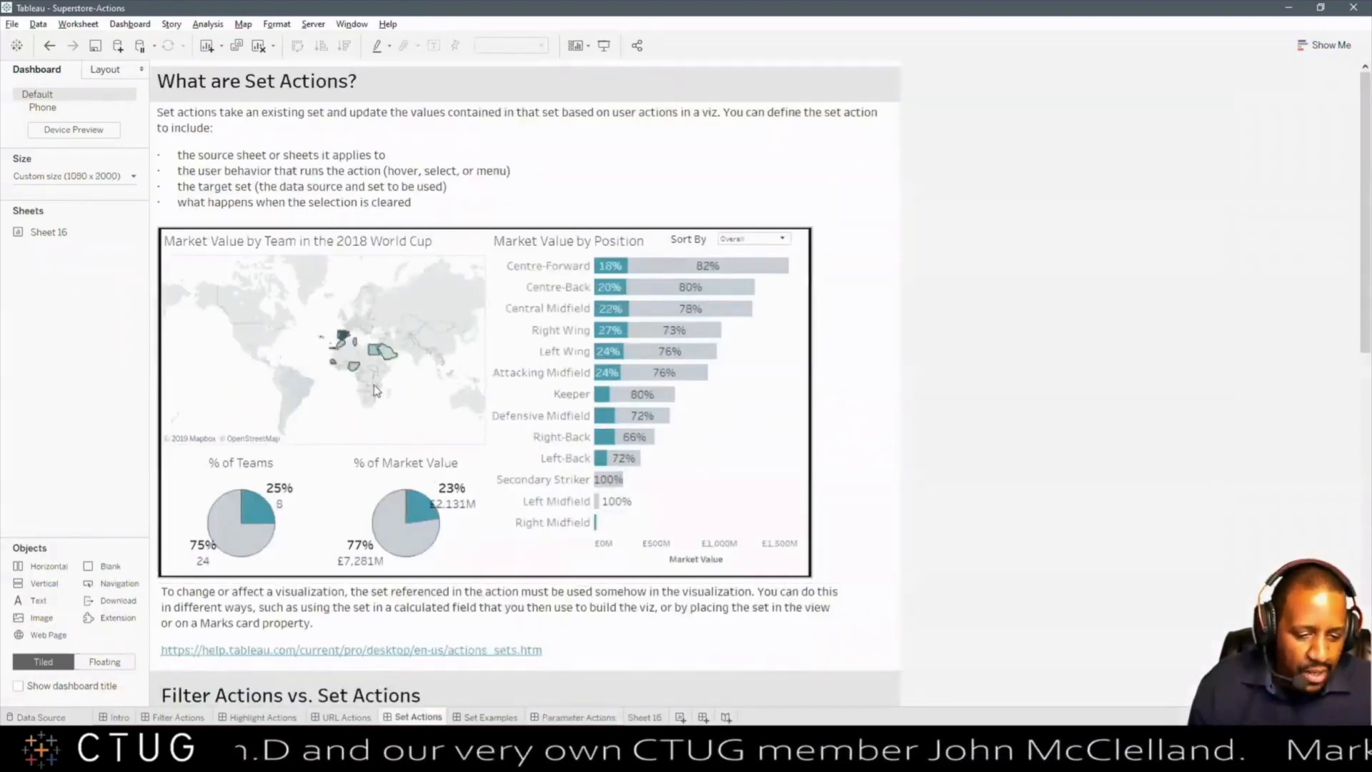
drag(328, 405, 285, 450)
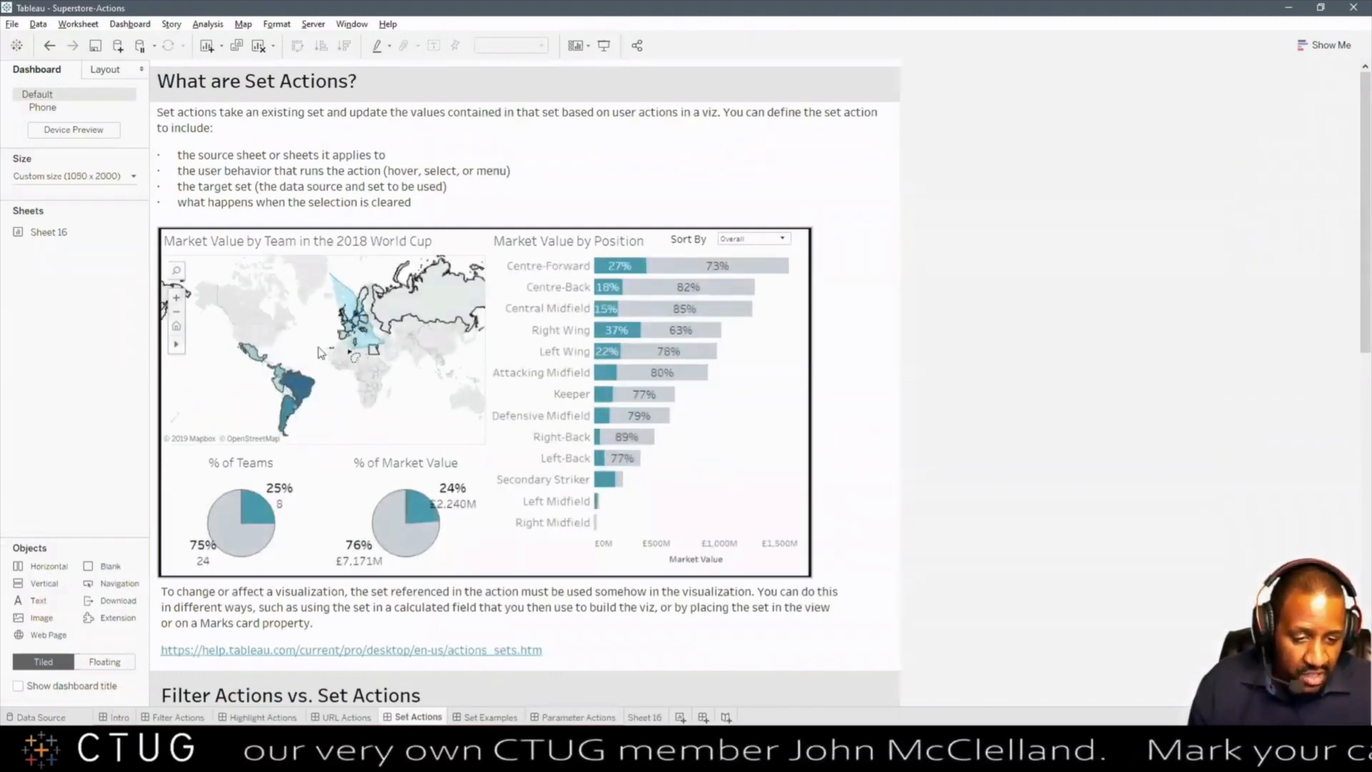
drag(327, 353, 325, 349)
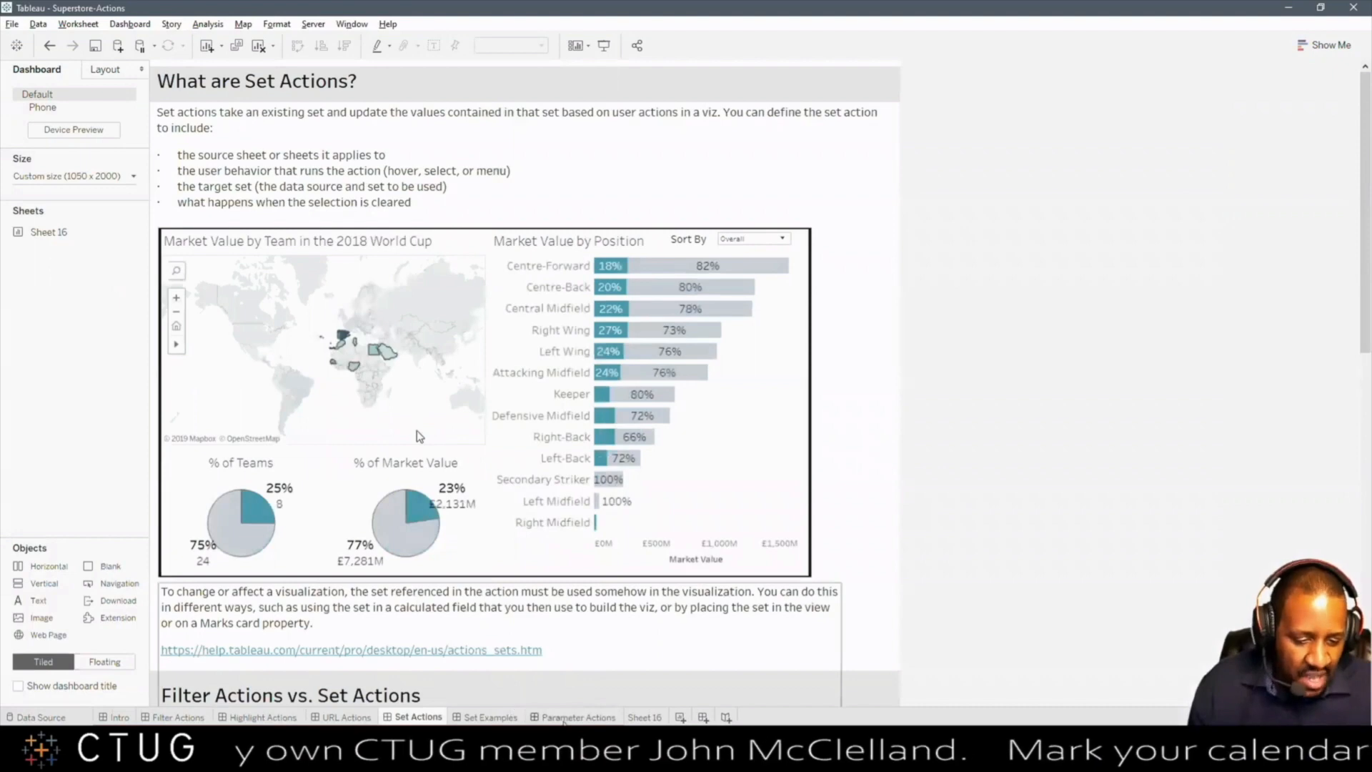
Step: Compare the four major differences on the Parameter Actions dashboard with the Set Actions and Set Examples dashboards
click(564, 717)
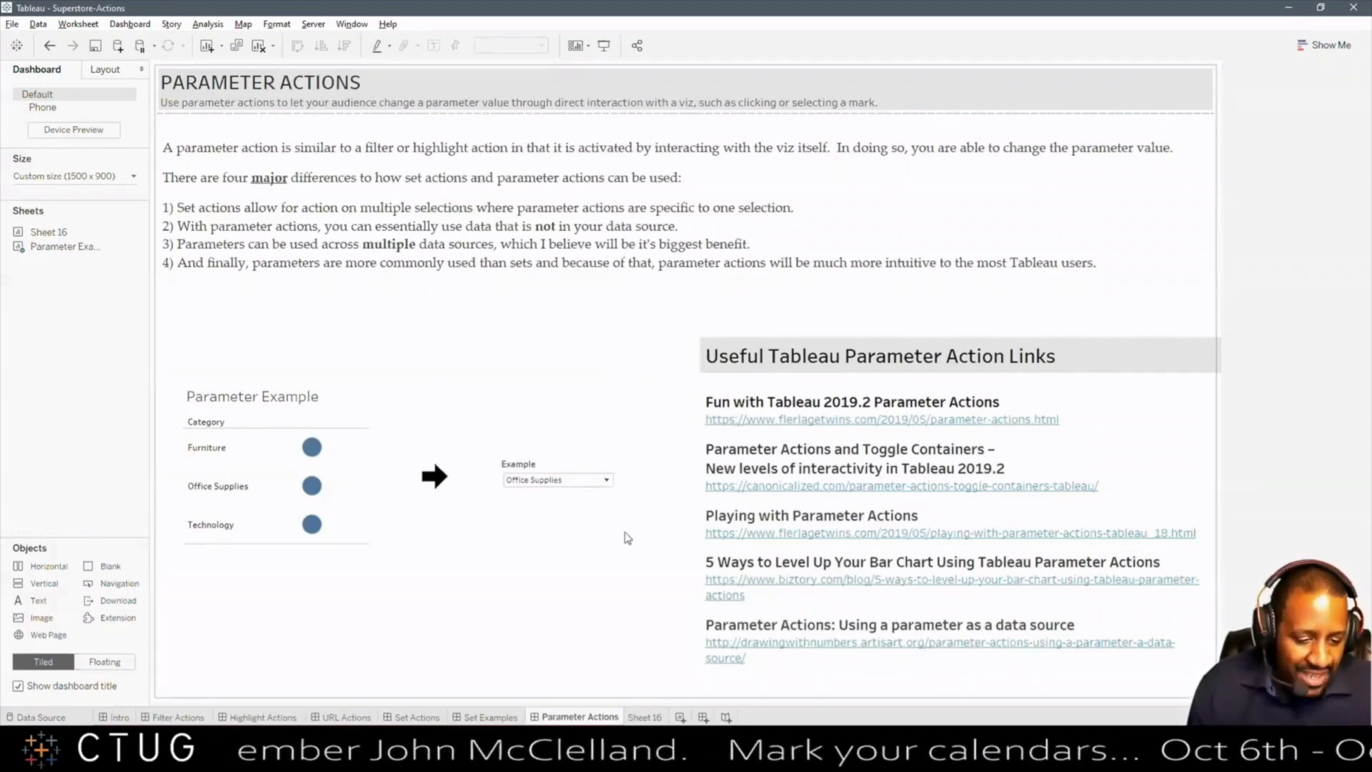
click(417, 717)
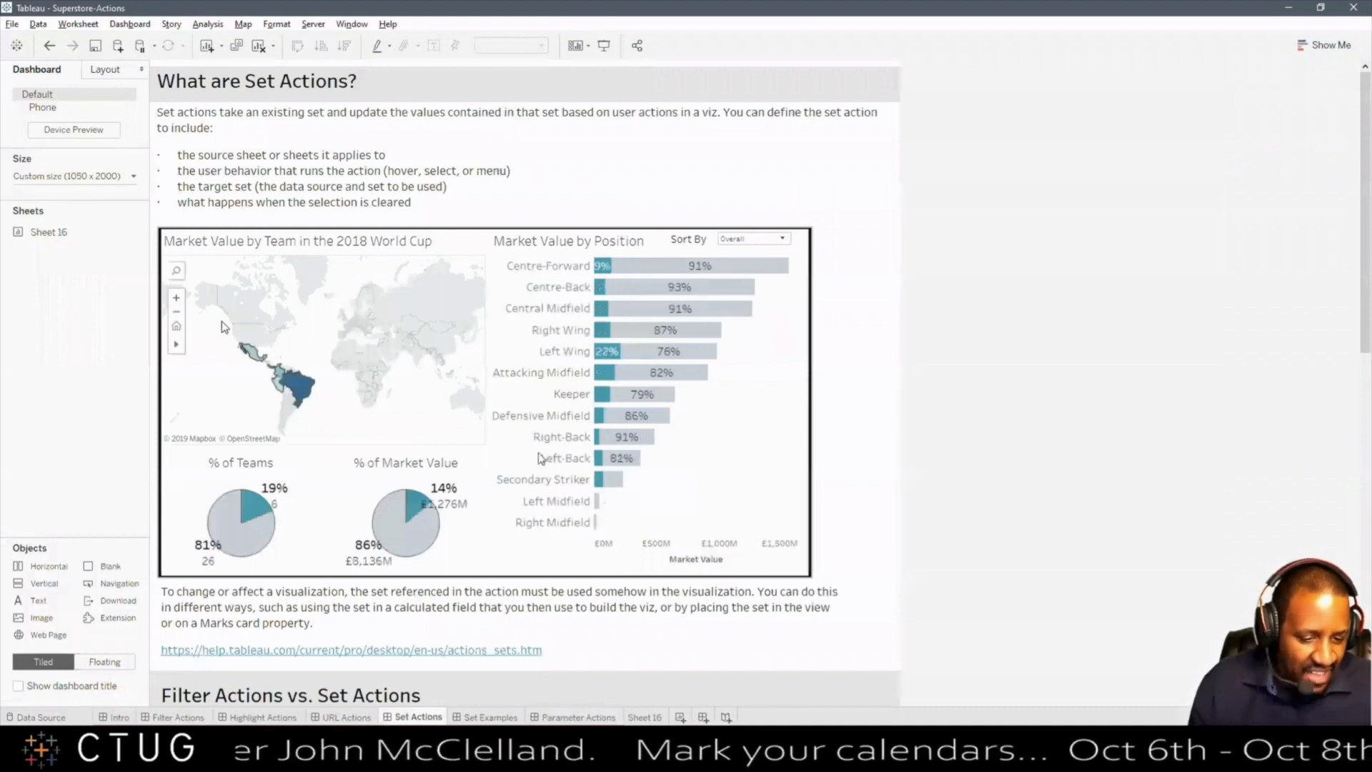
click(489, 717)
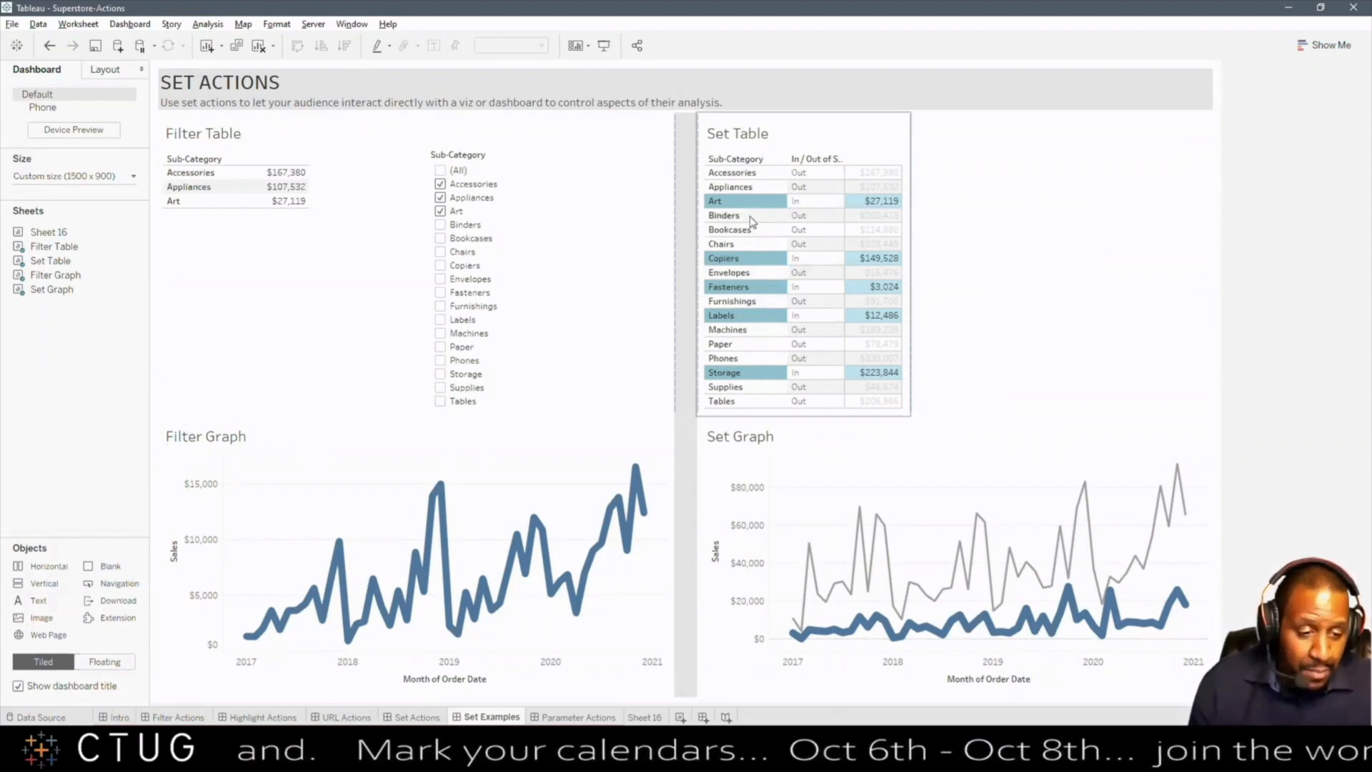
Step: Test the action on the Parameter Actions dashboard by selecting the Office Supplies, Furniture and Technology marks, ending on Furniture
click(568, 718)
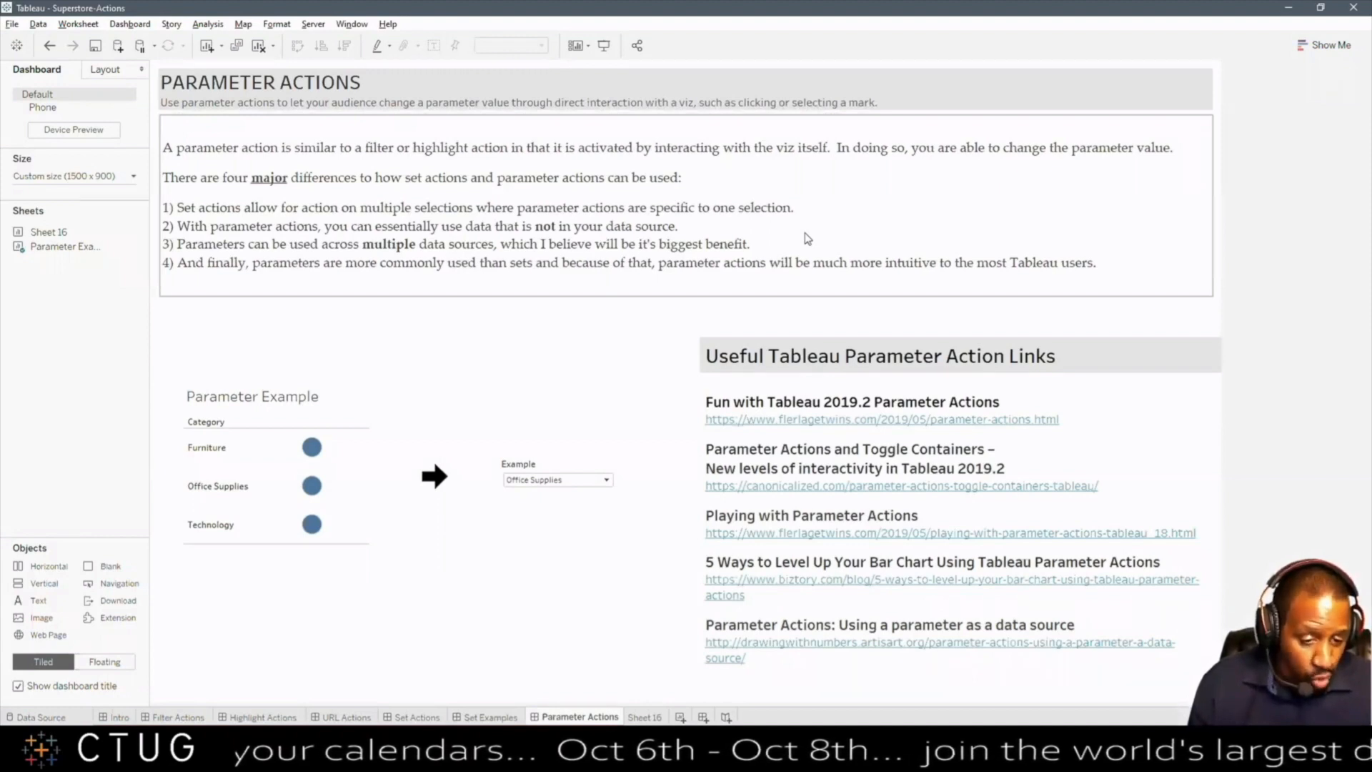
click(247, 450)
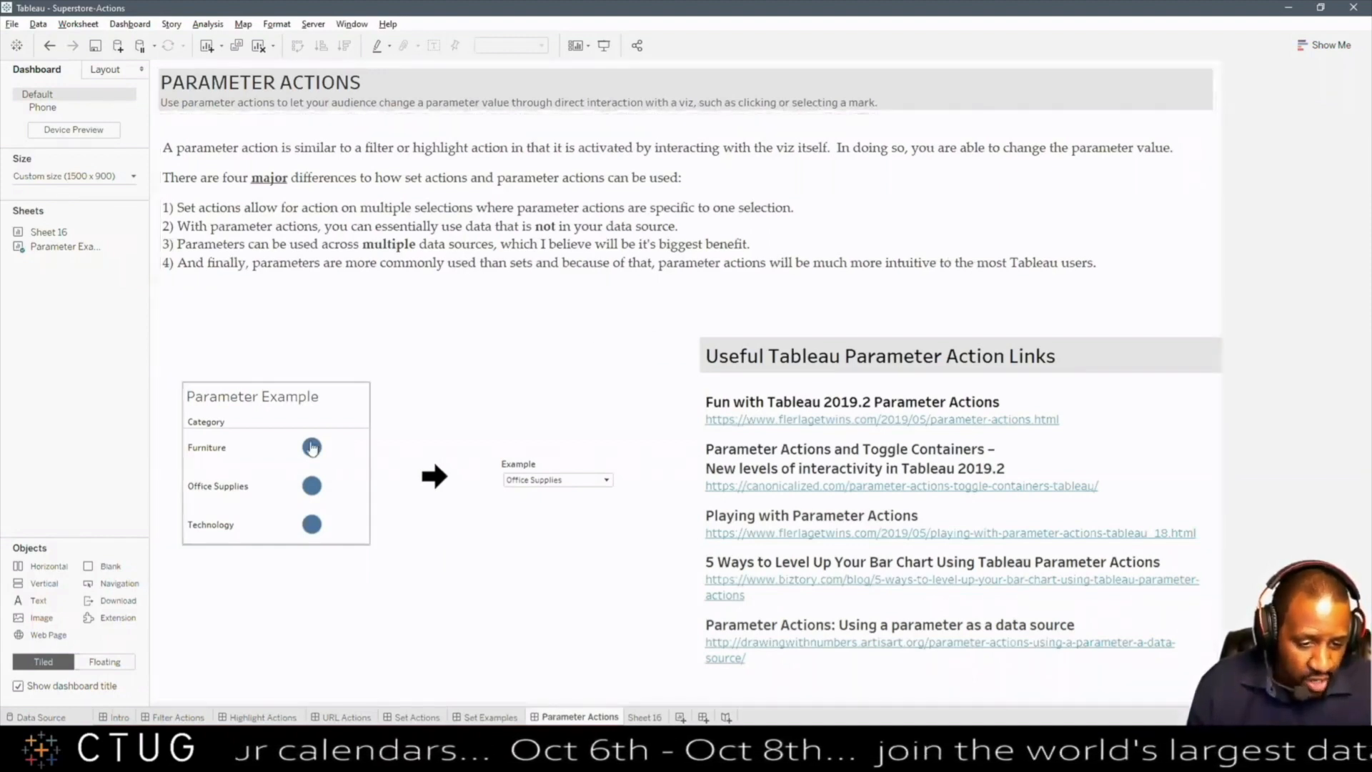
click(311, 489)
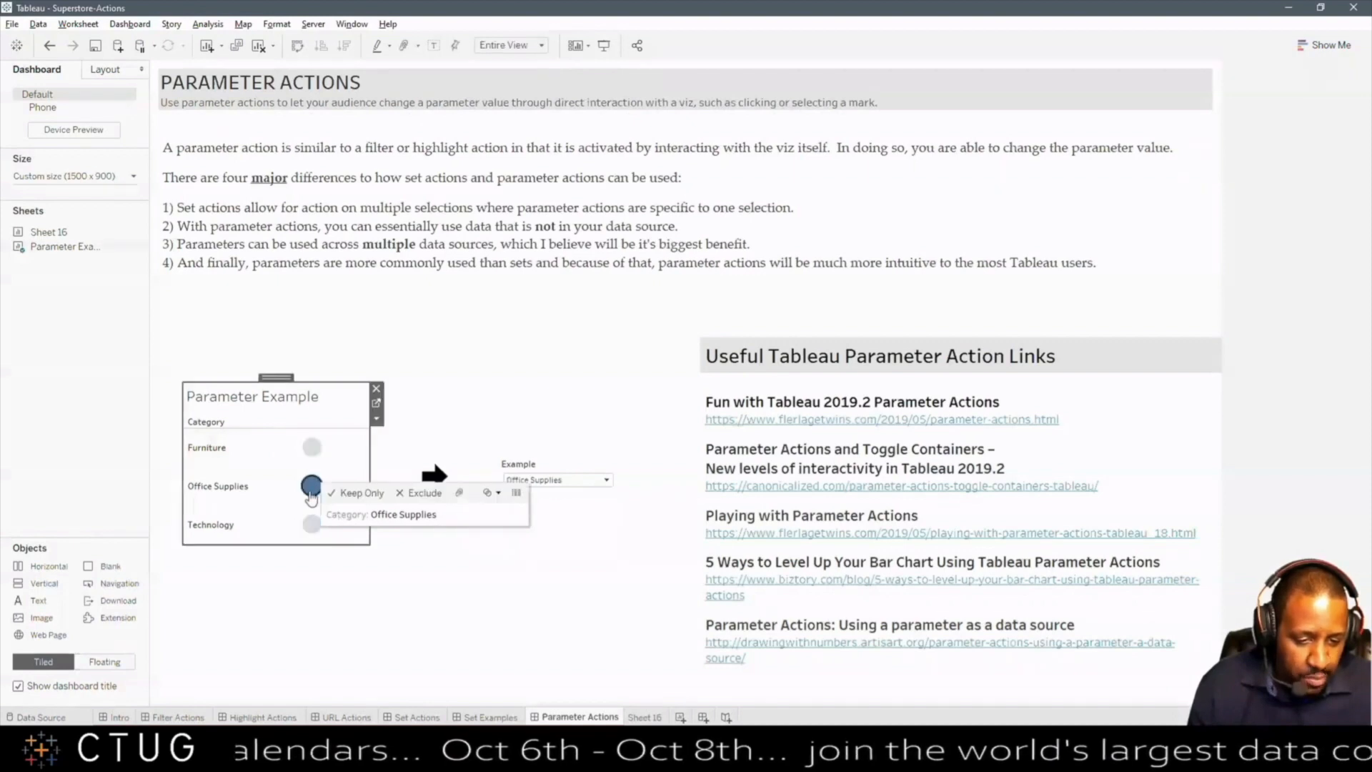
click(307, 452)
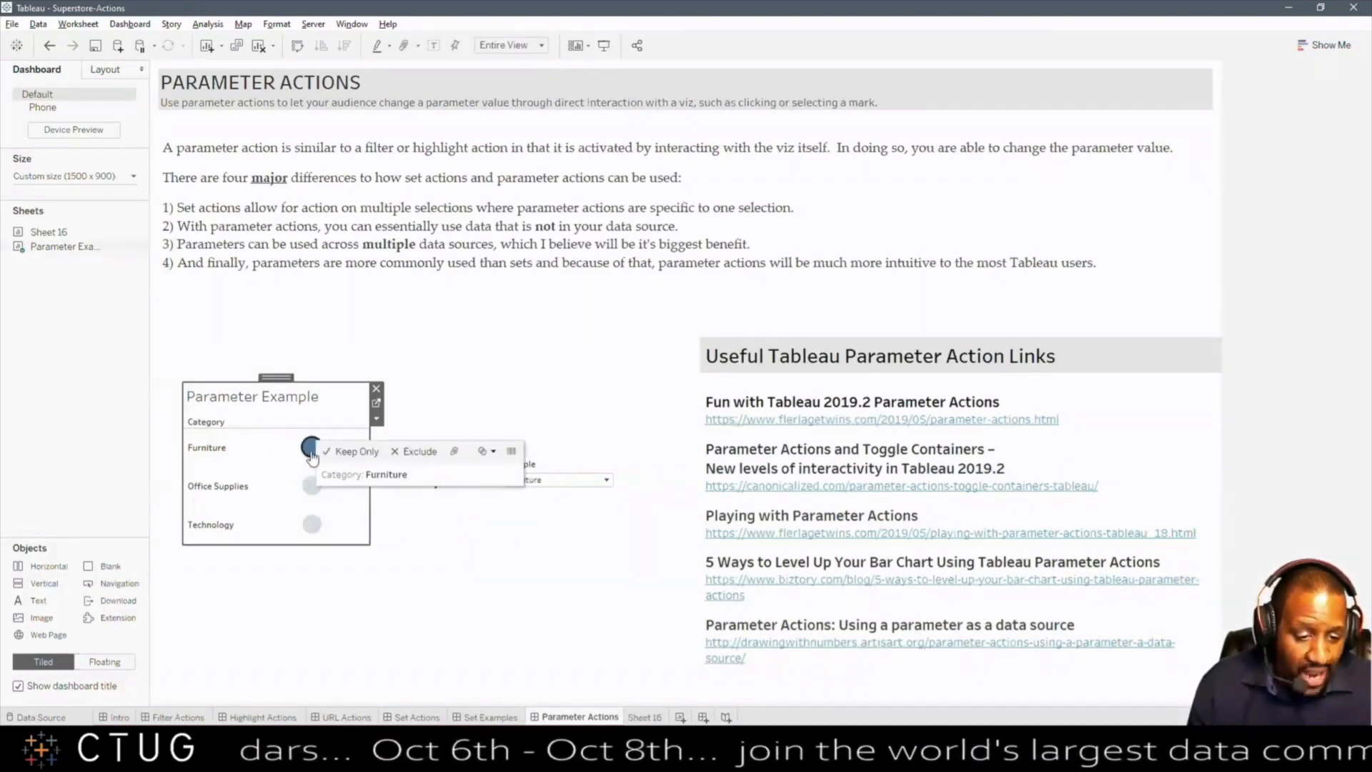
click(307, 456)
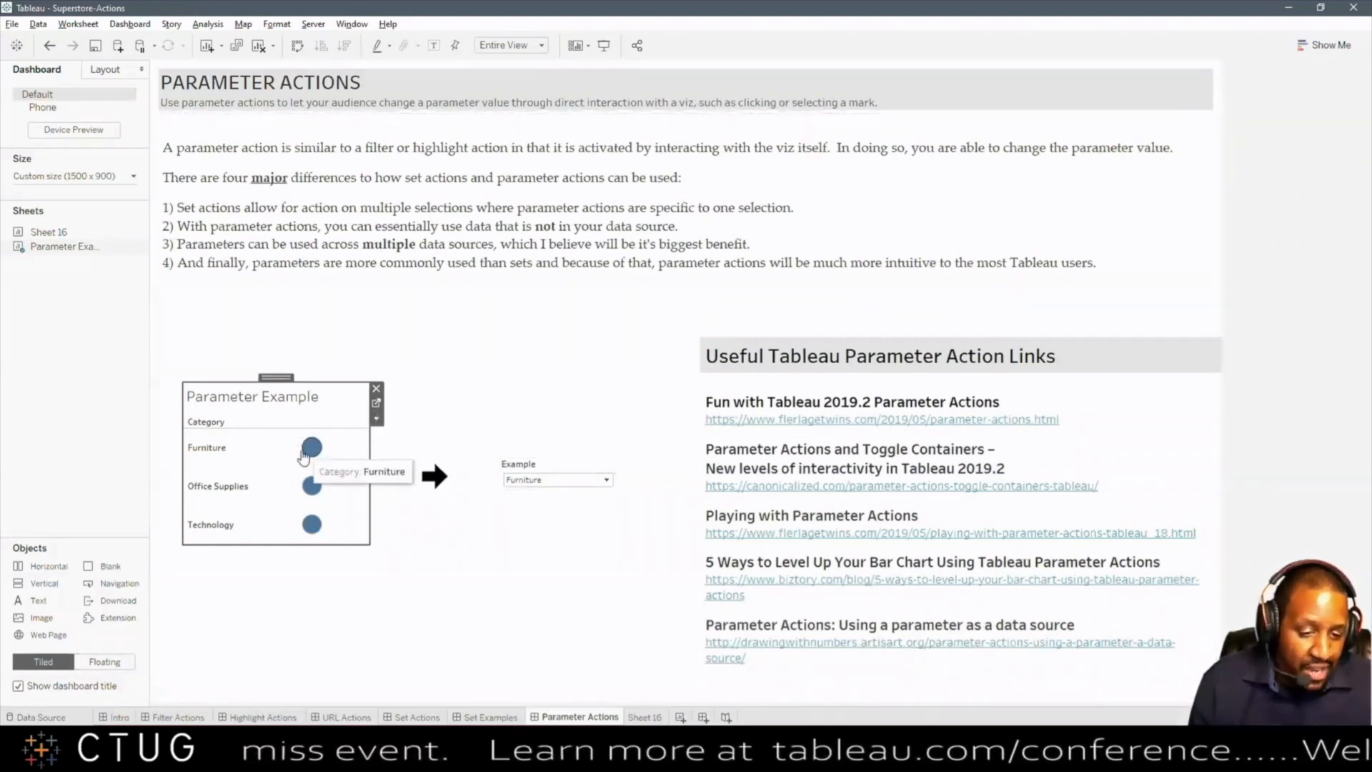
click(314, 489)
click(309, 529)
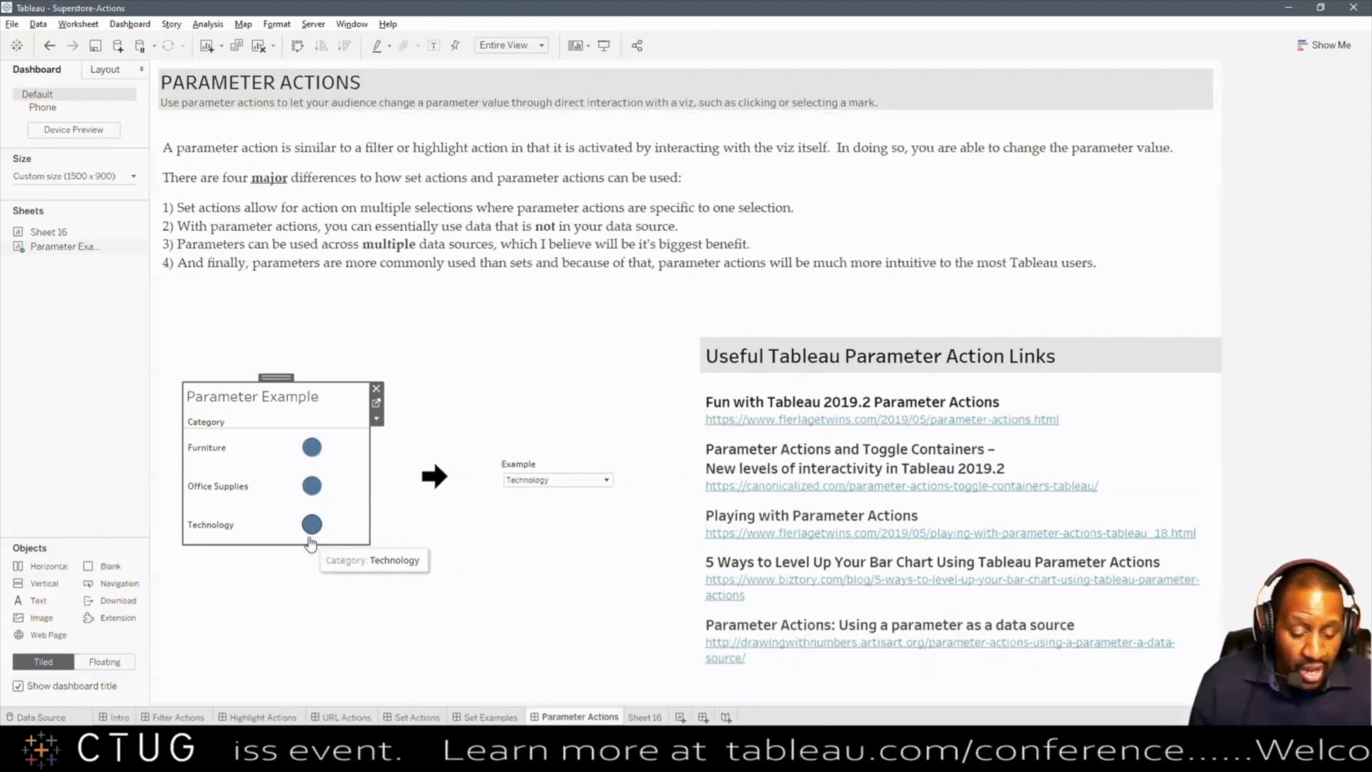
click(313, 447)
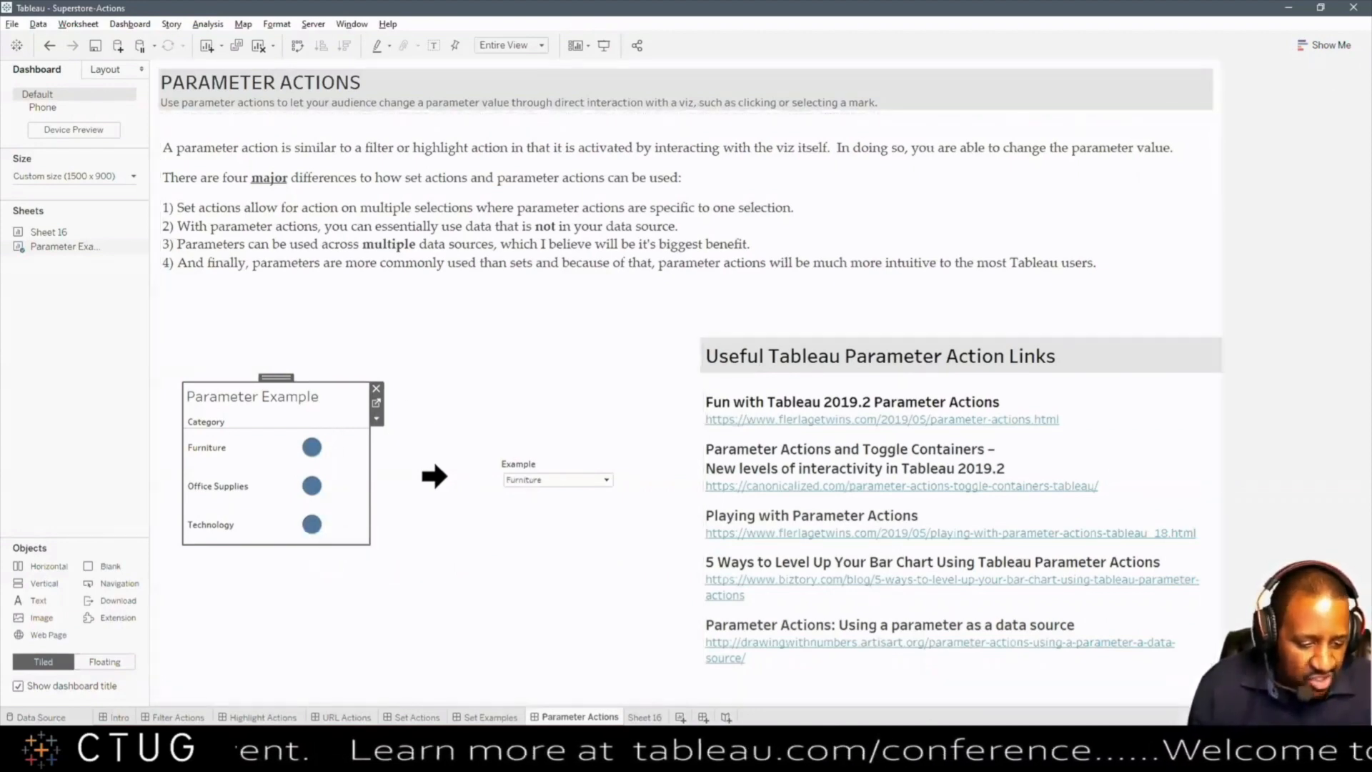
Step: Switch to the Market Trend Dashboard in Tableau Public, review its list of dashboard actions, and cancel the dialog
click(989, 758)
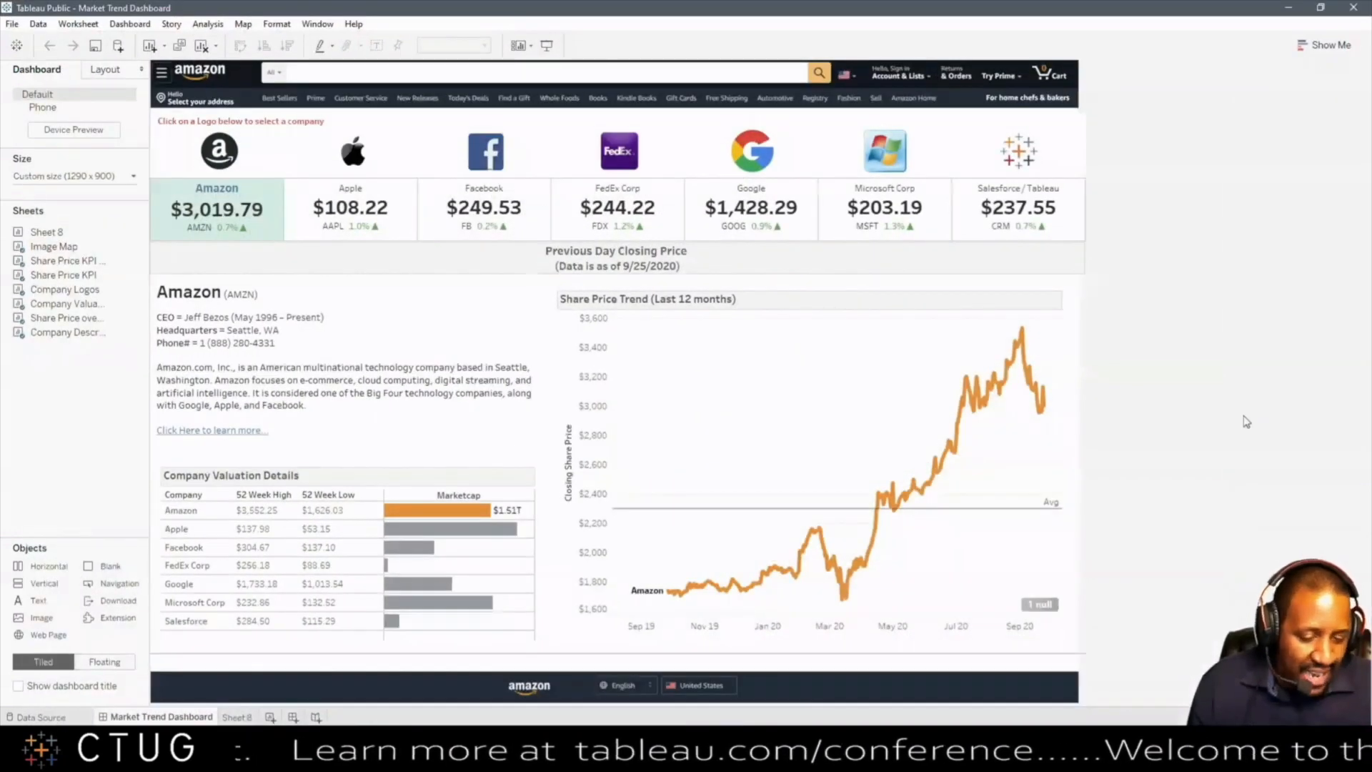
click(126, 28)
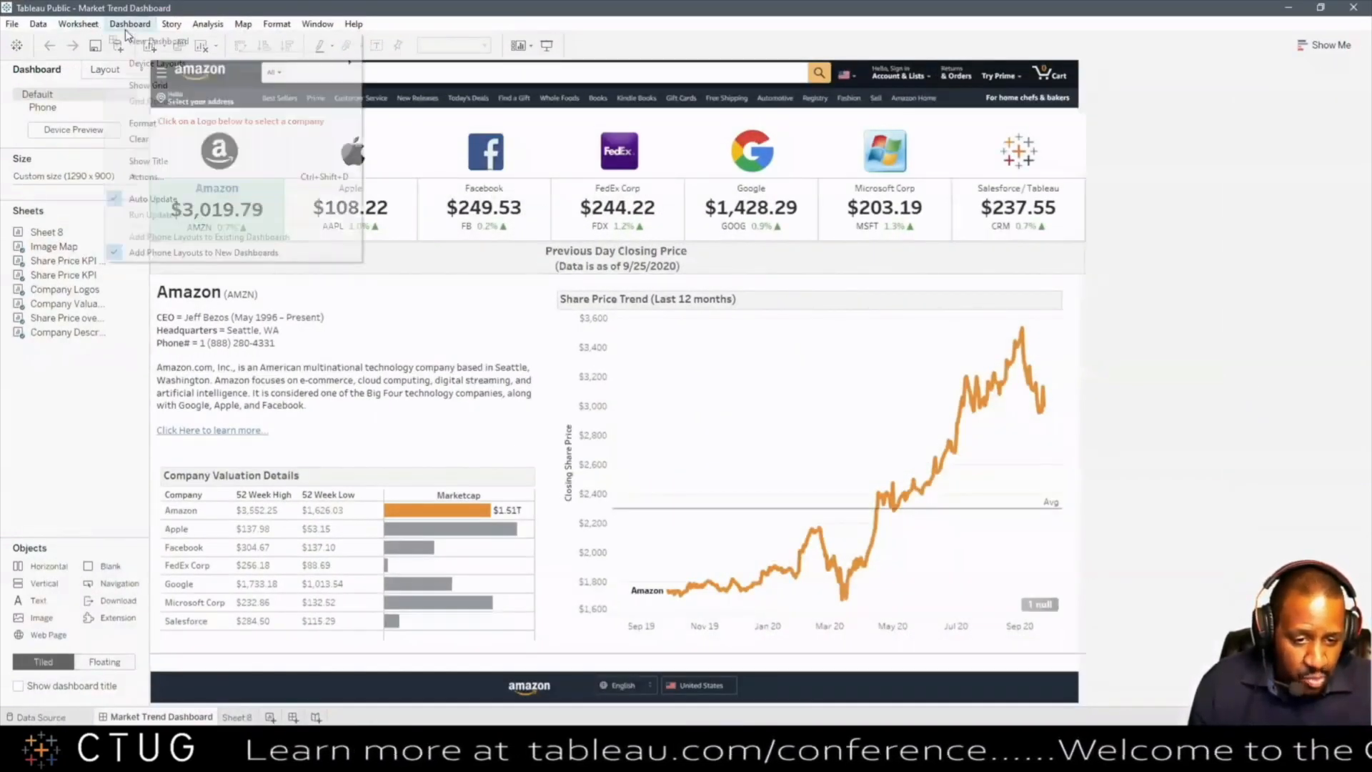
click(135, 181)
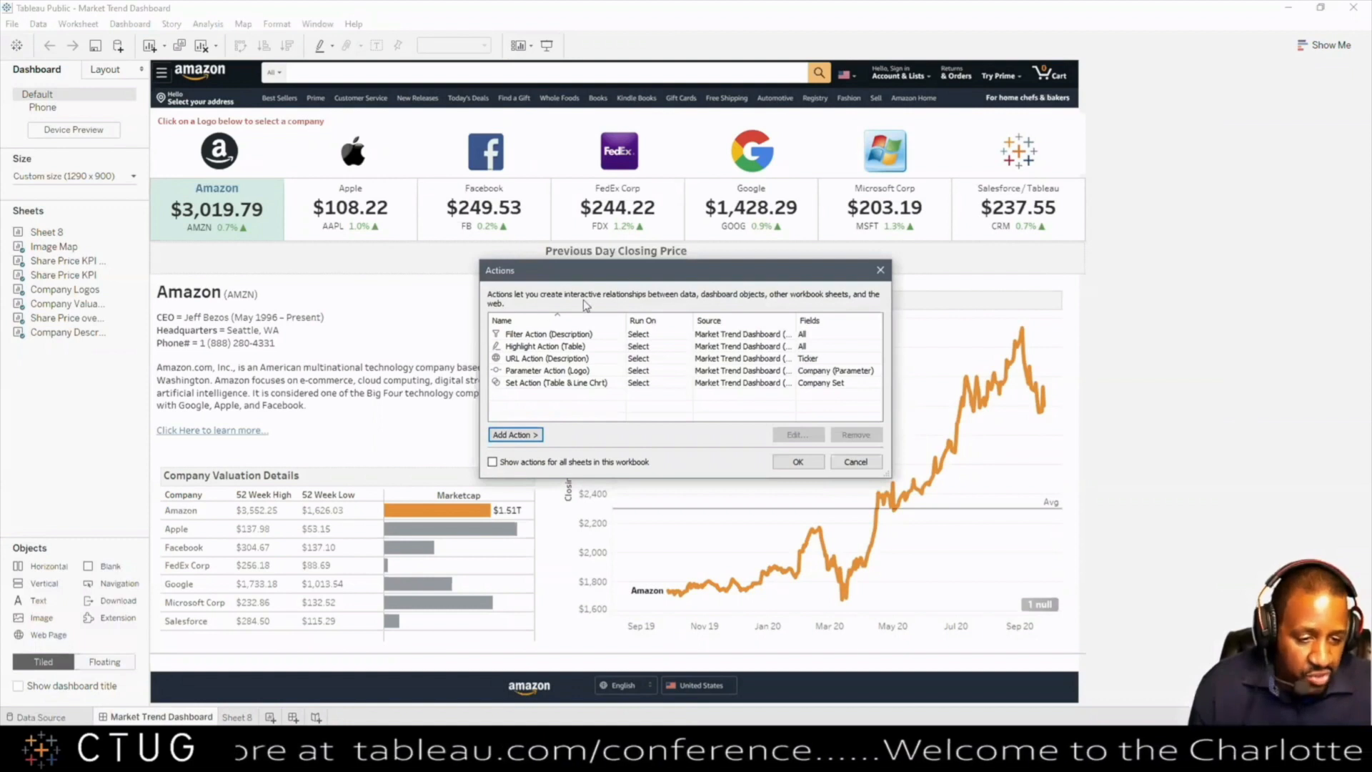
drag(613, 276, 933, 276)
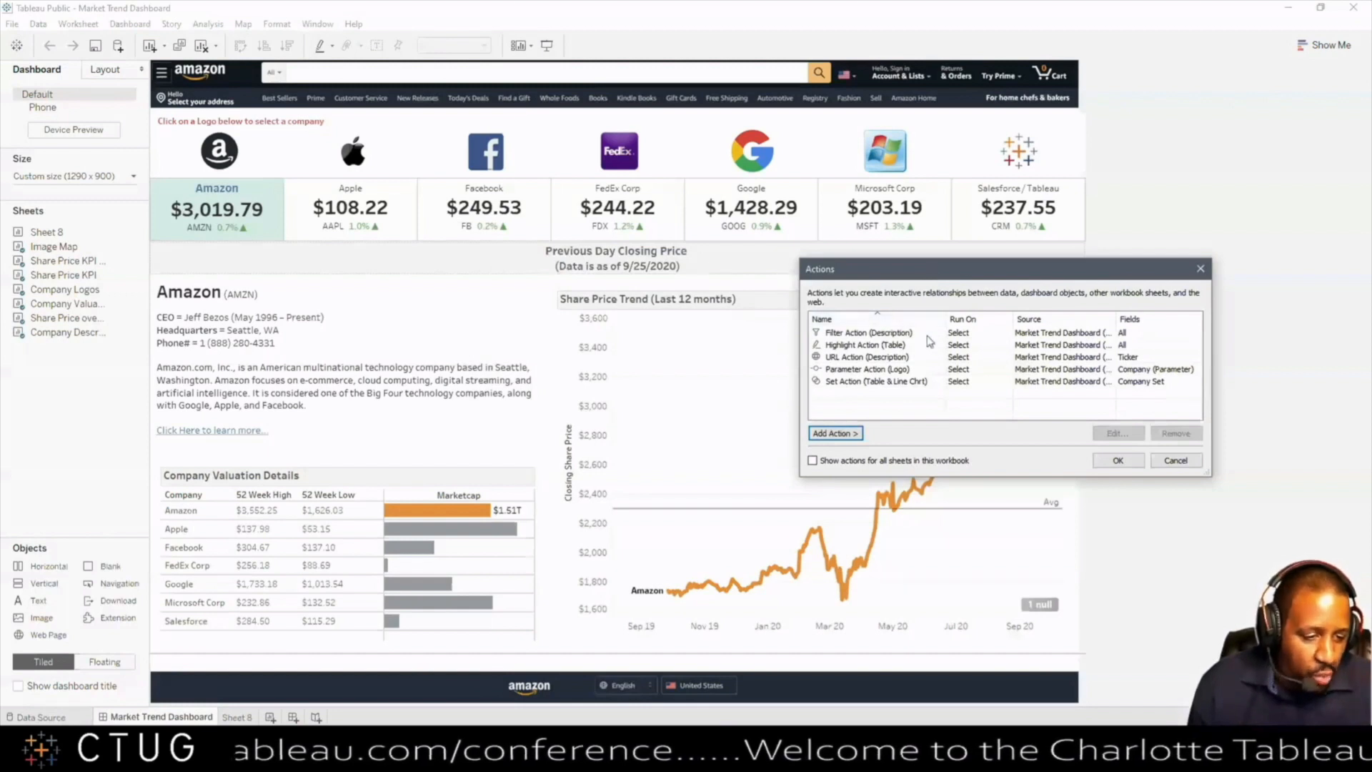
click(1176, 460)
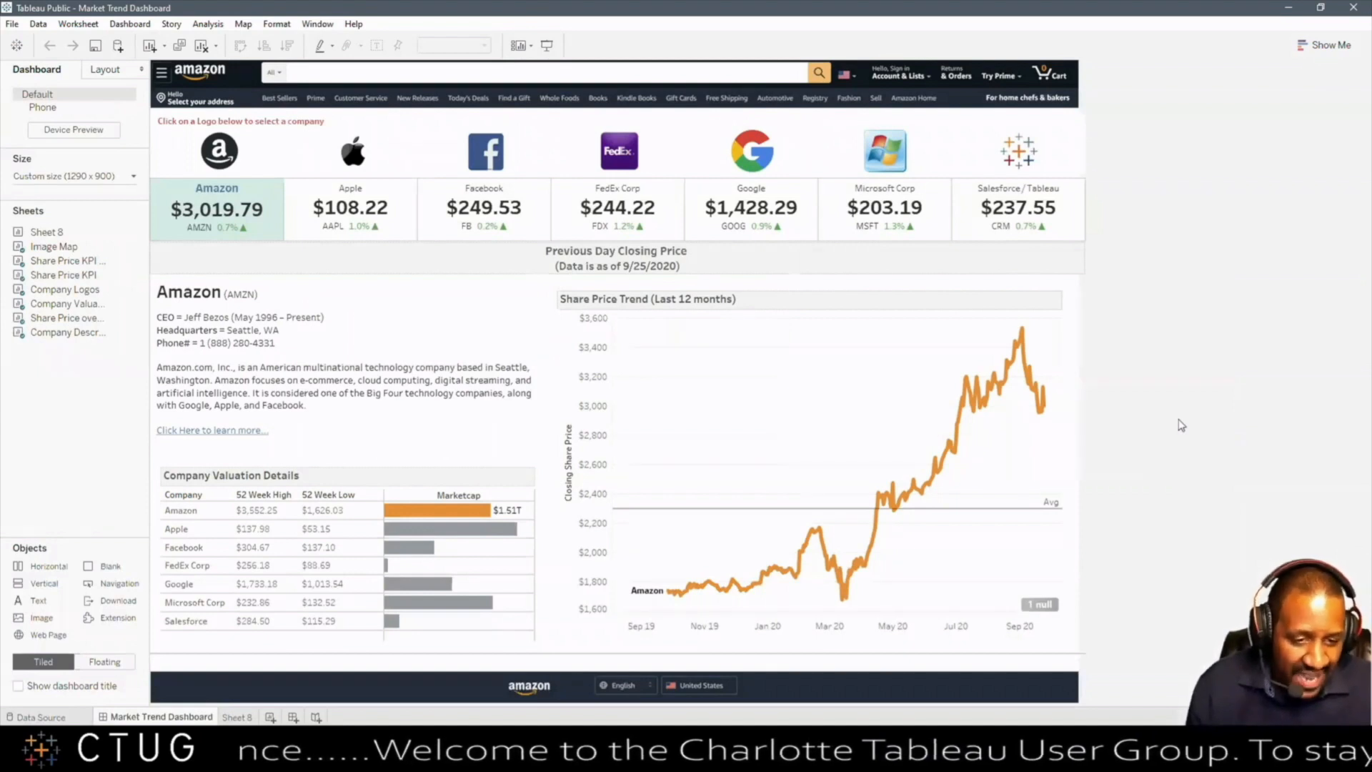
Step: Test the logo parameter action on the Market Trend Dashboard by selecting the Facebook logo and then the FedEx logo
click(493, 158)
click(493, 159)
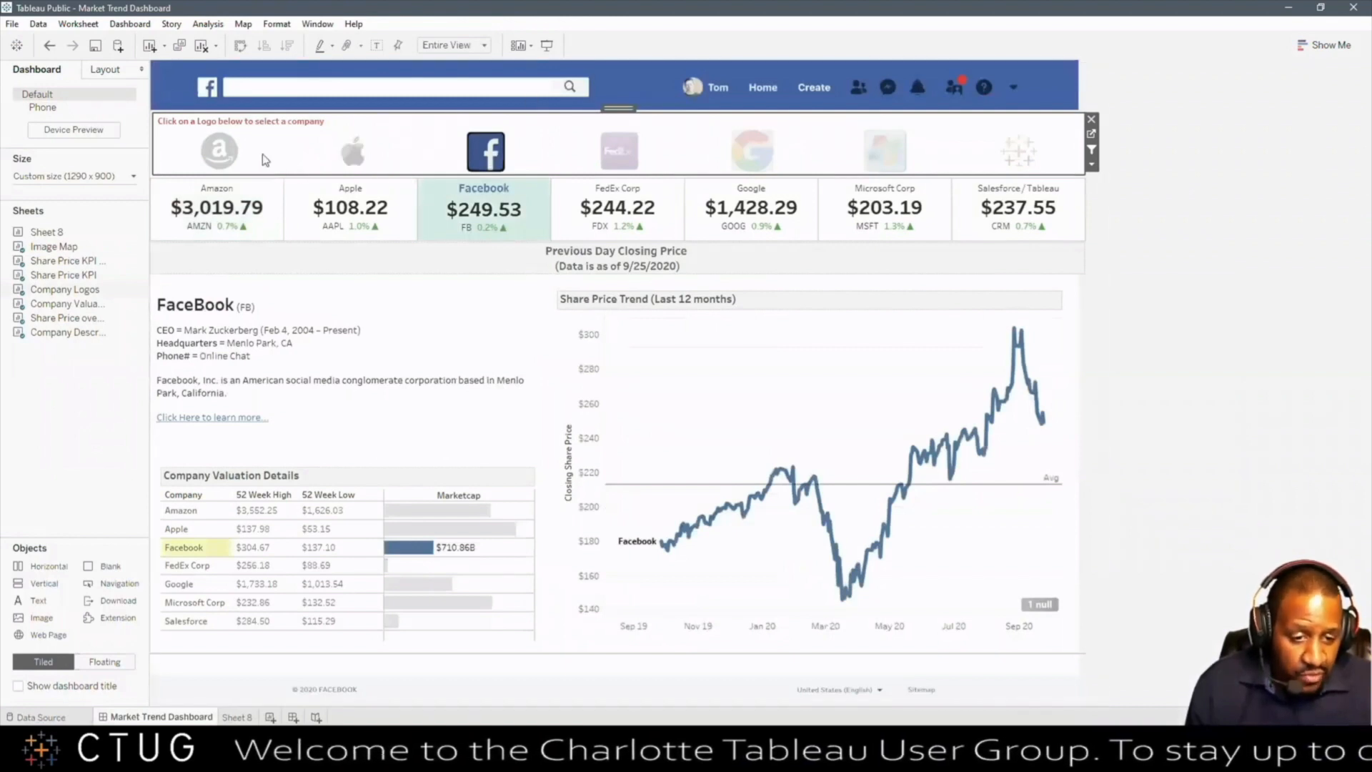
click(618, 163)
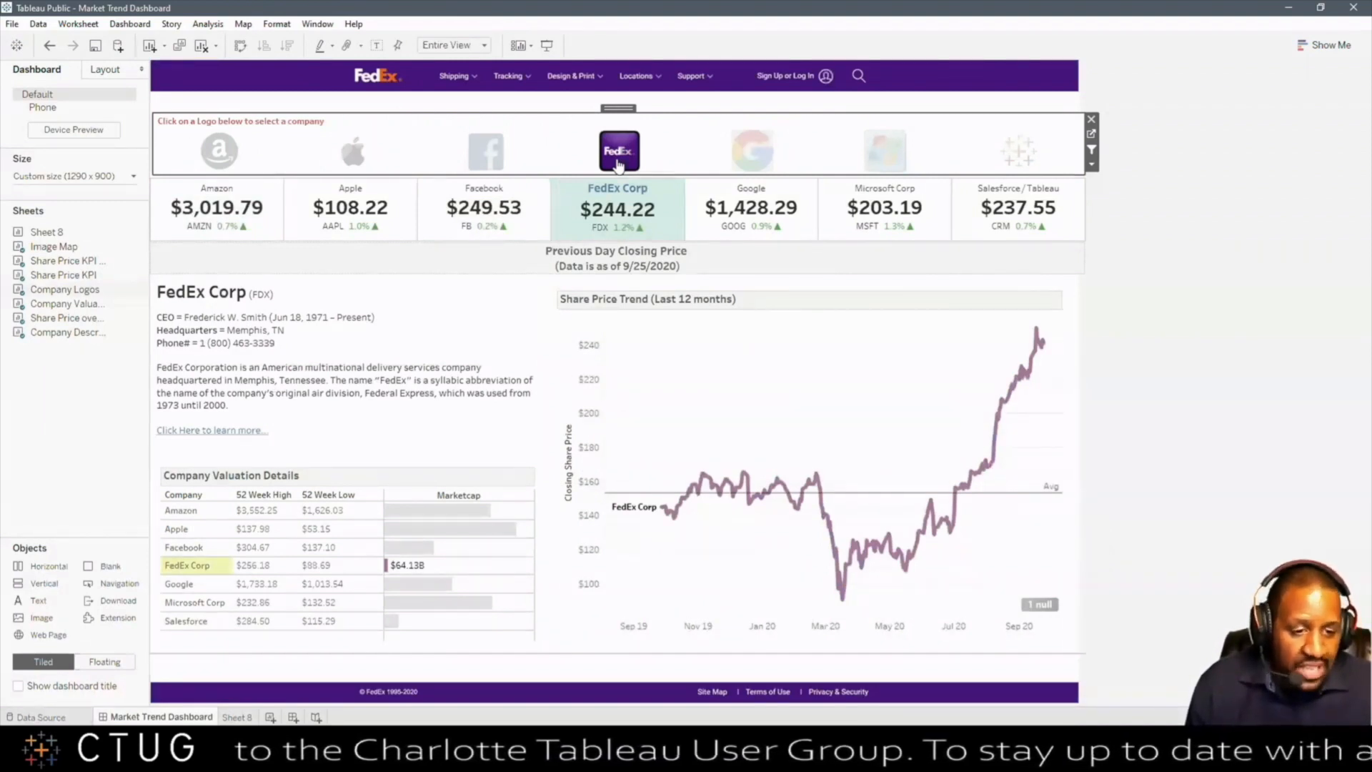
Step: Review the settings of the dashboard's Parameter Action (Logo), including its source sheet, target parameter and clearing behaviour, and close the action dialogs
click(116, 24)
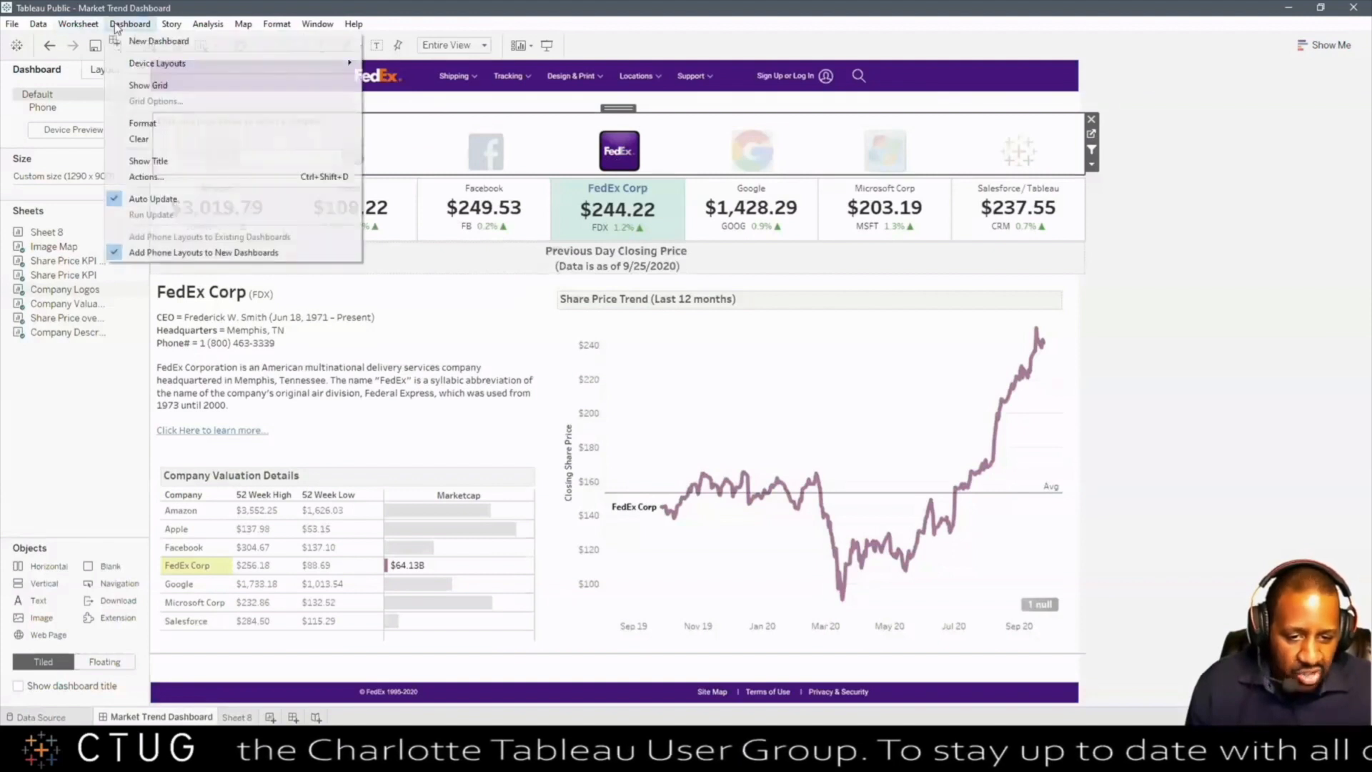
click(152, 176)
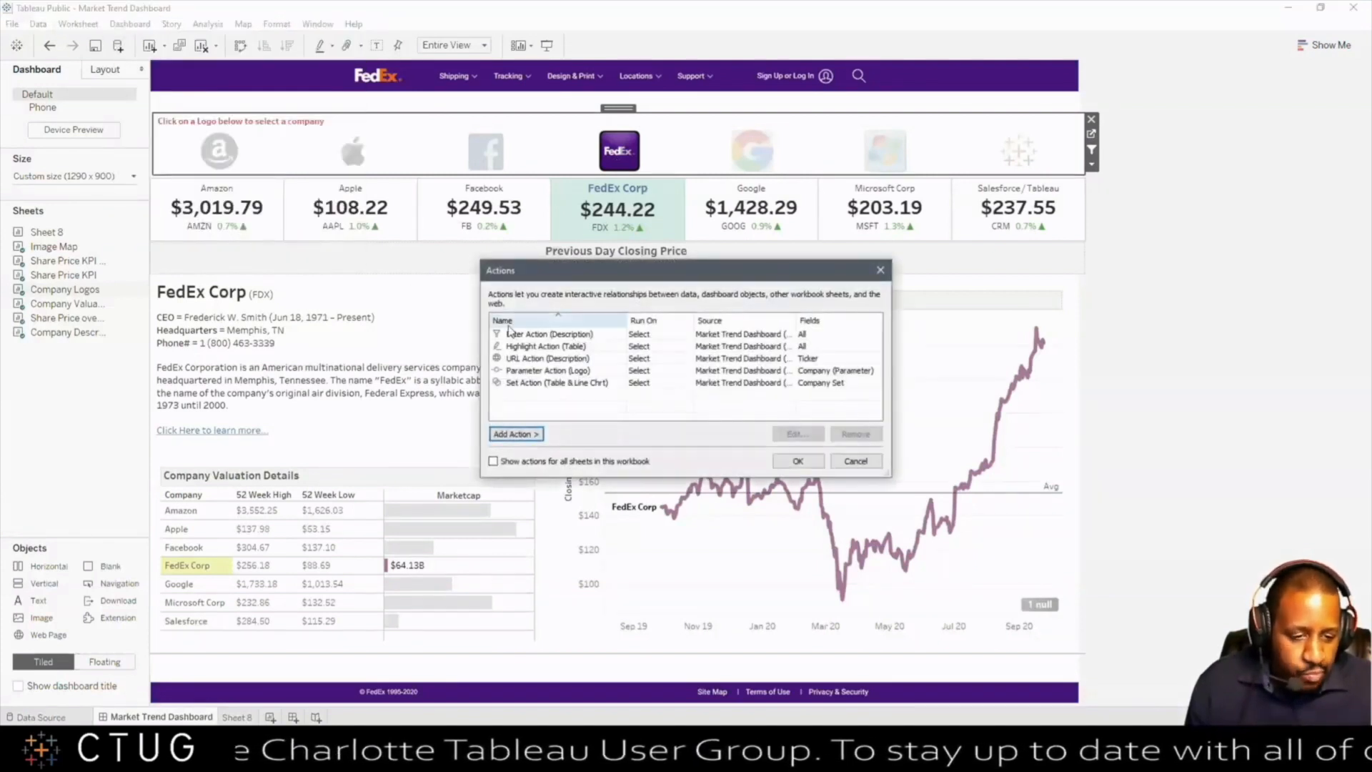
click(551, 370)
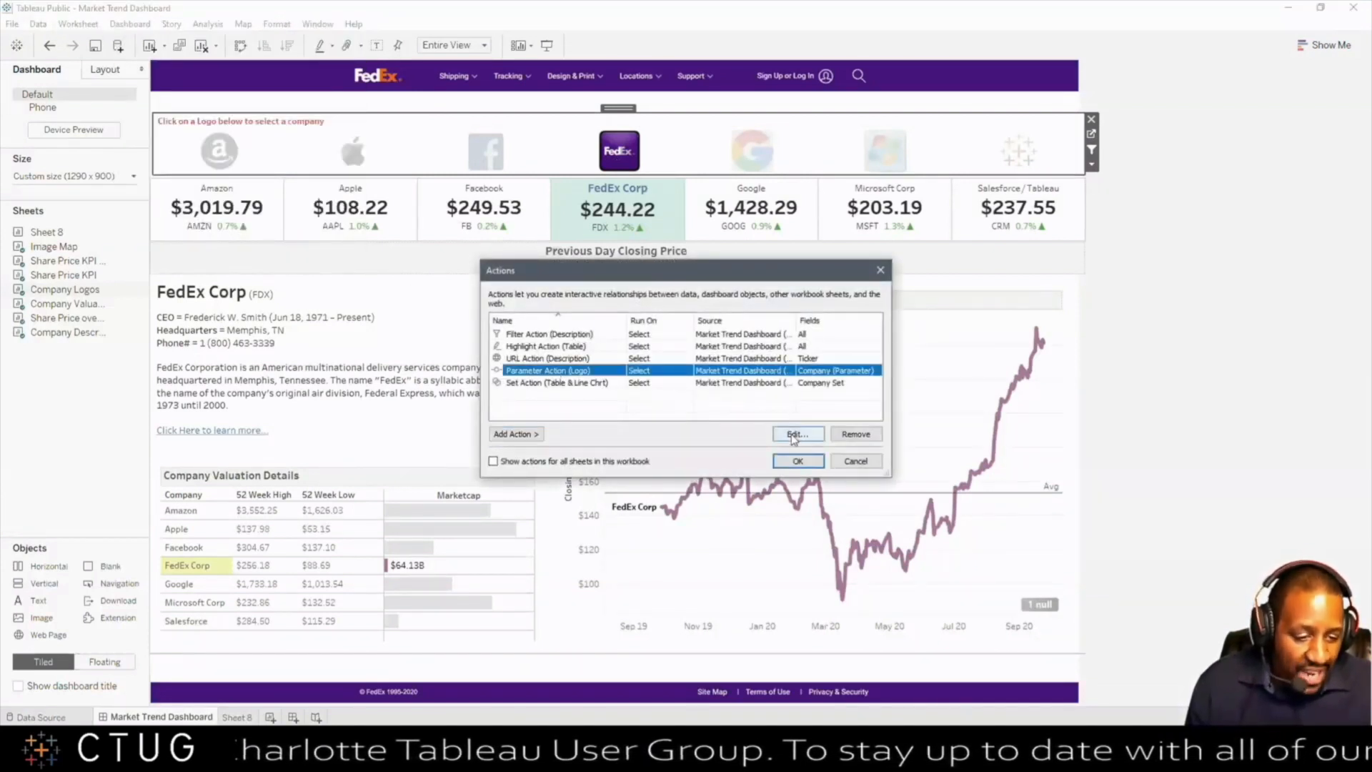
click(794, 434)
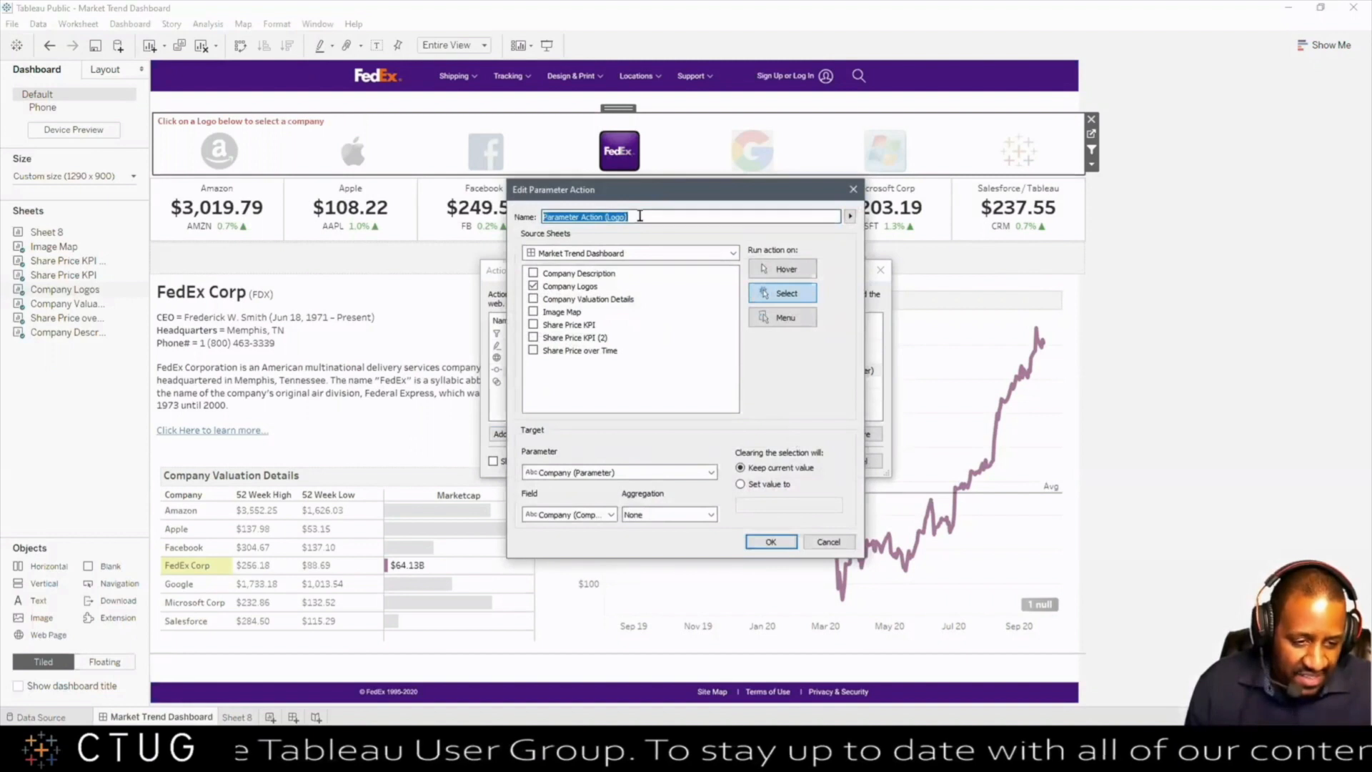
drag(645, 198, 774, 232)
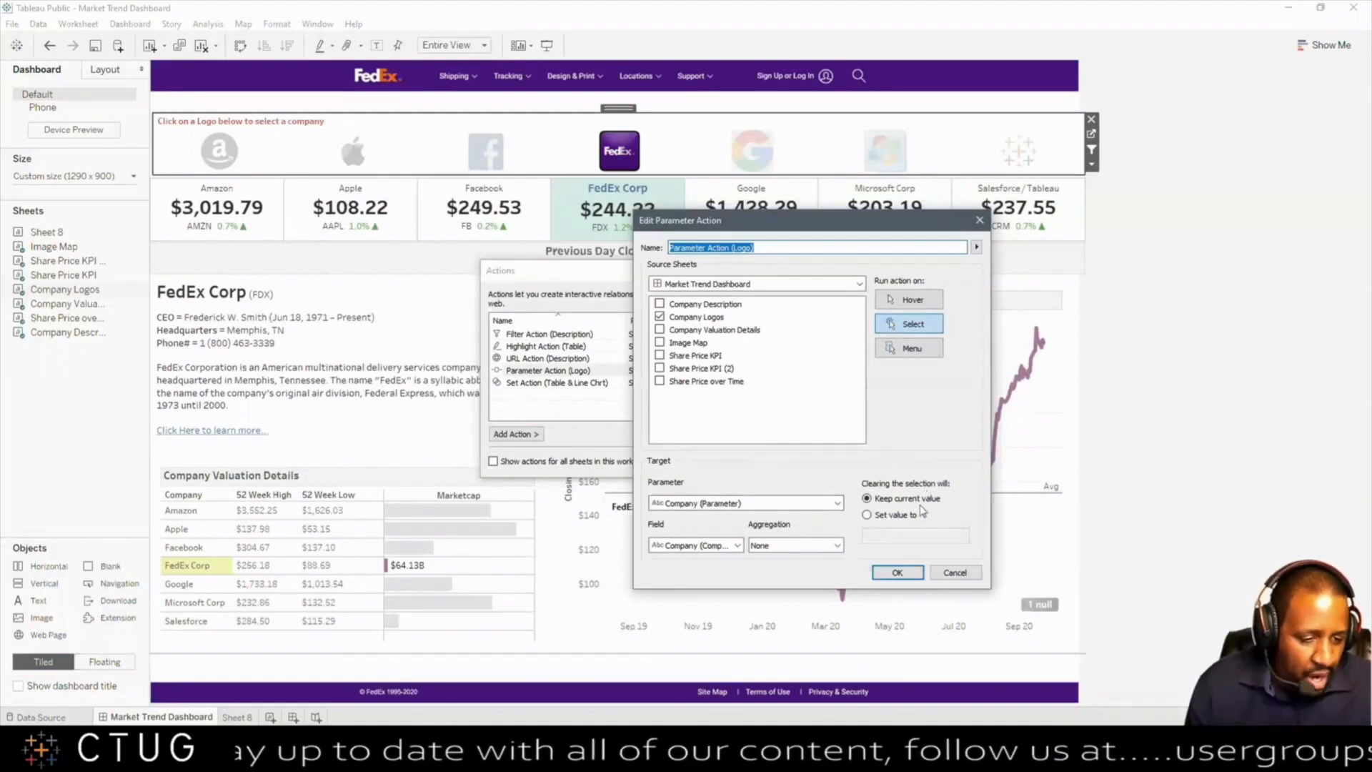
click(912, 575)
click(821, 461)
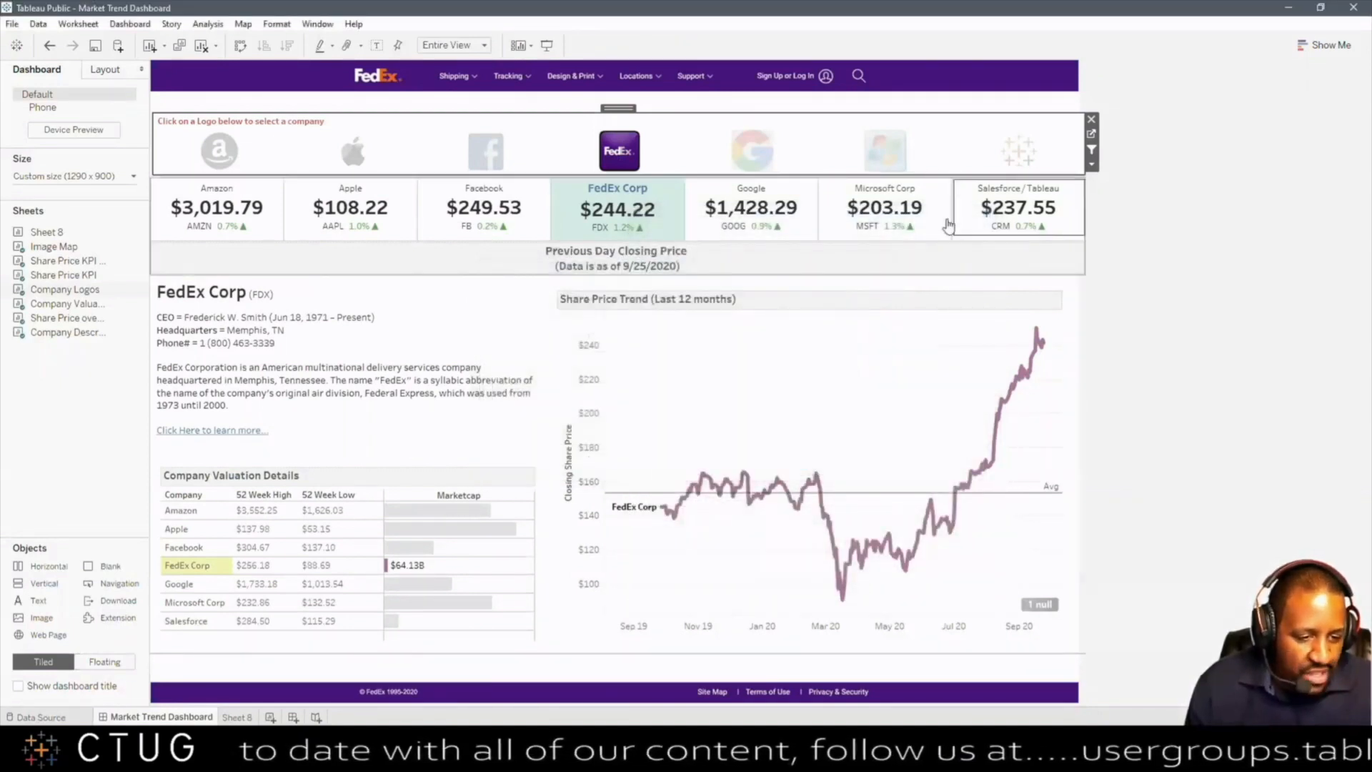
Step: Show the Company (Parameter) control for the Company Logos sheet and place it just above the Microsoft and Salesforce logos
click(1091, 164)
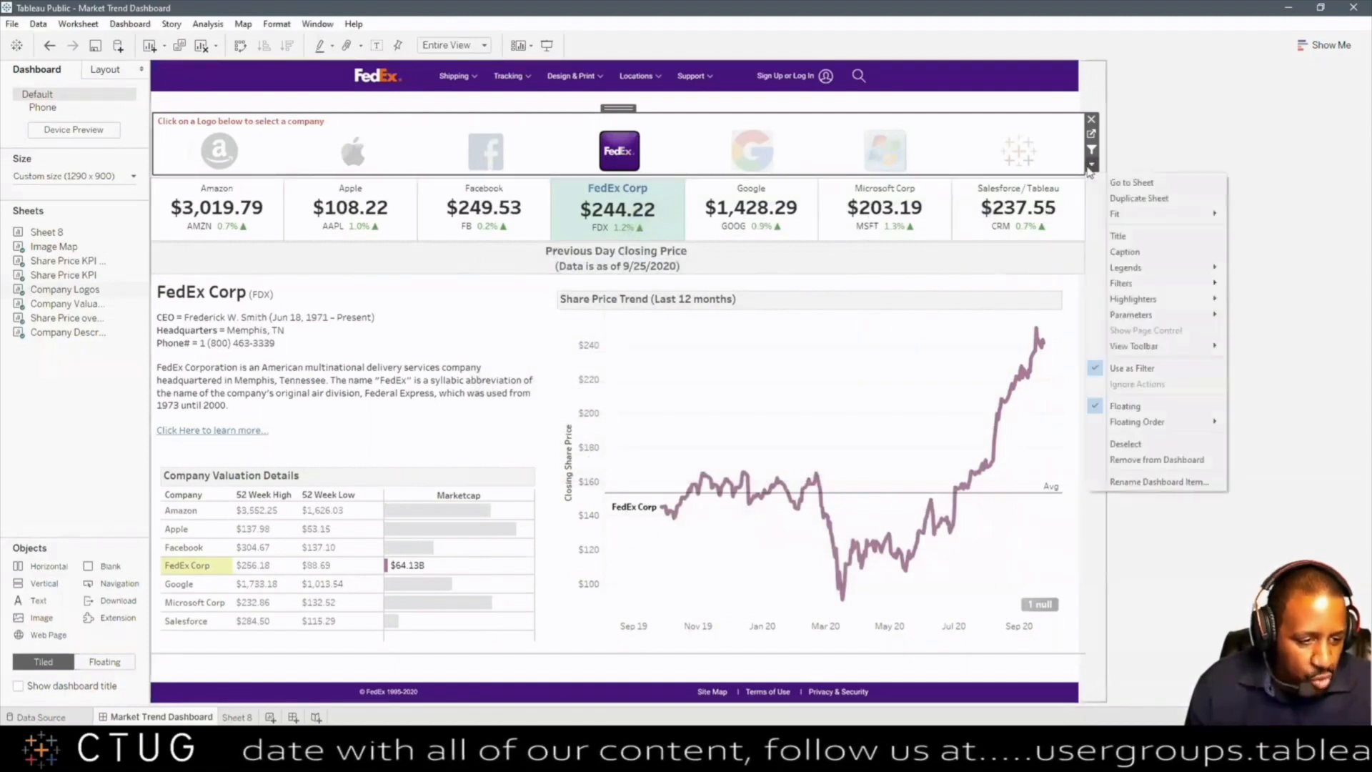
mouse_move(1124, 317)
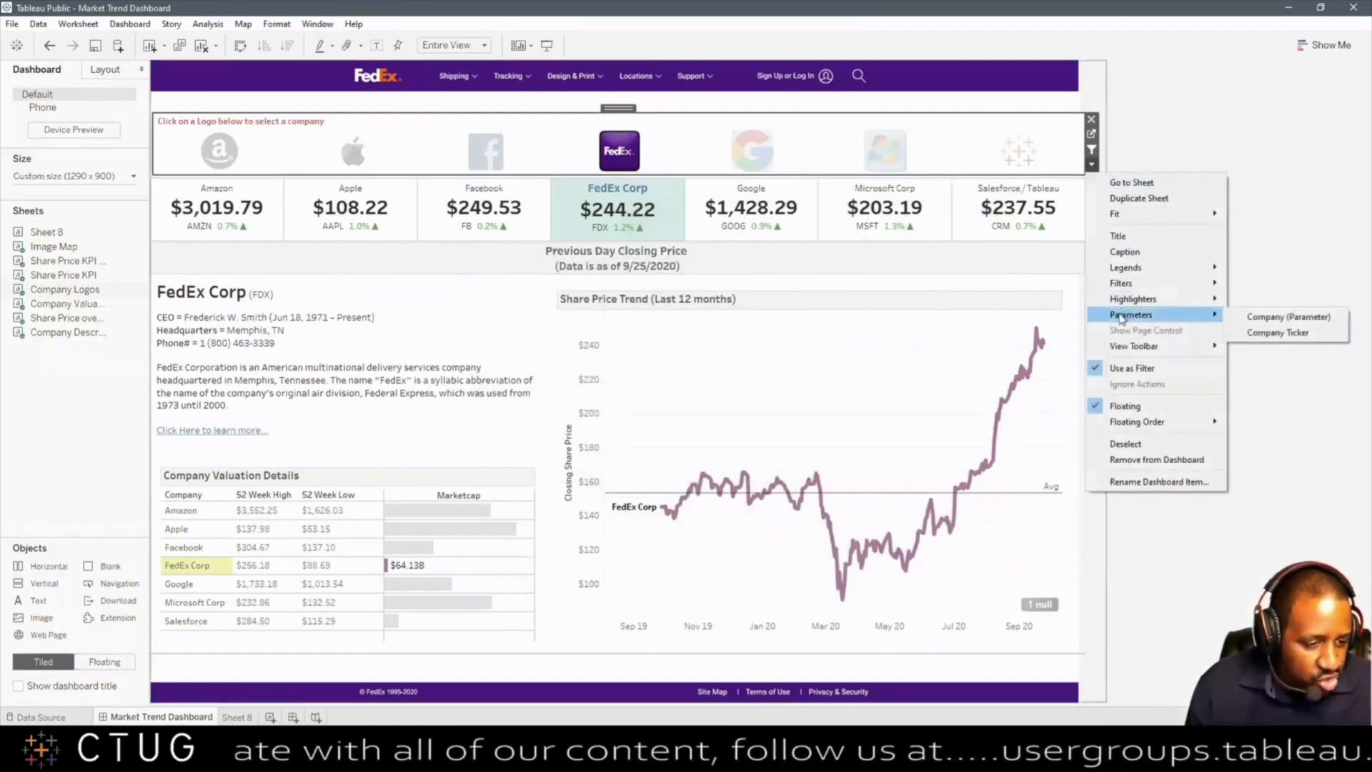
click(1245, 317)
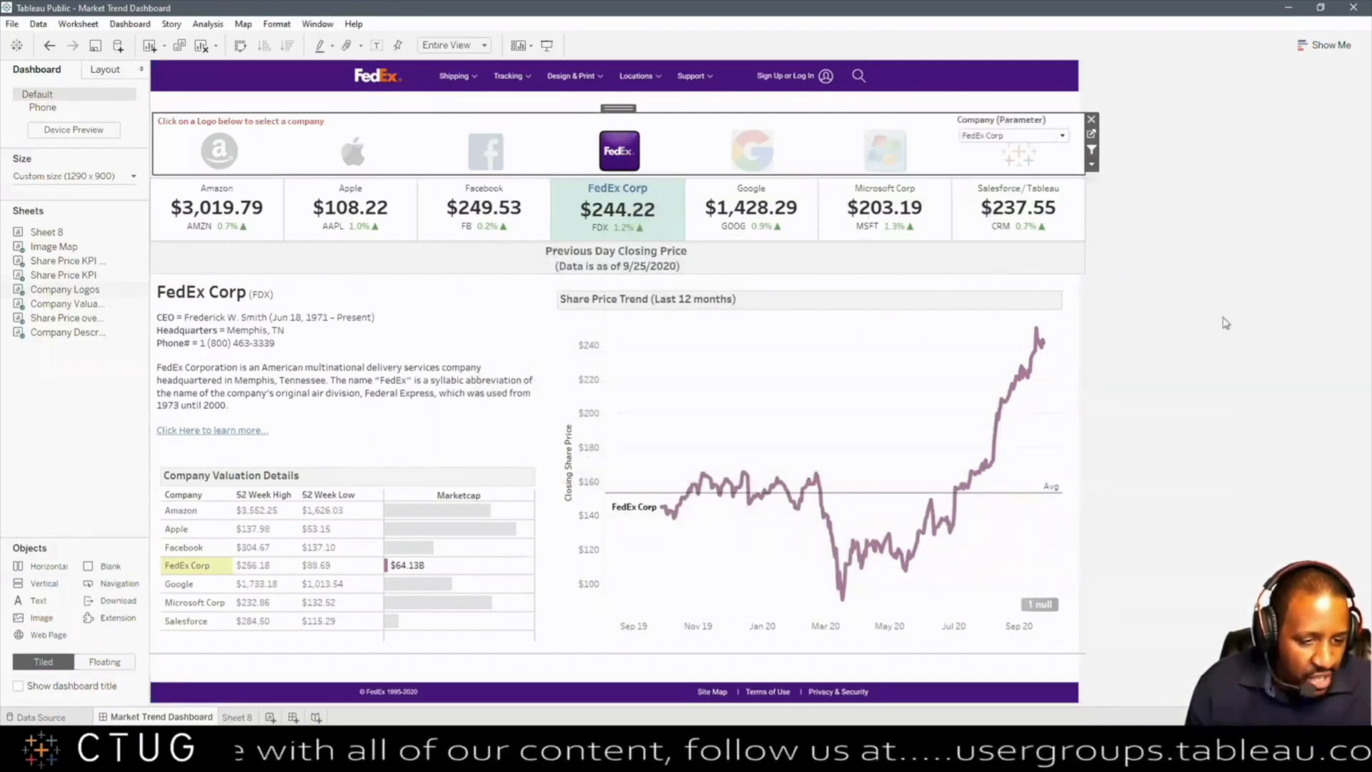
click(1005, 117)
drag(1005, 117, 971, 101)
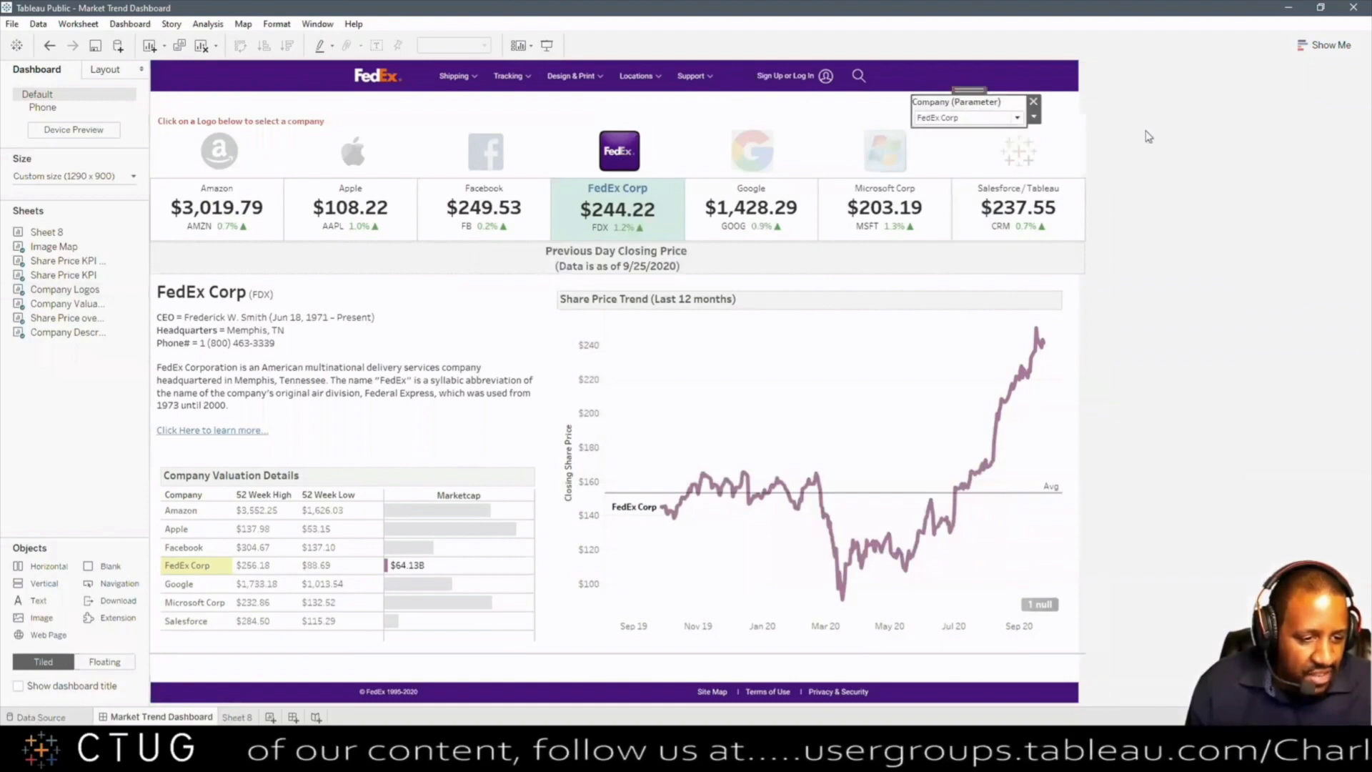
Step: Test how the logos drive the Company parameter by selecting the Apple, Facebook and Amazon logos in turn
click(353, 153)
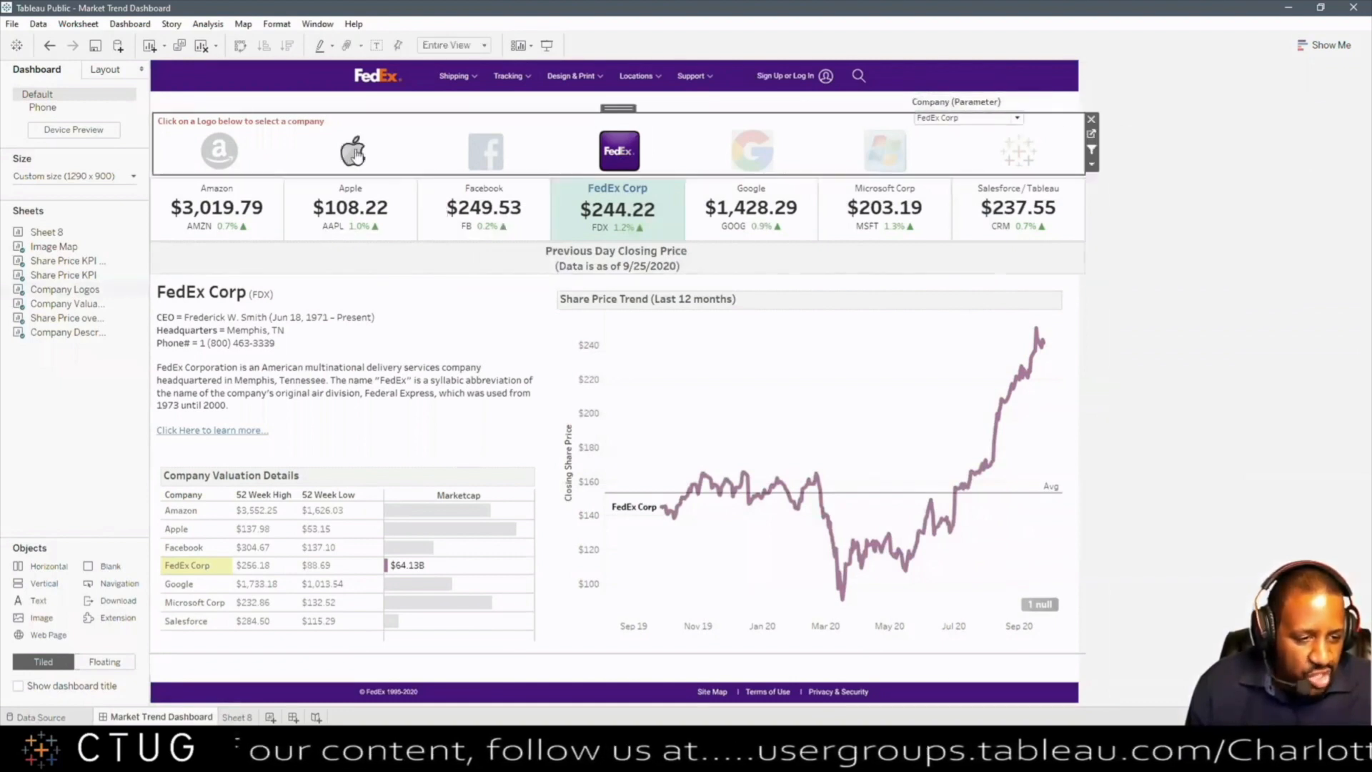
click(354, 153)
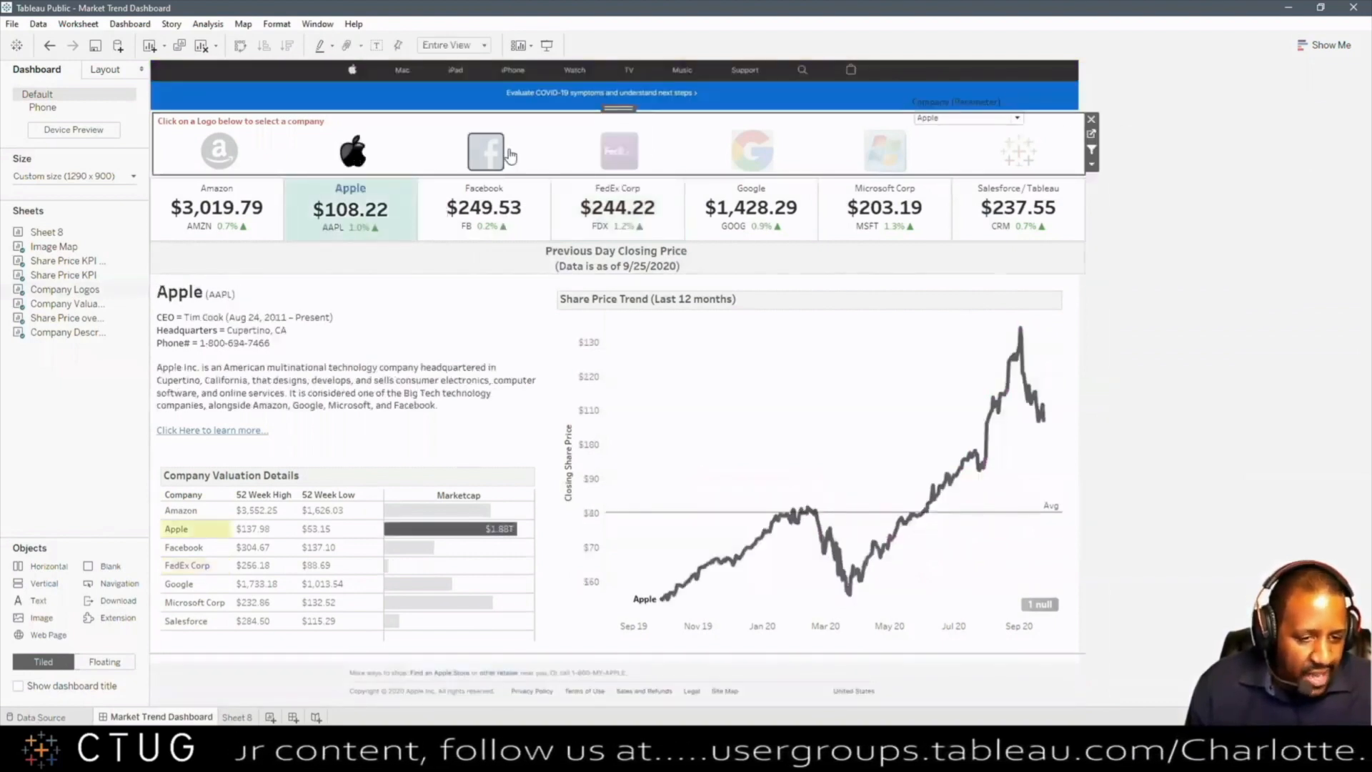
click(484, 157)
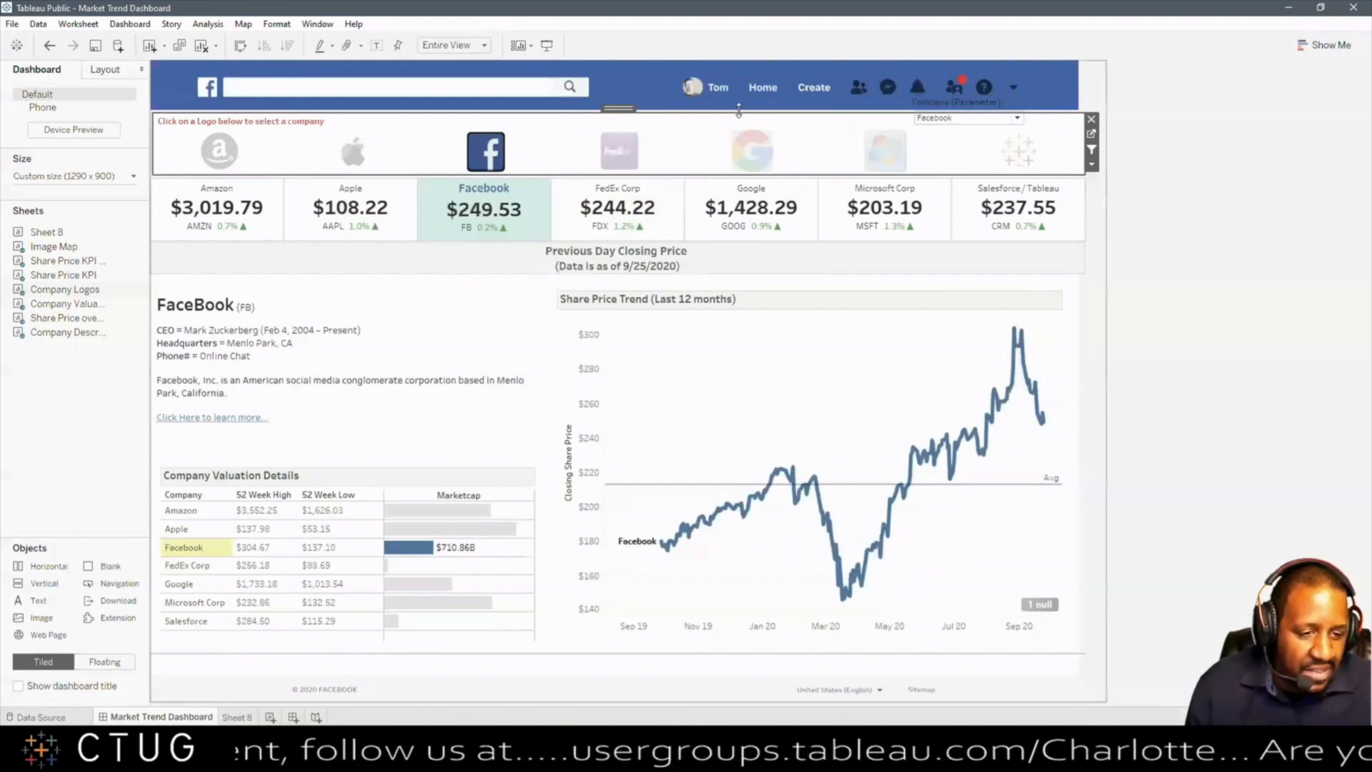
click(228, 148)
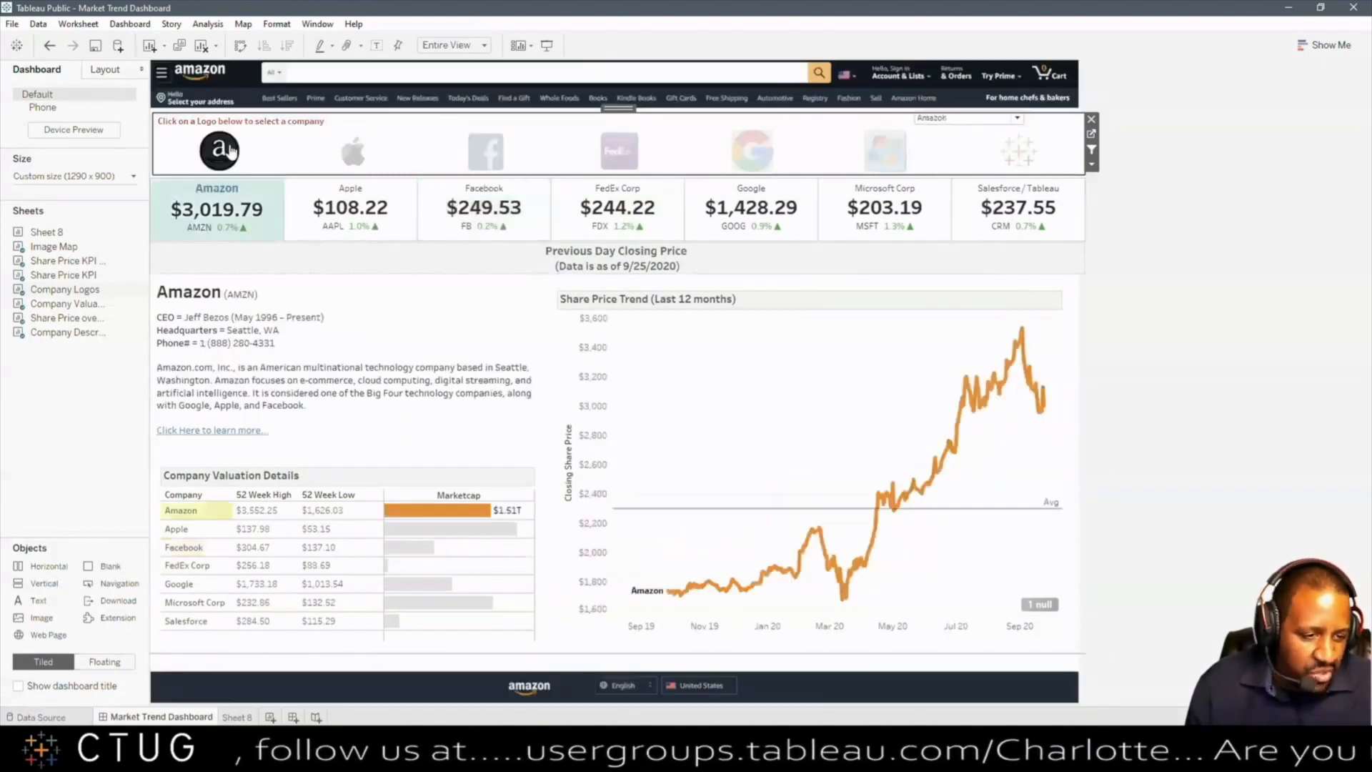
Step: Move the Company (Parameter) control into the company description area and select the Google logo
click(960, 115)
drag(966, 94, 422, 301)
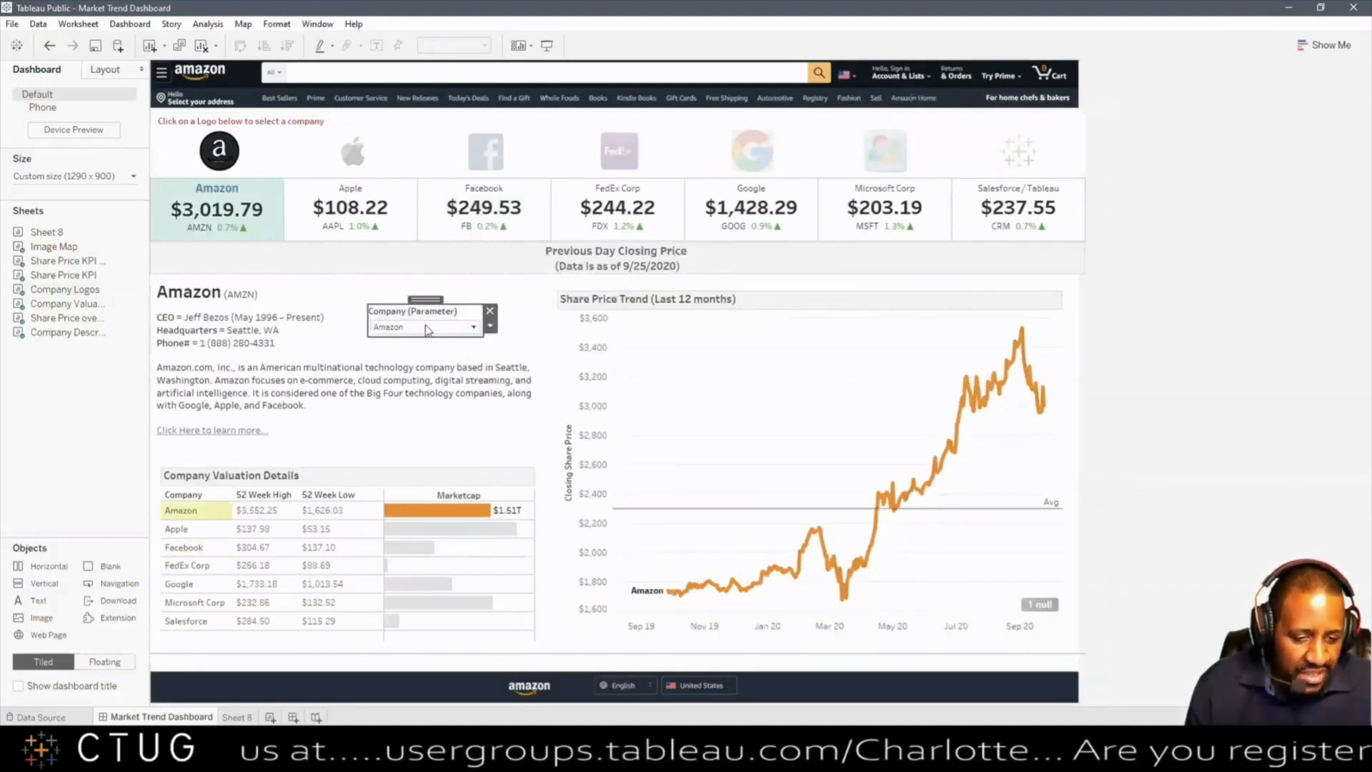
click(764, 167)
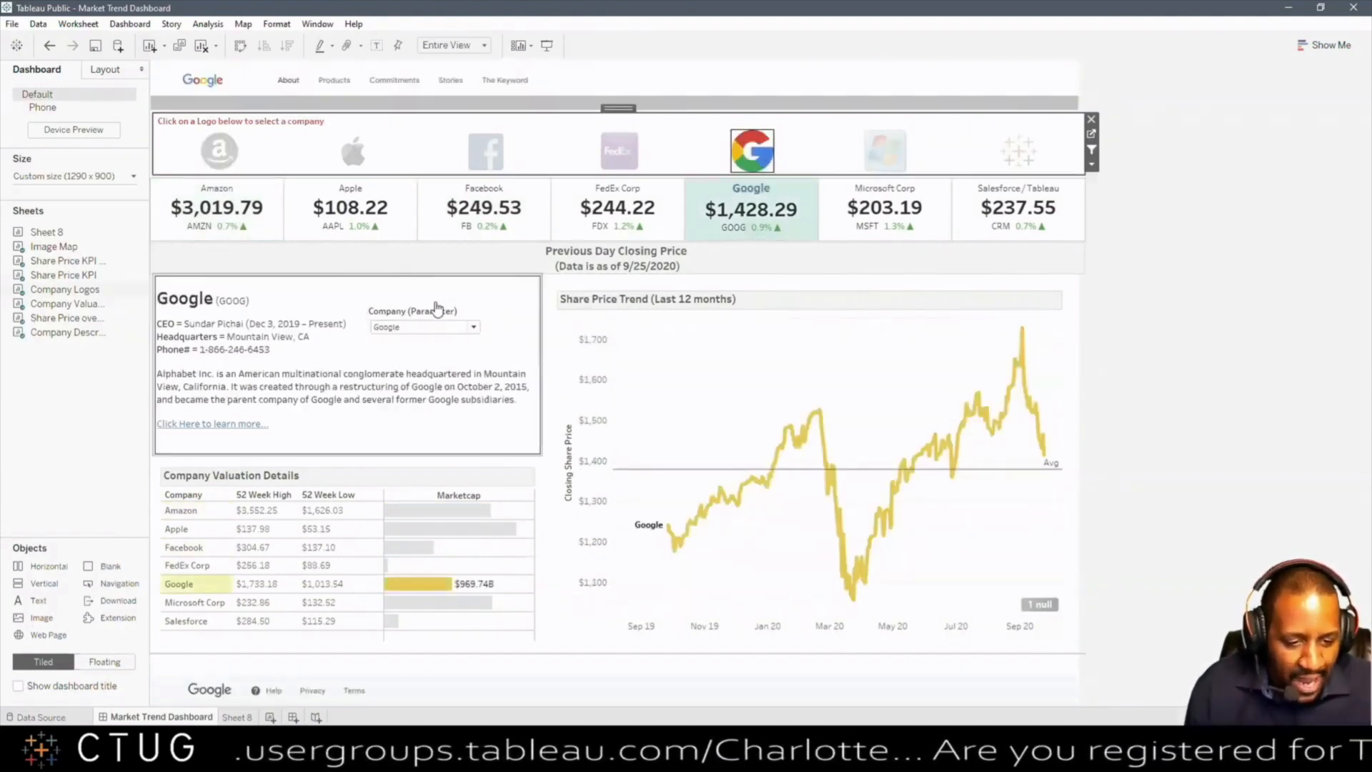
Step: Remove the Company (Parameter) control from the dashboard and go to the Image Map worksheet
click(440, 318)
click(490, 312)
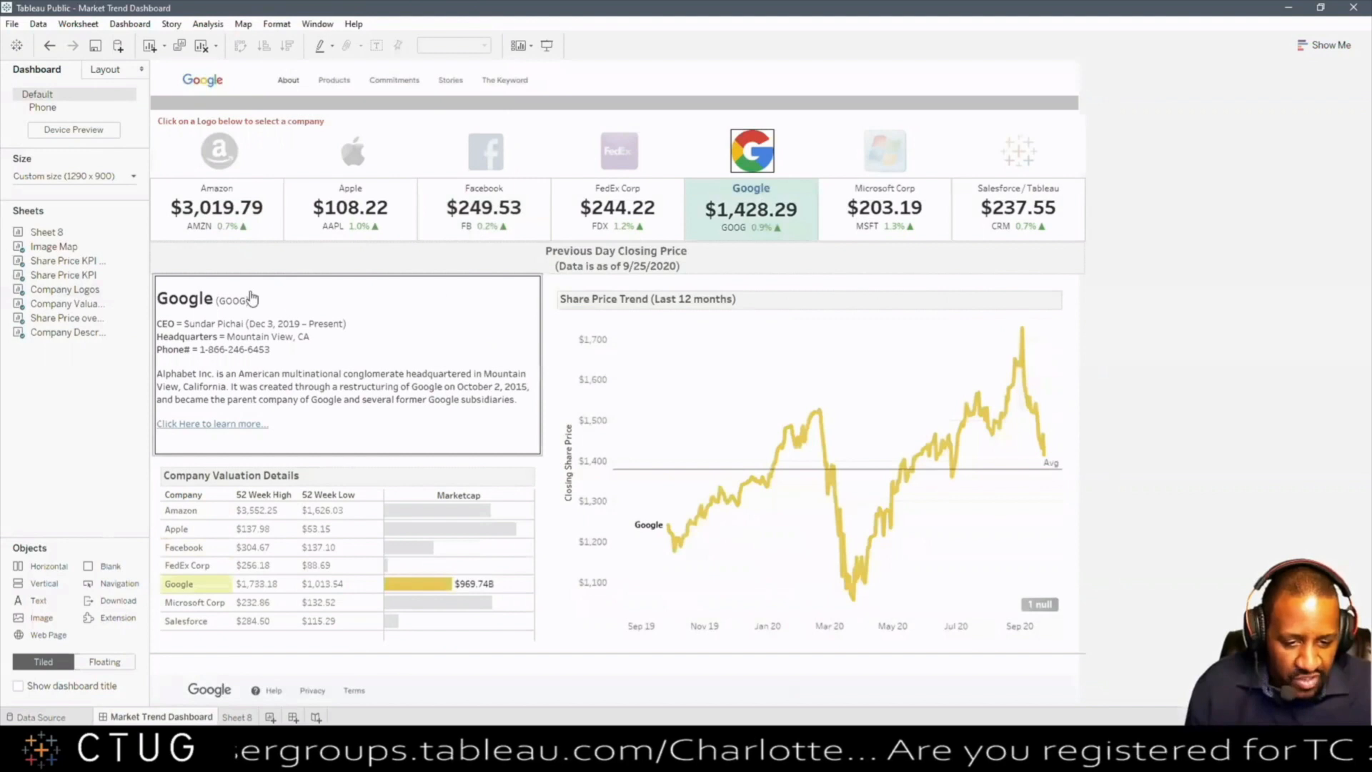
click(141, 247)
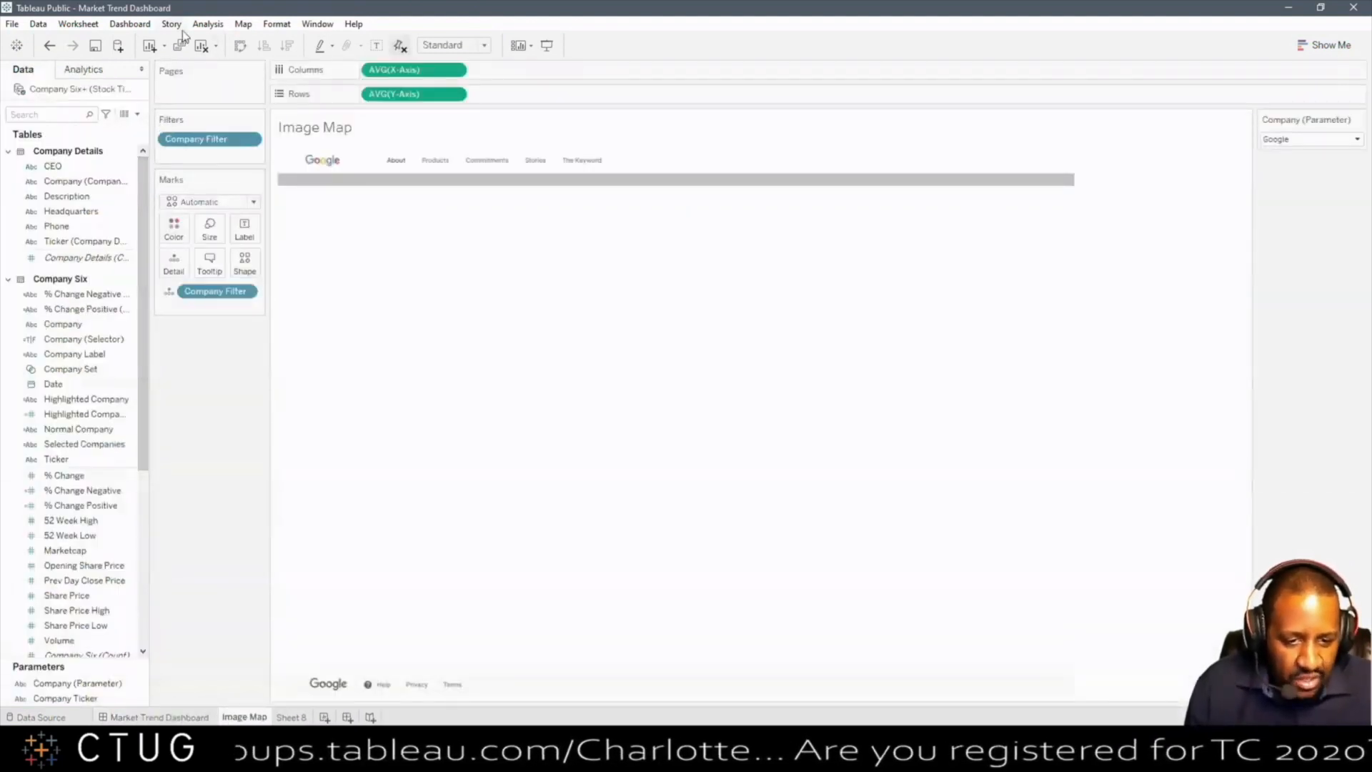
Step: Review the background images list for the Company Six+ (Stock Tickers) data source and cancel the dialog
click(243, 23)
mouse_move(262, 59)
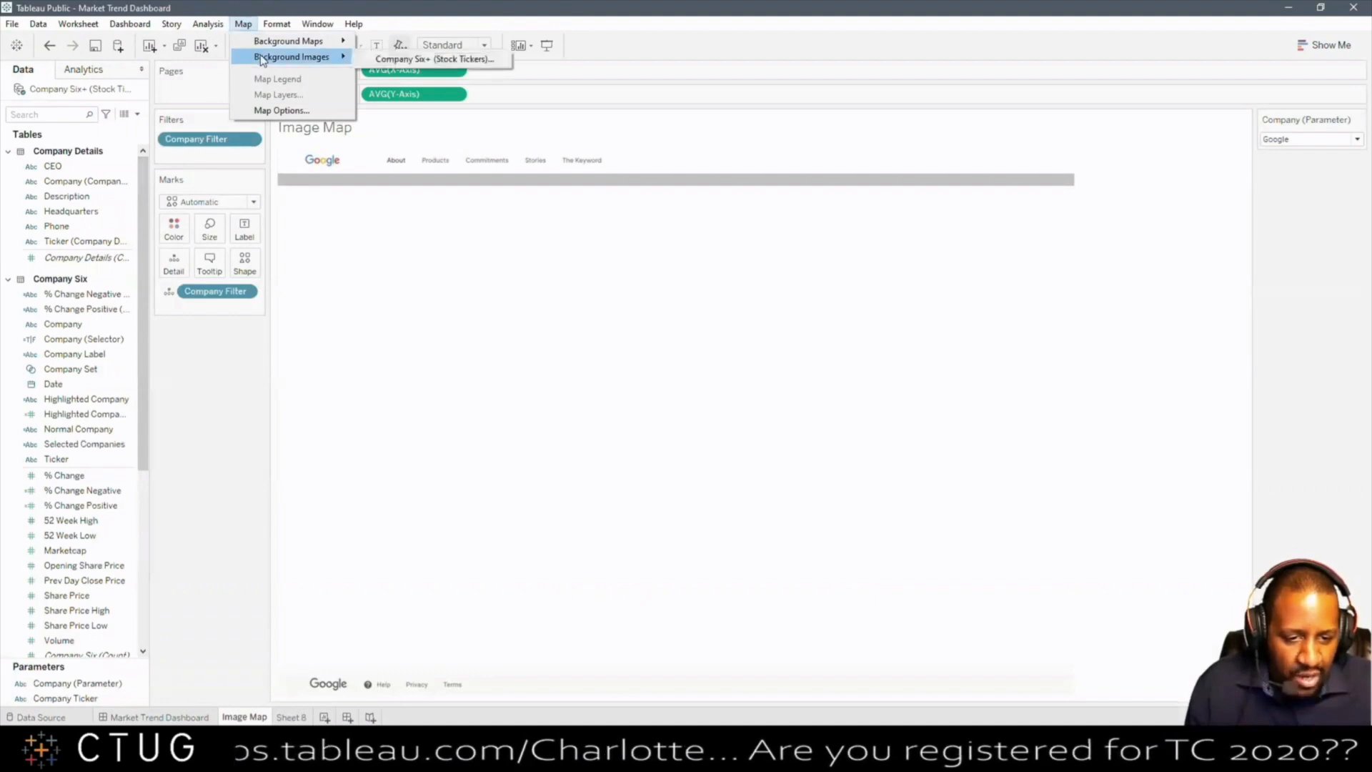
click(390, 57)
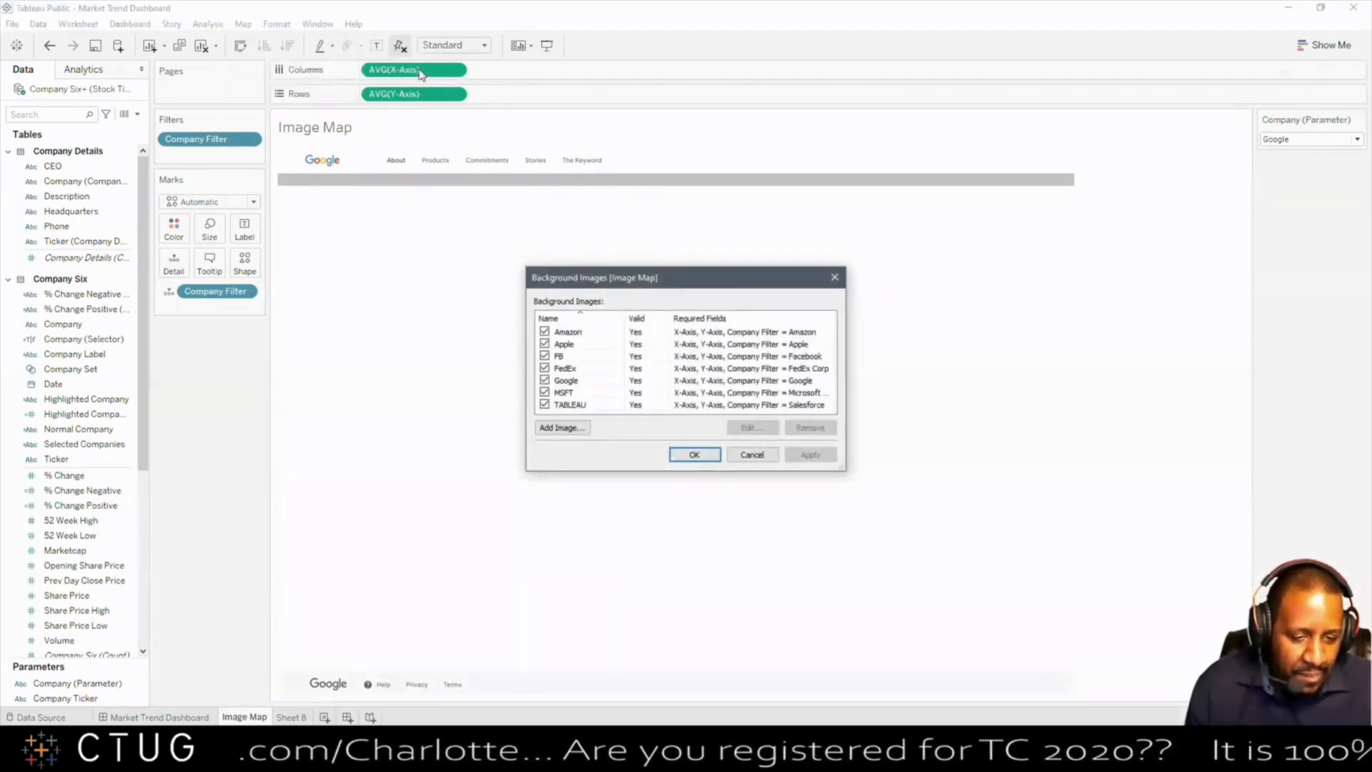
click(750, 454)
Step: Inspect the formulas of the X-Axis and Y-Axis calculated fields, closing each editor without changes
scroll(79, 553, down, 6)
click(75, 492)
right_click(47, 619)
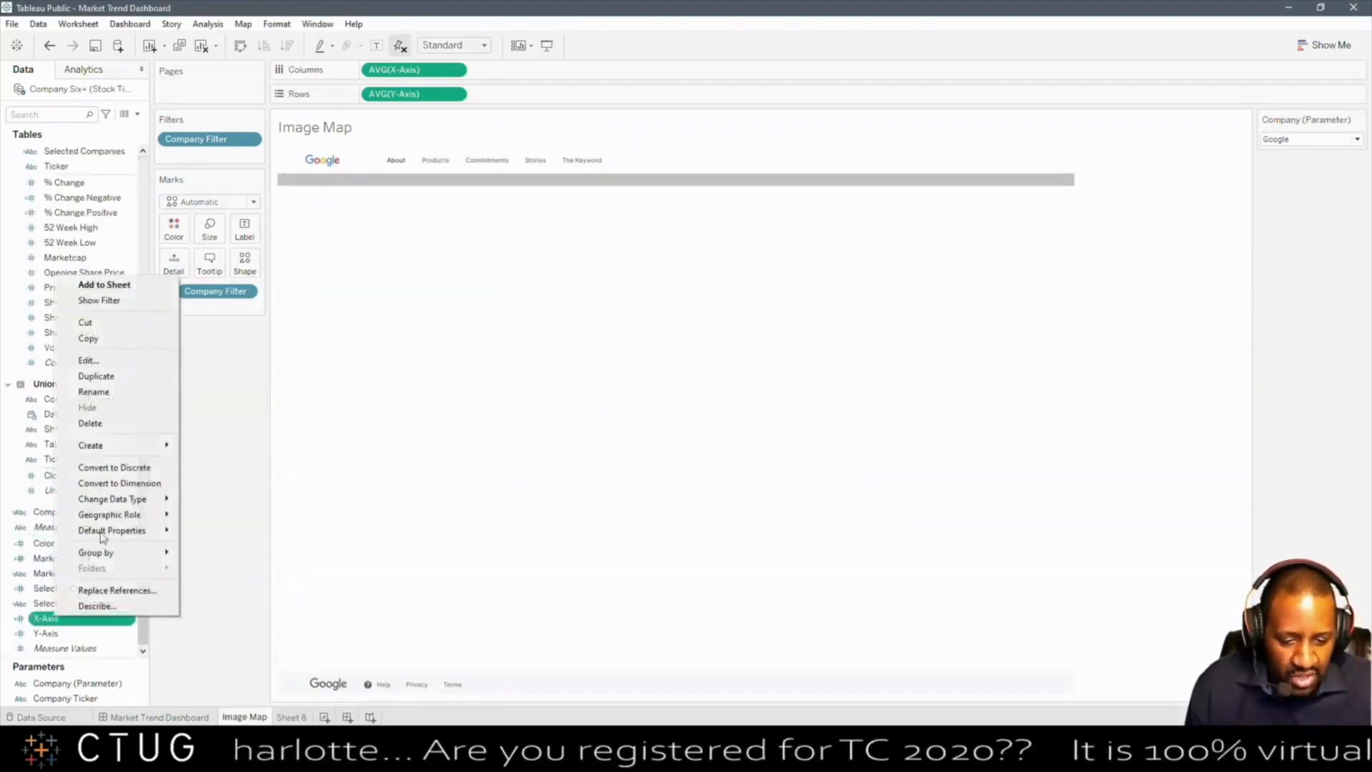
click(125, 360)
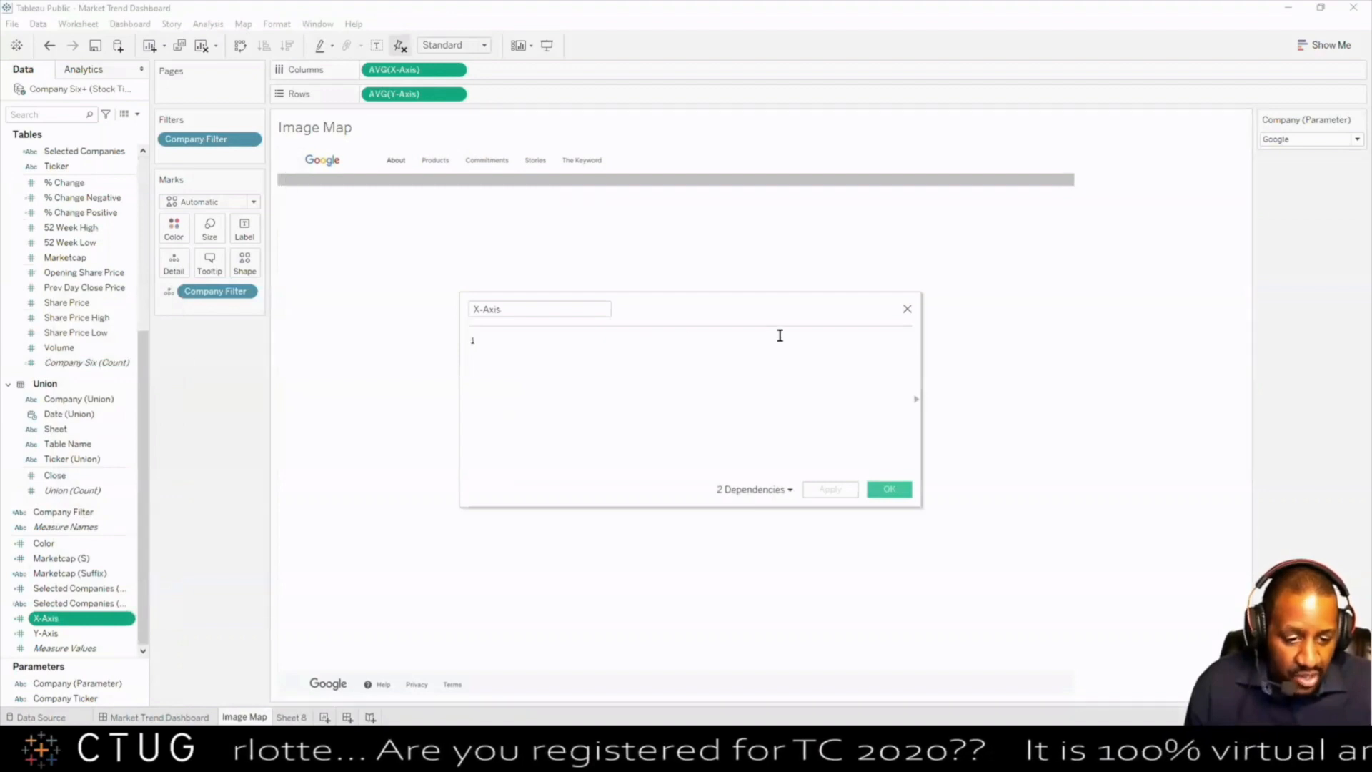
click(907, 309)
click(75, 634)
right_click(75, 634)
click(126, 373)
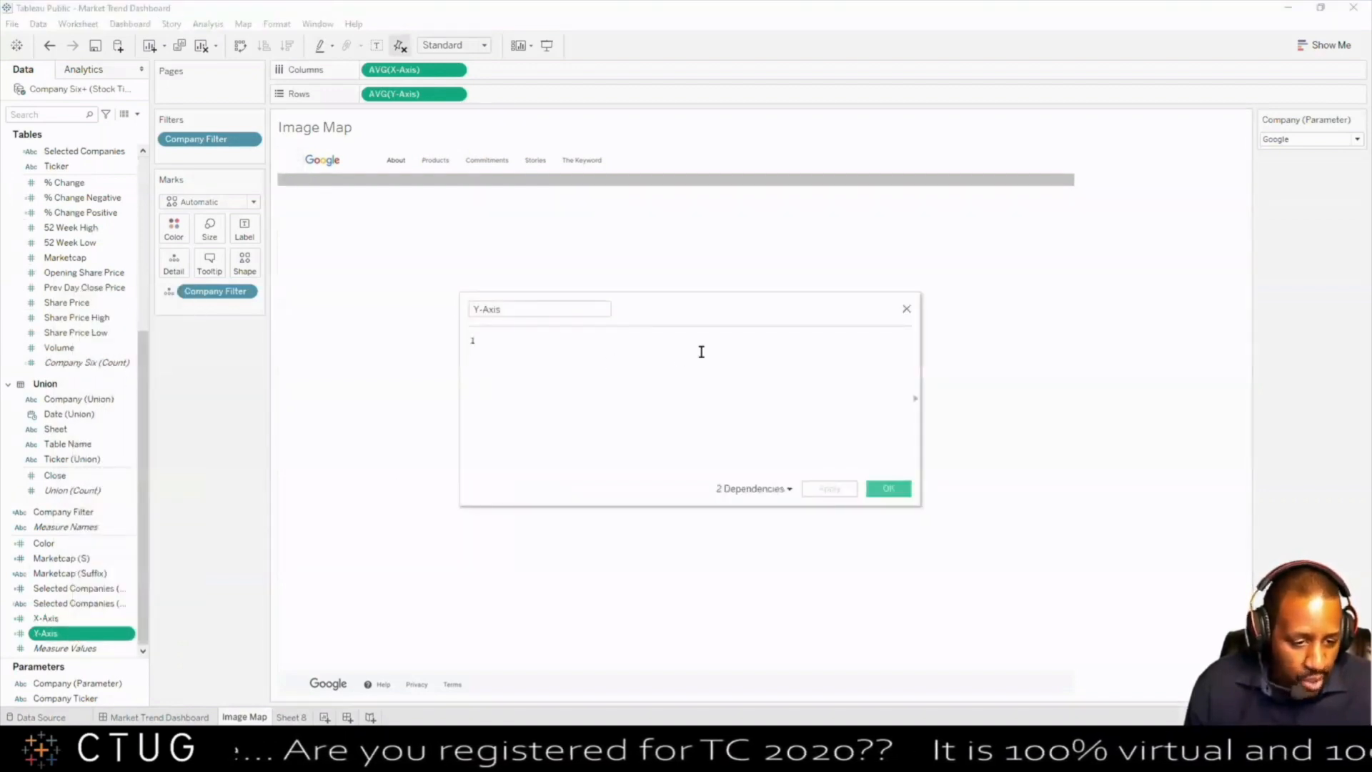
click(906, 309)
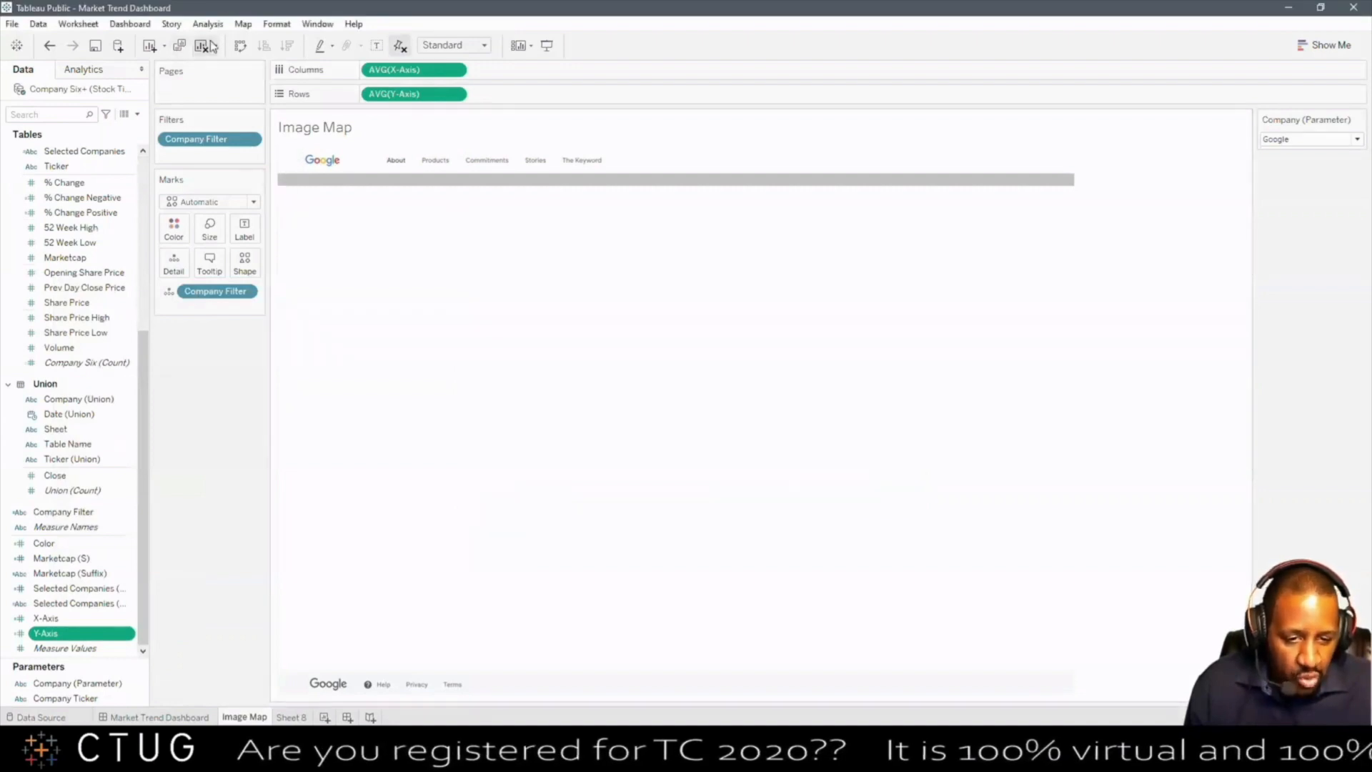
Step: Examine the Amazon background image's file and X and Y field ranges, and cancel both background image dialogs
click(243, 24)
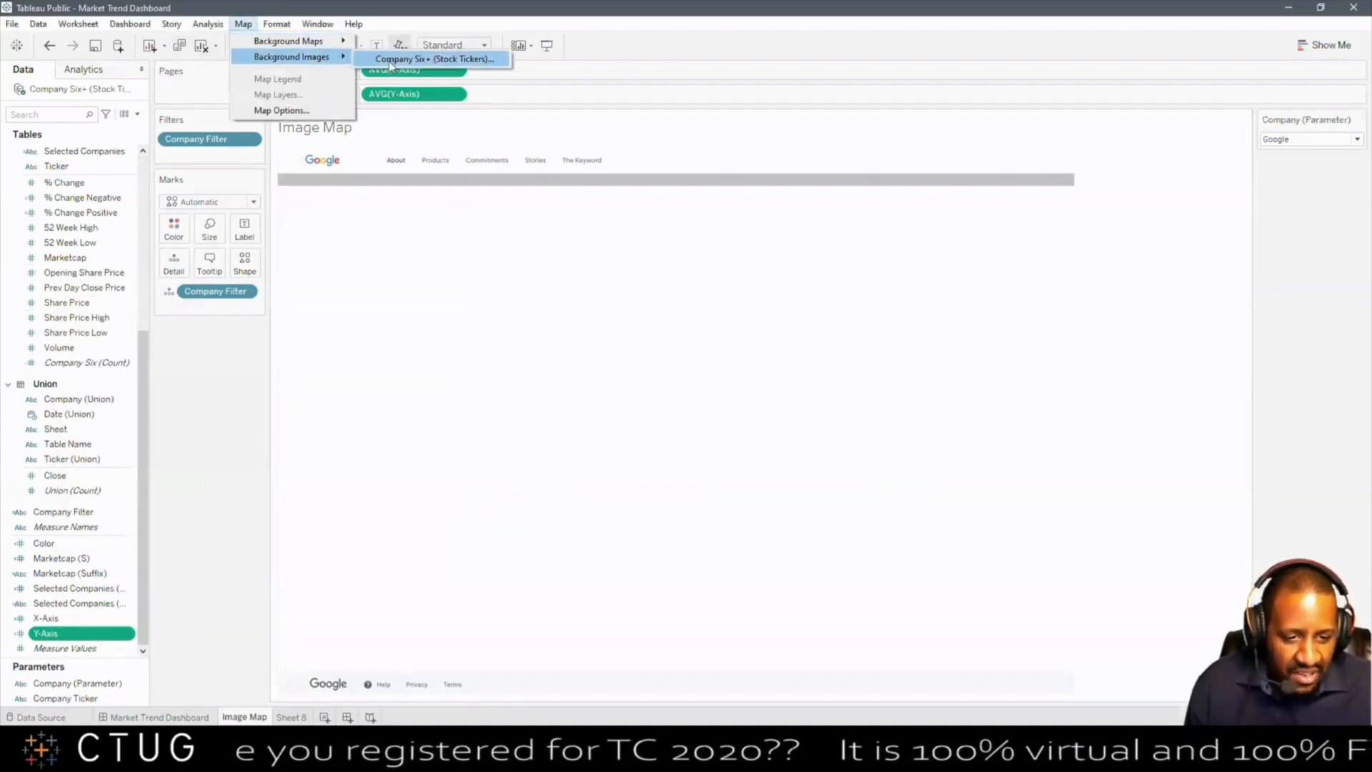
click(391, 61)
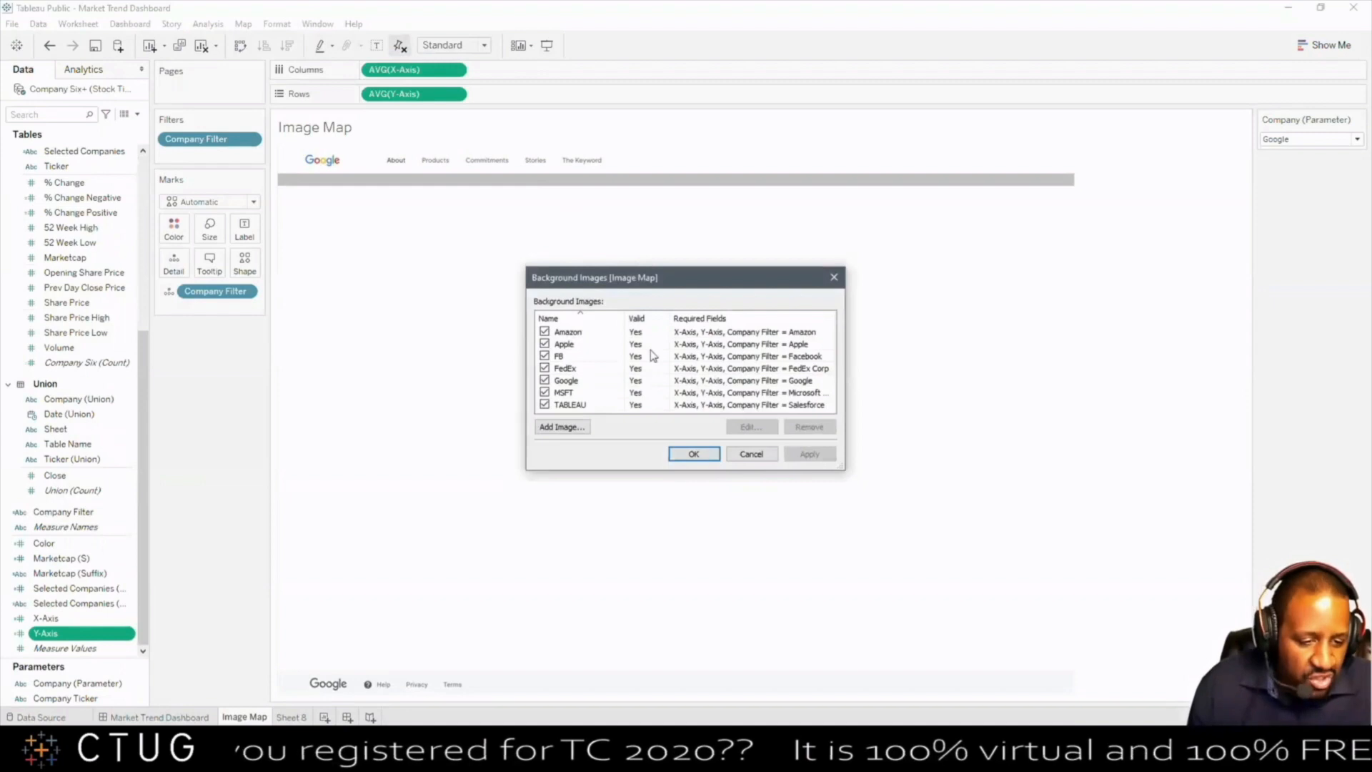
click(581, 339)
click(744, 426)
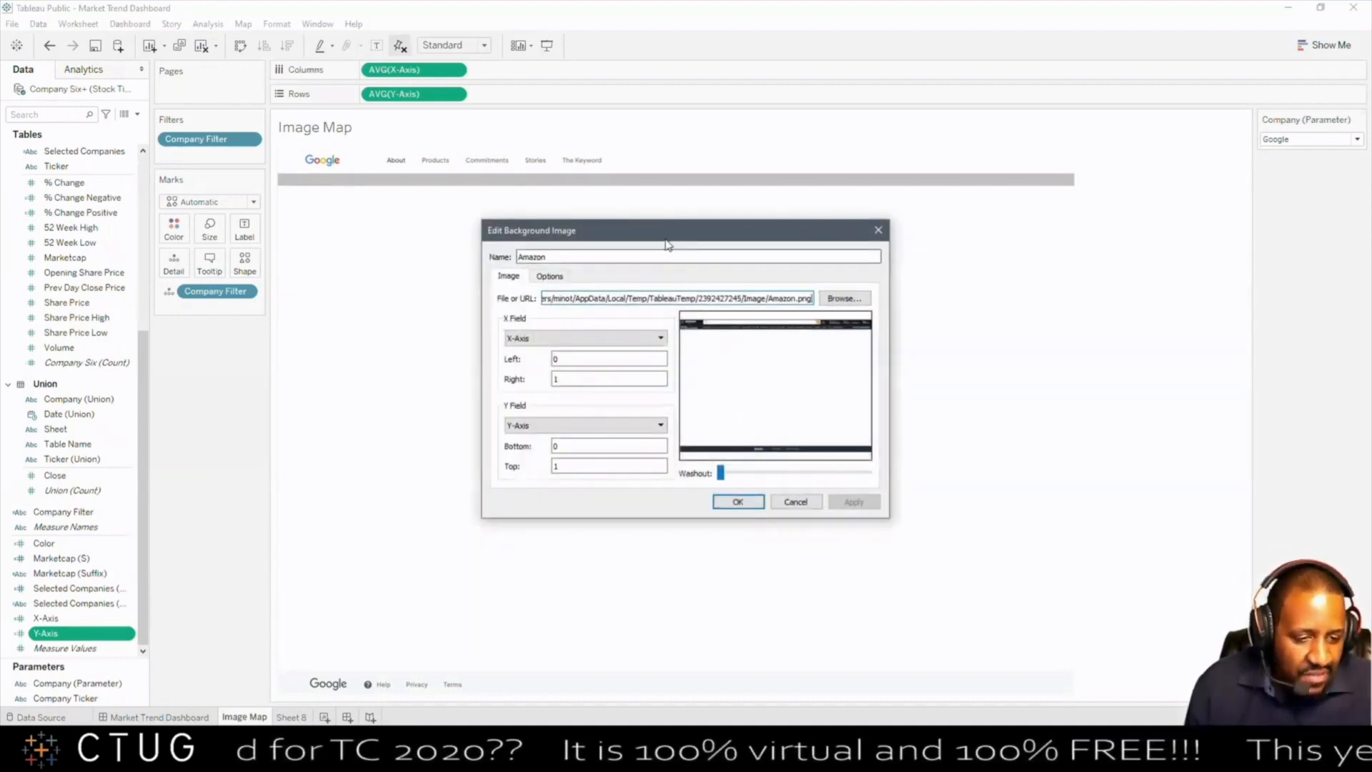
click(792, 501)
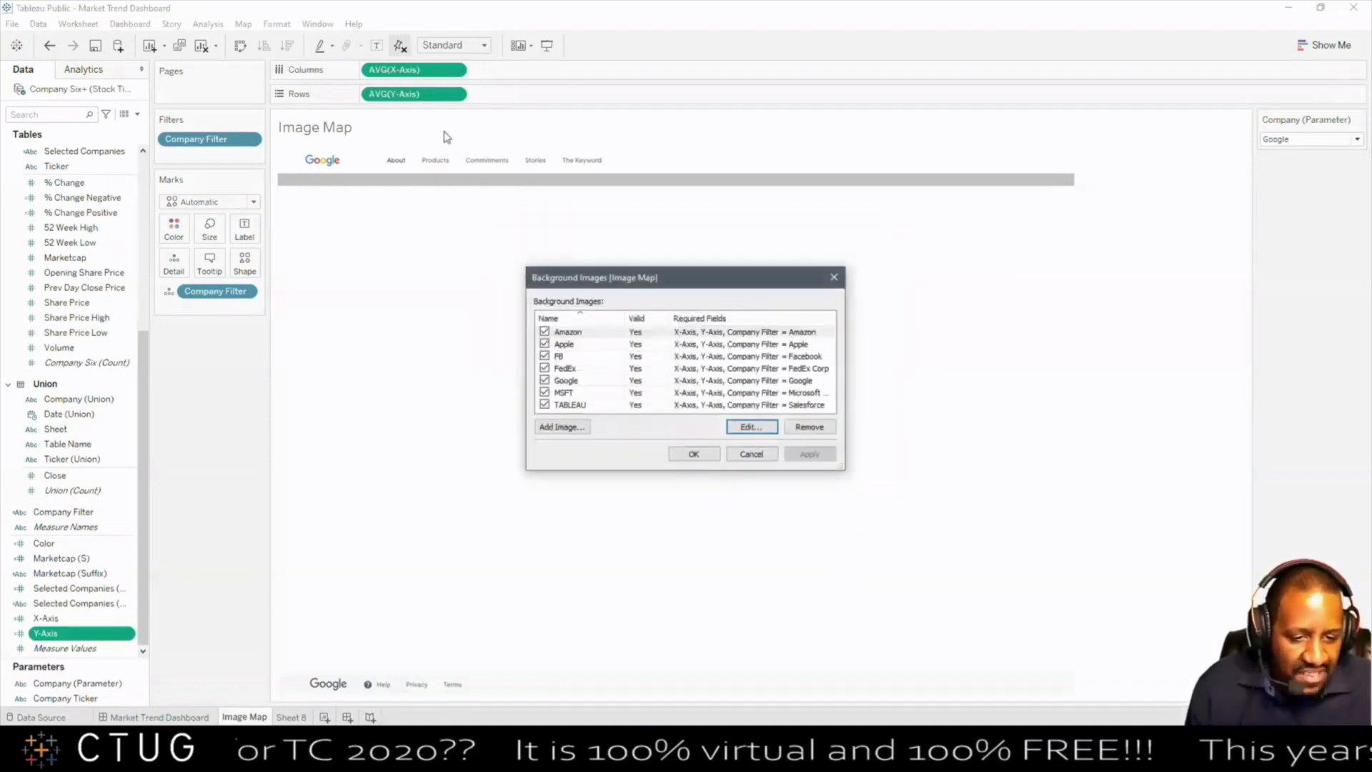
click(751, 454)
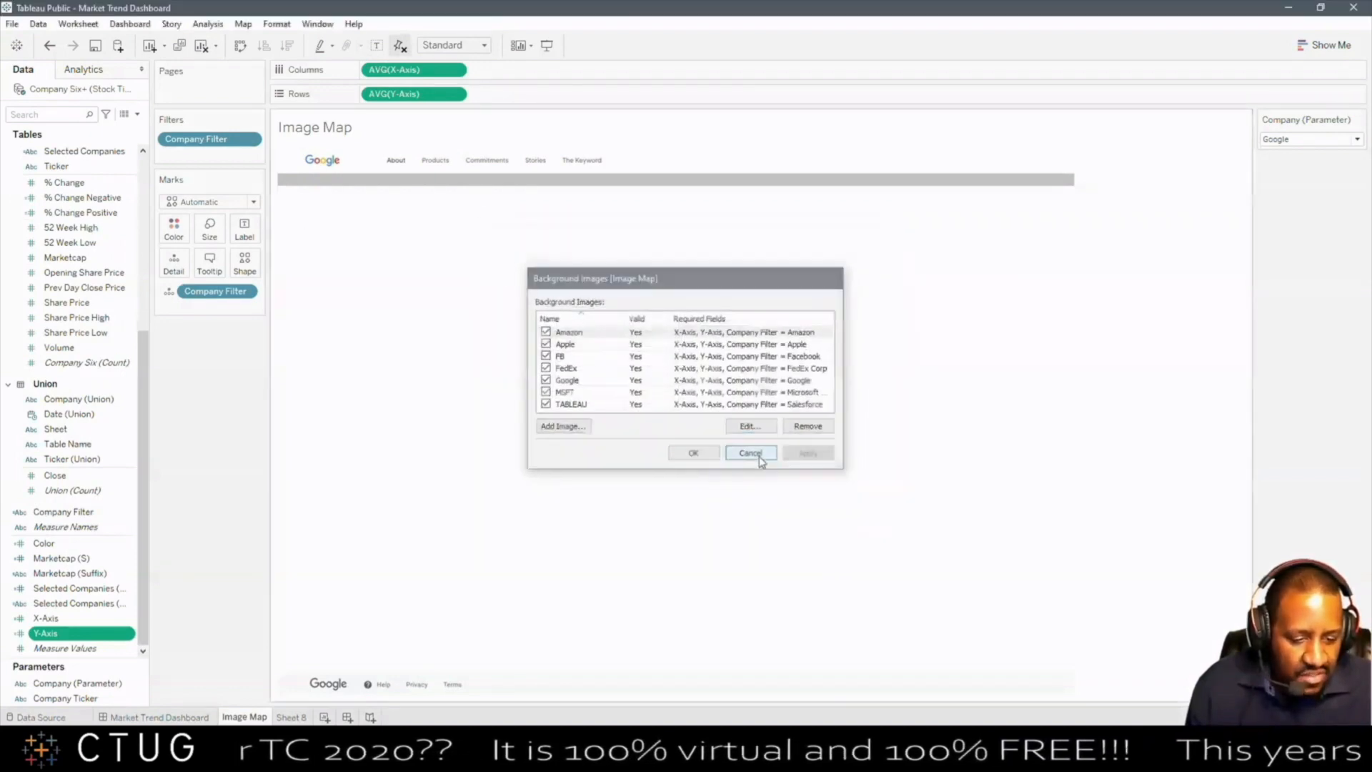
Step: Show the axis headers for AVG(X-Axis) and AVG(Y-Axis) on the Image Map sheet
right_click(413, 72)
click(429, 143)
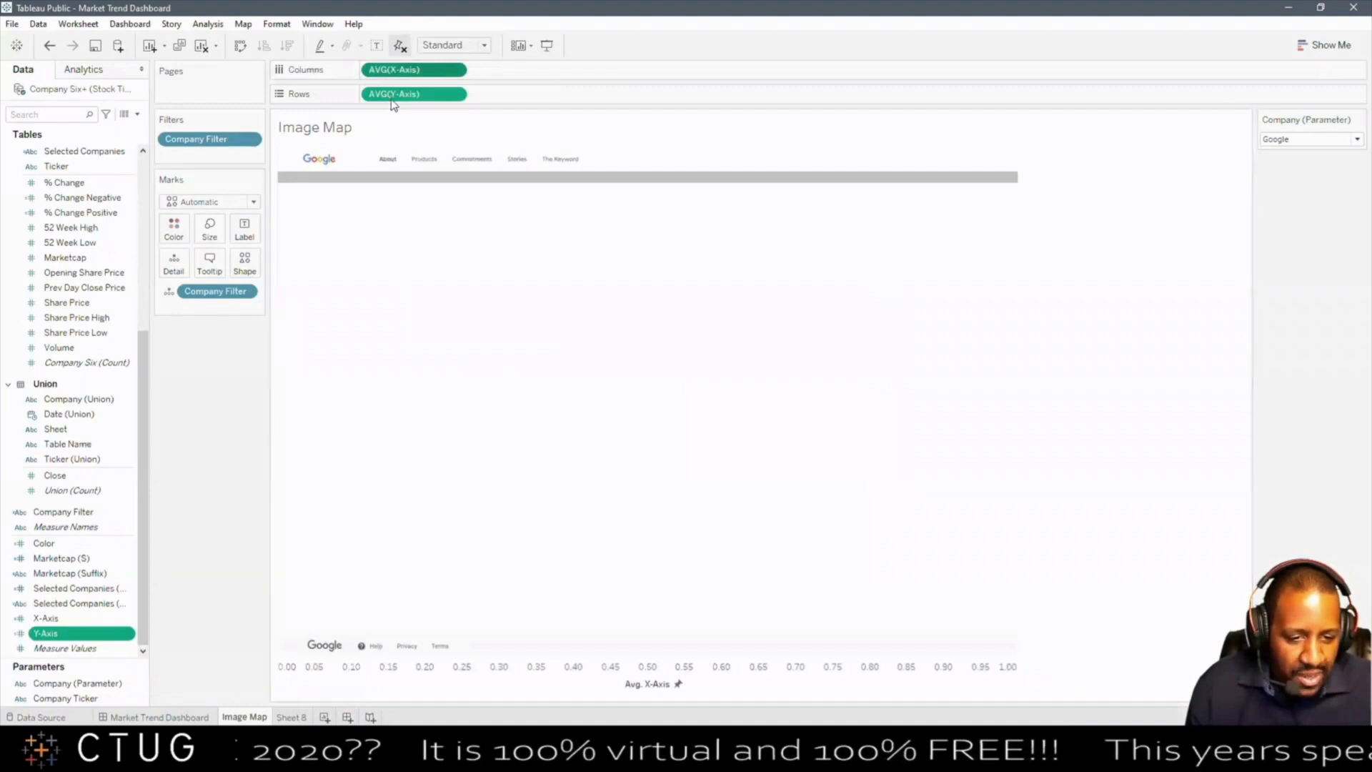
right_click(397, 94)
click(433, 164)
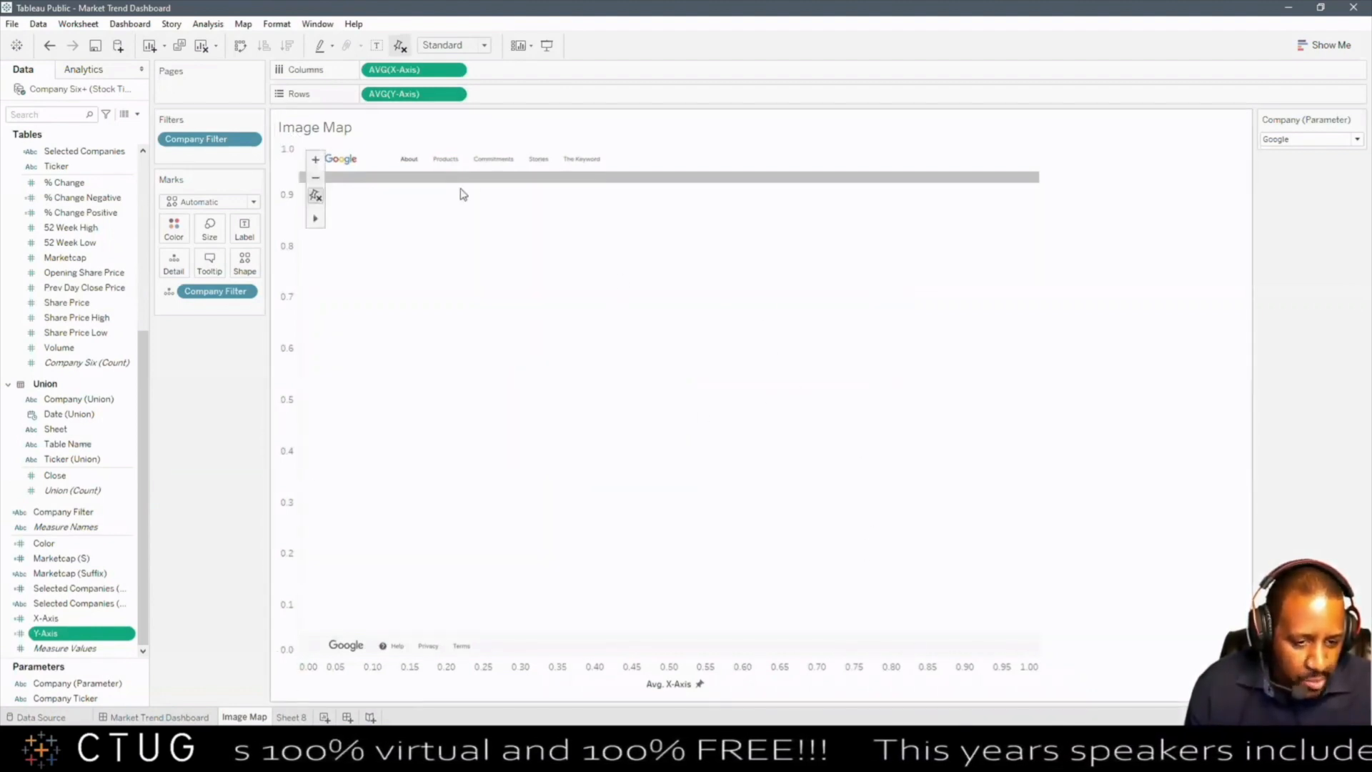
Step: Examine the Only Show When condition of the Amazon background image, and cancel both background image dialogs
click(143, 23)
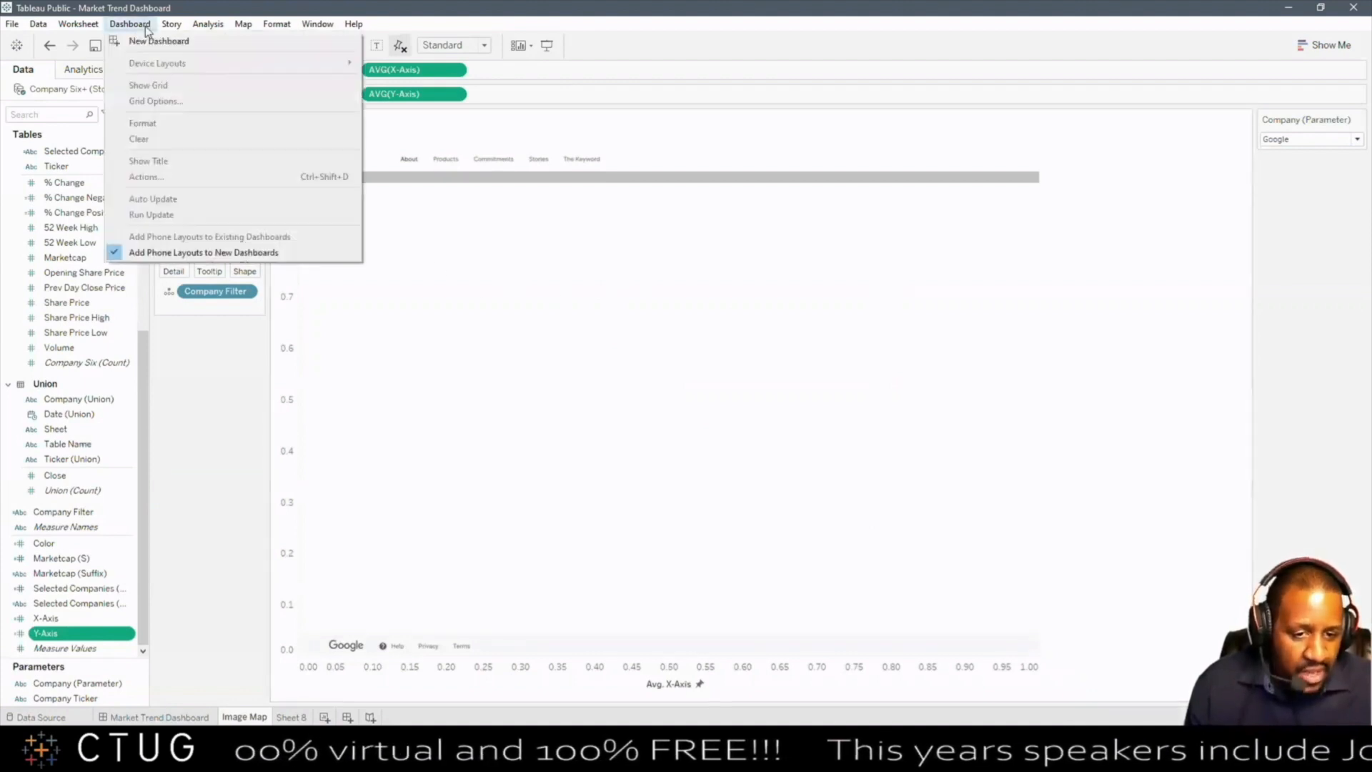
mouse_move(209, 27)
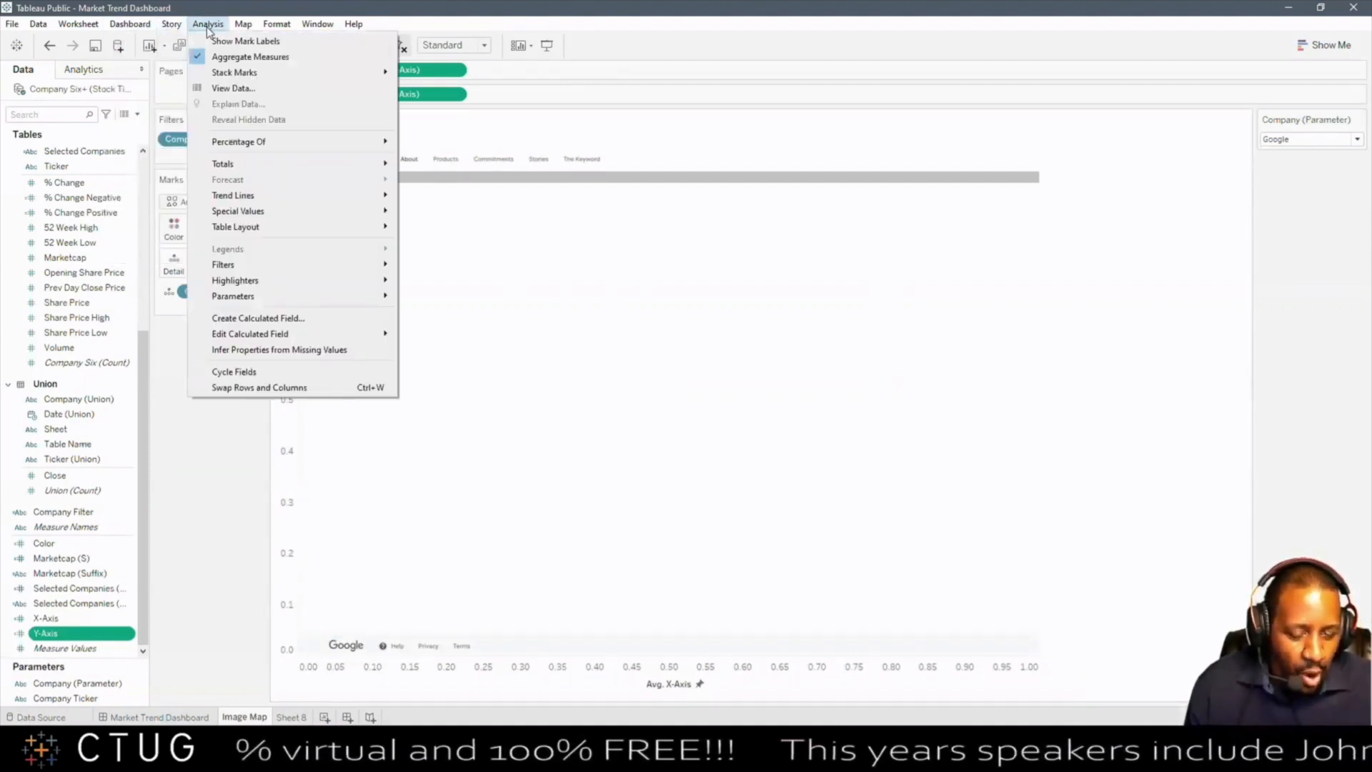
mouse_move(286, 56)
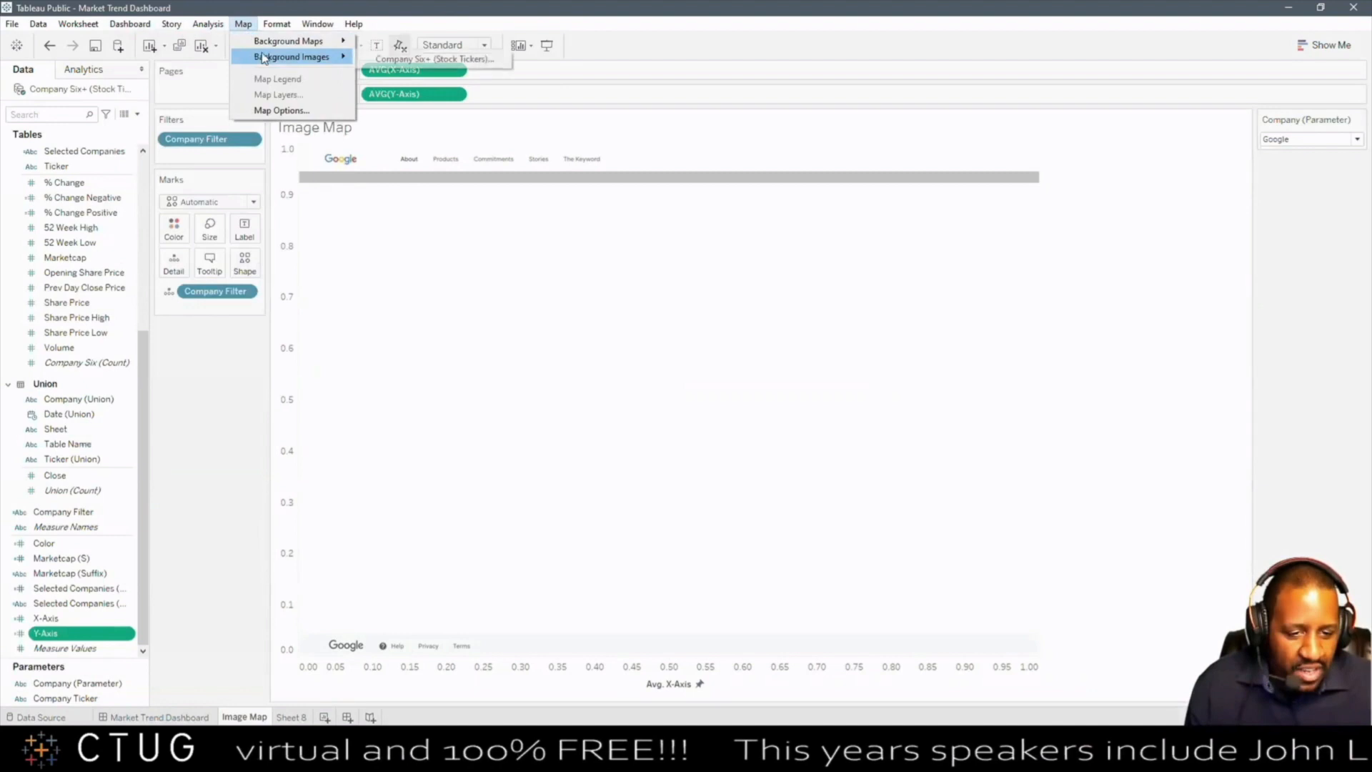
click(369, 60)
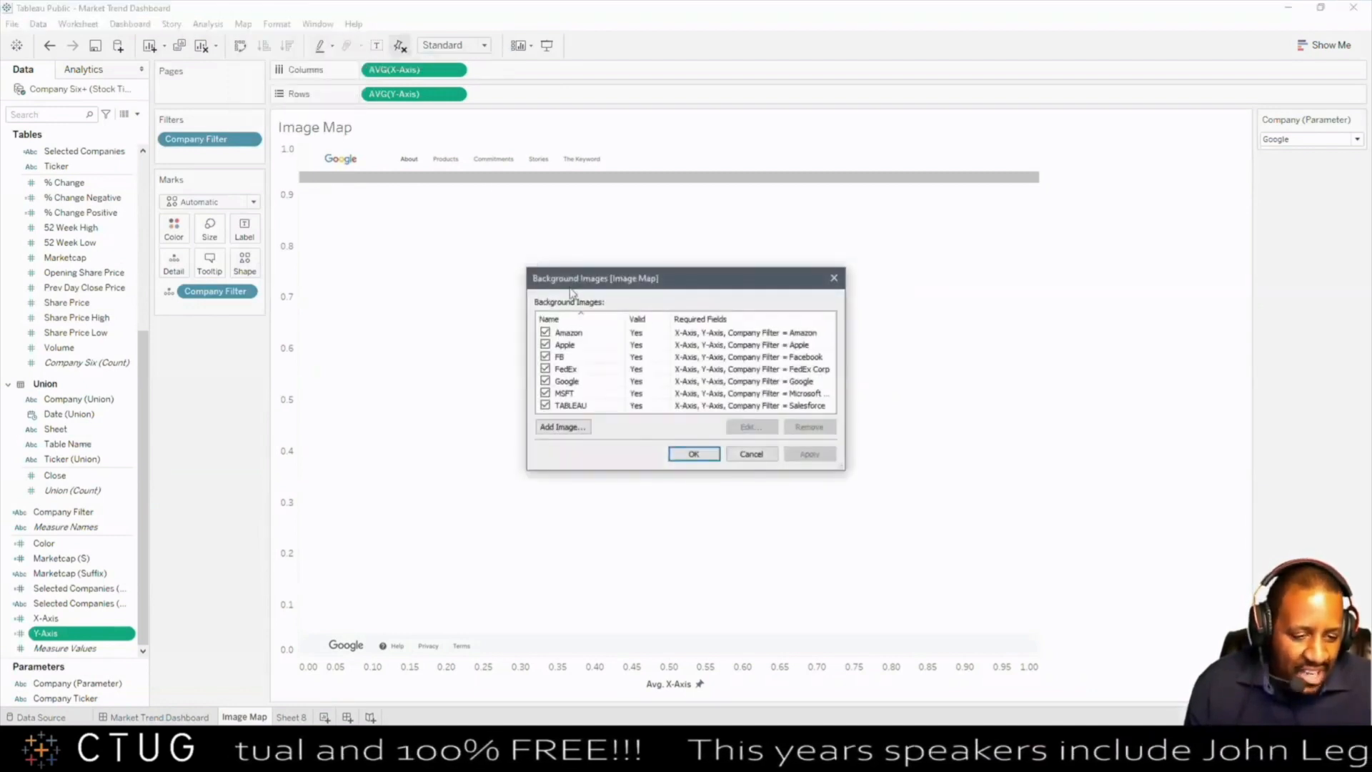
click(620, 337)
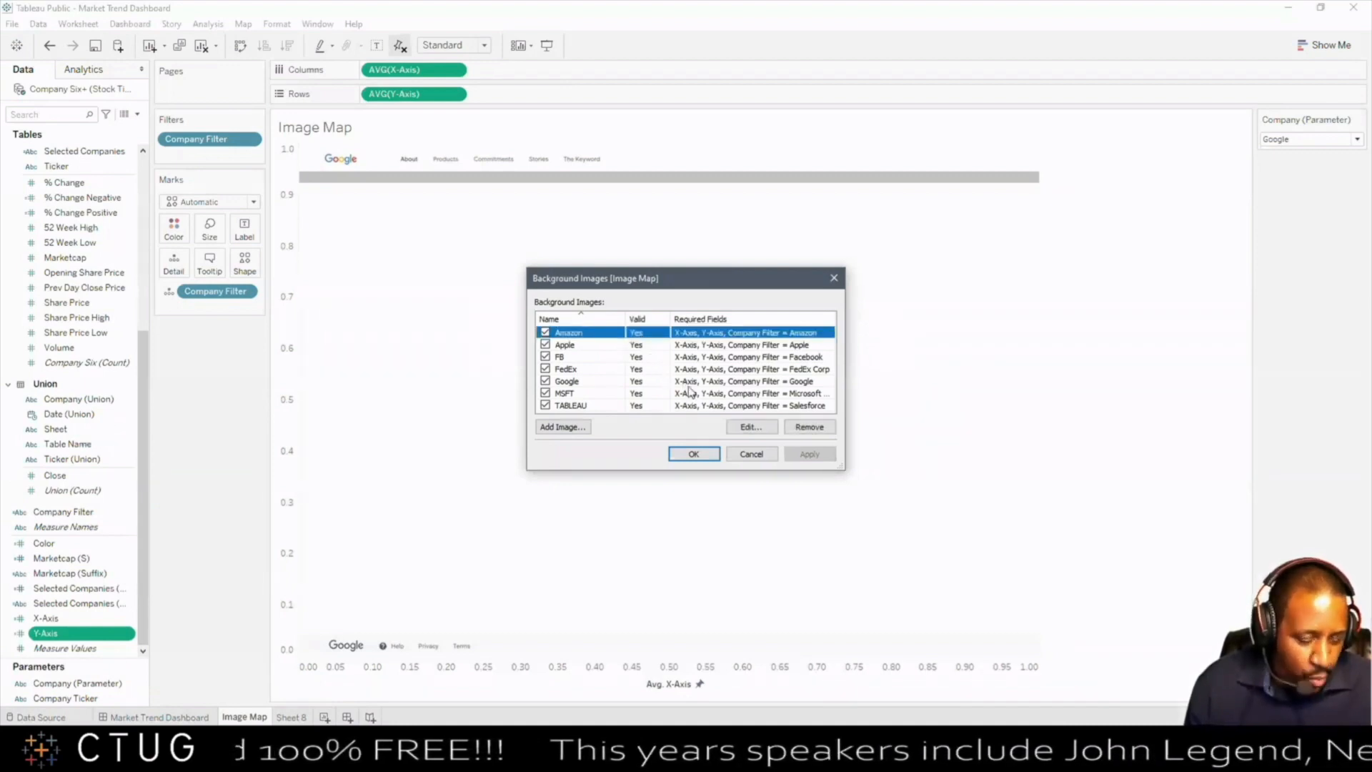
click(748, 429)
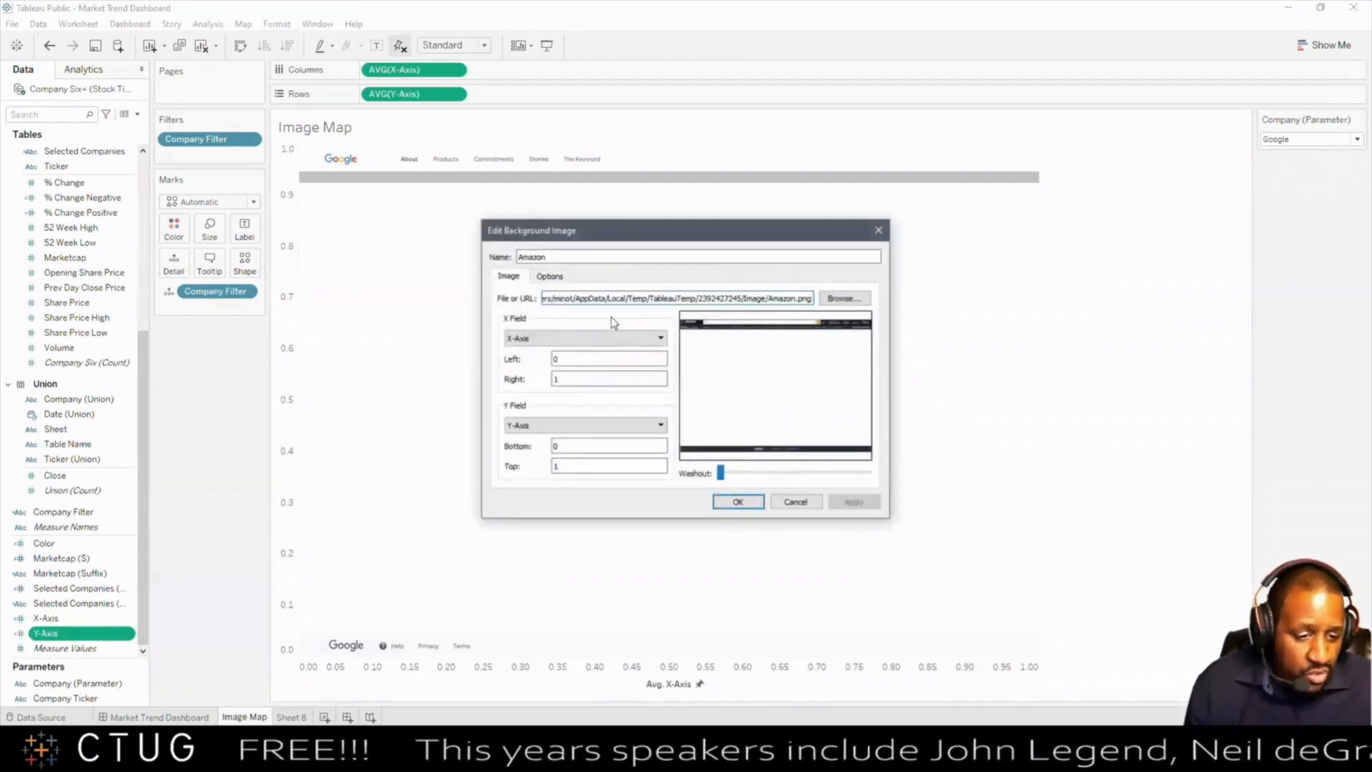
click(560, 281)
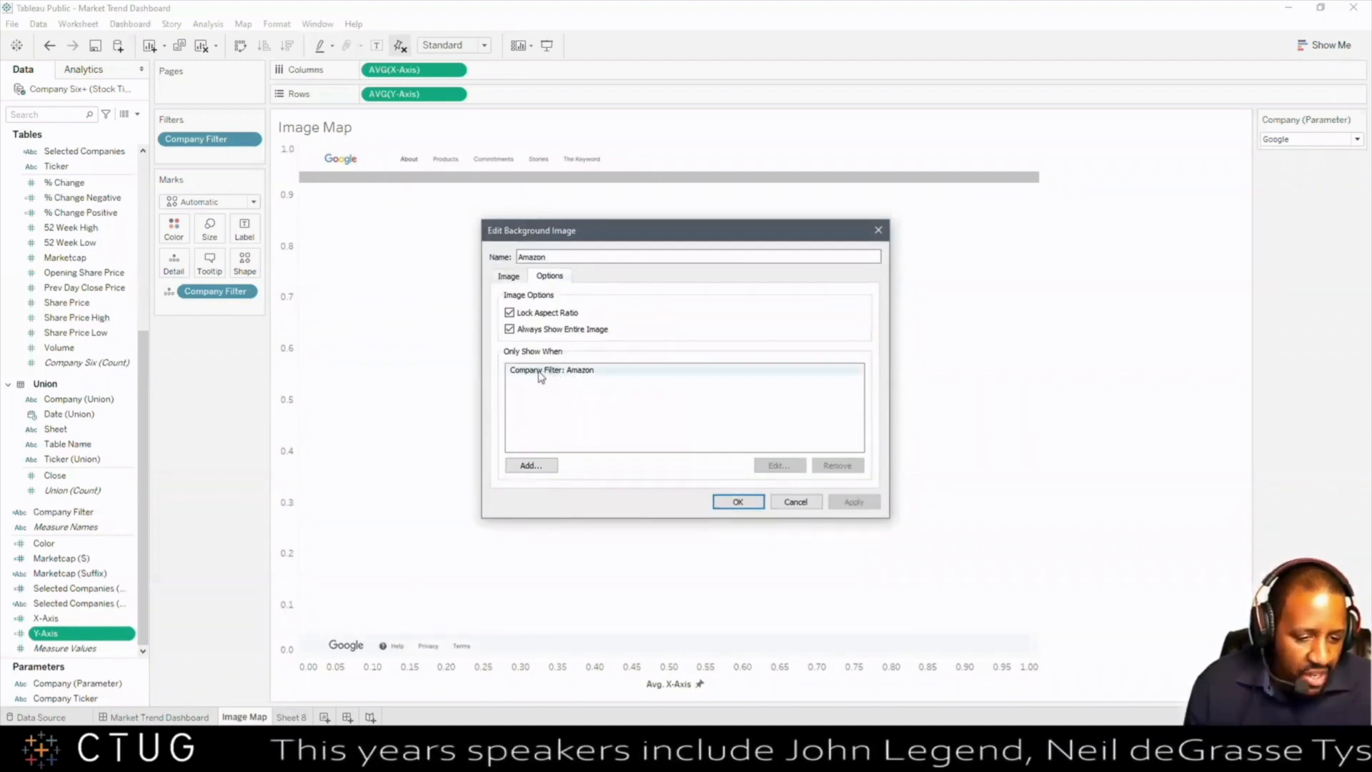
click(795, 501)
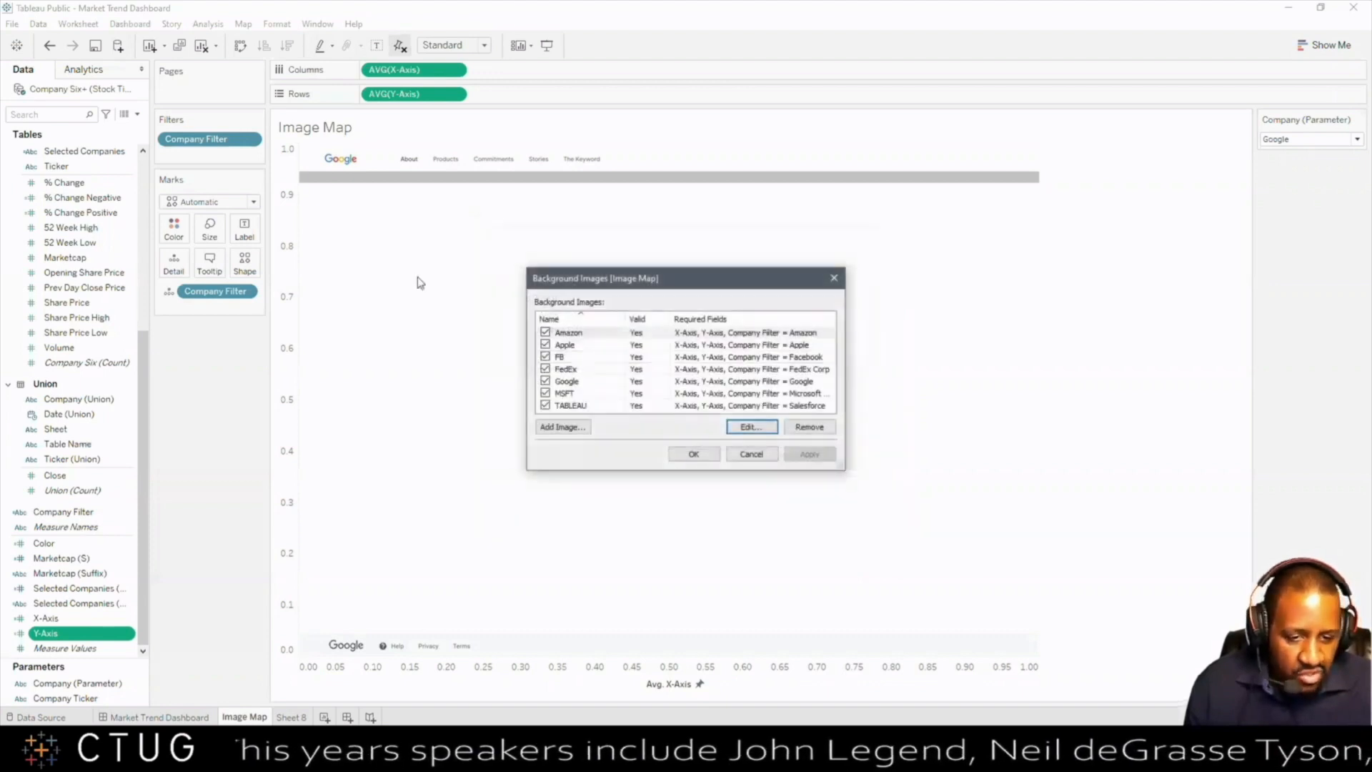
click(750, 455)
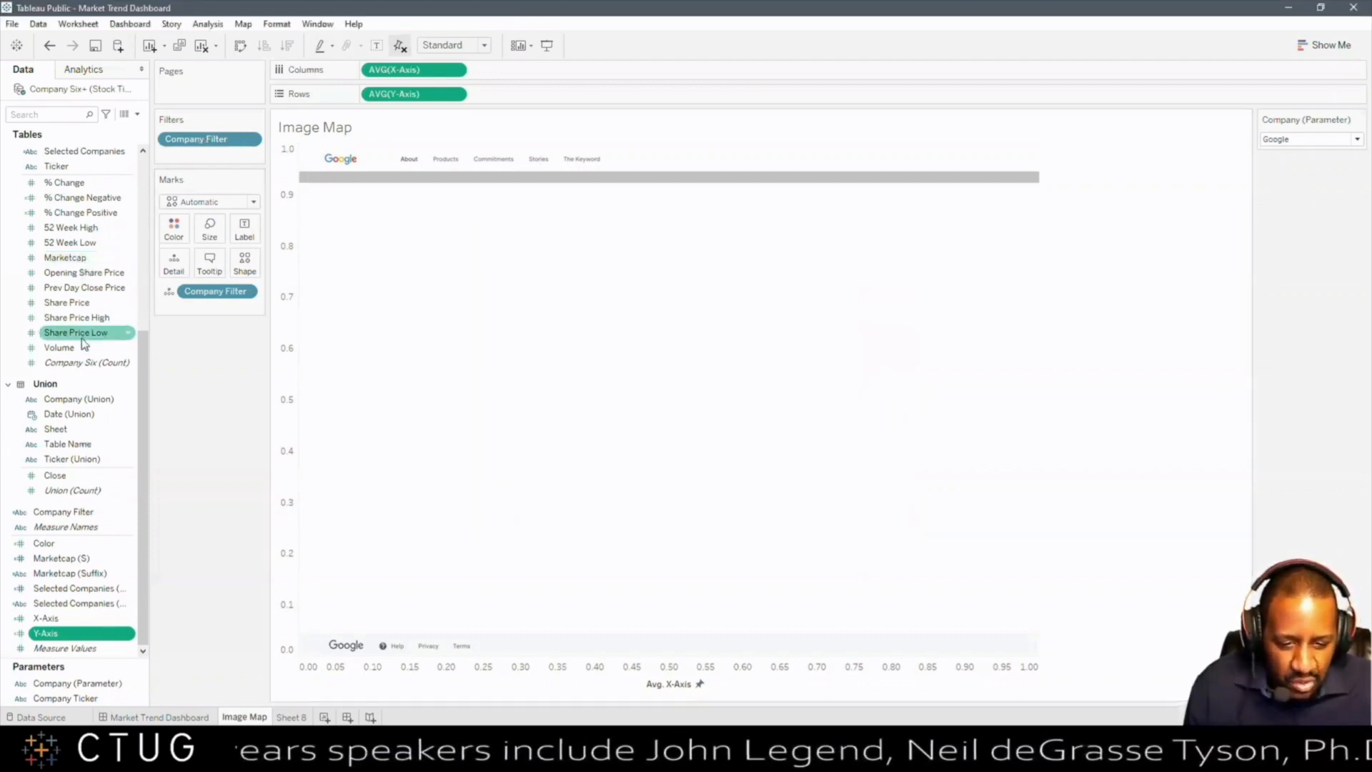
Step: Widen the data pane and search its fields for "company"
scroll(82, 351, up, 2)
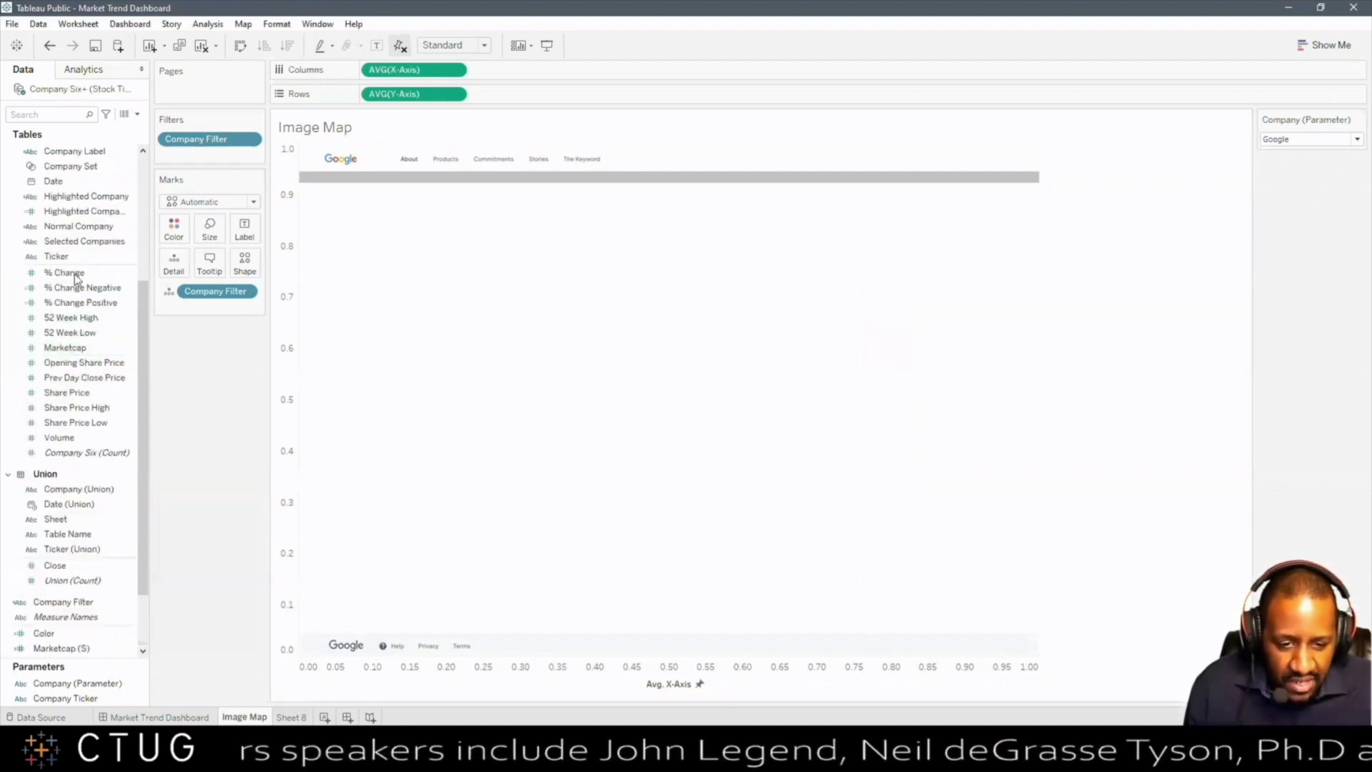
scroll(82, 182, up, 1)
scroll(81, 187, up, 4)
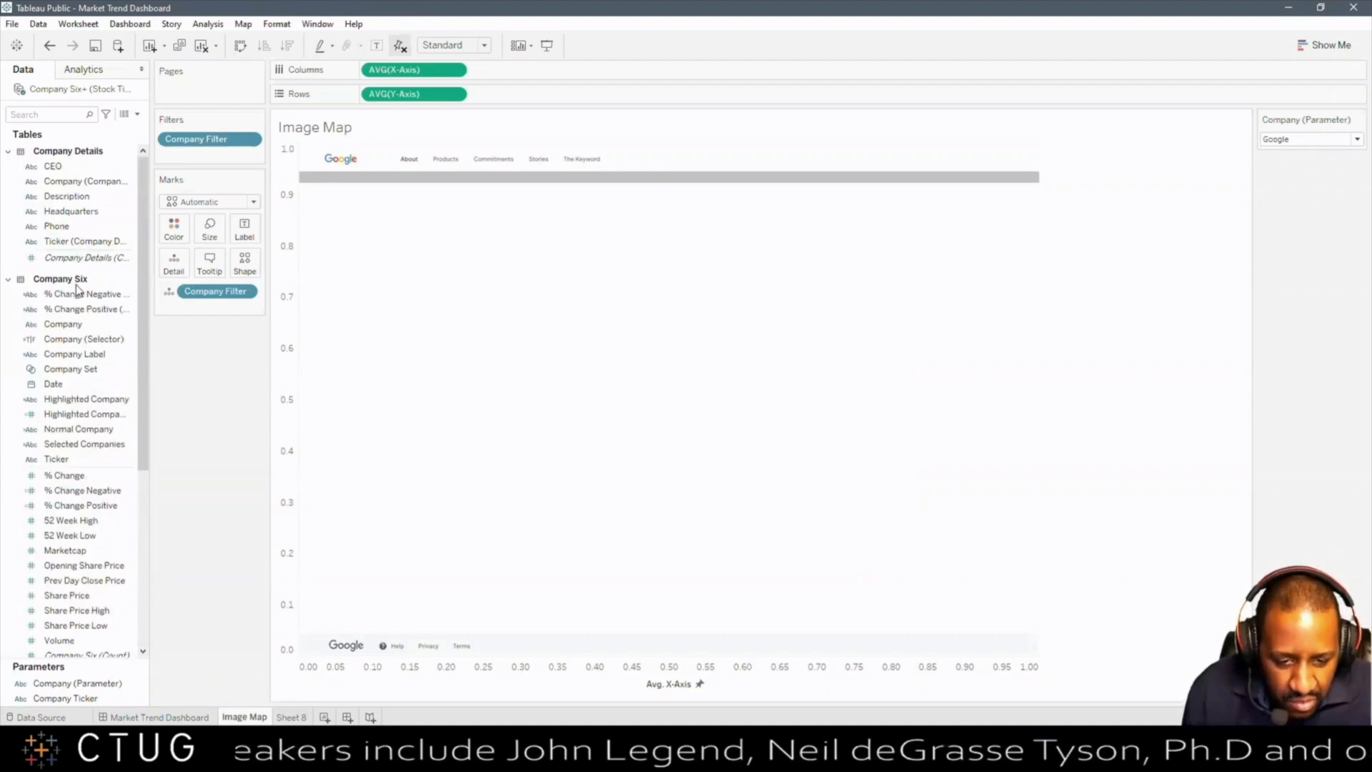
scroll(74, 355, down, 1)
scroll(74, 362, up, 1)
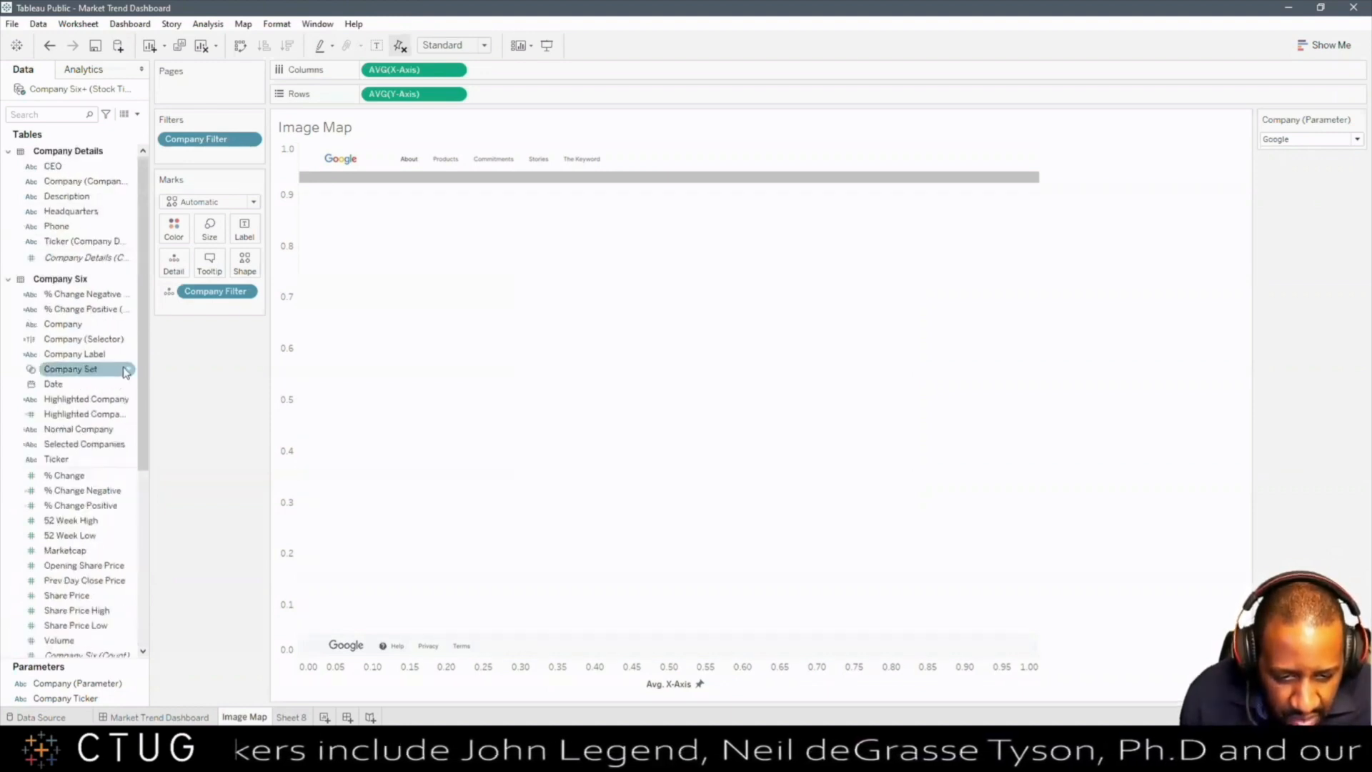
drag(150, 353, 224, 353)
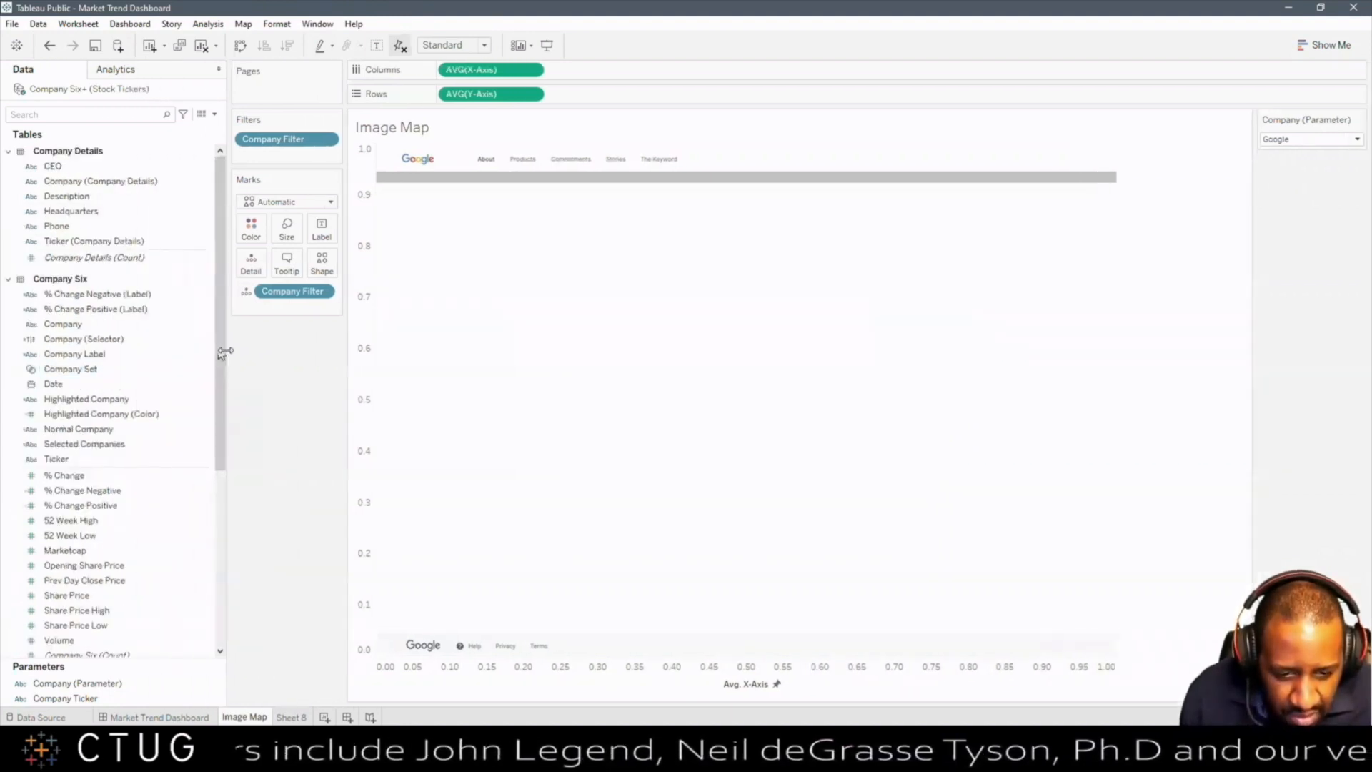
click(71, 119)
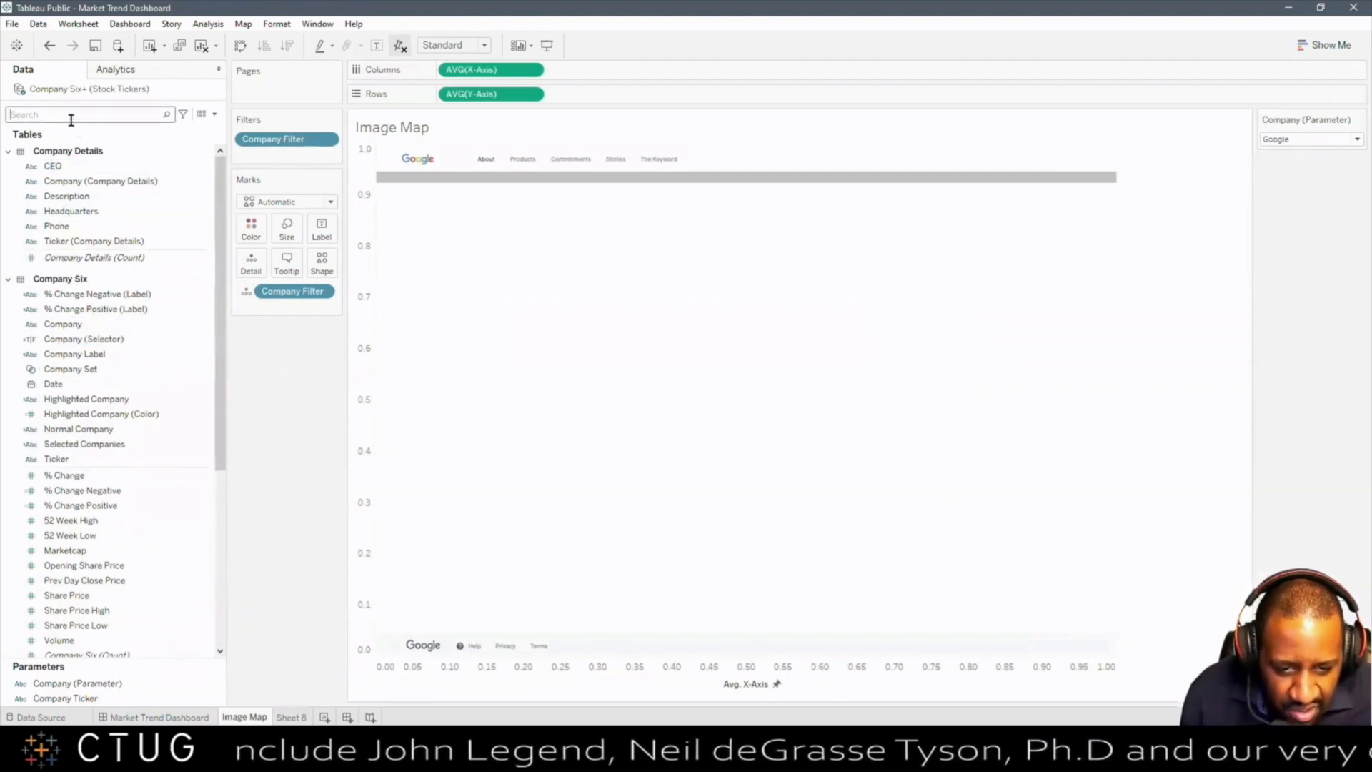
text(company)
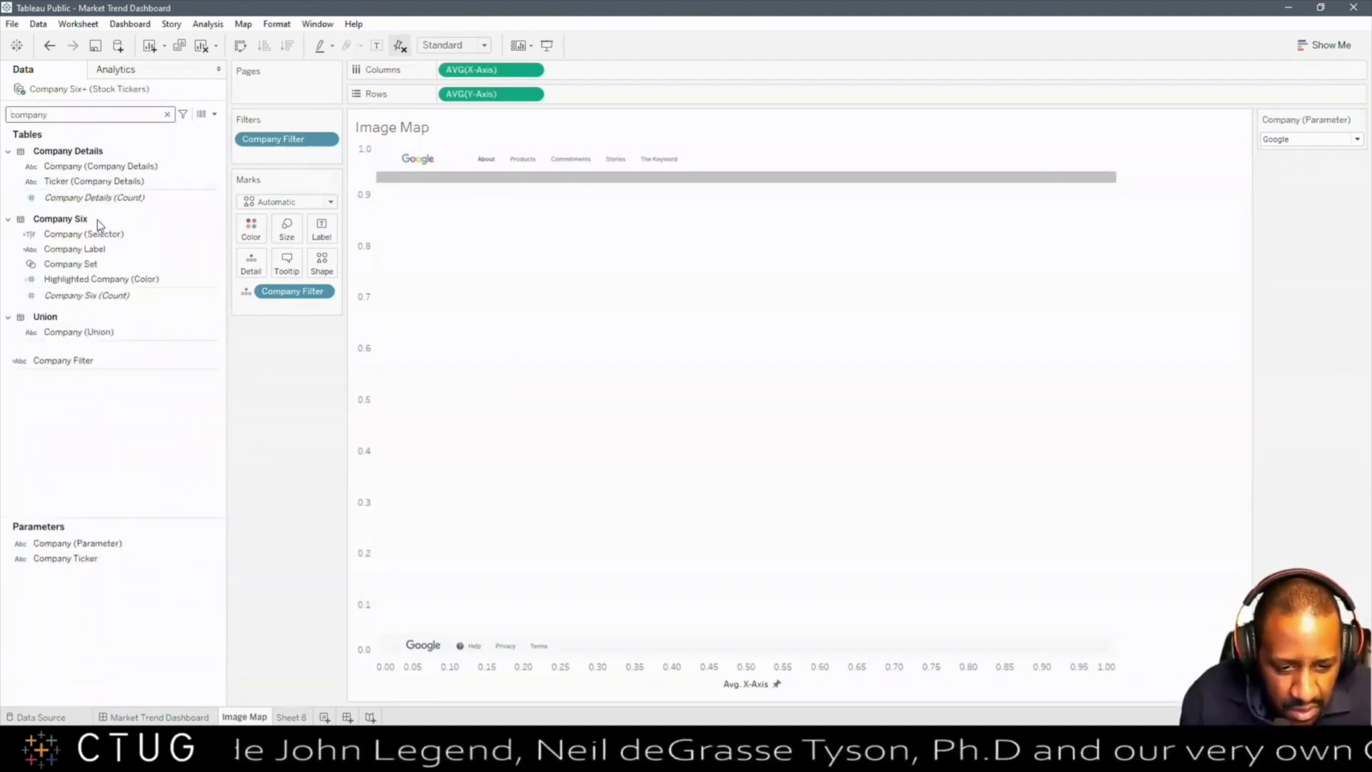
Step: Inspect the formula of the Company Filter calculated field and close the editor without changes
right_click(82, 363)
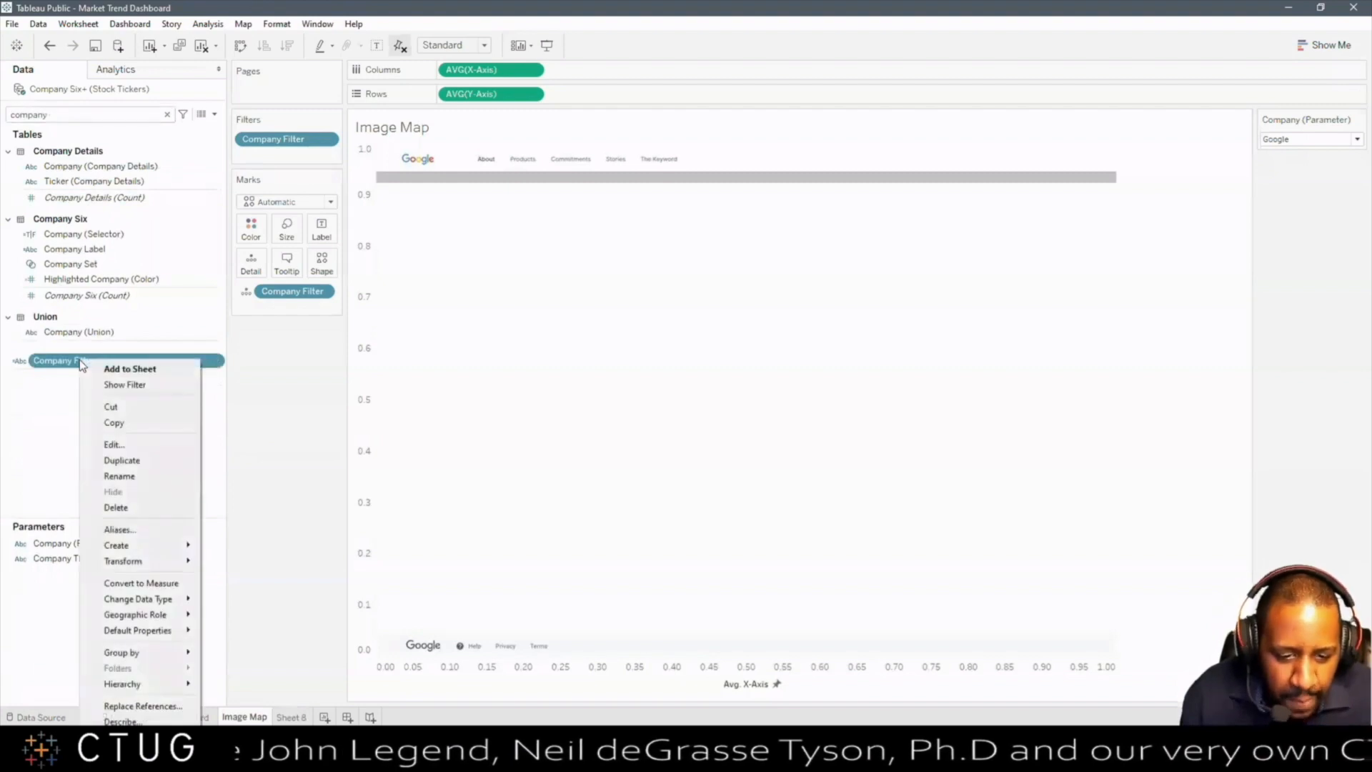
click(115, 441)
drag(598, 341, 468, 338)
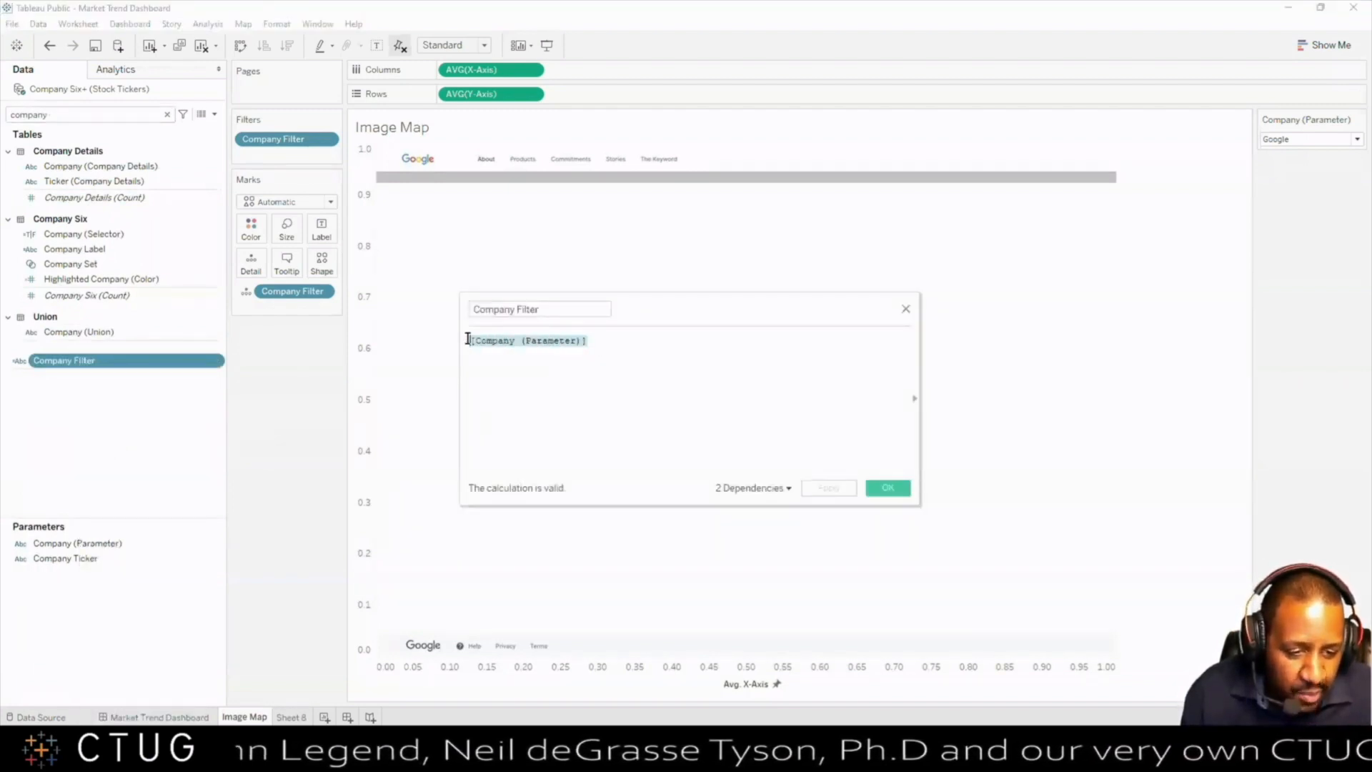
click(527, 386)
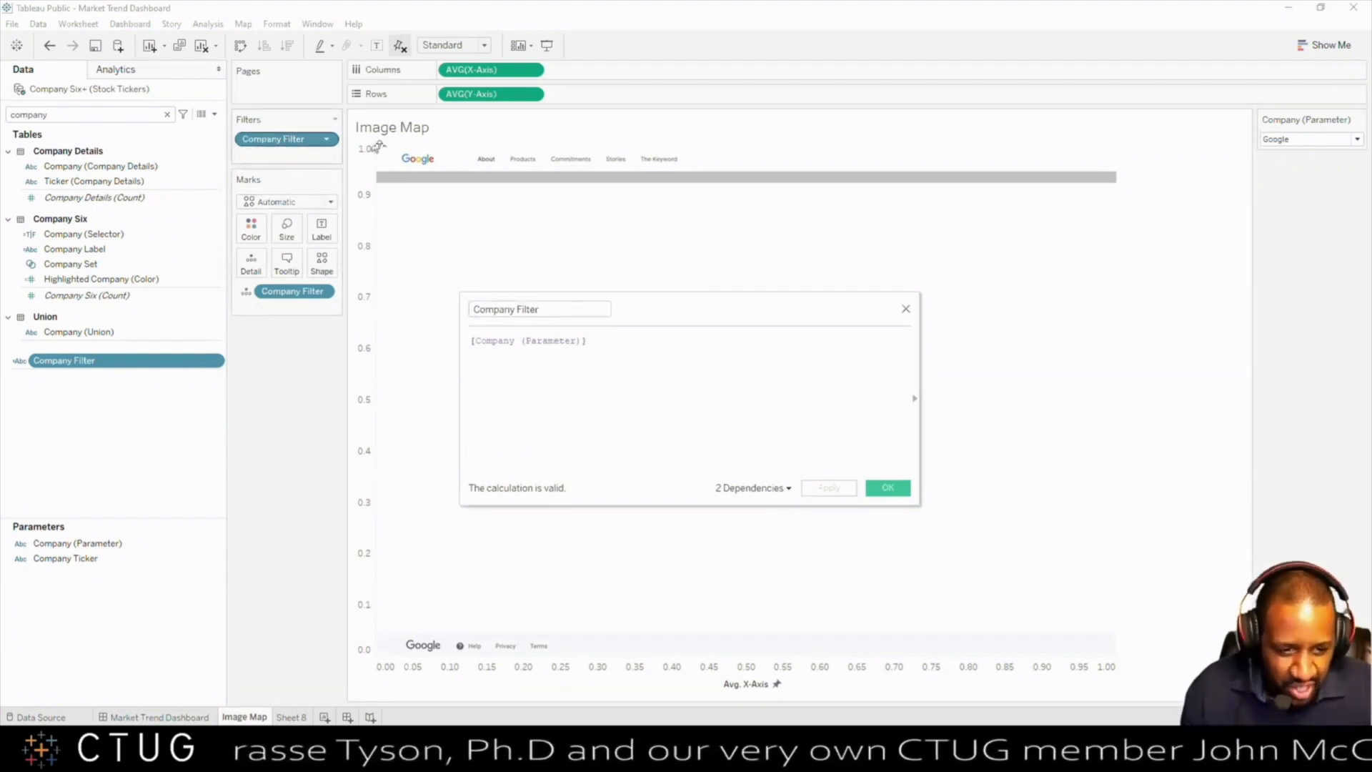
click(905, 309)
Step: Switch the Company (Parameter) control through Amazon, Apple and Salesforce, and set it back to Amazon
click(1309, 140)
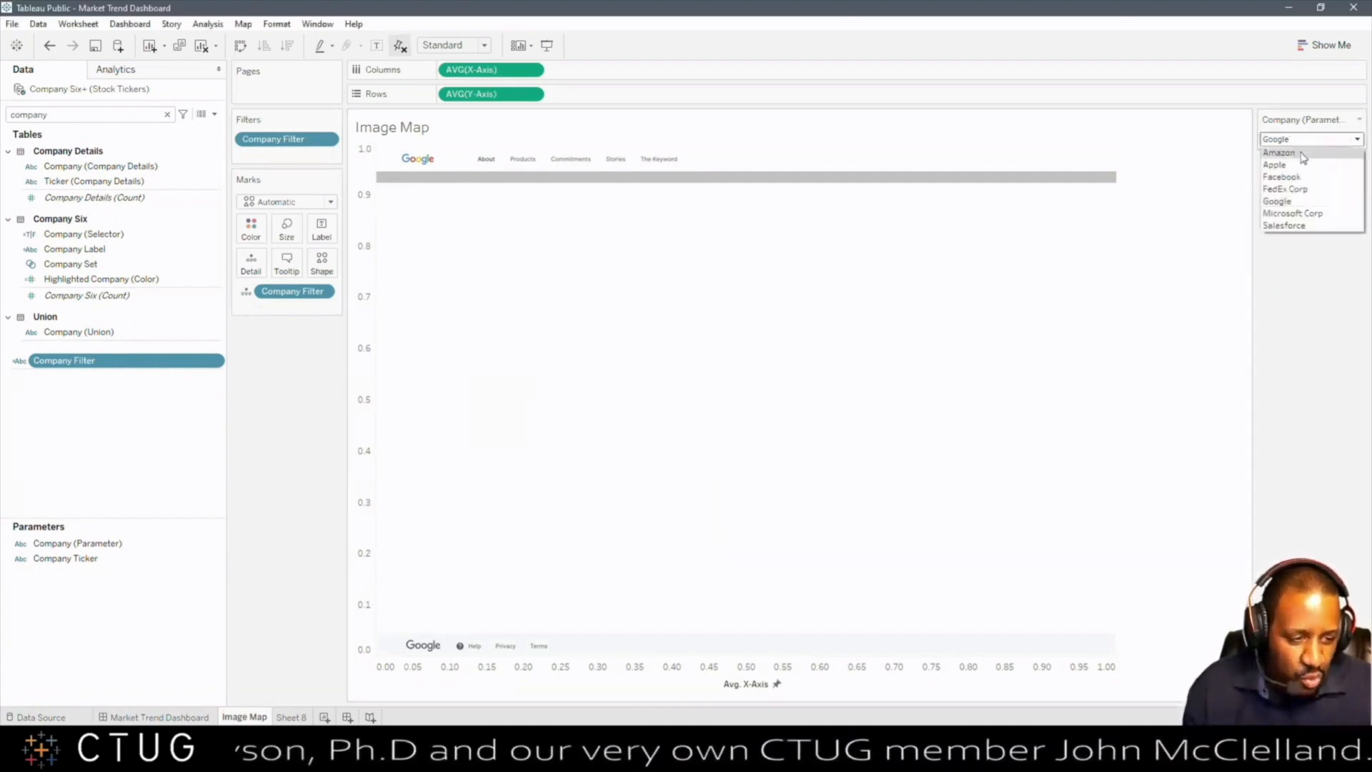
click(1304, 154)
click(1302, 141)
click(1293, 165)
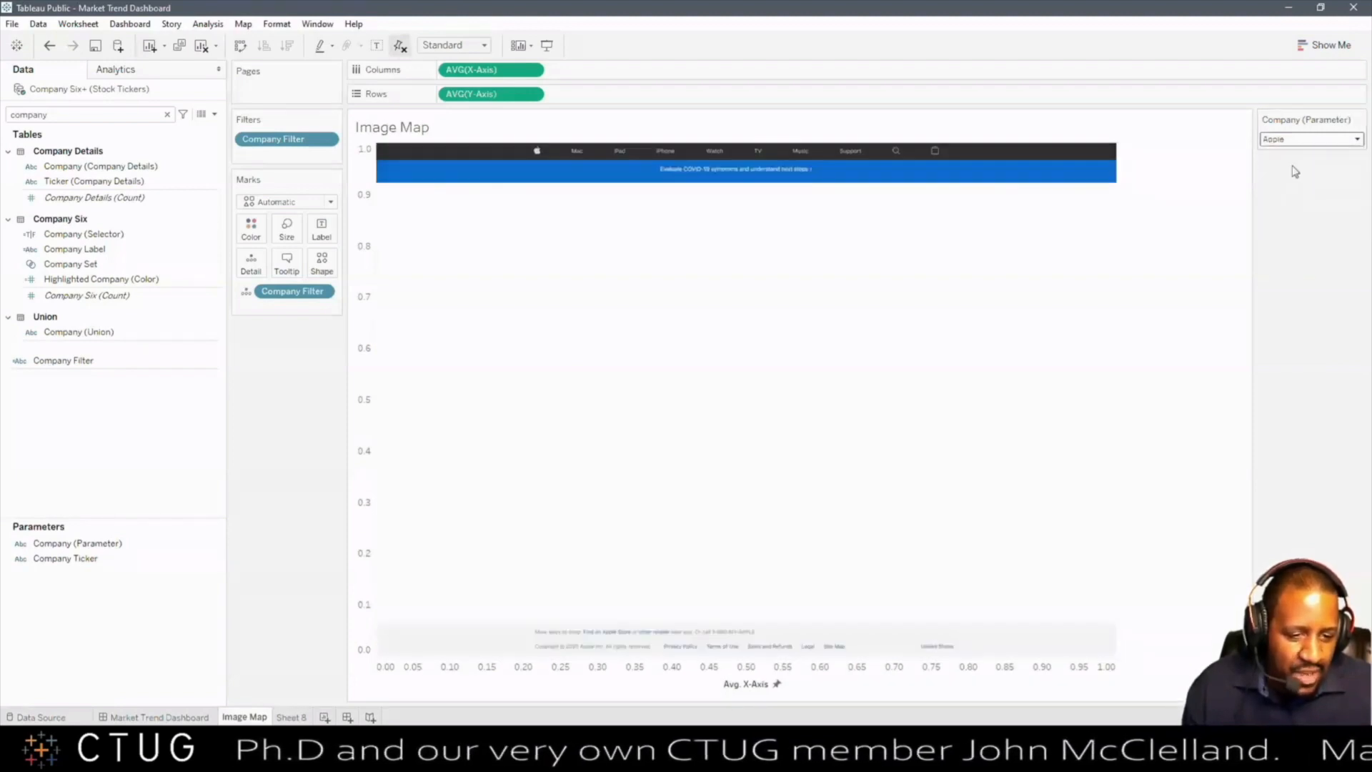
click(1293, 145)
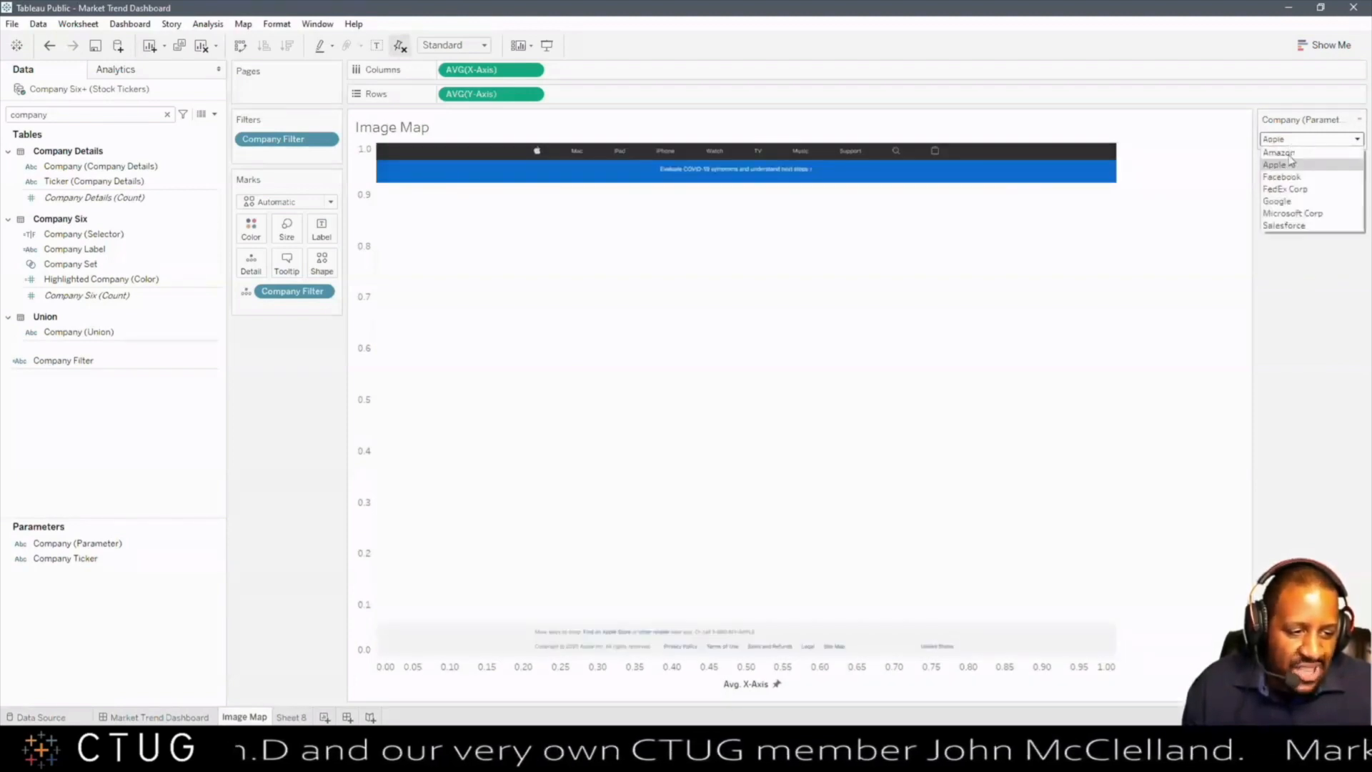
click(1296, 230)
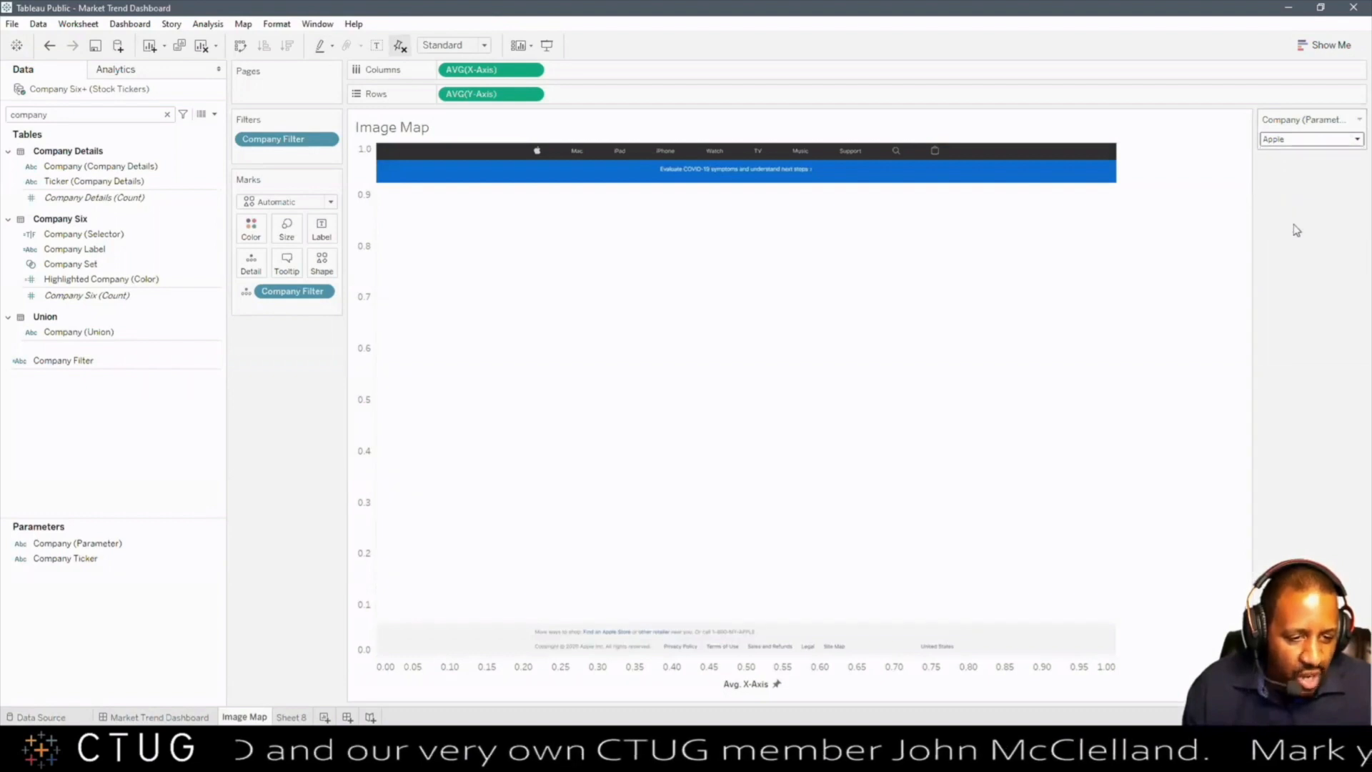
click(1278, 142)
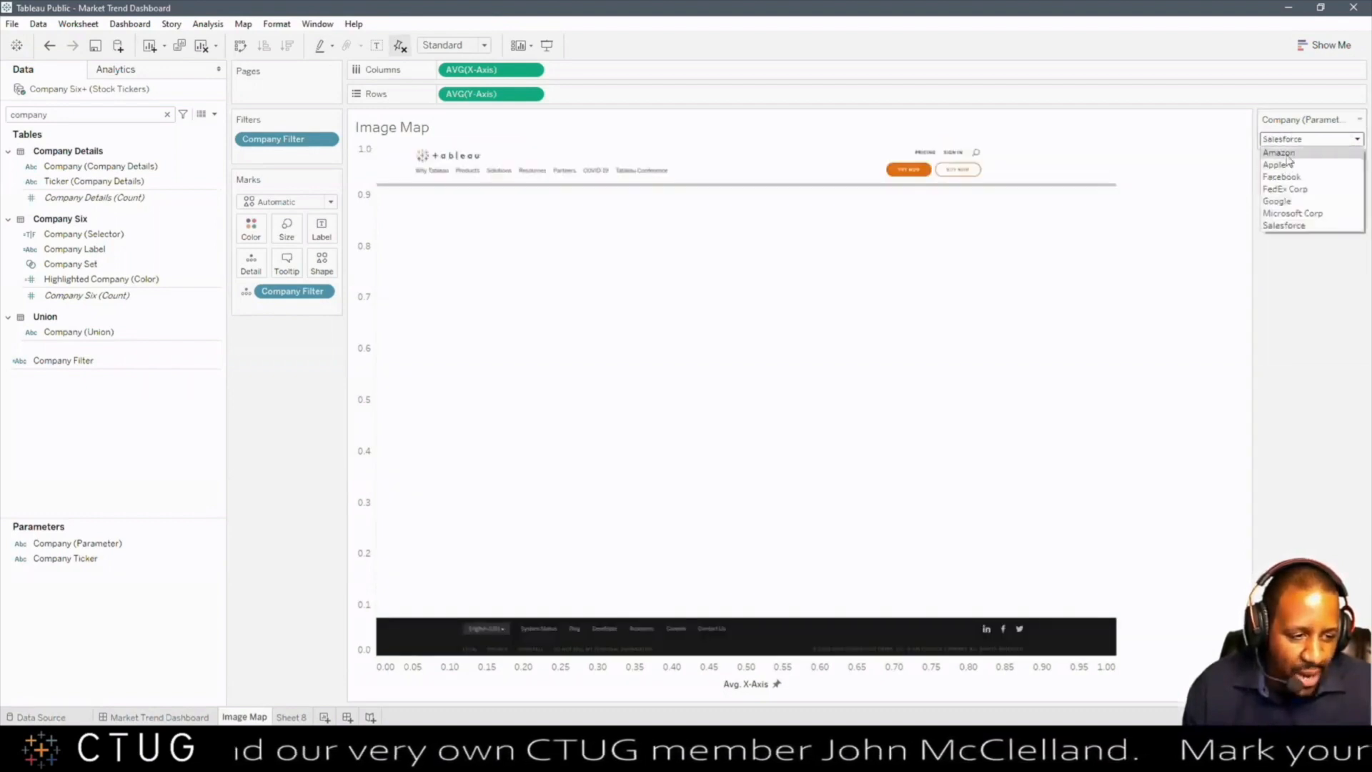
click(1286, 154)
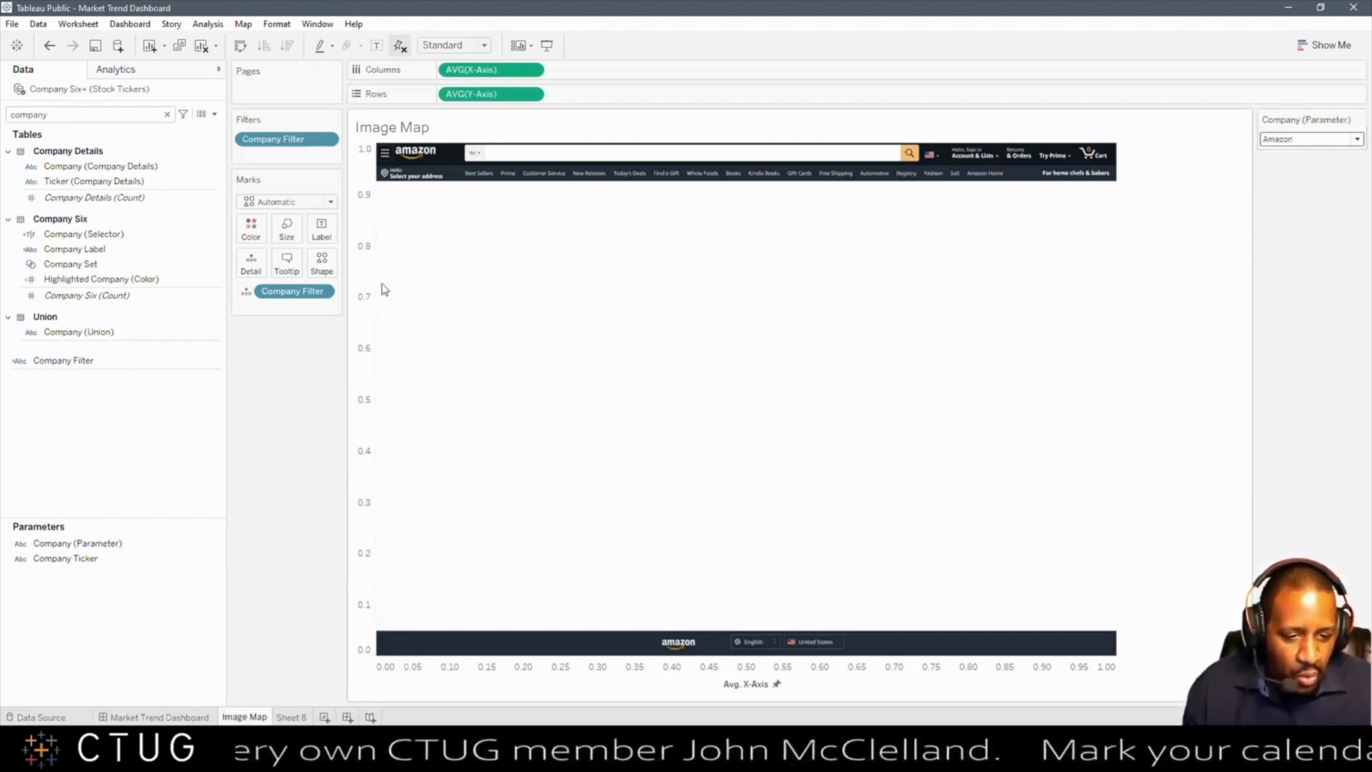
Step: Hide the axis headers for AVG(Y-Axis) and AVG(X-Axis) on the Image Map sheet
right_click(476, 94)
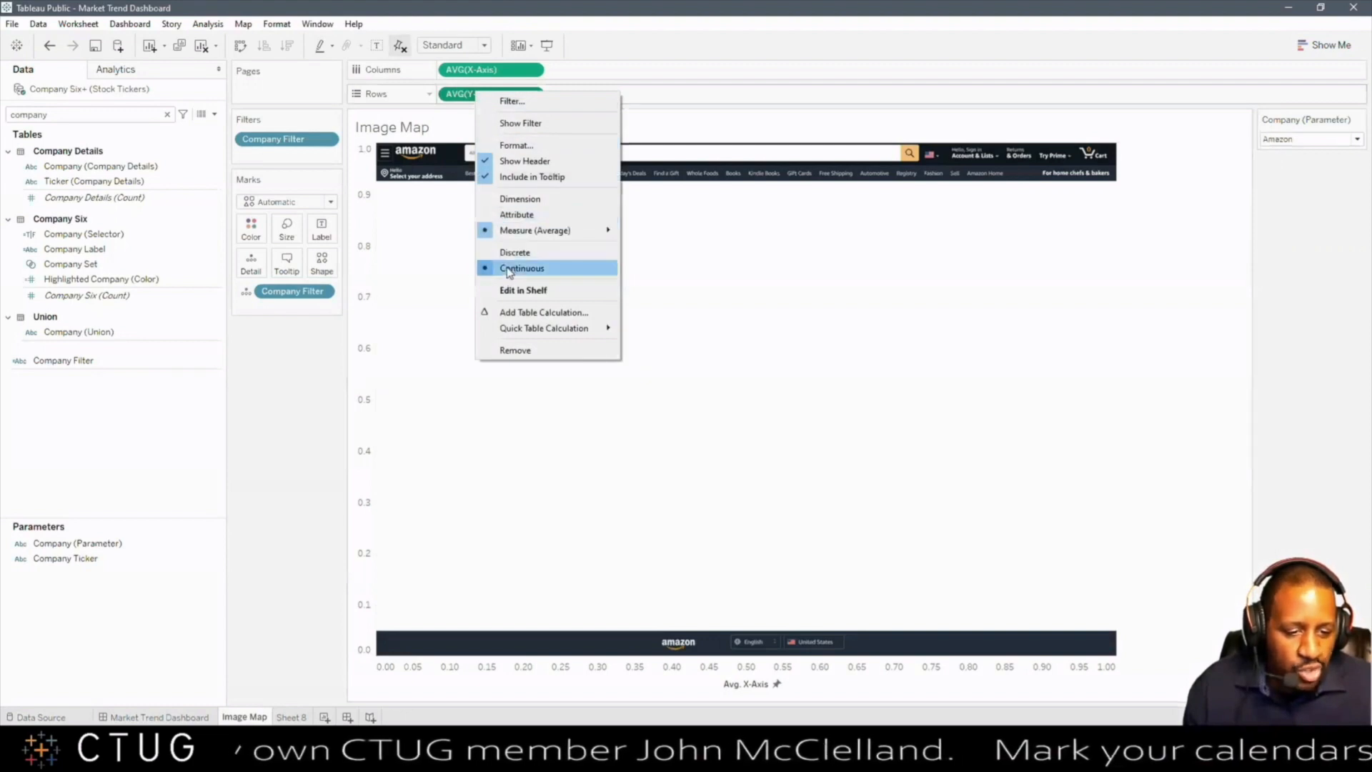
click(520, 162)
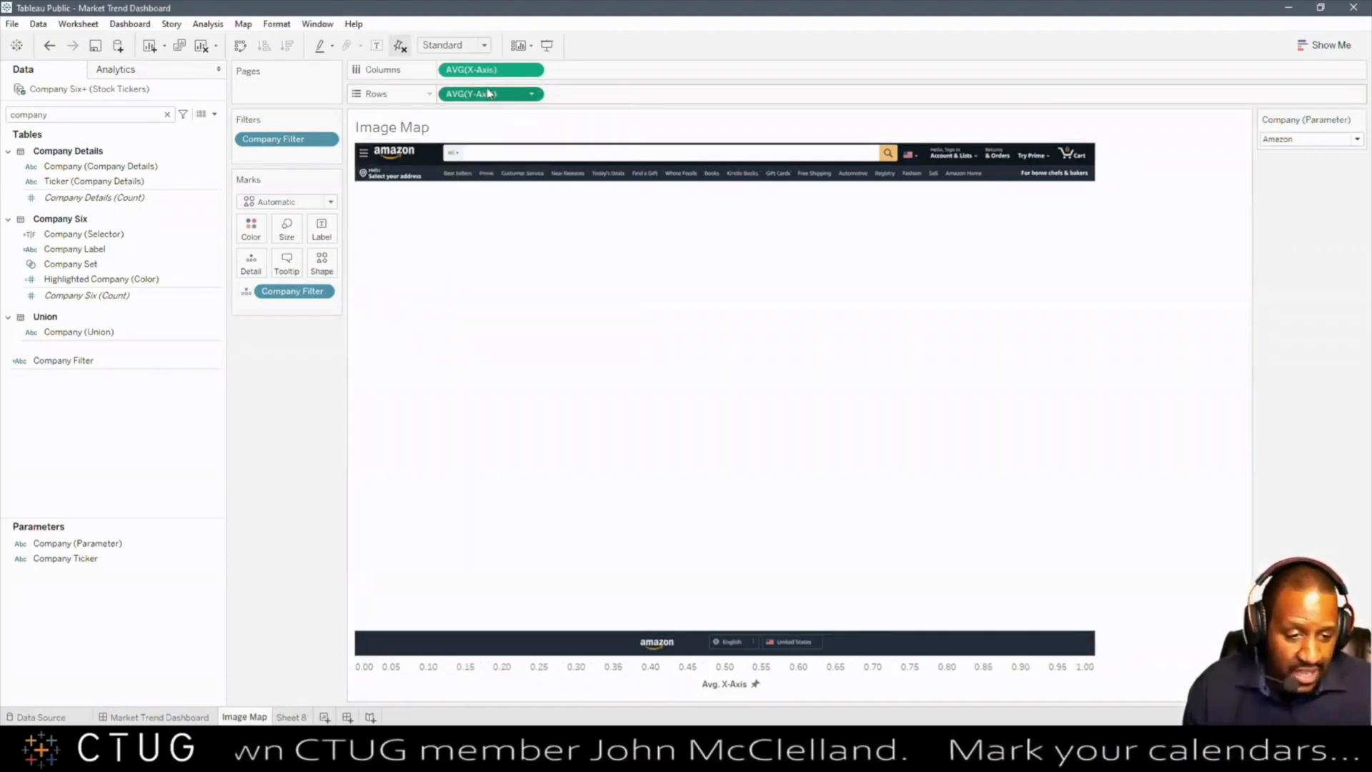
right_click(471, 71)
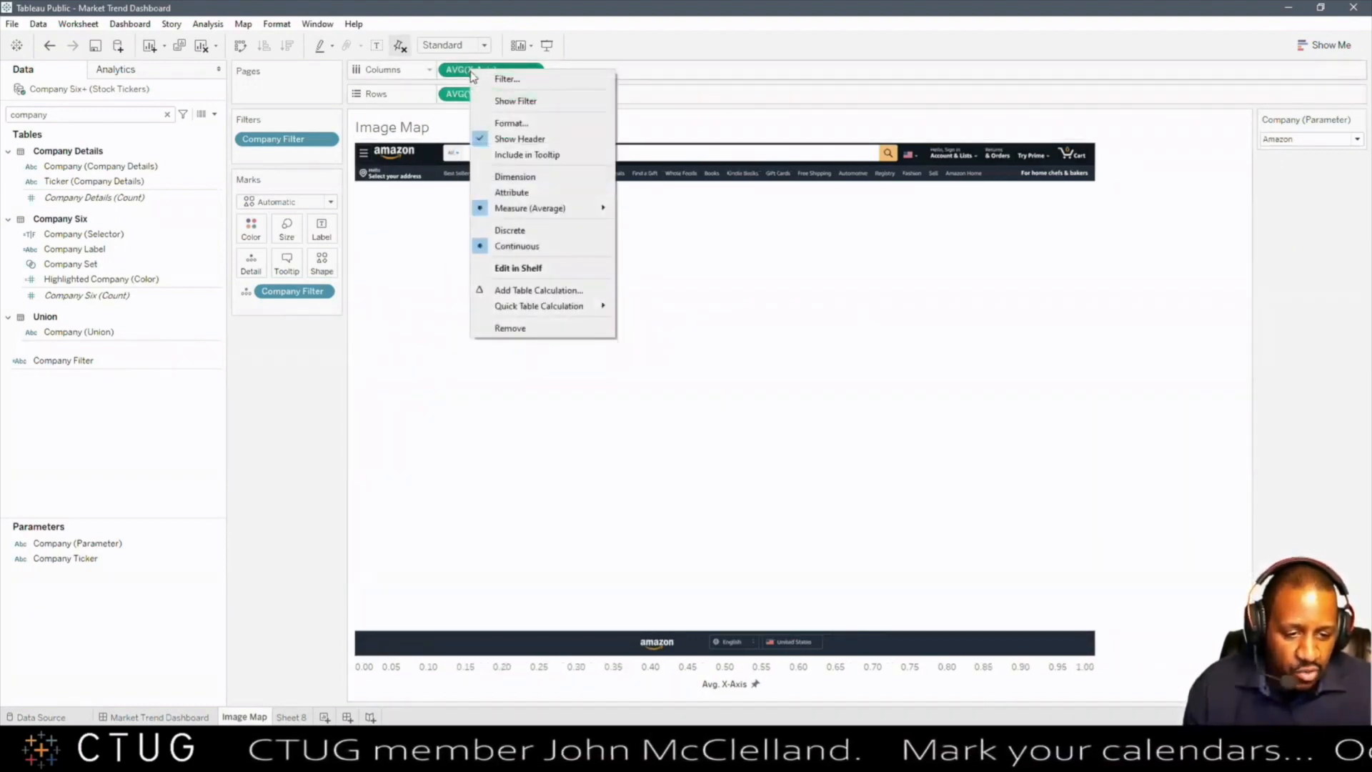
click(518, 139)
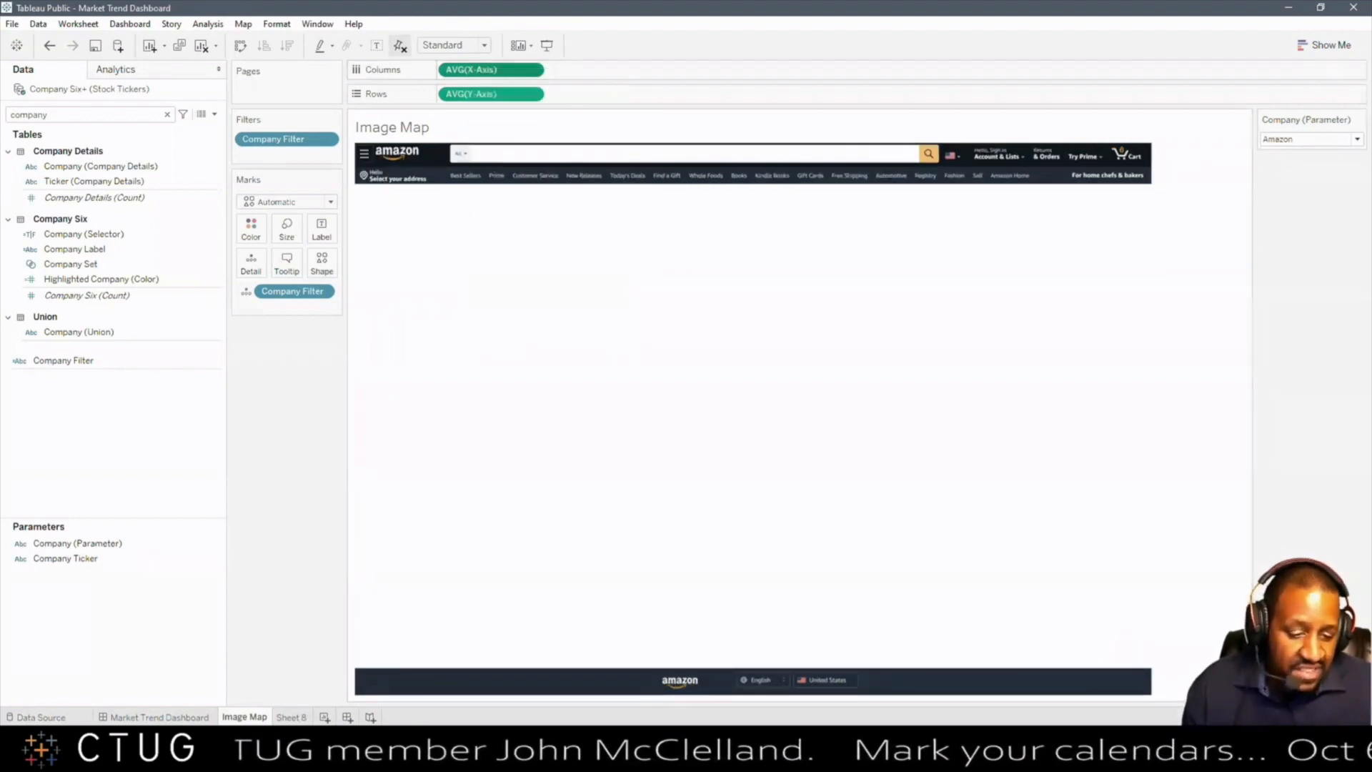
Step: Open the Market Trend Dashboard and select the Amazon, Apple and Salesforce / Tableau logos in turn
click(192, 717)
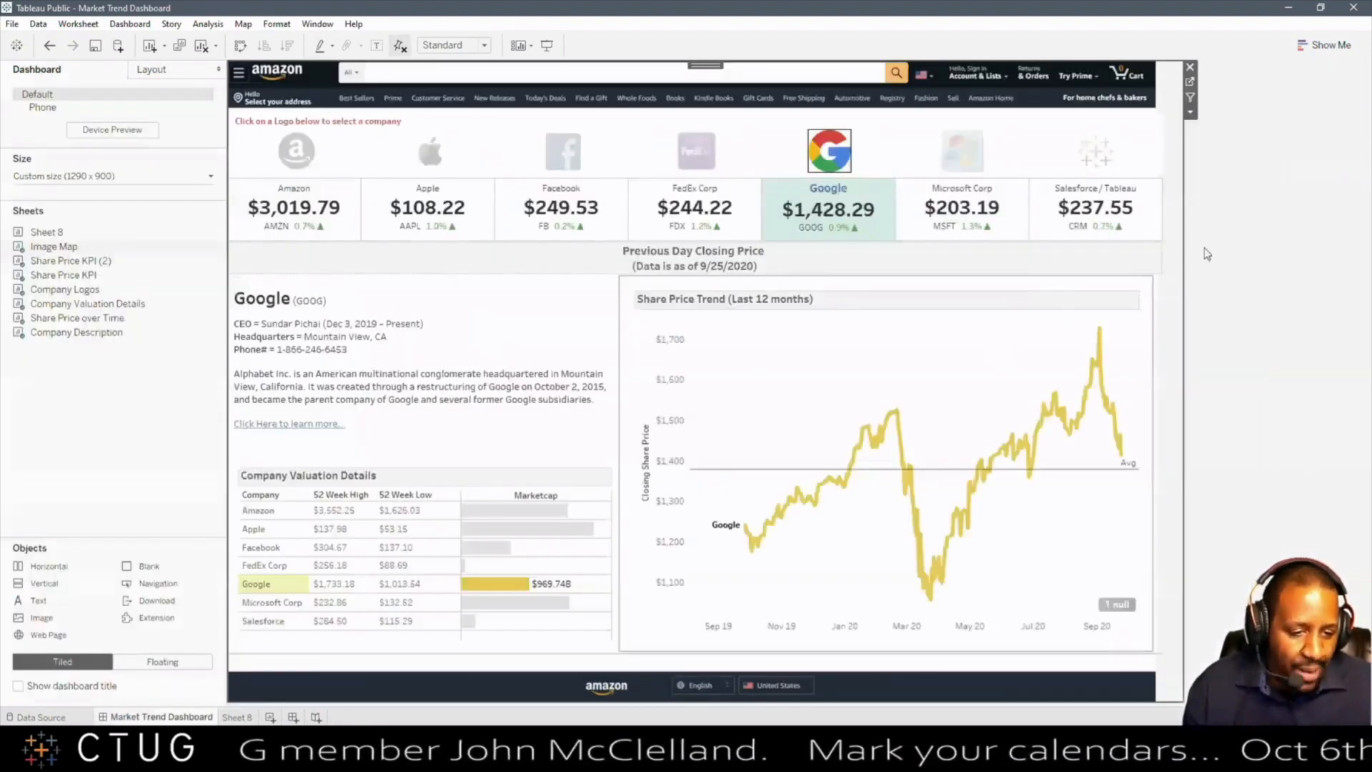
click(297, 151)
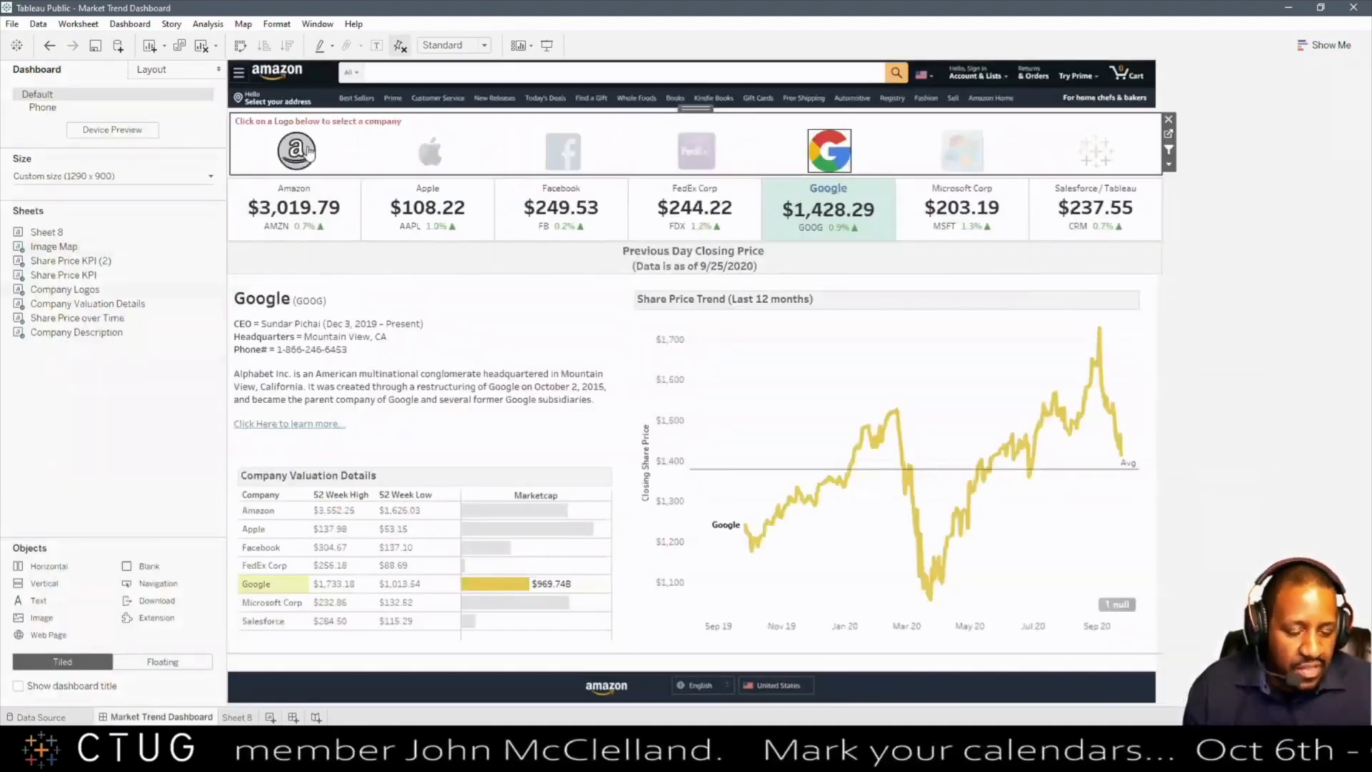
click(431, 152)
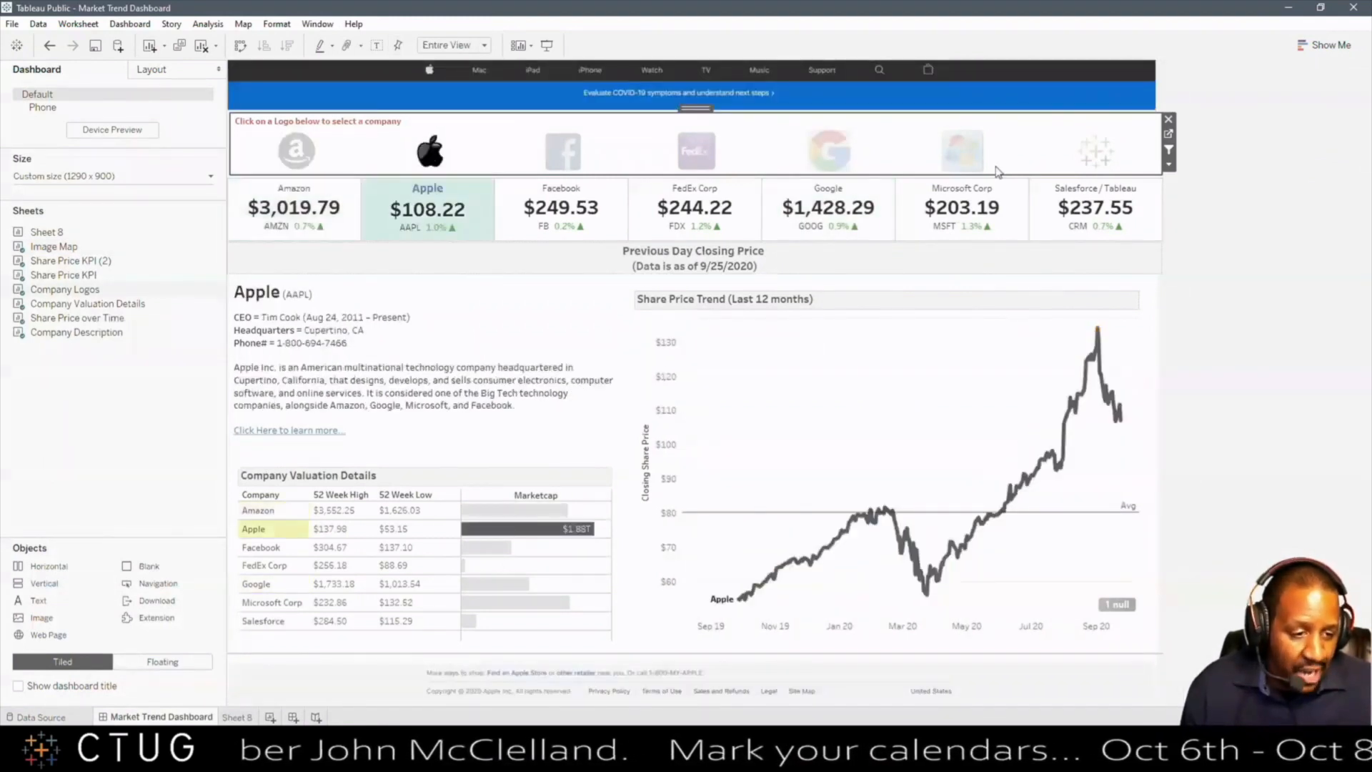
click(1088, 162)
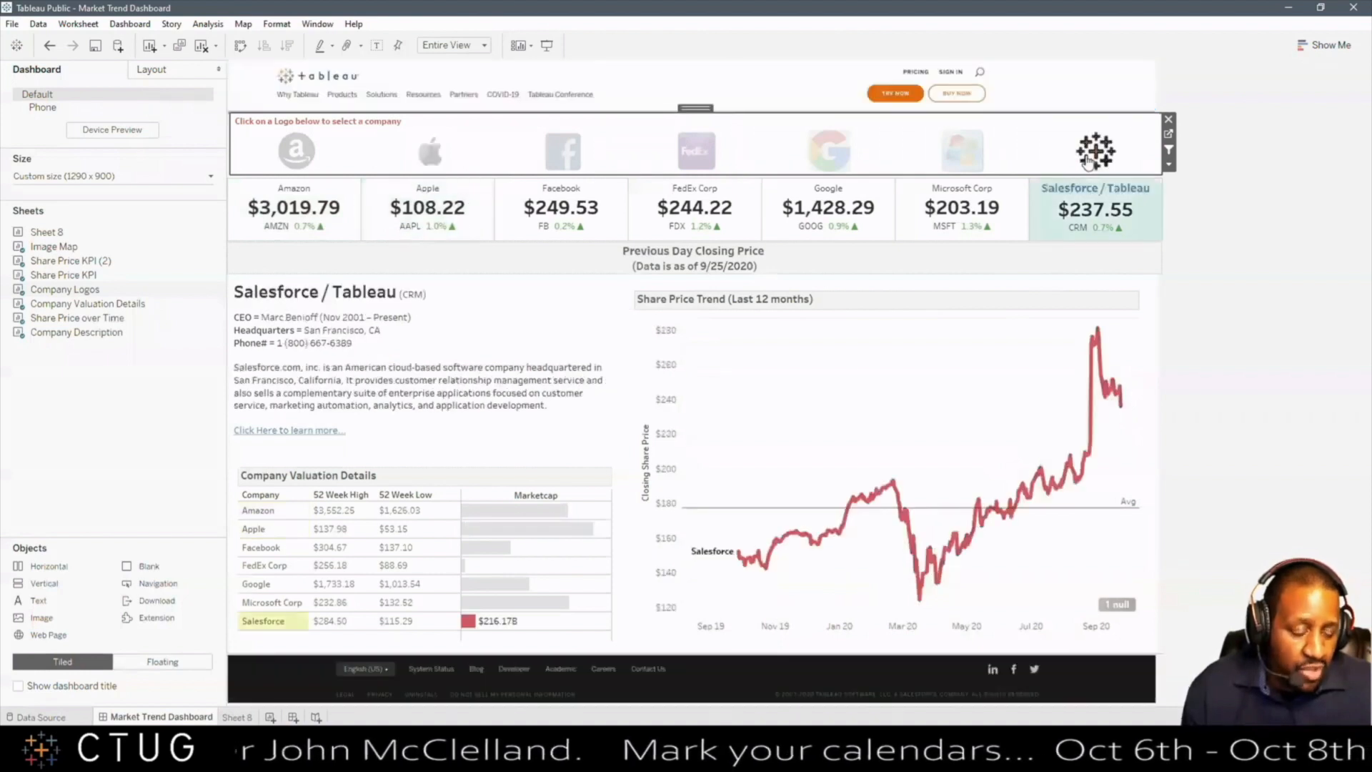
click(1223, 224)
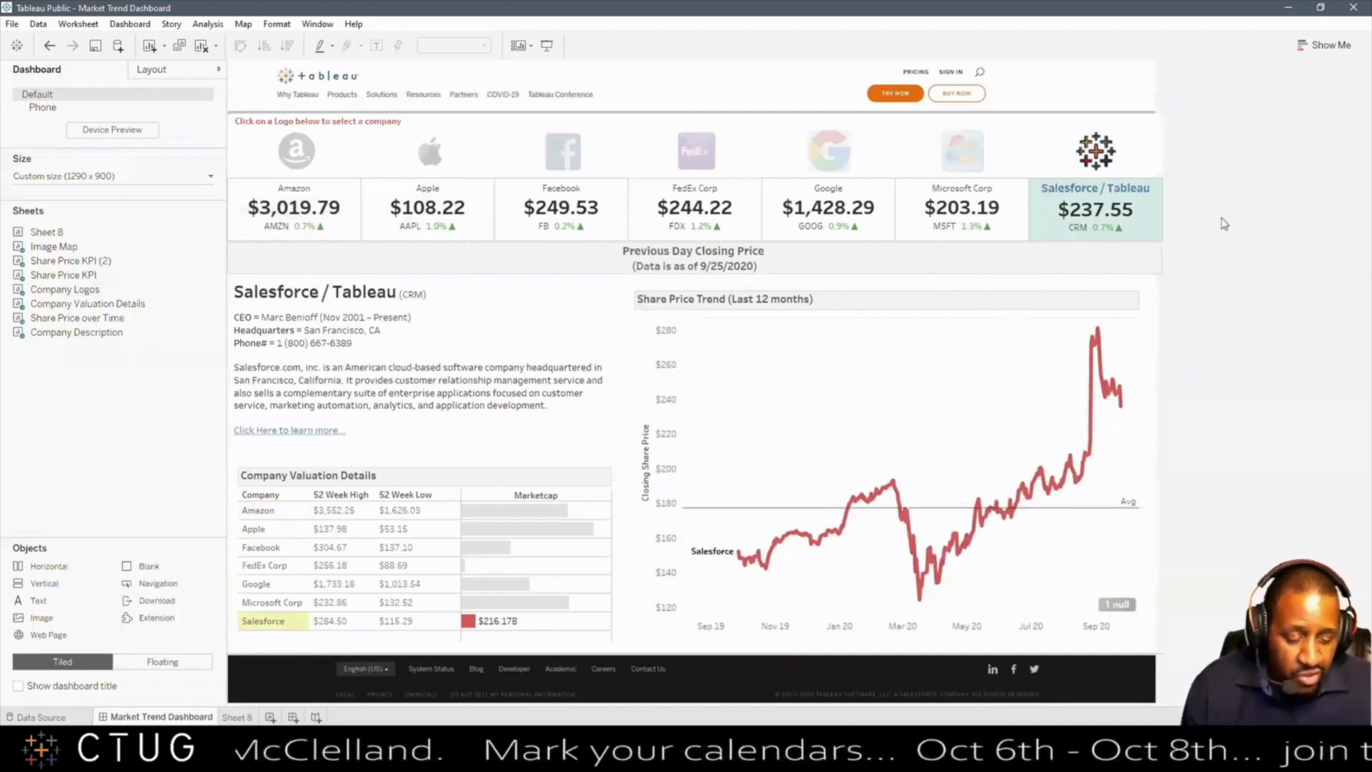
Step: Select the Apple logo and add the Microsoft logo to the selection to compare both companies
click(437, 161)
click(438, 164)
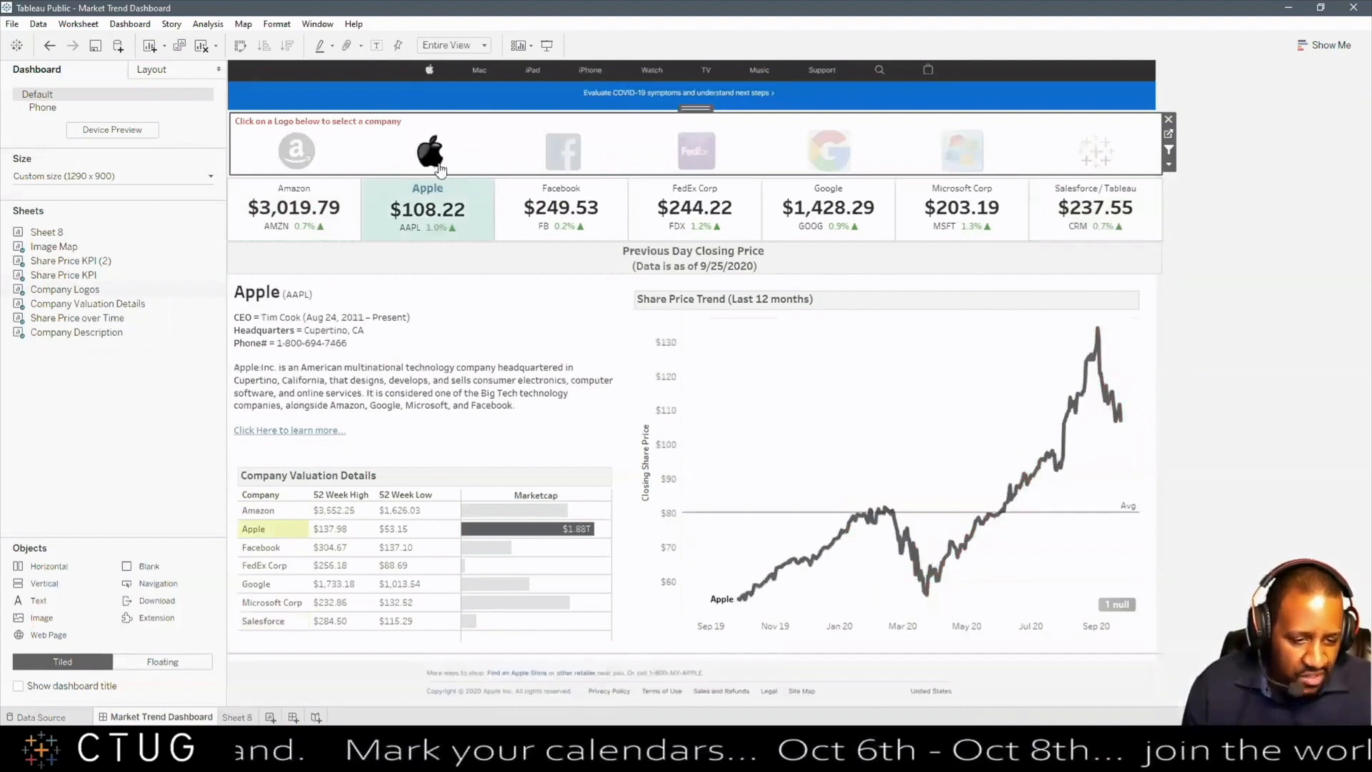
ctrl+click(958, 164)
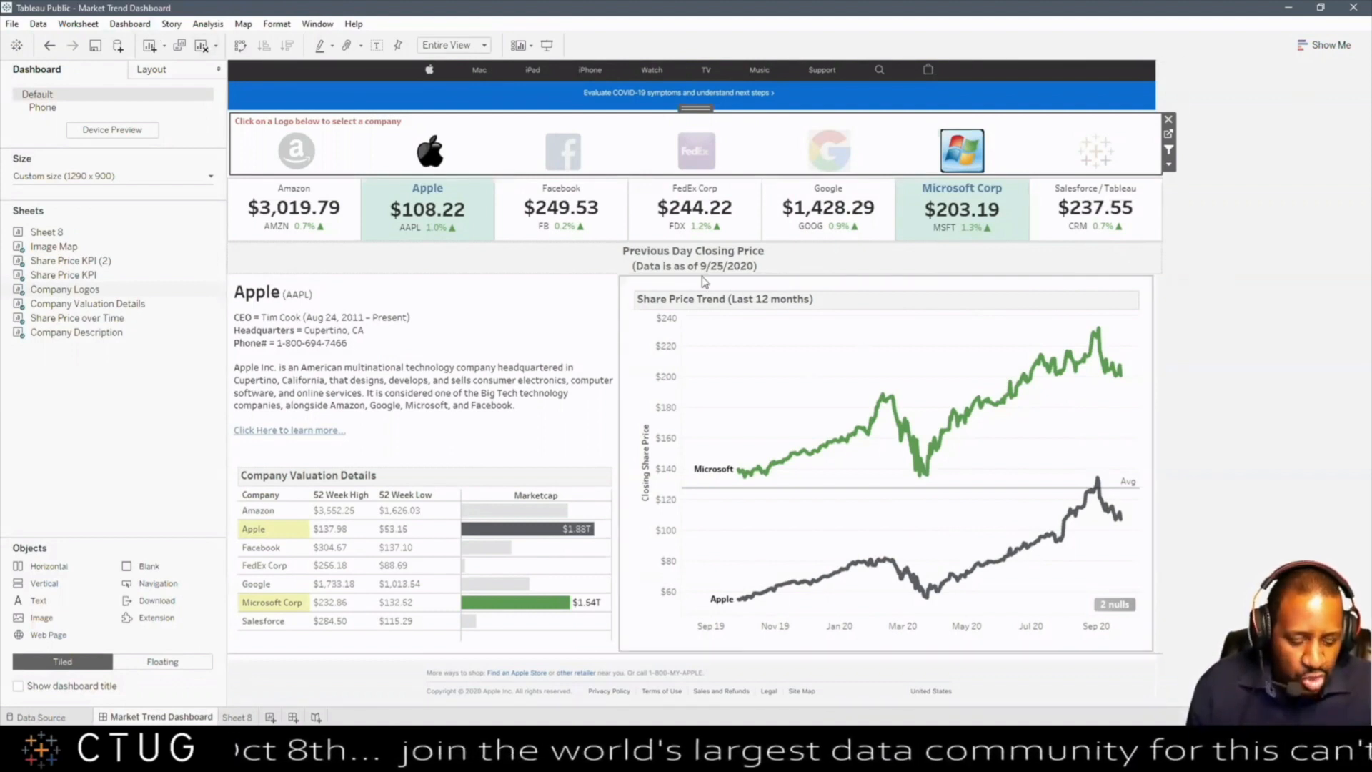
Step: Open the dashboard's Set Action (Table & Line Chrt) and review its source sheet, target set and clearing behaviour
click(130, 23)
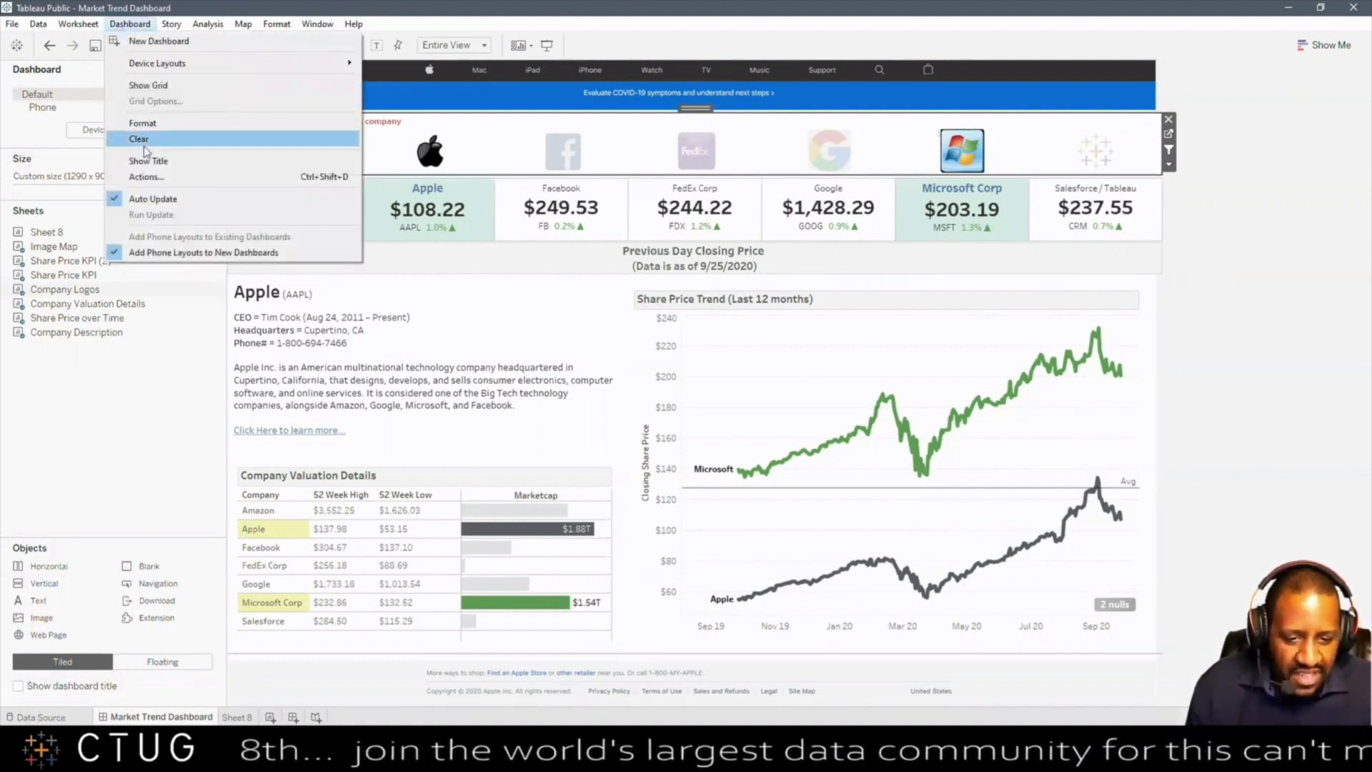
click(142, 178)
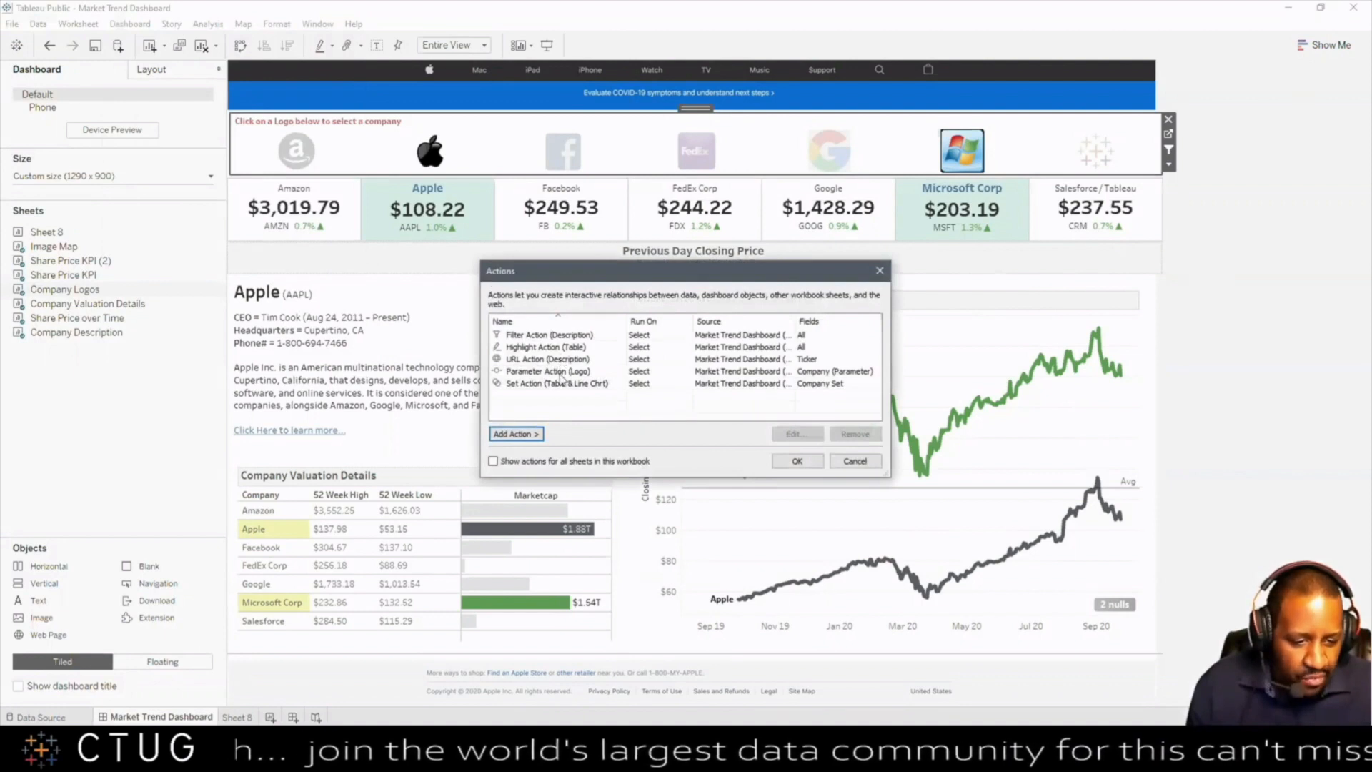
click(561, 384)
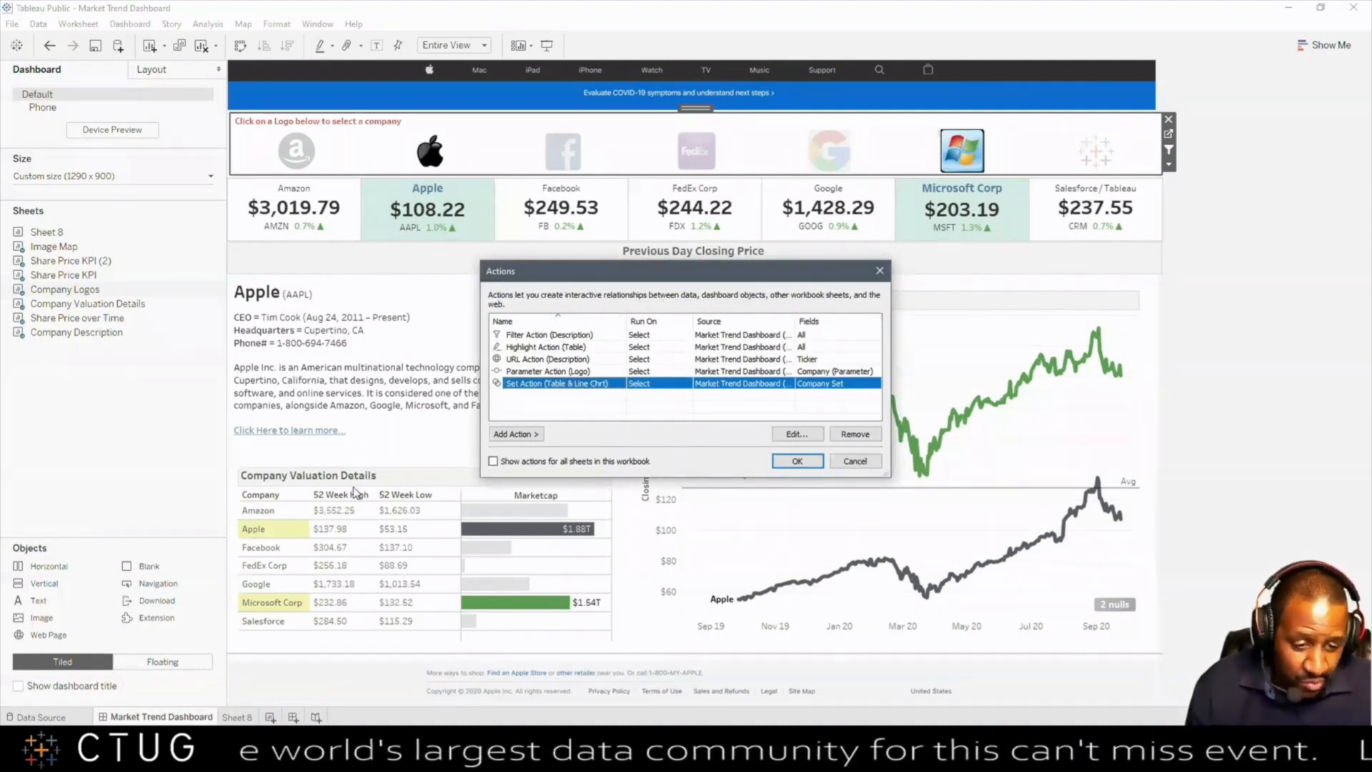
click(796, 434)
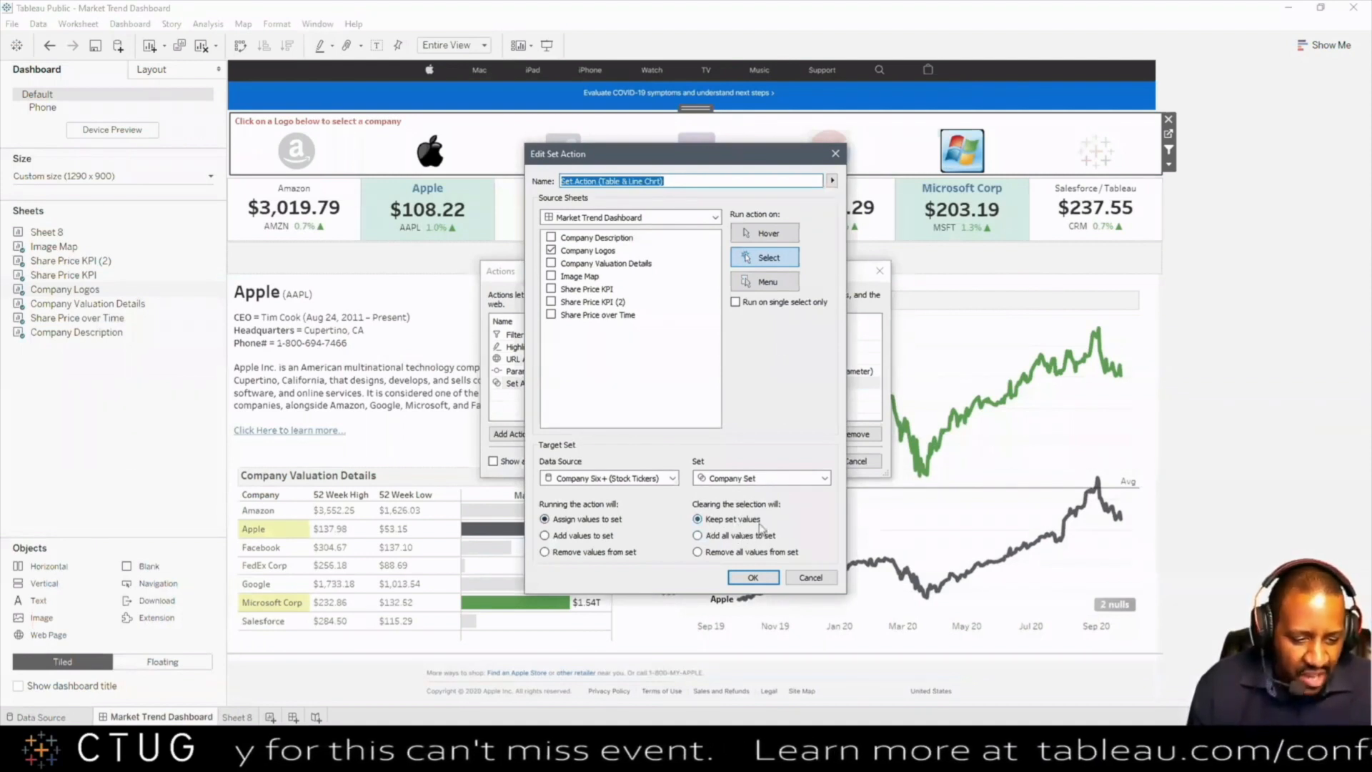
click(754, 578)
click(796, 461)
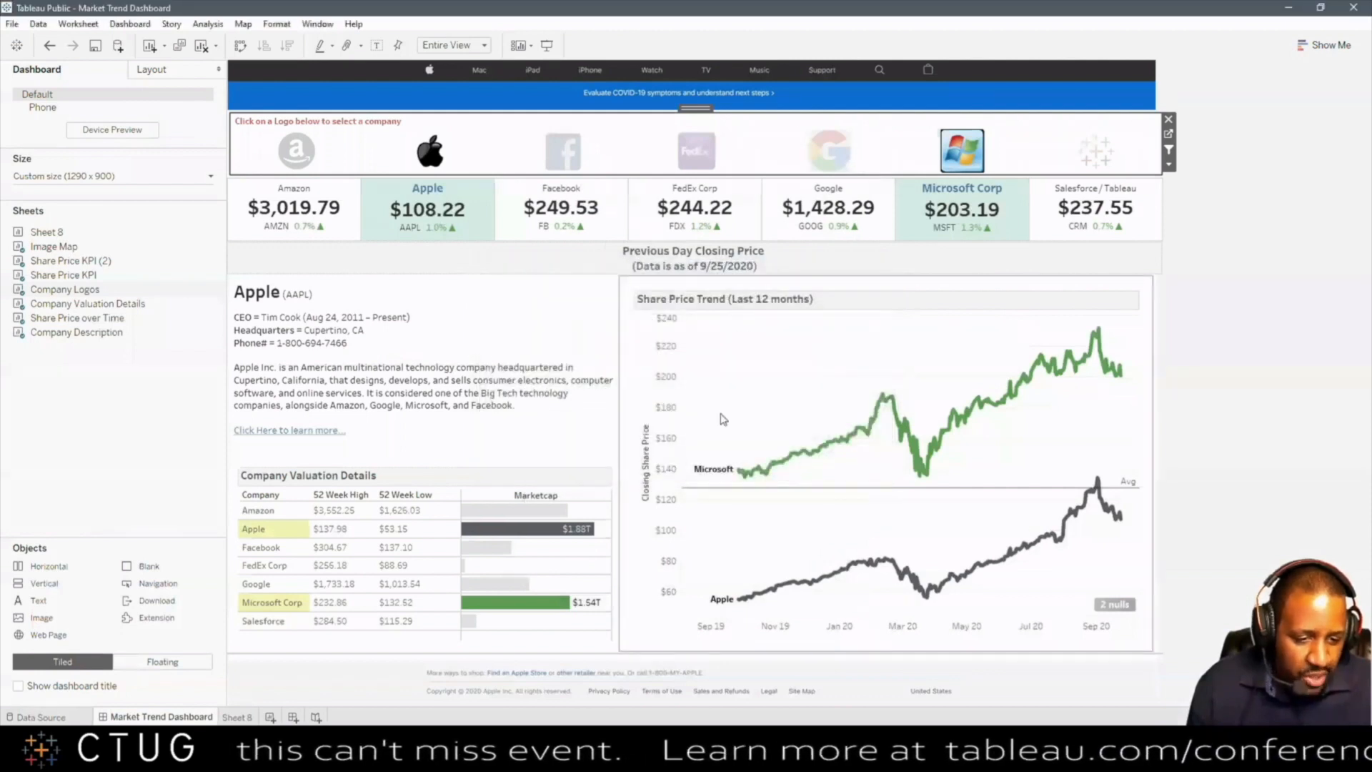
Step: Clear the selection down to Apple, select and deselect the Facebook logo, and select the FedEx logo
click(430, 155)
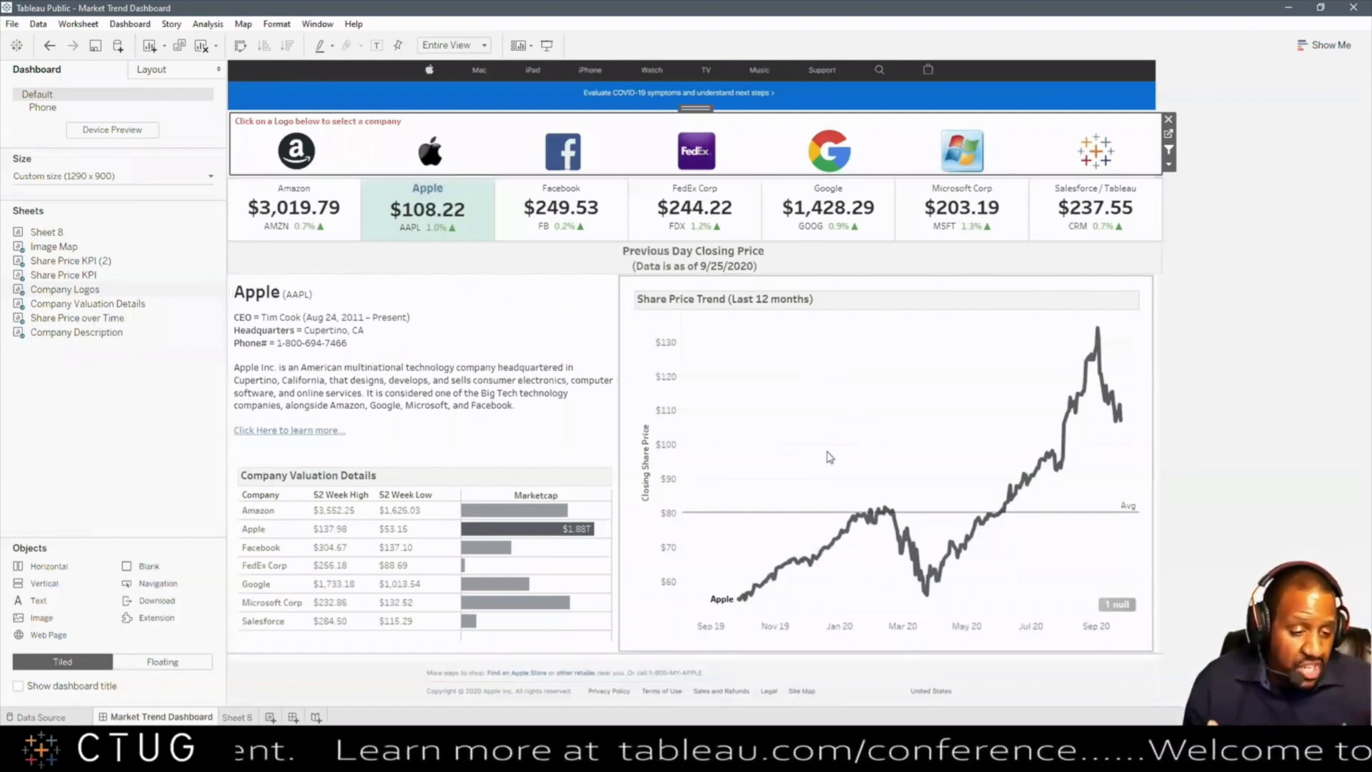
click(564, 153)
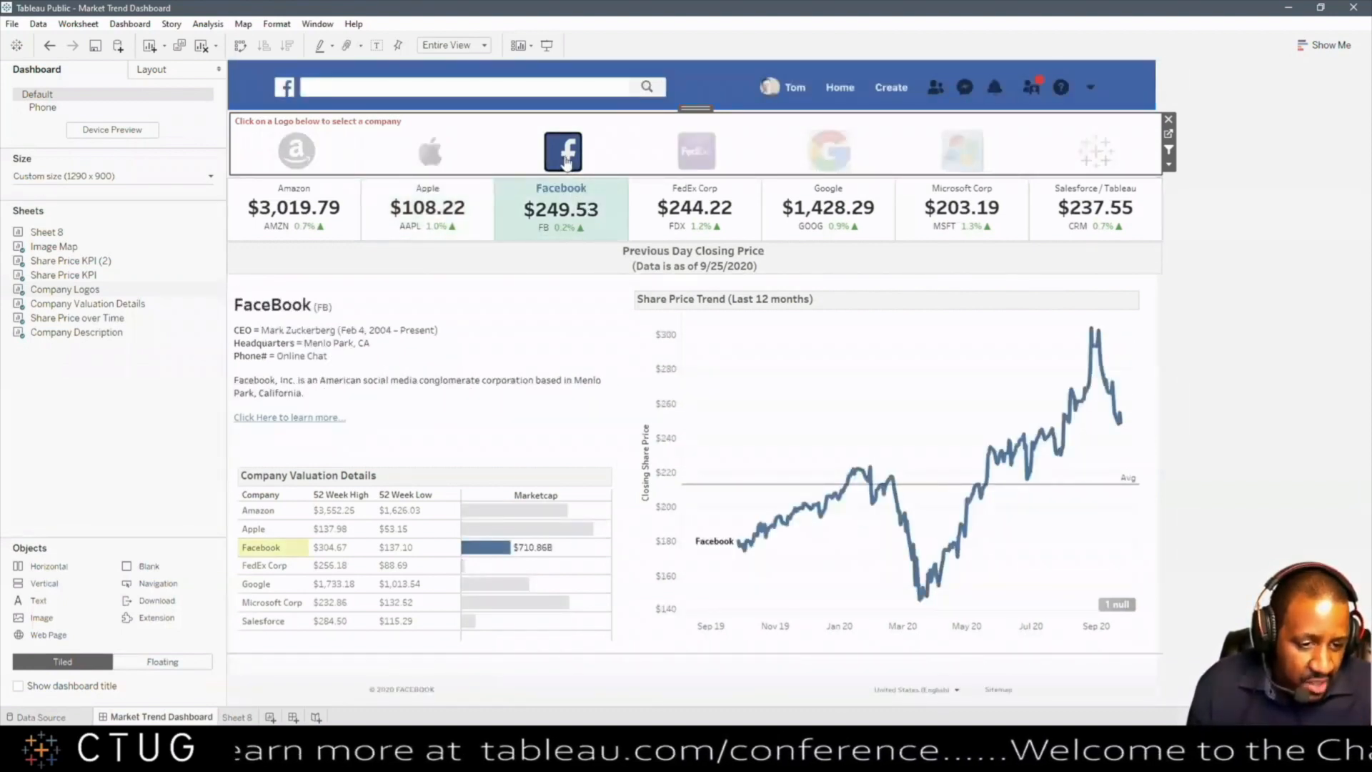
click(566, 160)
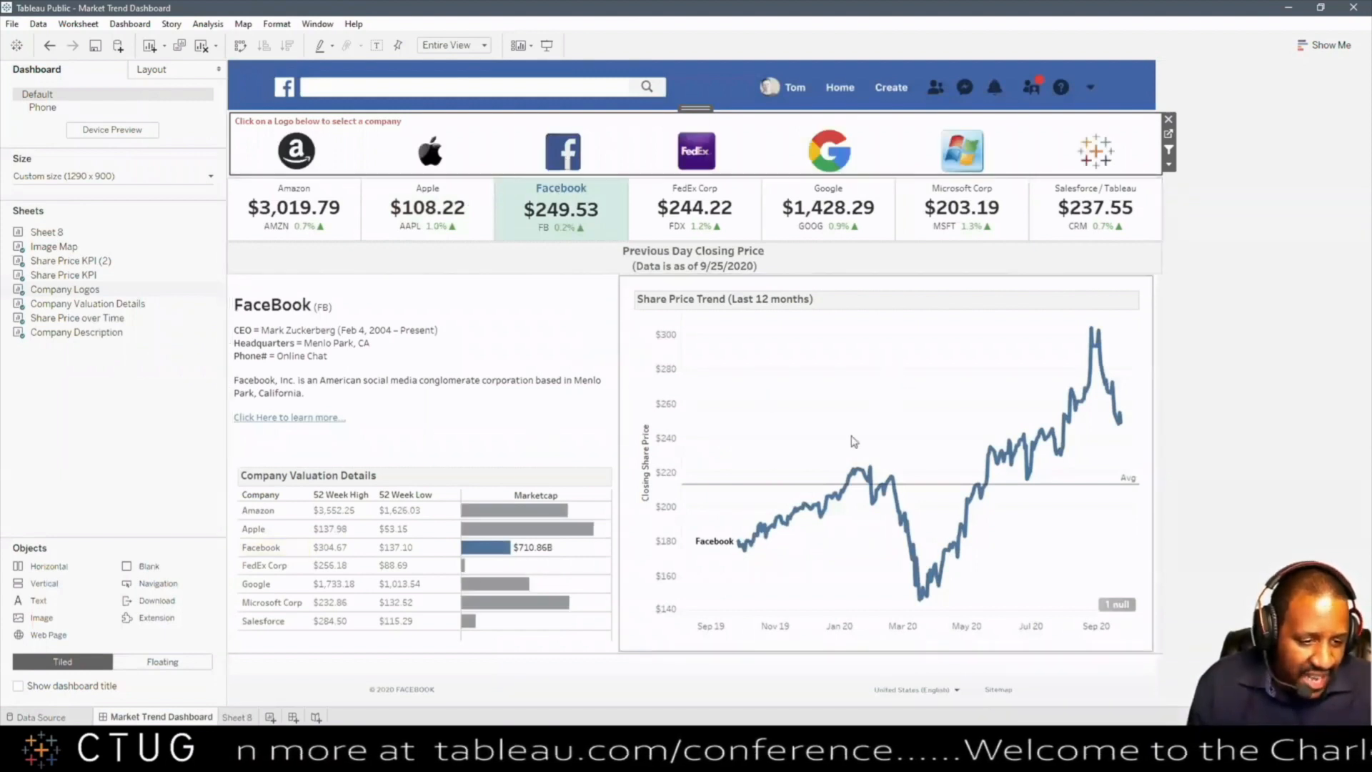
click(690, 154)
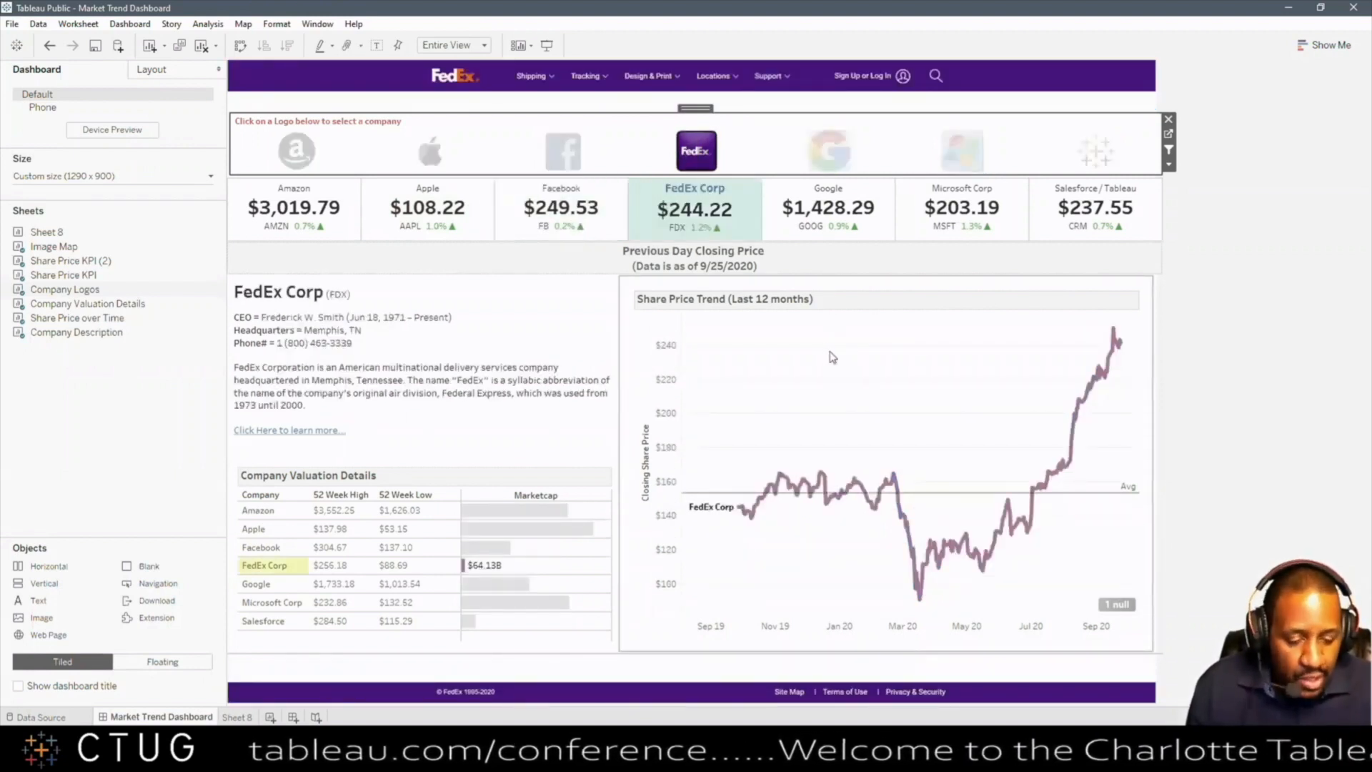
Step: Recheck how the Company Set action treats values when the selection is cleared, and leave its settings without editing
click(130, 24)
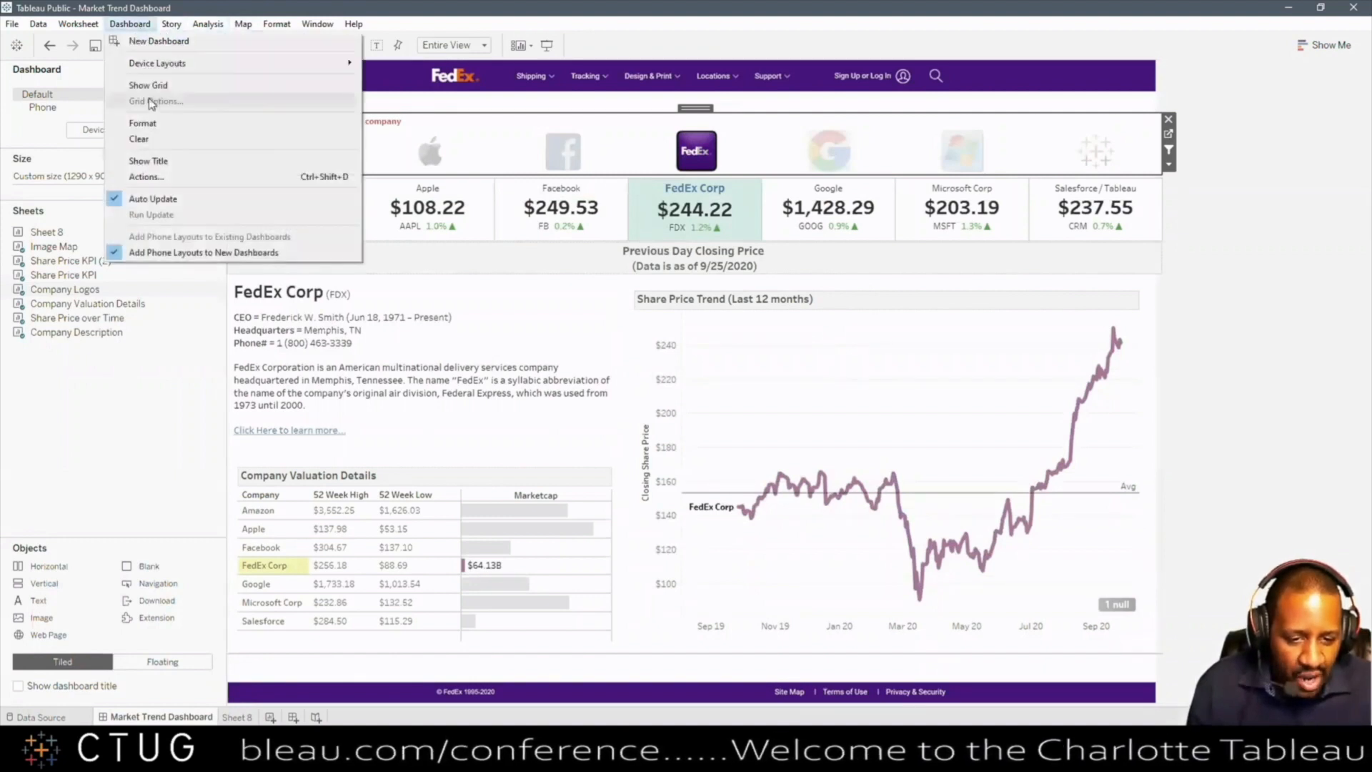
click(163, 177)
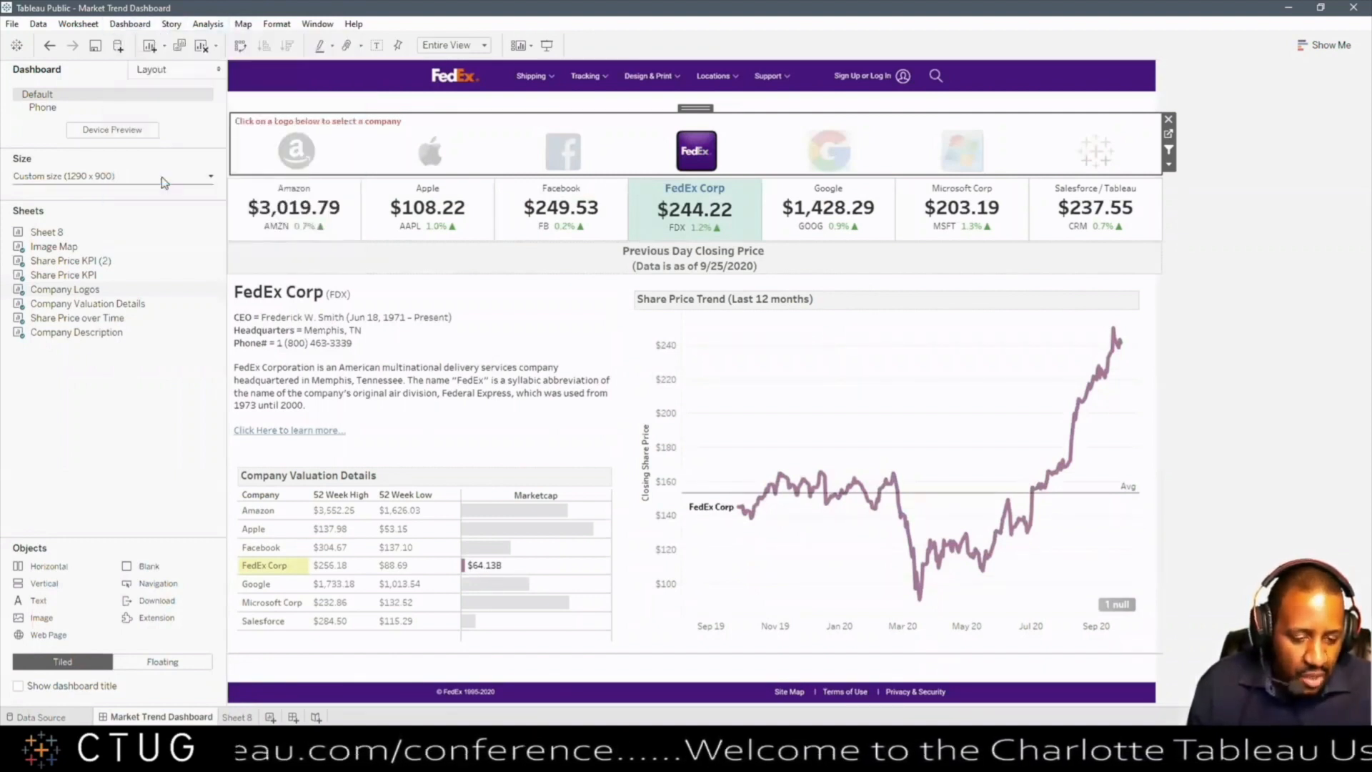
click(573, 386)
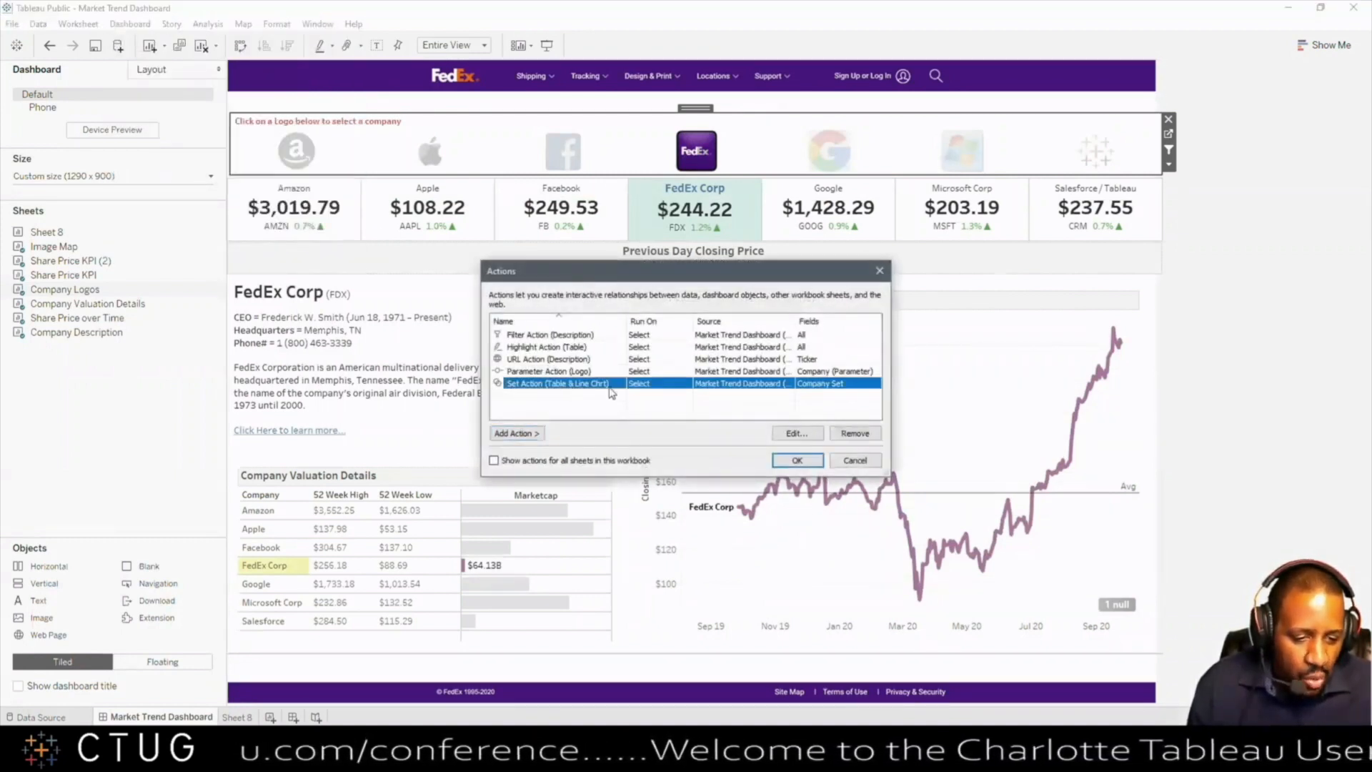
click(797, 433)
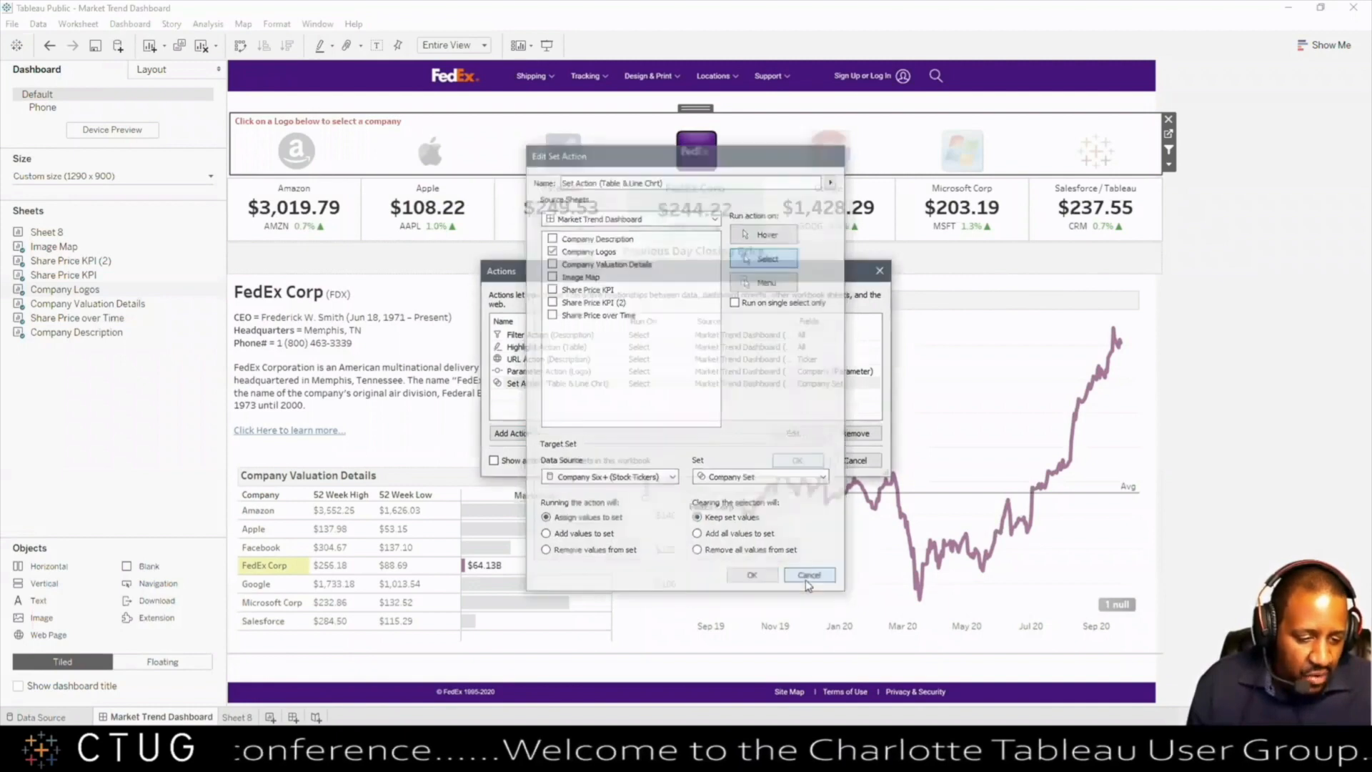
click(806, 580)
click(855, 461)
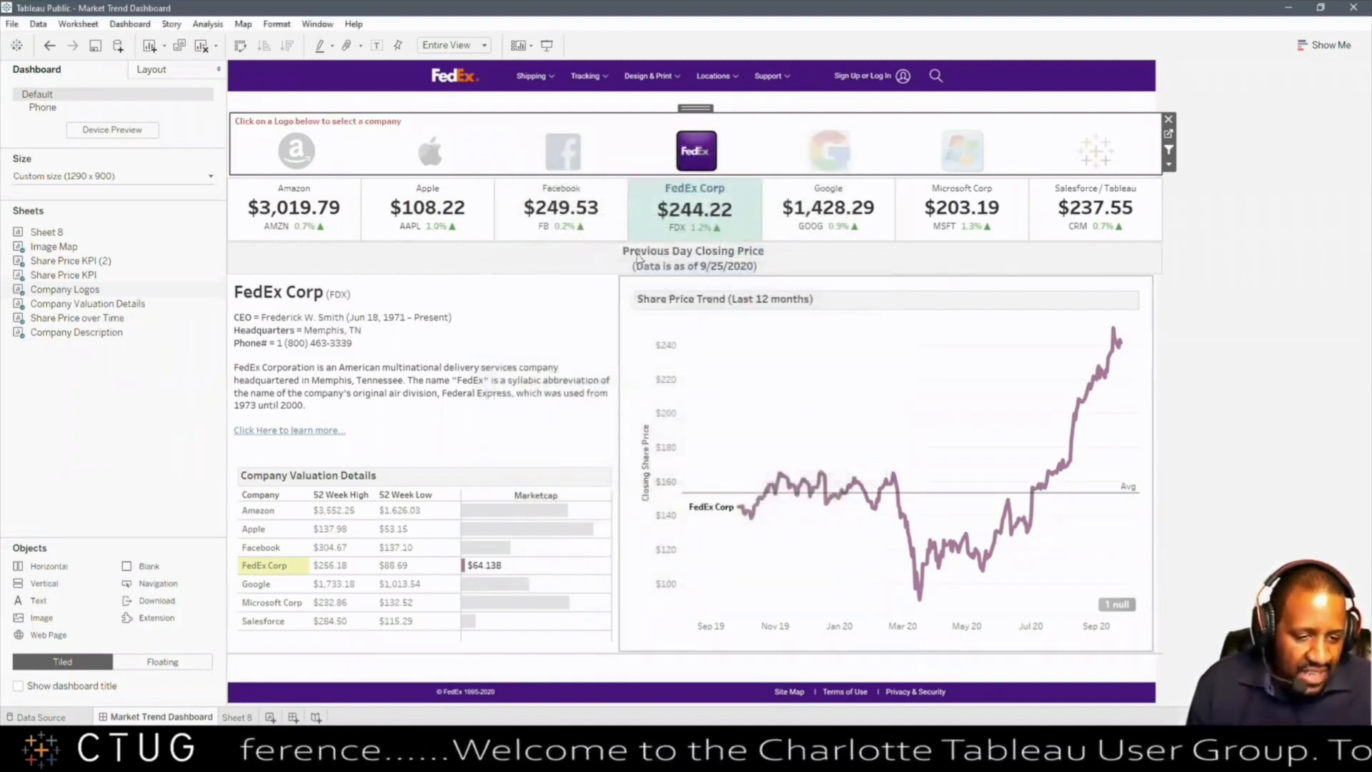
Step: Select the Apple logo and add the Facebook and Microsoft logos to the selection to compare the three companies
click(434, 165)
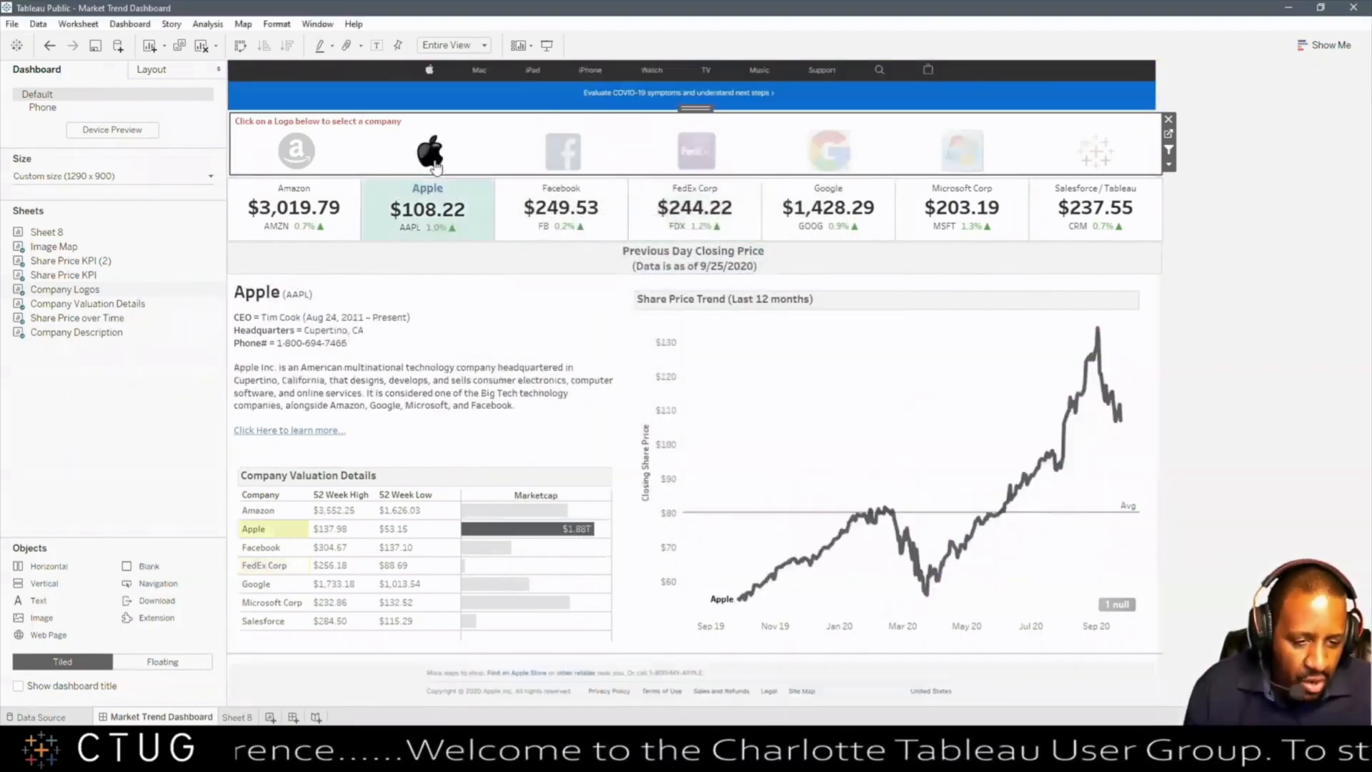
ctrl+click(551, 159)
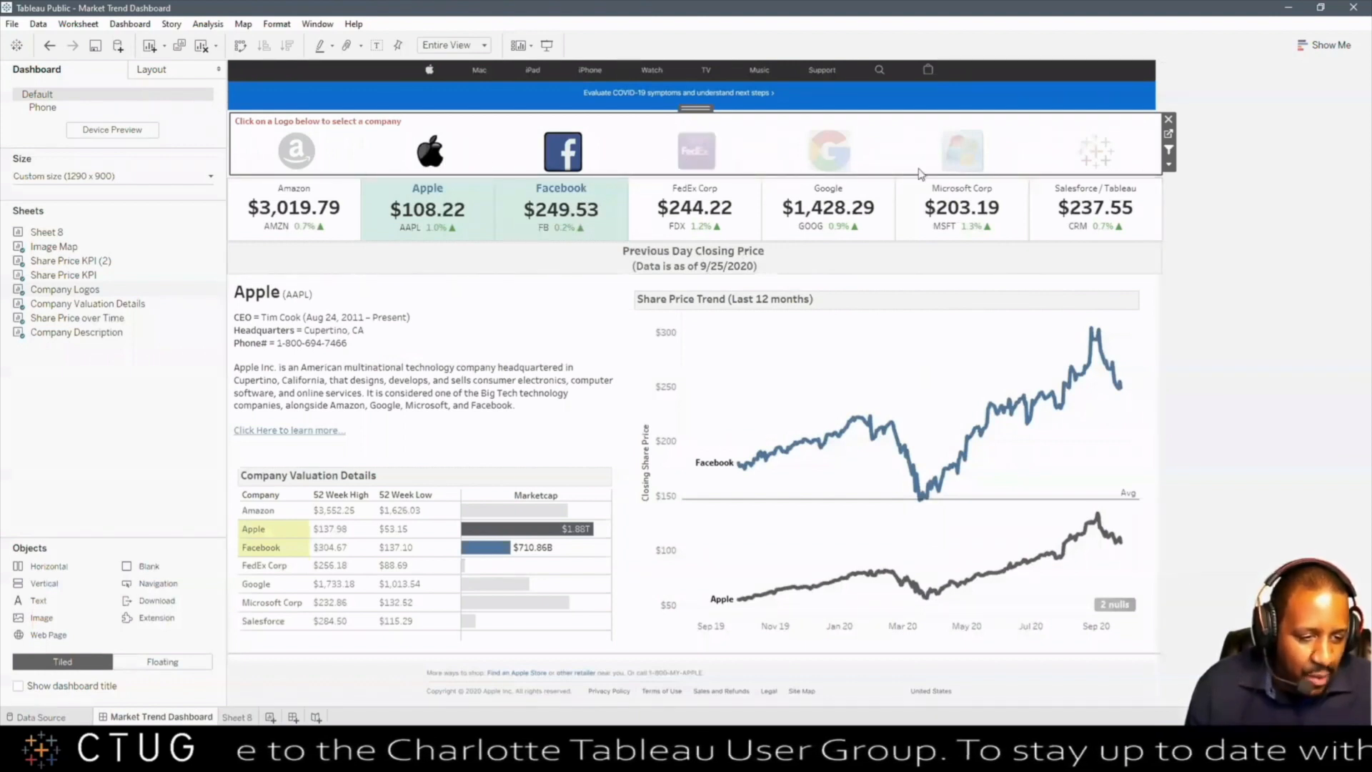
click(965, 161)
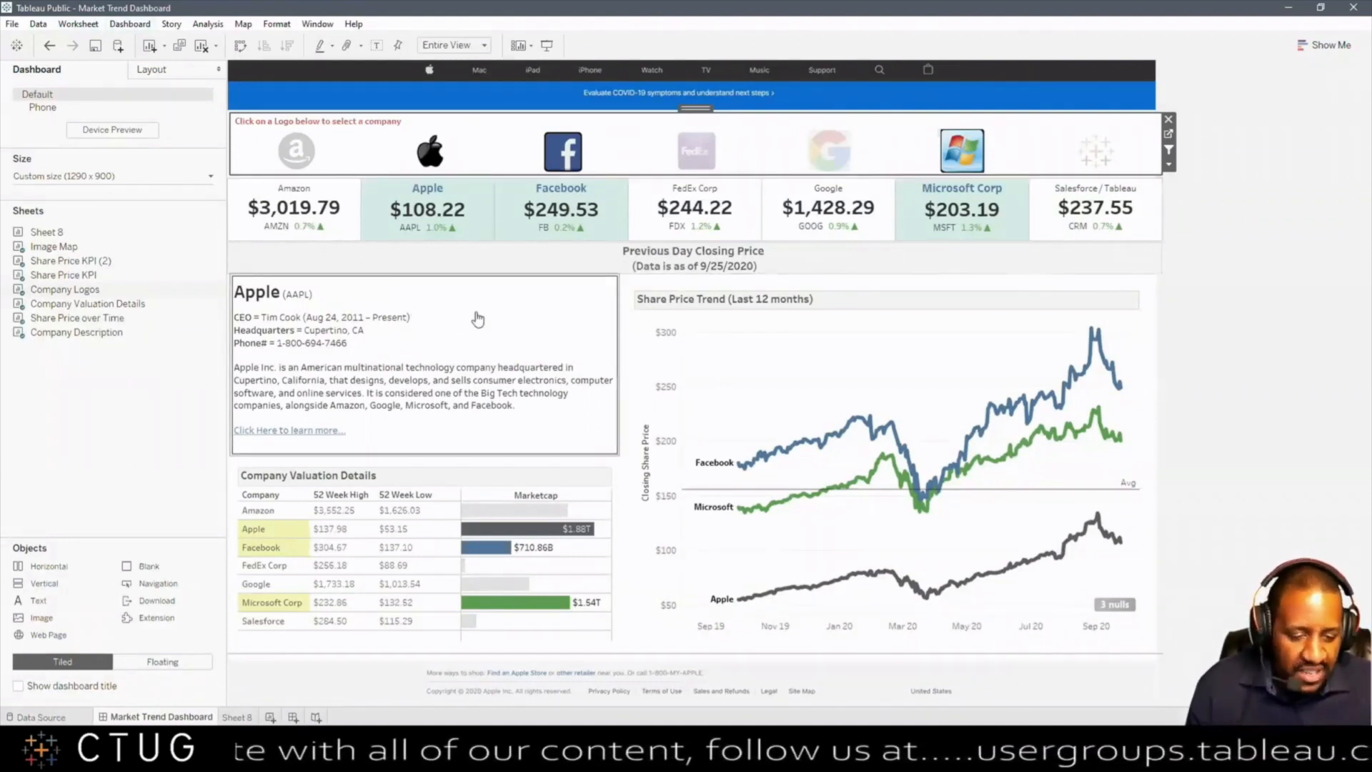
Step: Select only the Amazon logo, deselect it again, and move the focus off the Company Logos sheet
click(295, 151)
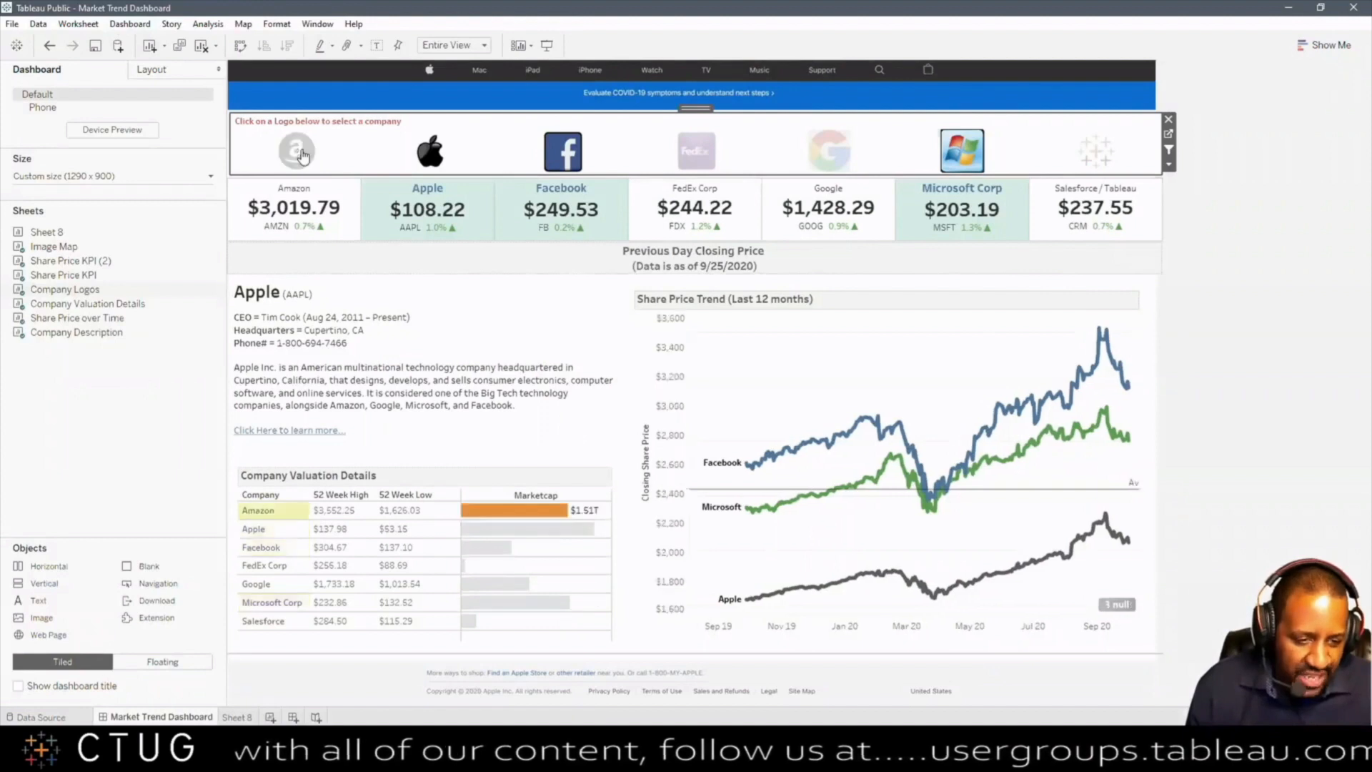
click(299, 152)
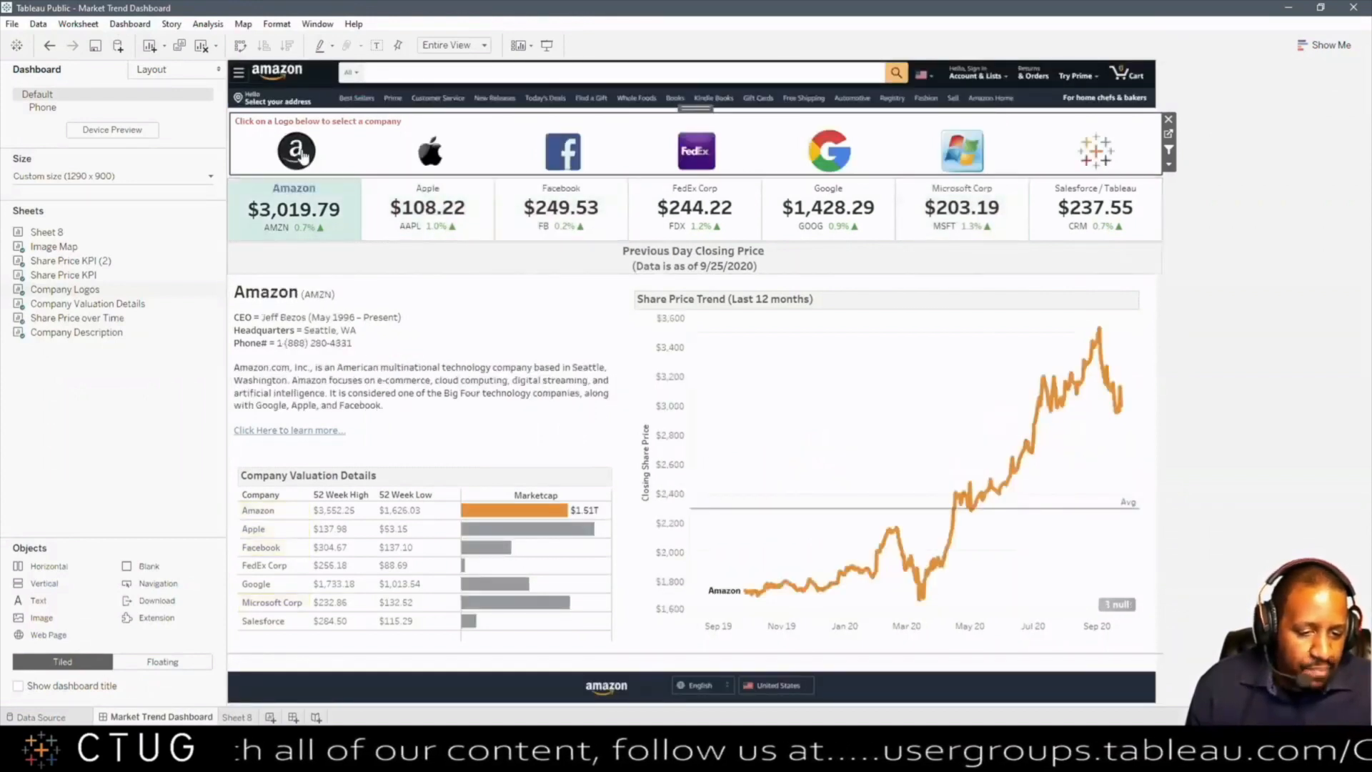
click(1246, 265)
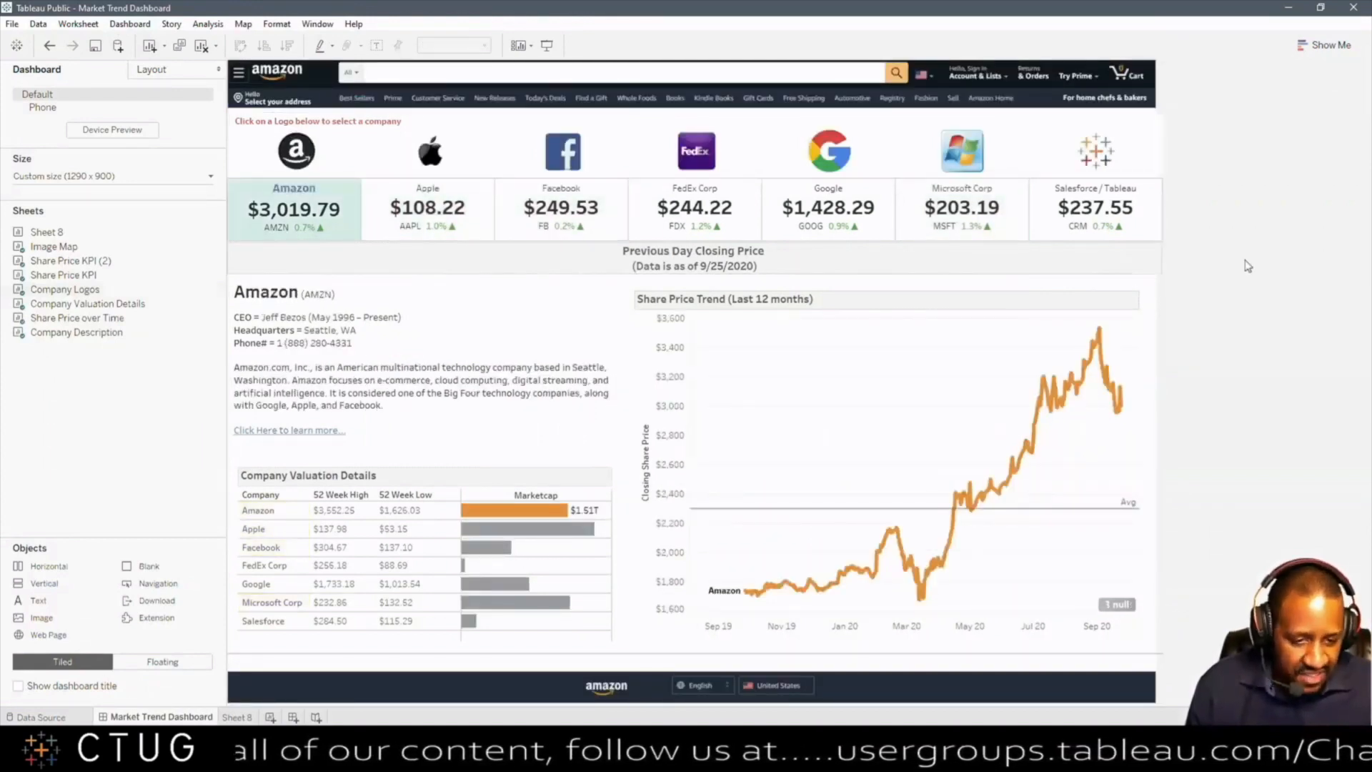
Step: Open the Company Description worksheet from the dashboard to examine its fields, and return to the Market Trend Dashboard
click(551, 288)
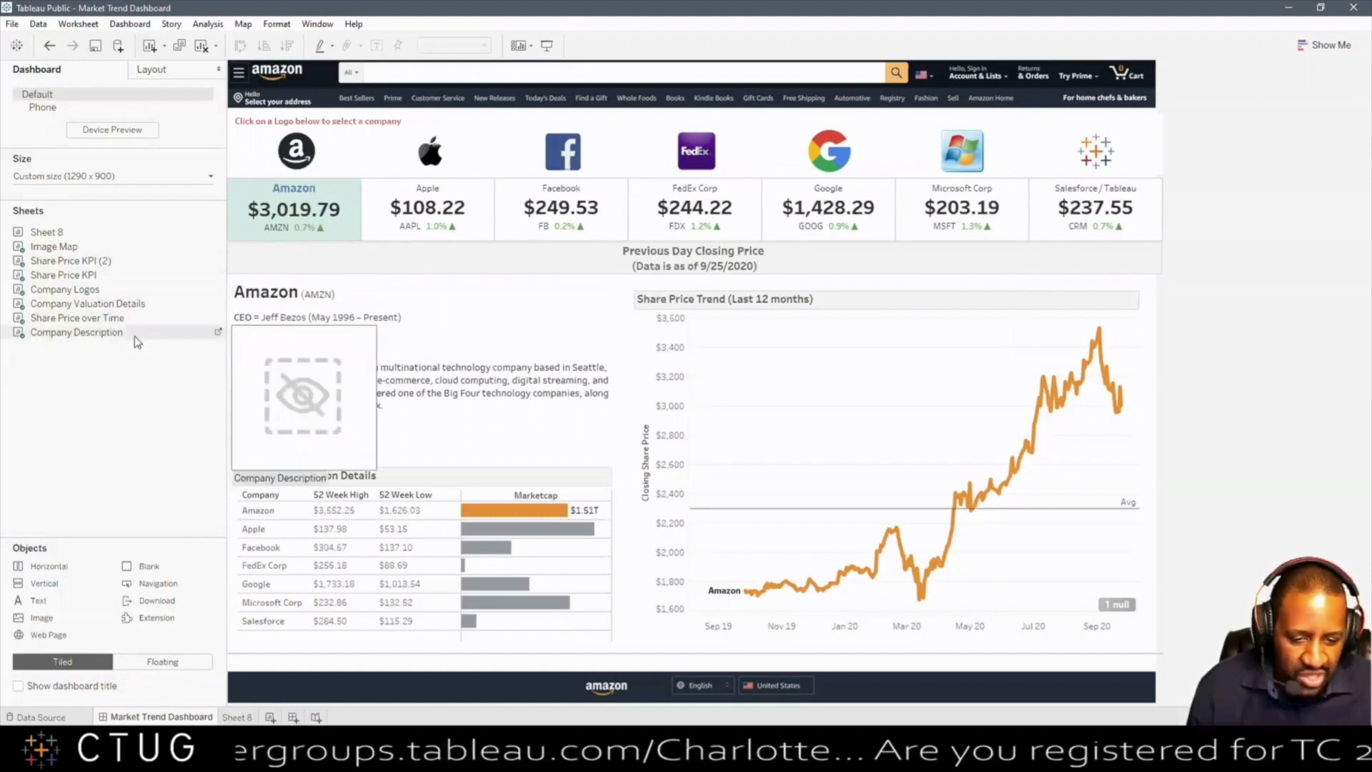
click(218, 332)
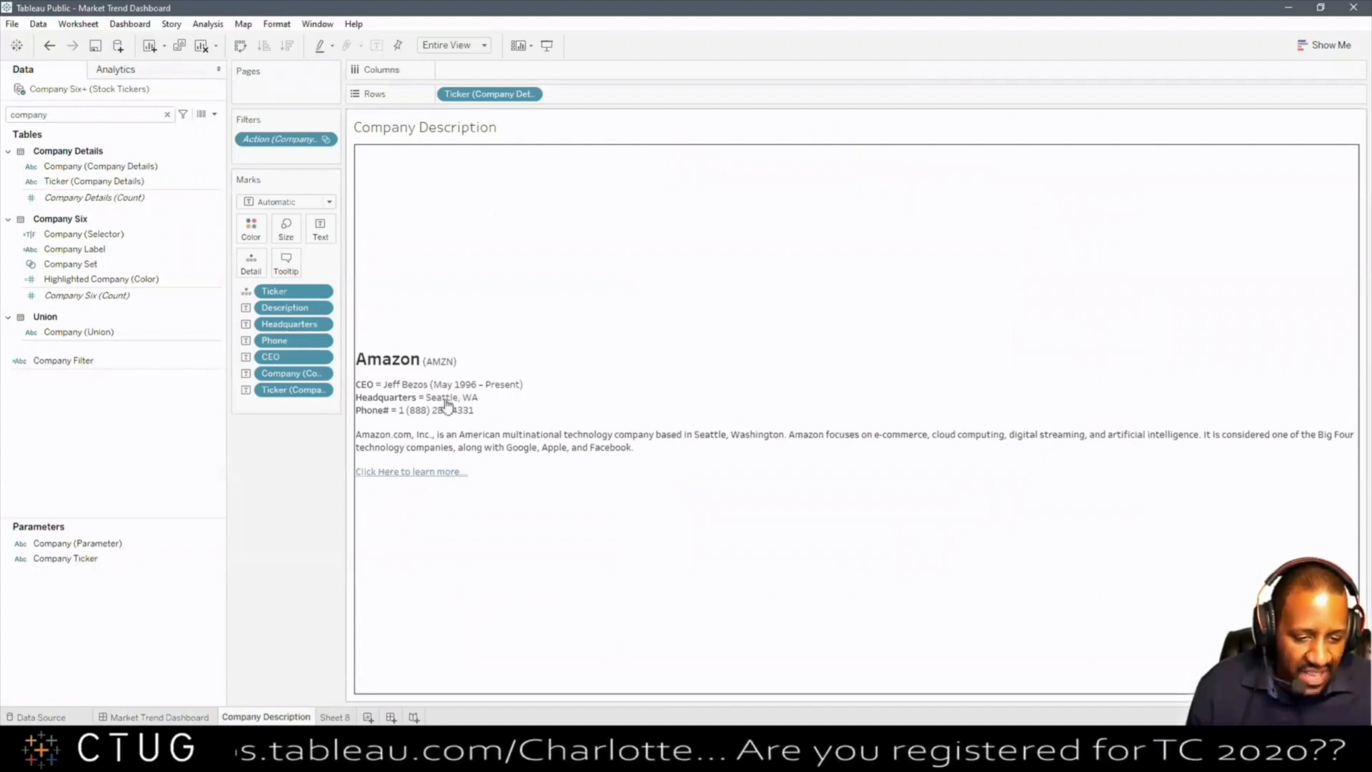
click(175, 717)
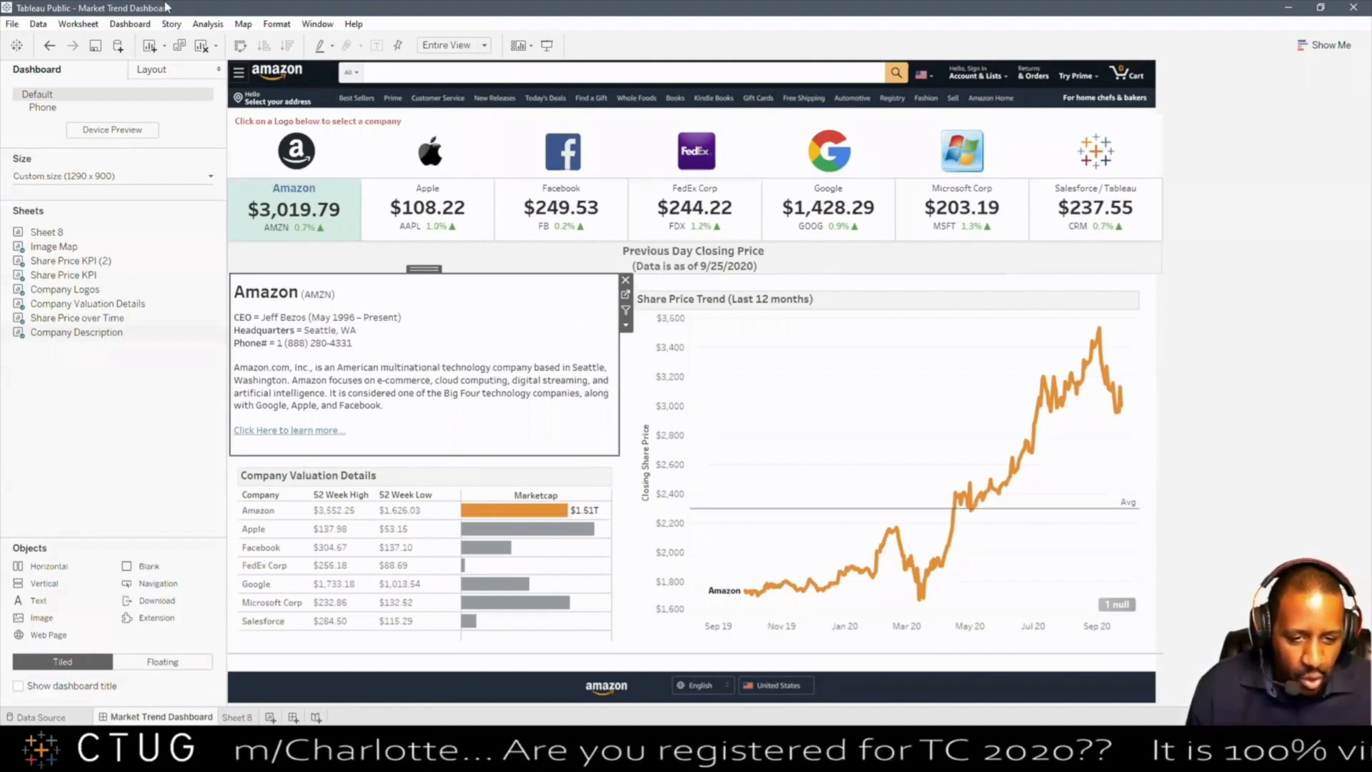
Step: Open the dashboard's Filter Action (Description) and review its source and target sheets, single-select option and clearing behaviour
click(131, 23)
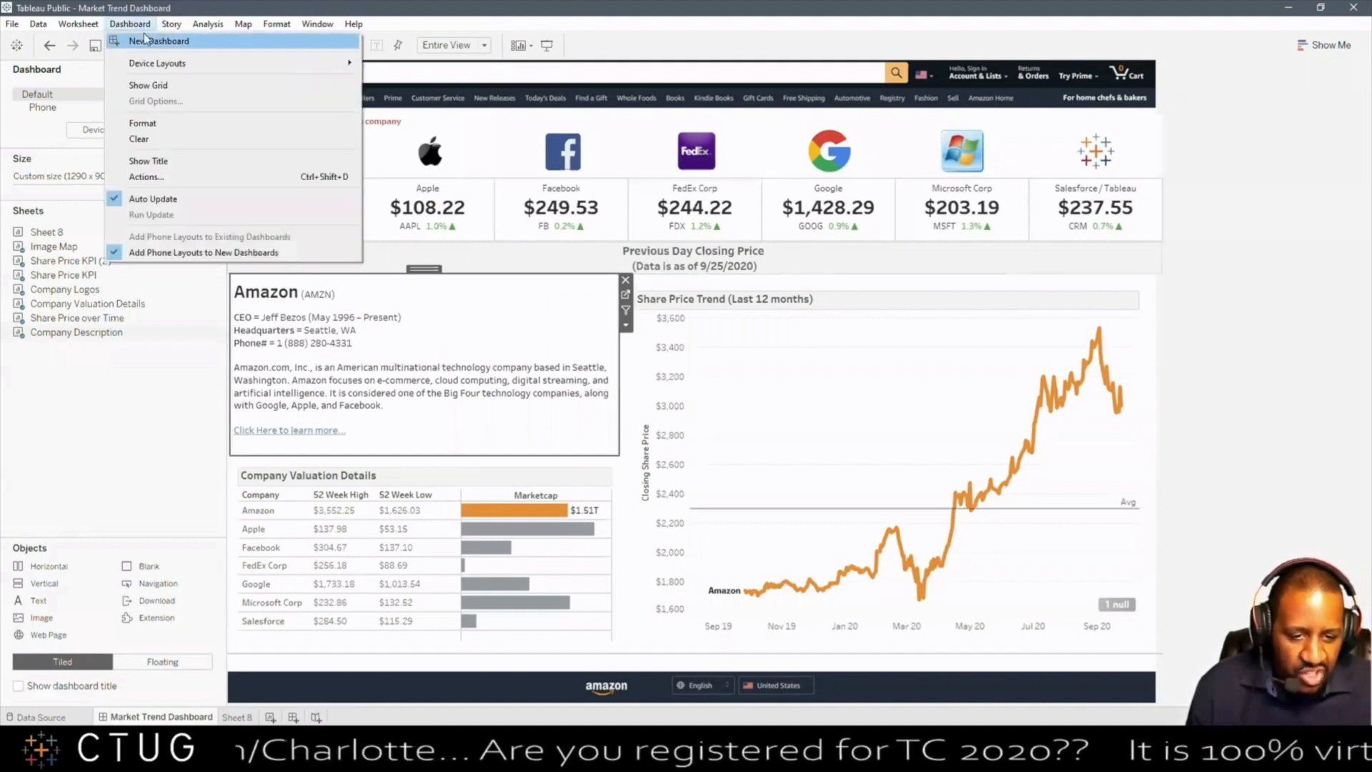
click(170, 176)
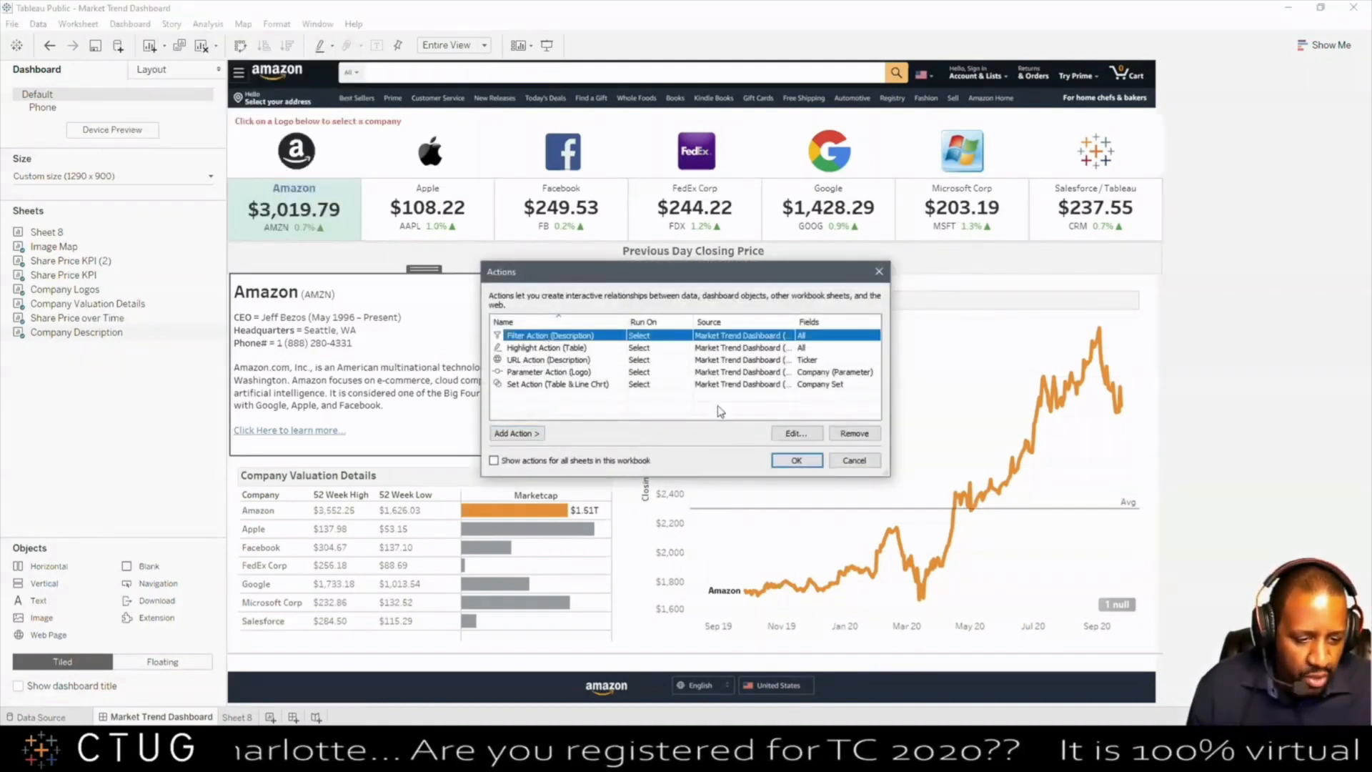
click(786, 433)
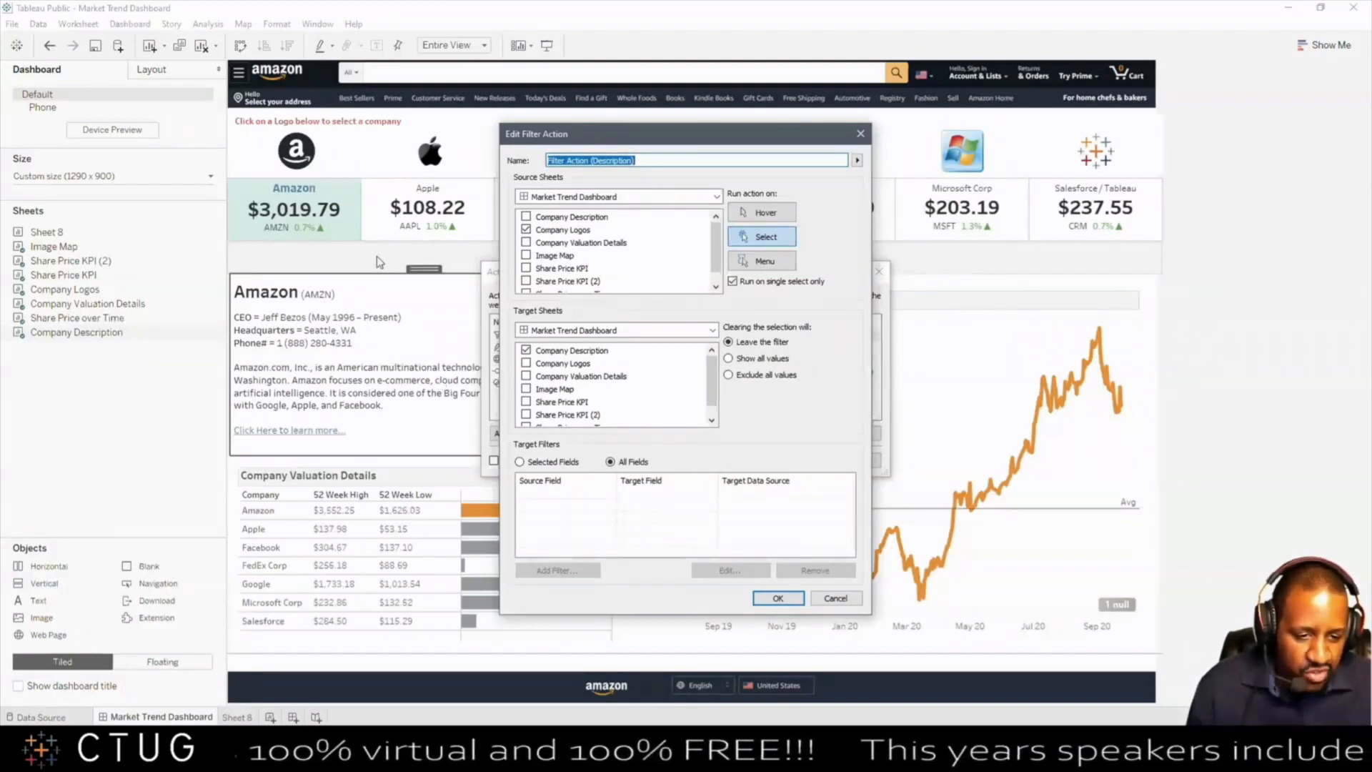
click(778, 598)
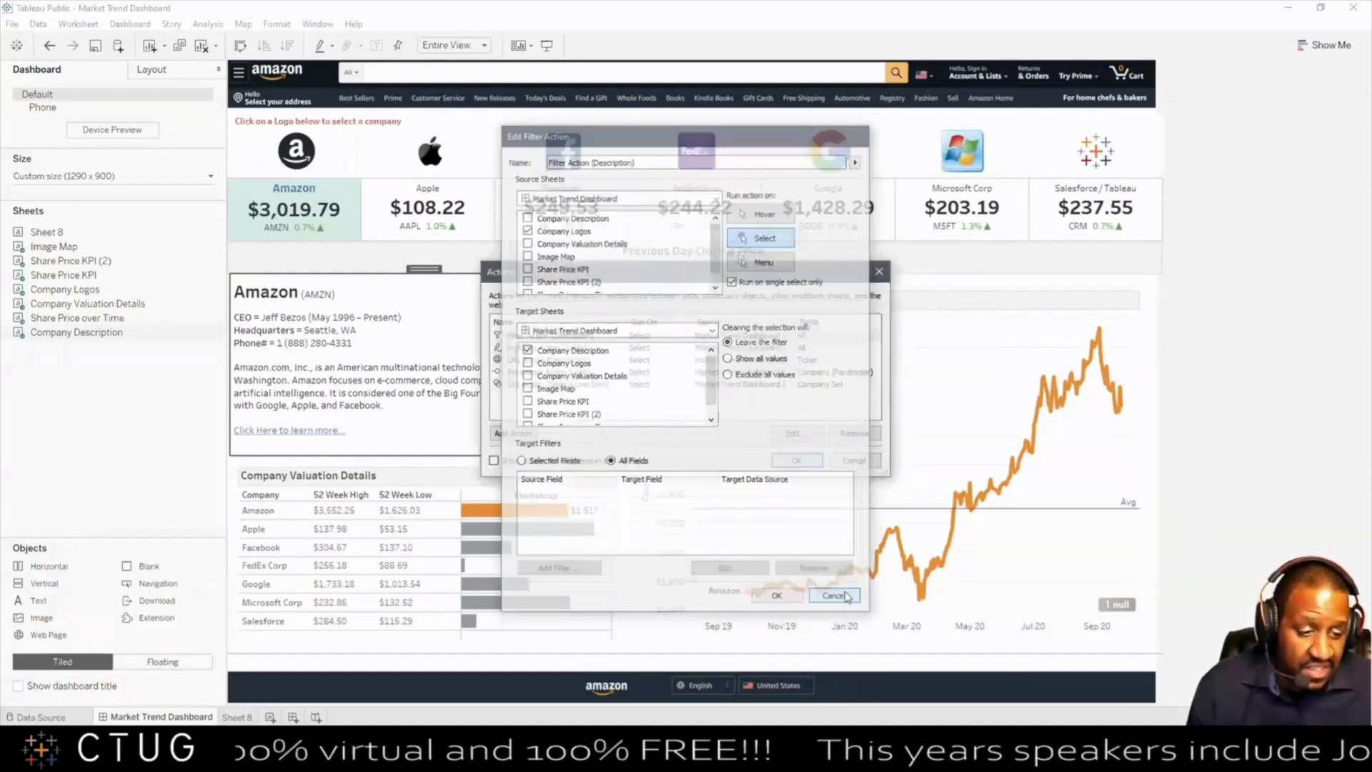
click(820, 463)
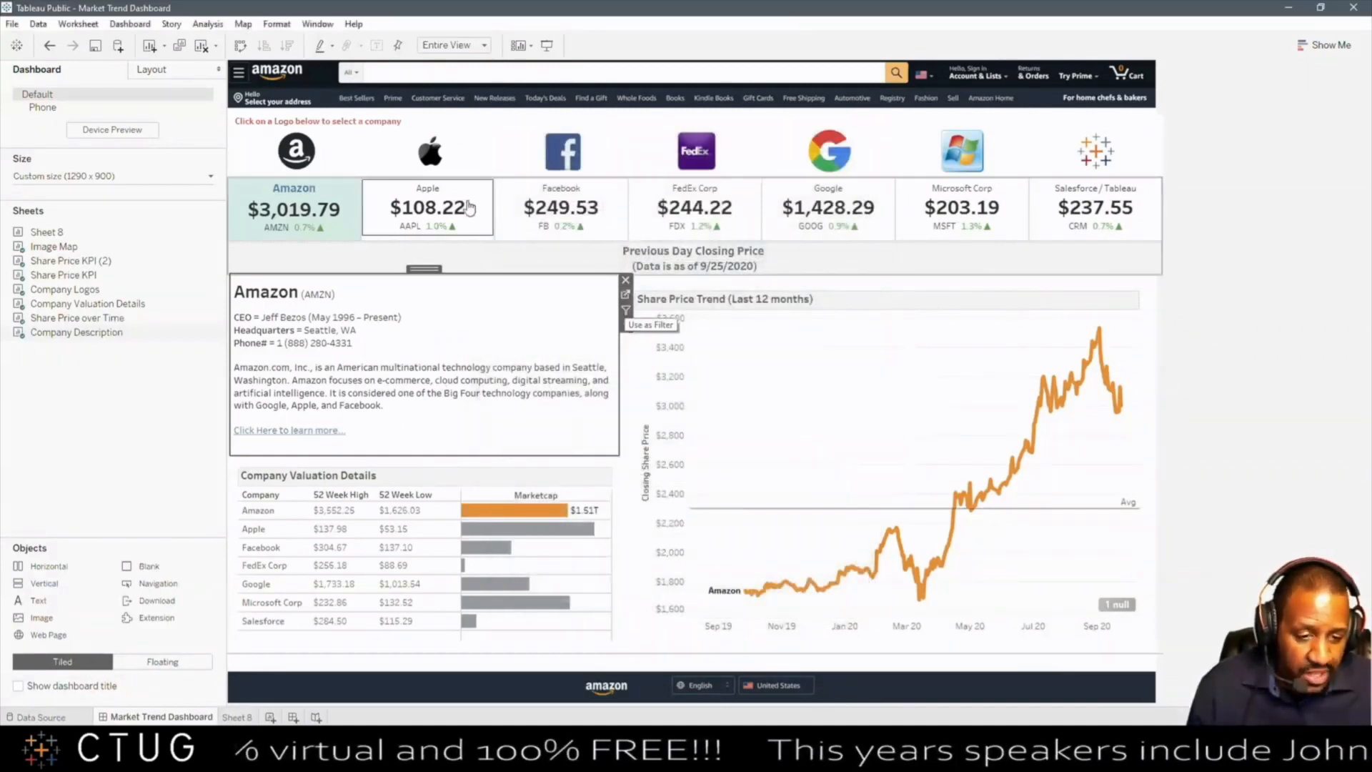
Step: Select the Google logo, switch to the Amazon logo, and add Google to the selection to compare both companies
click(838, 166)
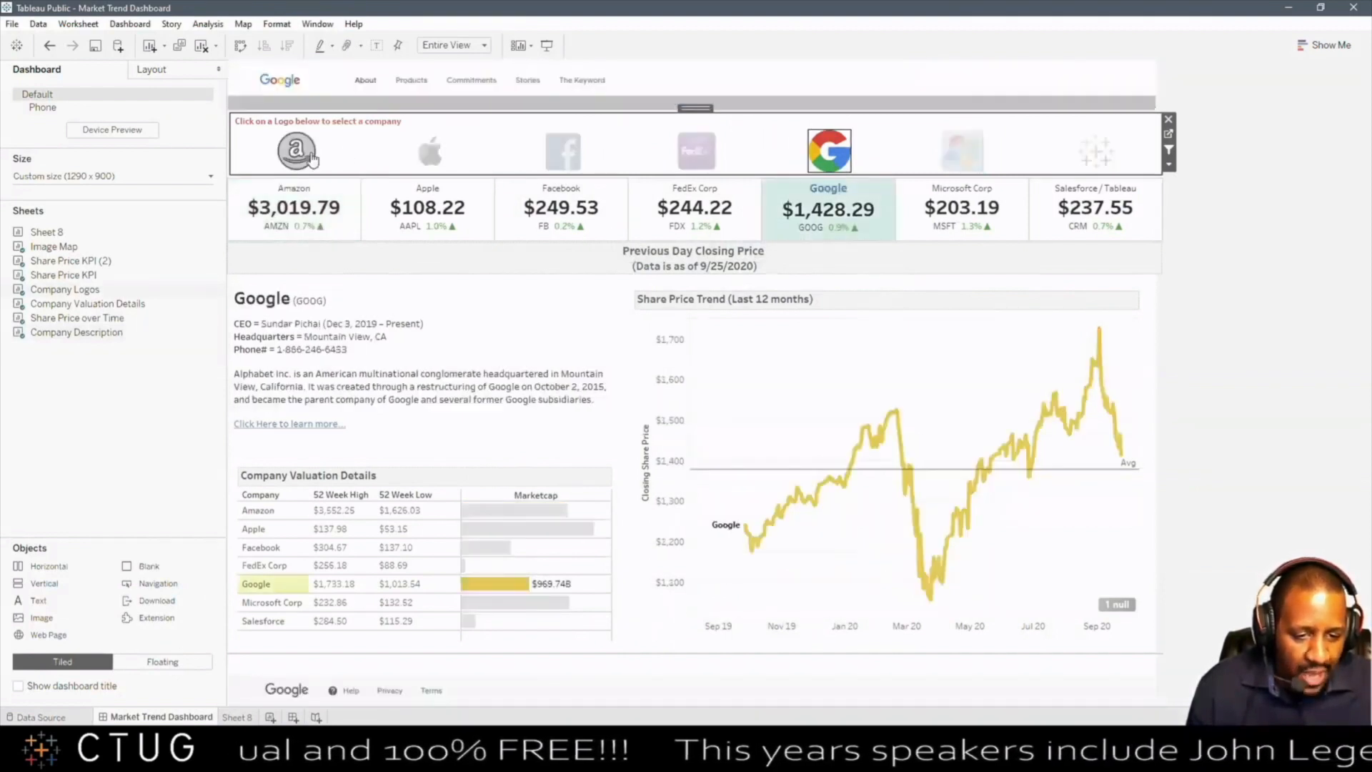
click(296, 154)
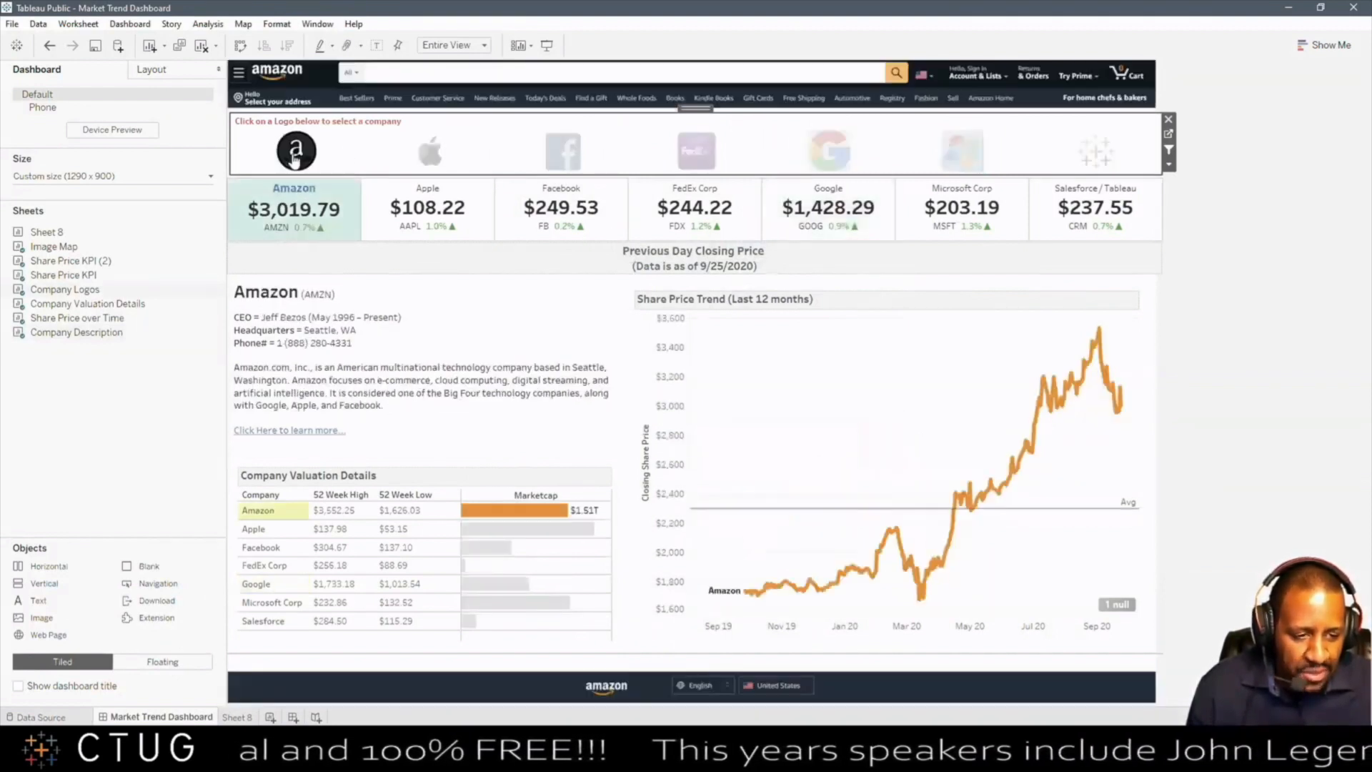
ctrl+click(820, 160)
mouse_move(486, 581)
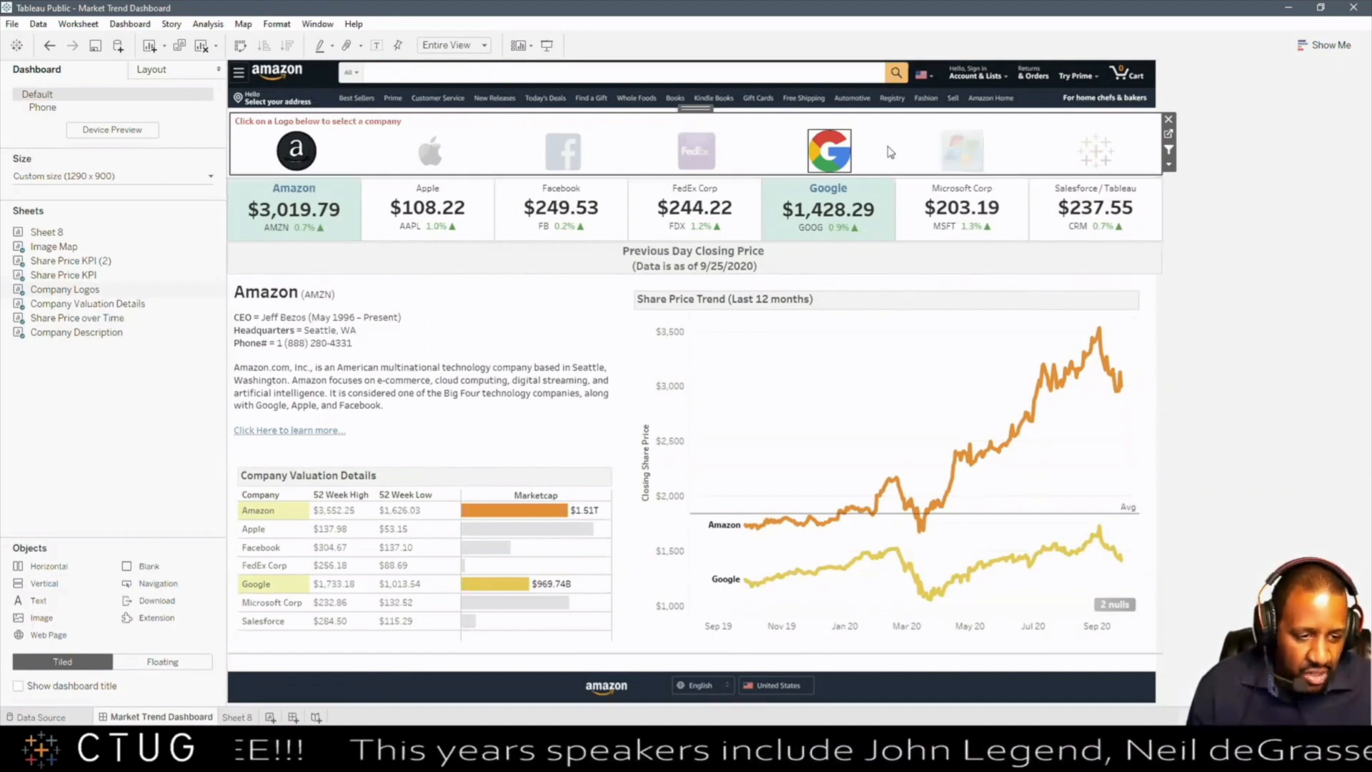
Step: Select the Google logo first and add Amazon to compare them, and switch the selection to Amazon alone
click(843, 165)
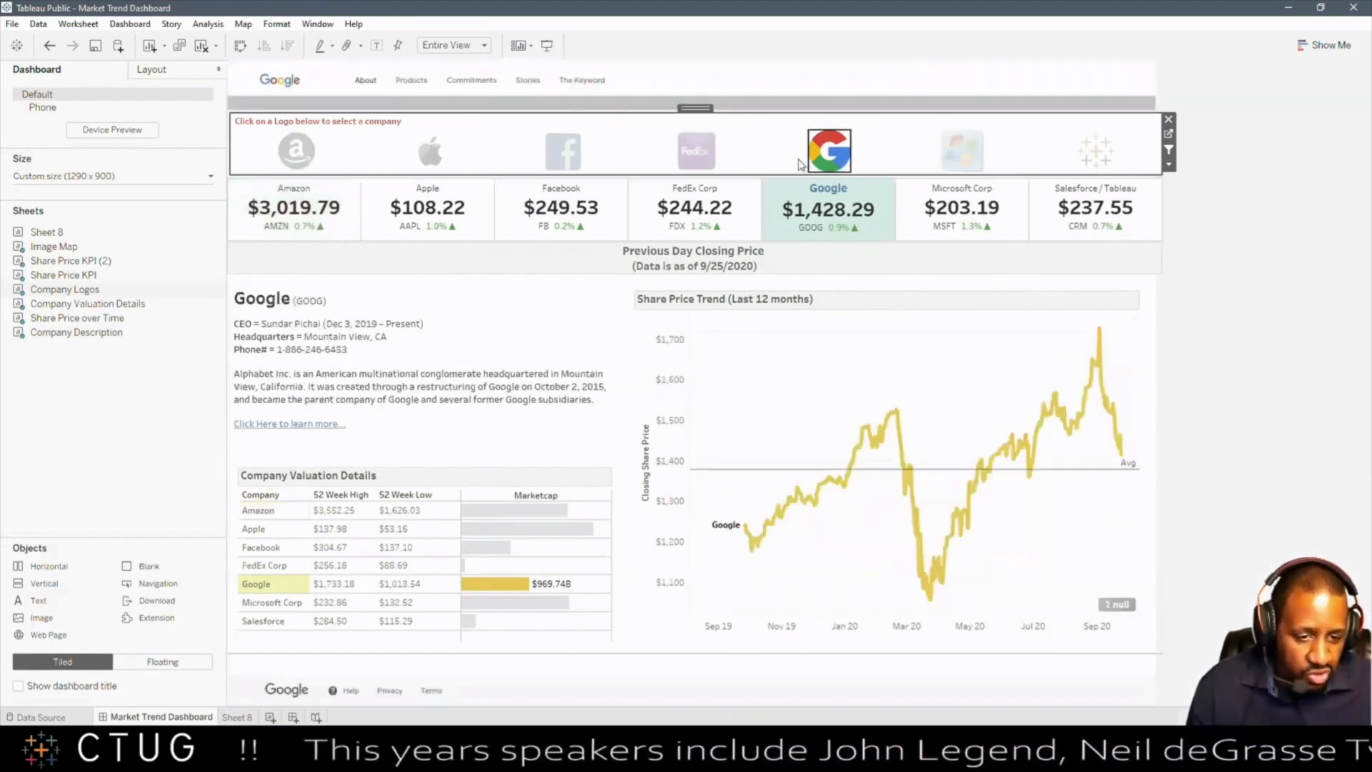
ctrl+click(297, 152)
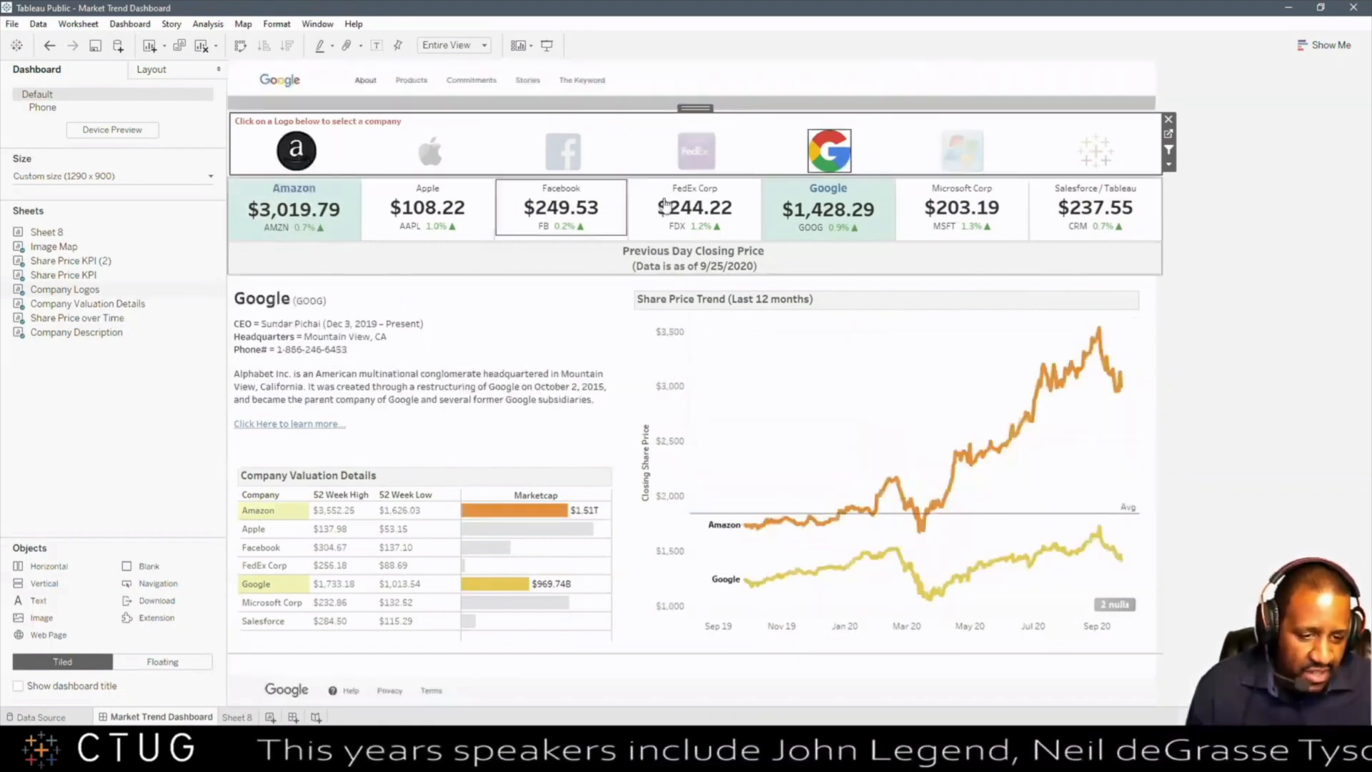
click(1328, 288)
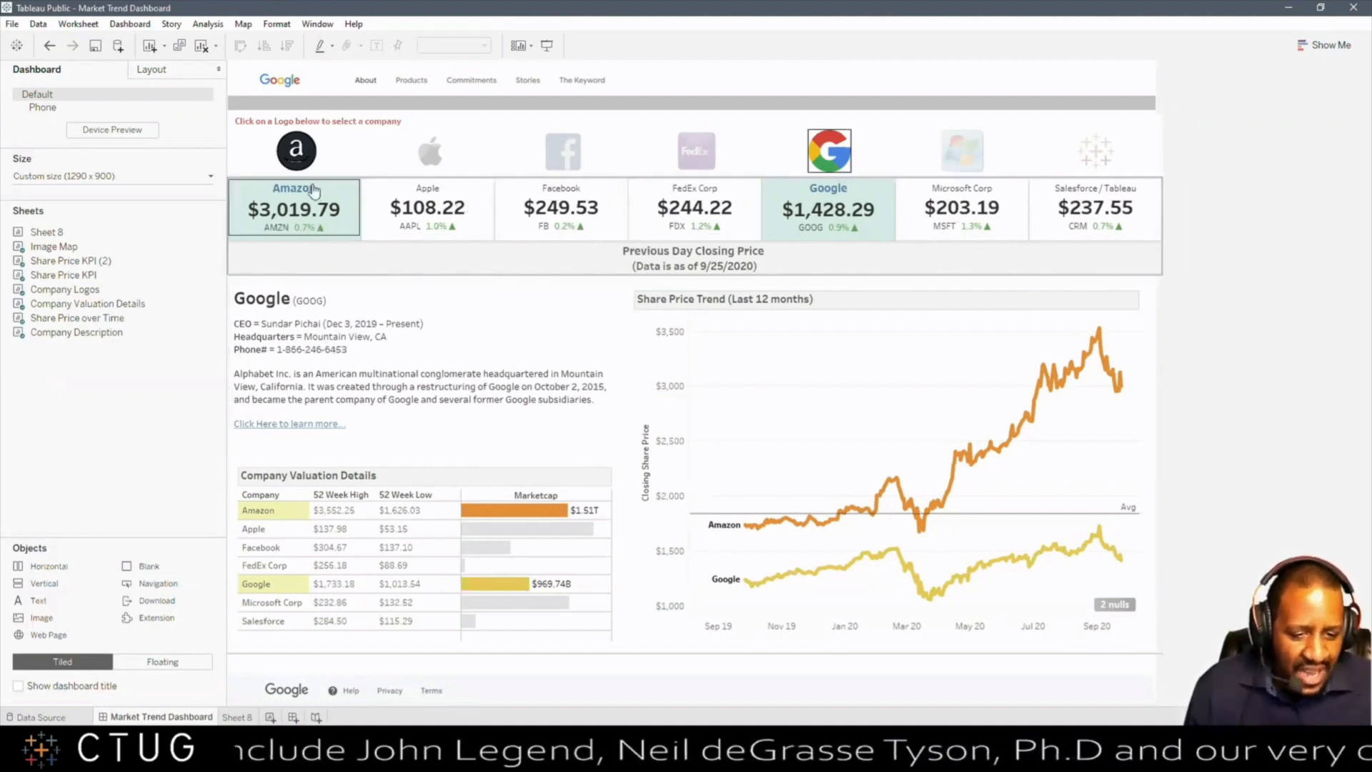
click(301, 166)
click(301, 167)
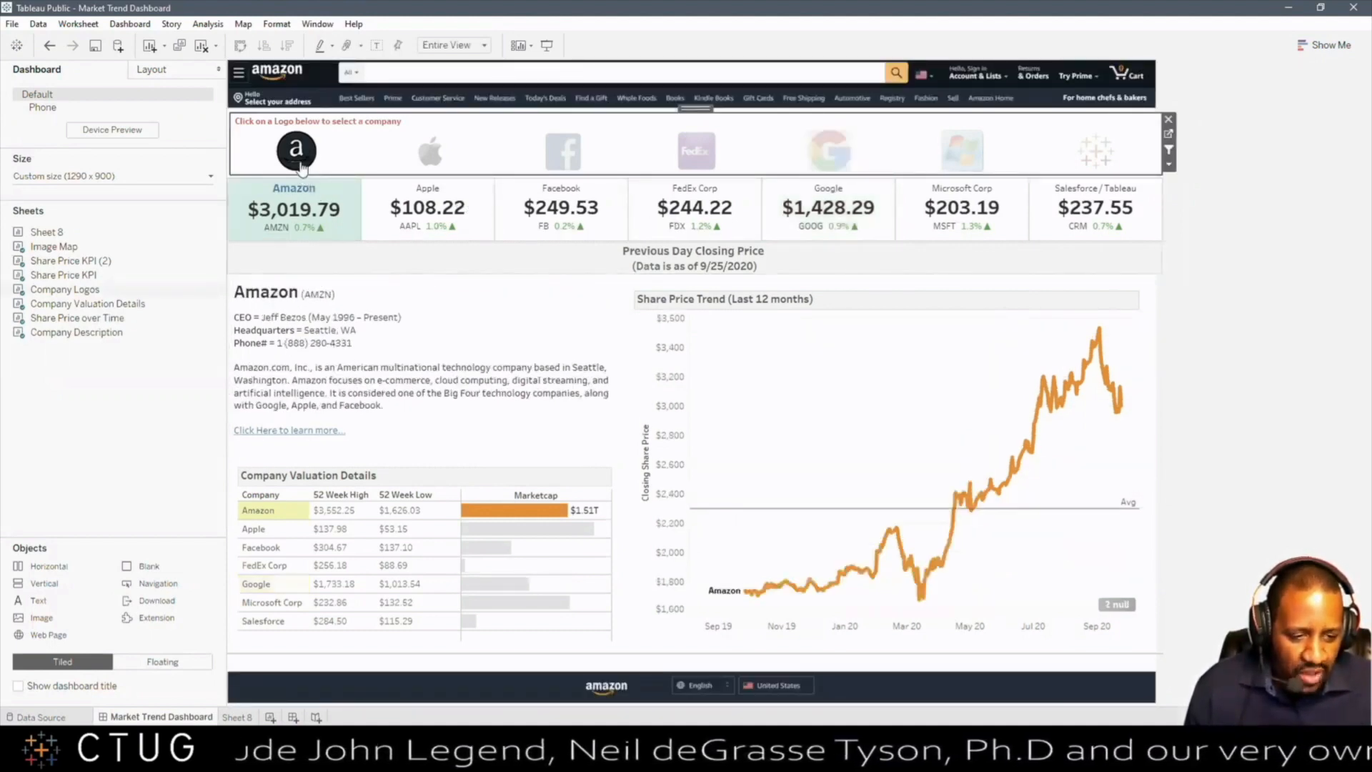
Step: Open the dashboard's Highlight Action (Table) and review its source sheet, target sheet and target highlighting fields
click(296, 151)
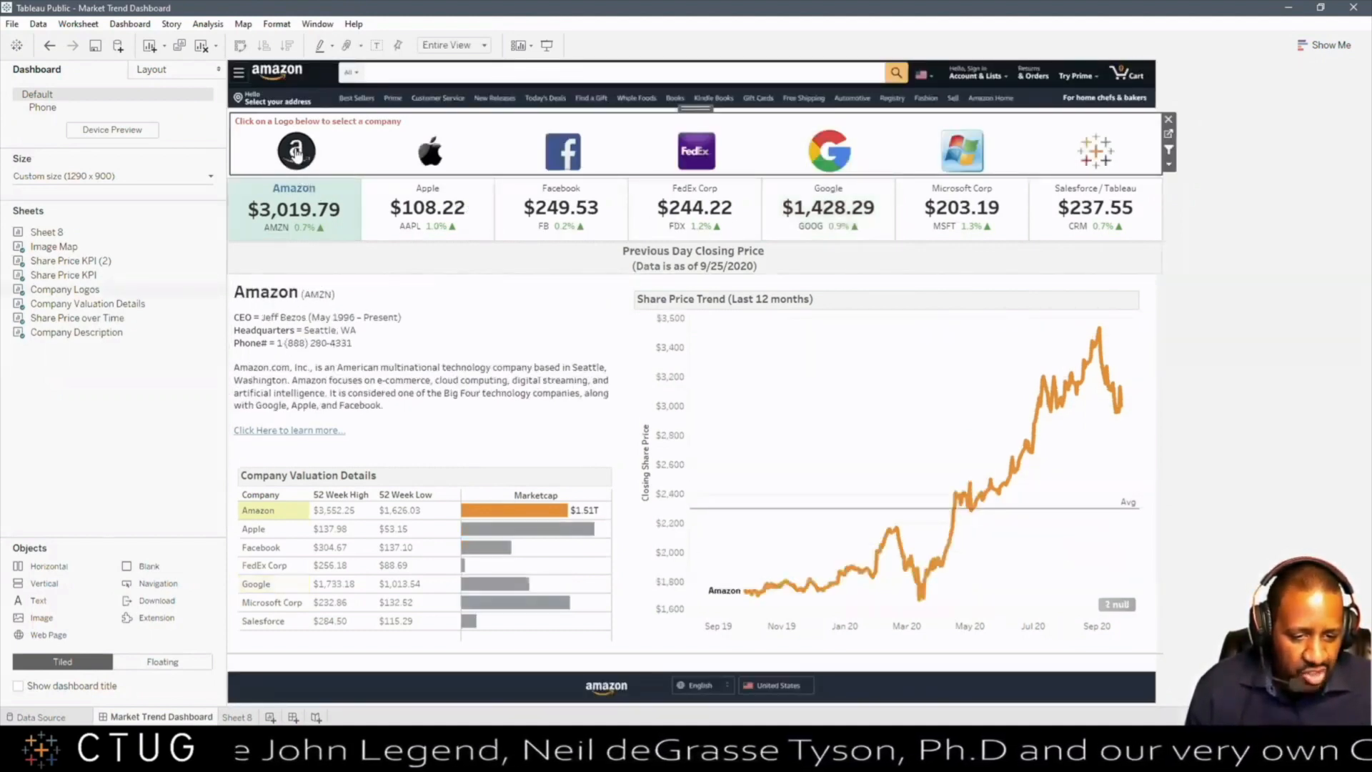
click(296, 152)
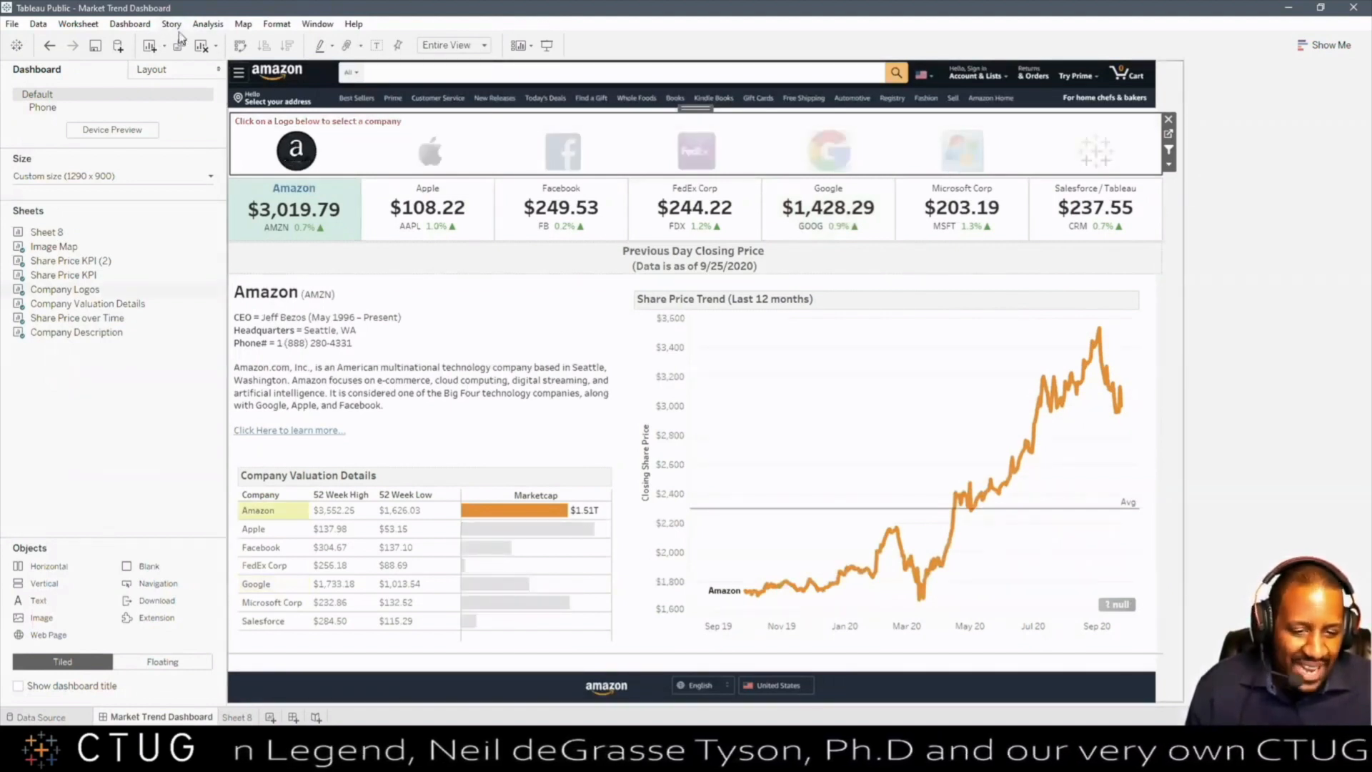
click(130, 24)
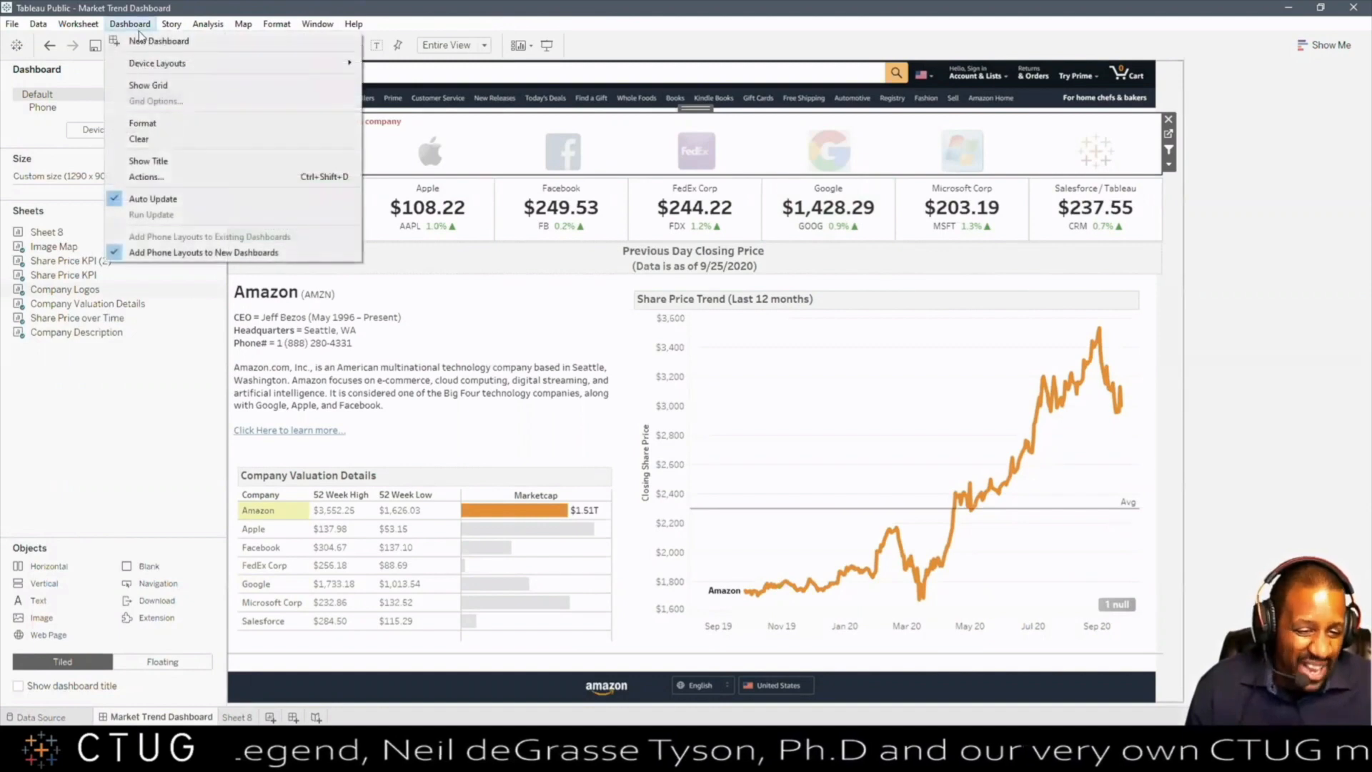
click(183, 180)
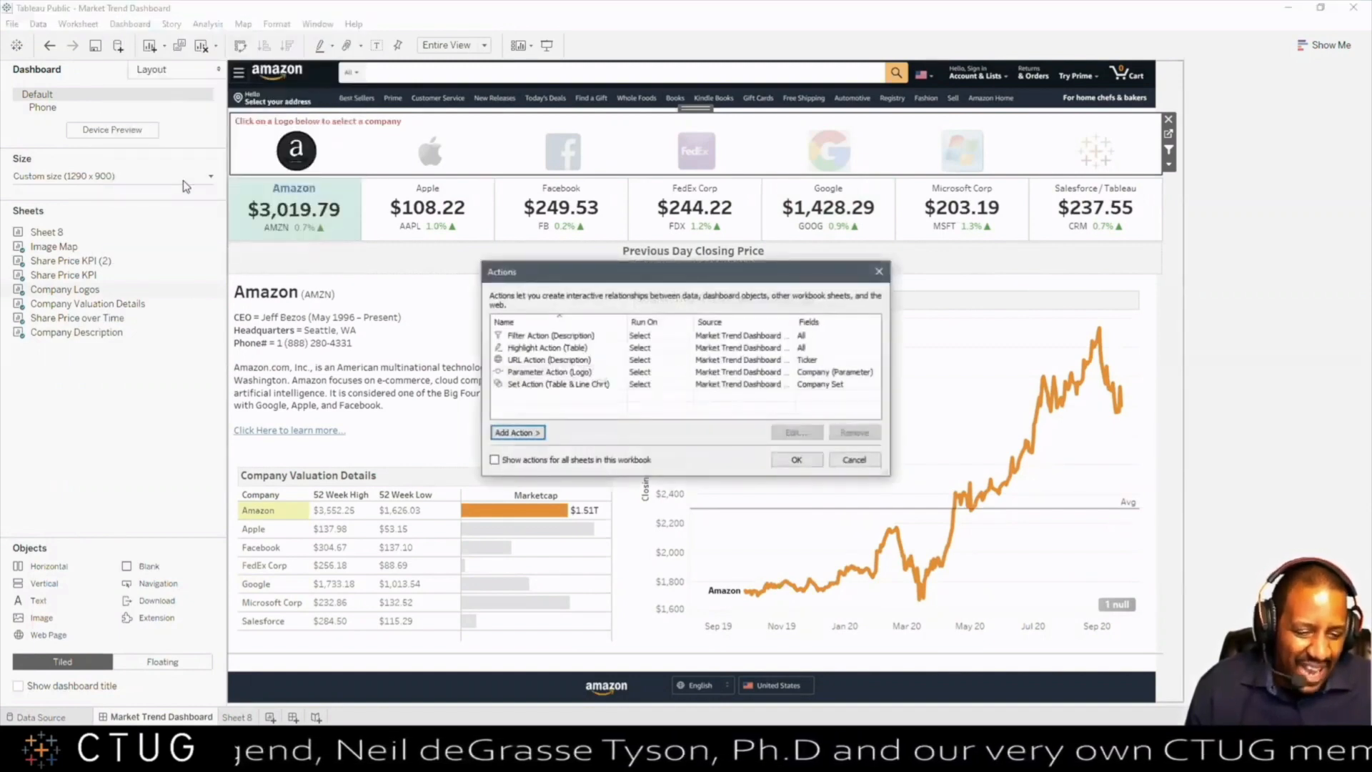
click(590, 348)
click(793, 433)
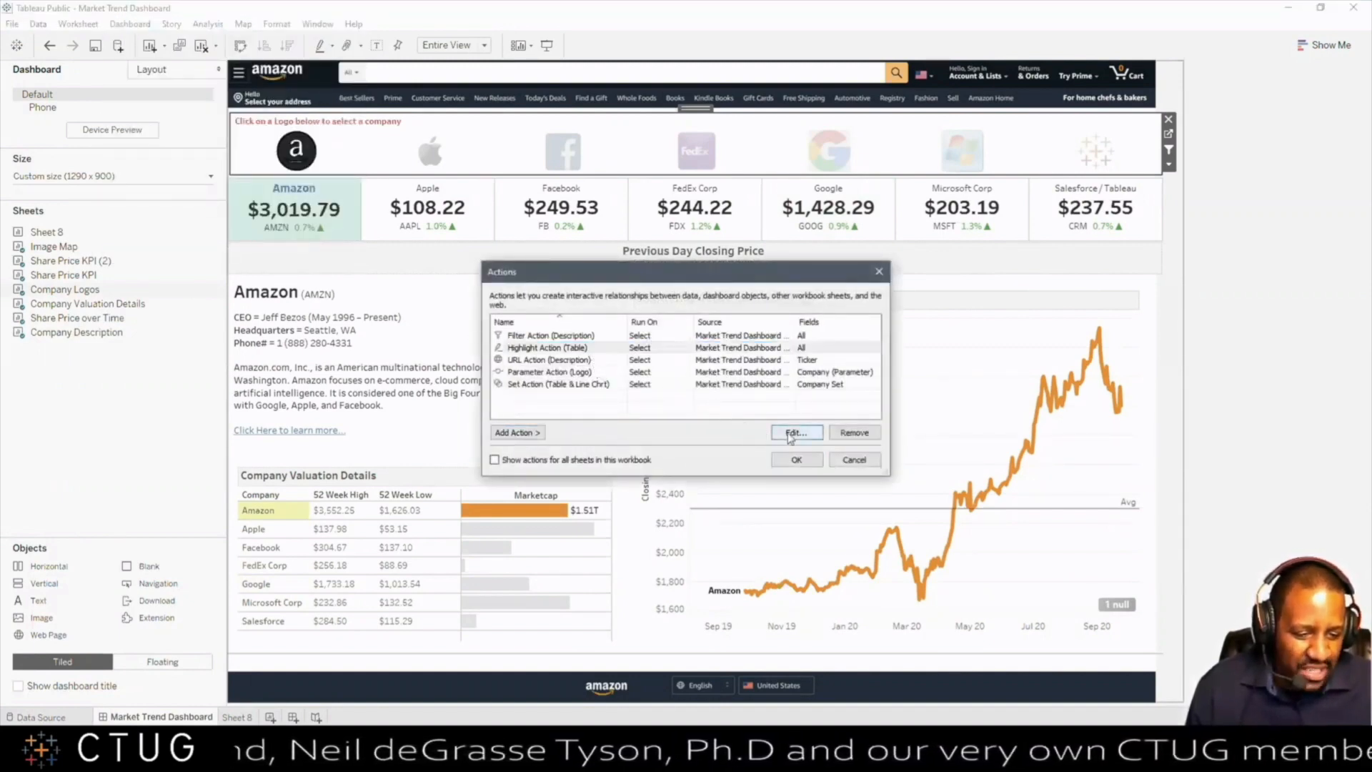
drag(696, 177, 1072, 199)
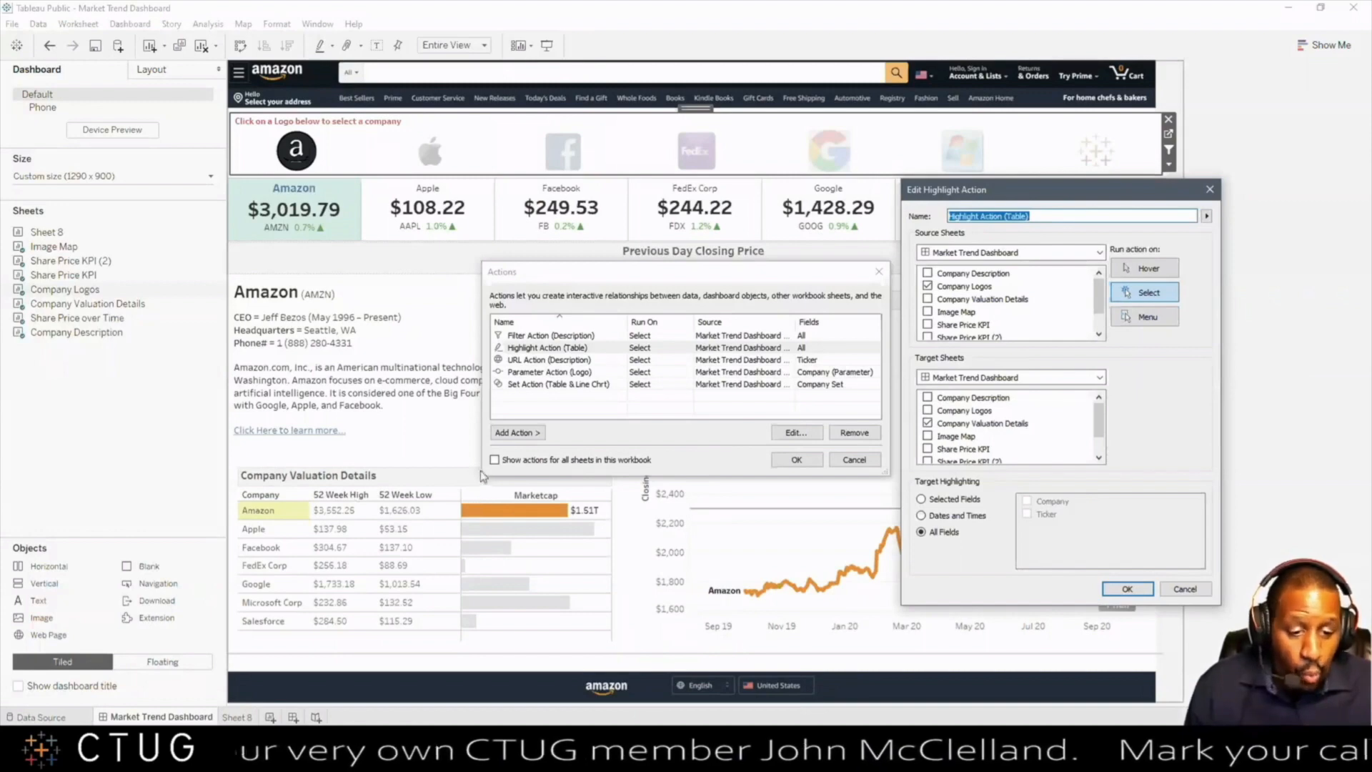
click(1184, 589)
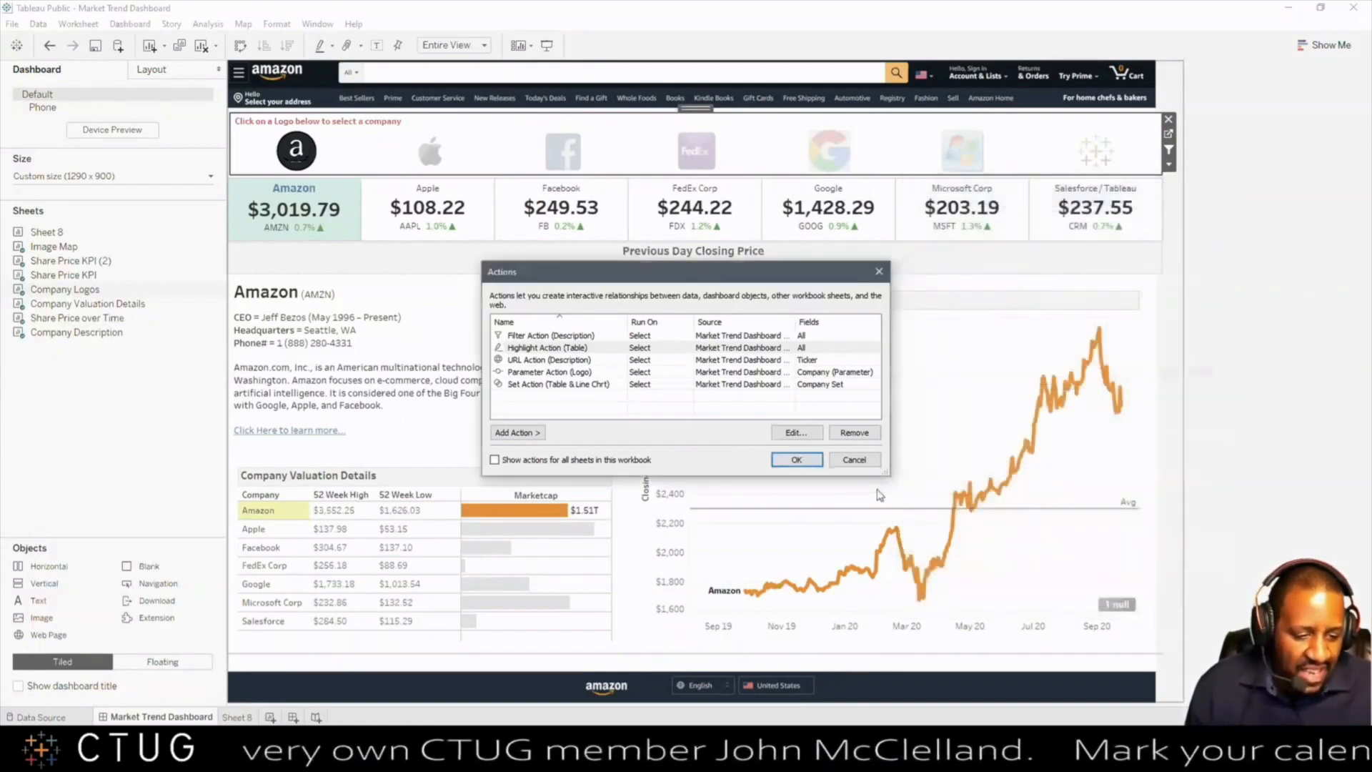
click(796, 459)
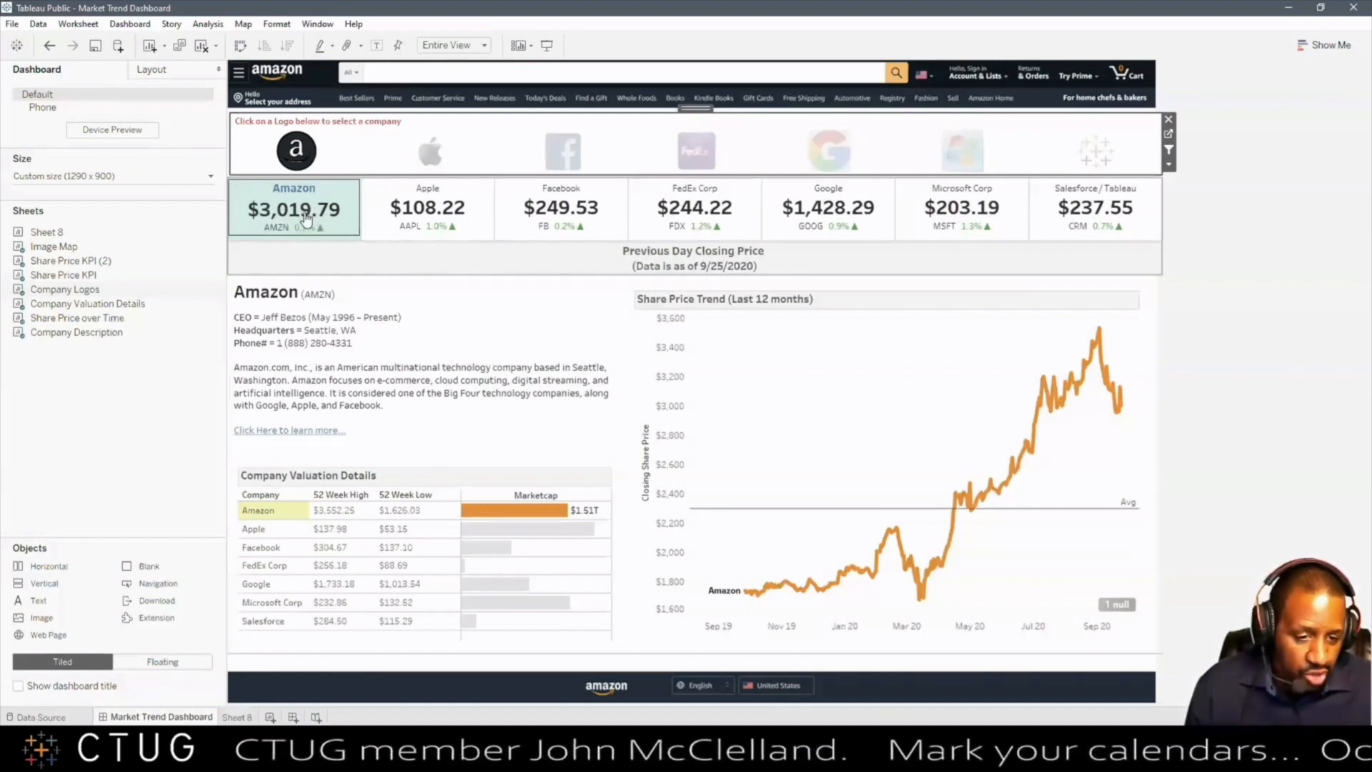
Step: Select the Apple logo, switch to Amazon and add Google to examine the highlighted rows in Company Valuation Details
click(431, 154)
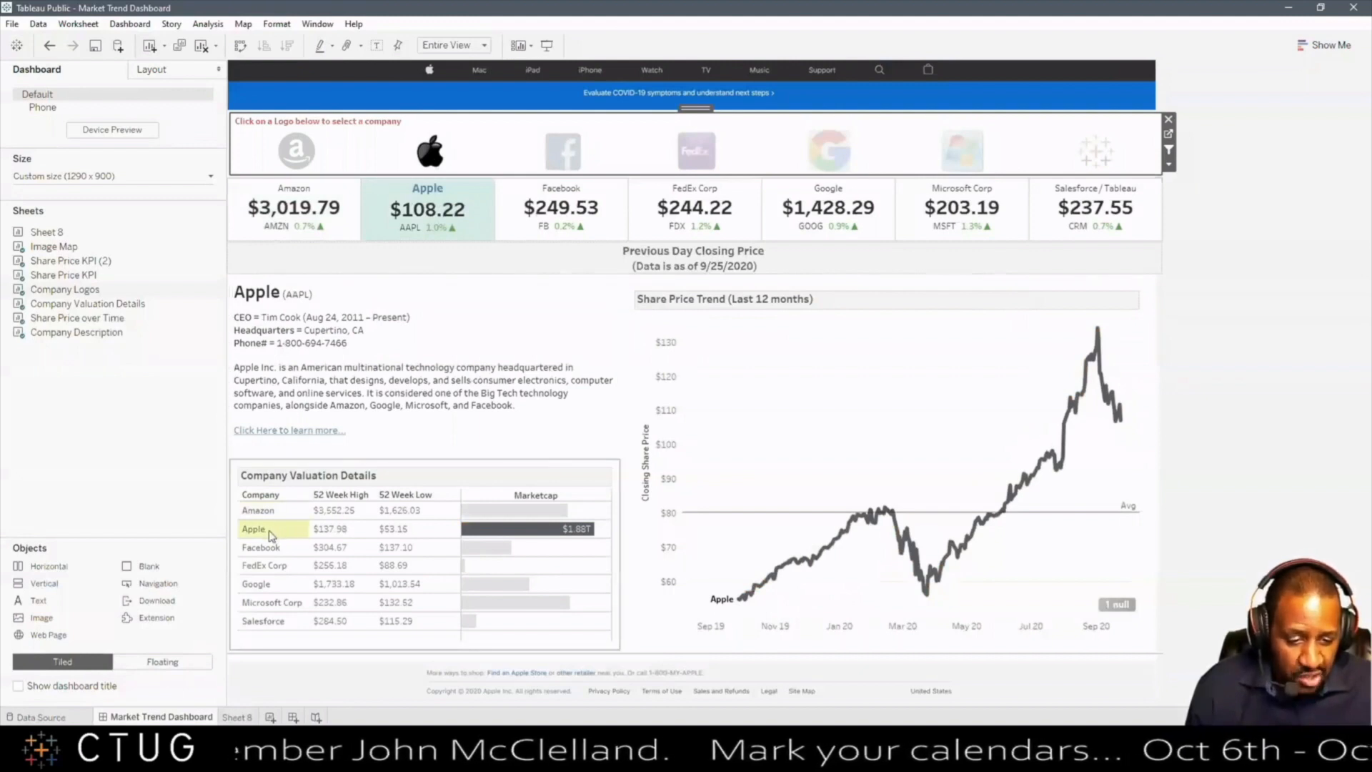
click(297, 152)
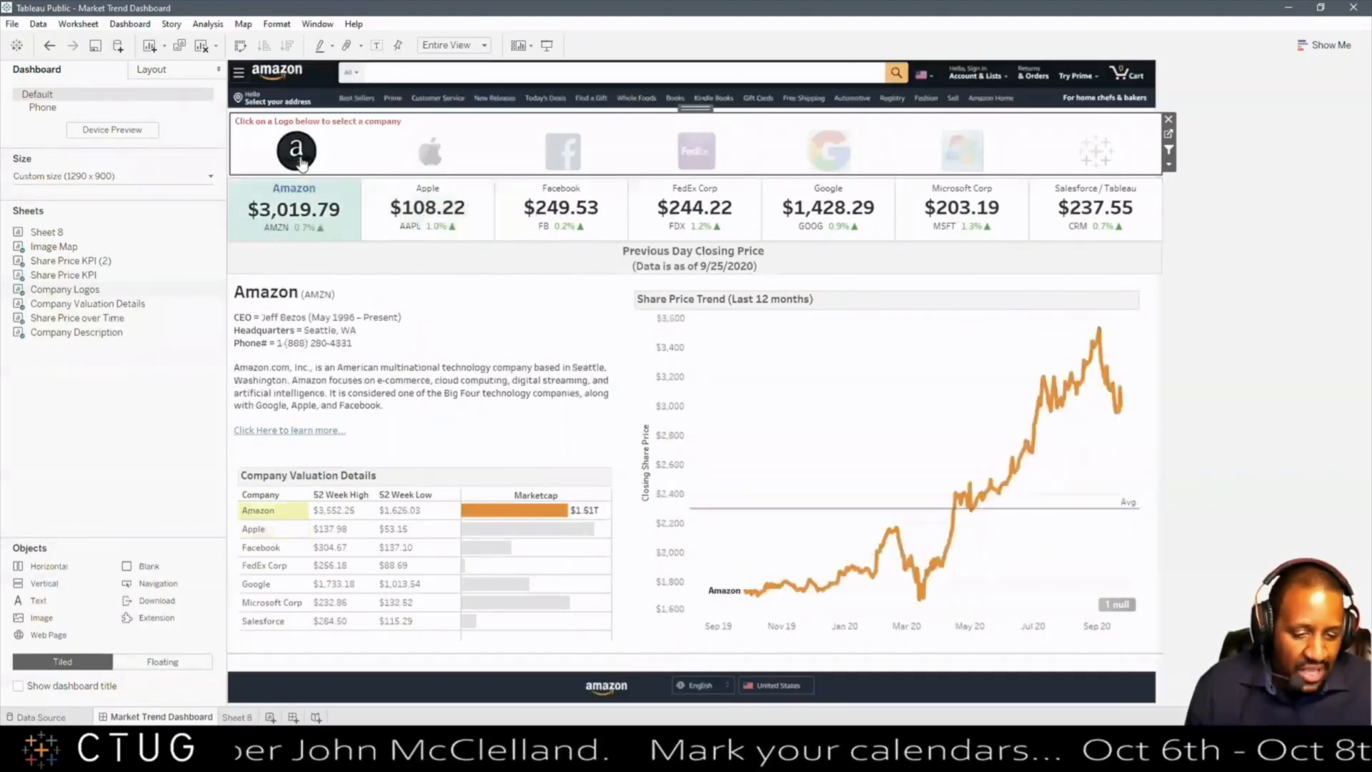
ctrl+click(826, 154)
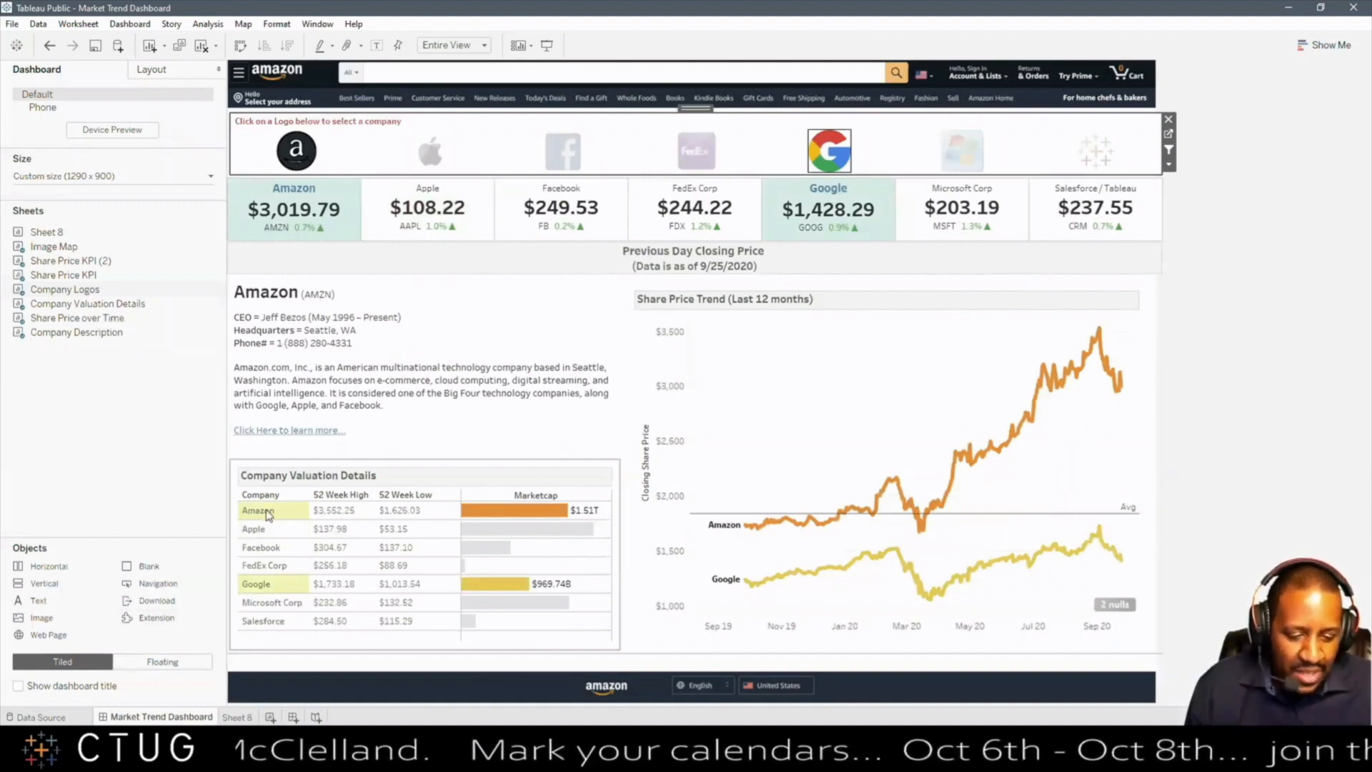
mouse_move(475, 524)
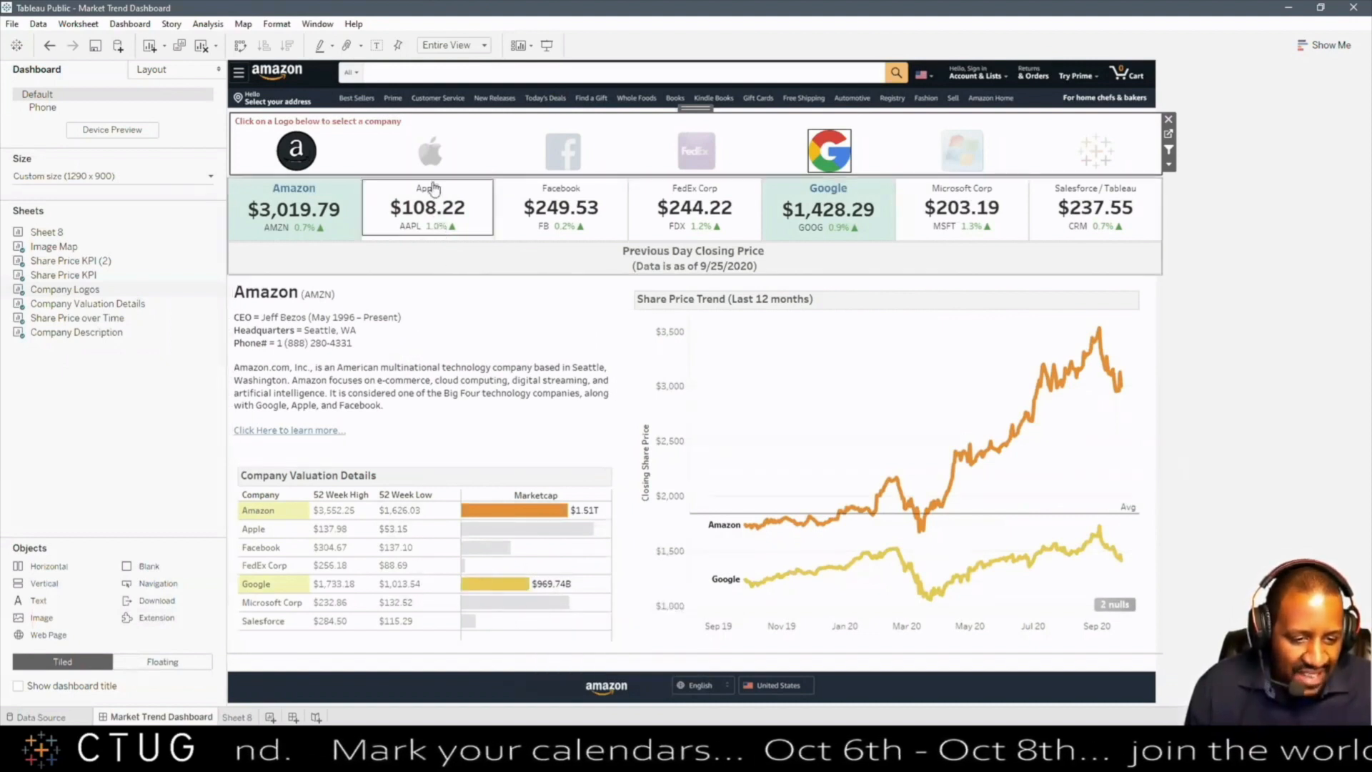
Step: Switch the logo selection from Apple to Facebook and back to Amazon, examining the highlighted valuation row and market cap bar
click(433, 153)
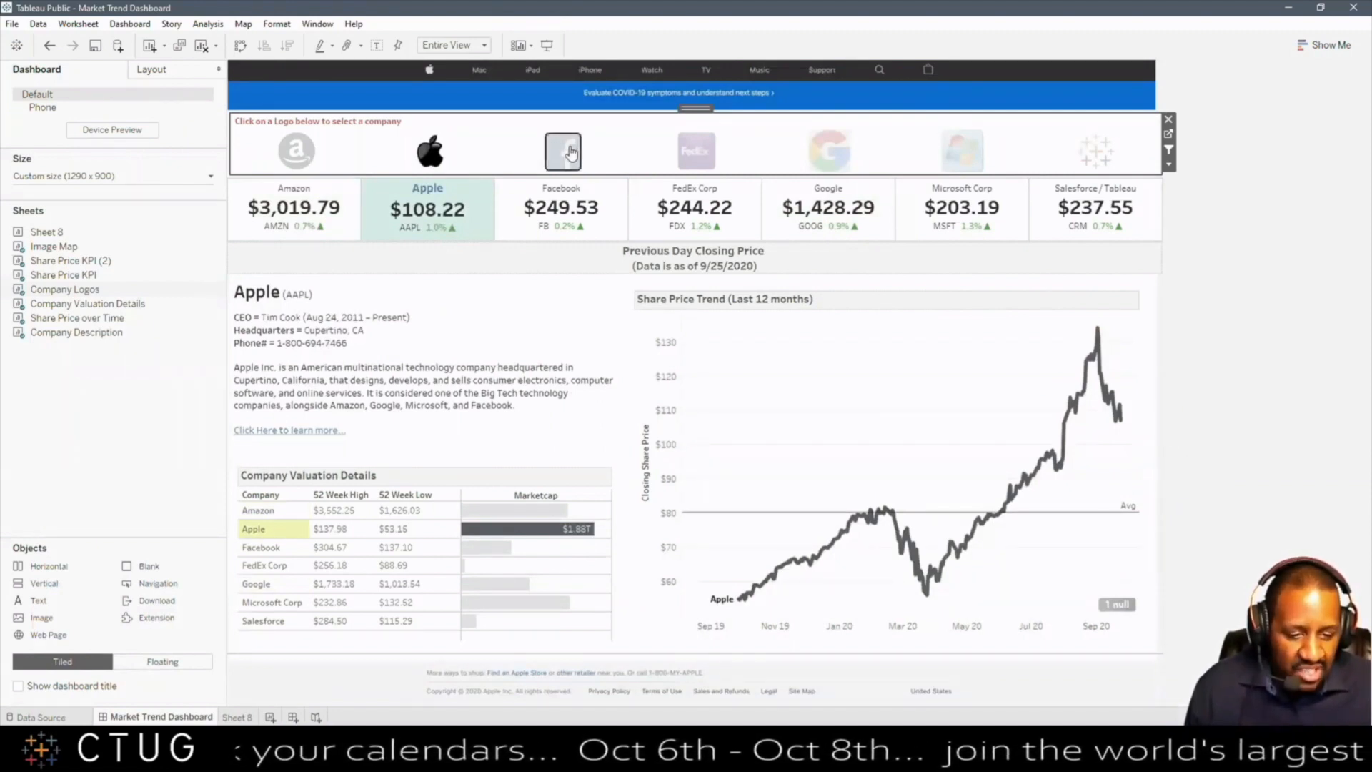
click(571, 152)
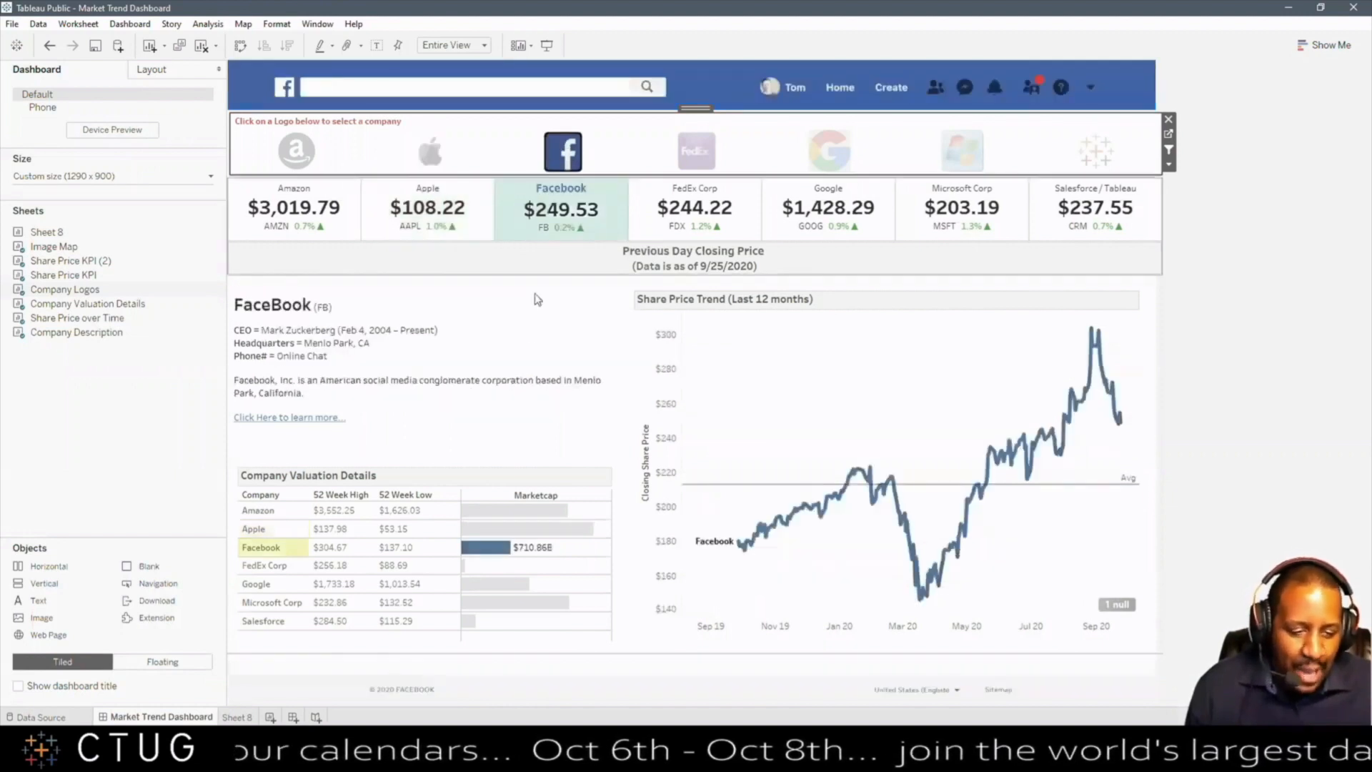
mouse_move(549, 556)
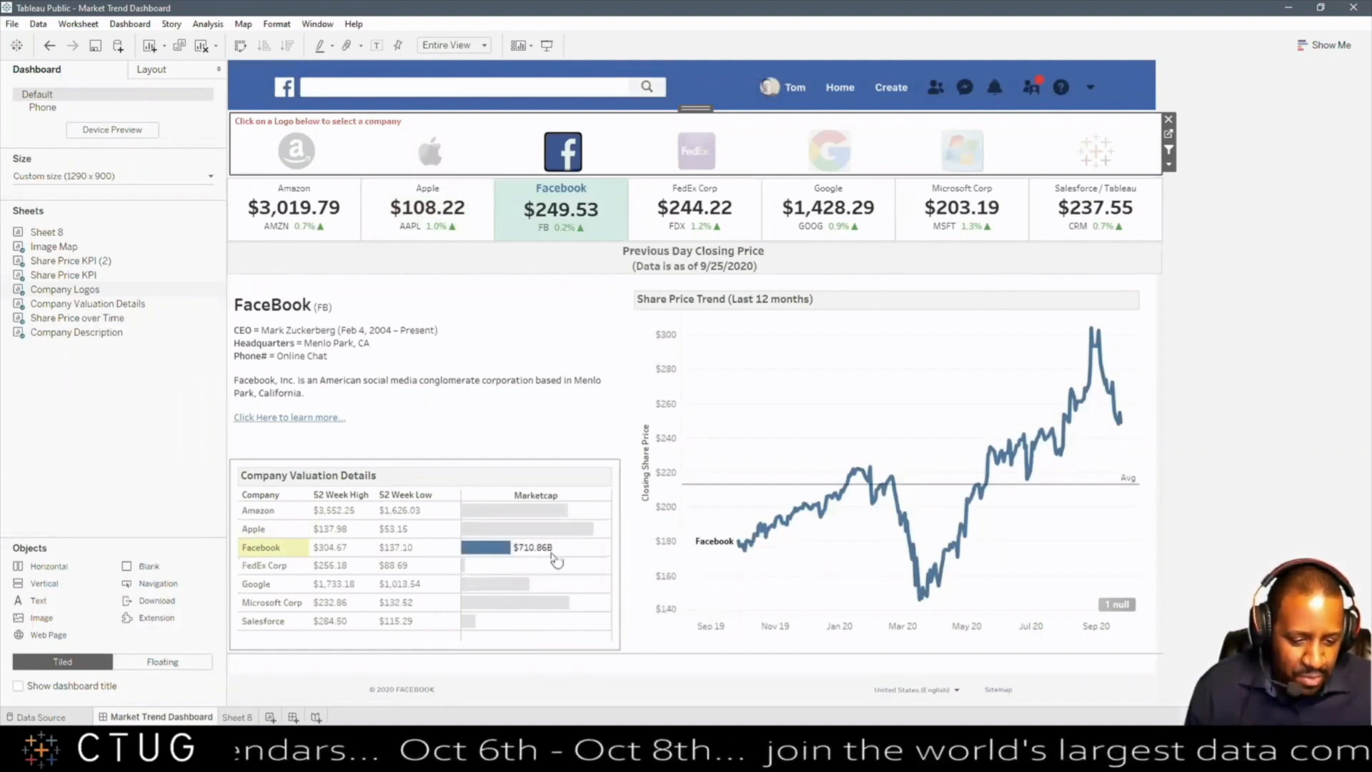
click(283, 163)
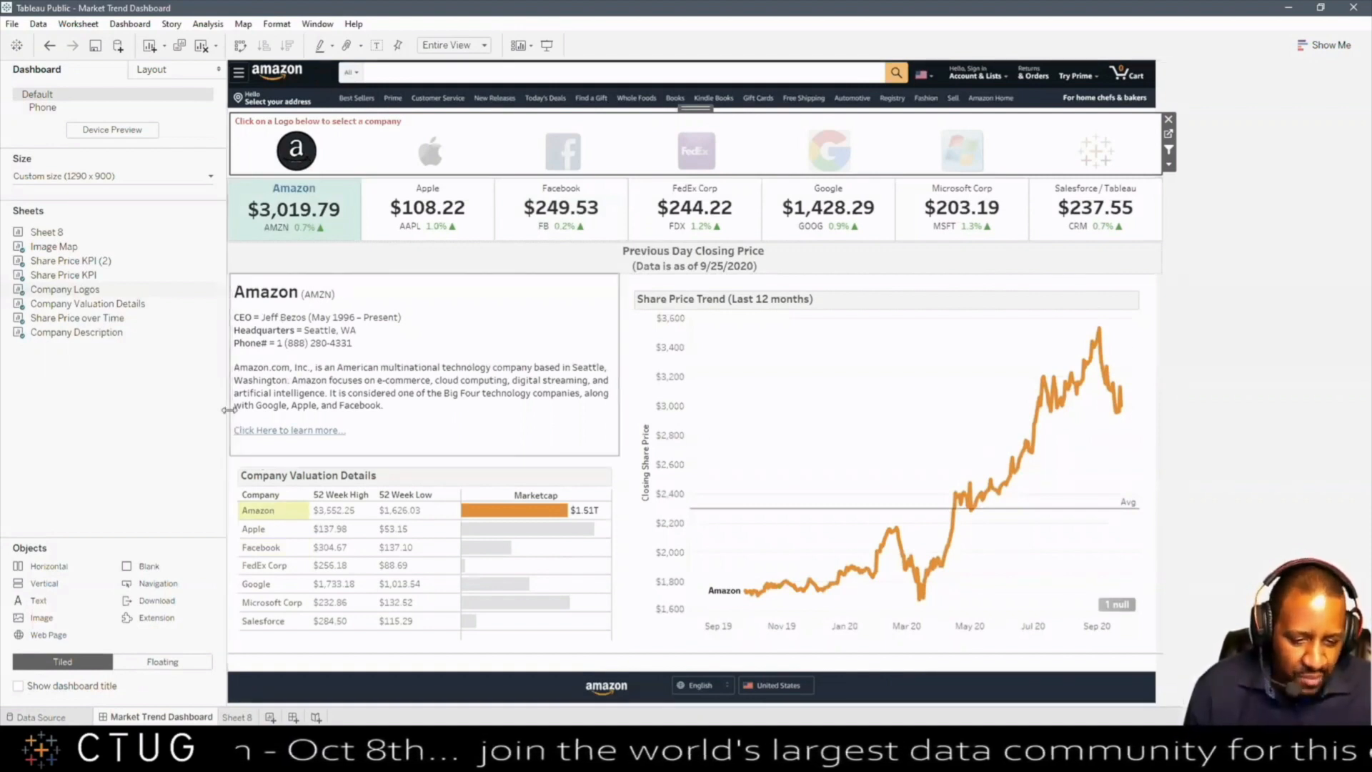
Step: Open the dashboard's URL Action (Description) and review its source sheet, Google finance URL with the Ticker field, and URL target
drag(227, 411, 193, 410)
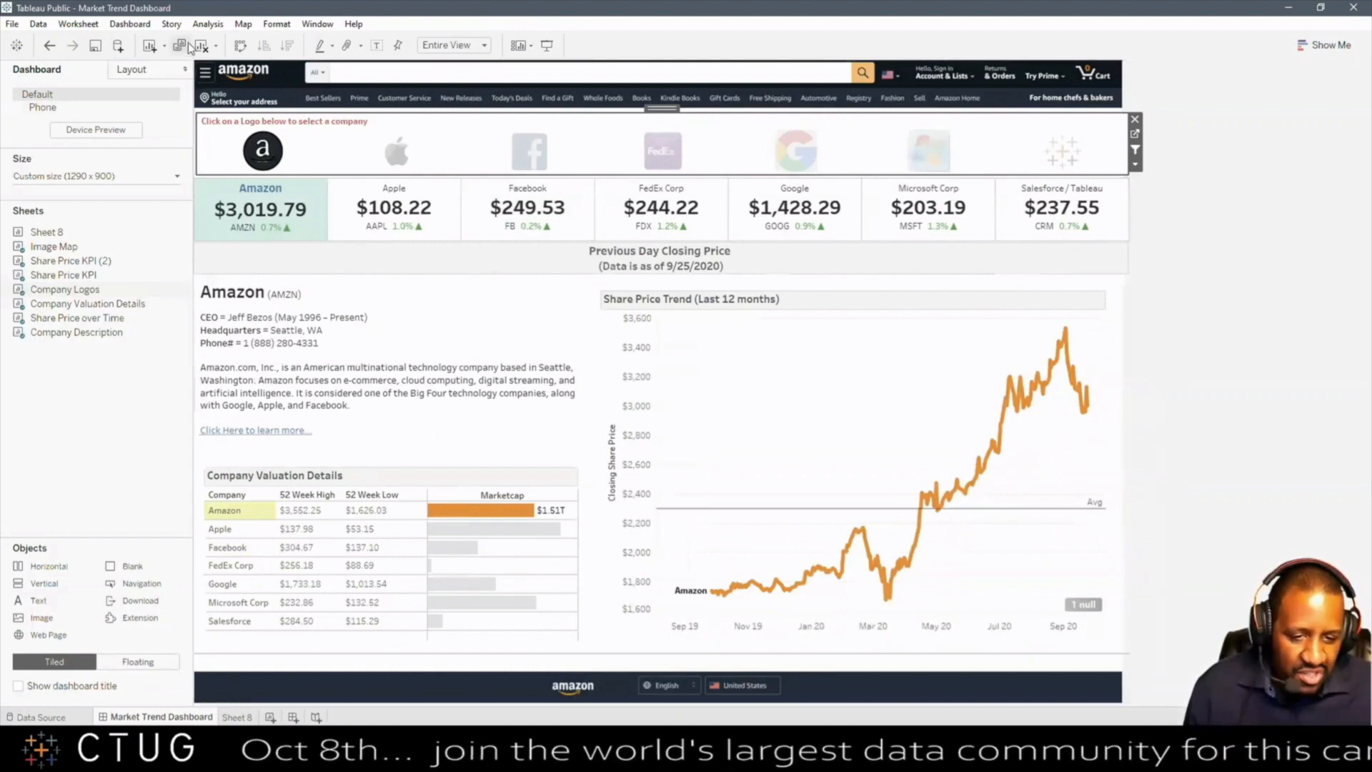
click(208, 25)
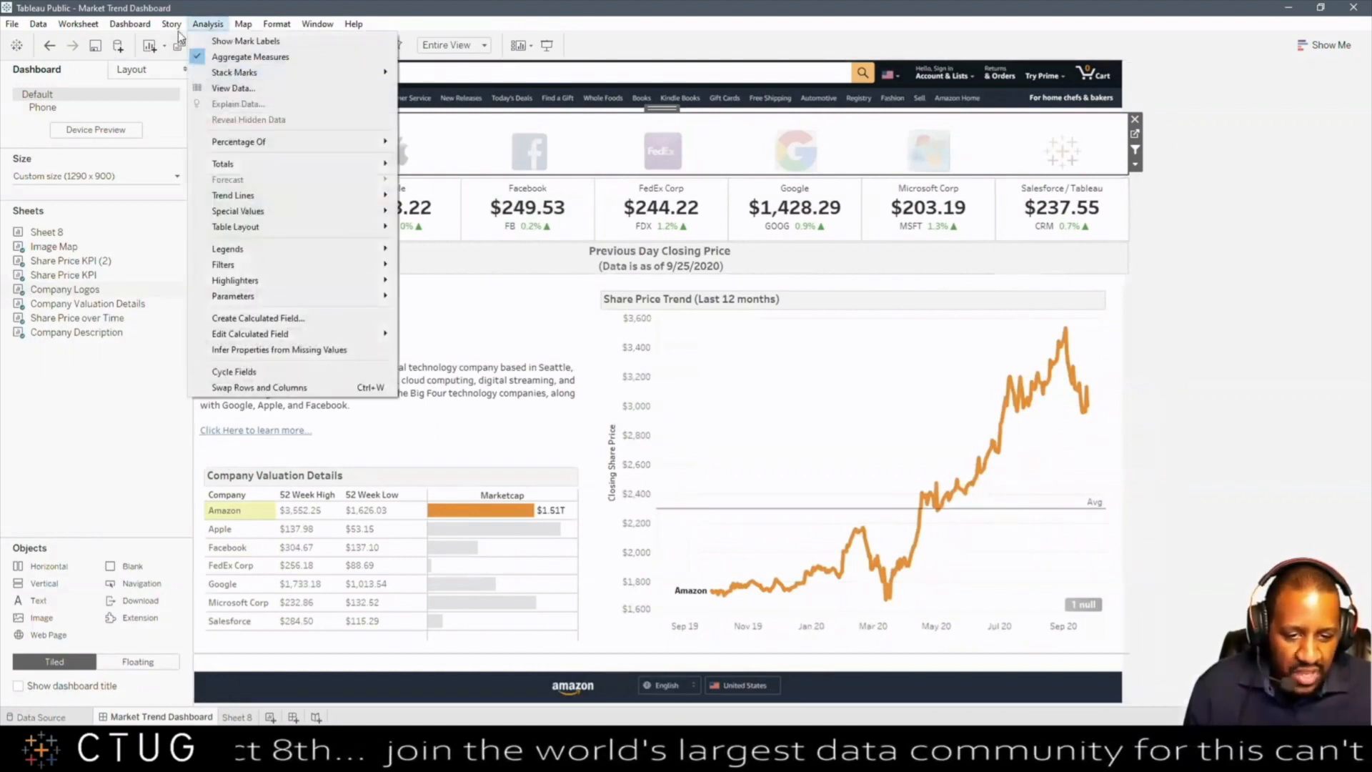
mouse_move(150, 27)
click(188, 176)
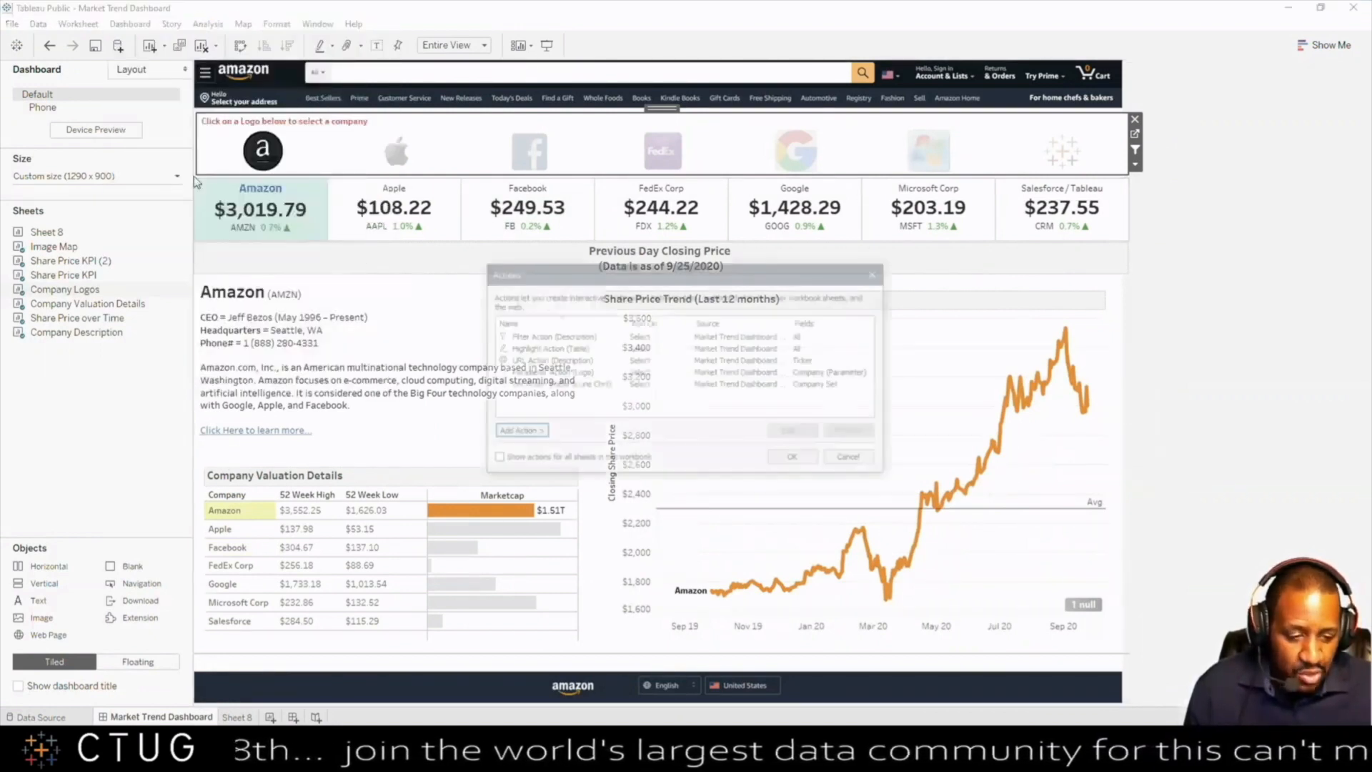
click(588, 361)
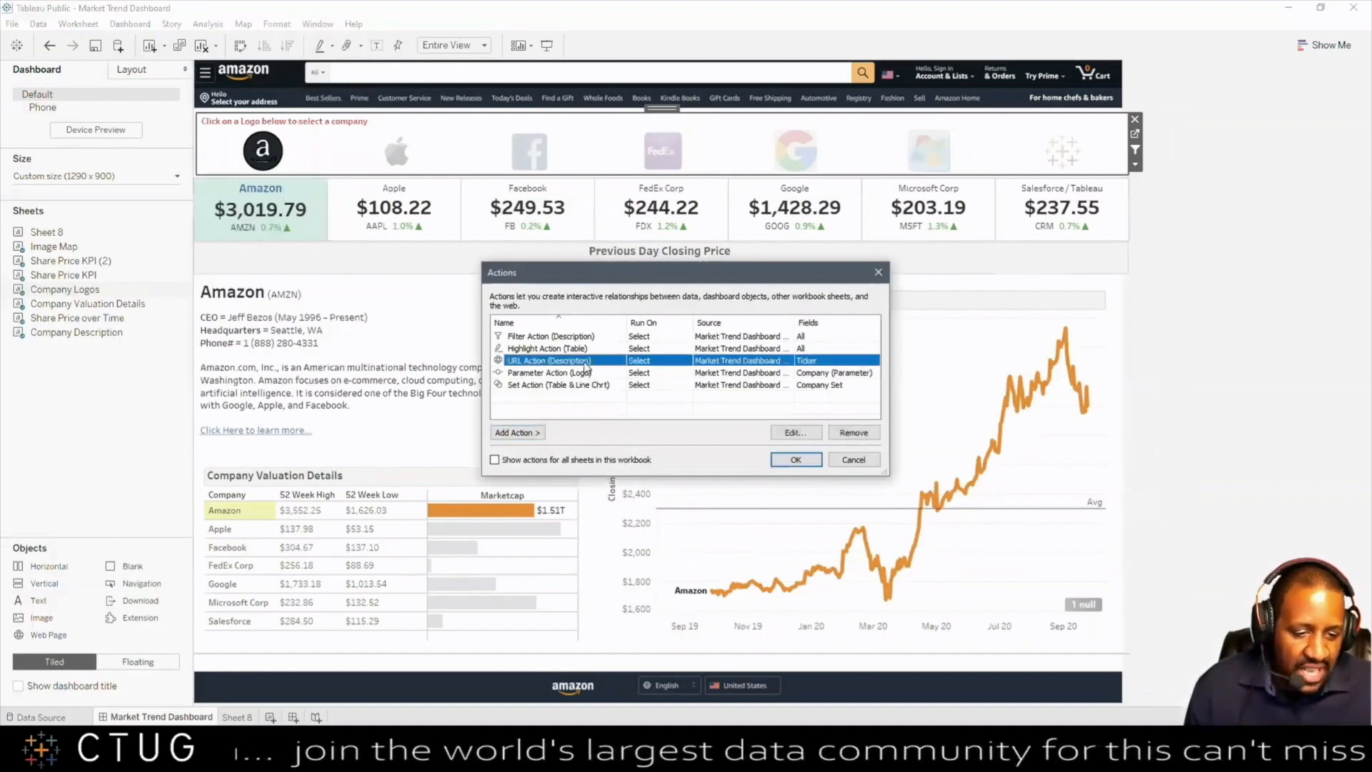
click(806, 433)
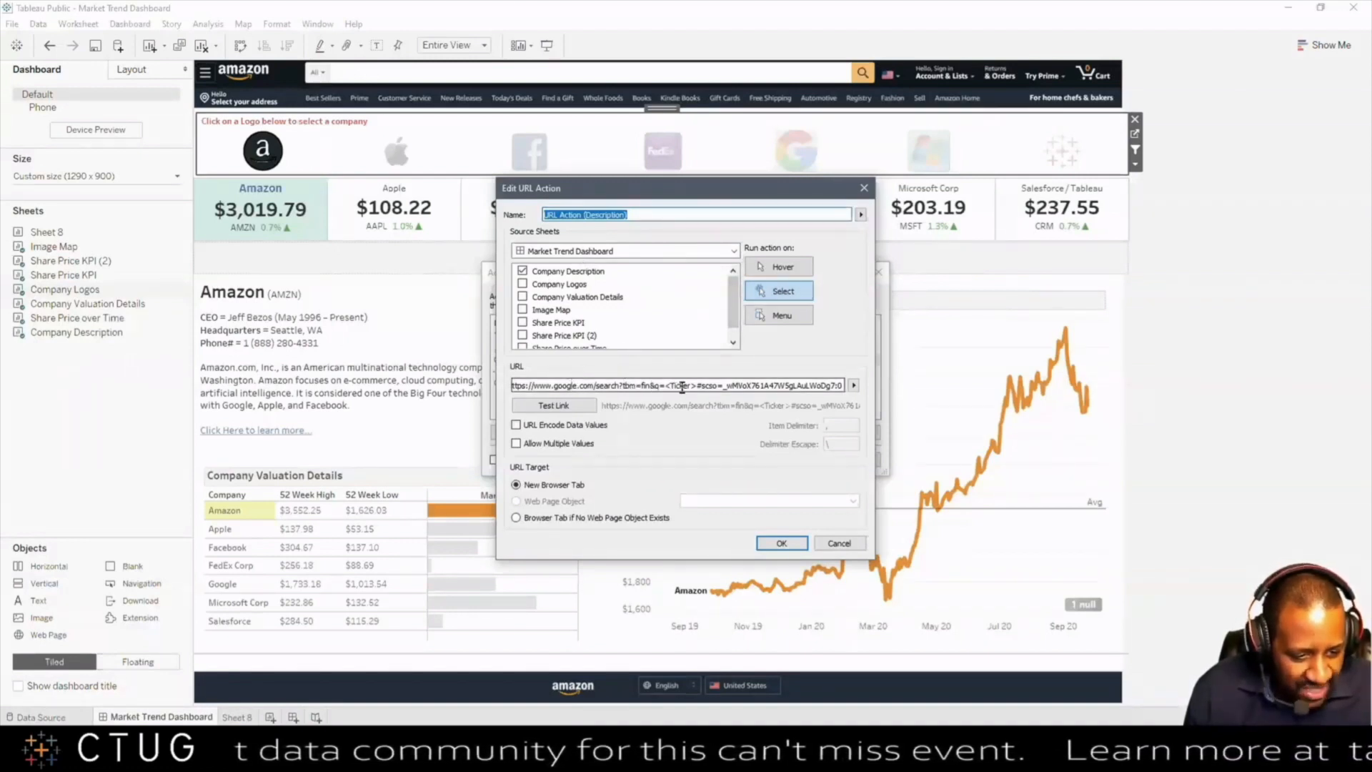
click(722, 386)
drag(722, 386, 843, 386)
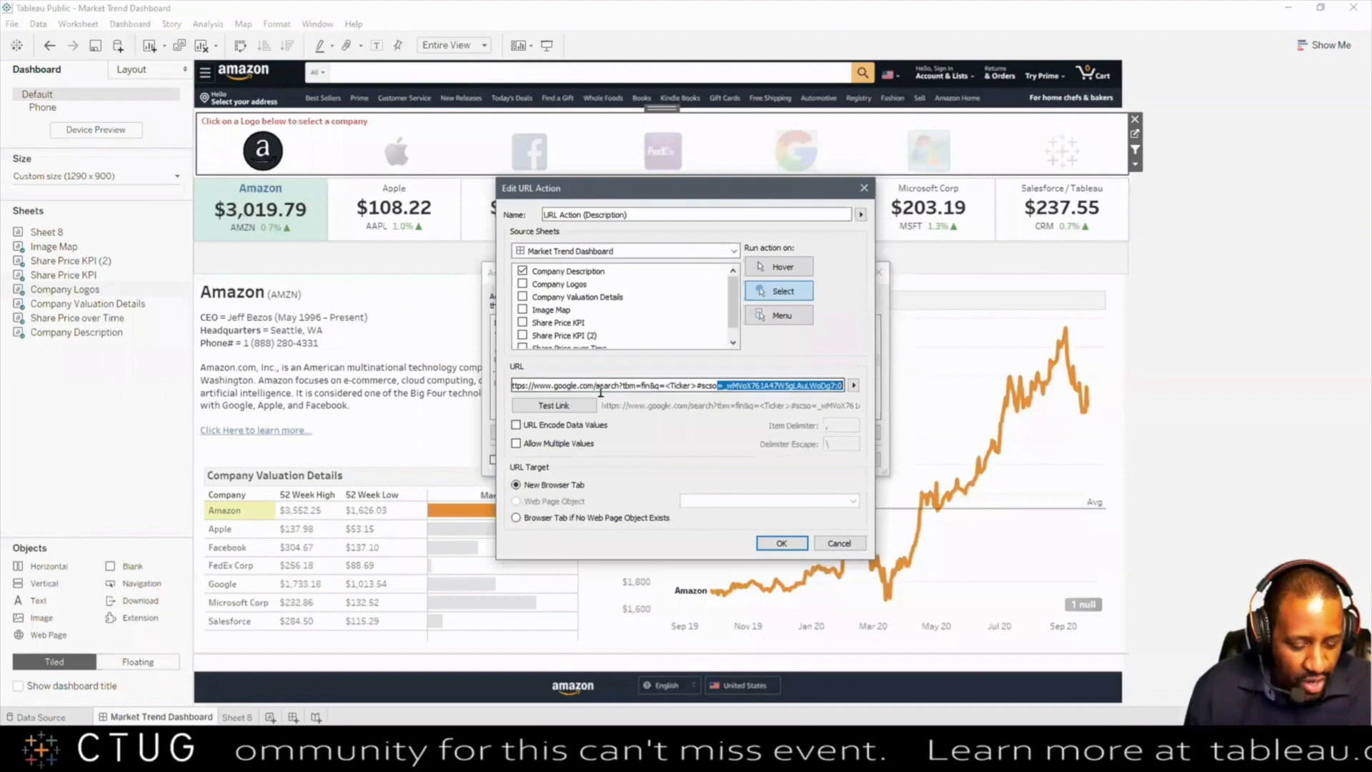
click(838, 544)
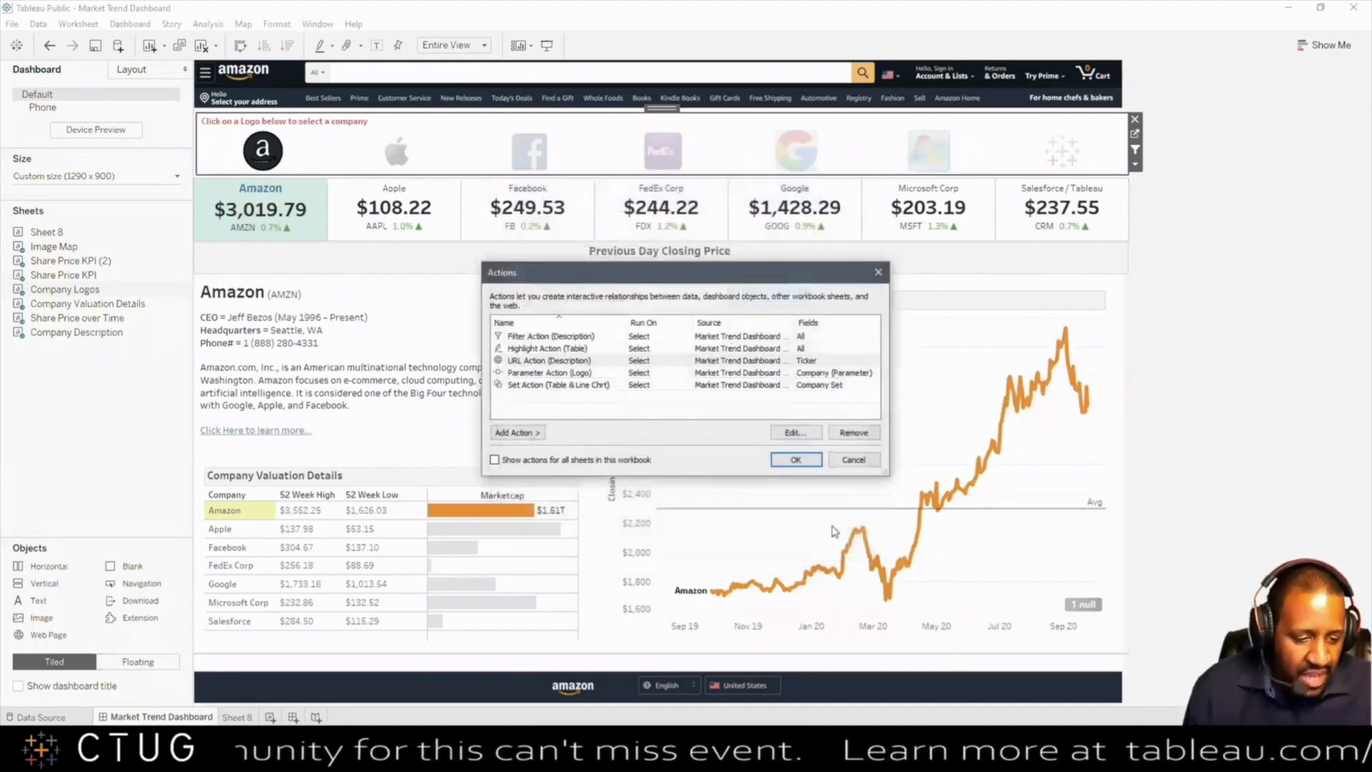
click(849, 459)
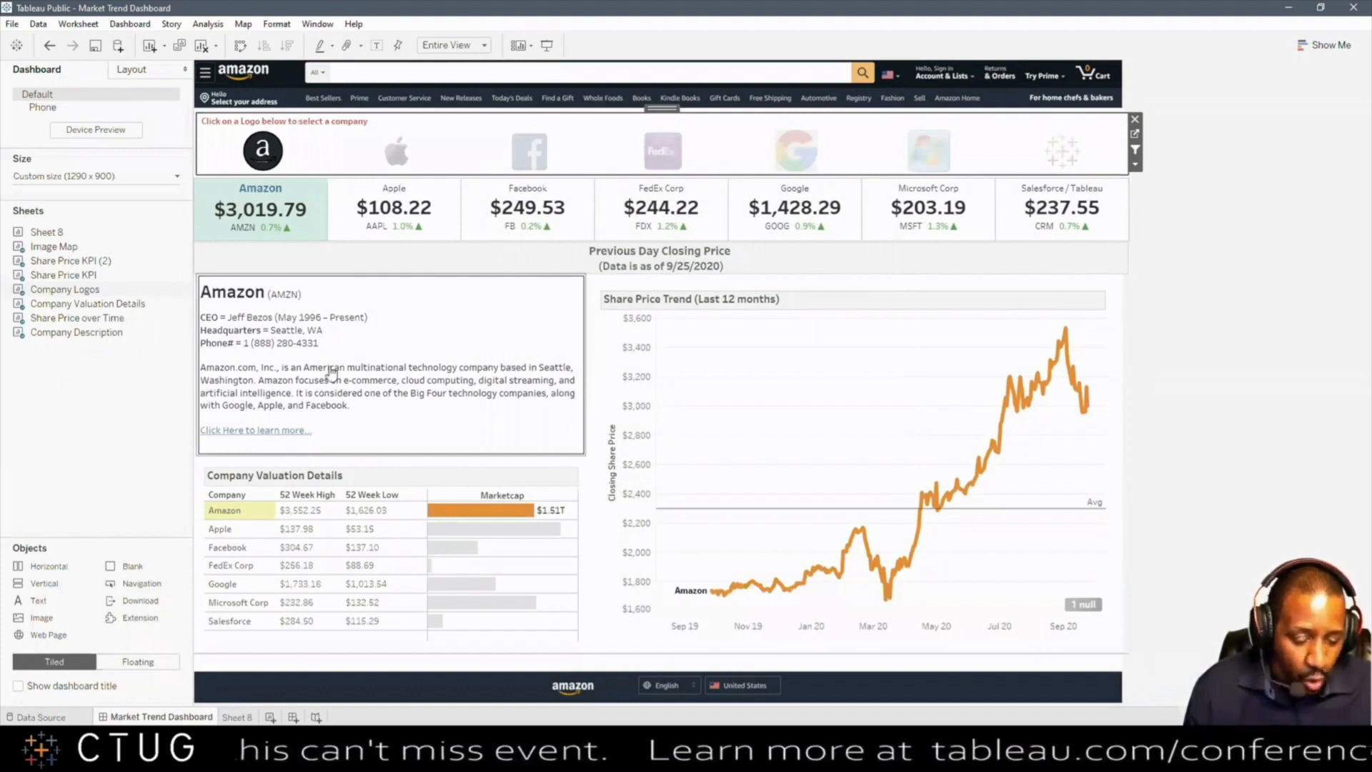
Step: Launch Amazon's Google finance page from its company description, close that page and return to the Tableau dashboard
click(434, 333)
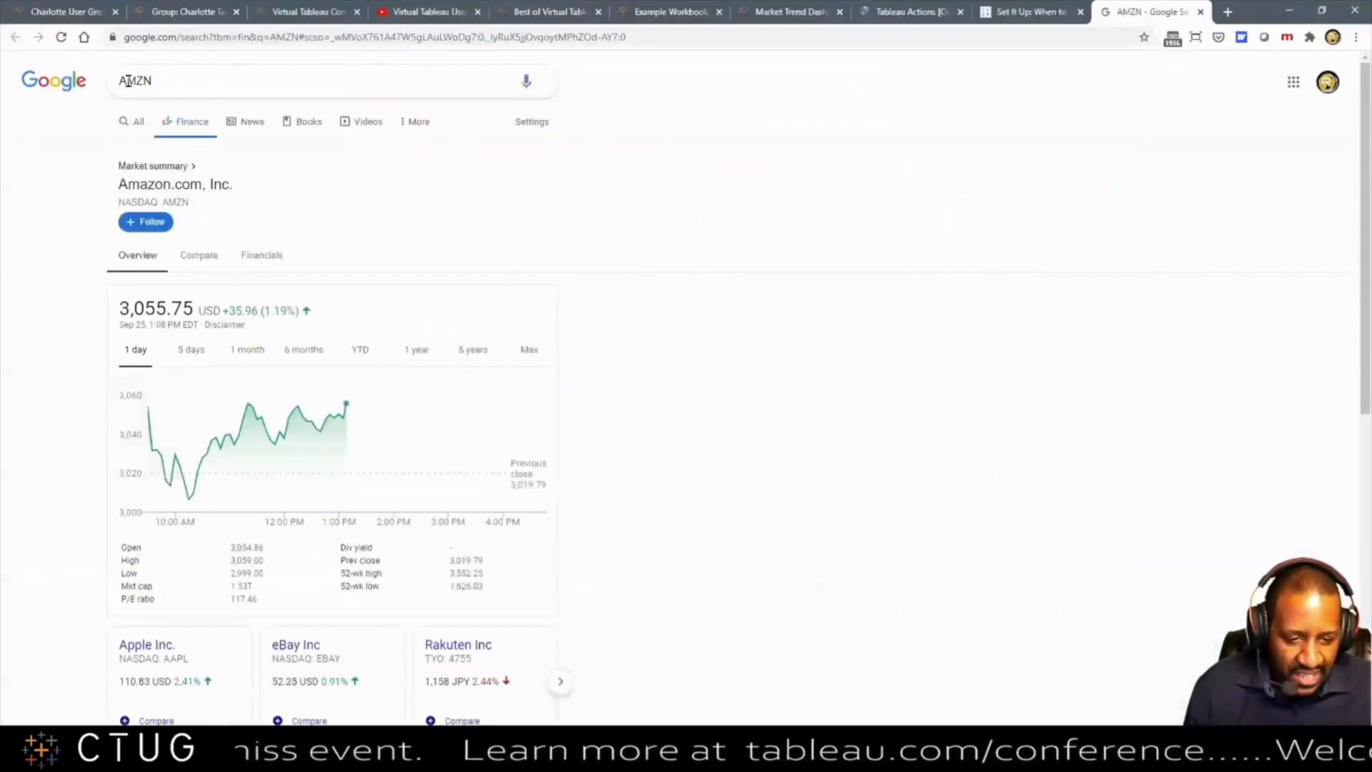
click(1200, 12)
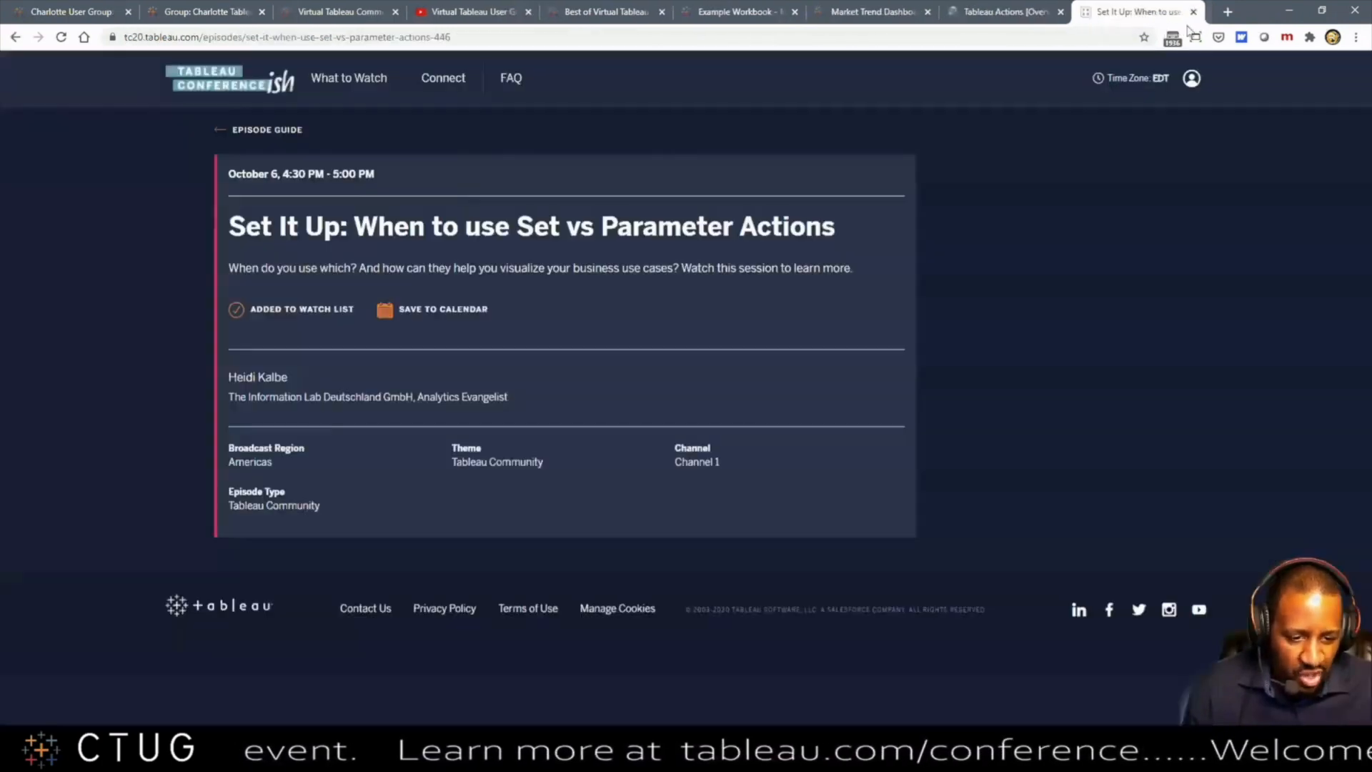
click(1289, 10)
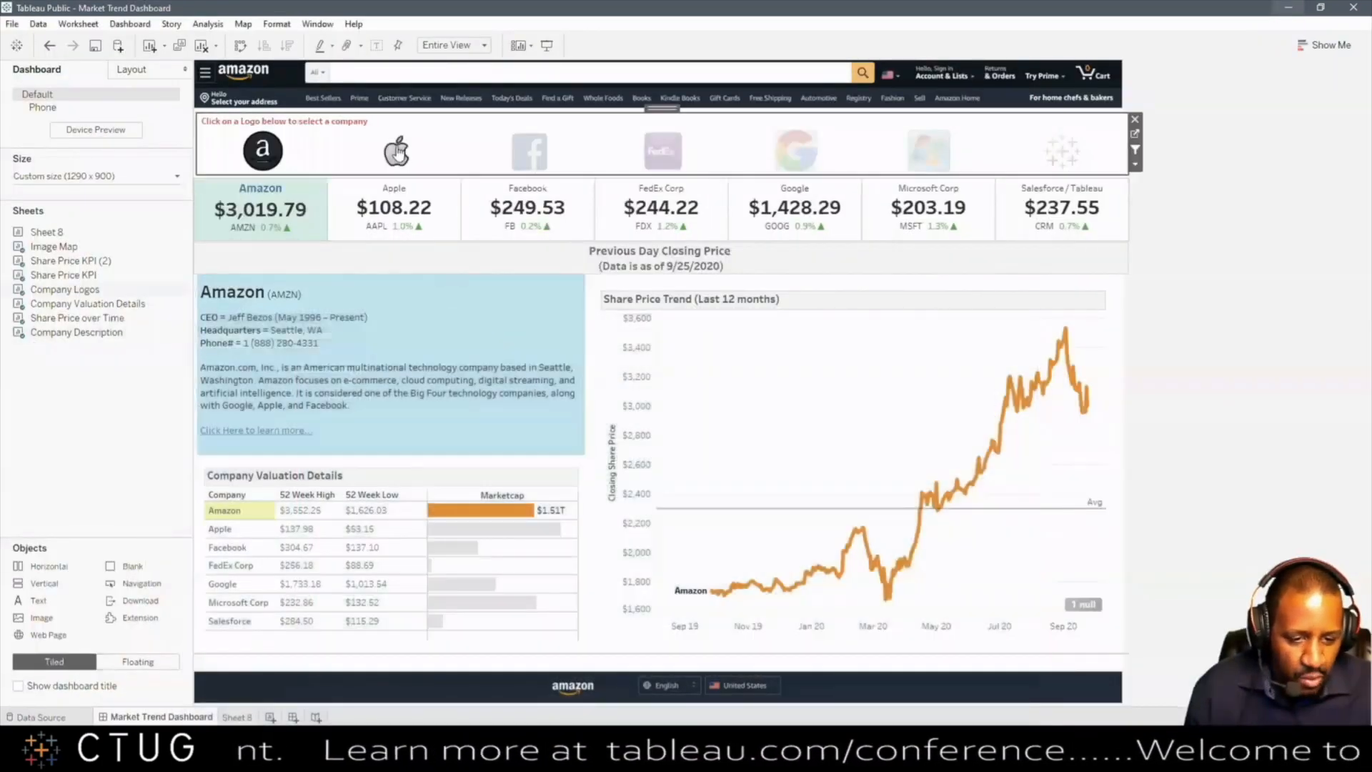
Step: Select the Apple logo, launch its Google finance page from the description, and close that page to return to the dashboard
click(398, 153)
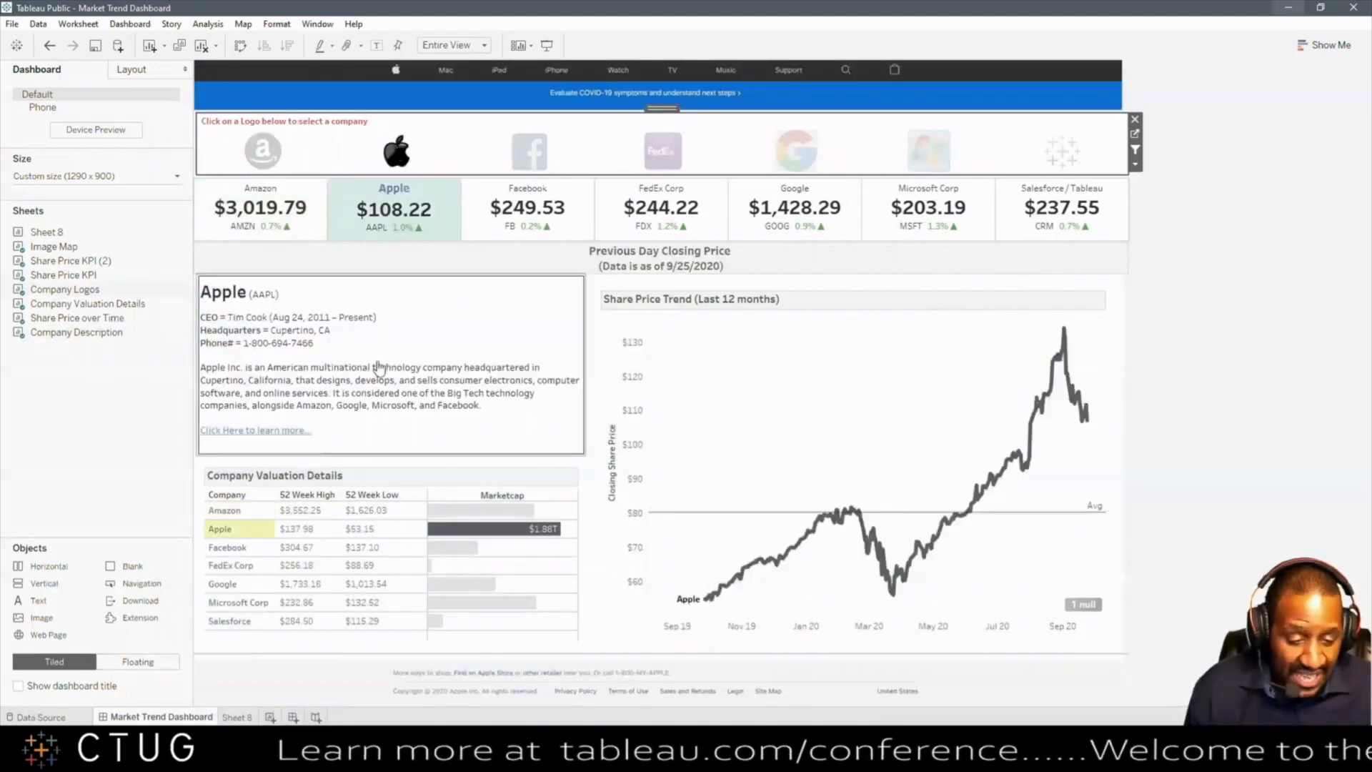
click(355, 387)
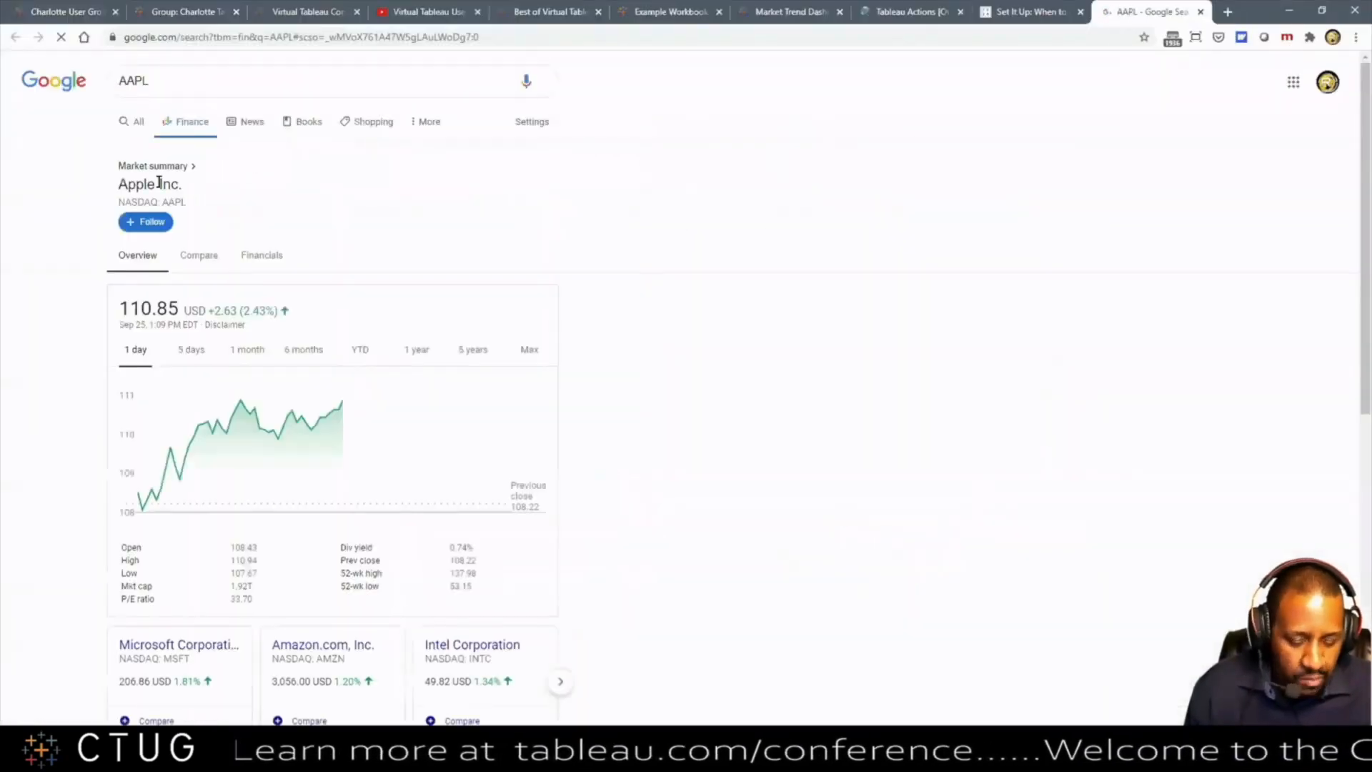
click(1200, 13)
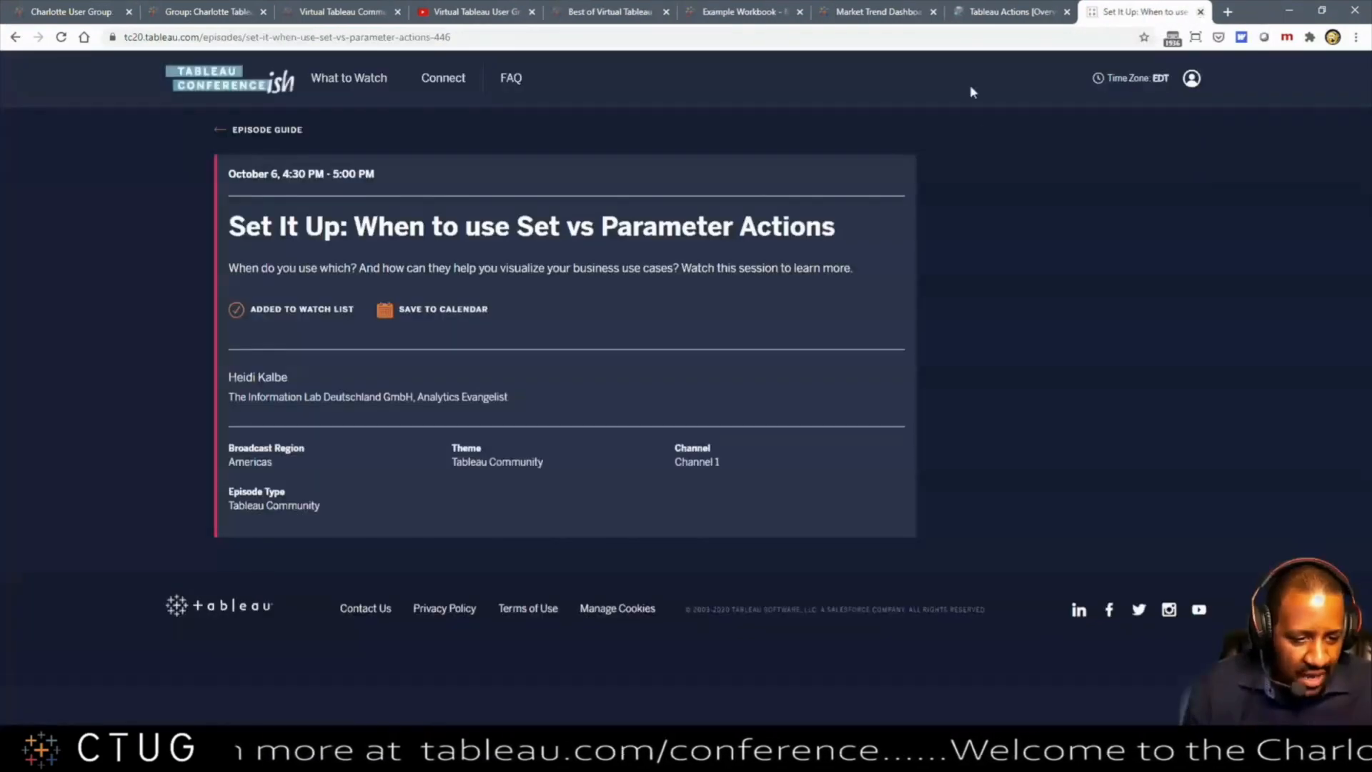
click(1289, 10)
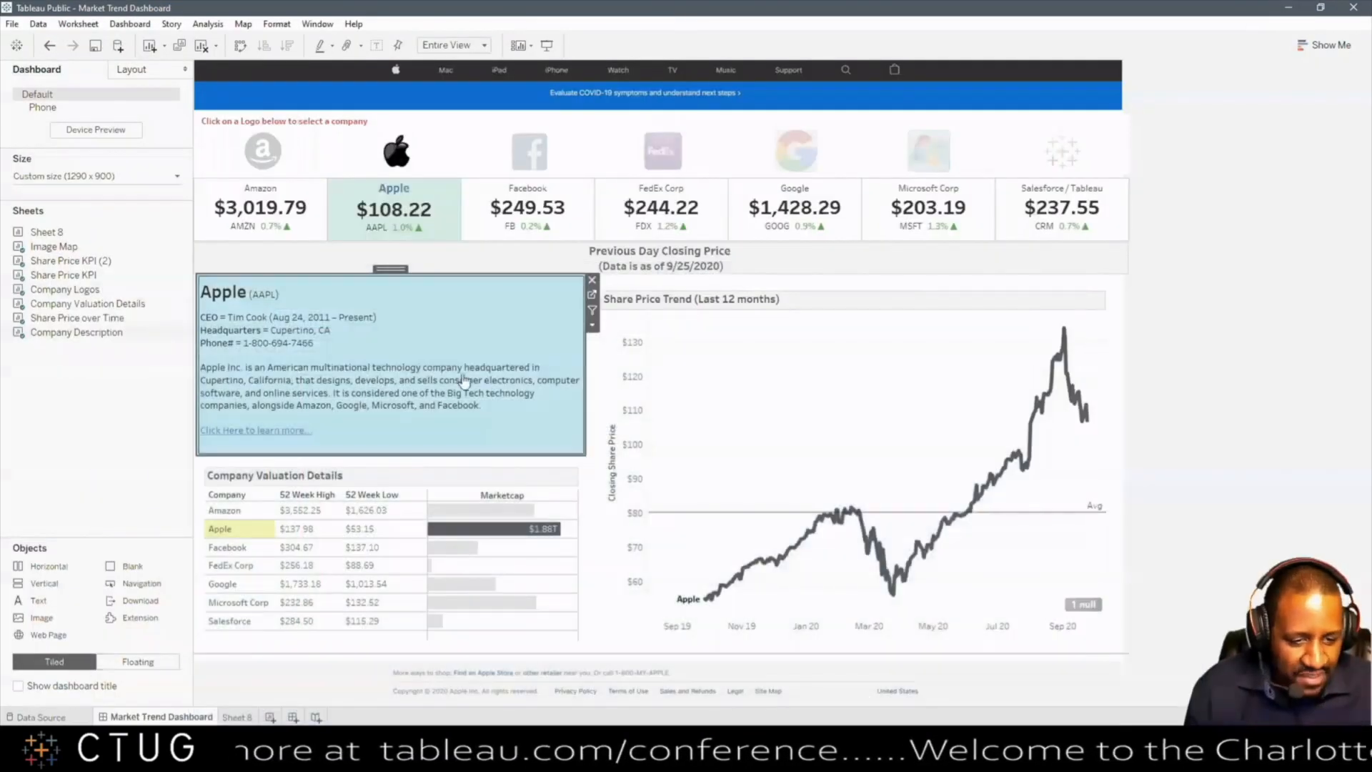
Step: Select the Amazon logo, open the dashboard's actions, and display the action types that can be added
click(263, 150)
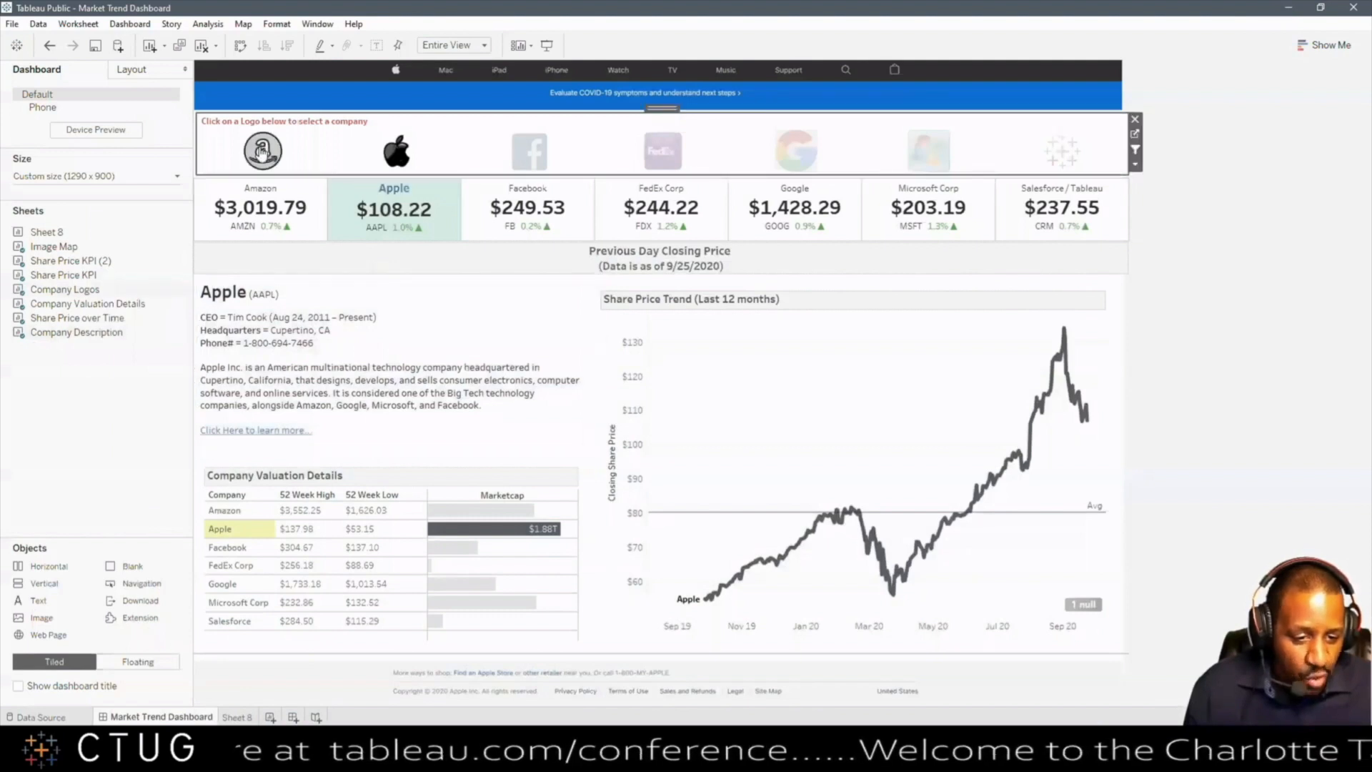
click(262, 150)
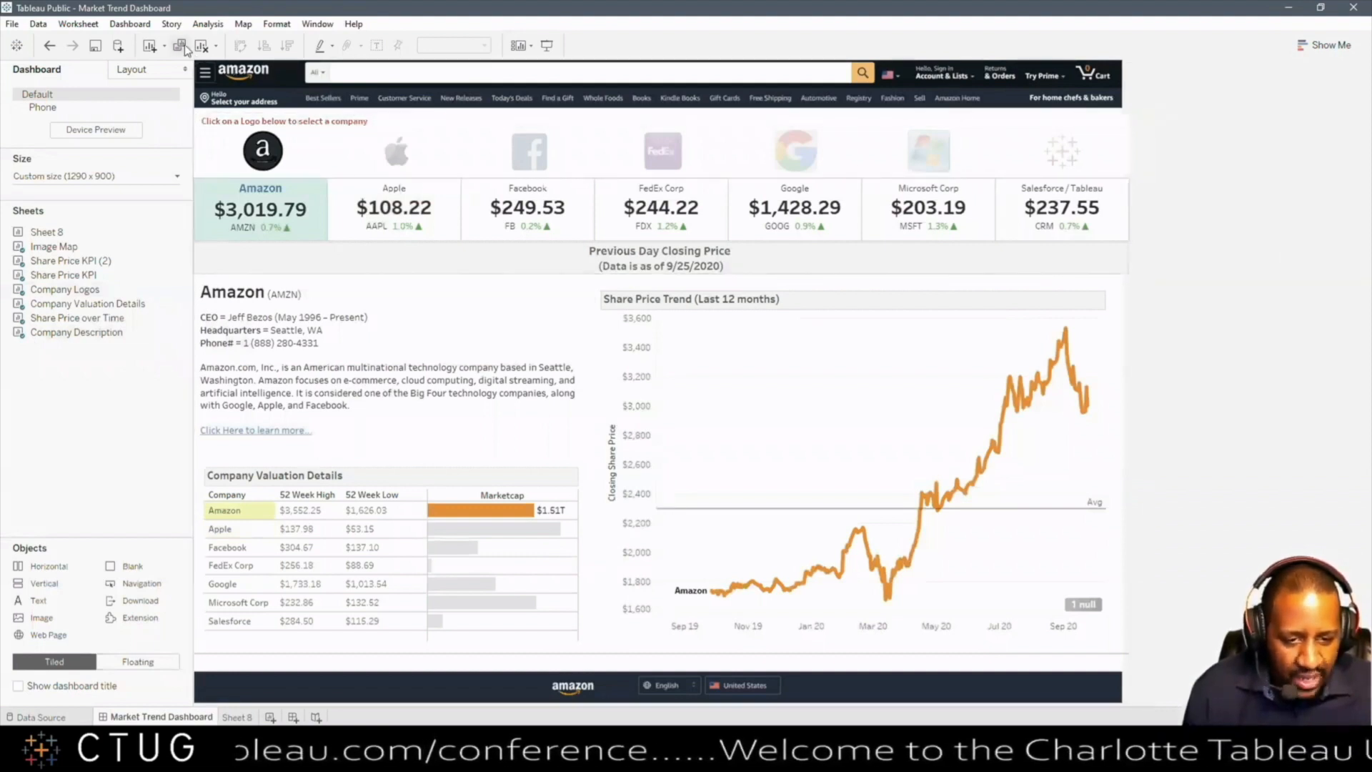
click(135, 25)
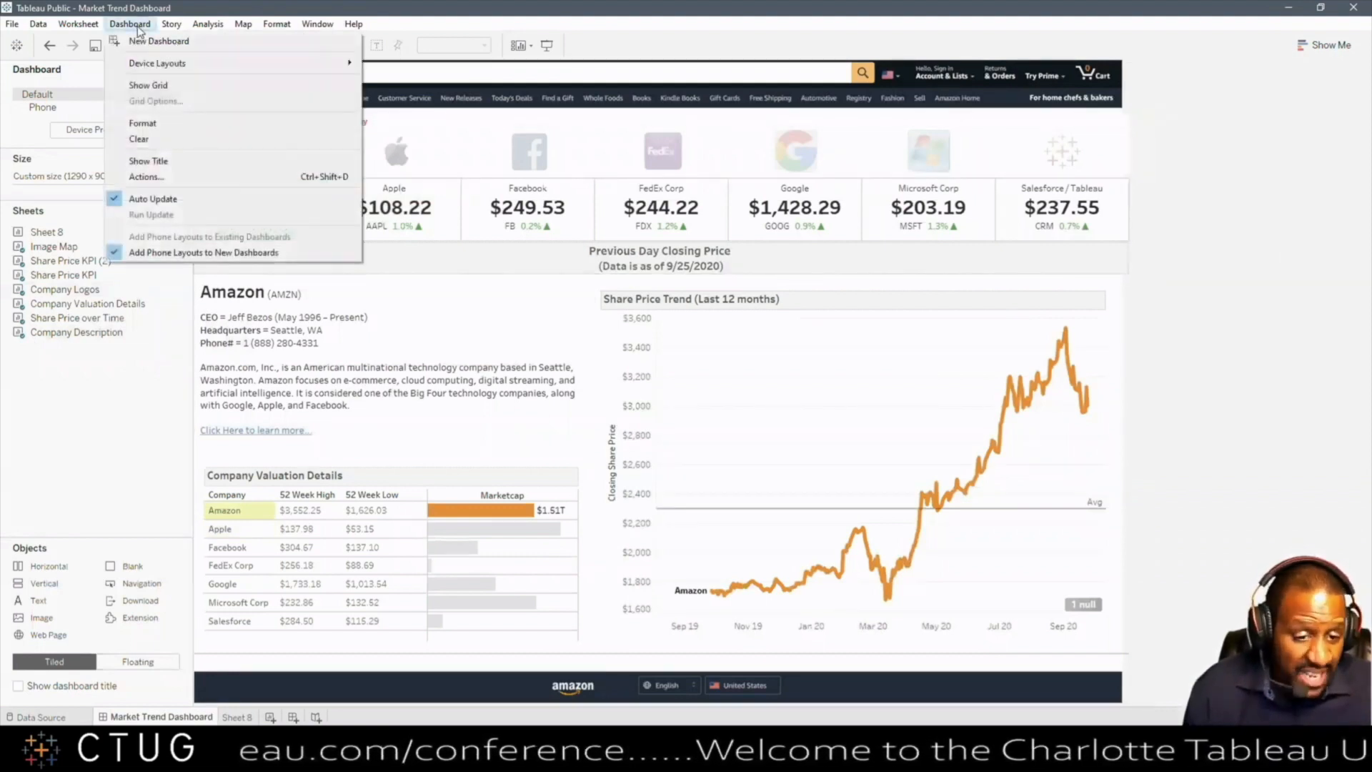
click(157, 180)
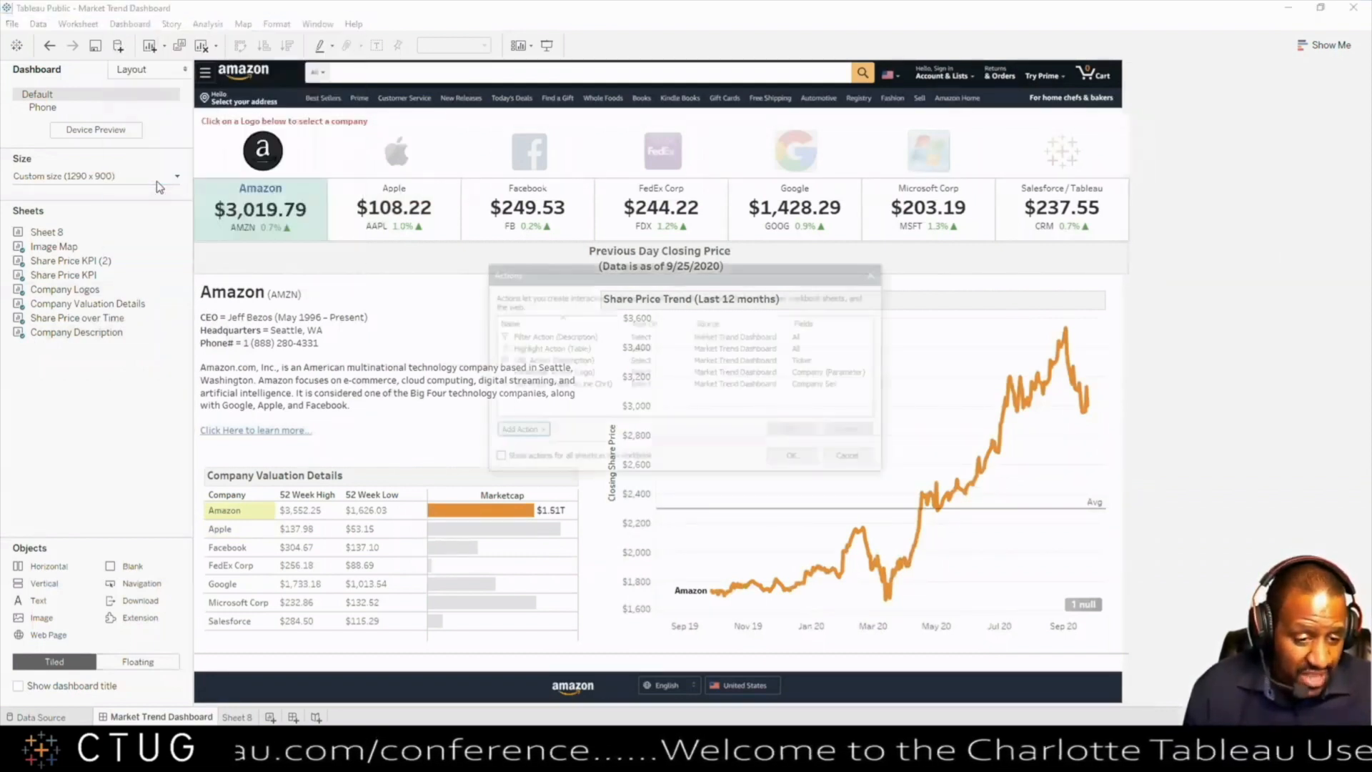
click(516, 432)
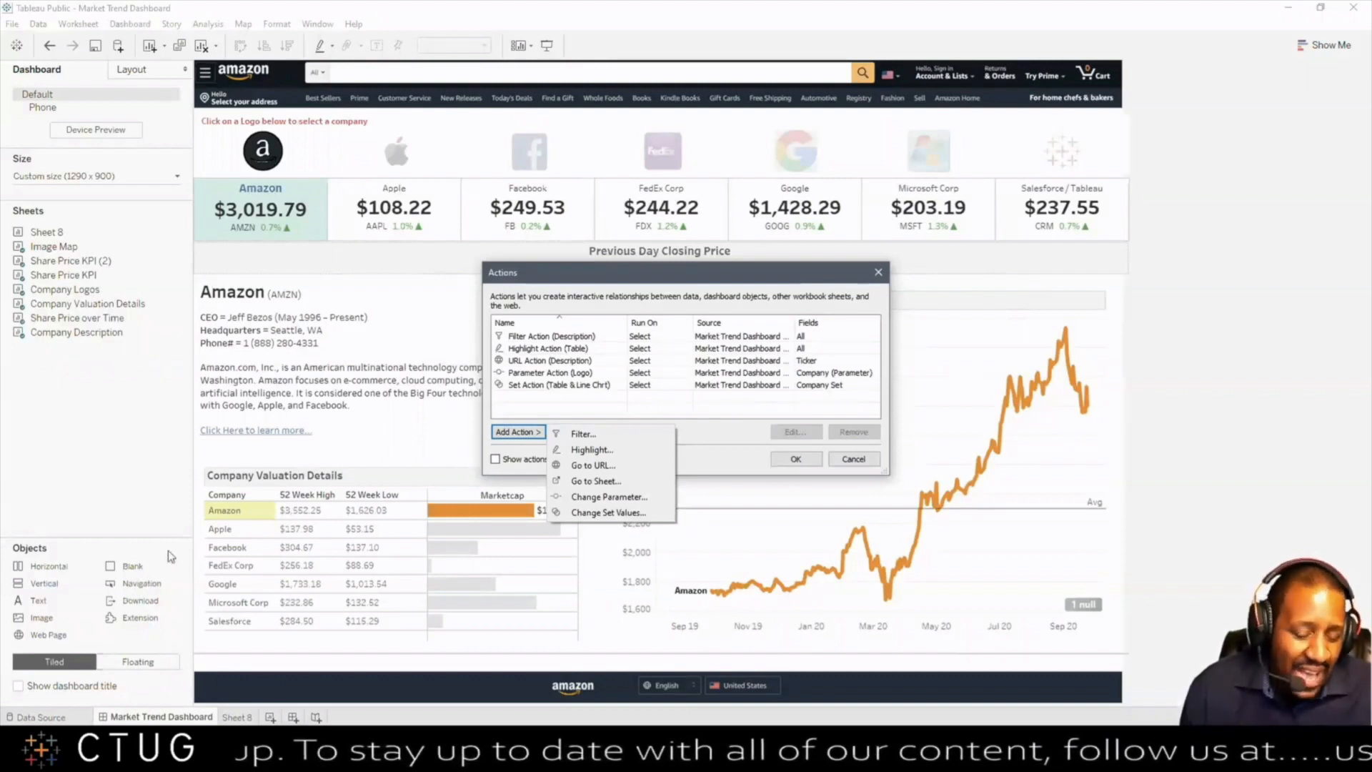
Step: Start a Go to Sheet action with only Image Map as its source, view the target sheet choices, and cancel out to the dashboard
click(597, 483)
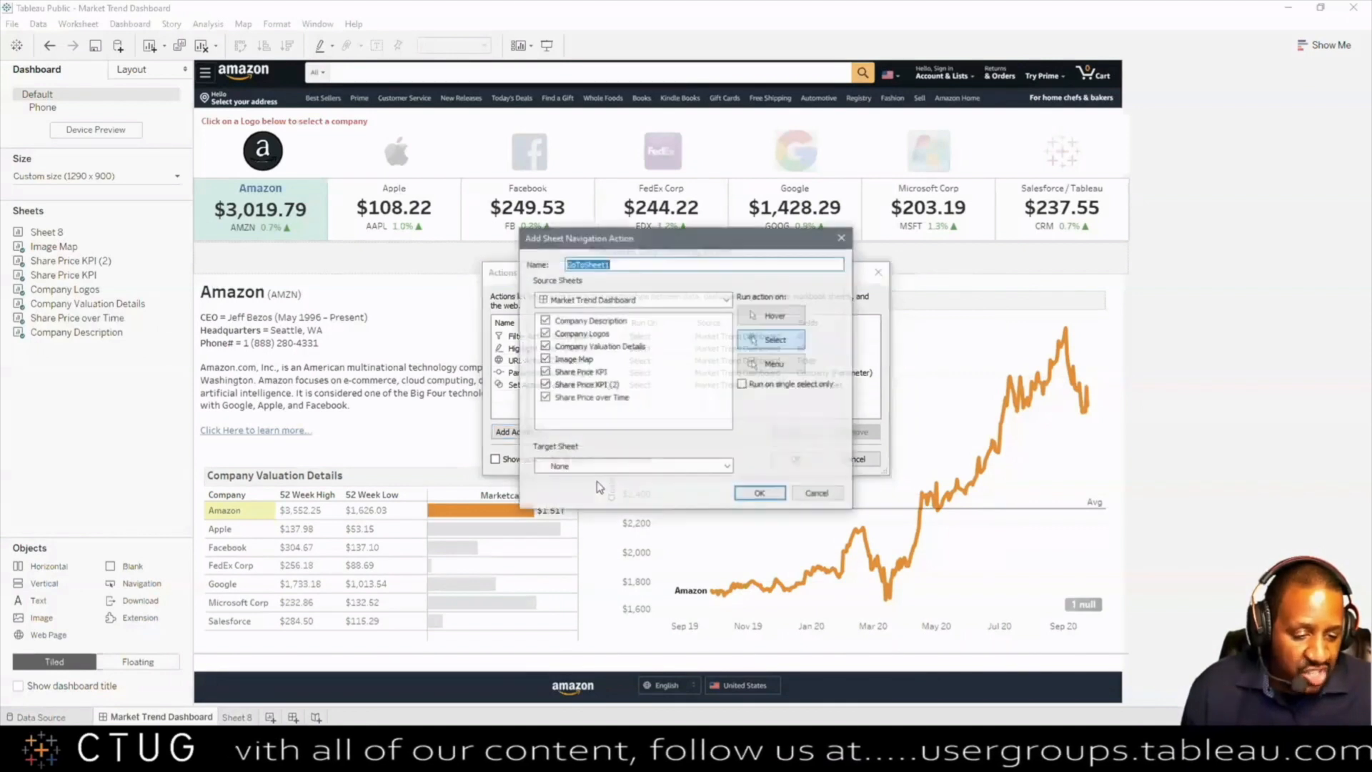
click(544, 320)
click(545, 333)
click(544, 346)
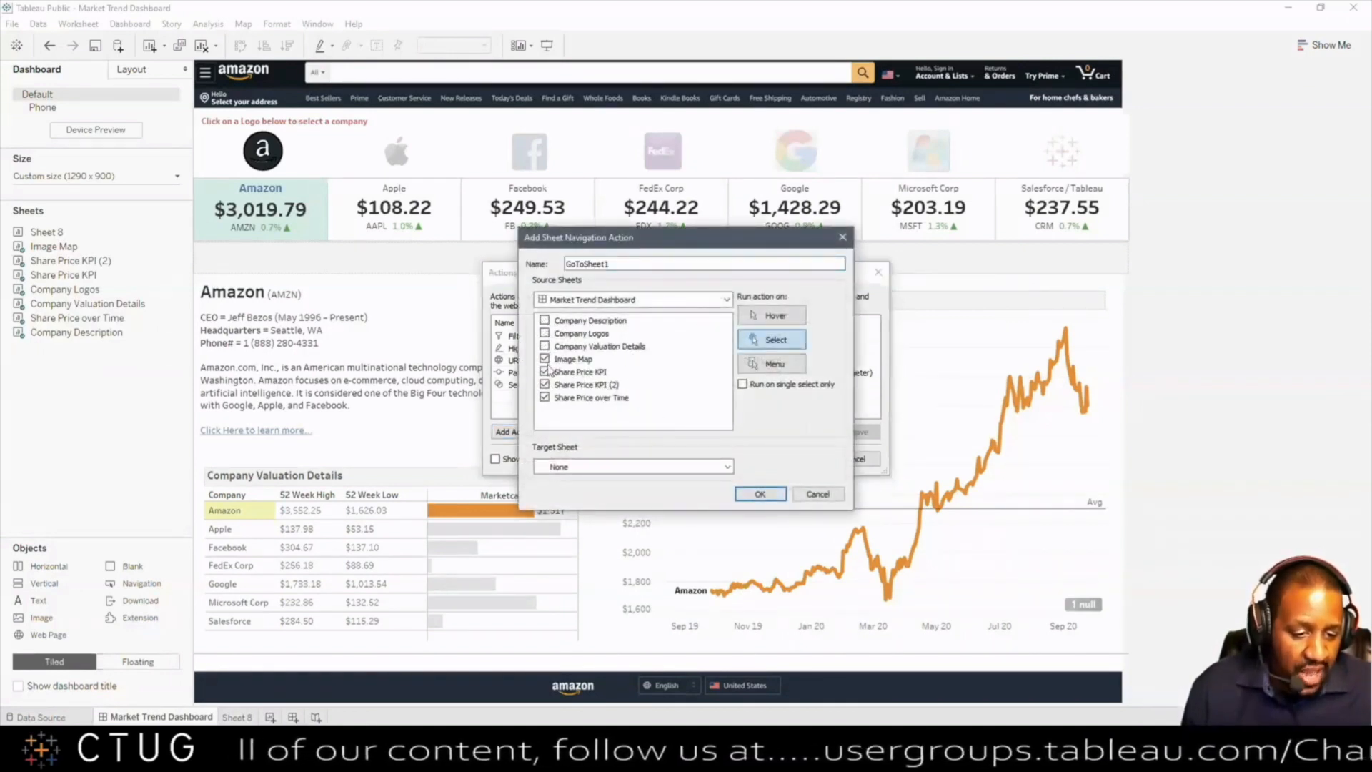
click(544, 371)
click(544, 385)
click(545, 397)
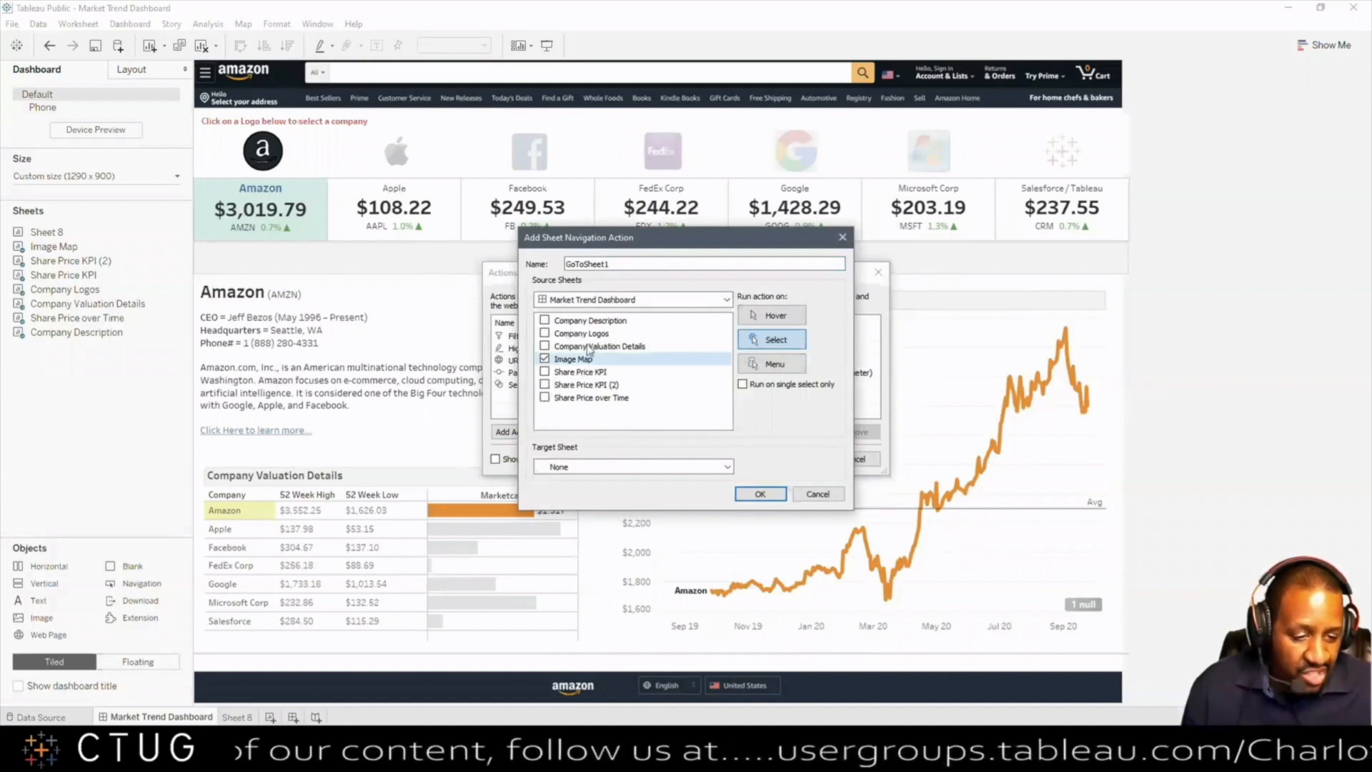
click(602, 467)
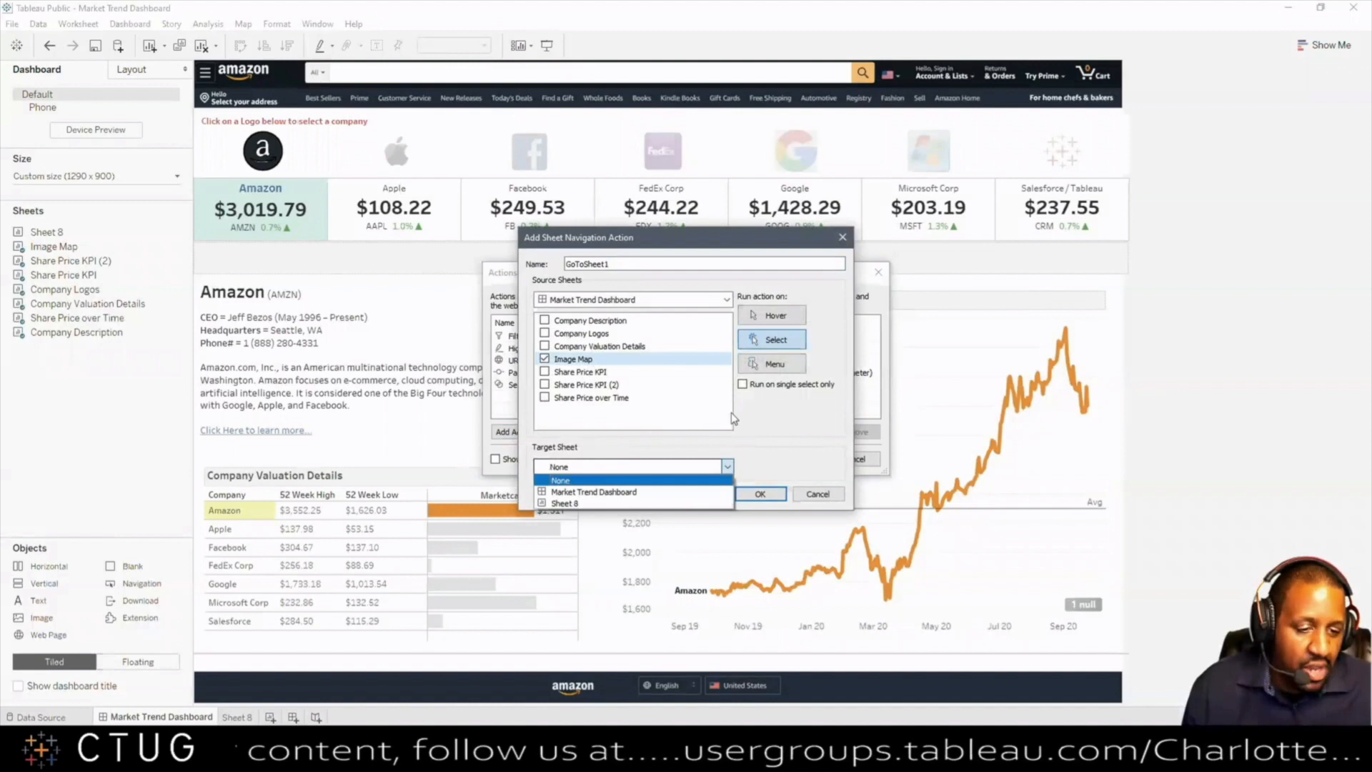
click(807, 495)
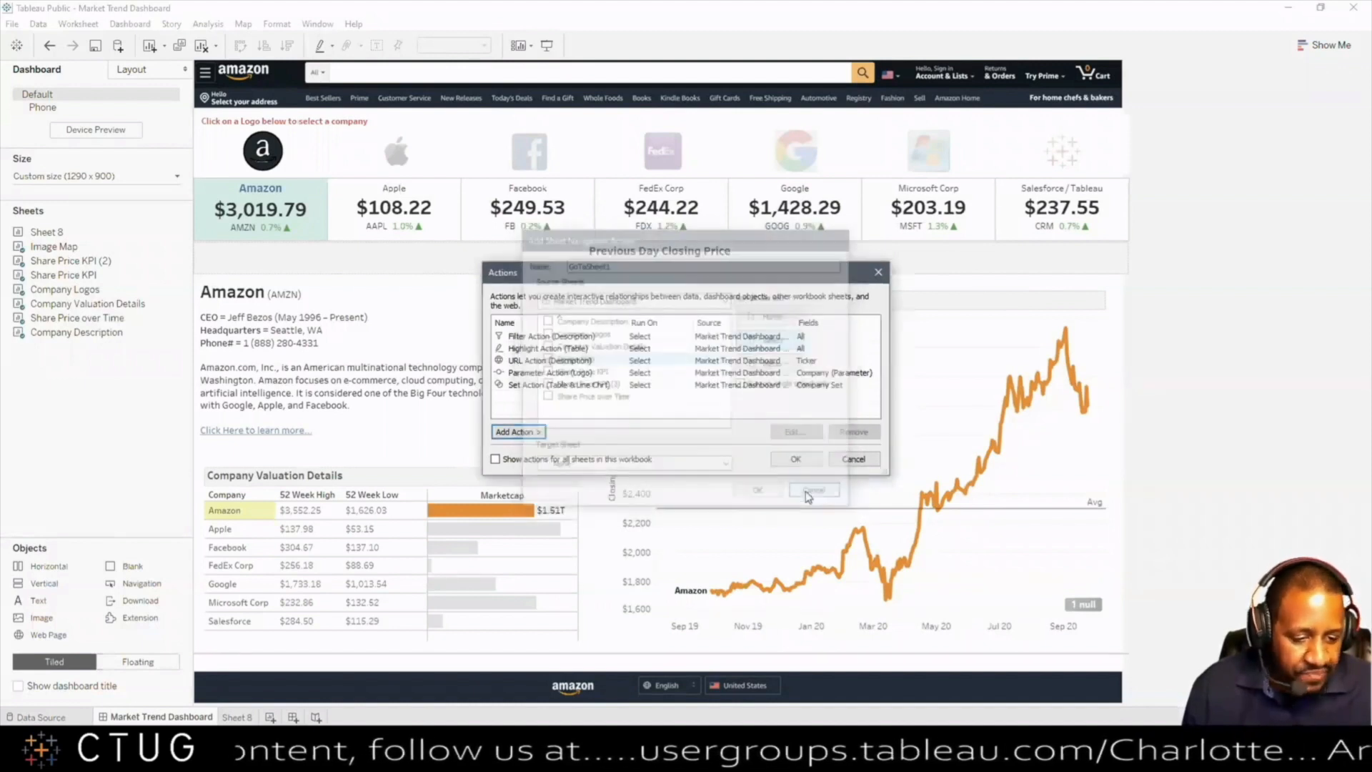
click(853, 459)
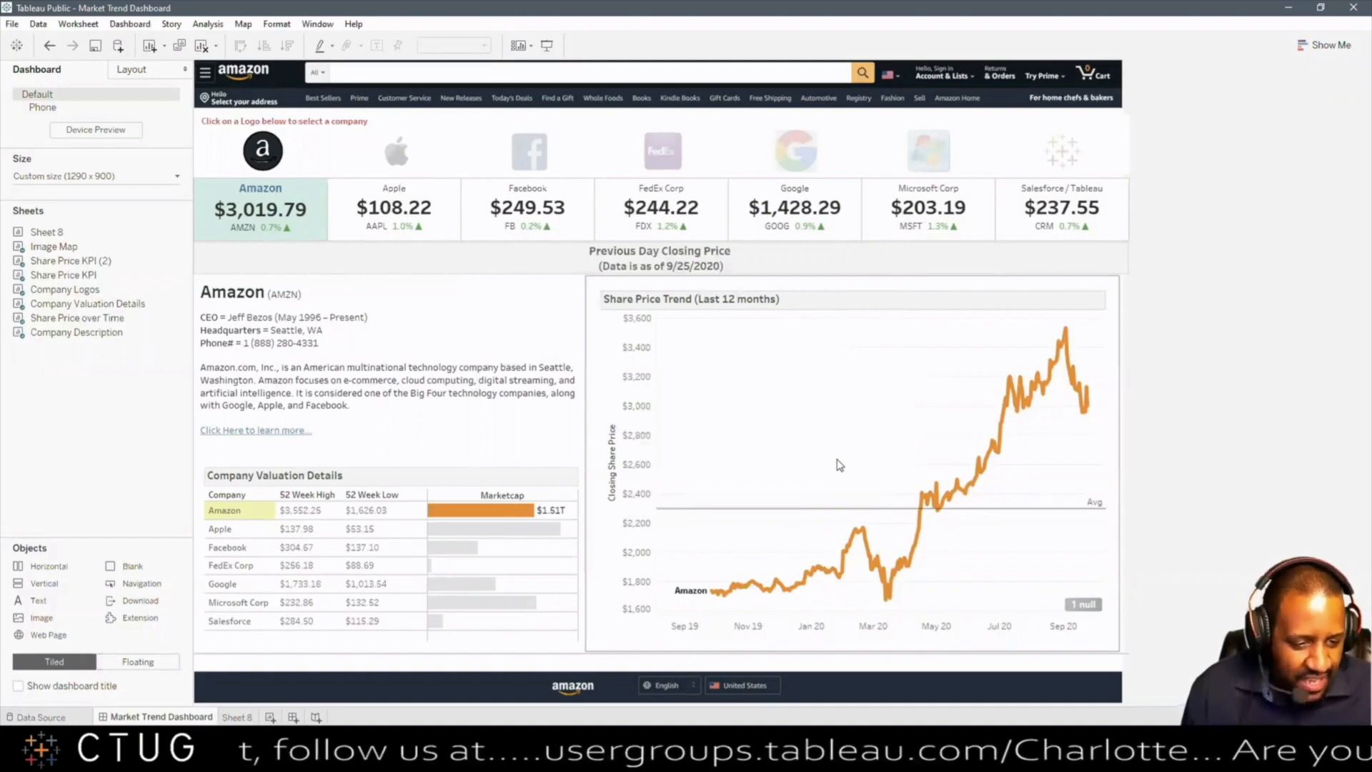
Step: Switch to the browser's conference episode page and highlight "When to use Set vs Parameter Actions" in the title
click(516, 758)
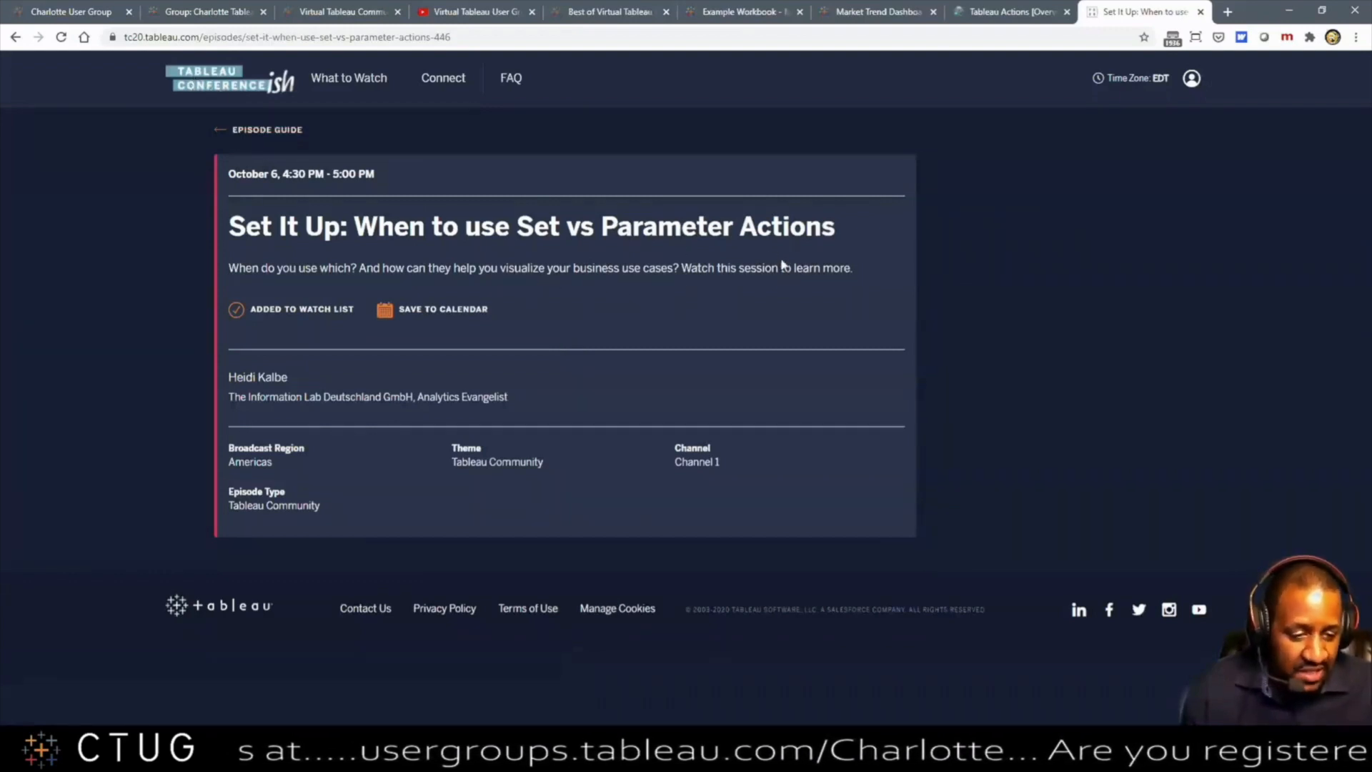
drag(834, 230, 365, 226)
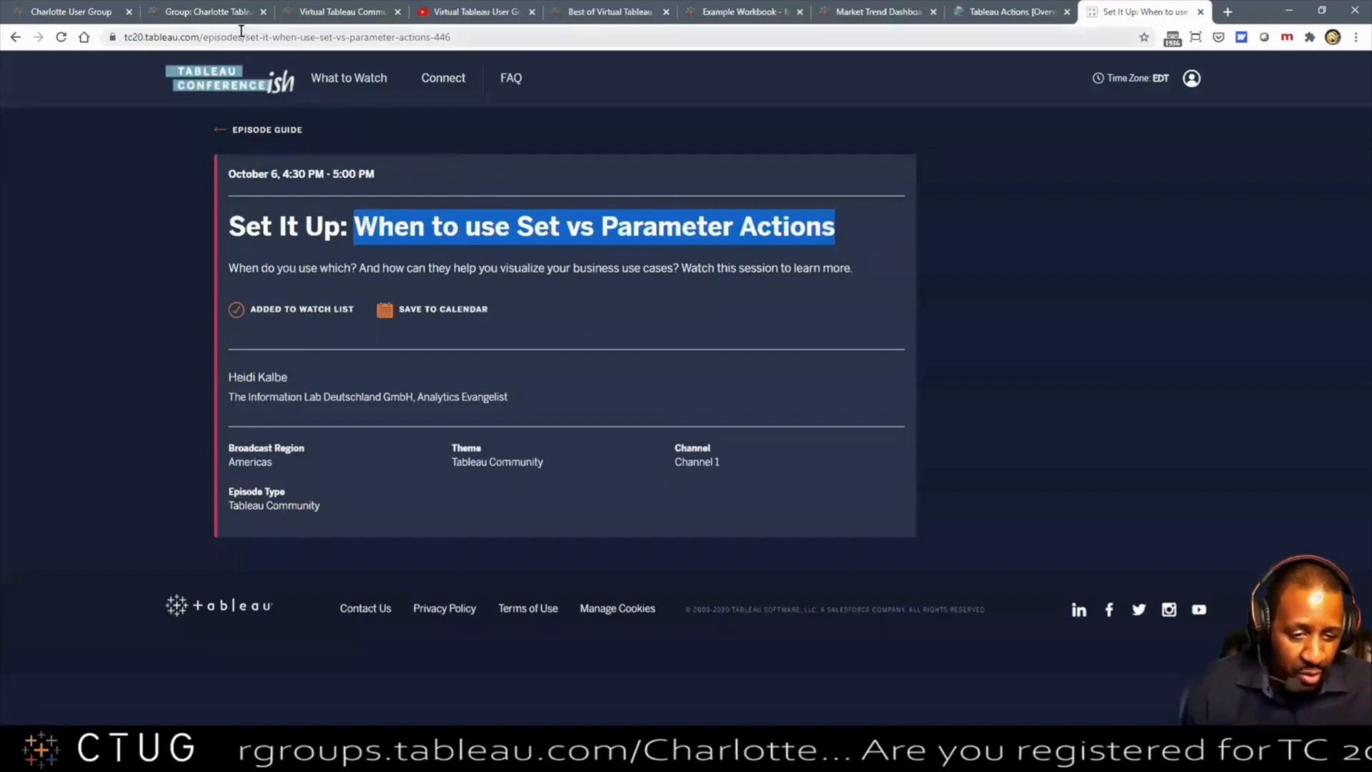
Step: Open the Charlotte Tableau User Group community page and review the set action and parameter action links in the pinned September 2020 meeting post
click(330, 13)
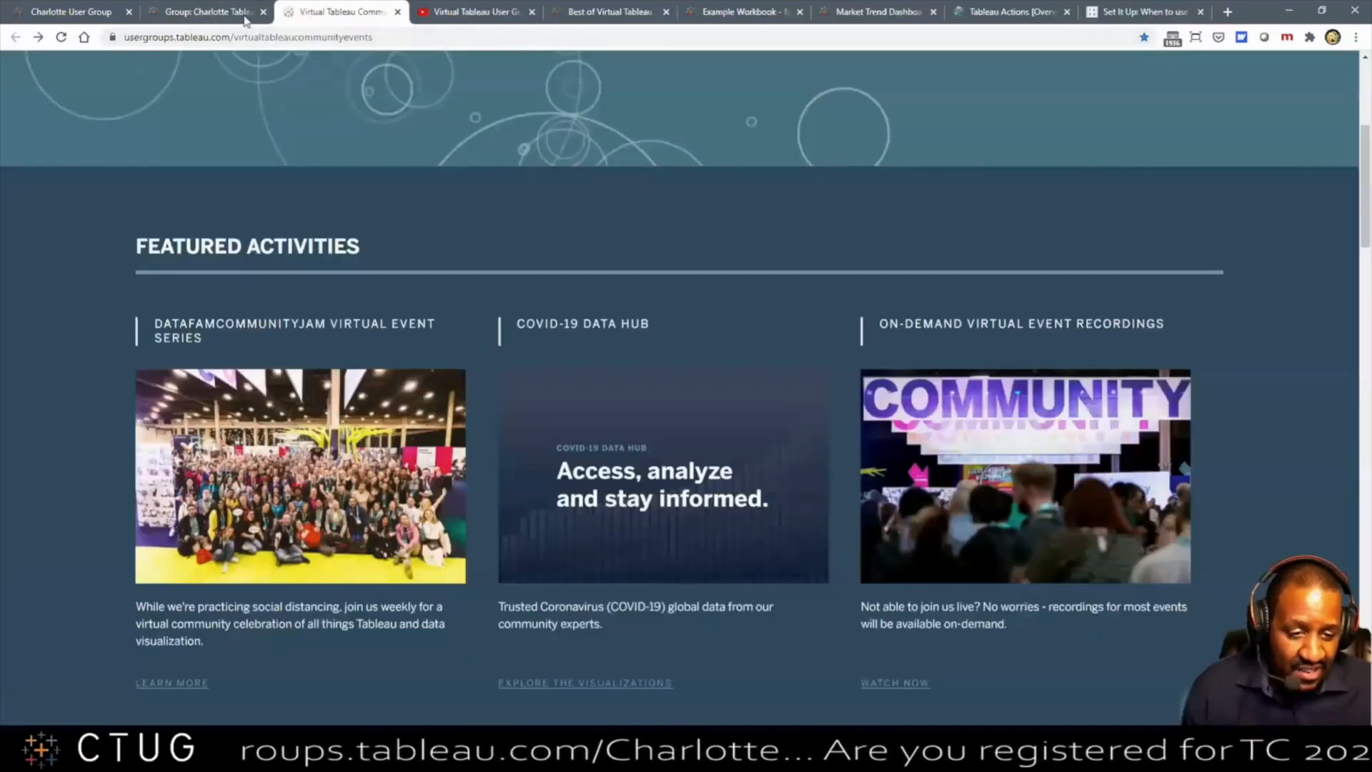
click(223, 15)
scroll(818, 283, up, 3)
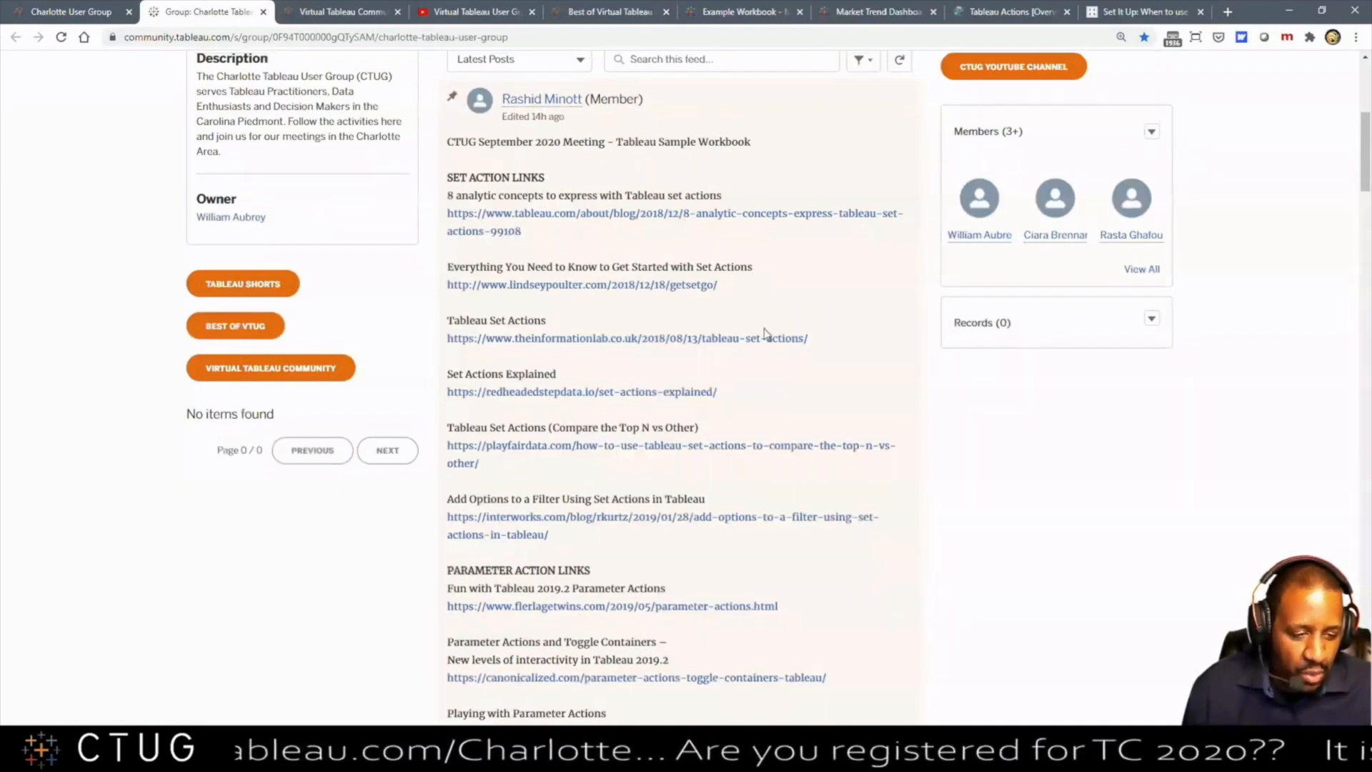
scroll(801, 329, down, 1)
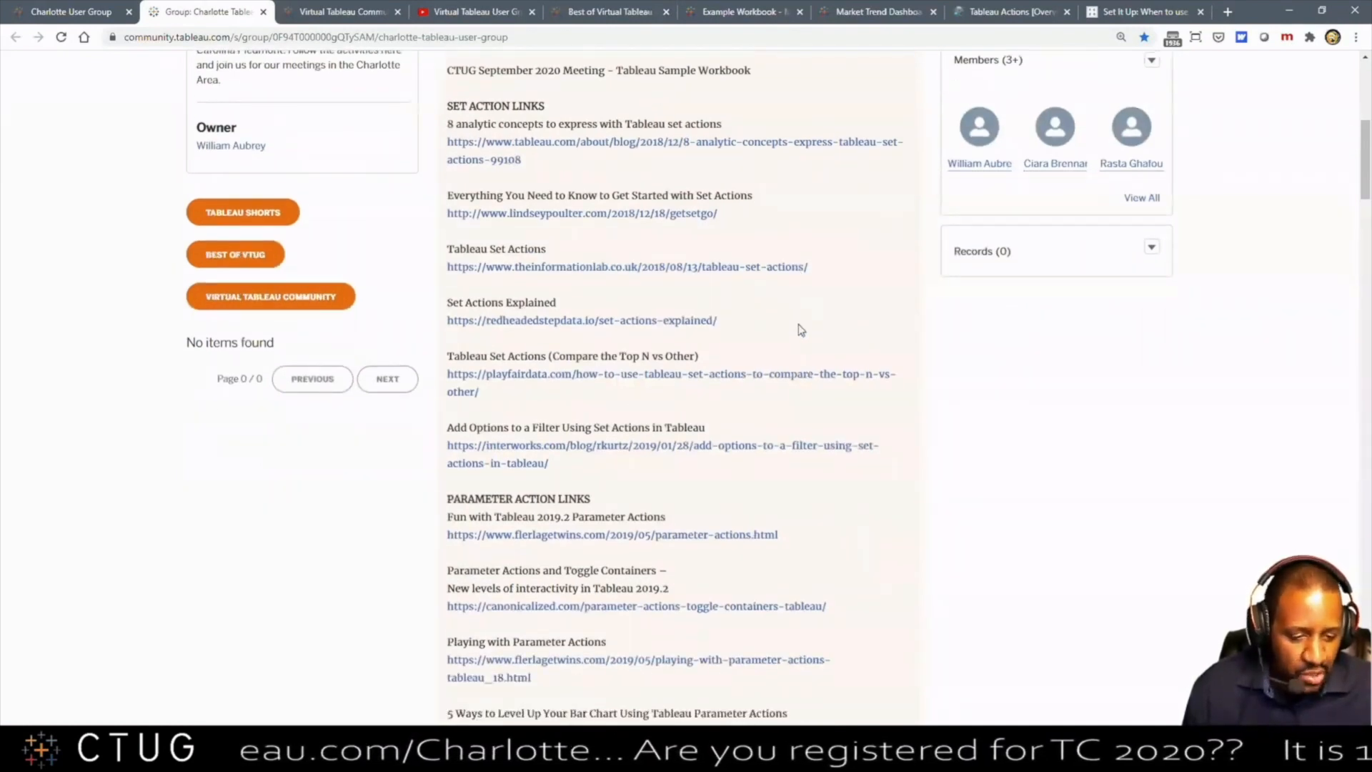
scroll(801, 329, down, 2)
scroll(708, 572, up, 1)
scroll(700, 572, up, 2)
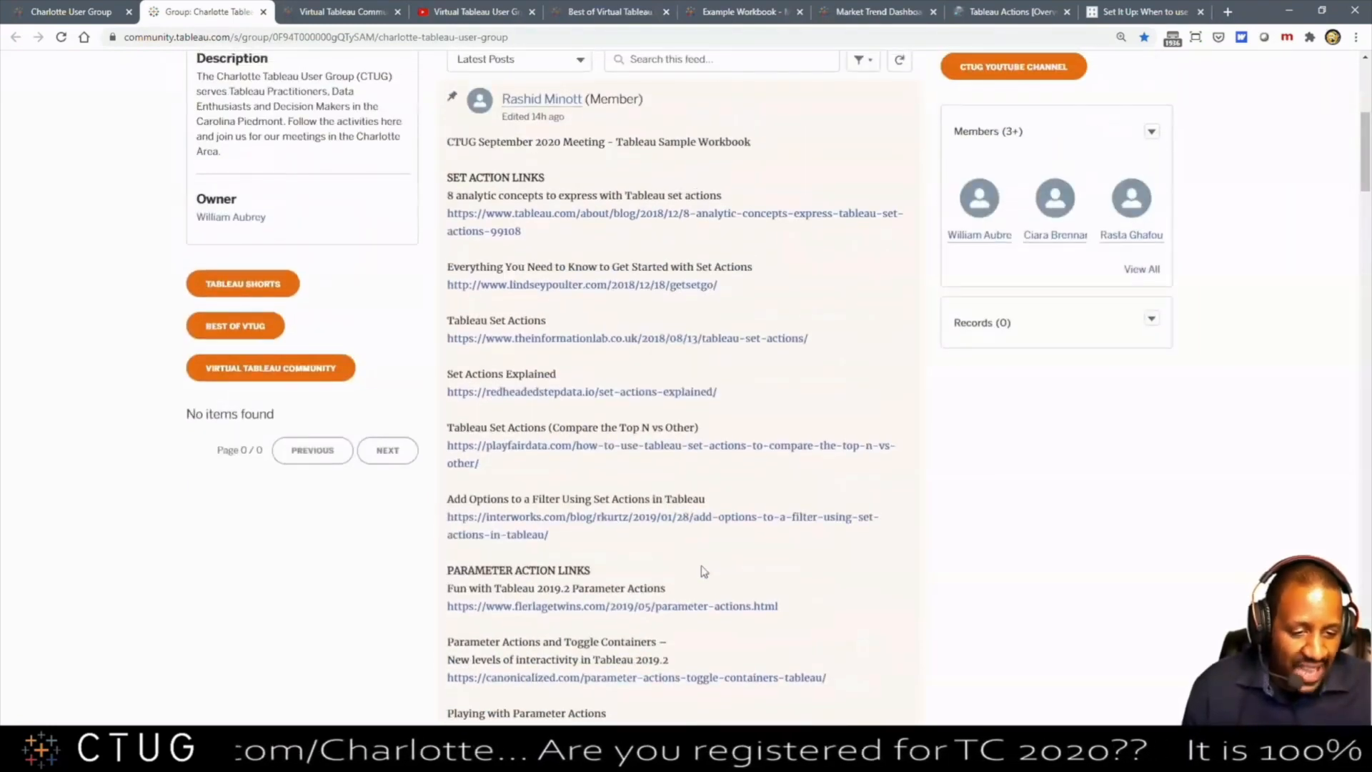
scroll(563, 294, down, 1)
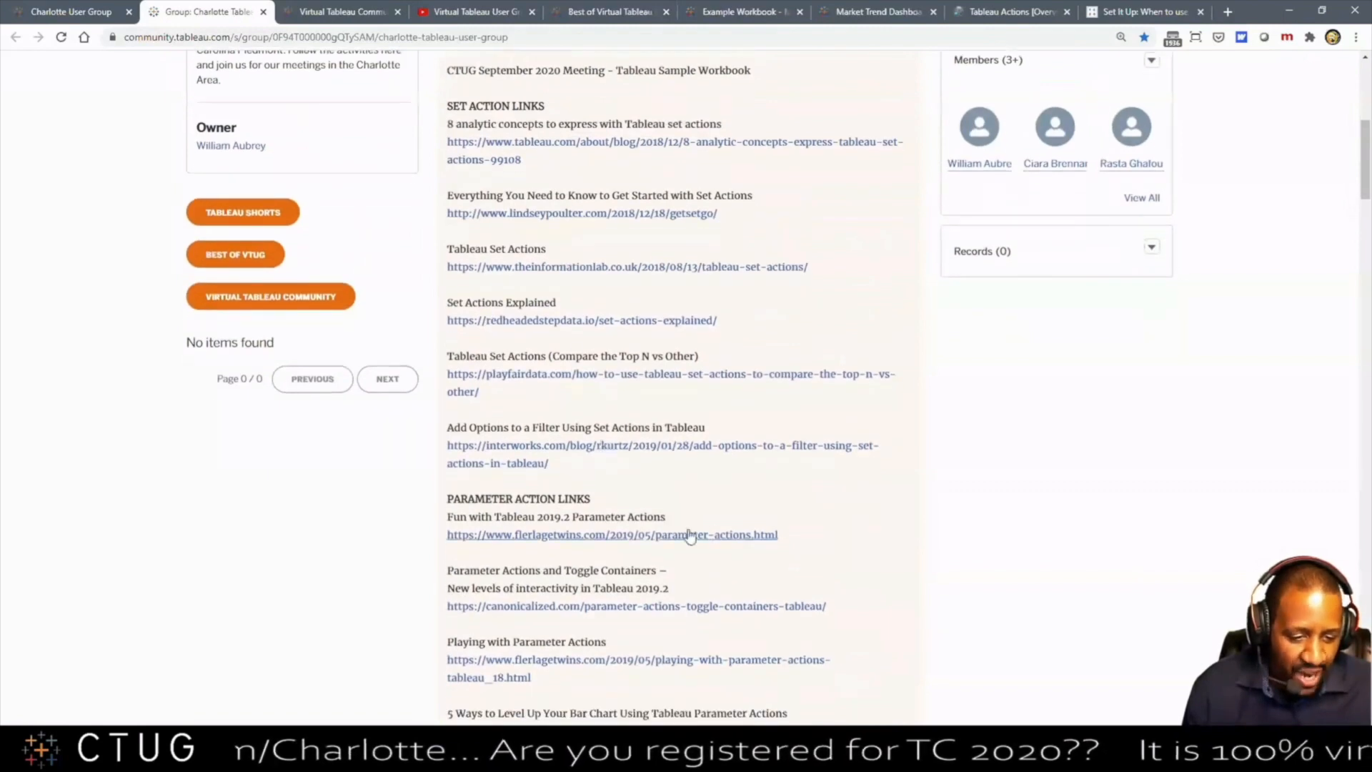
scroll(689, 536, up, 2)
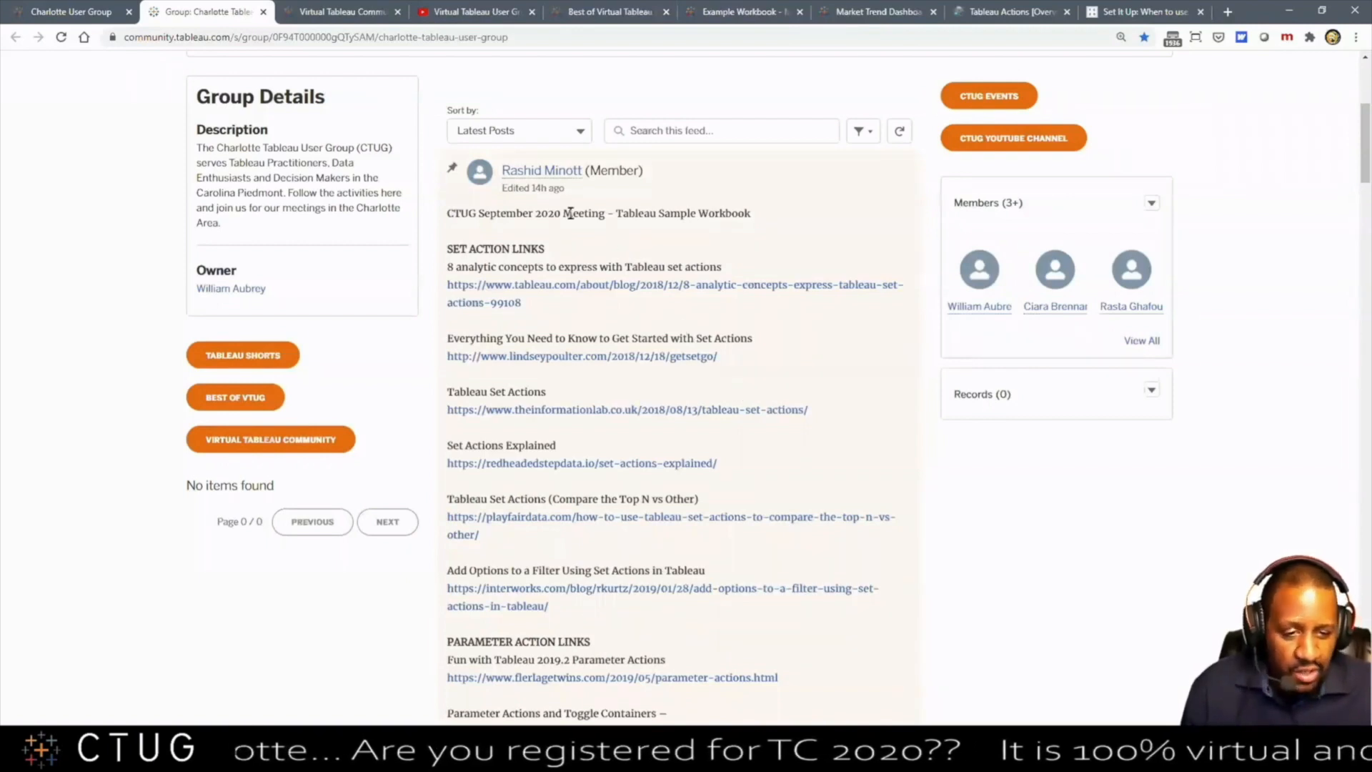
Step: Browse the virtual community events page, the Best of the Virtual Tableau Community Events videos, and the Virtual Tableau User Groups YouTube playlist
click(337, 21)
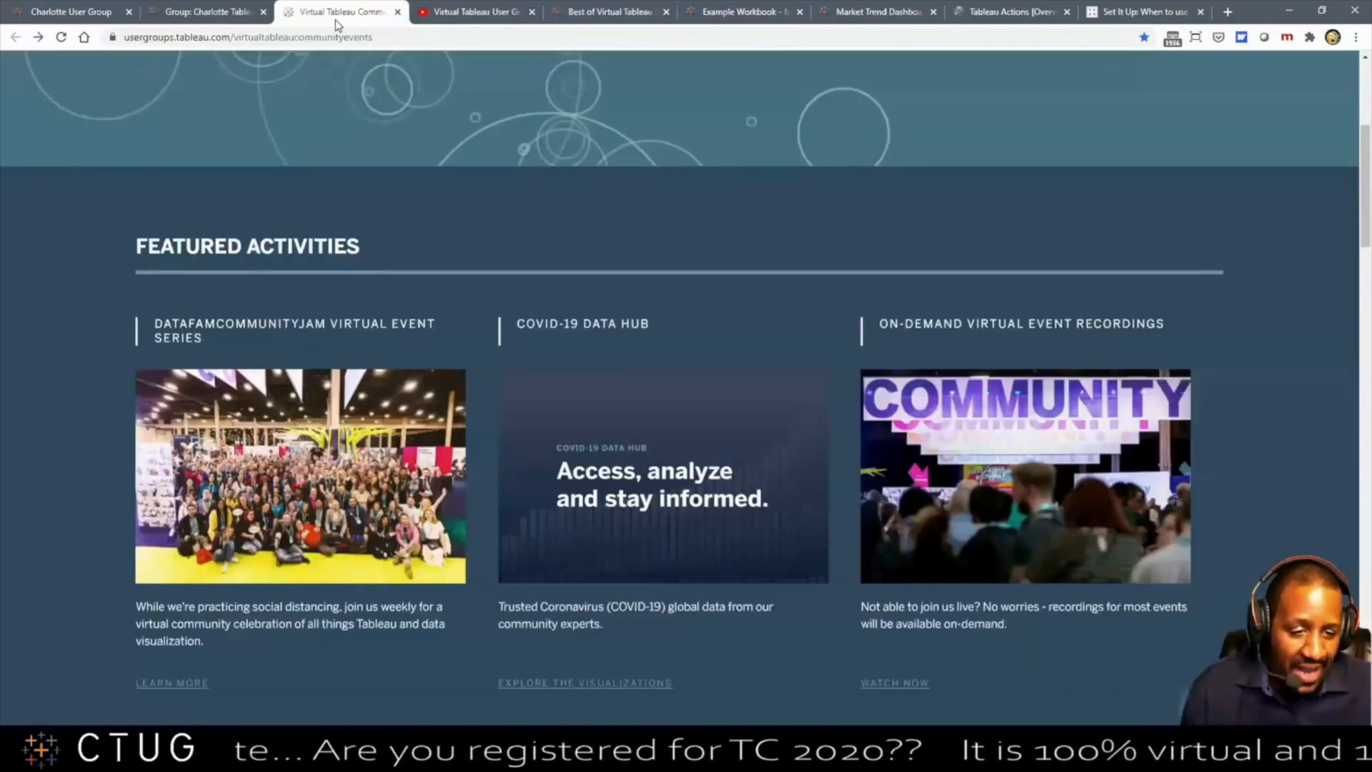
click(593, 16)
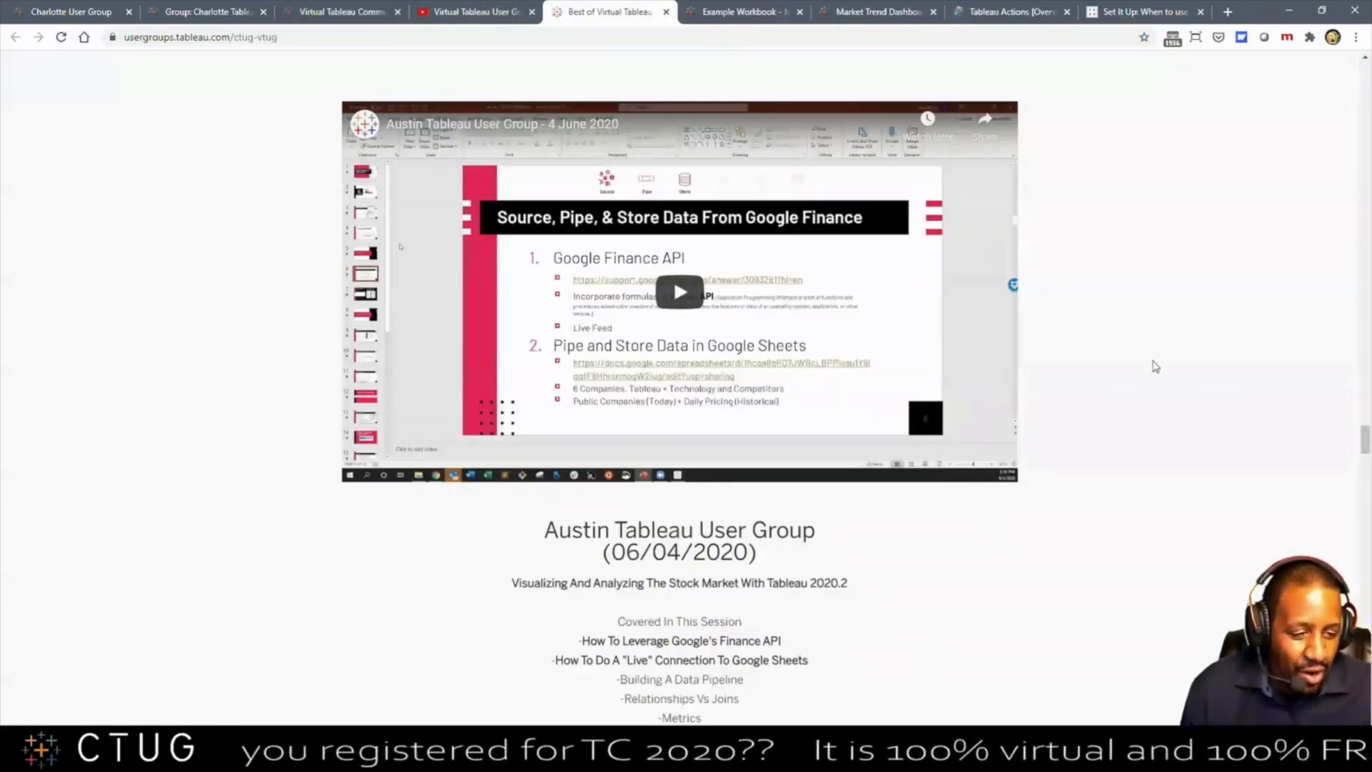
scroll(1158, 371, up, 2)
scroll(1157, 371, down, 2)
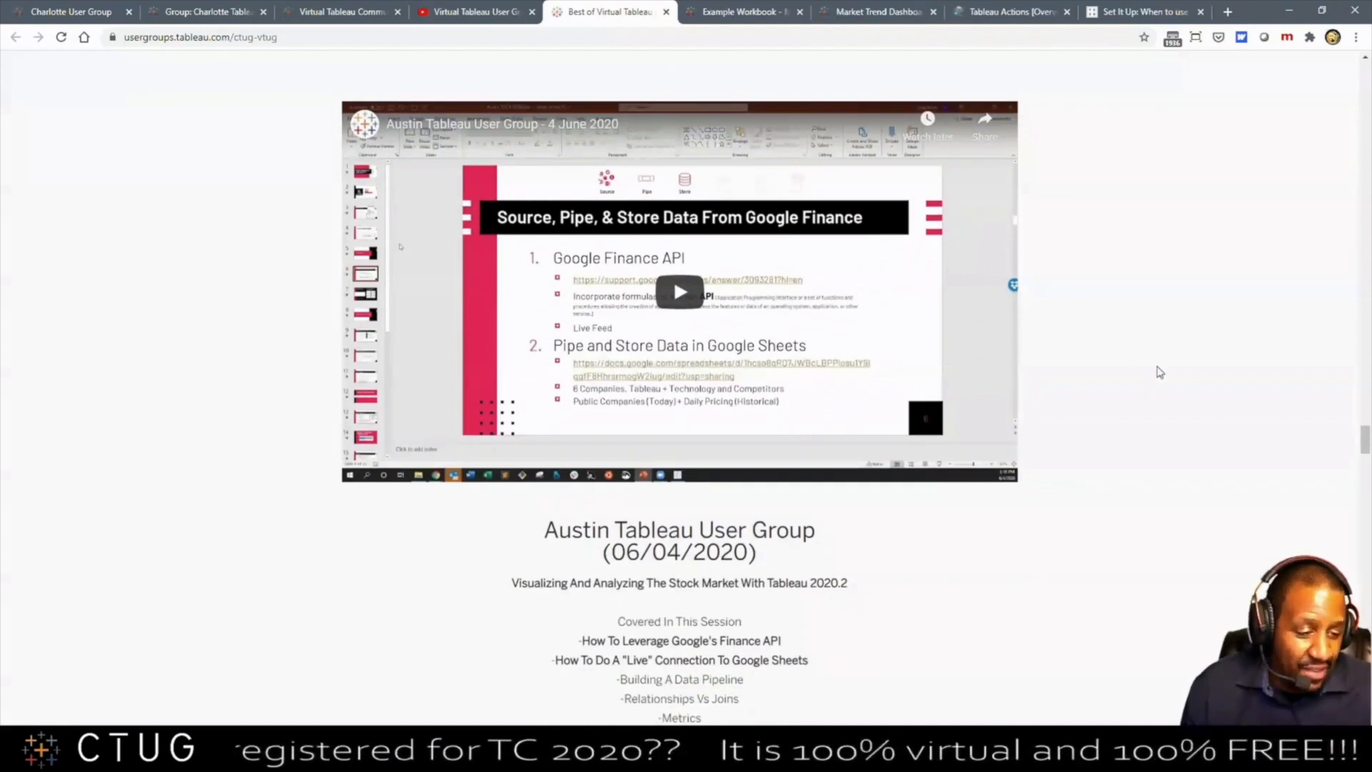
drag(1365, 437, 1362, 70)
scroll(1036, 251, up, 3)
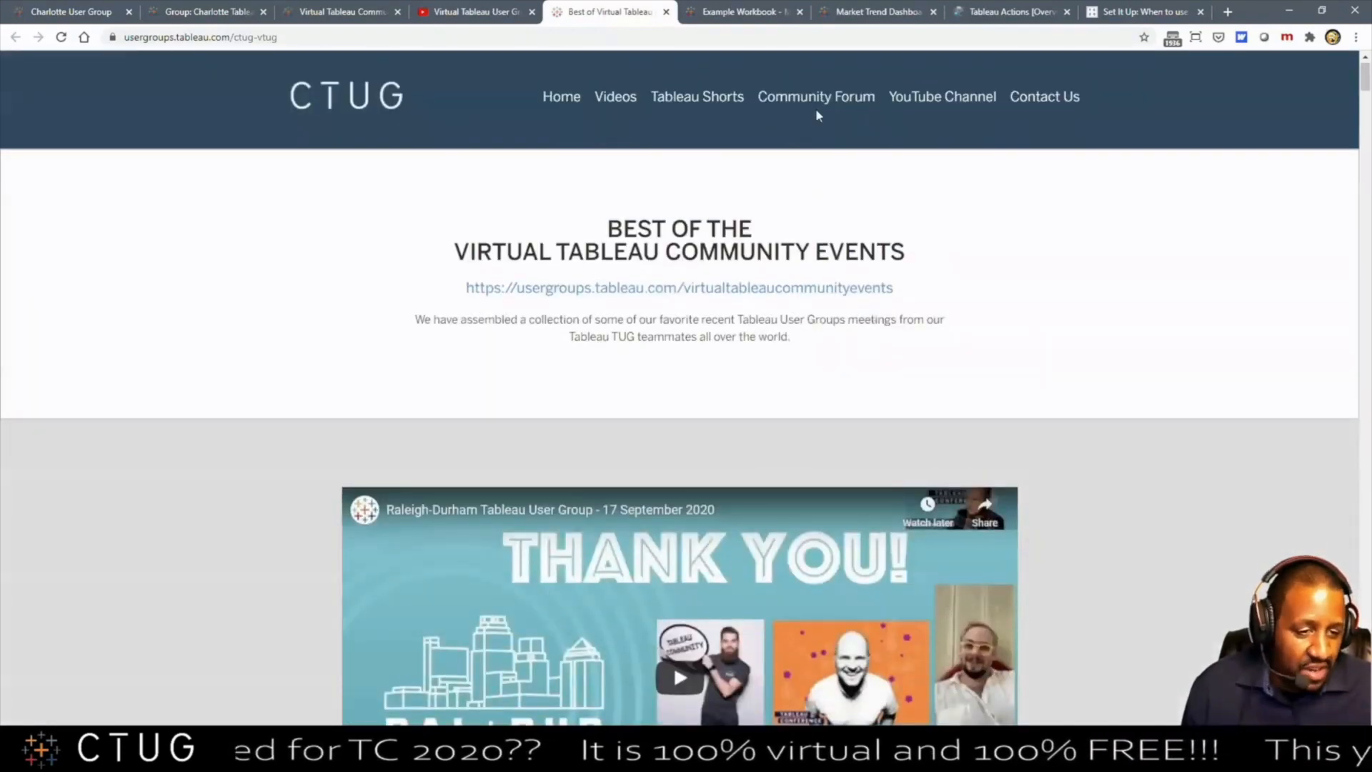
click(460, 12)
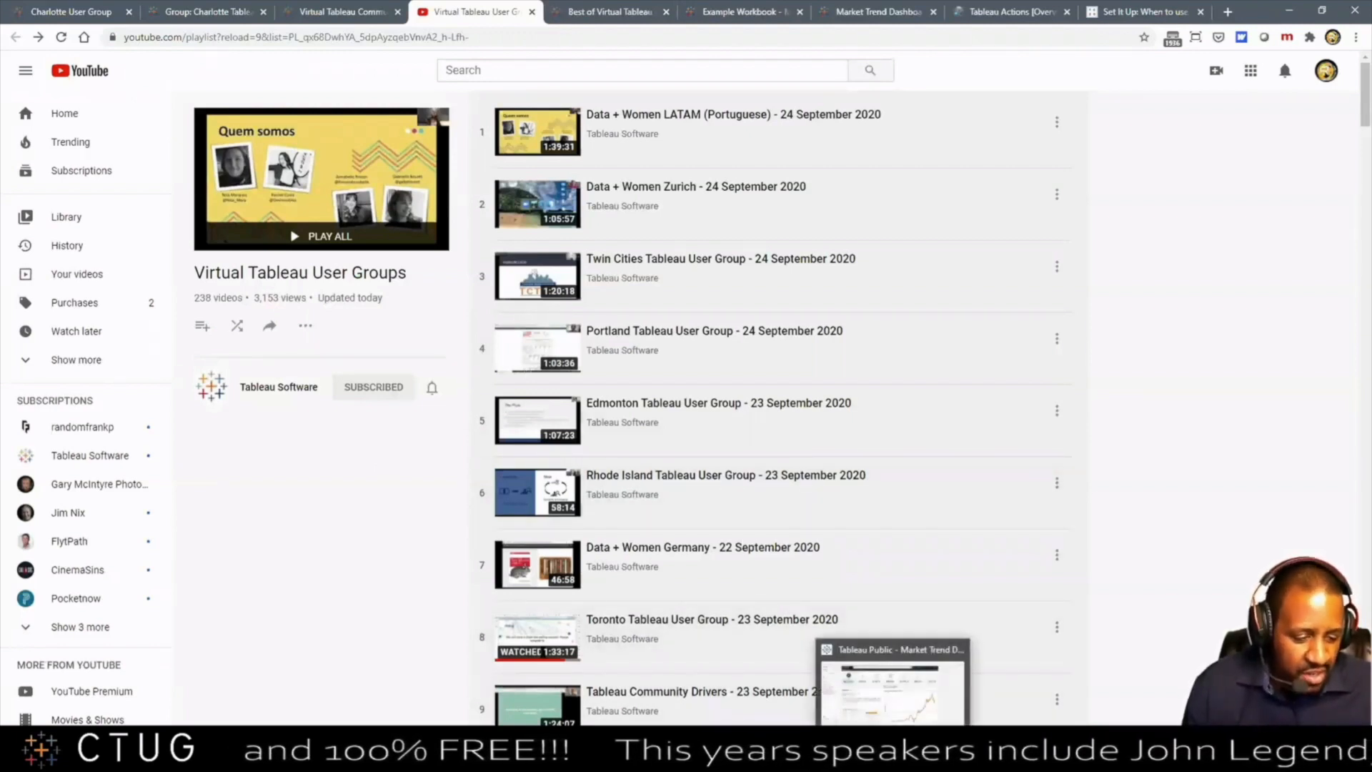
Step: Switch to the Superstore-Actions workbook in Tableau and open its Intro dashboard explaining dashboard actions
mouse_move(858, 757)
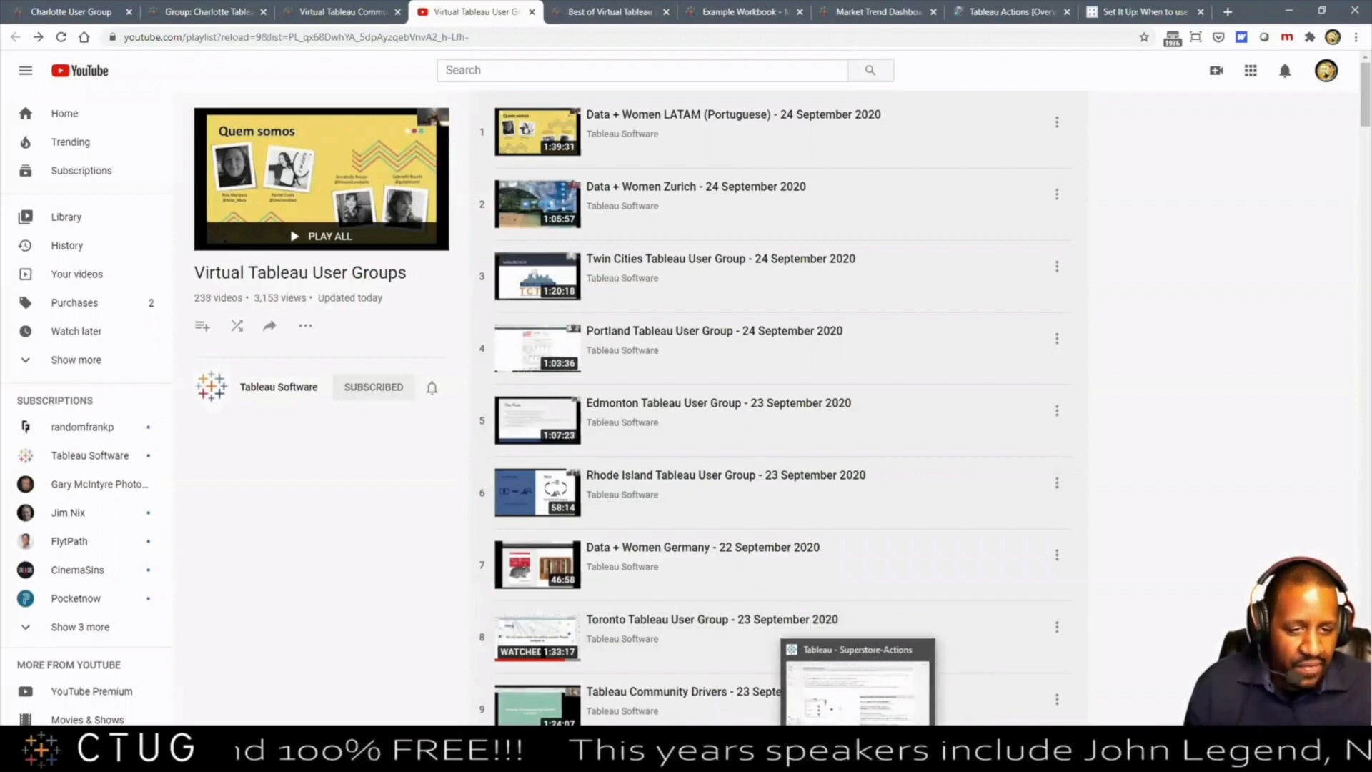
click(857, 756)
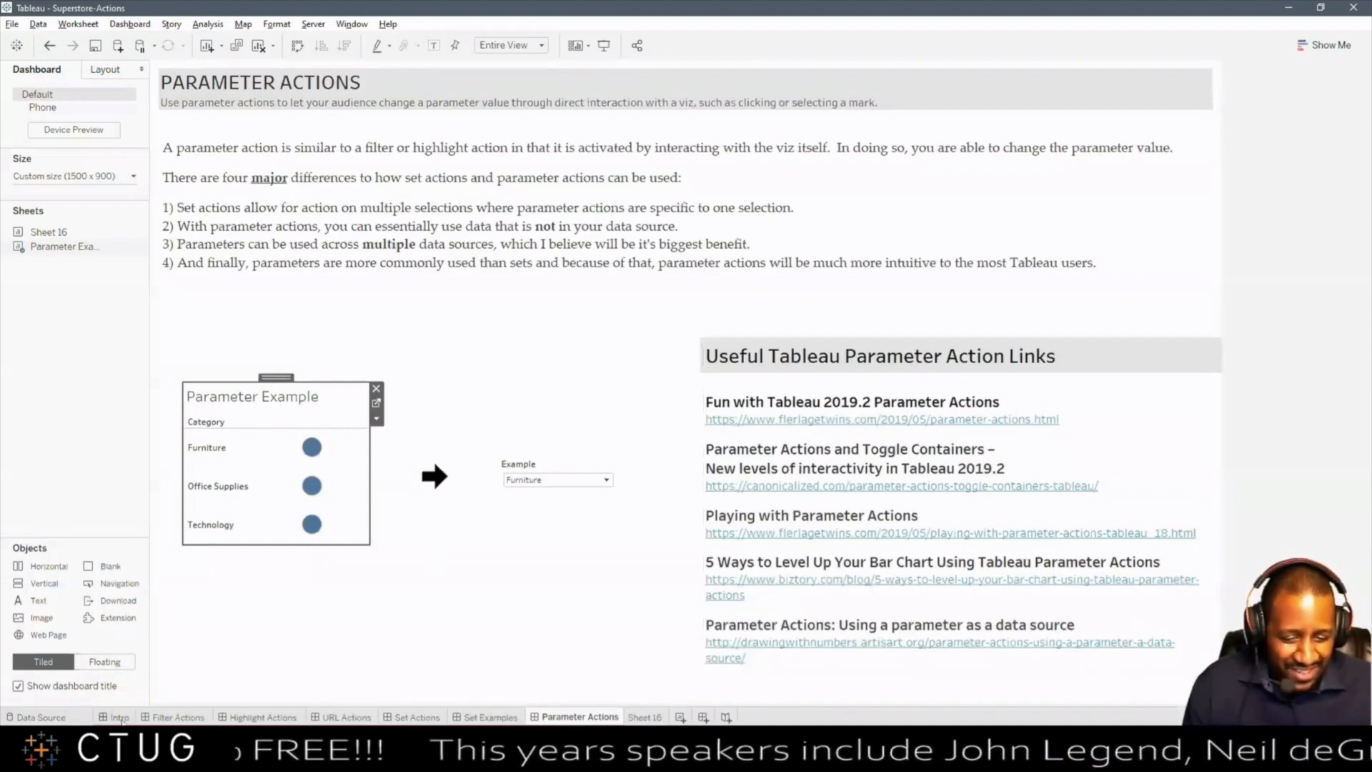
mouse_move(121, 720)
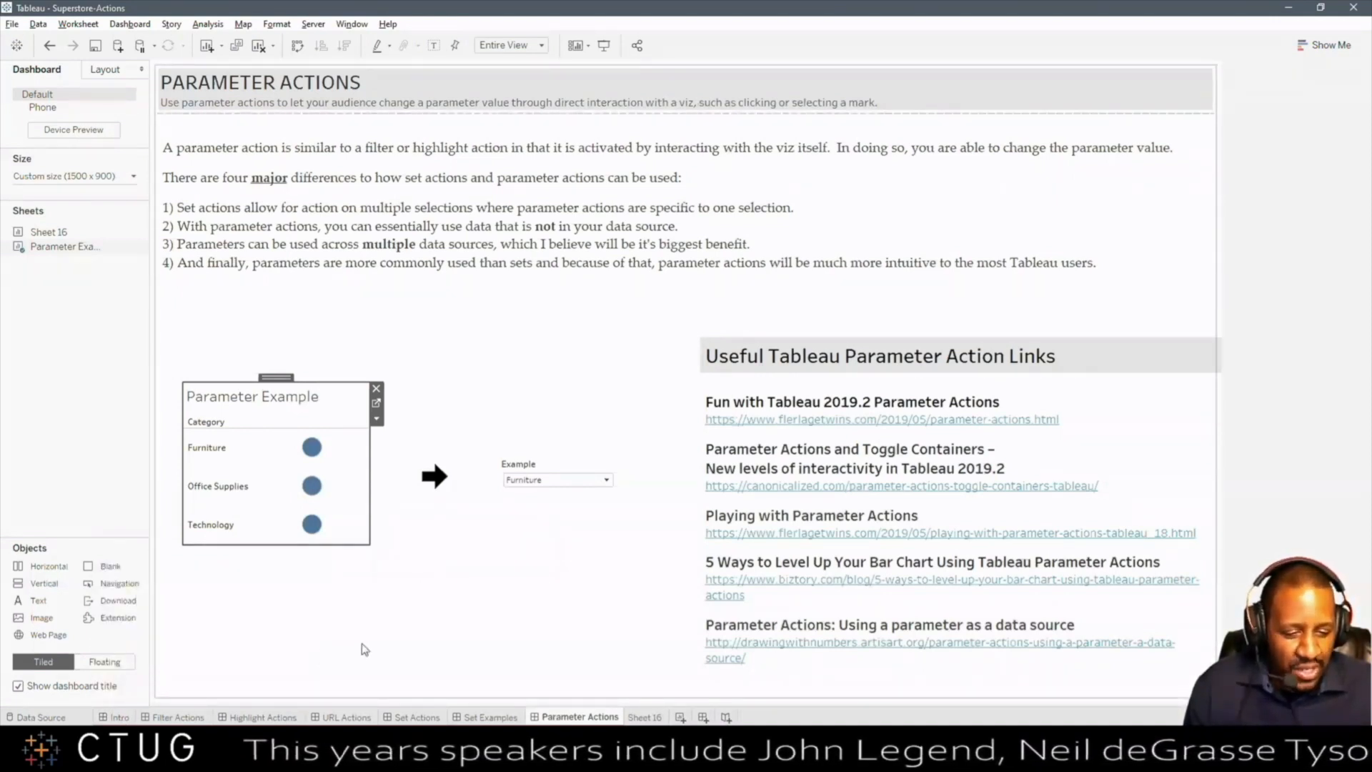
click(117, 717)
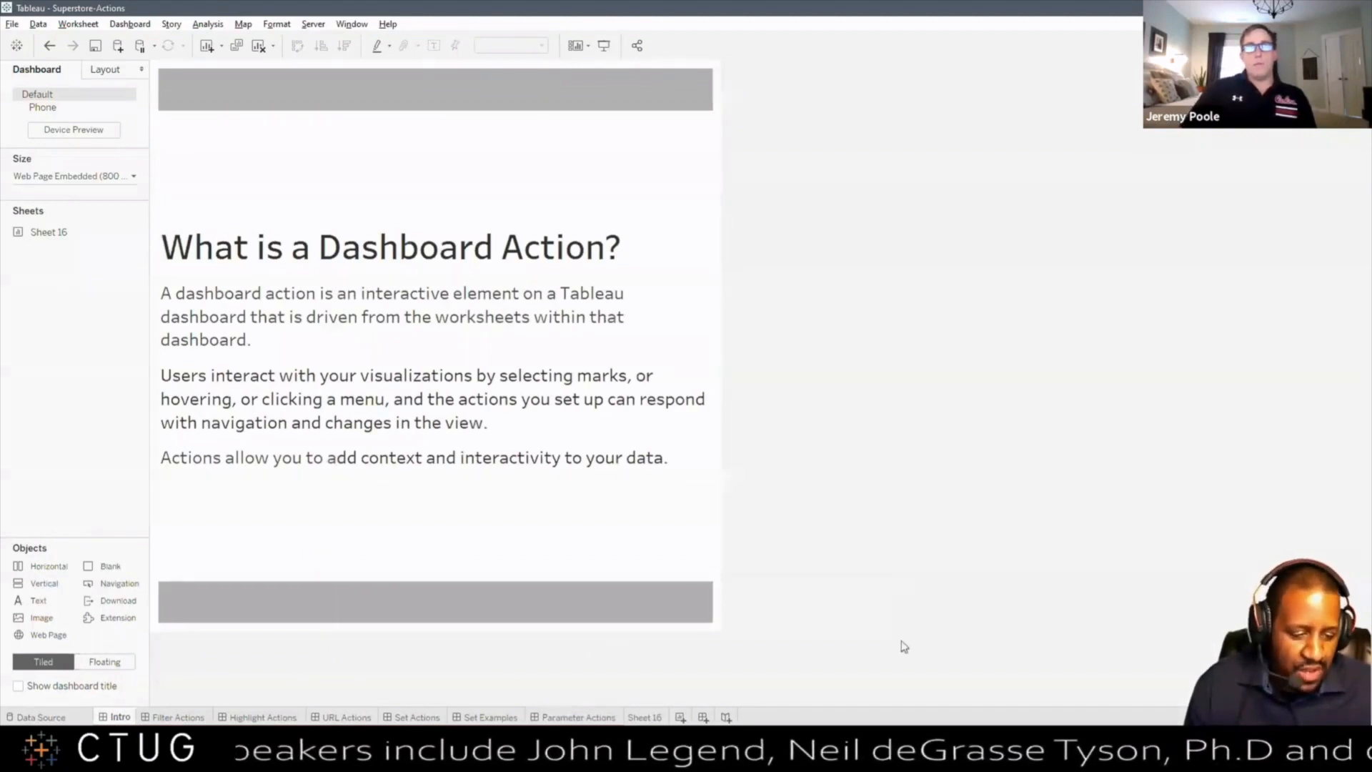
mouse_move(892, 758)
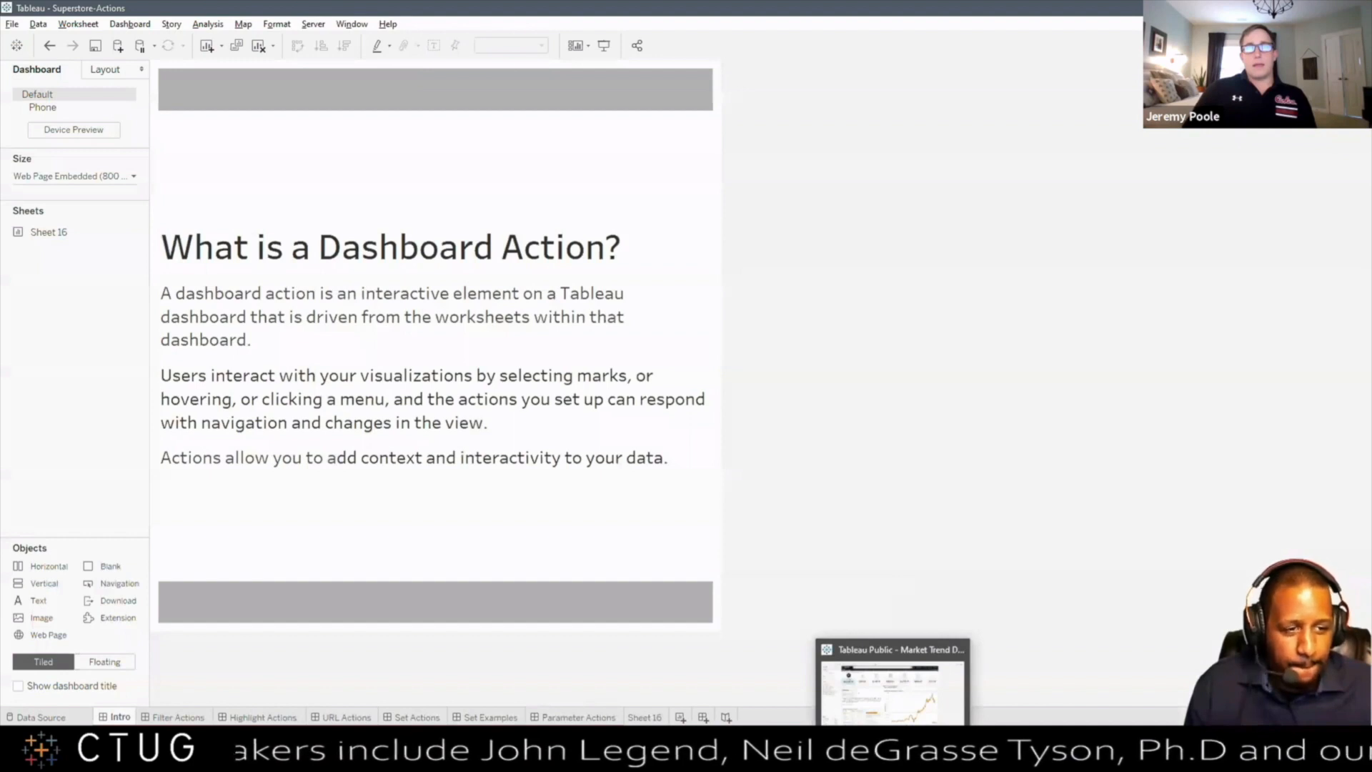